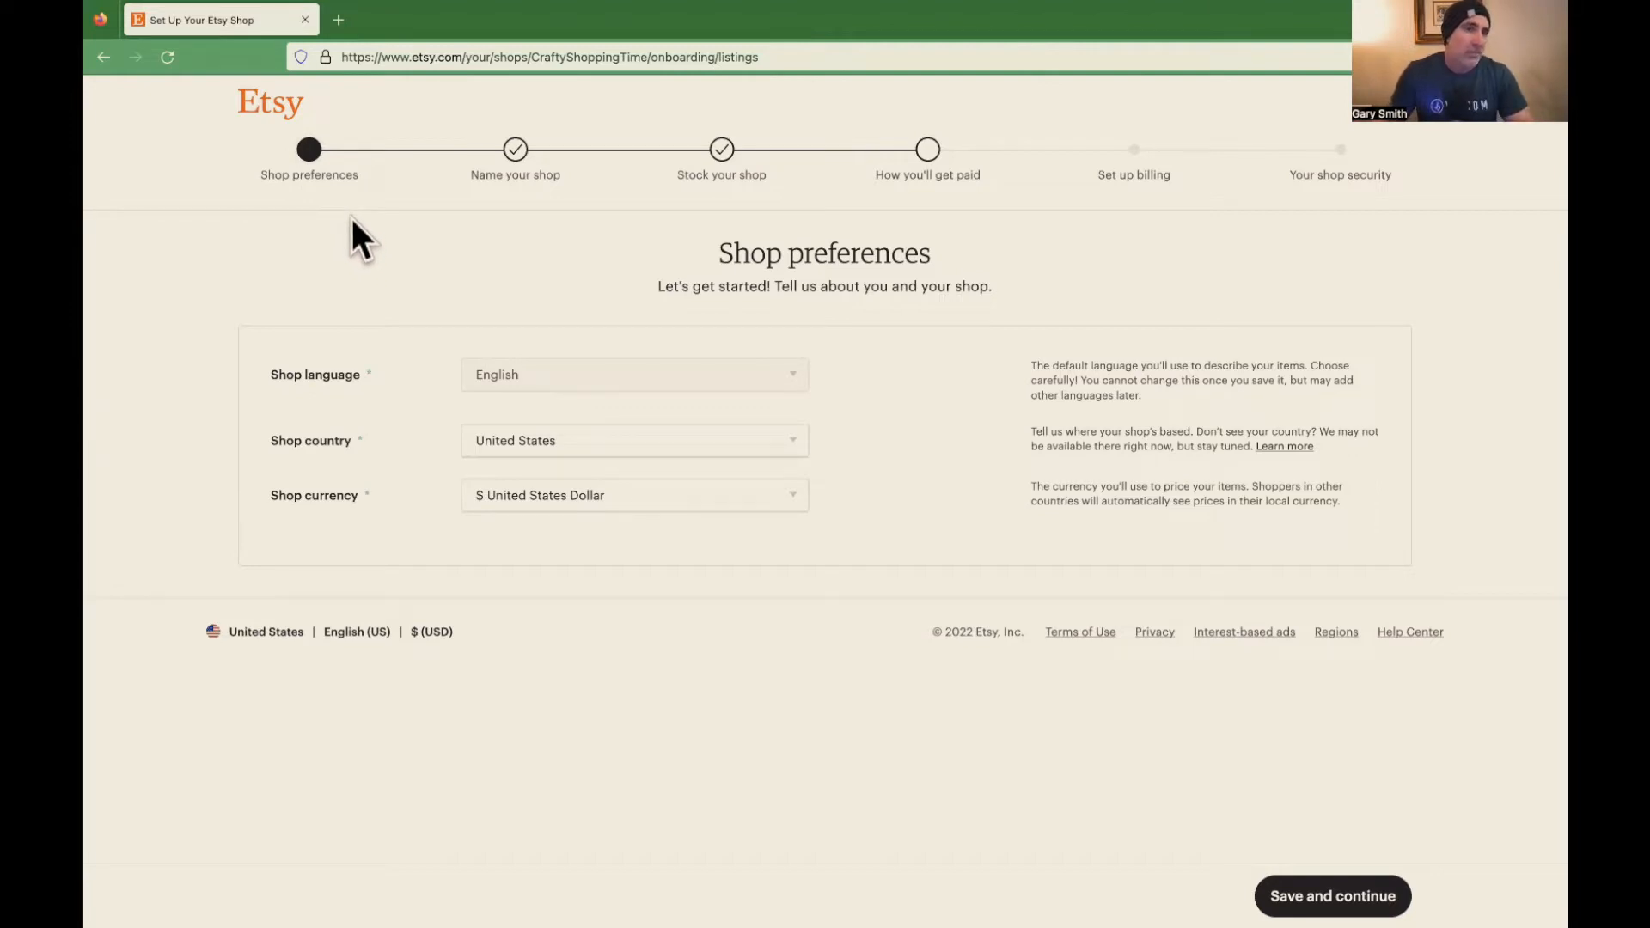
# - Continue past the existing shop preferences and shop name, and start an additional listing for the shop
pyautogui.moveTo(519, 375)
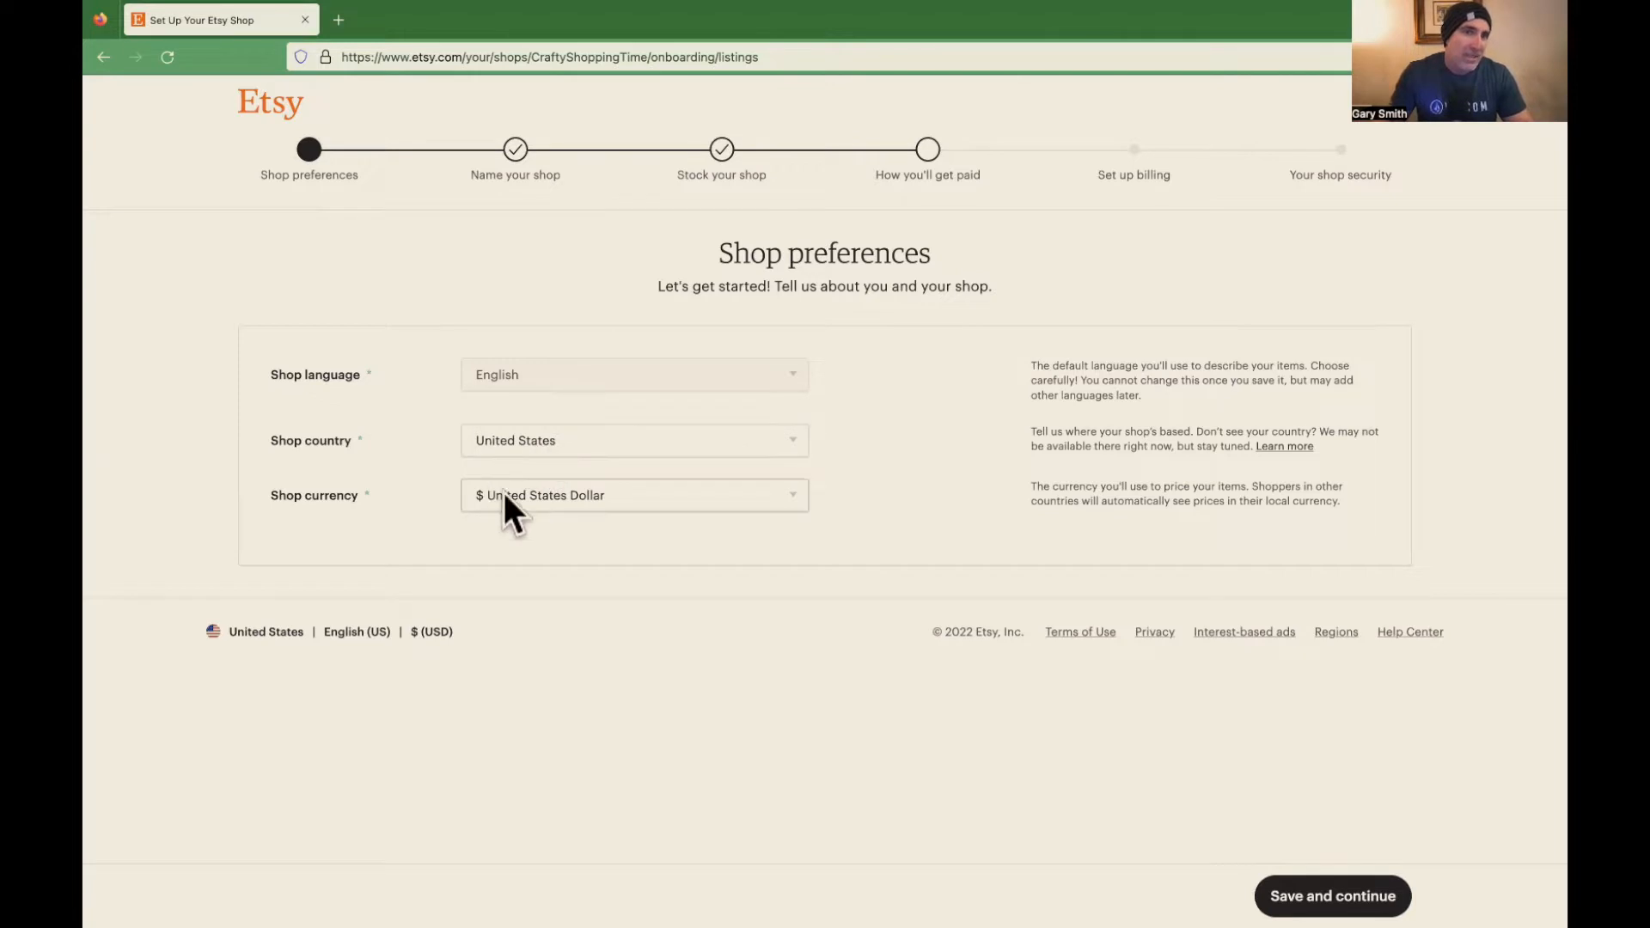
pyautogui.click(1338, 898)
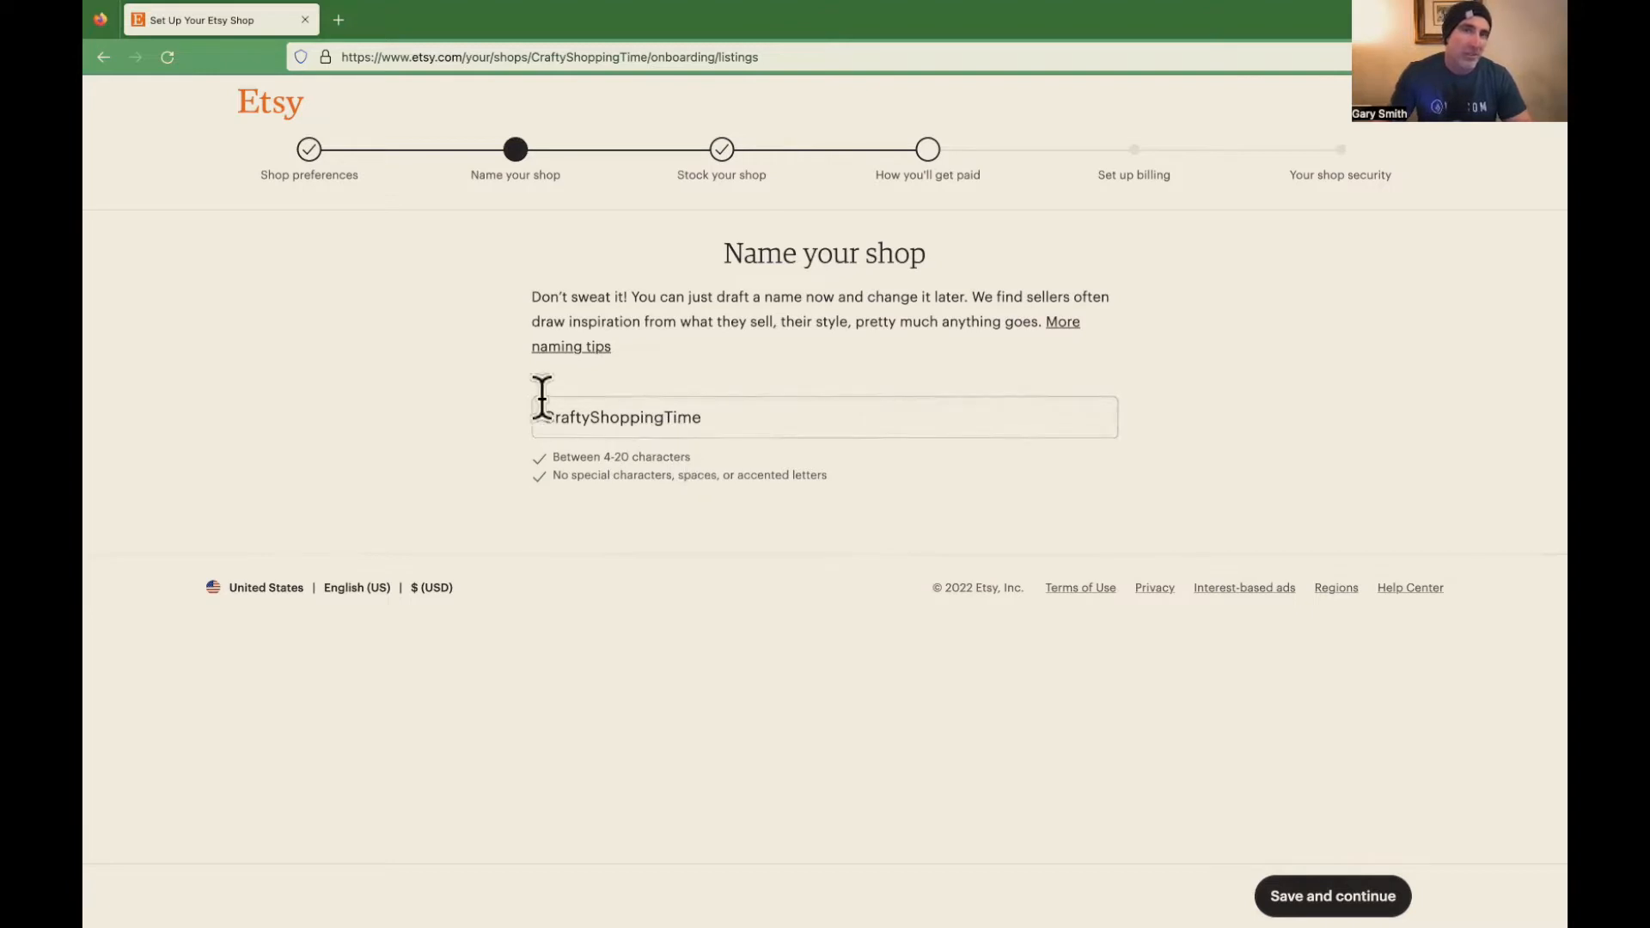
pyautogui.click(1324, 896)
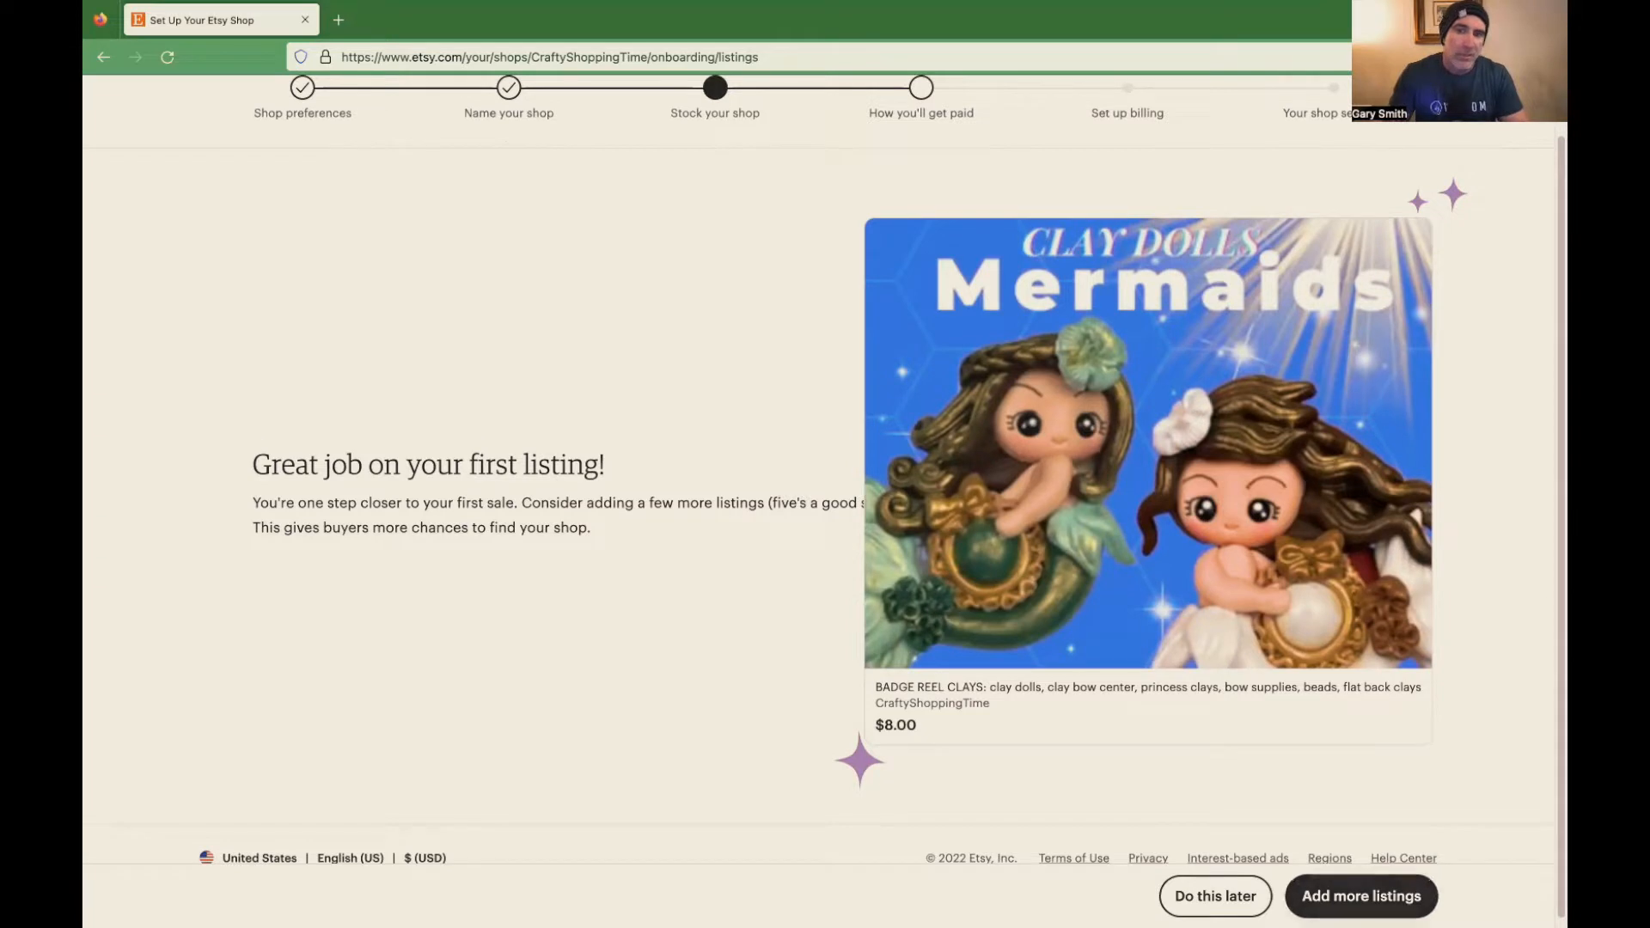
pyautogui.click(1362, 896)
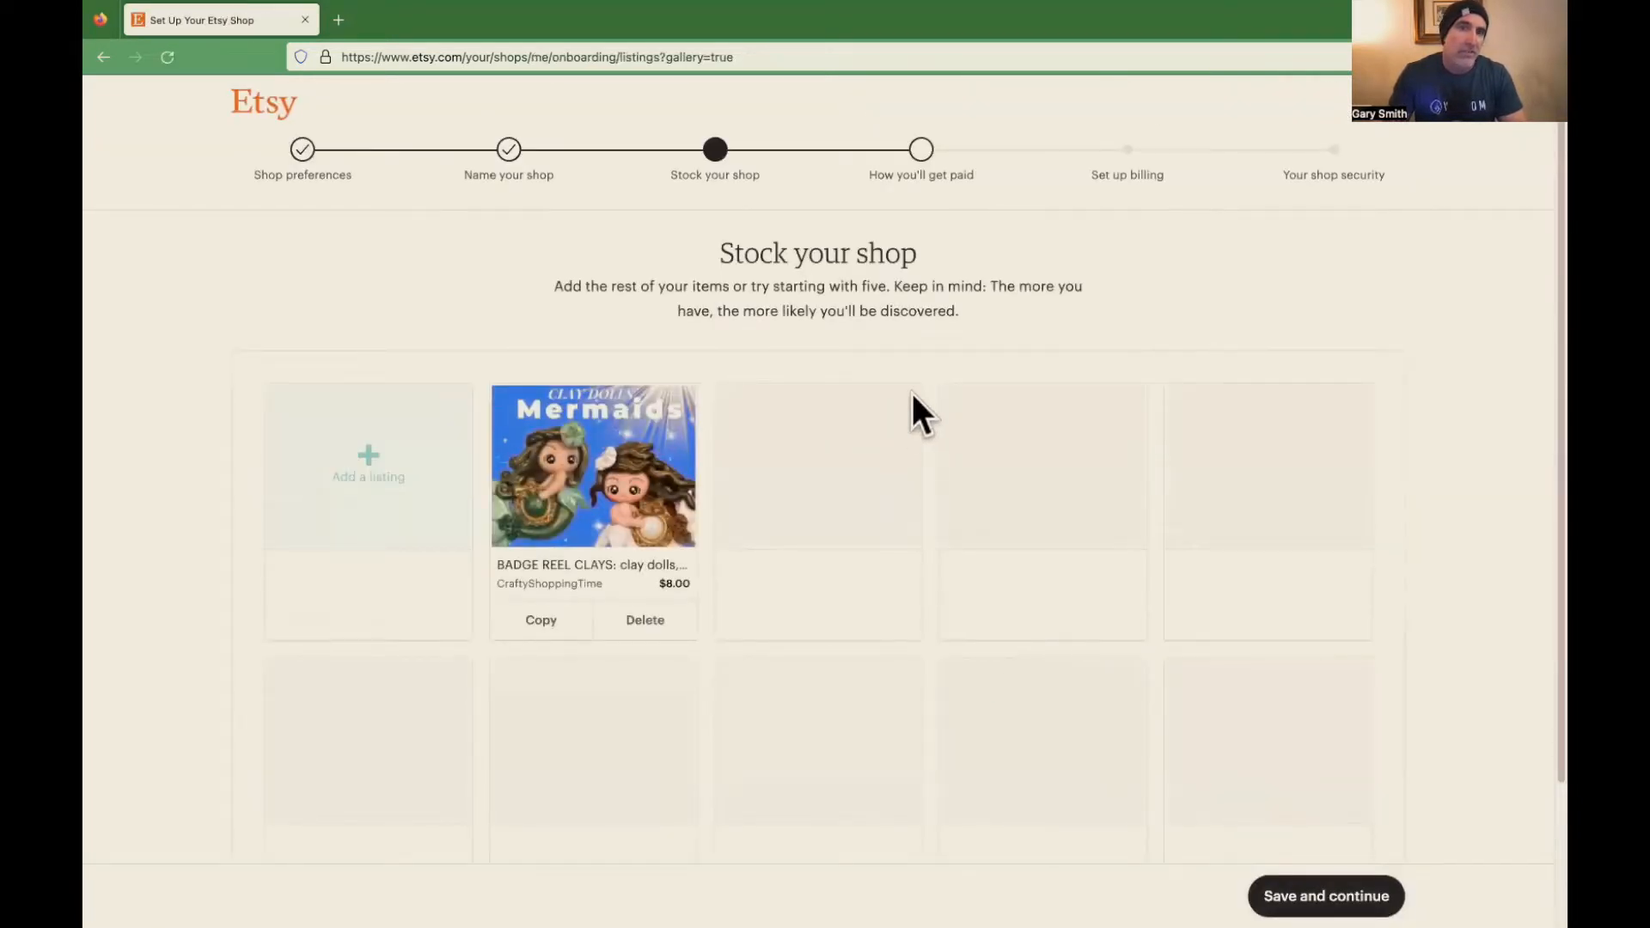
pyautogui.click(373, 449)
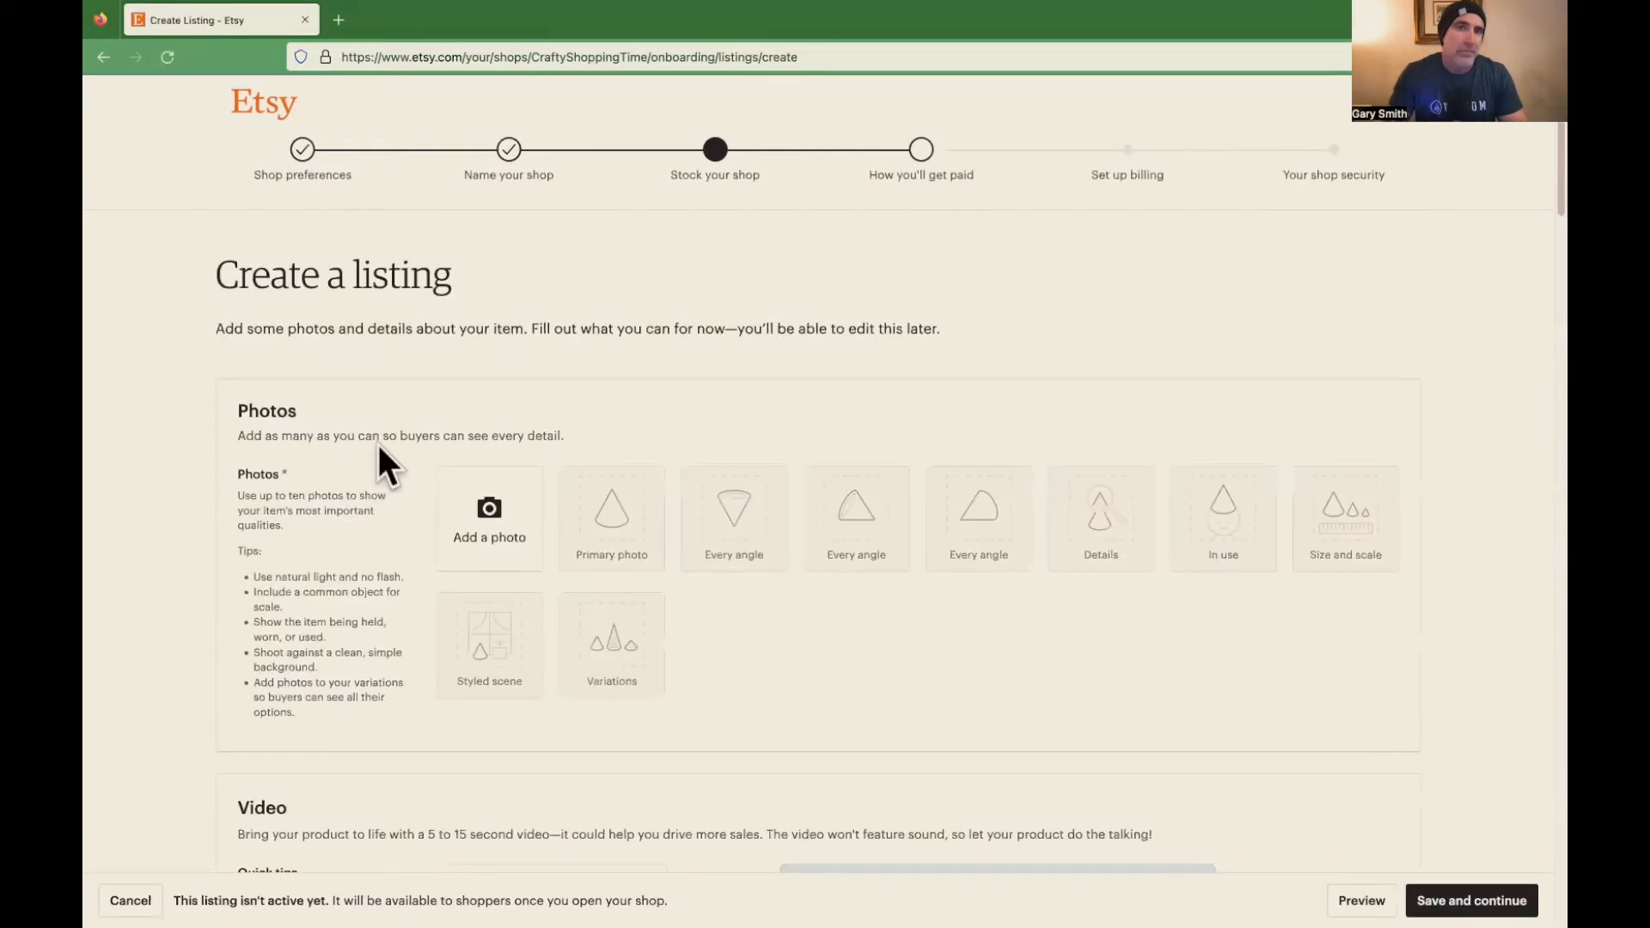
# - Upload FAIRYTALE Mermaids WS.png from the Downloads folder as the listing's primary photo
pyautogui.scroll(-5, 1187, 652)
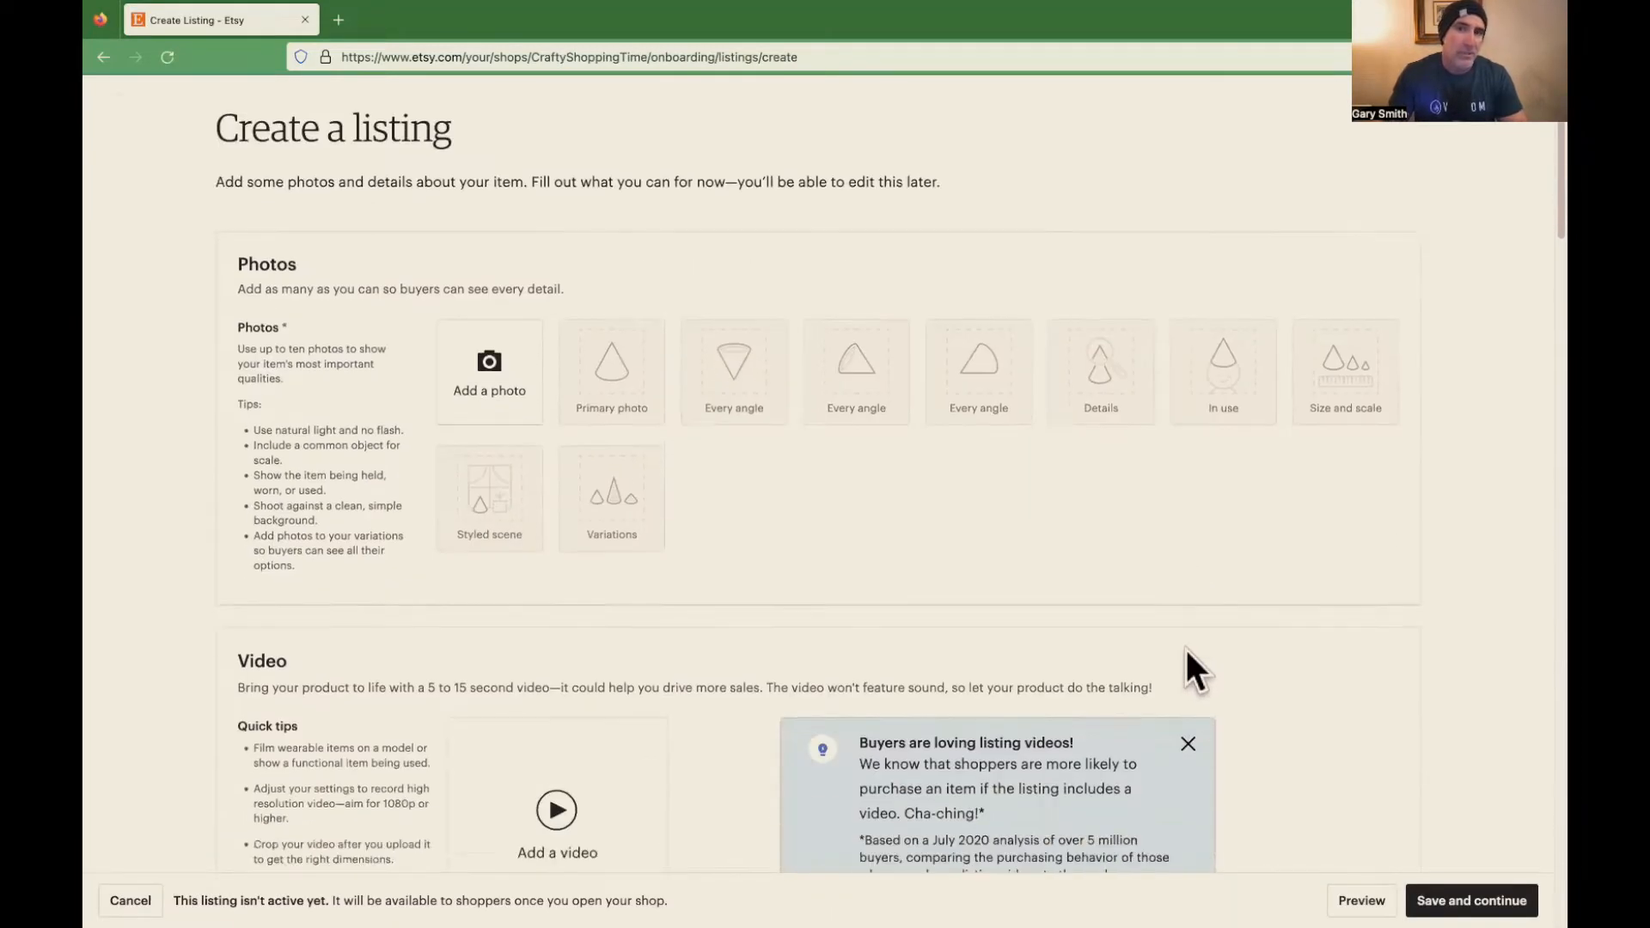
pyautogui.scroll(-2, 1271, 590)
pyautogui.scroll(6, 1270, 591)
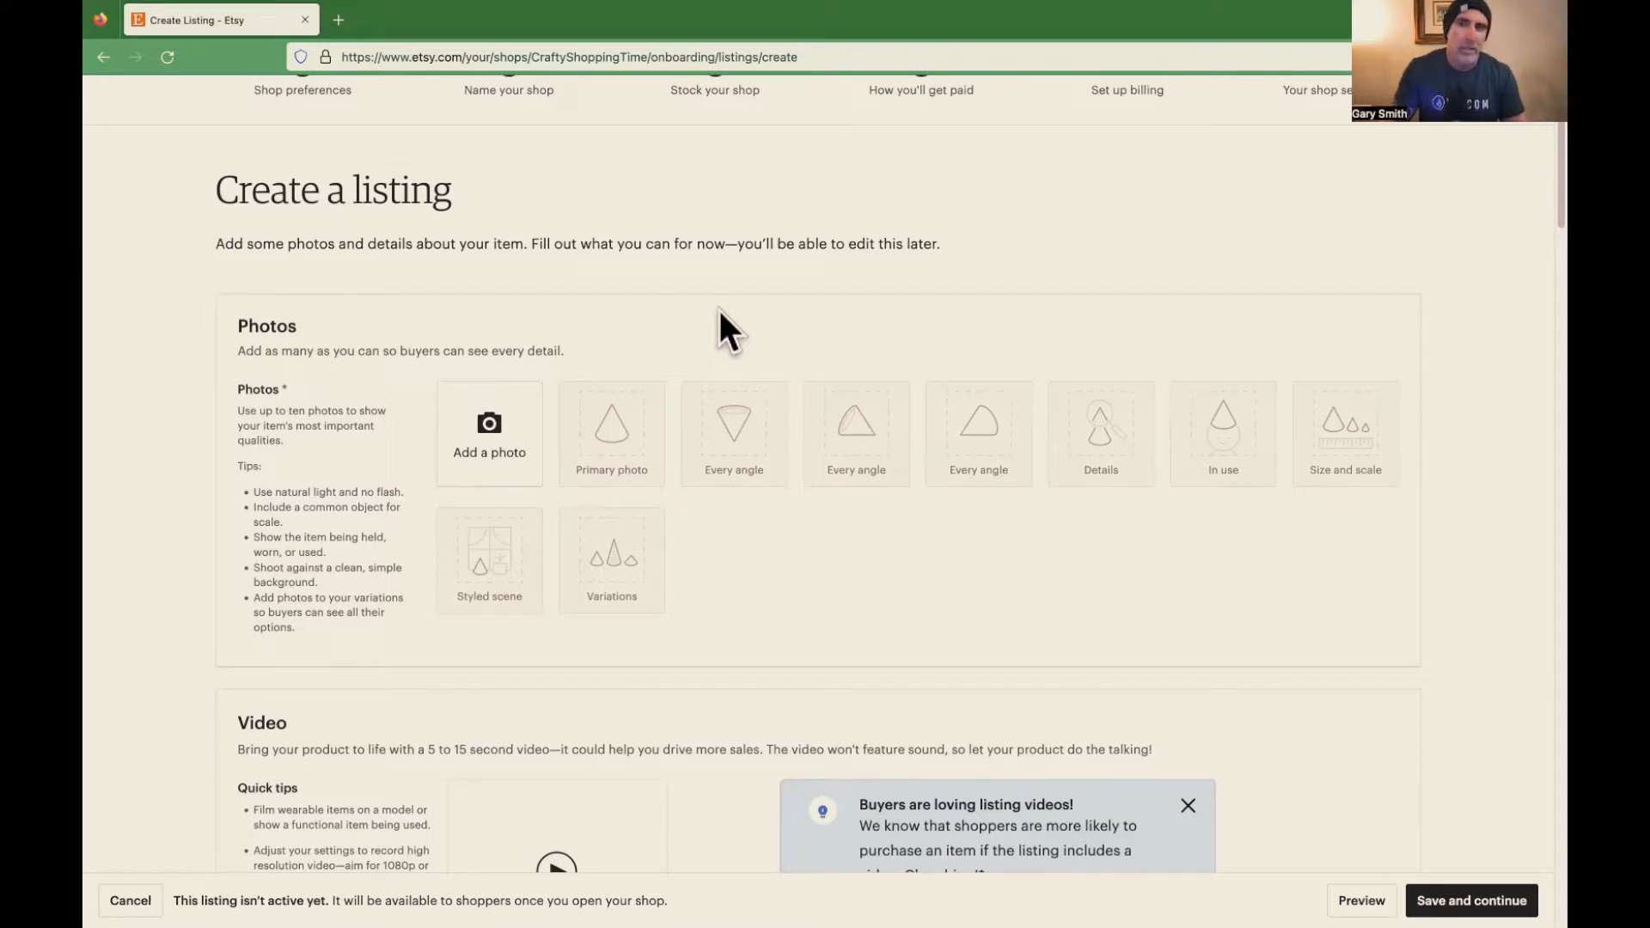
pyautogui.click(507, 437)
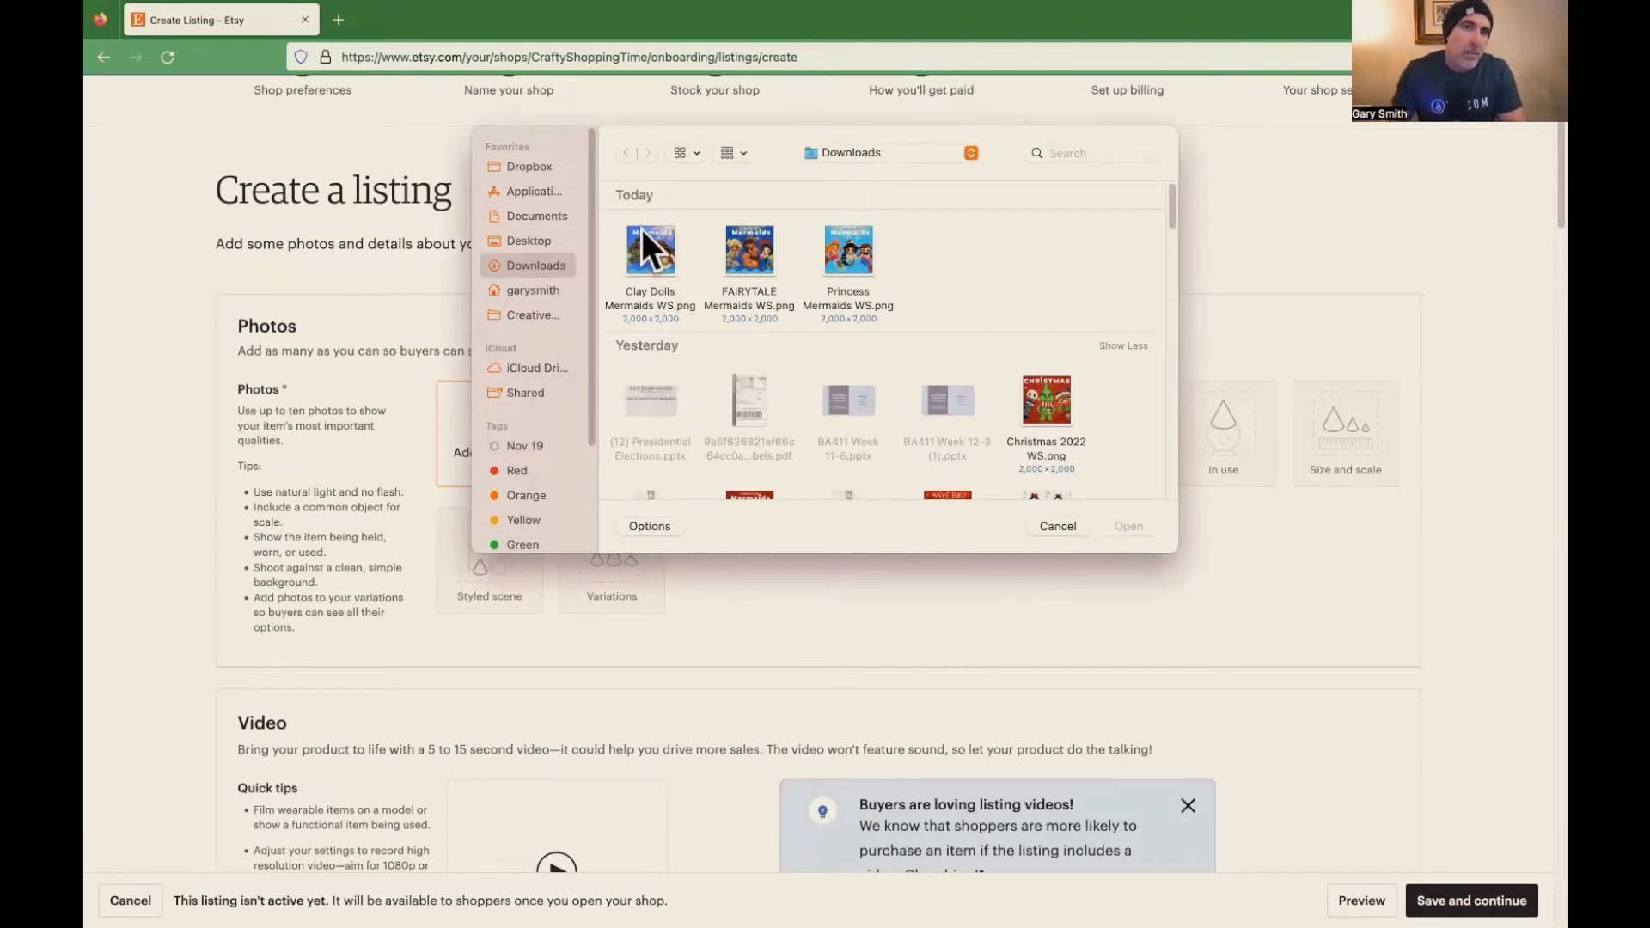
pyautogui.click(755, 255)
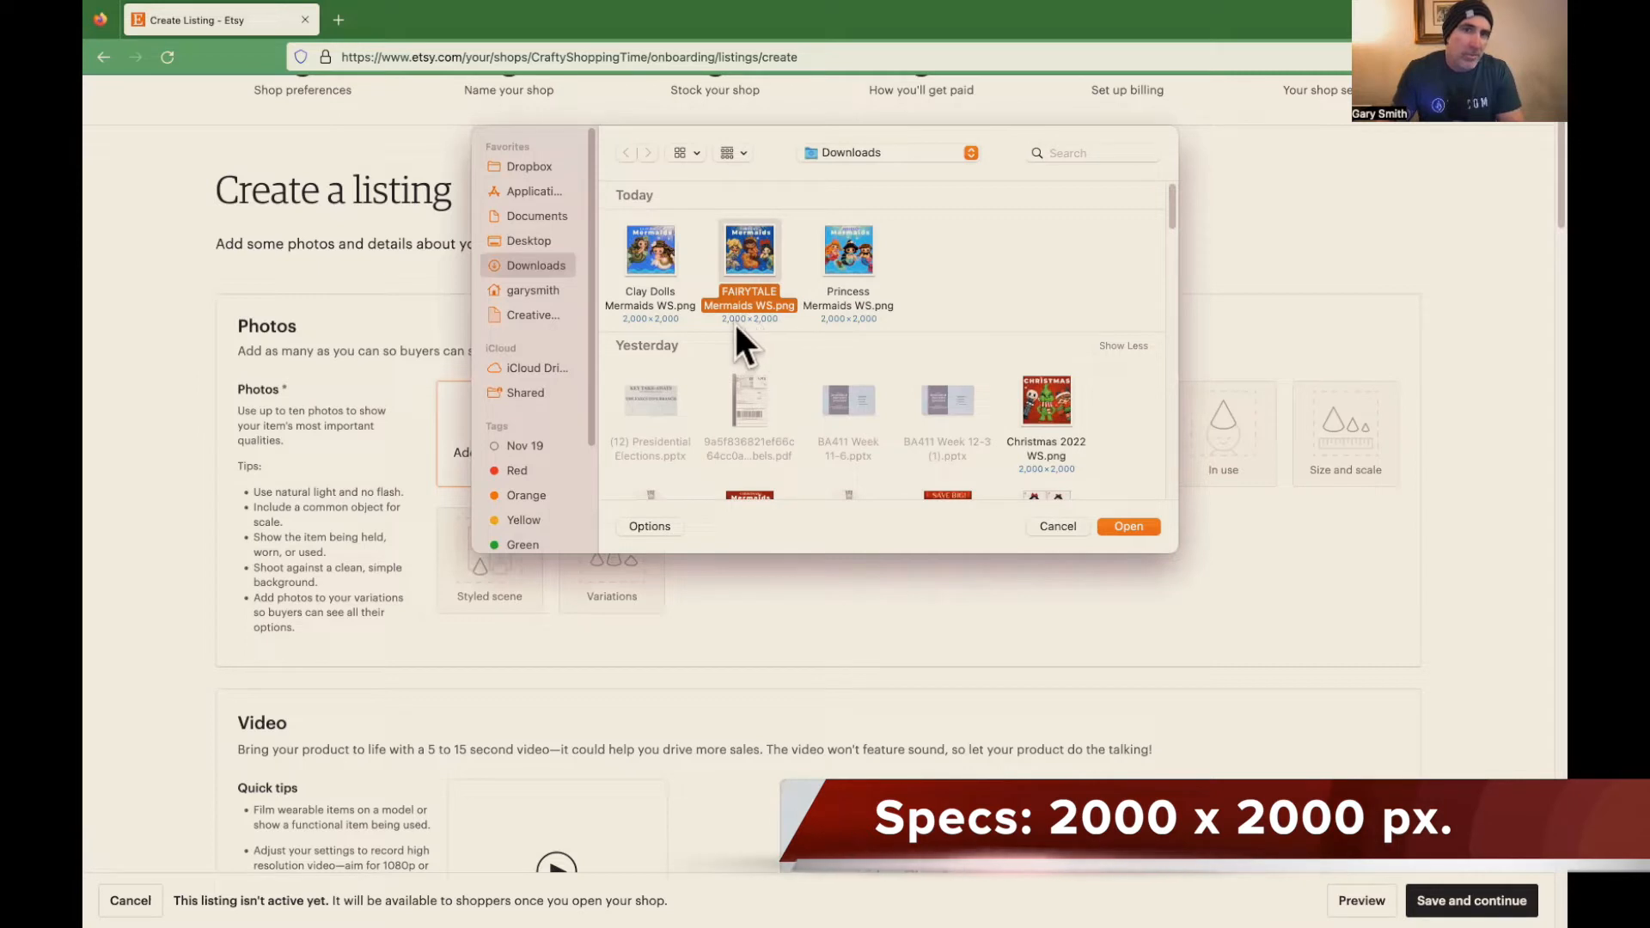
pyautogui.click(1133, 527)
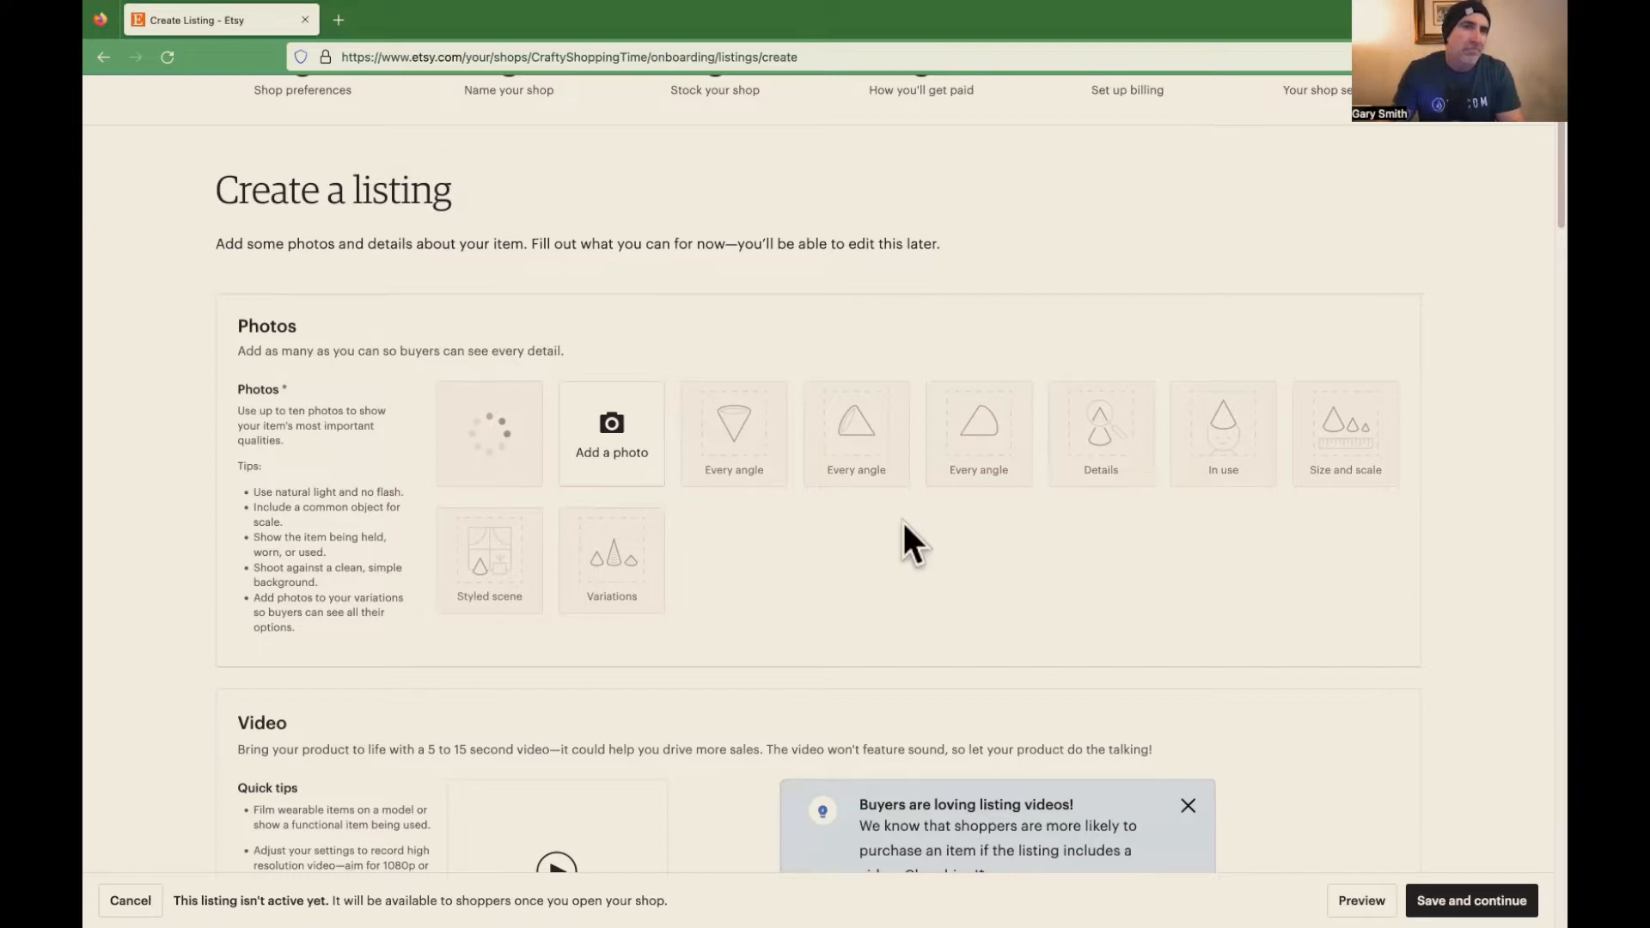
# - Adjust the position of the primary photo within the listing thumbnail and save it
pyautogui.scroll(-5, 903, 533)
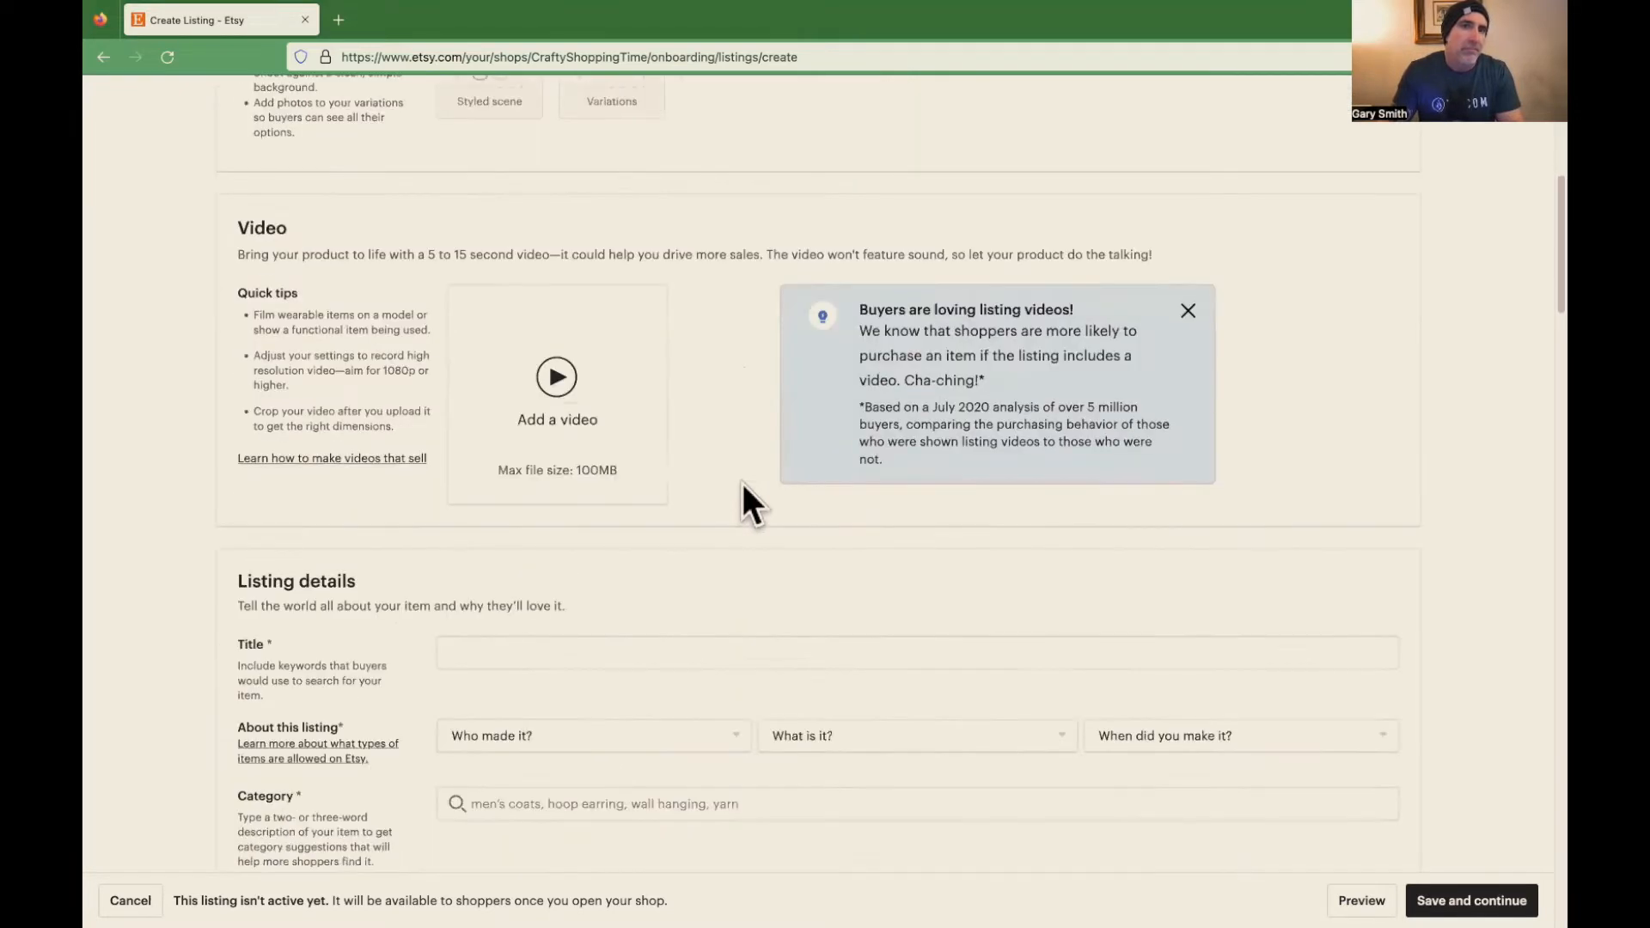
pyautogui.scroll(3, 743, 494)
pyautogui.scroll(-2, 731, 385)
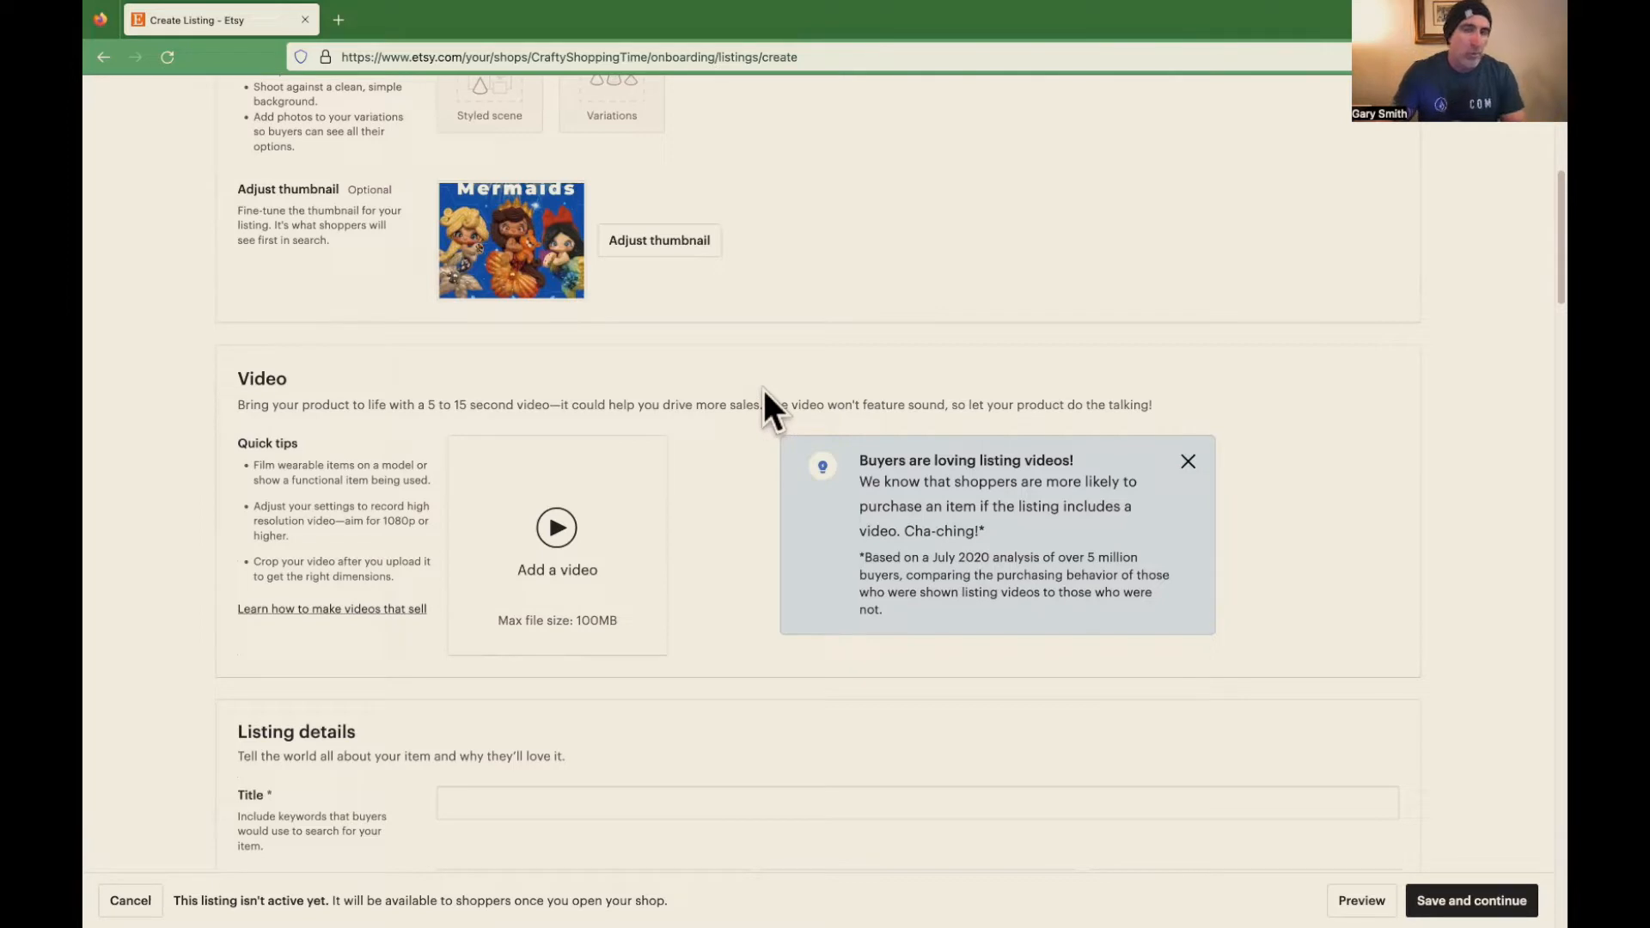
pyautogui.scroll(3, 704, 379)
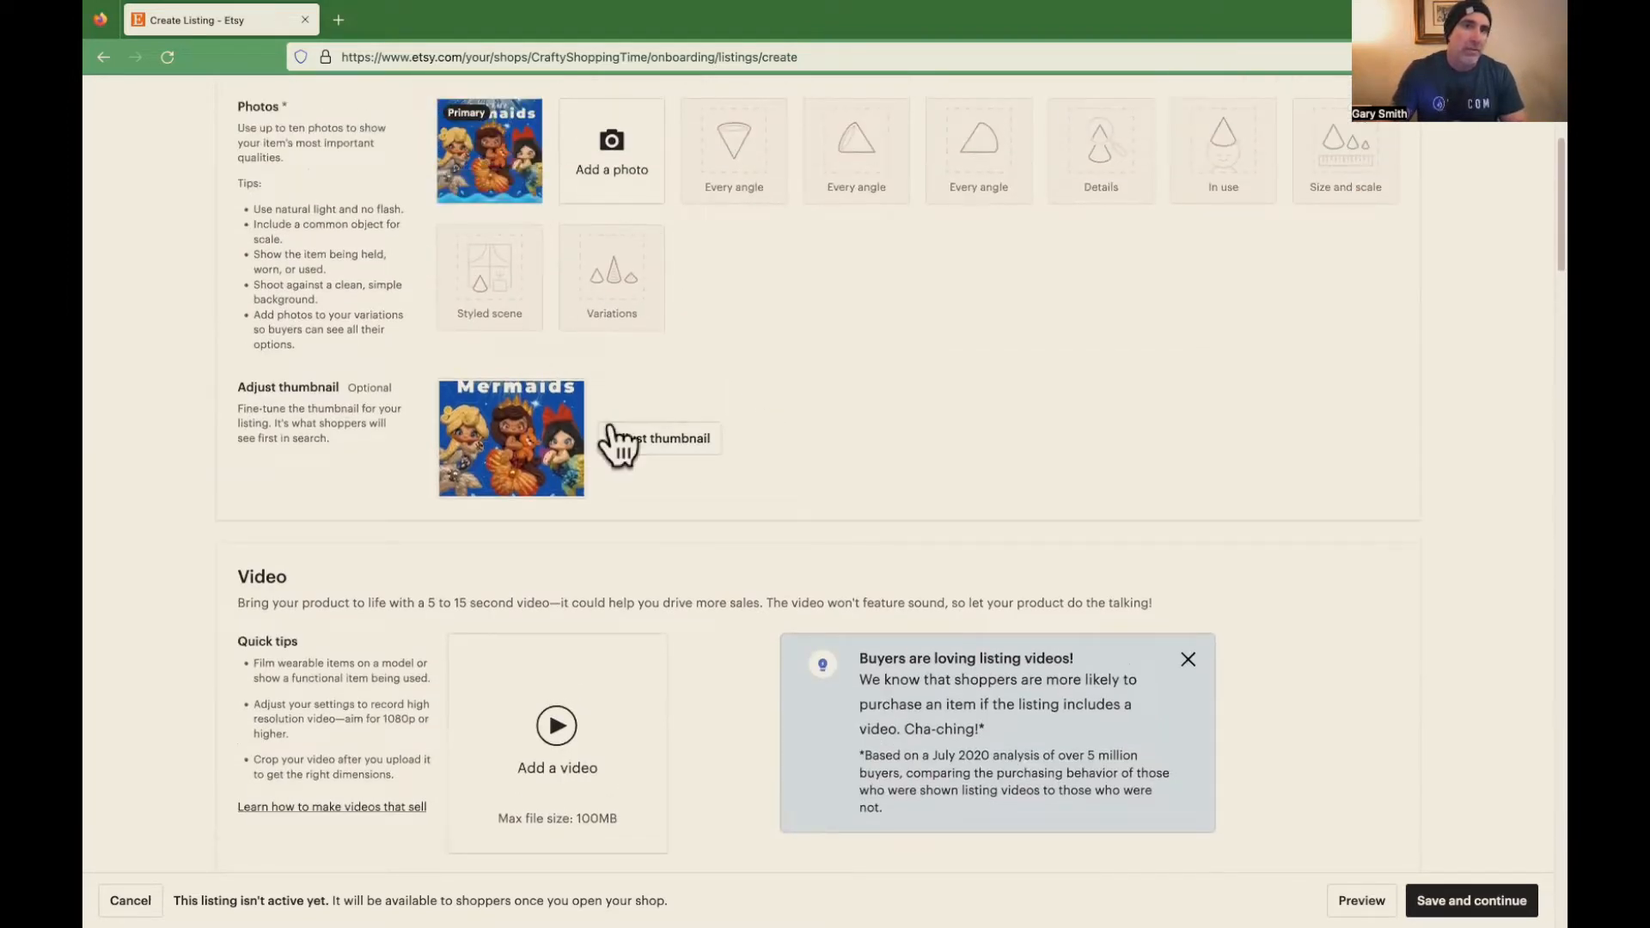
pyautogui.click(657, 437)
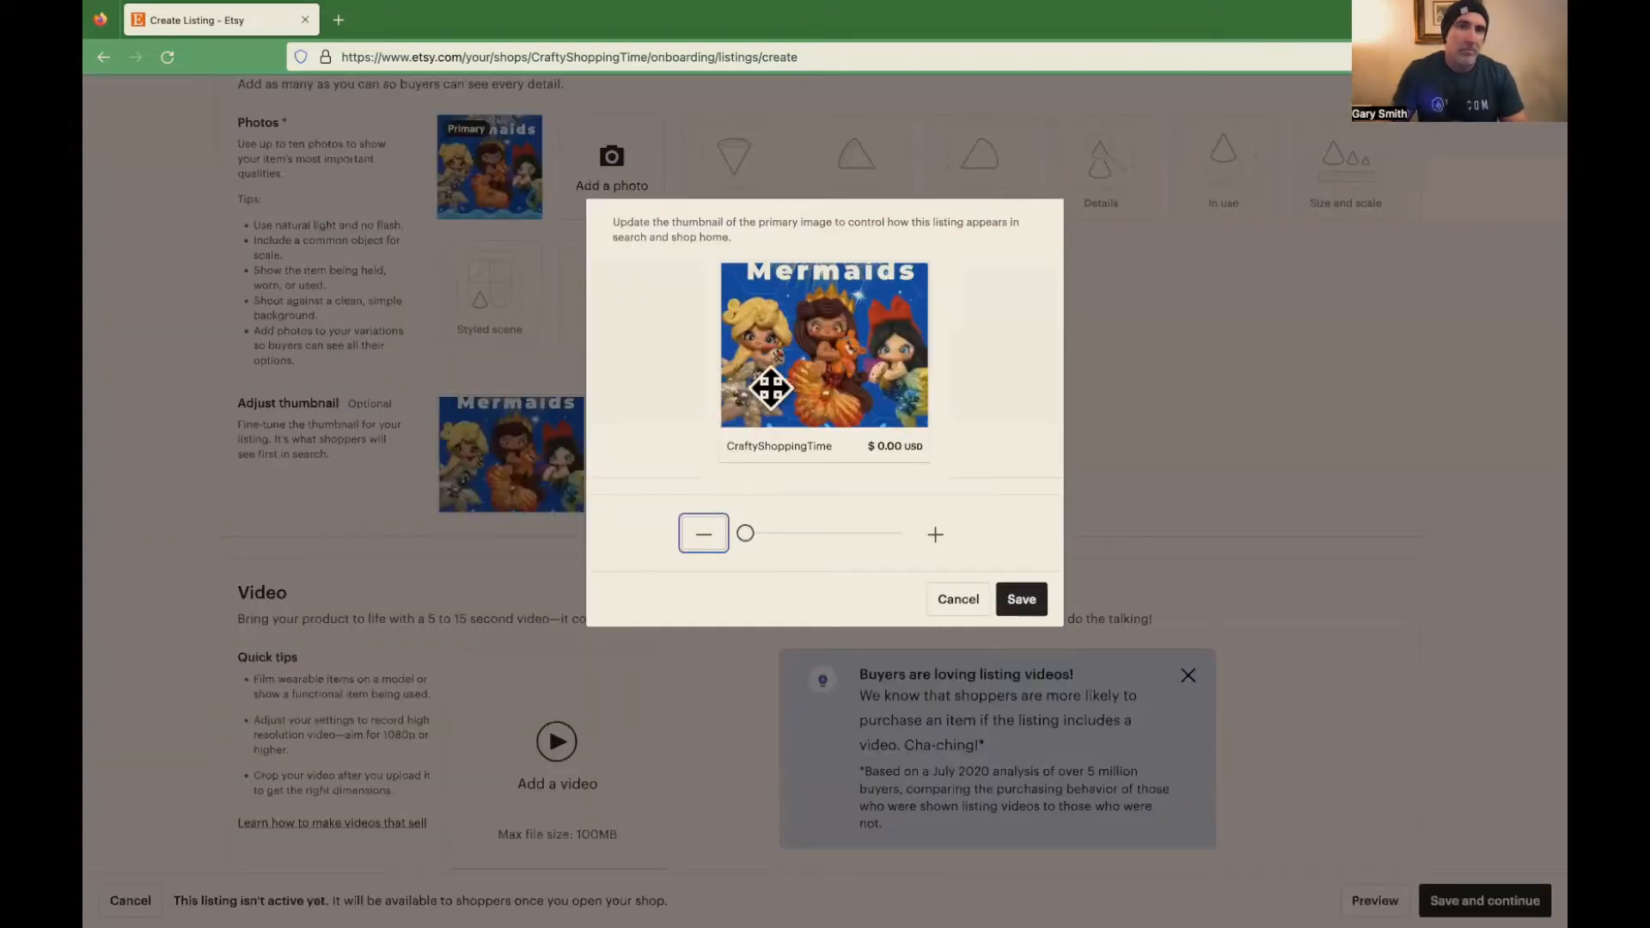
pyautogui.moveTo(785, 384); pyautogui.dragTo(840, 368)
pyautogui.click(1025, 599)
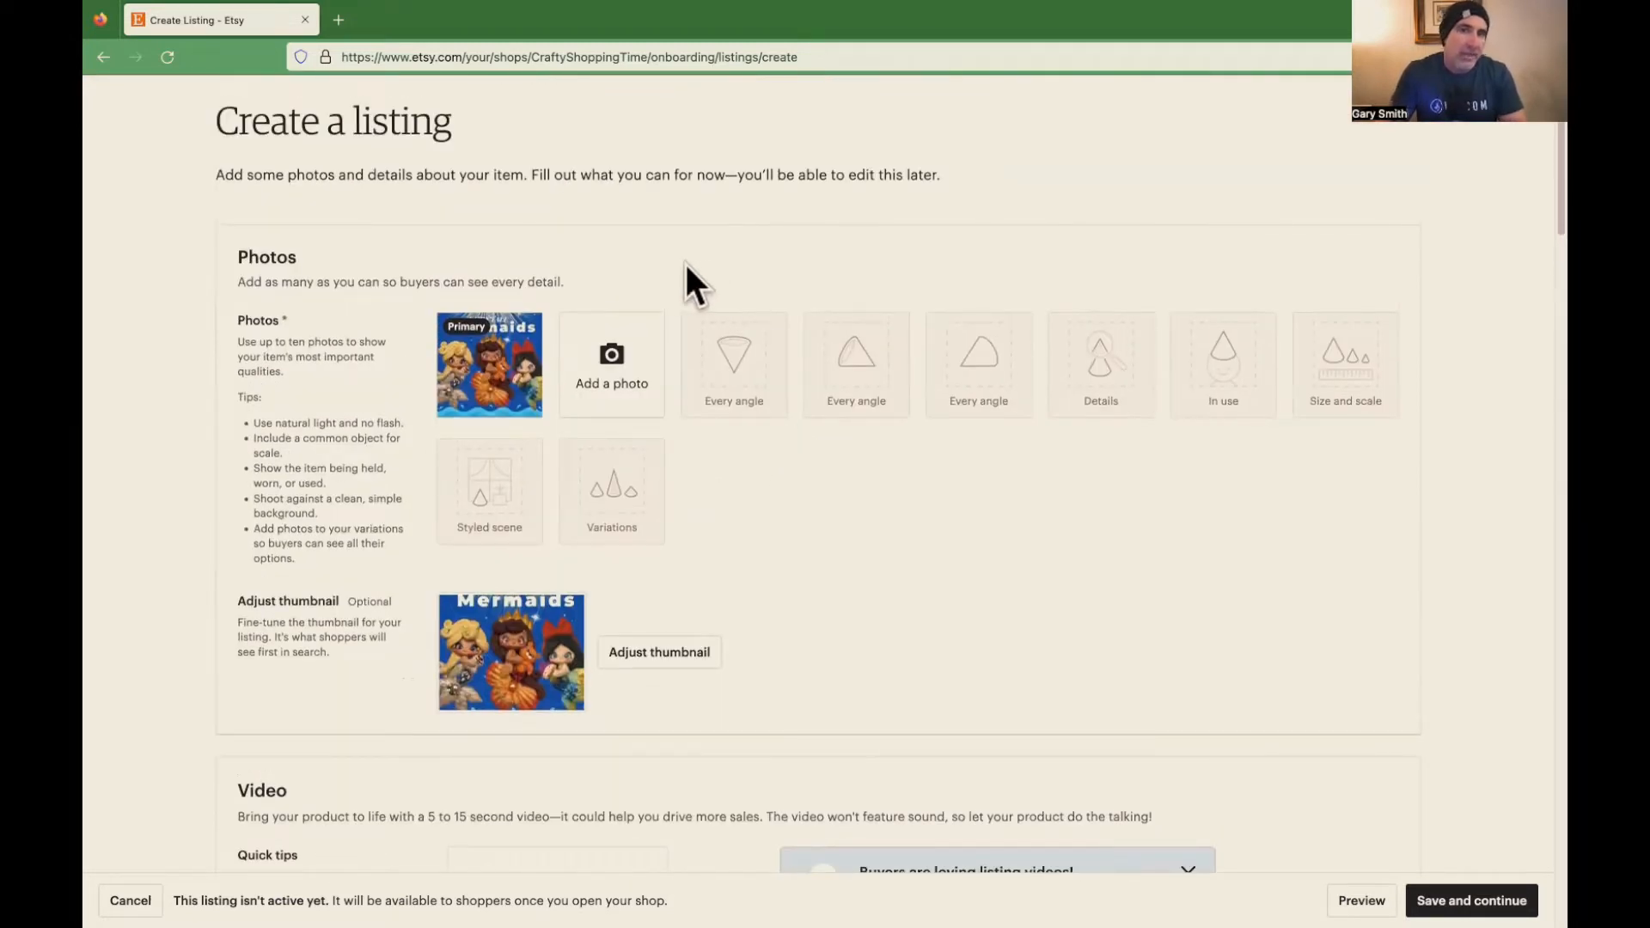
# - Upload the Fairytale character sheet numbered 01 (PNG) from the Downloads folder as the listing's second photo
pyautogui.click(626, 351)
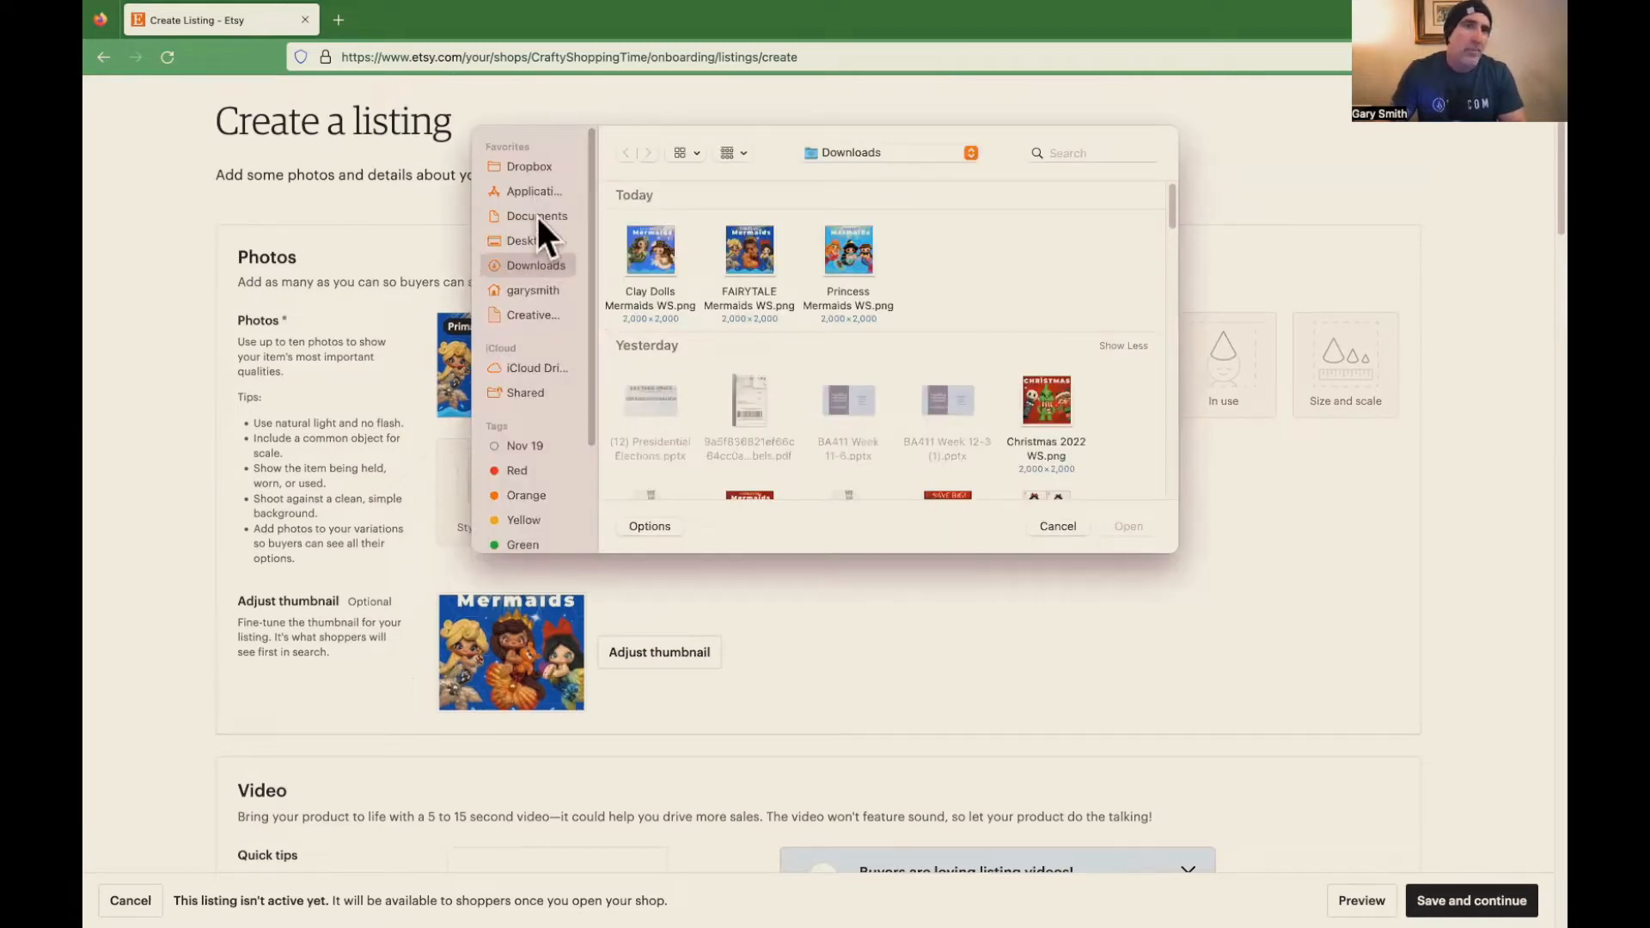
pyautogui.click(524, 243)
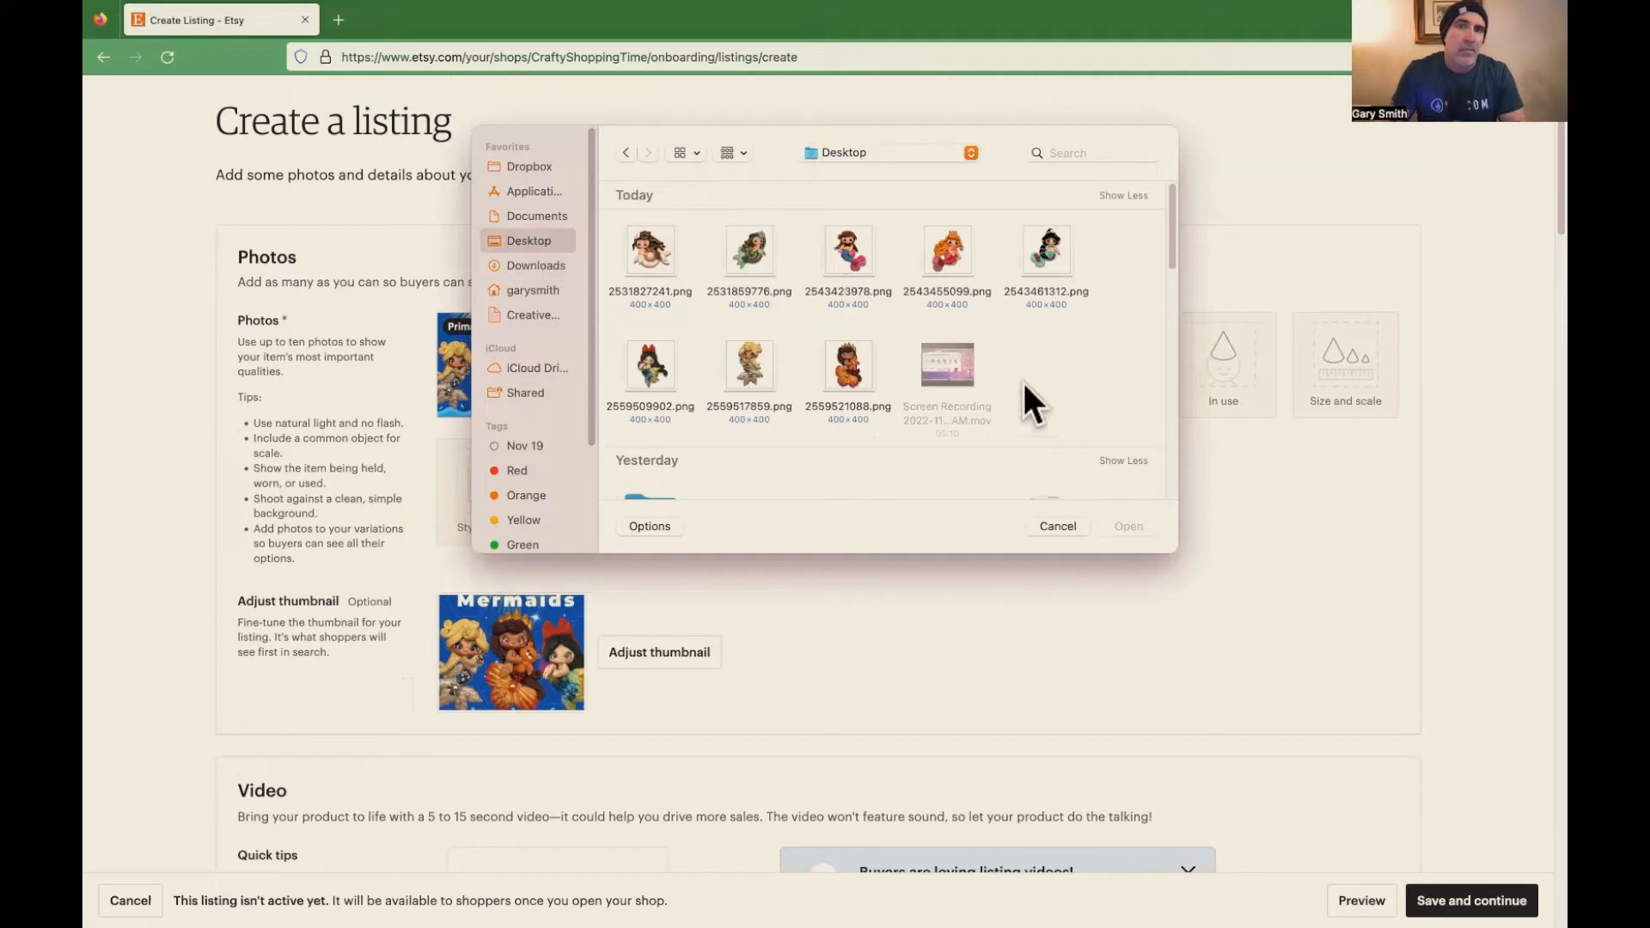
pyautogui.scroll(-3, 1025, 381)
pyautogui.scroll(3, 1024, 383)
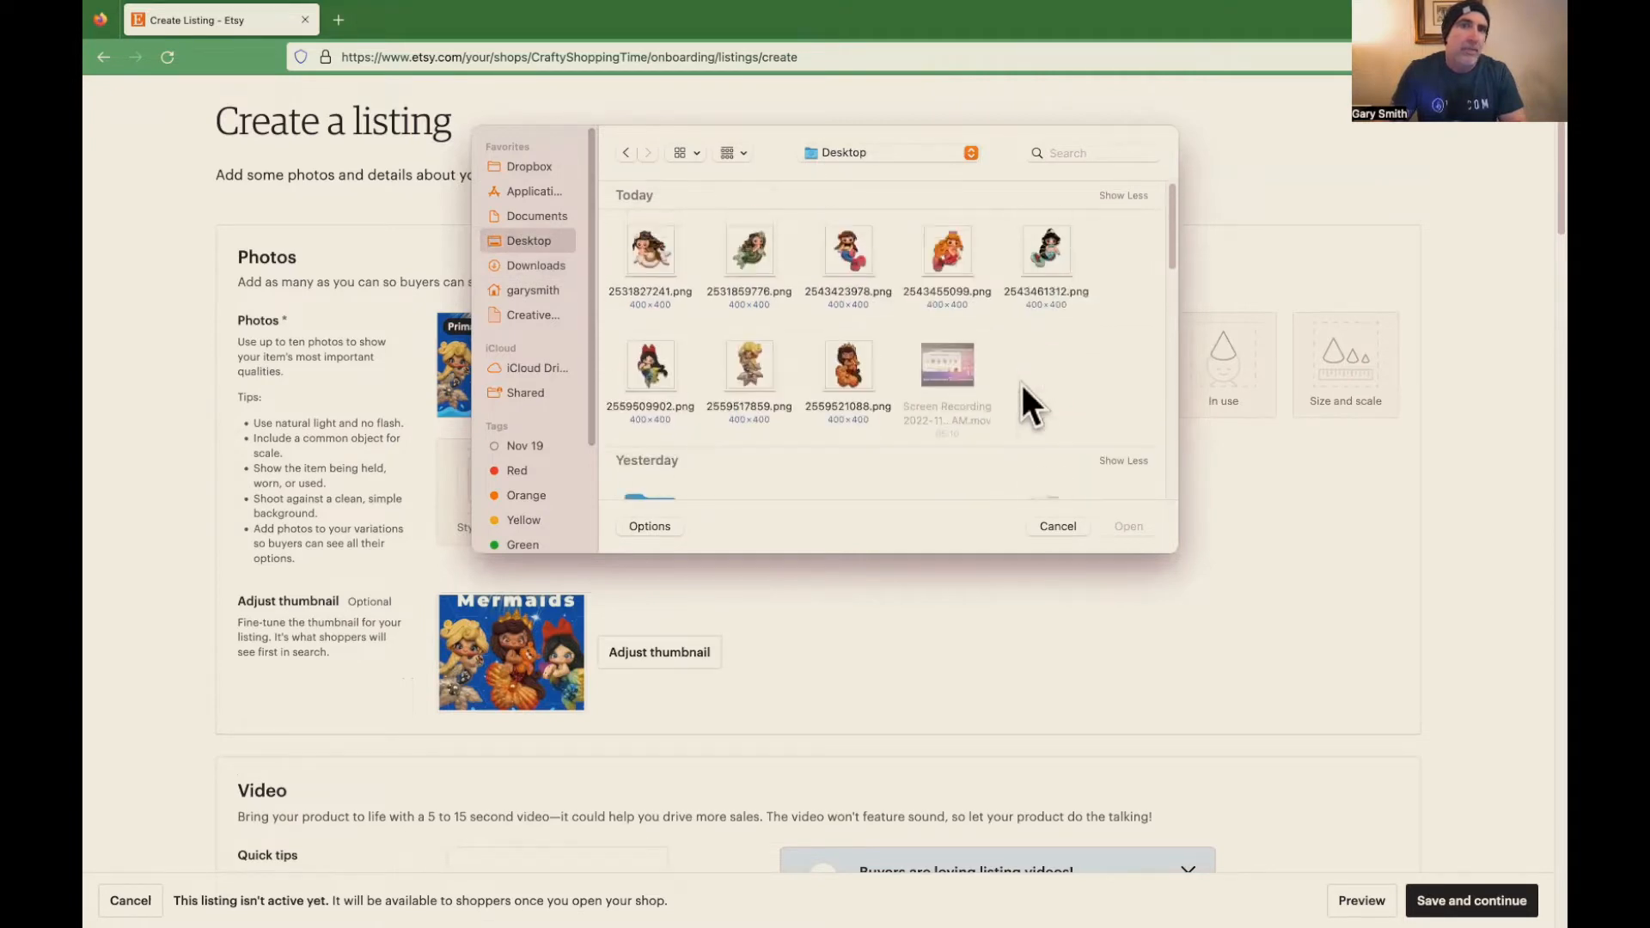
pyautogui.click(529, 262)
pyautogui.scroll(-5, 903, 318)
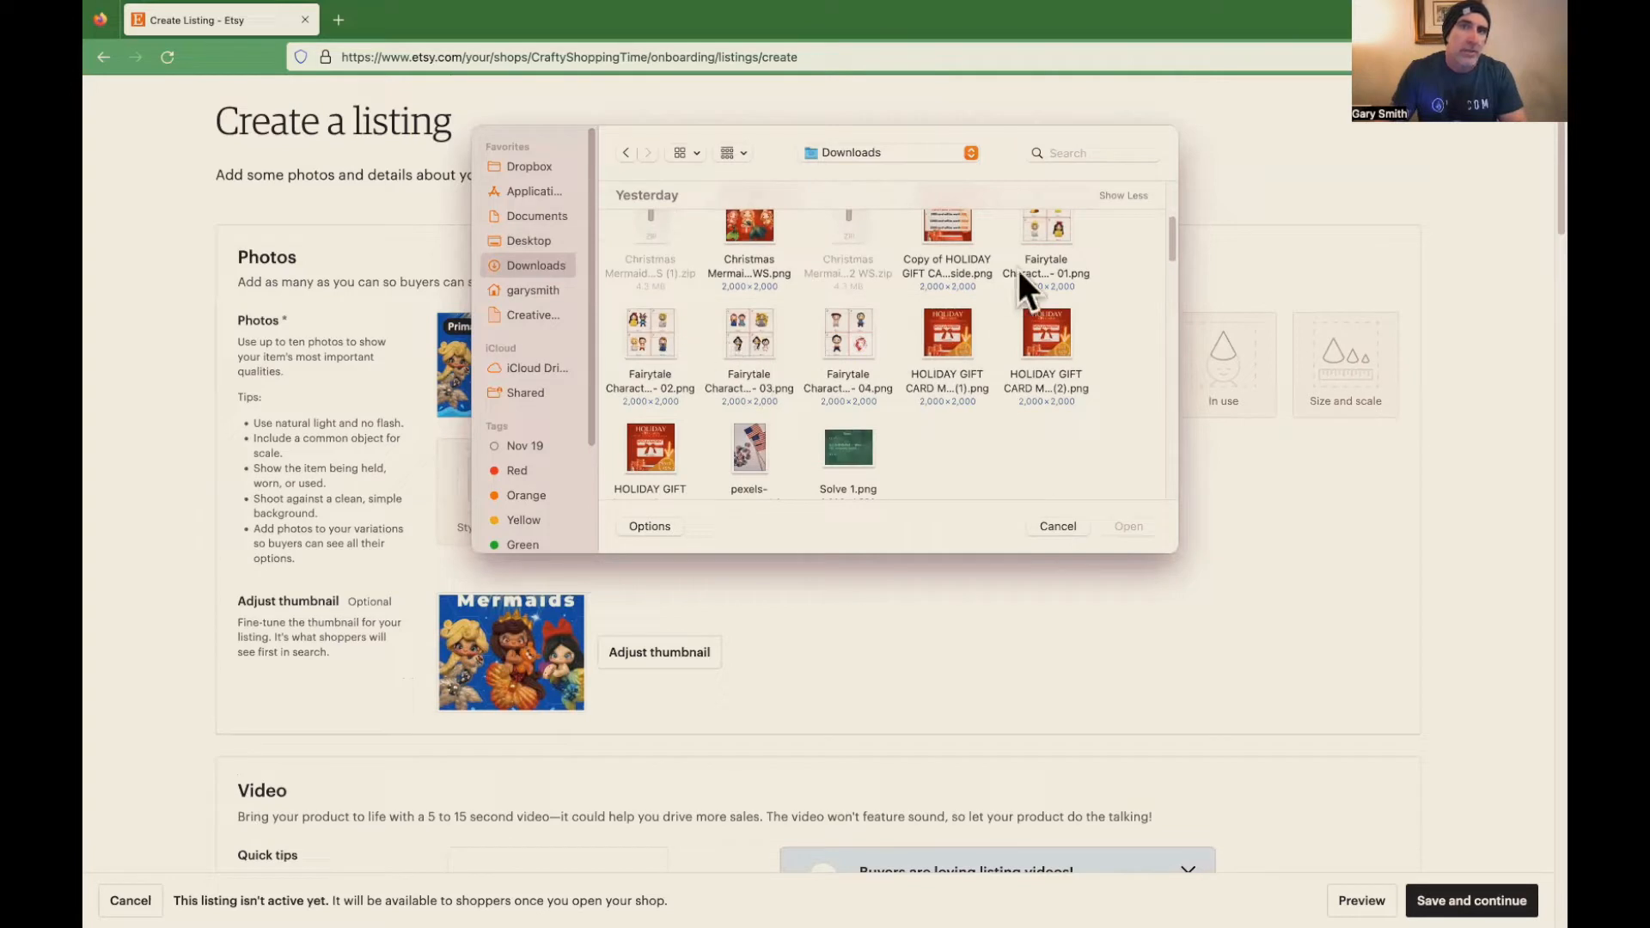
pyautogui.click(1035, 241)
pyautogui.click(1135, 528)
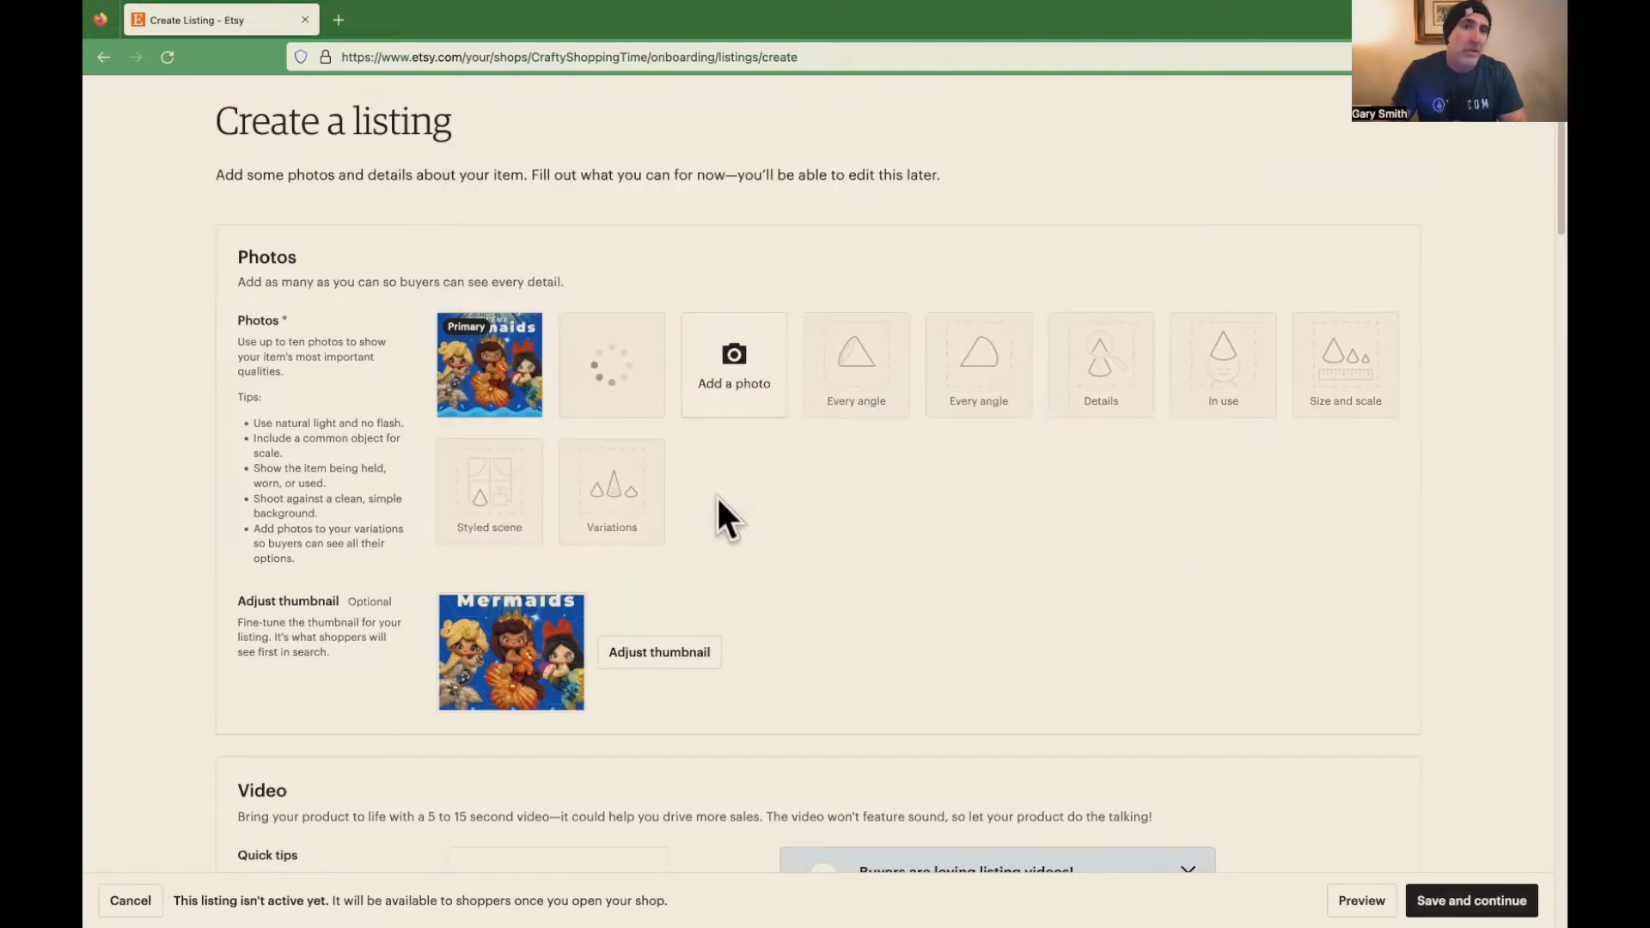
# - Upload the Fairytale character sheet numbered 02 (PNG) as the listing's third photo
pyautogui.click(737, 369)
pyautogui.scroll(-5, 839, 344)
pyautogui.click(652, 358)
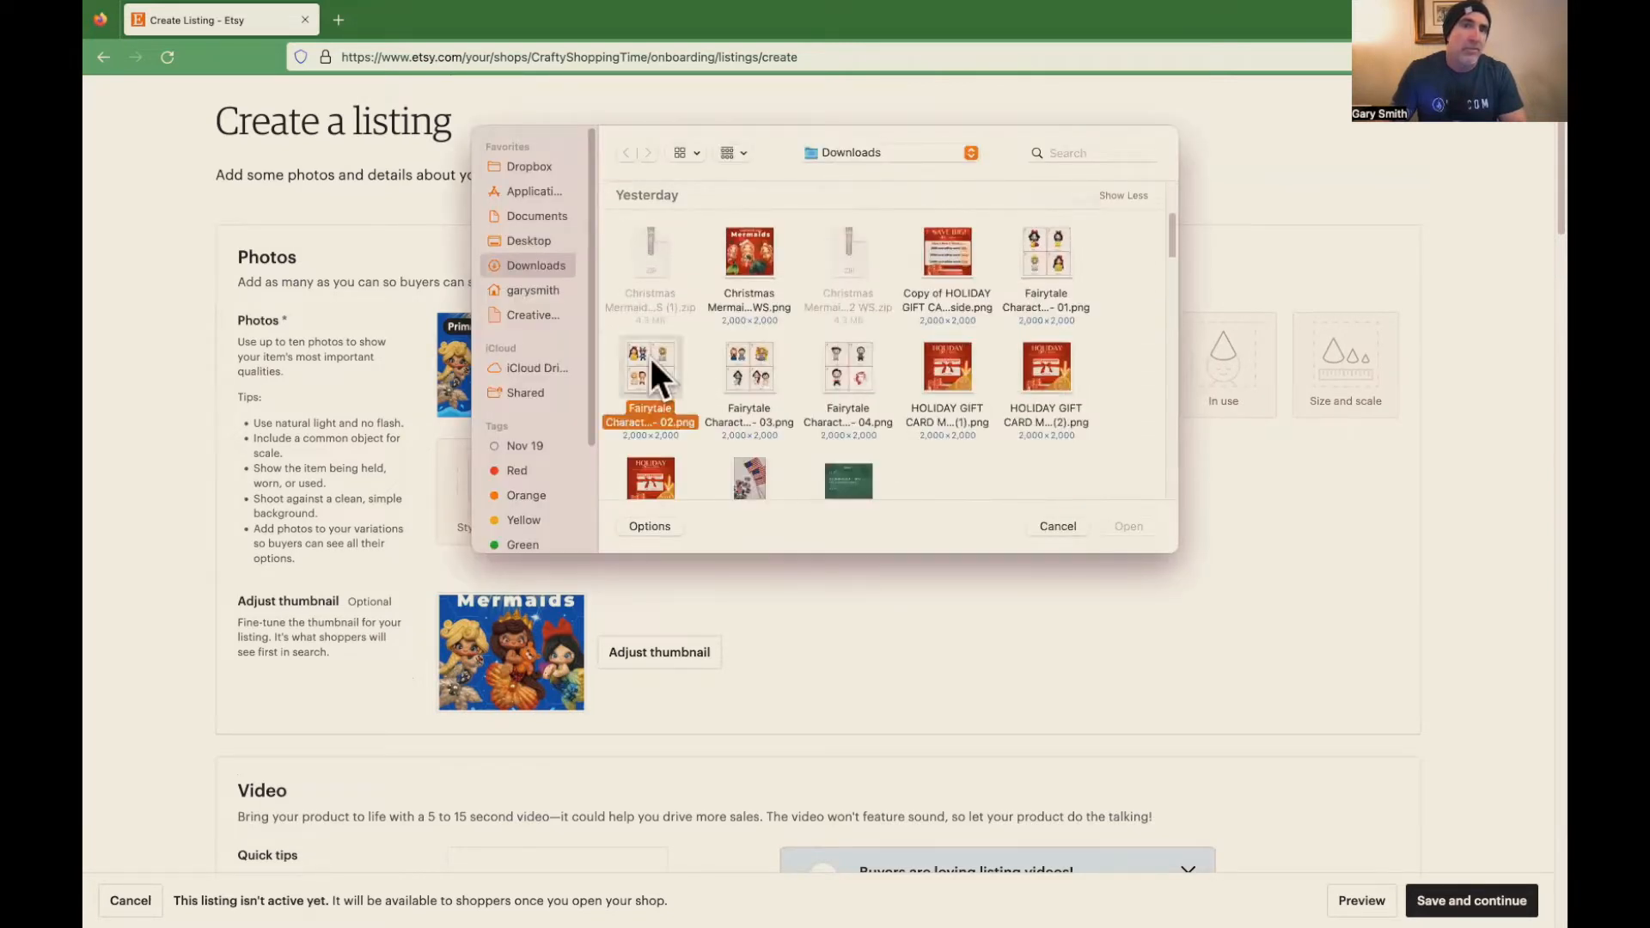
pyautogui.click(1129, 526)
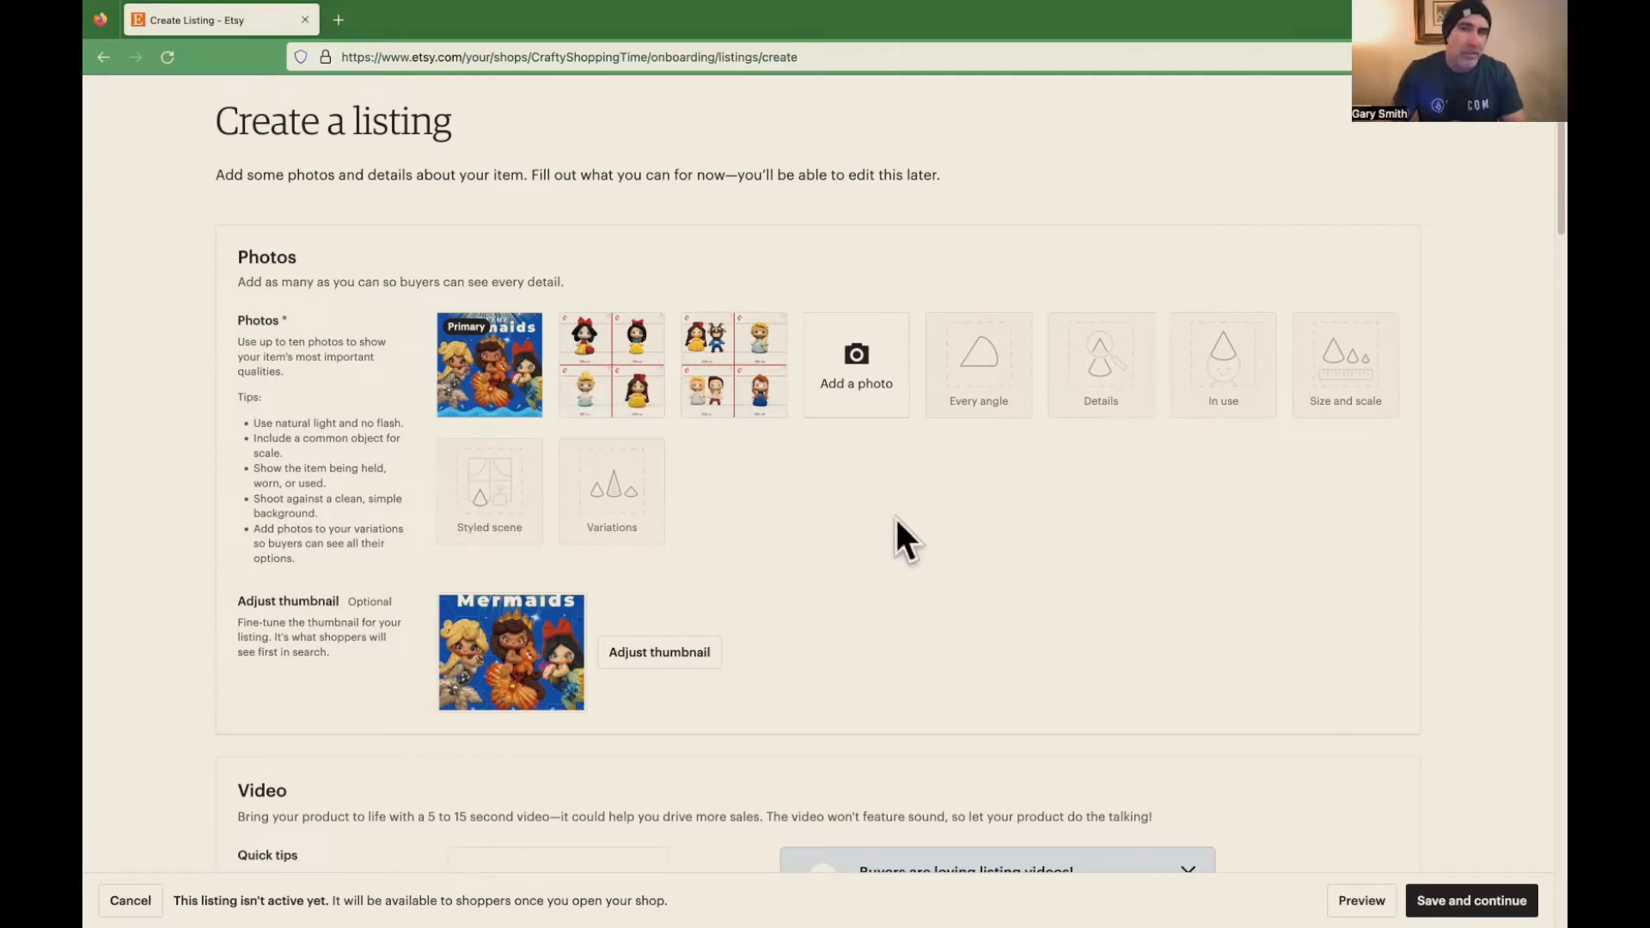
pyautogui.scroll(-1, 882, 542)
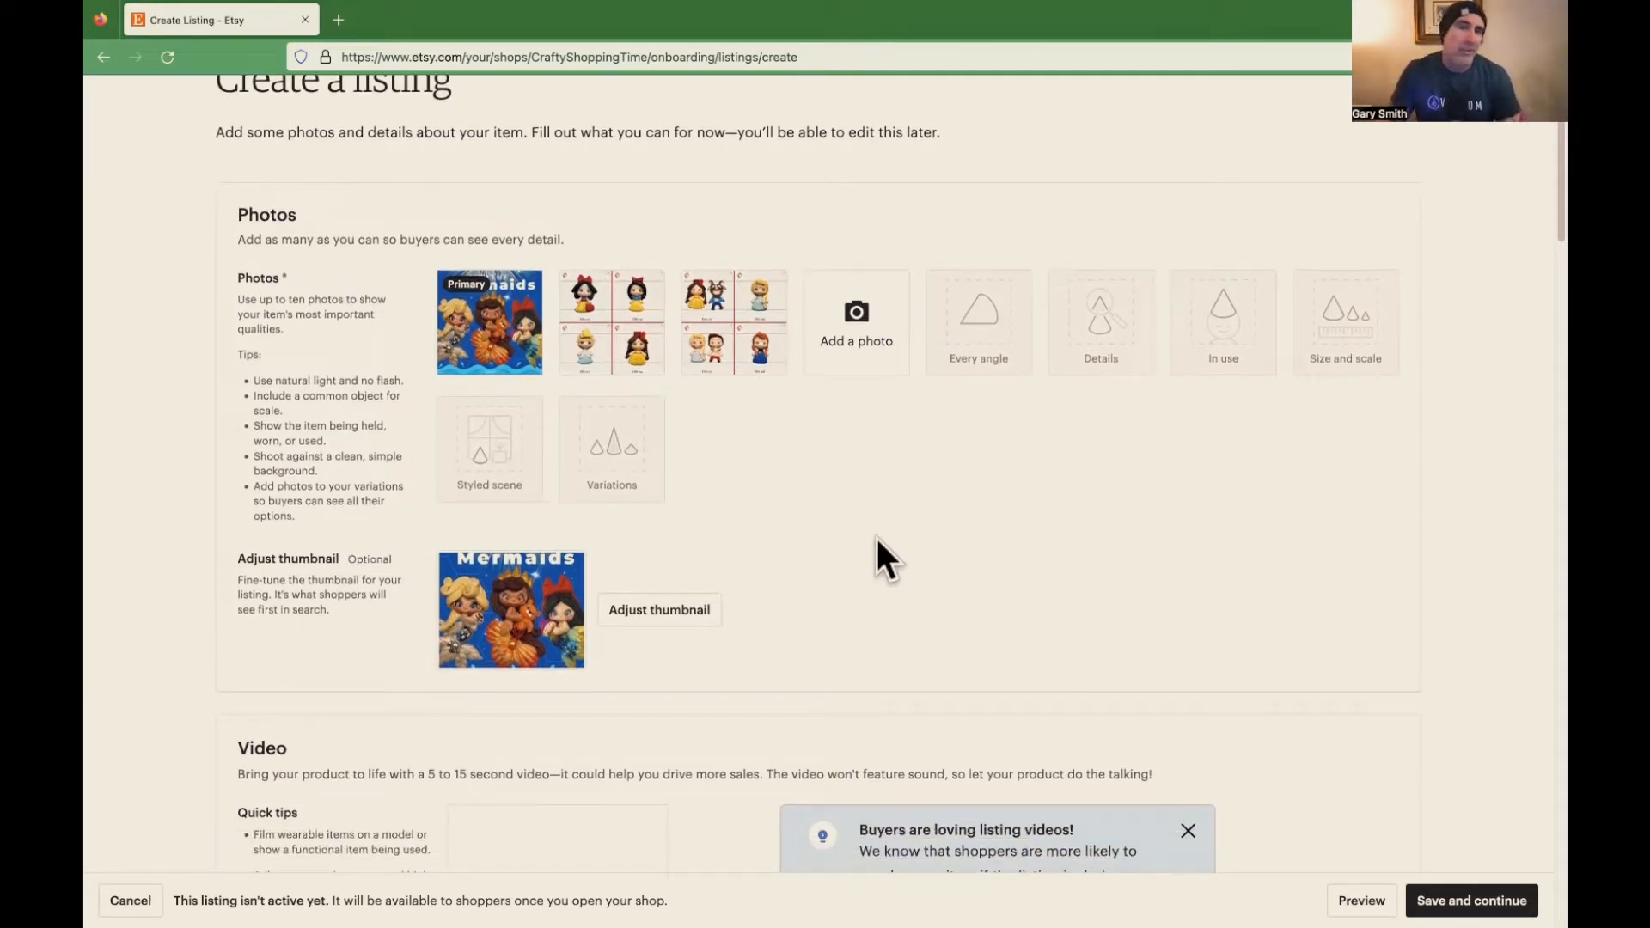
pyautogui.moveTo(597, 336)
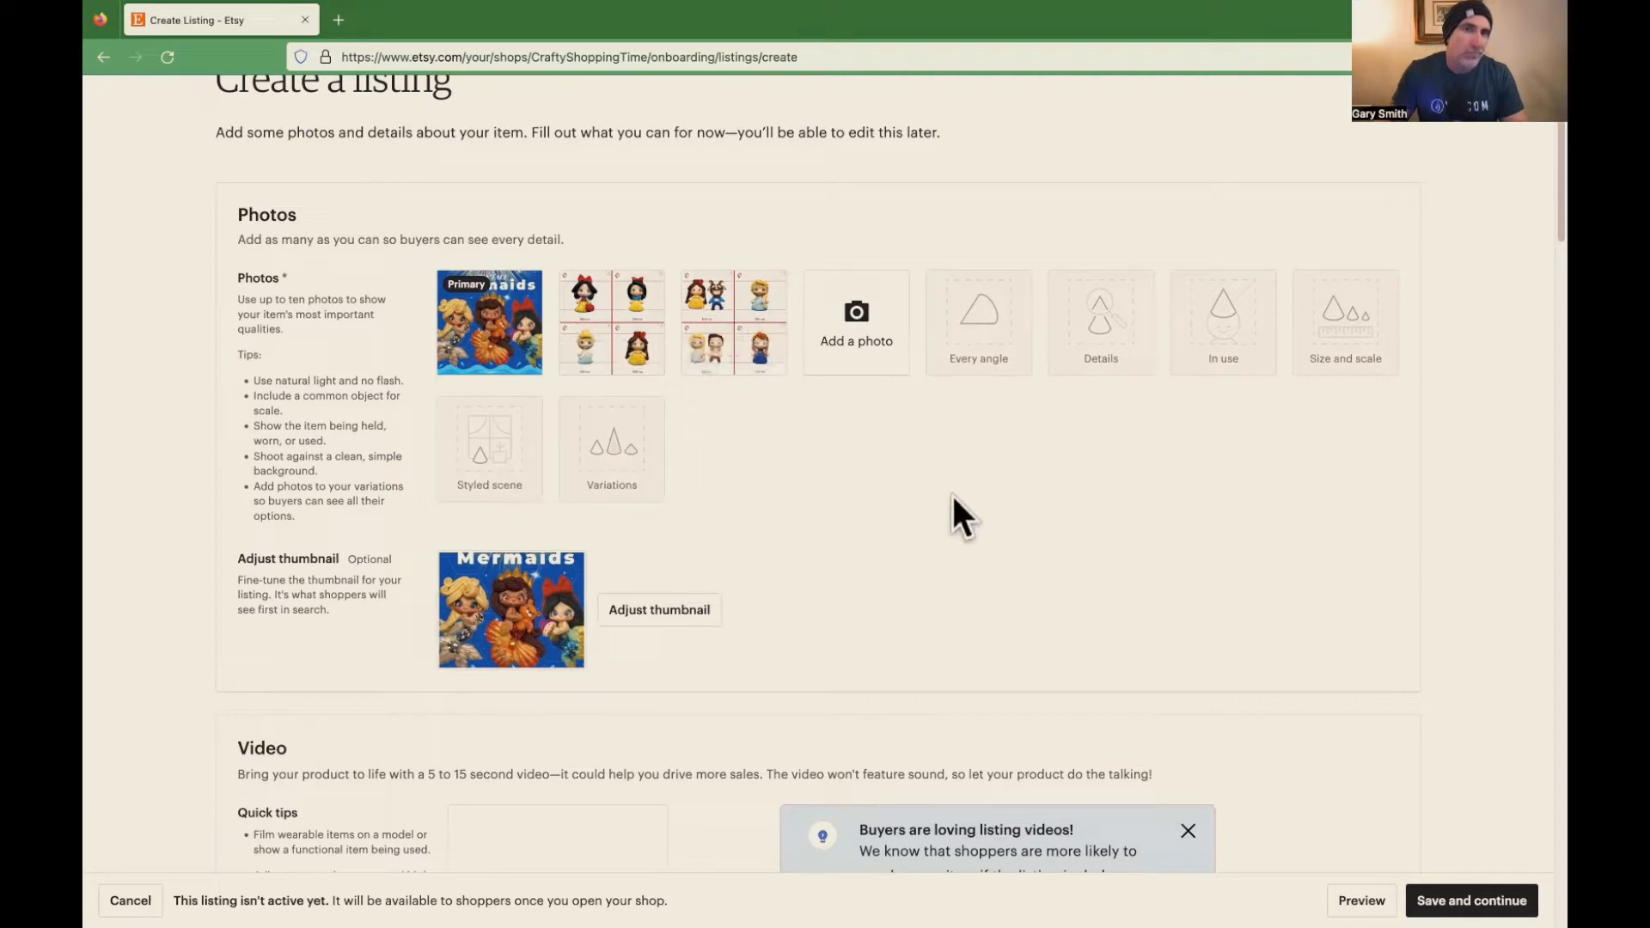
# - Skip adding a video and start editing the title in the listing details
pyautogui.scroll(-5, 952, 492)
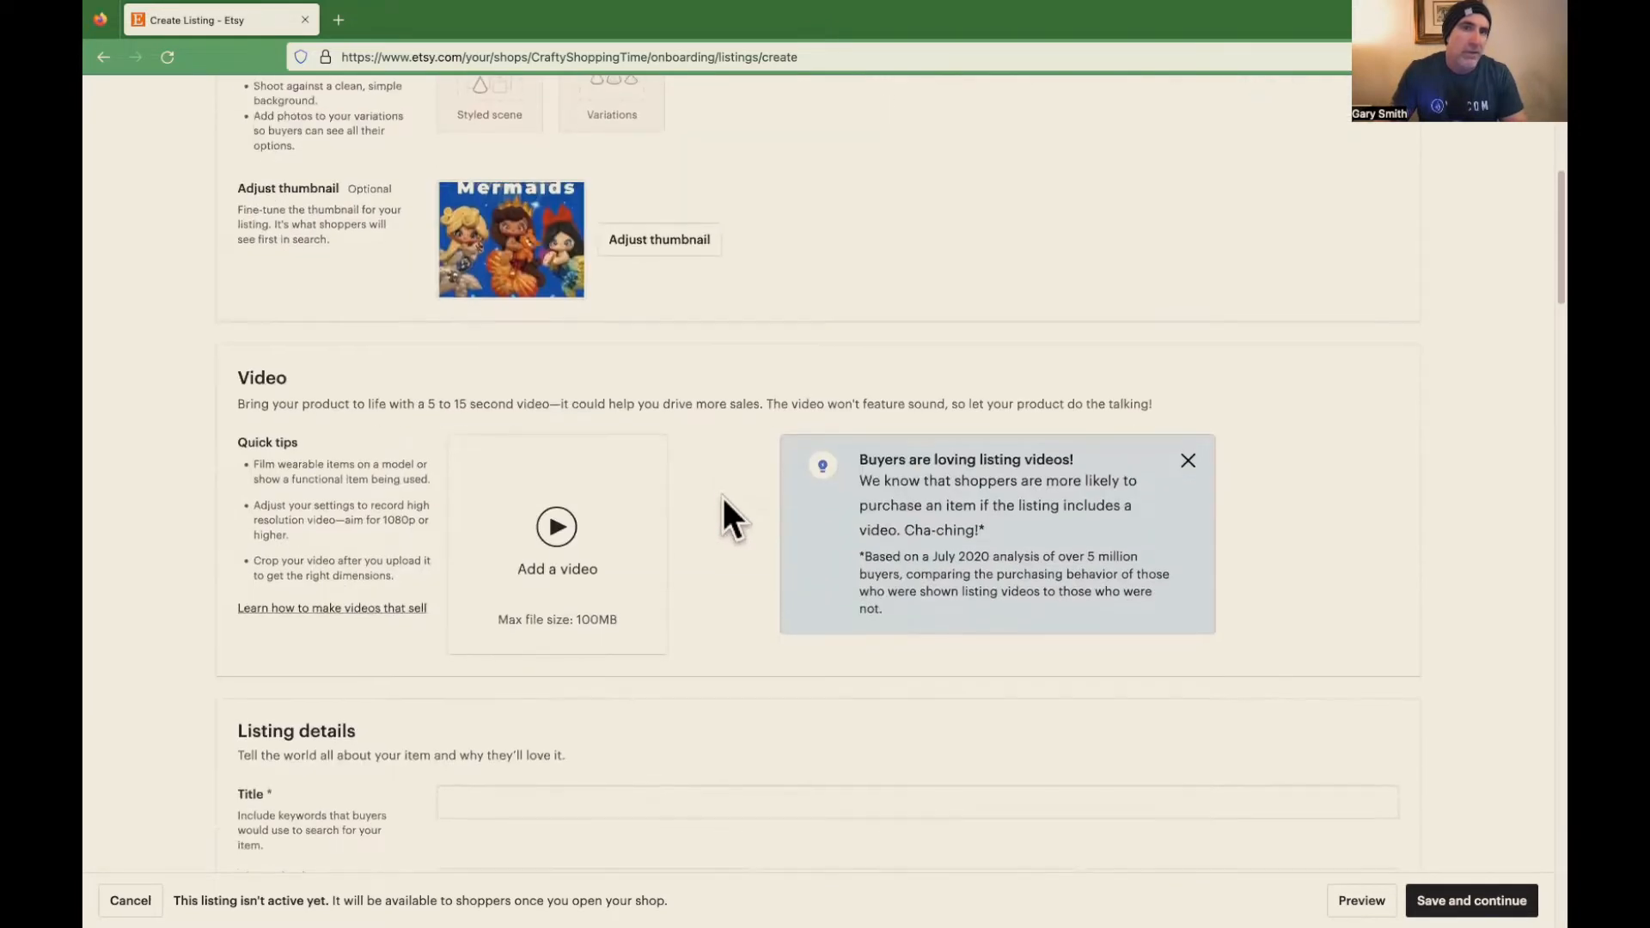
pyautogui.scroll(-2, 724, 507)
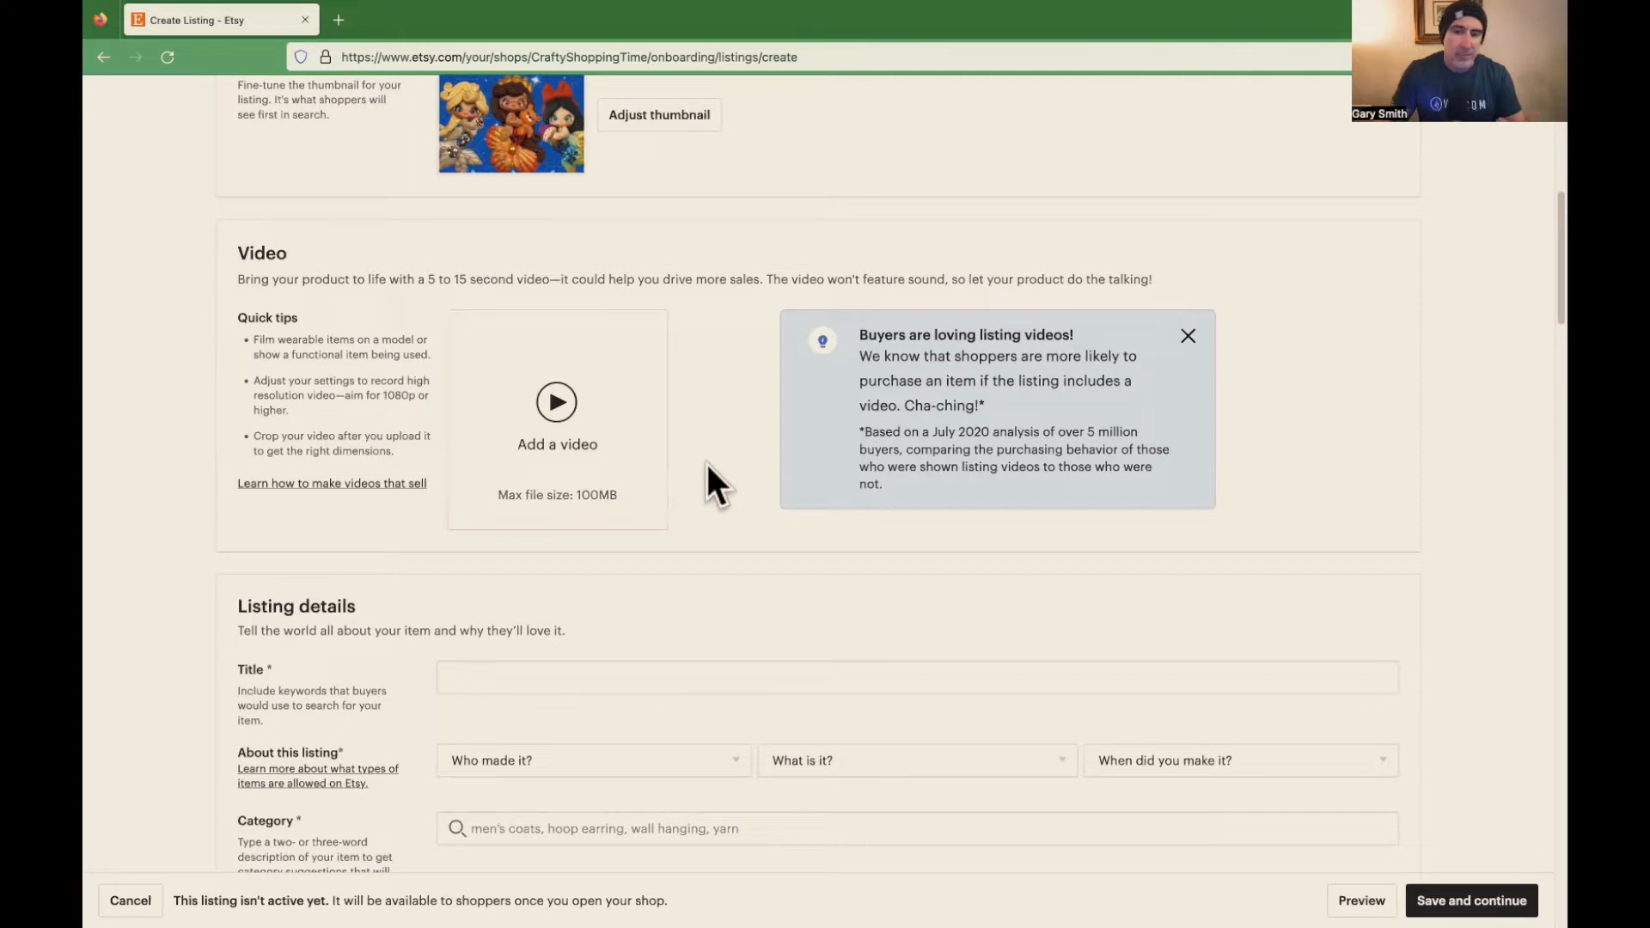
pyautogui.scroll(-3, 709, 459)
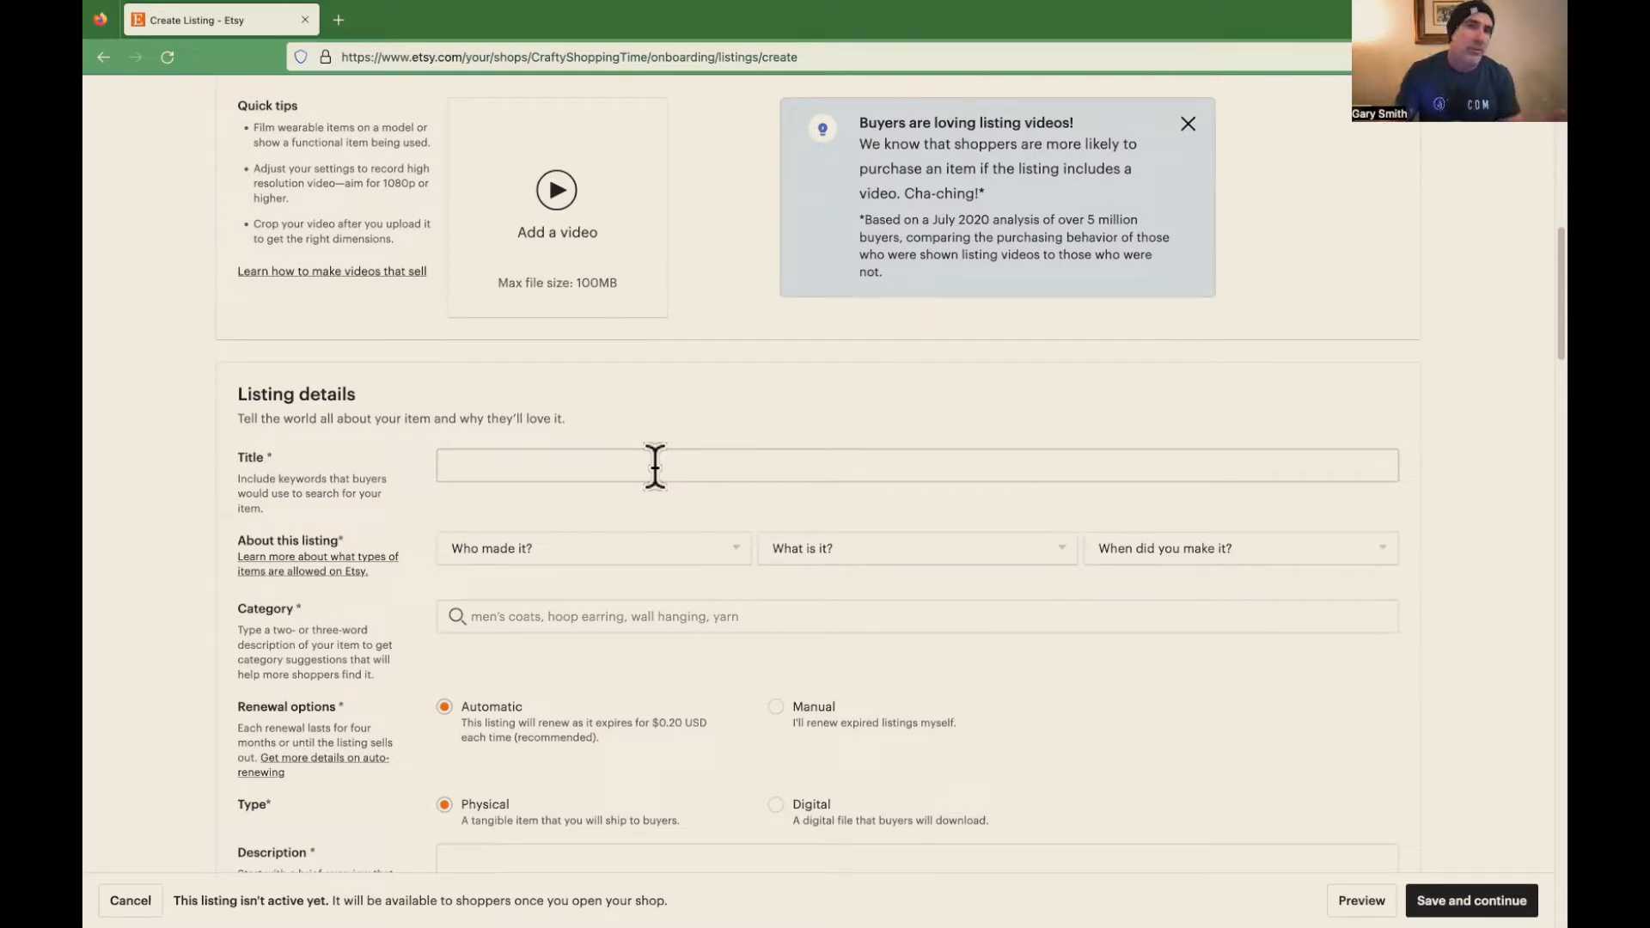
pyautogui.click(566, 467)
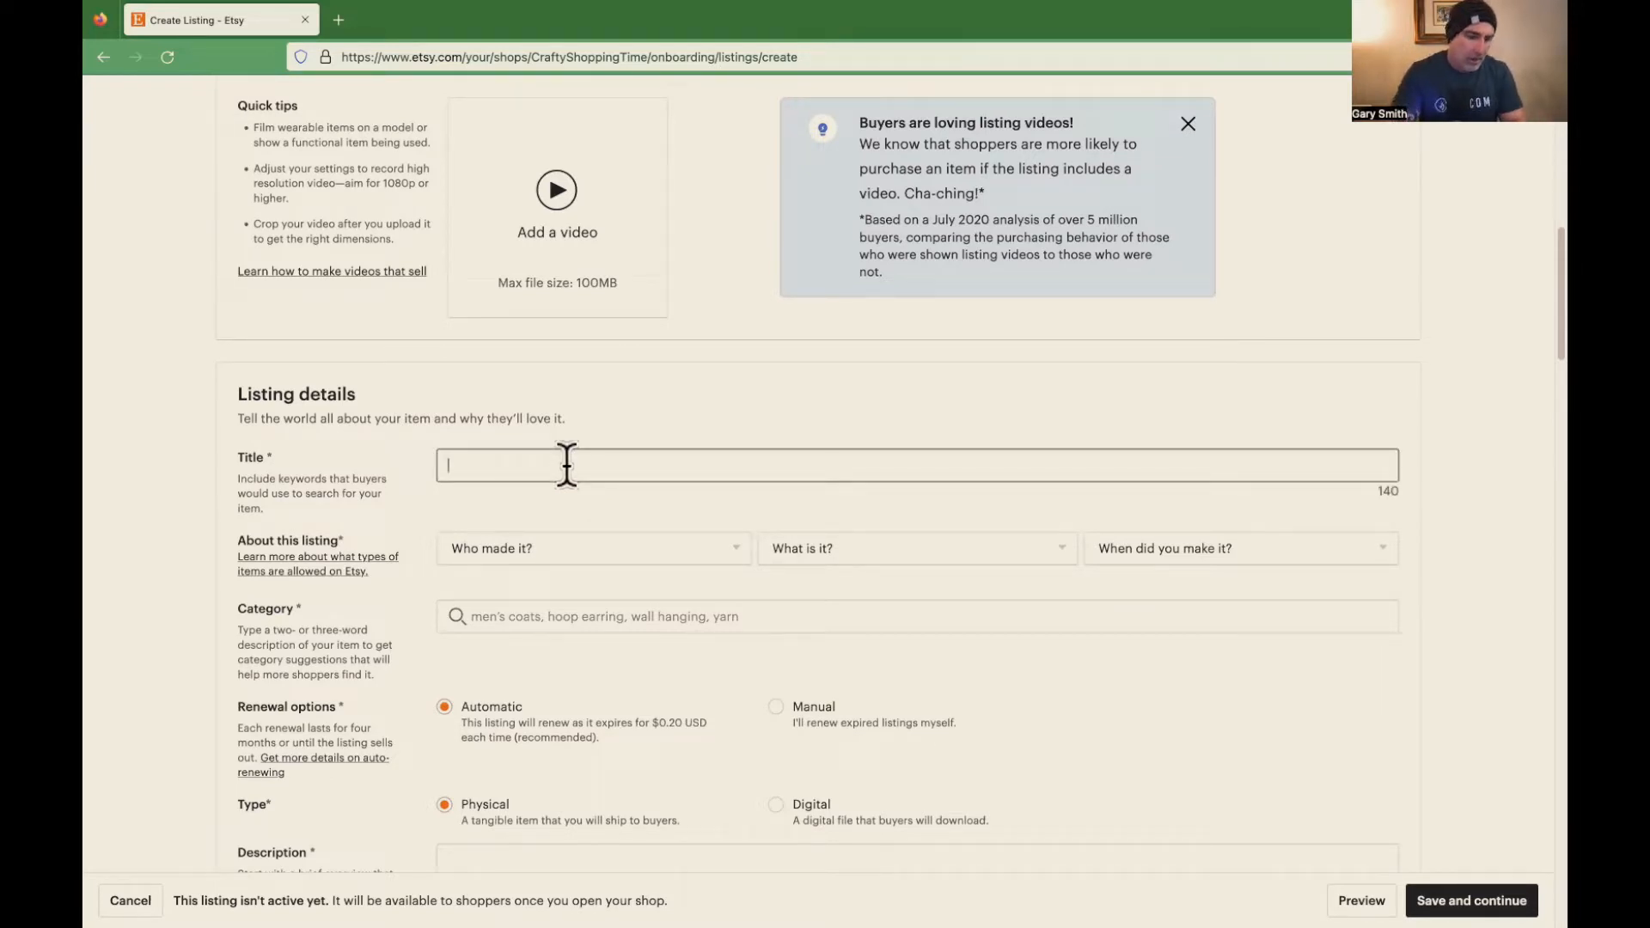
pyautogui.write('badge reel')
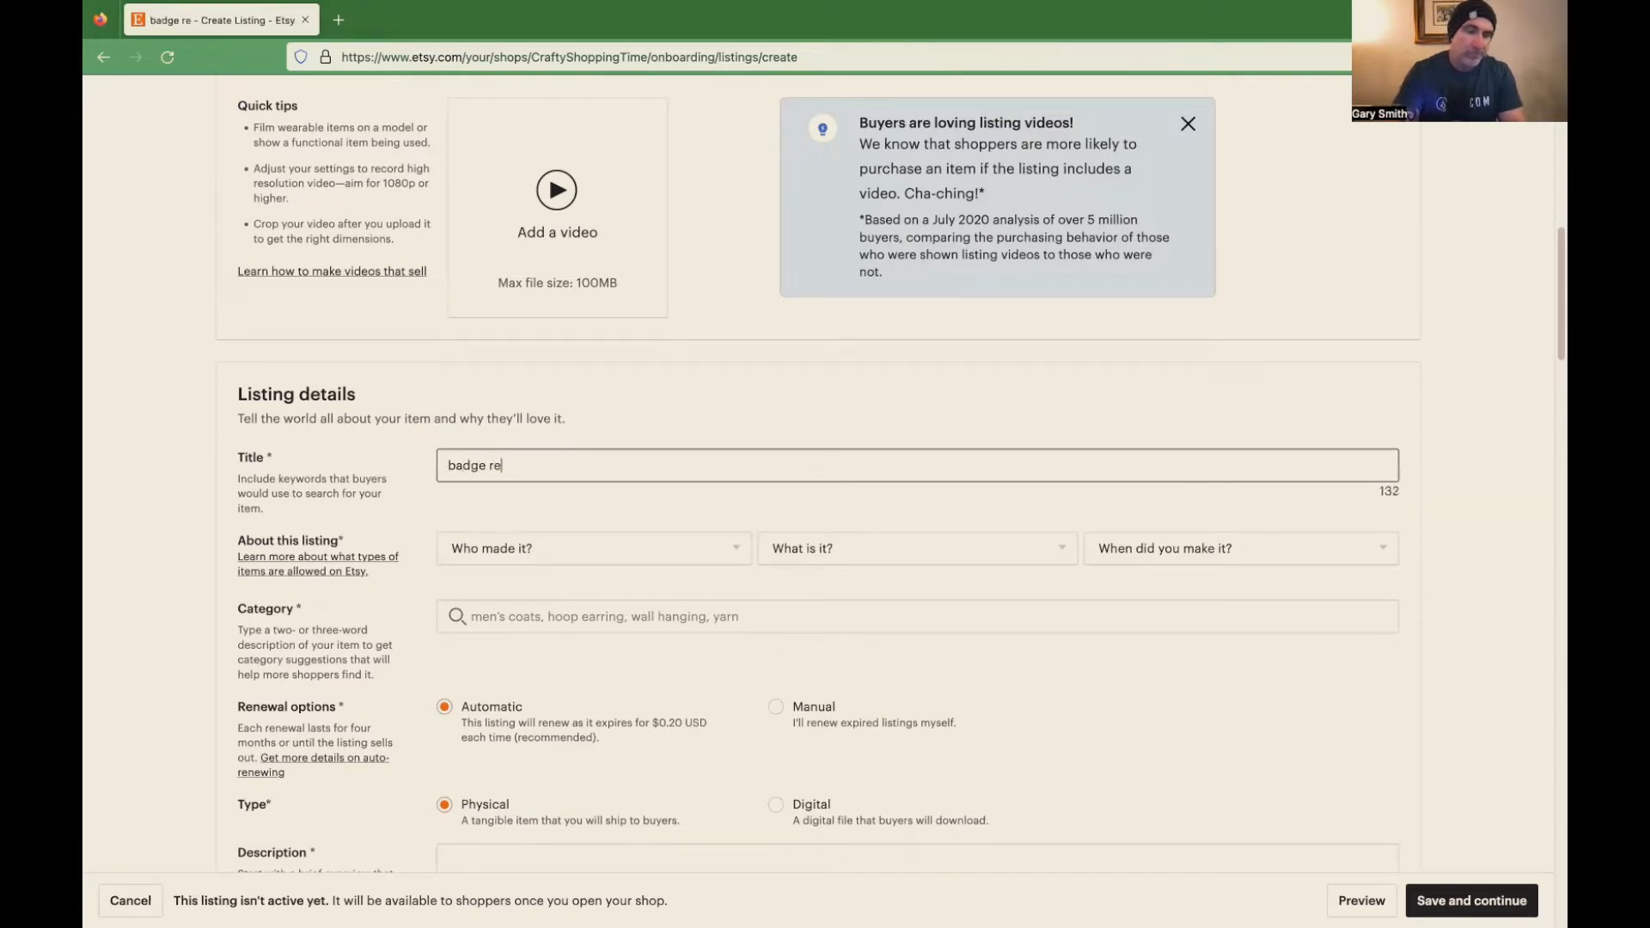
pyautogui.press('BackSpace')
pyautogui.press('BackSpace')
pyautogui.press('BackSpace')
pyautogui.press('BackSpace')
pyautogui.press('BackSpace')
pyautogui.press('BackSpace')
pyautogui.press('BackSpace')
pyautogui.press('BackSpace')
pyautogui.press('BackSpace')
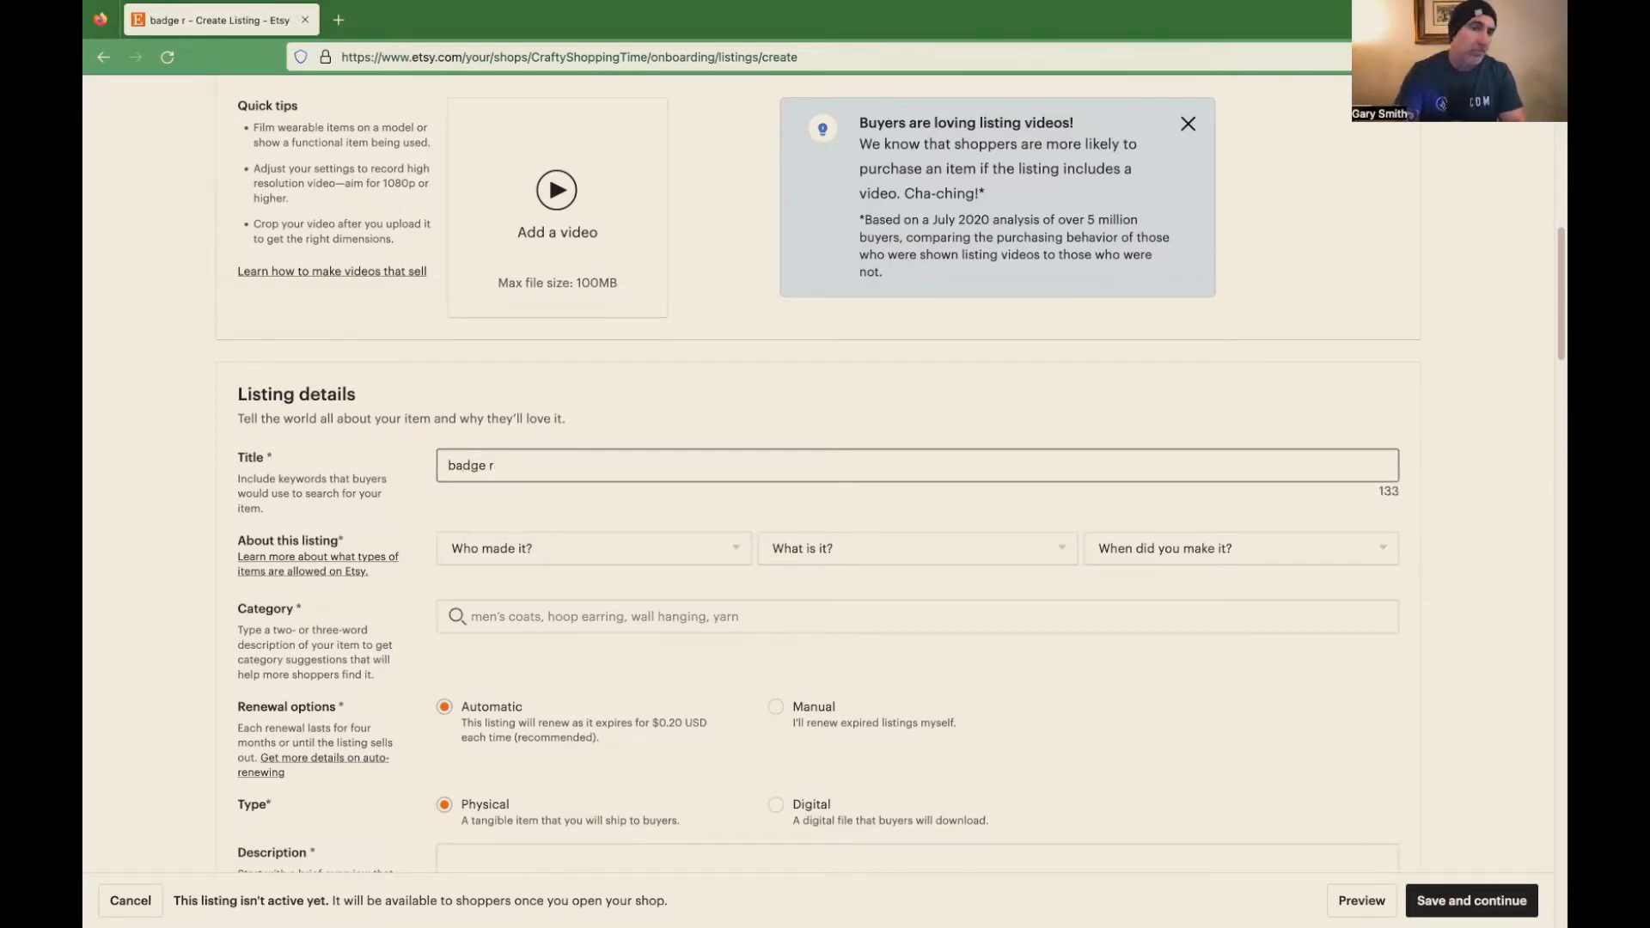
pyautogui.press('BackSpace')
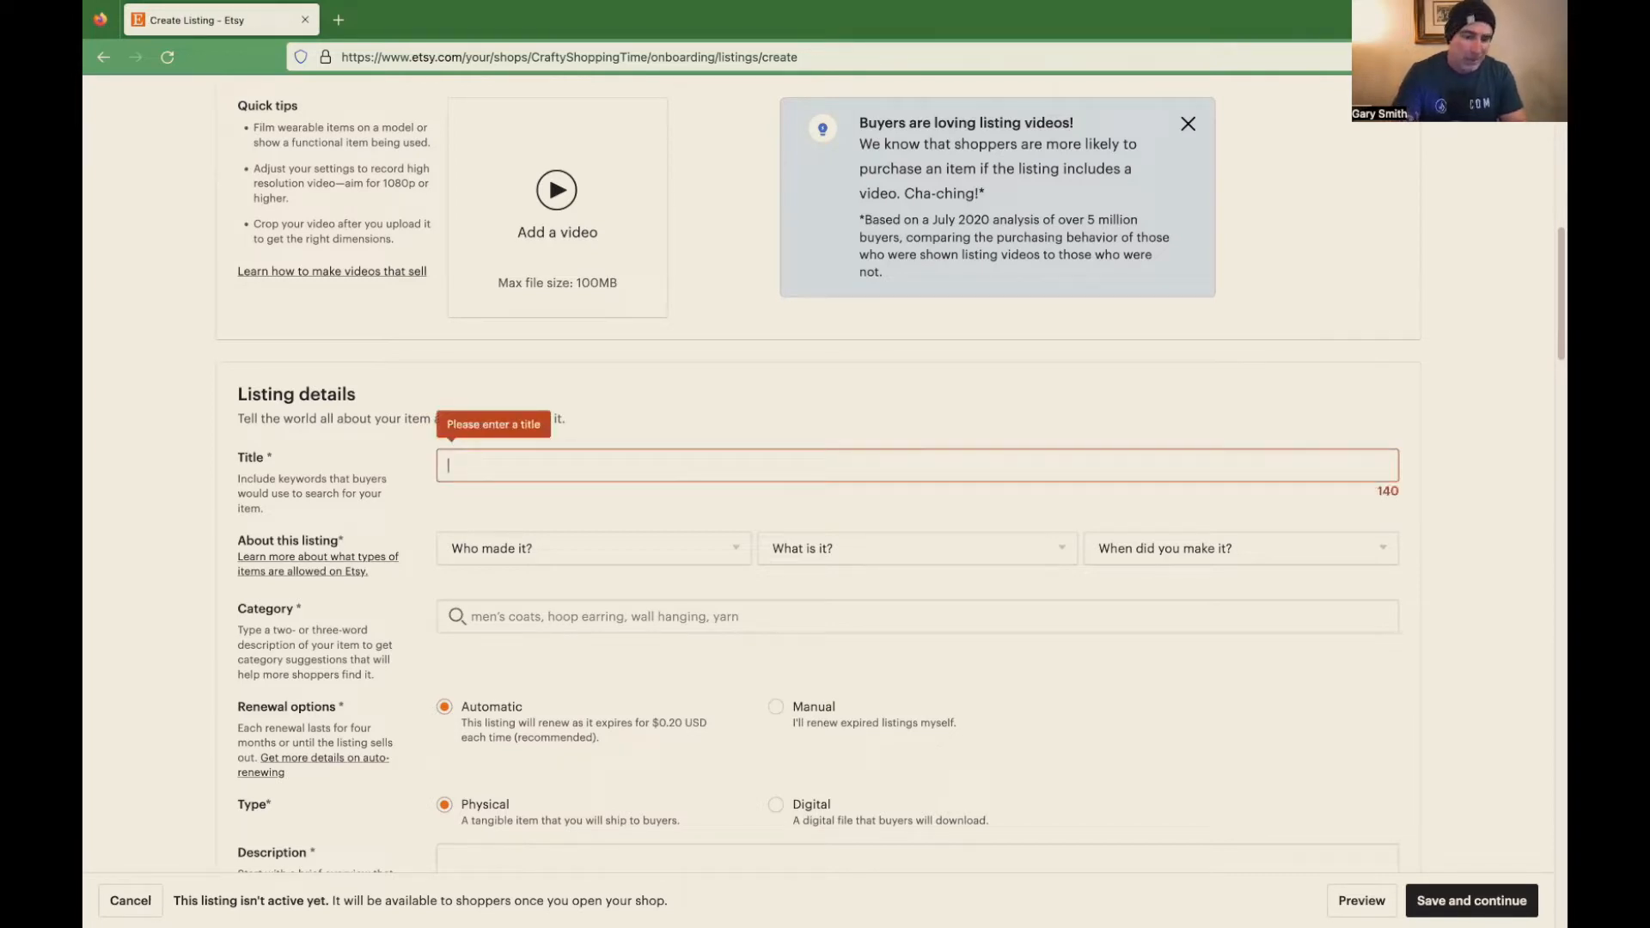
pyautogui.write('bad')
pyautogui.press('BackSpace')
pyautogui.press('BackSpace')
pyautogui.press('BackSpace')
pyautogui.press('BackSpace')
pyautogui.press('BackSpace')
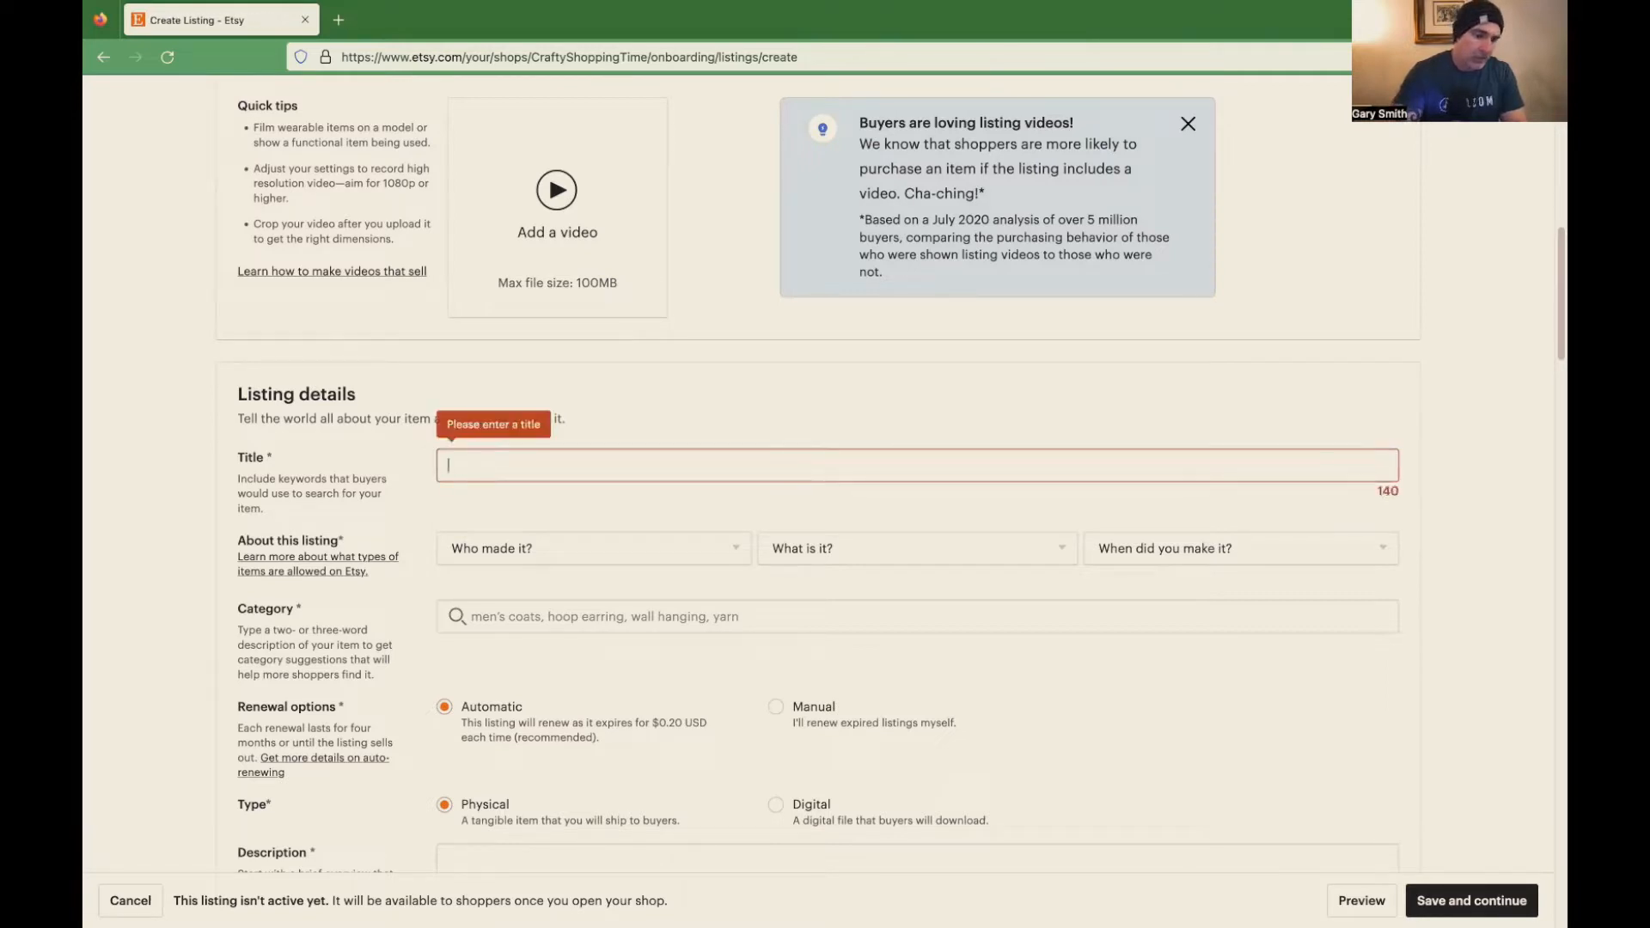
pyautogui.write('RA')
pyautogui.press('BackSpace')
pyautogui.press('BackSpace')
# - Begin the listing title with the main keyword "BADGE REELS CLAYS:"
pyautogui.write('B')
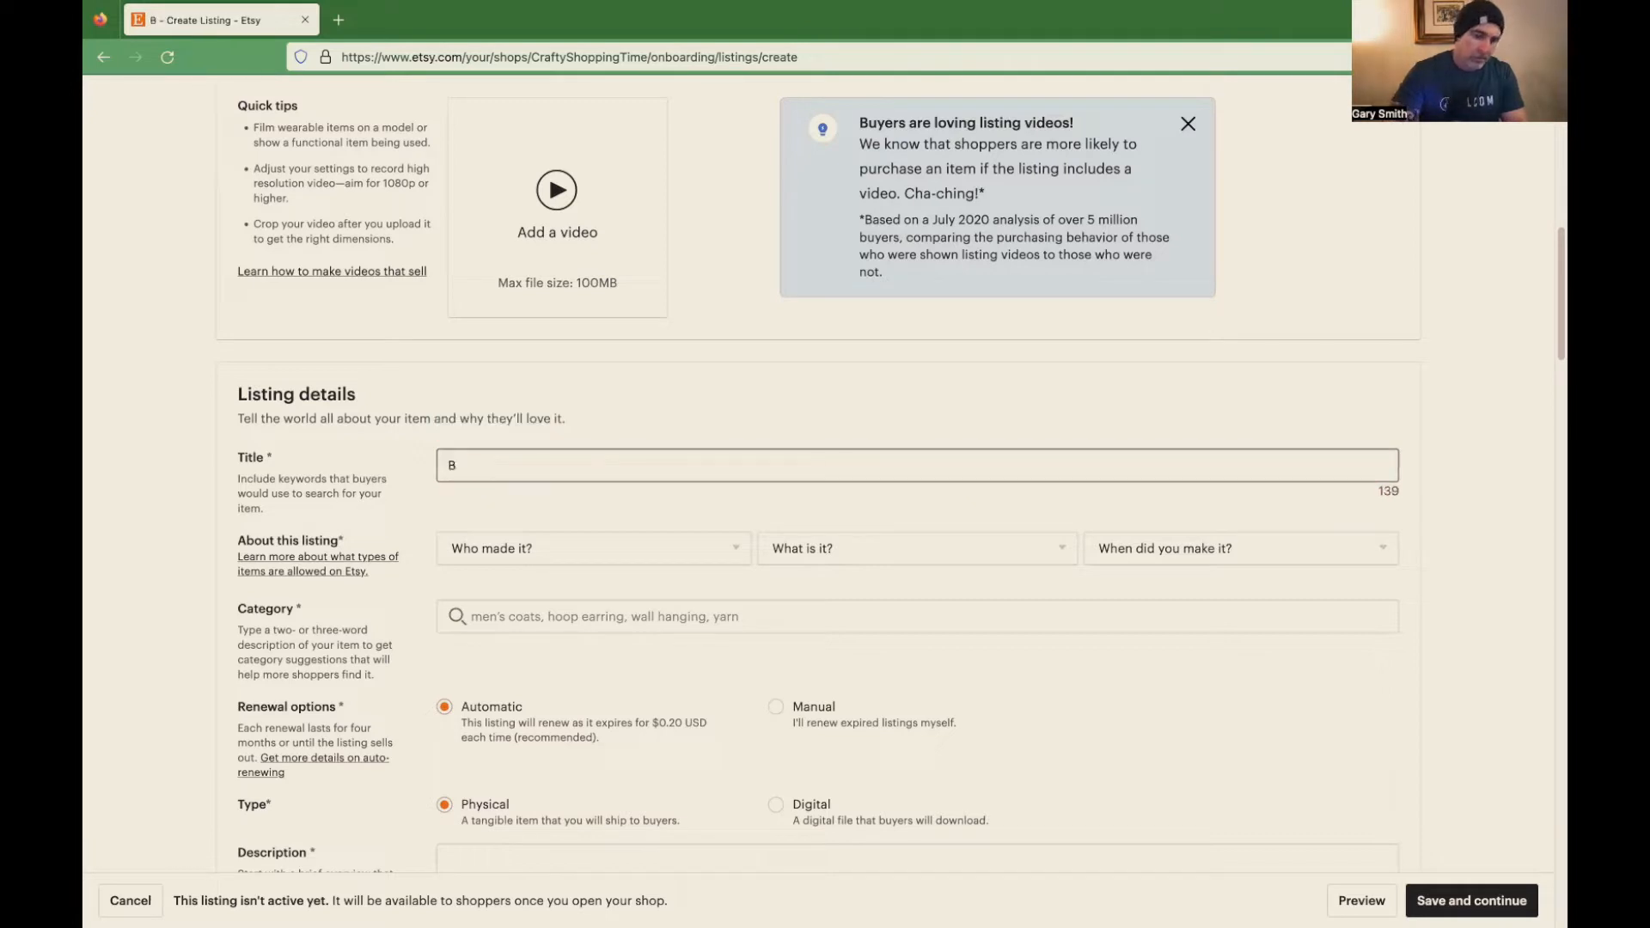
pyautogui.write('ADGE REELS')
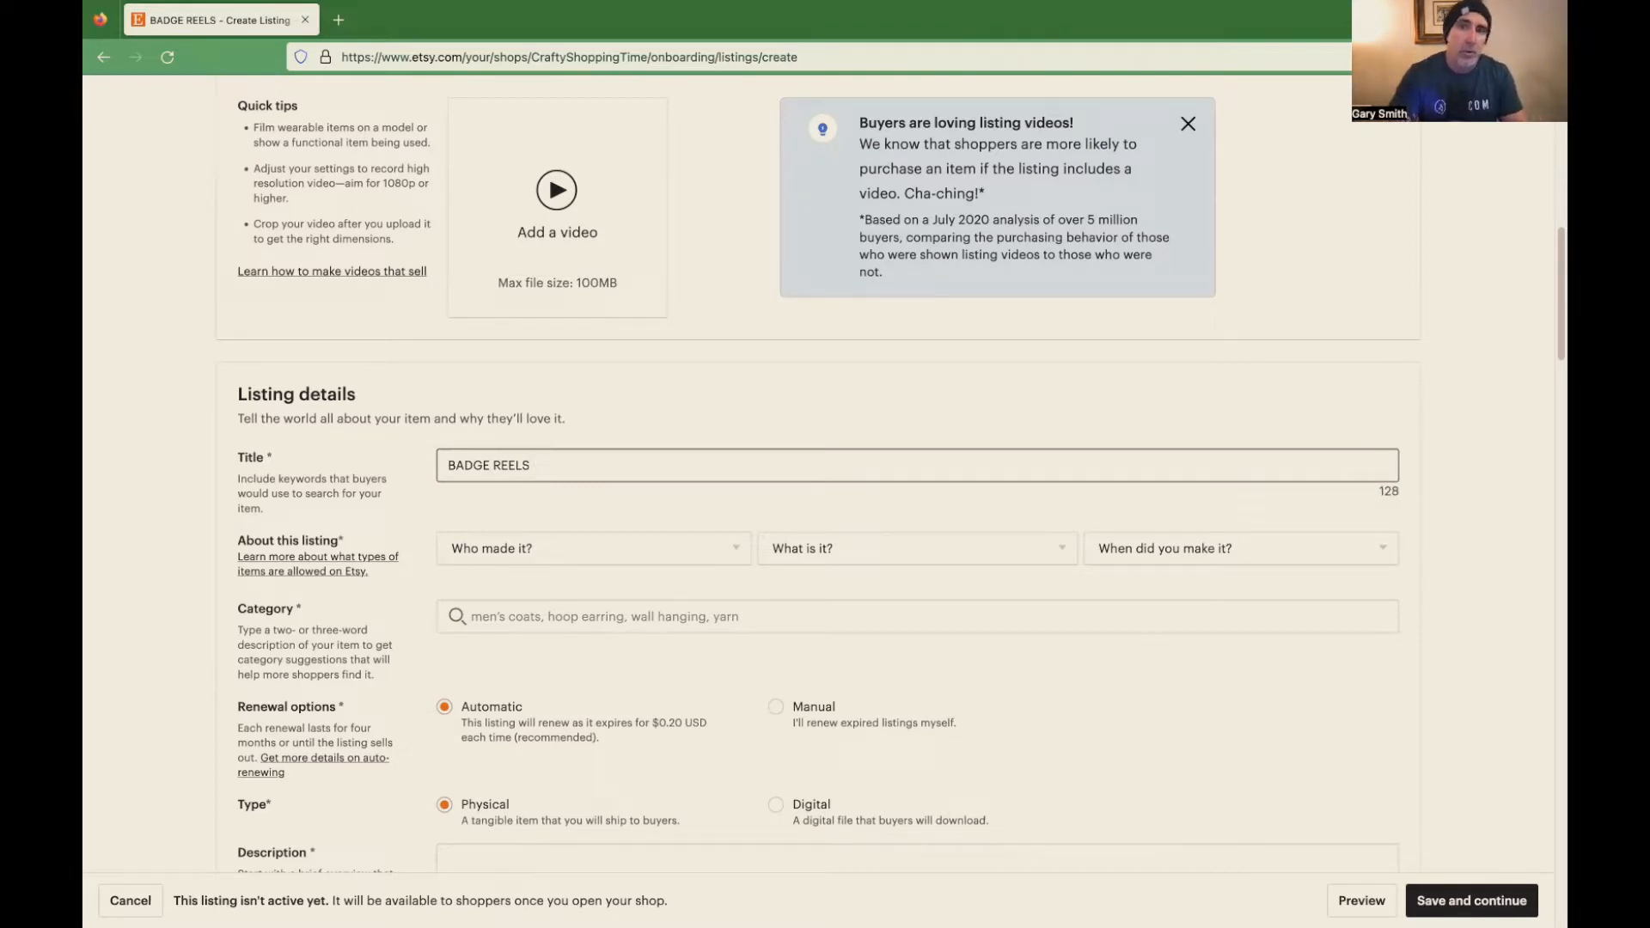
pyautogui.write(' CL')
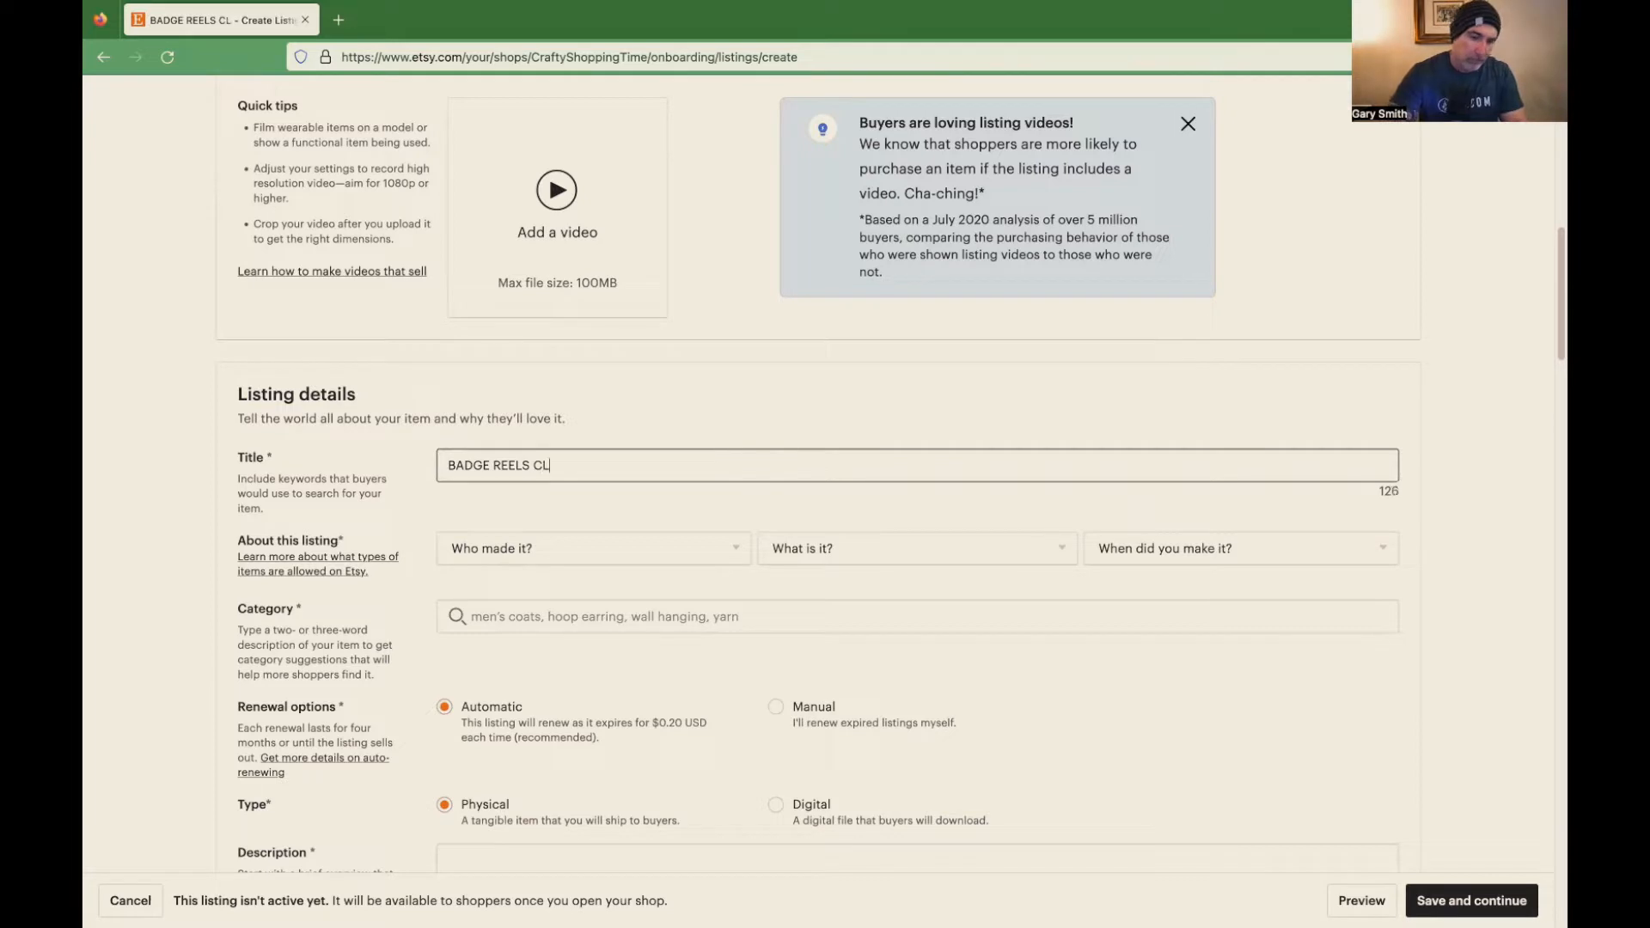
pyautogui.write('AYS')
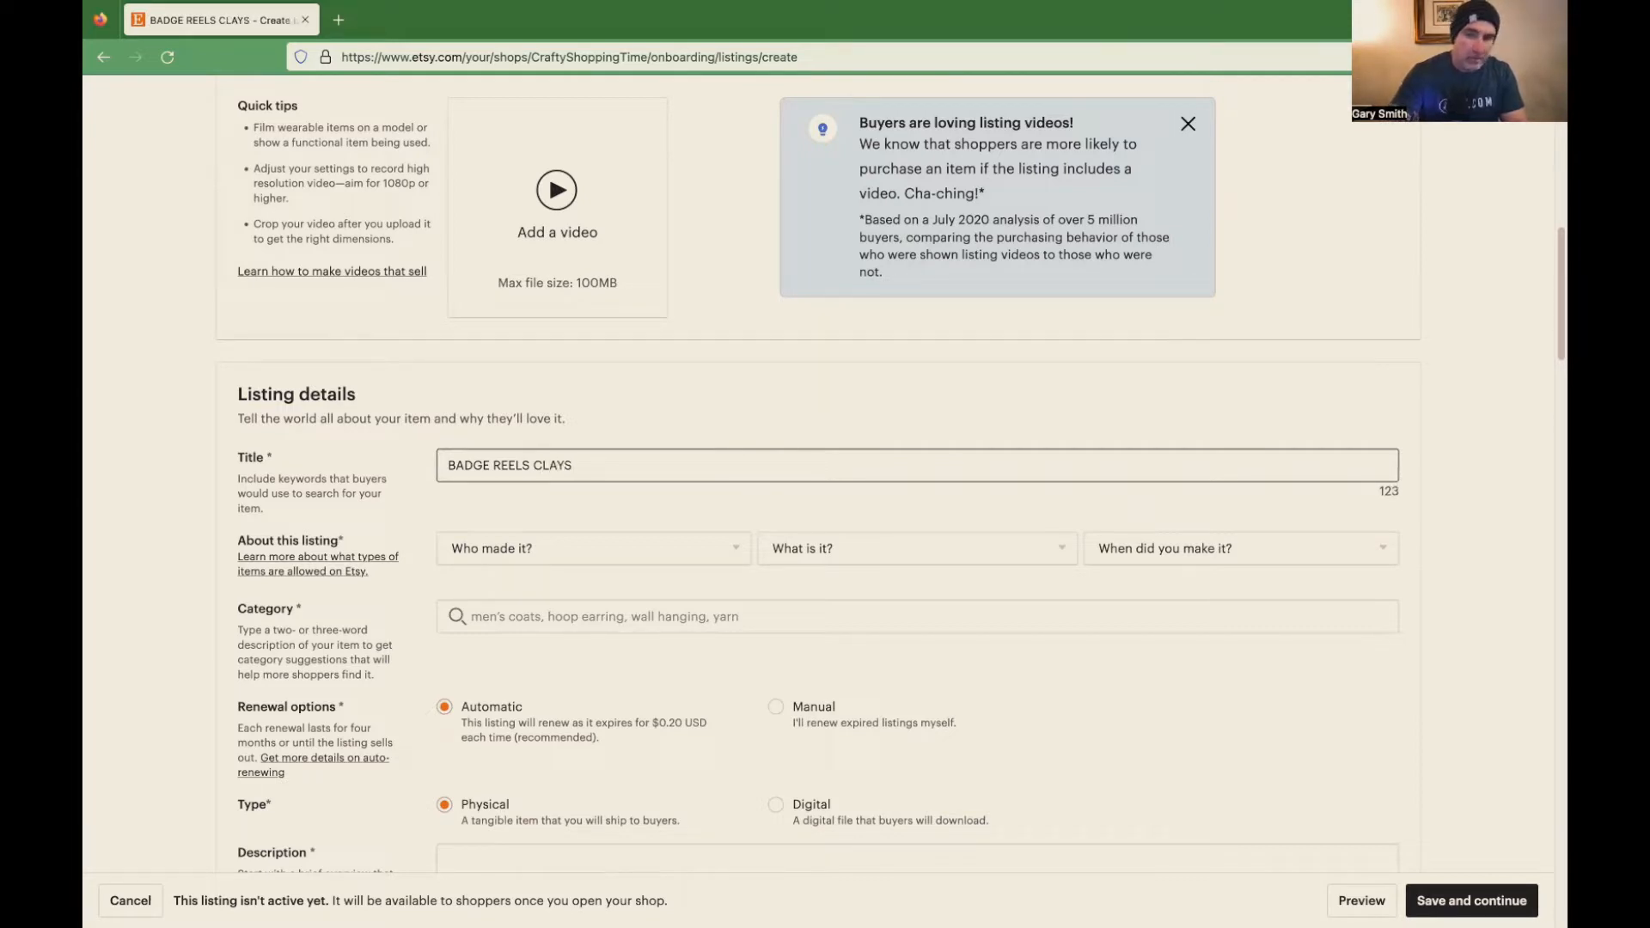
pyautogui.write(':')
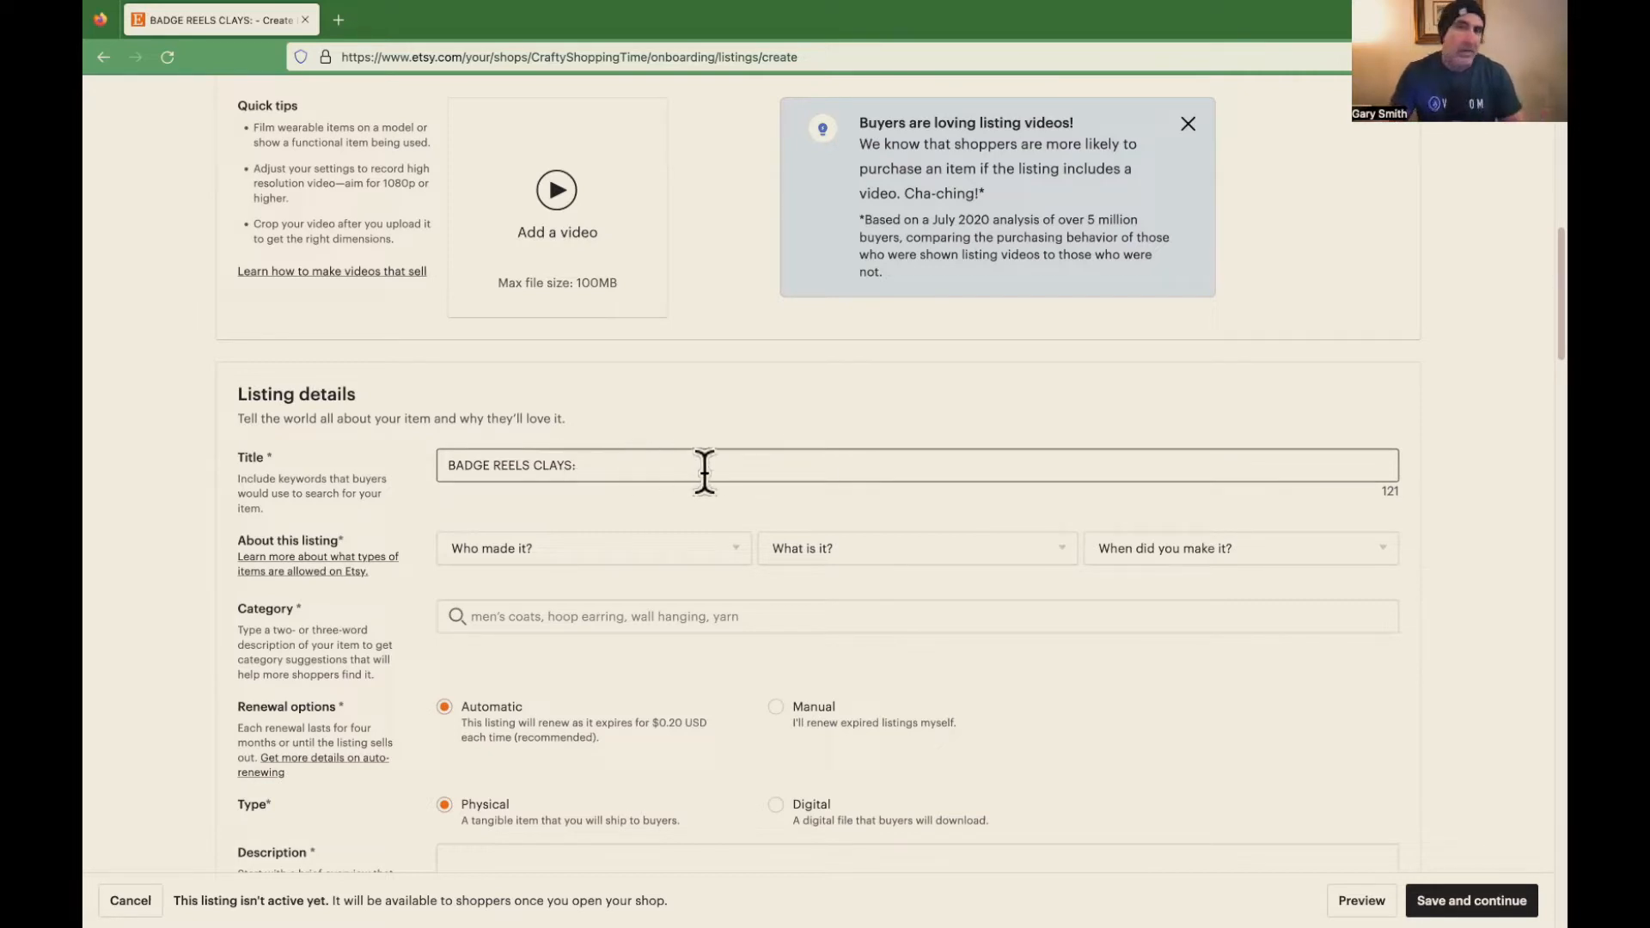
# - Add the keyword phrases "Princess blue badge reel, claw bow center, needle minder clays," to the listing title
pyautogui.write('Princess blue badge r')
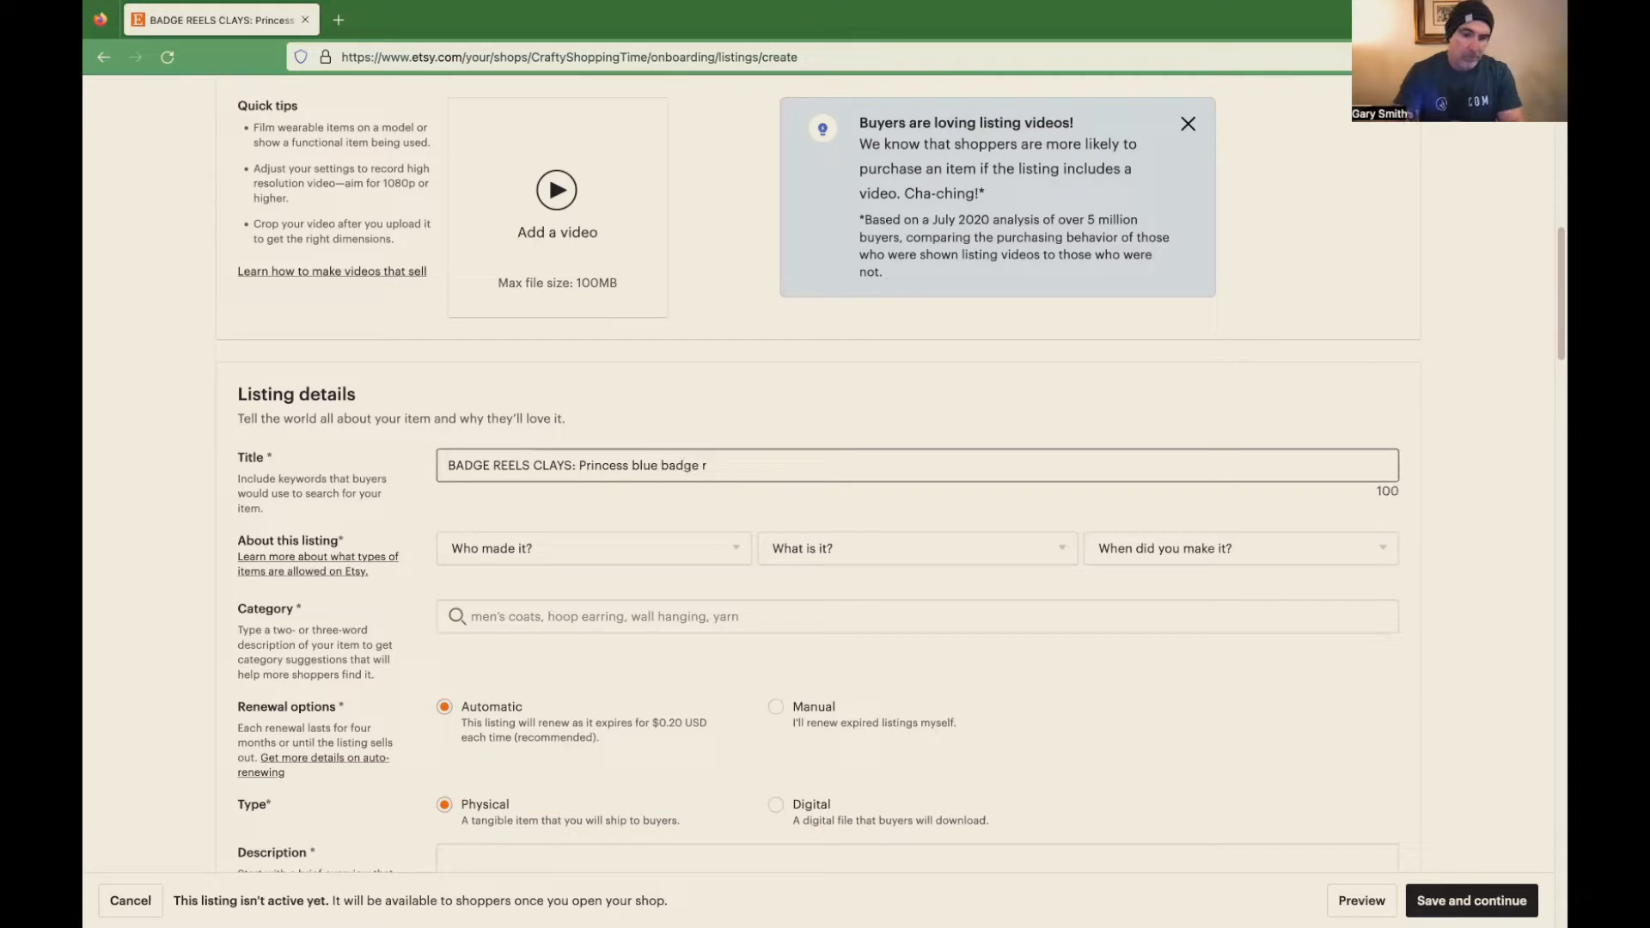
pyautogui.write('eel,')
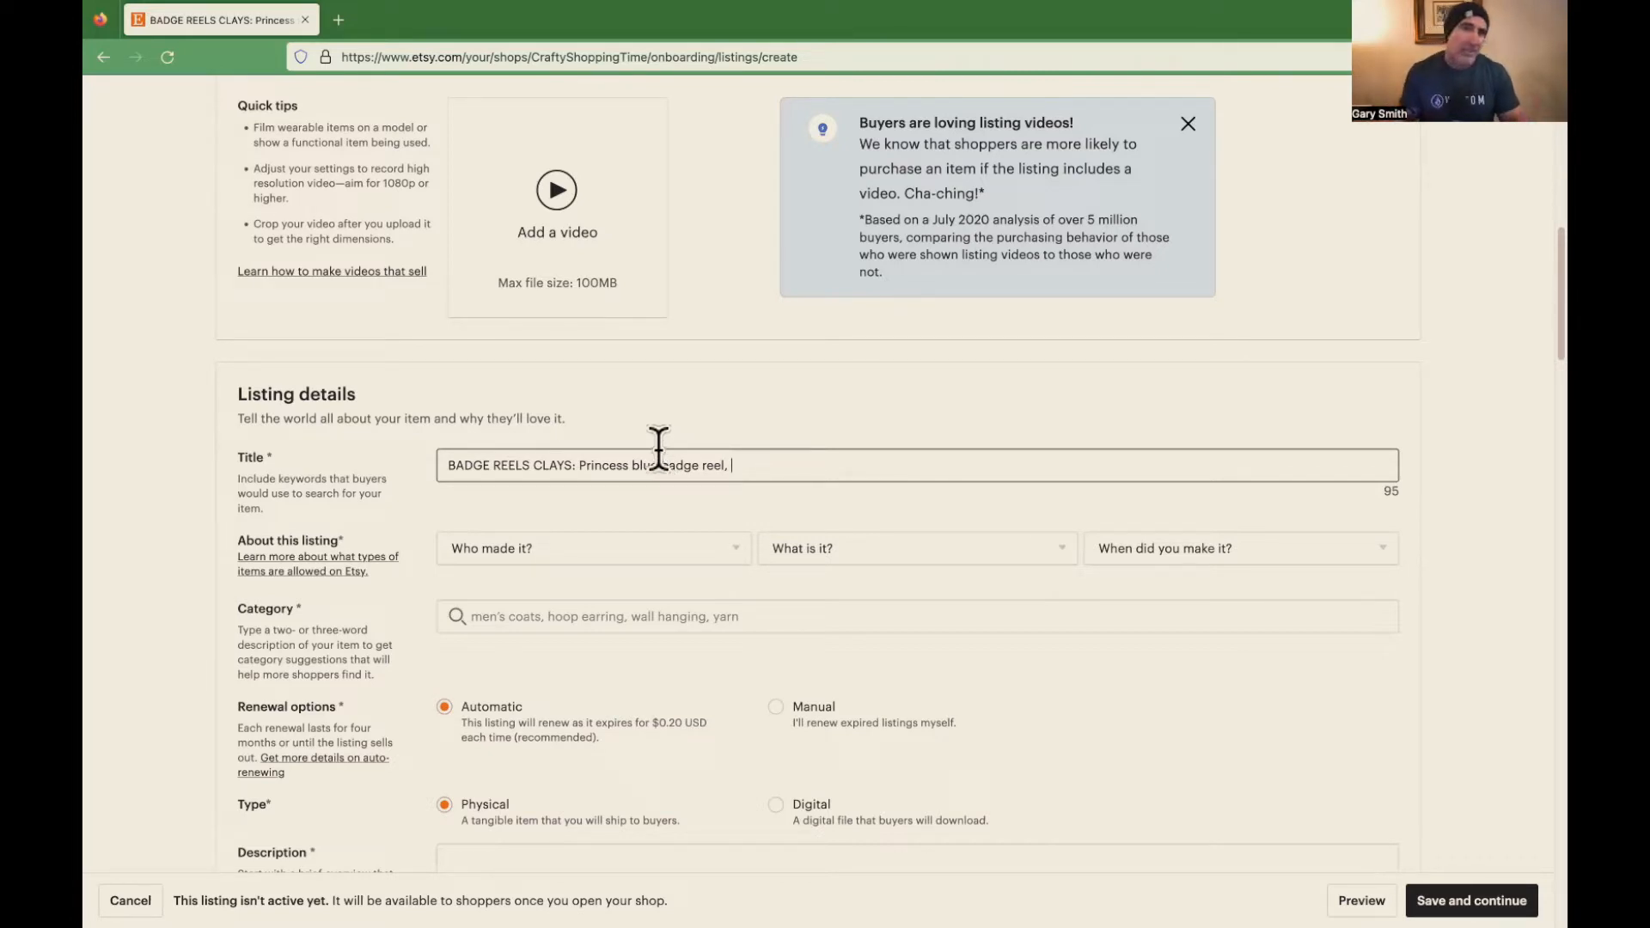
pyautogui.write('c')
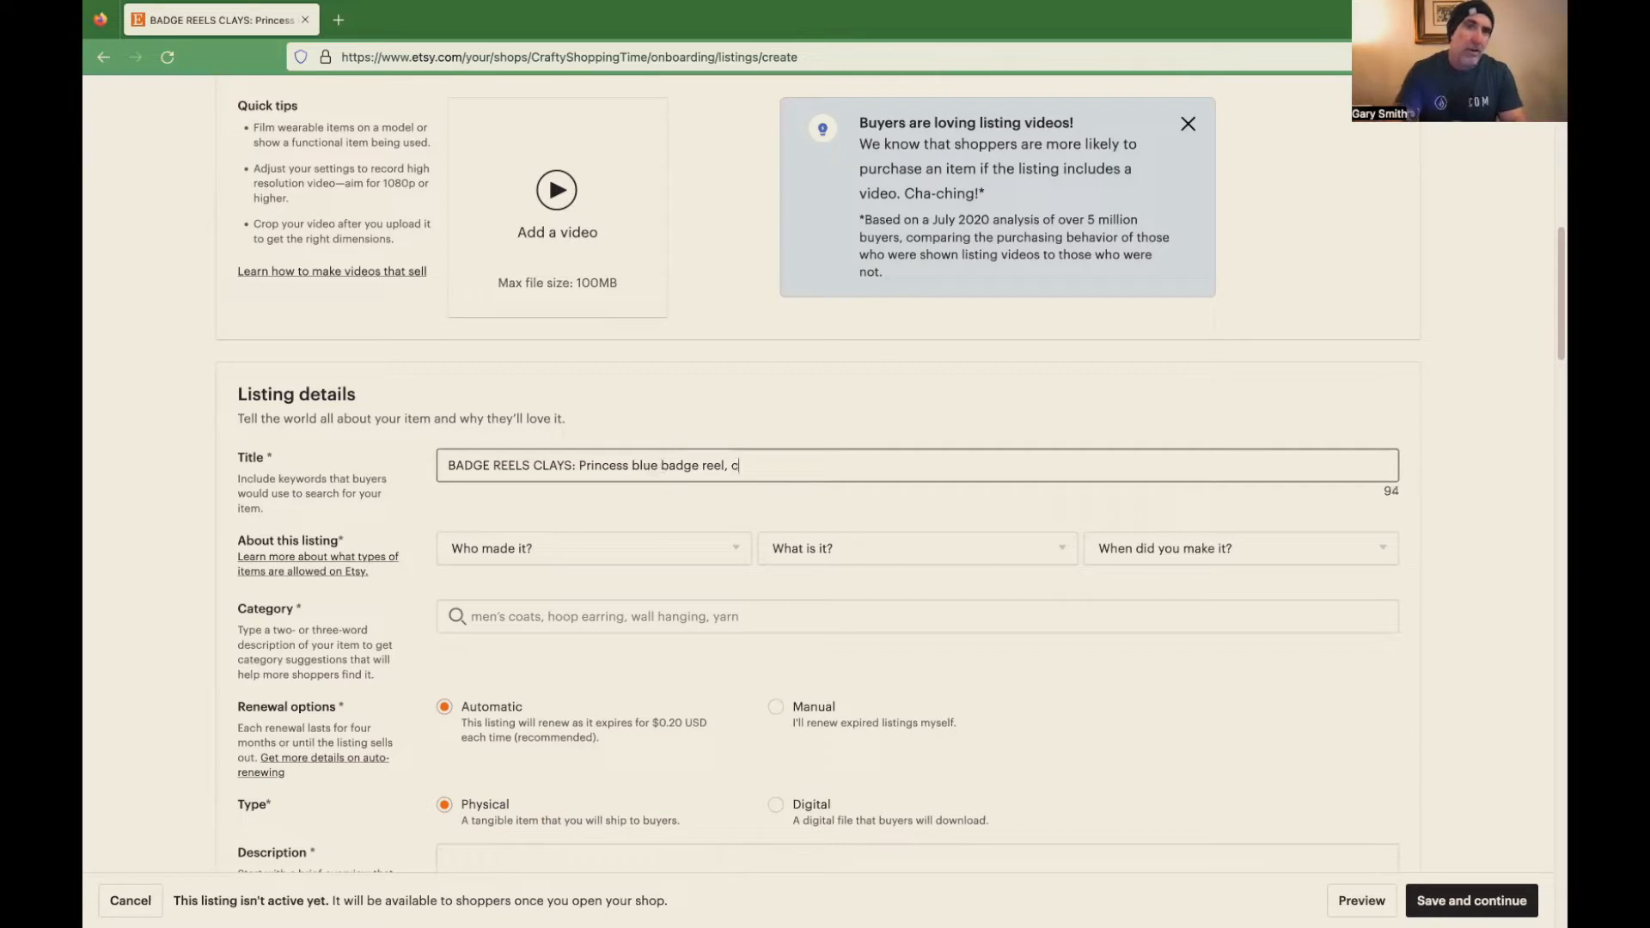
pyautogui.write('law bow ')
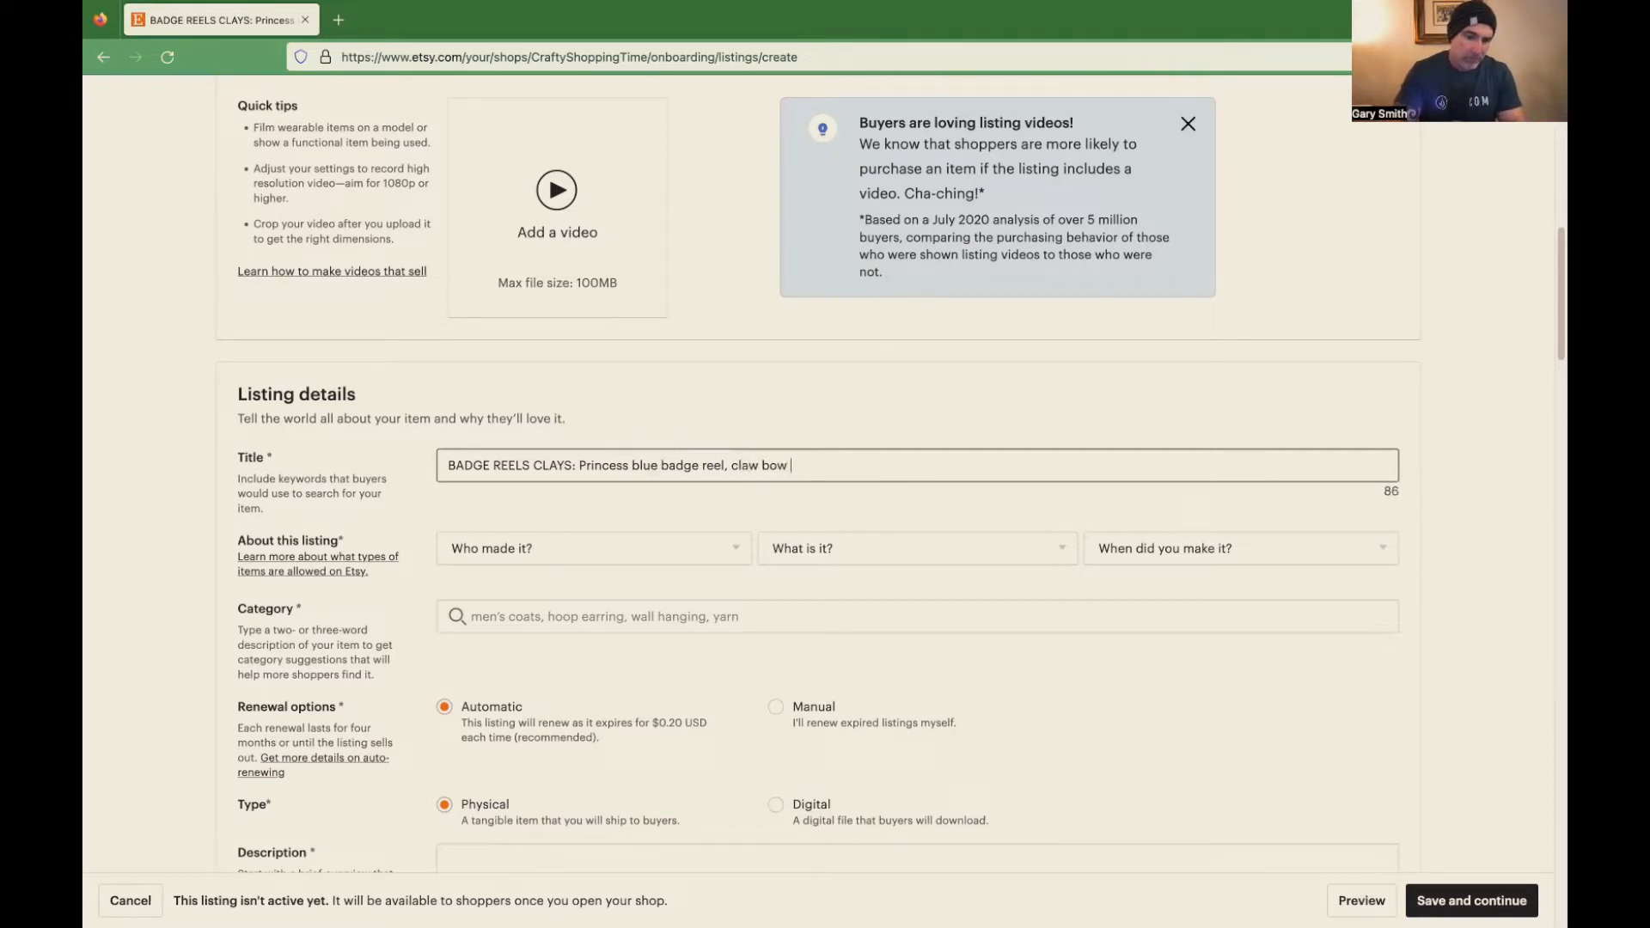
pyautogui.write('center,')
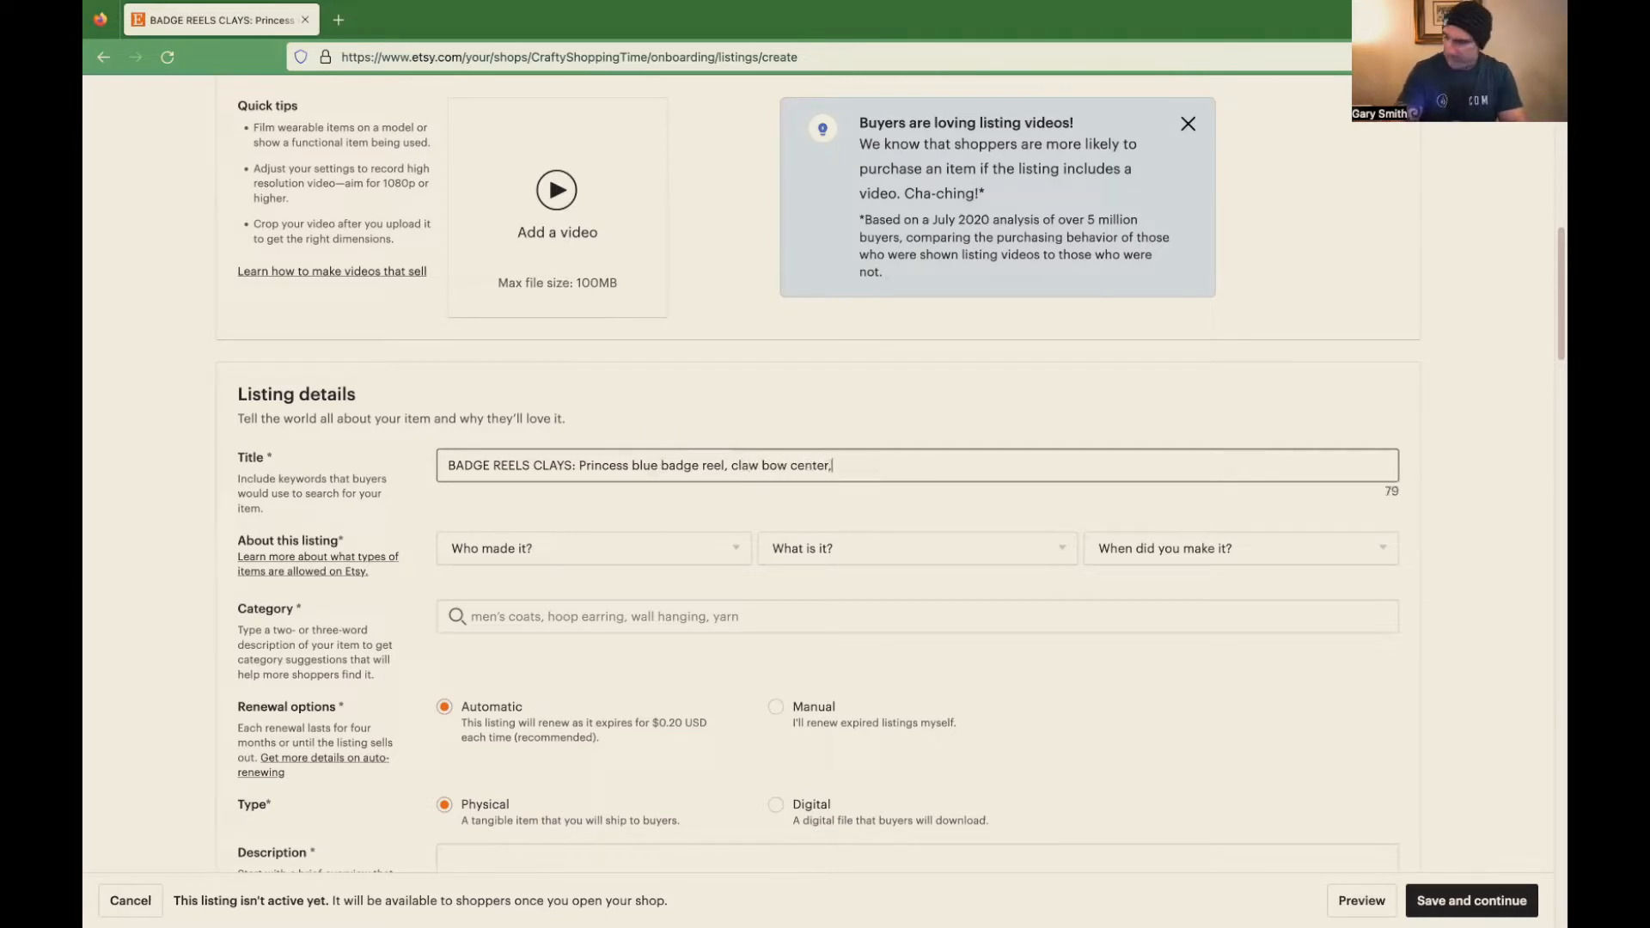
pyautogui.write(' need')
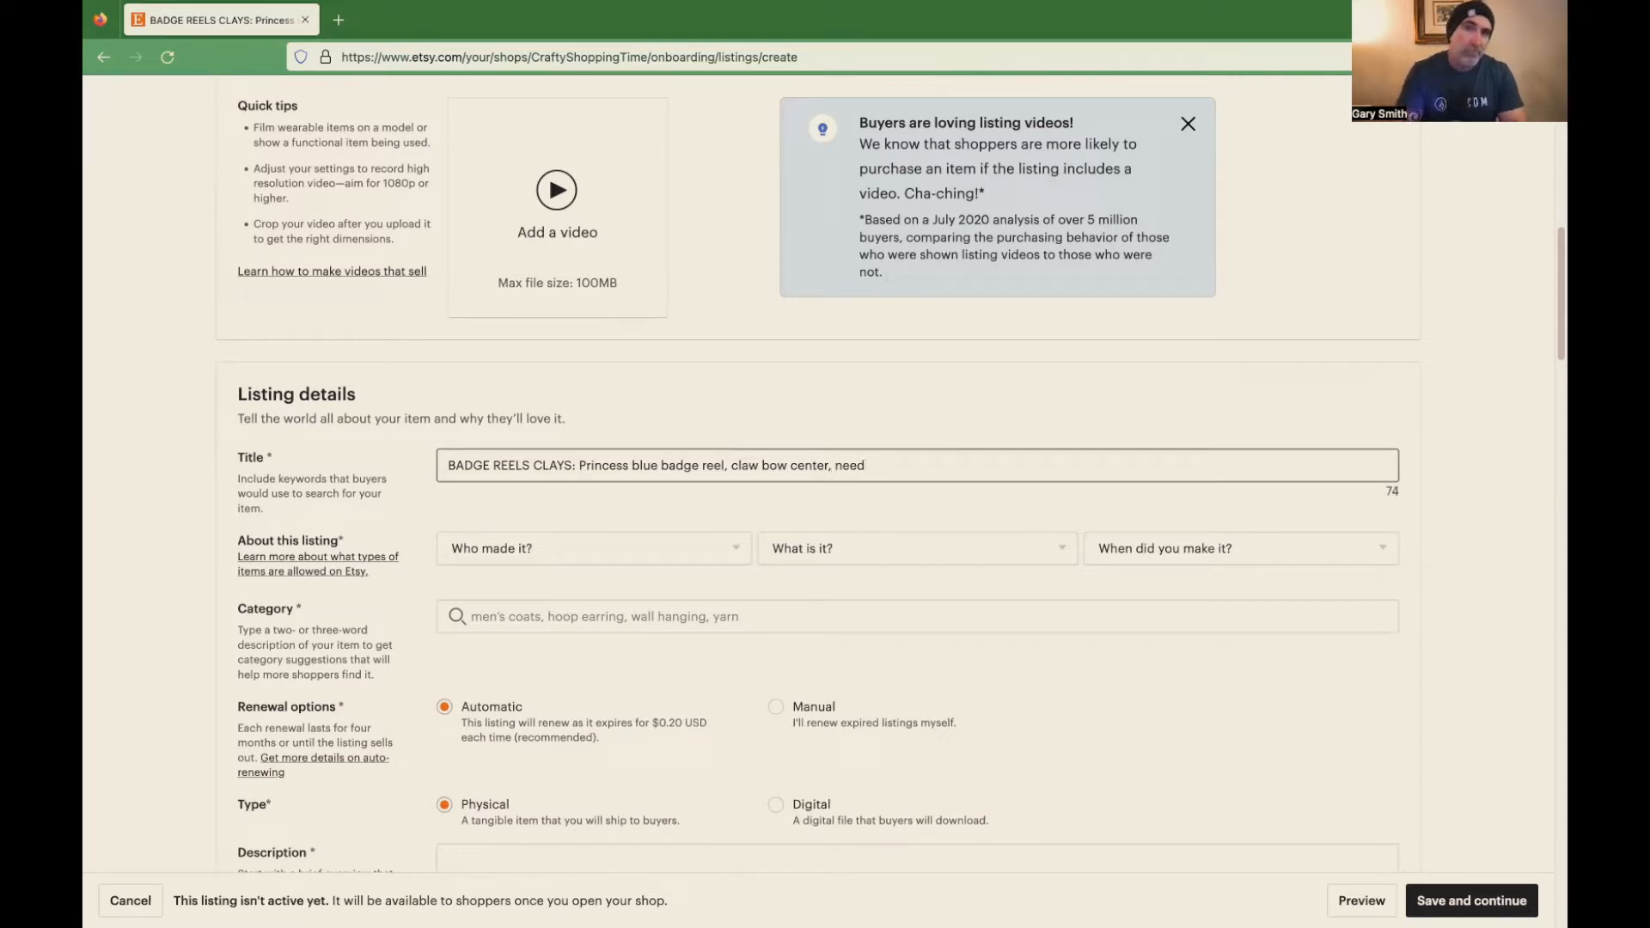
pyautogui.write('le minder ')
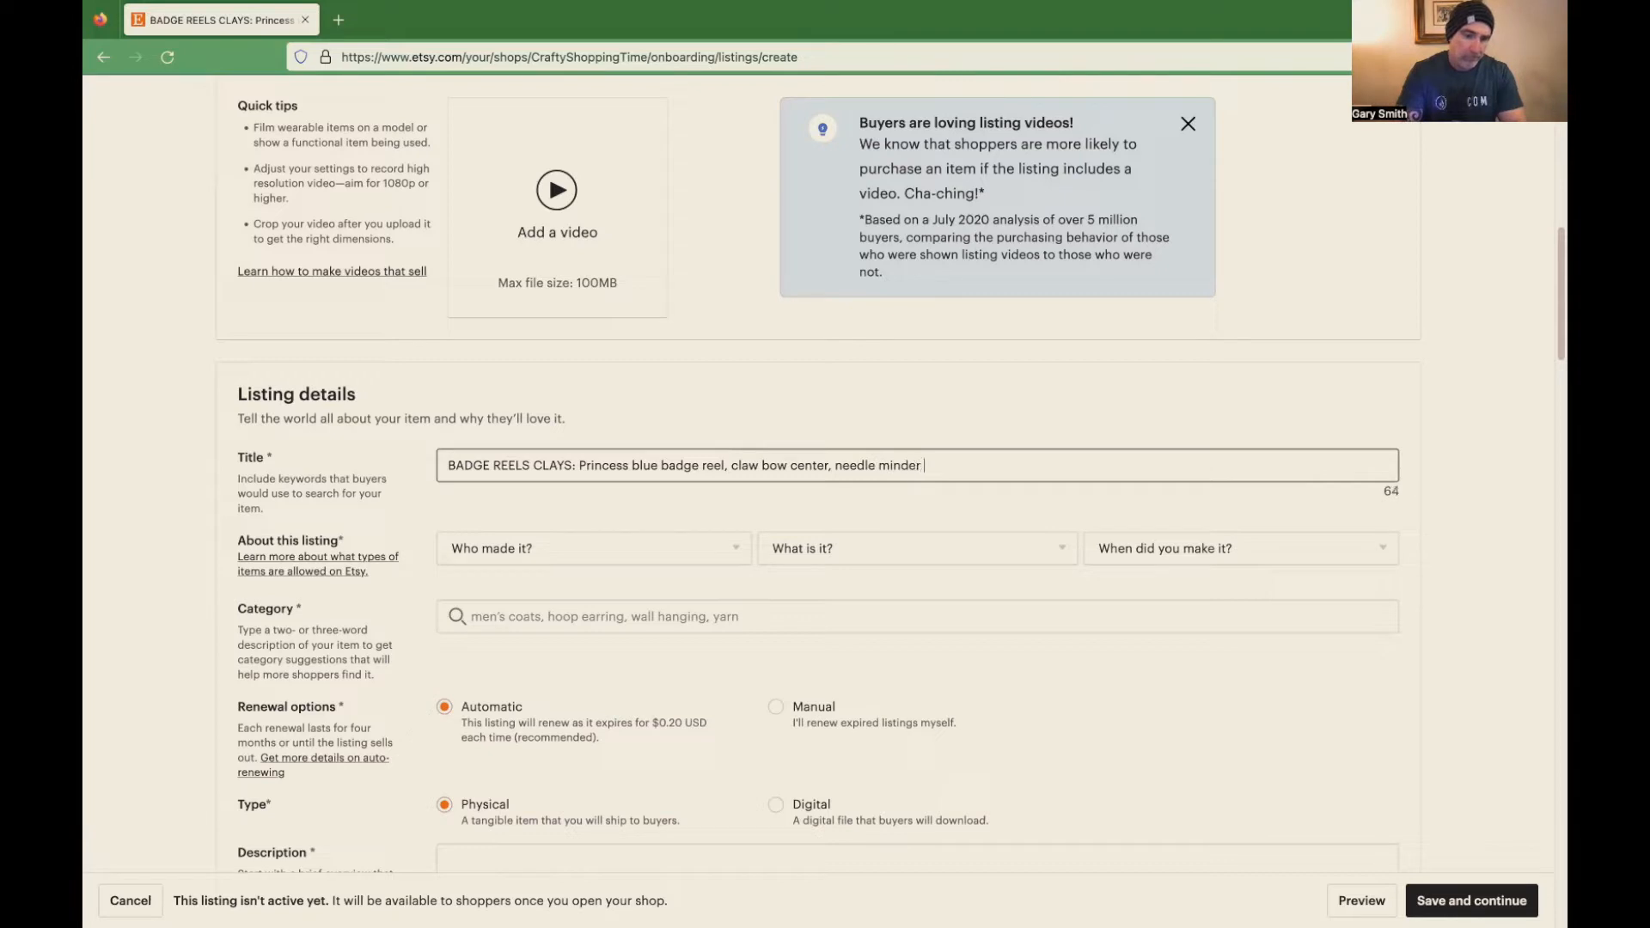
pyautogui.write('clays,')
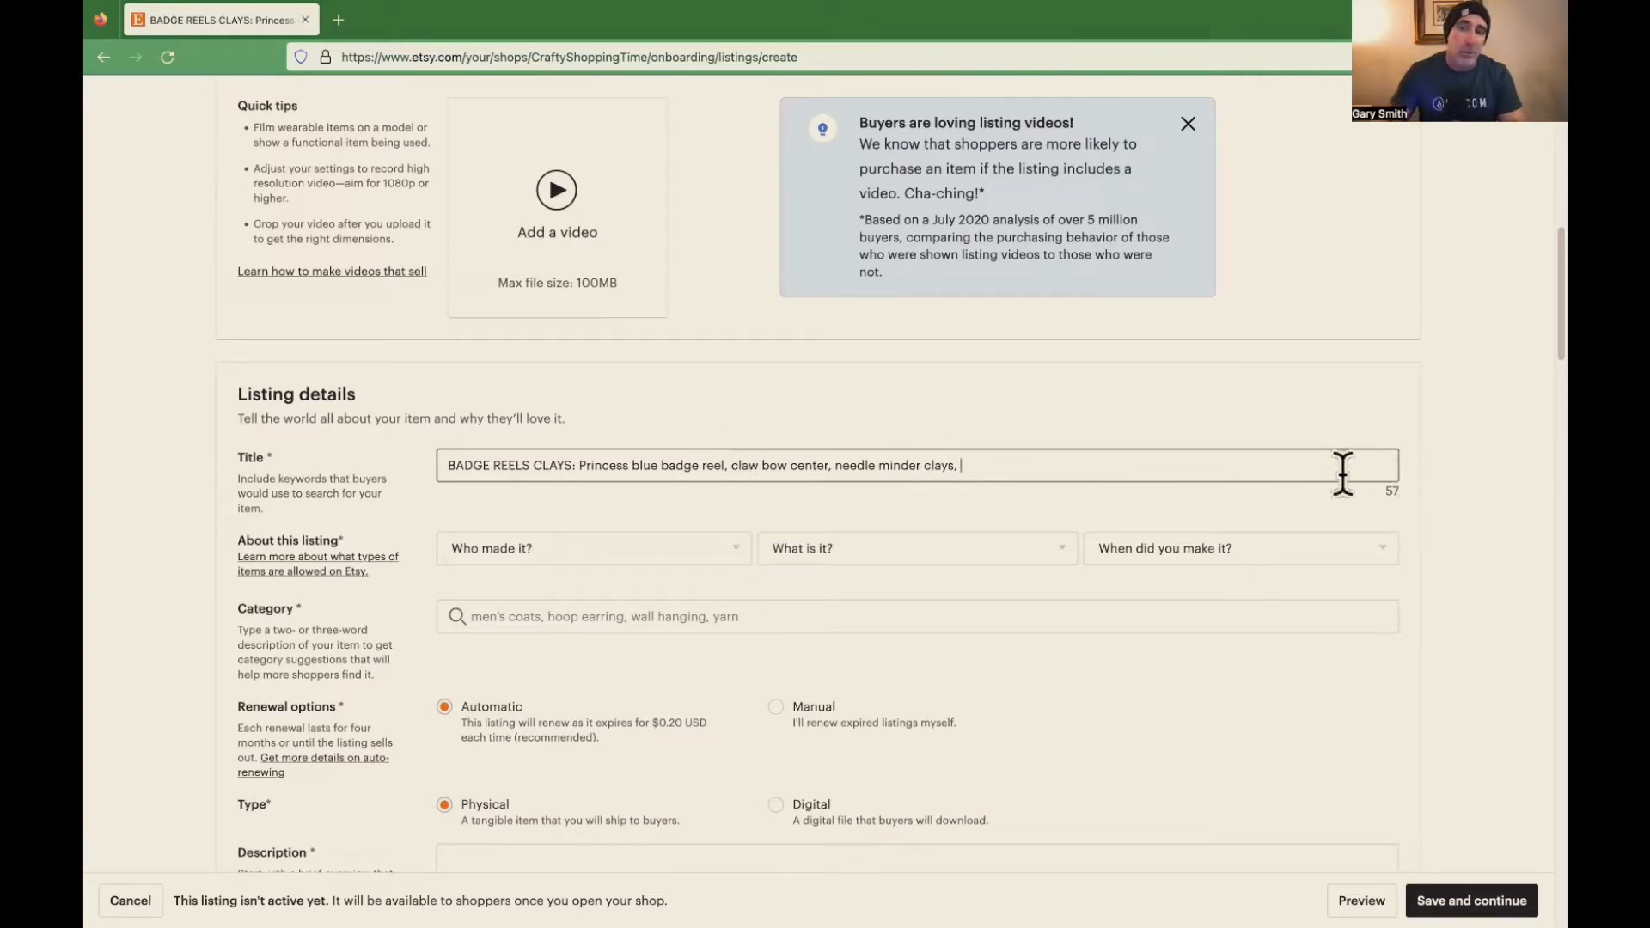
# - Try out the title's remaining length with a run of filler letters "d", and remove them together with the trailing comma
pyautogui.write('dd')
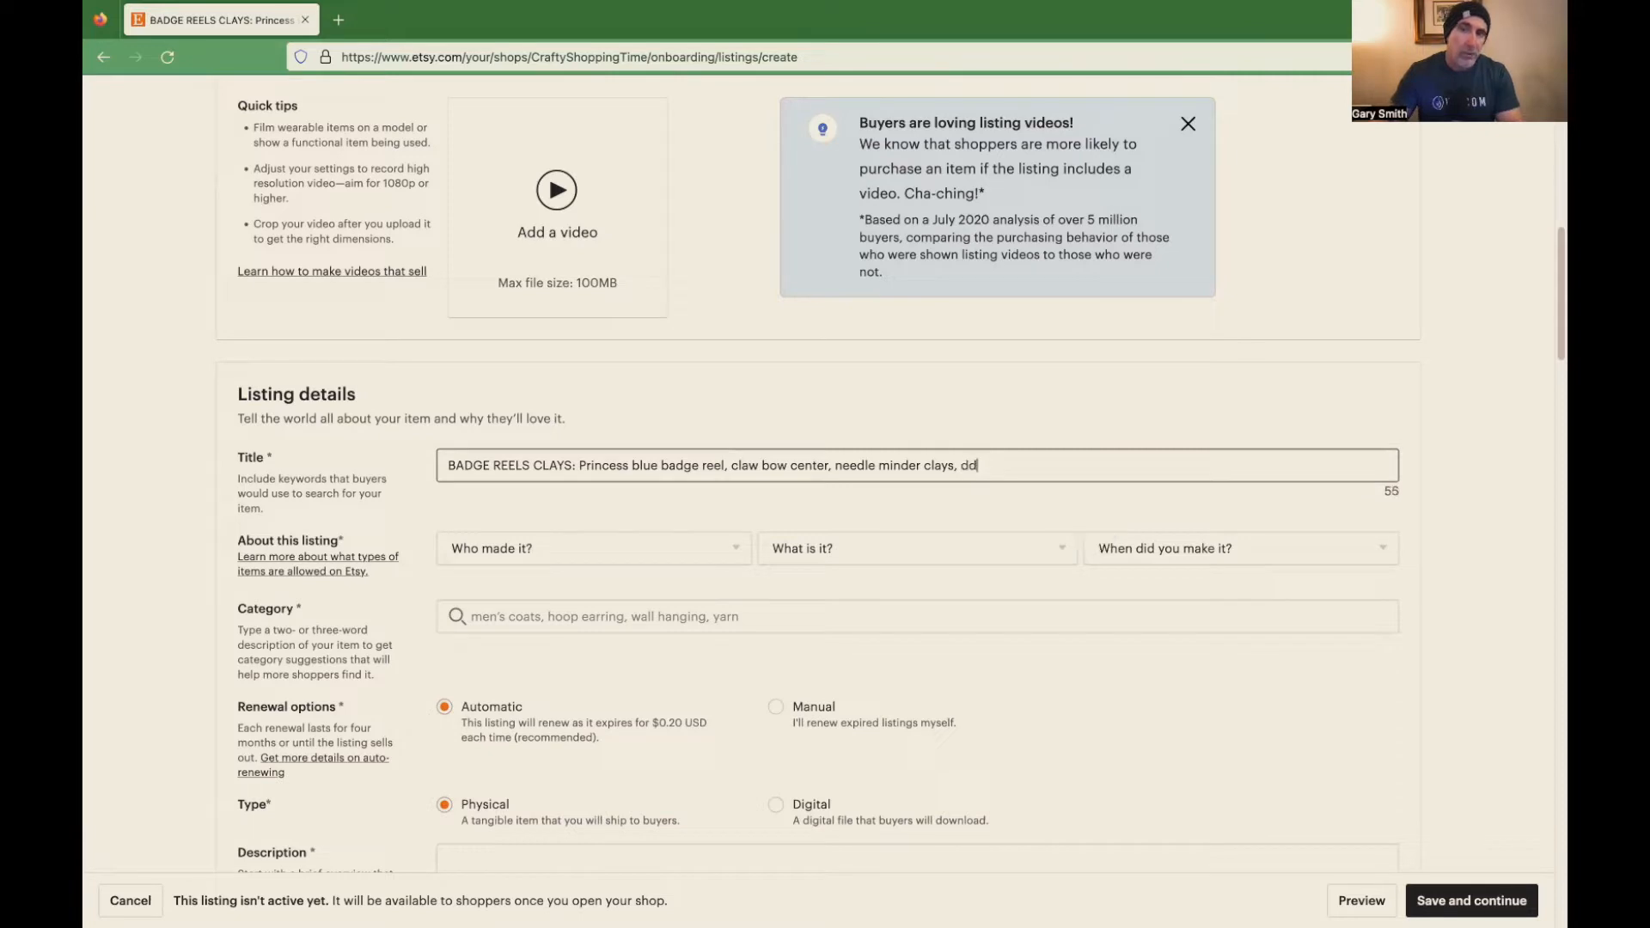
pyautogui.write('ddddddddddd')
pyautogui.press('BackSpace')
pyautogui.press('BackSpace')
pyautogui.press('BackSpace')
pyautogui.press('BackSpace')
pyautogui.press('BackSpace')
pyautogui.press('BackSpace')
pyautogui.press('BackSpace')
pyautogui.press('BackSpace')
pyautogui.press('BackSpace')
pyautogui.press('BackSpace')
pyautogui.press('BackSpace')
pyautogui.press('BackSpace')
pyautogui.press('BackSpace')
pyautogui.press('BackSpace')
pyautogui.press('BackSpace')
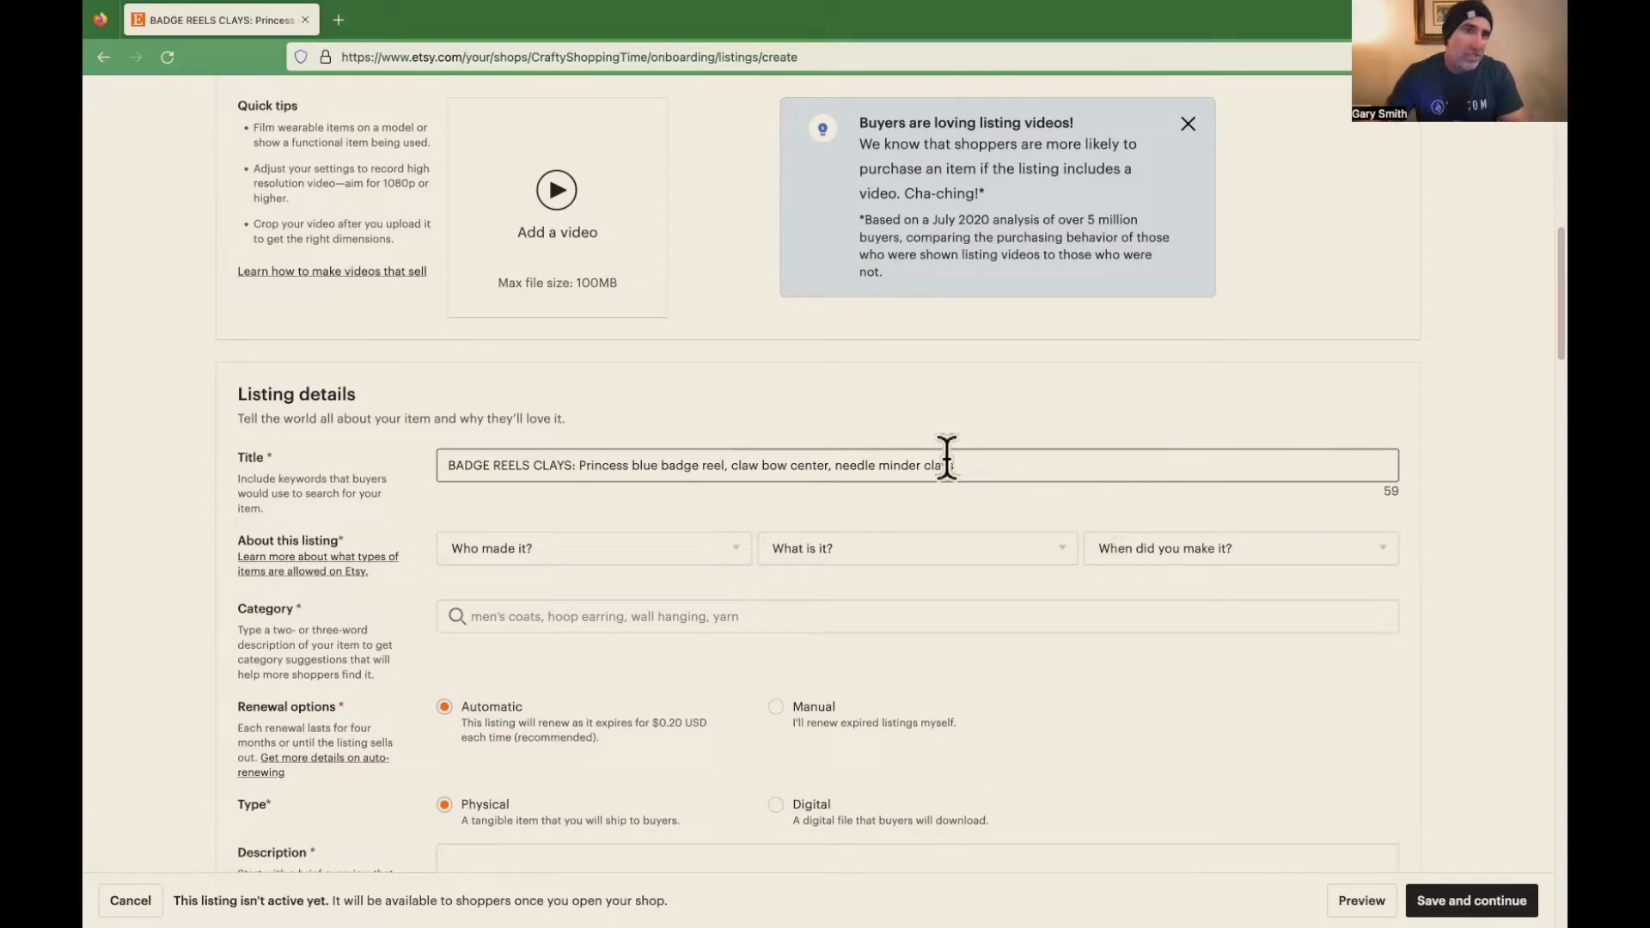
# - Set who made the item to "I did", checking the other maker options
pyautogui.click(734, 544)
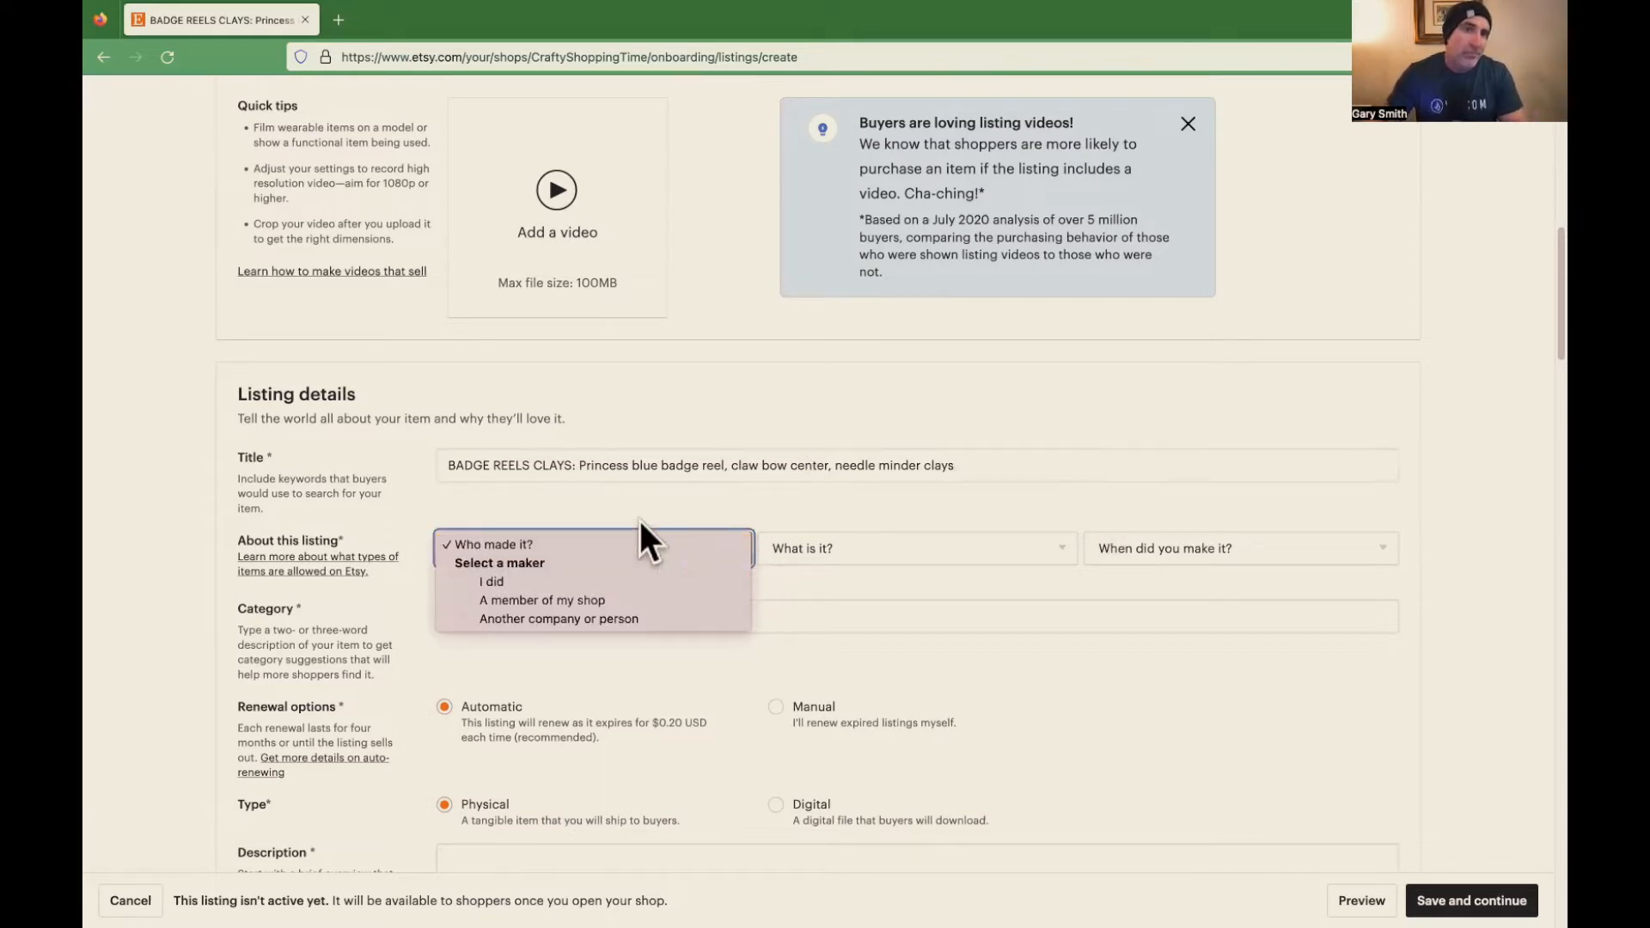
pyautogui.click(540, 578)
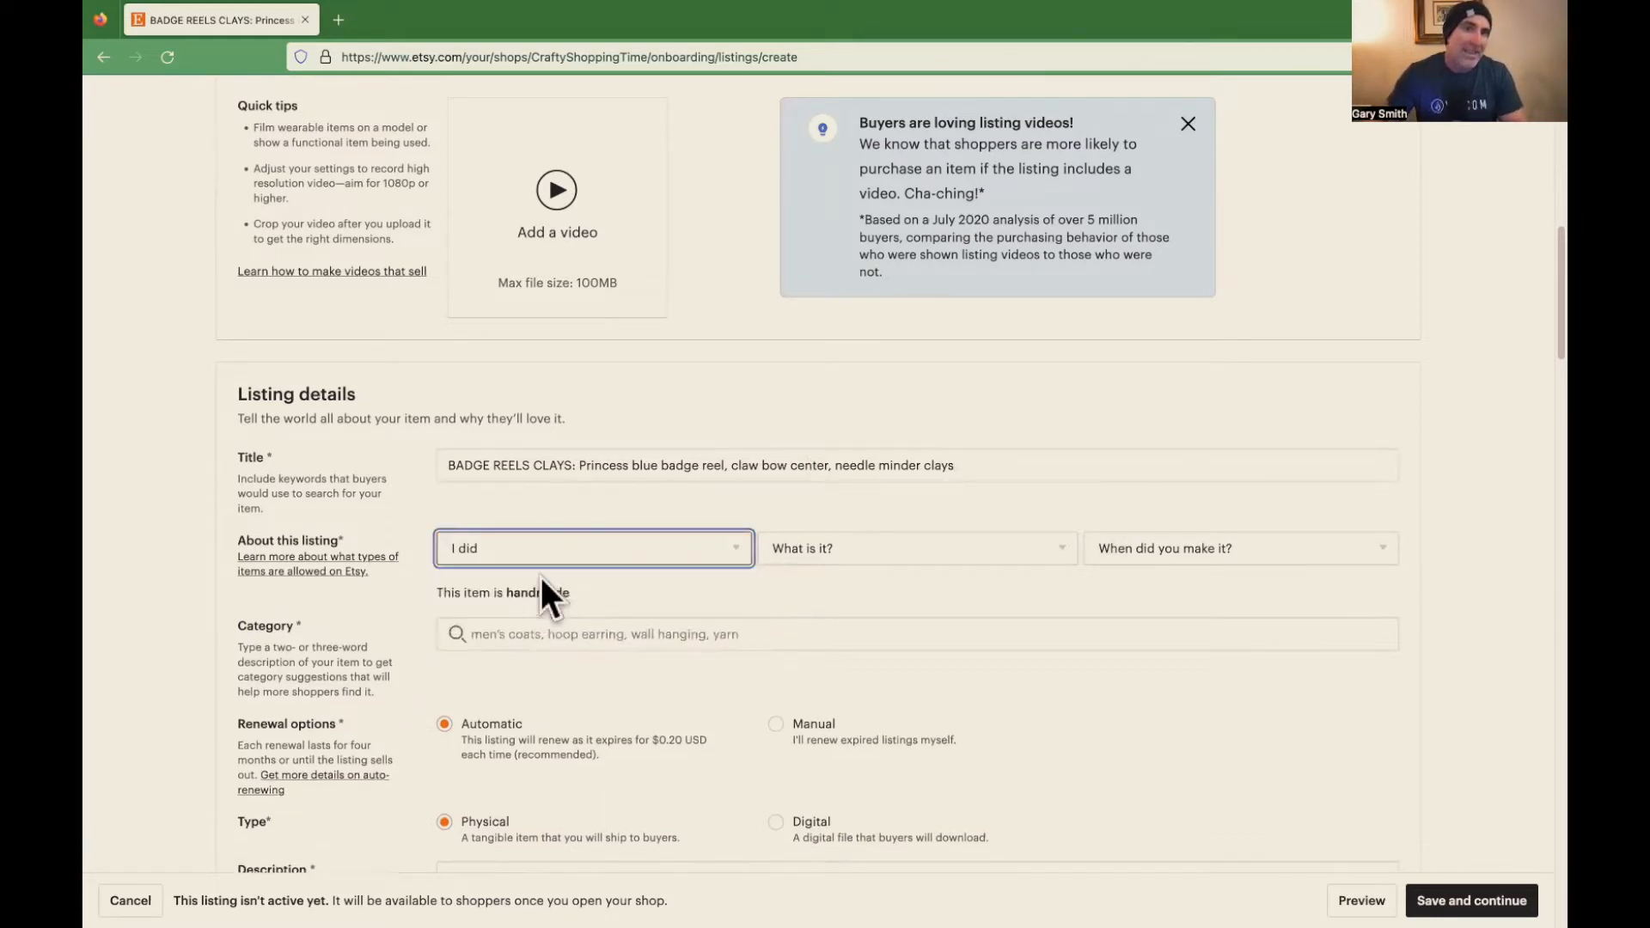
pyautogui.click(737, 543)
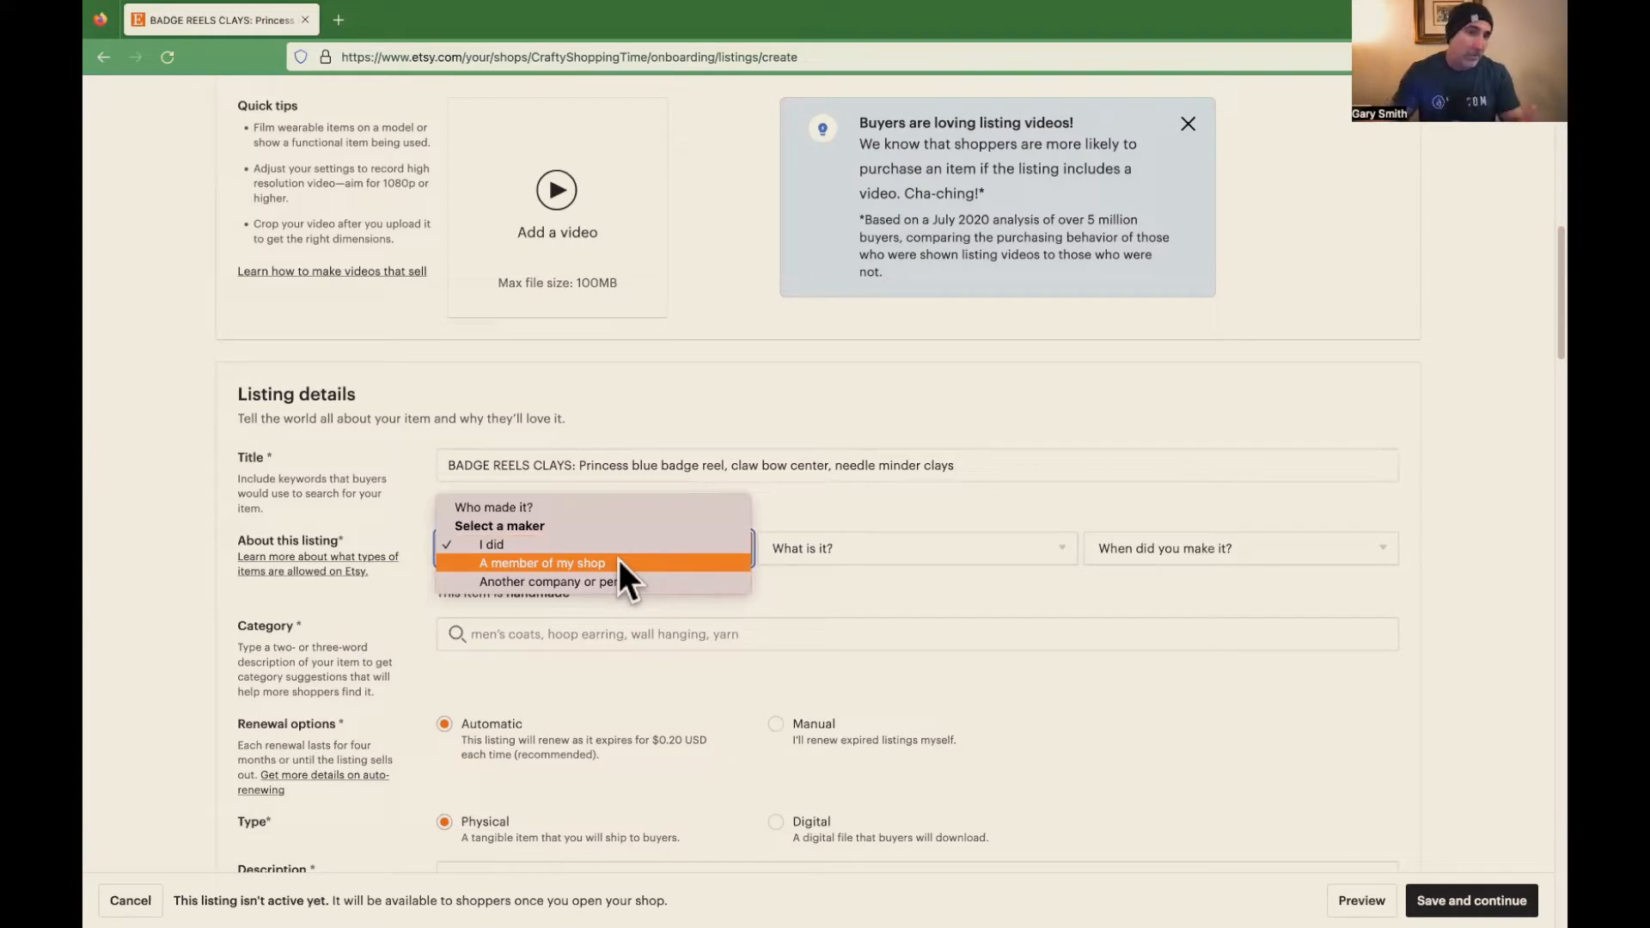
pyautogui.click(557, 545)
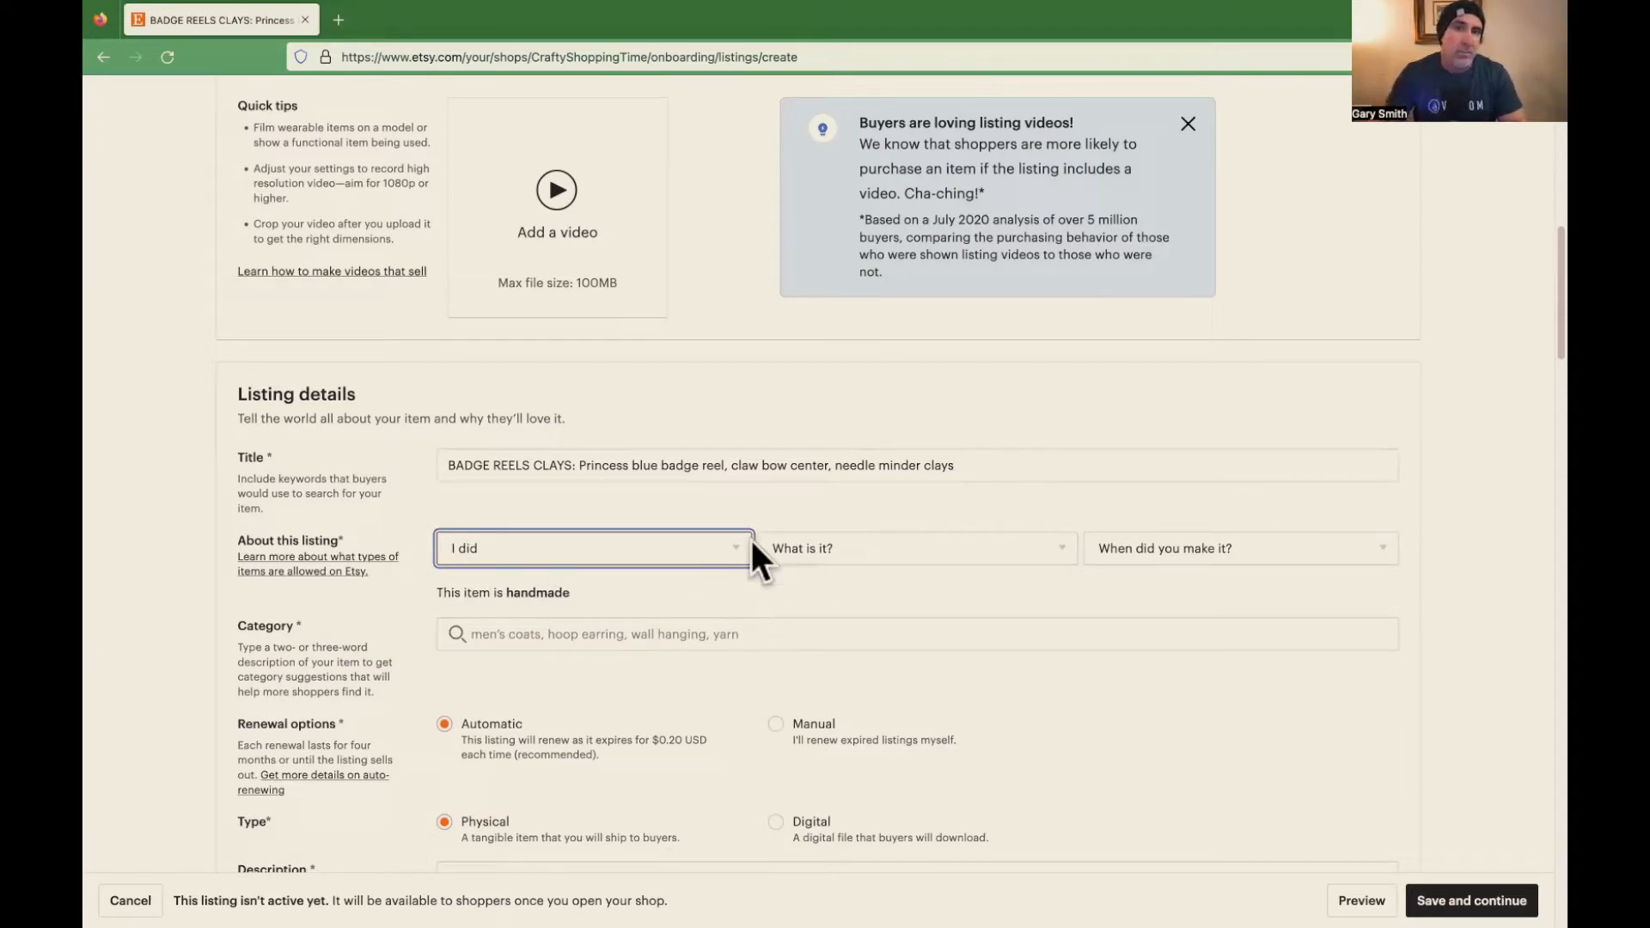
# - Describe the item as a finished product made in 2020 - 2022
pyautogui.click(1066, 548)
pyautogui.click(1066, 549)
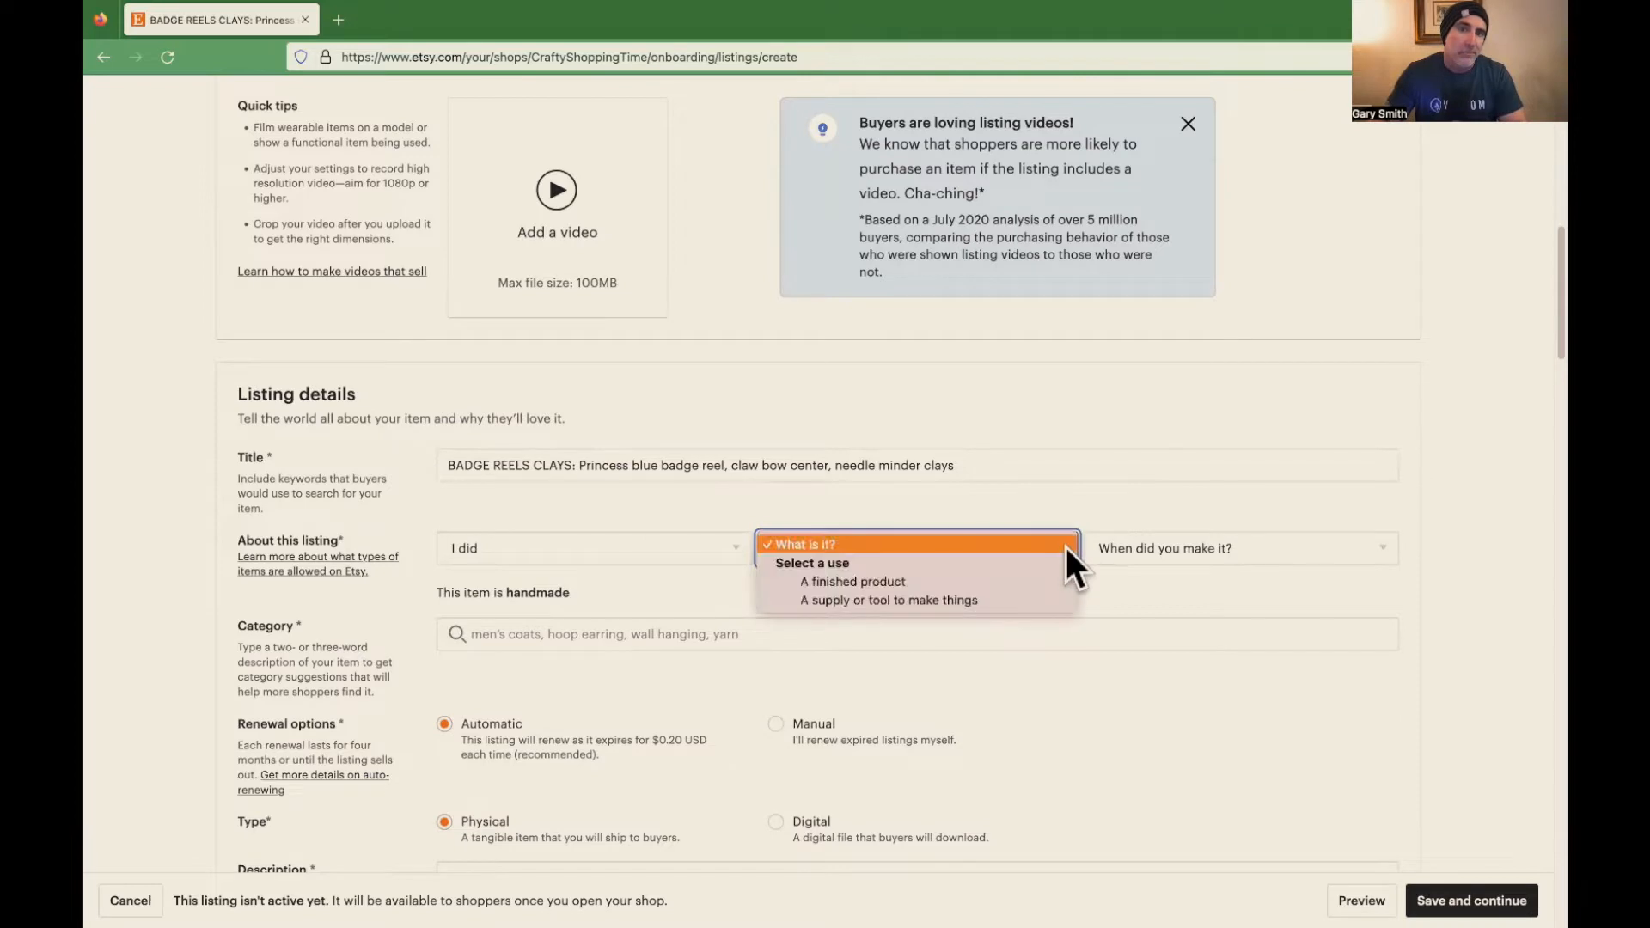
pyautogui.click(889, 583)
pyautogui.click(1364, 546)
pyautogui.click(1386, 542)
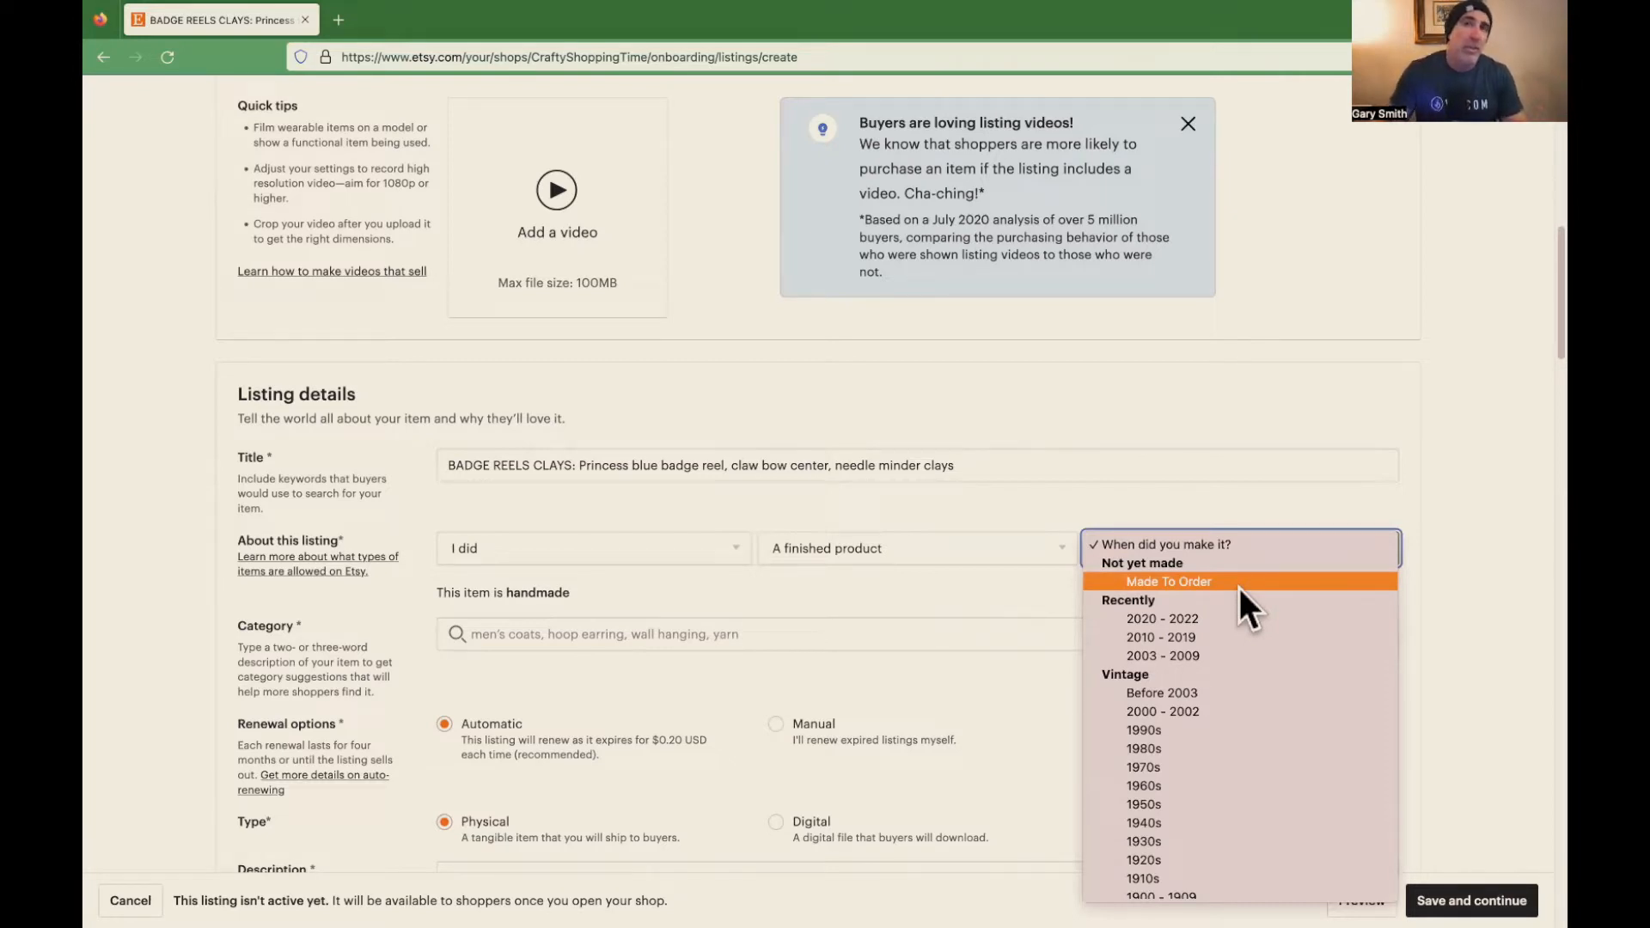
pyautogui.click(1185, 619)
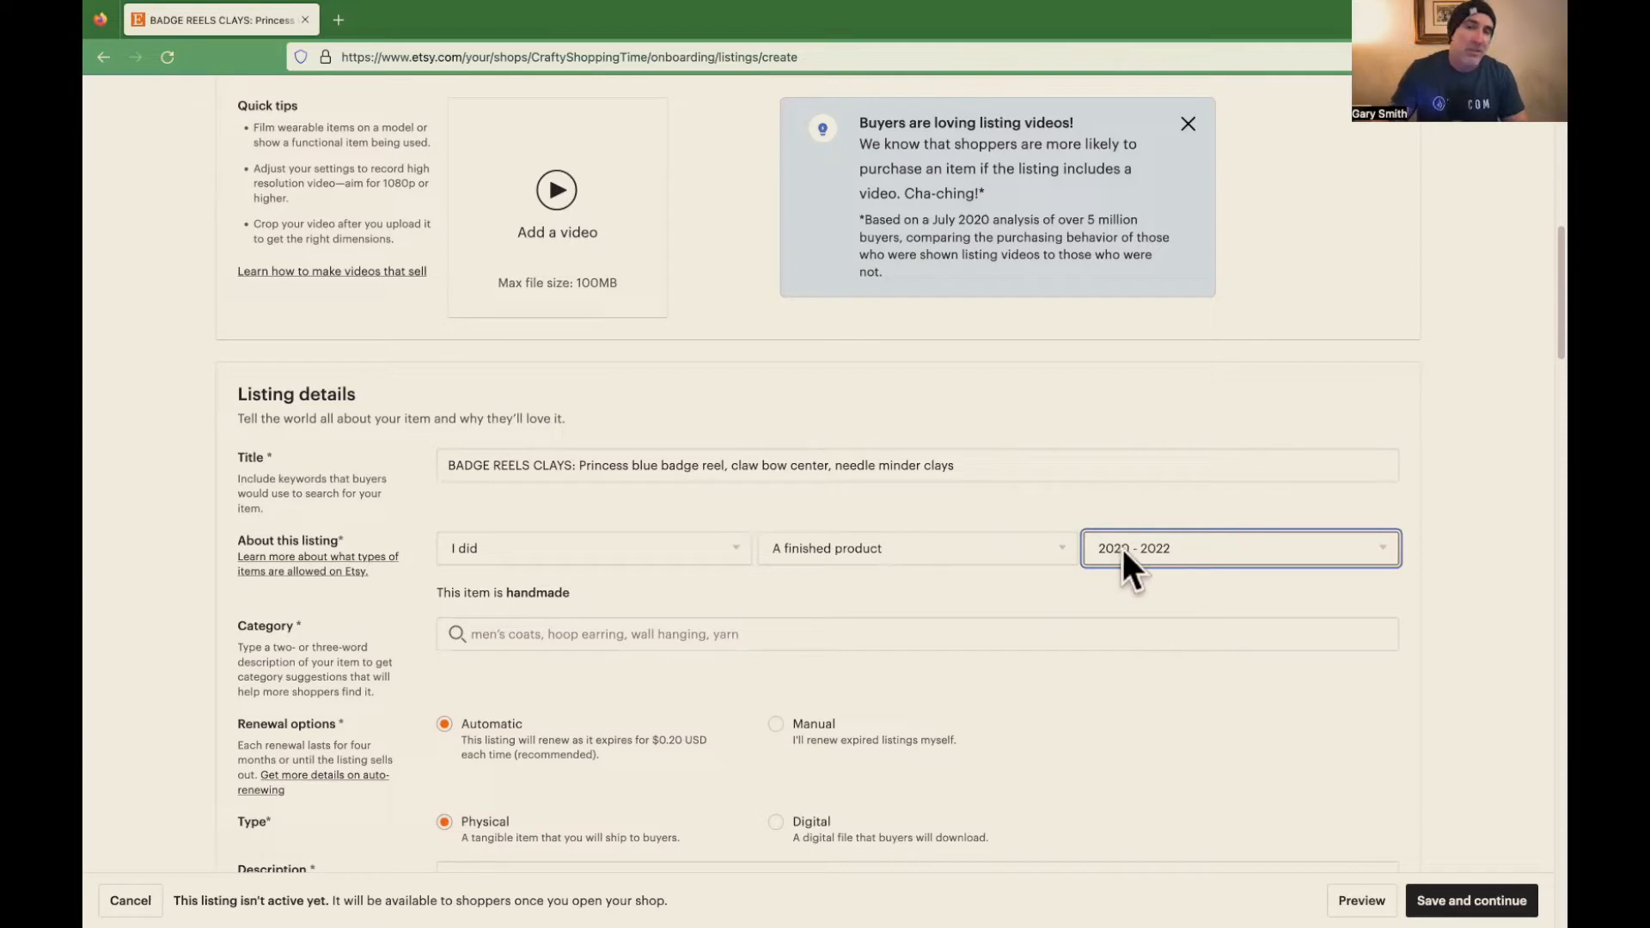
# - Search the listing categories for "craft" and choose Kits under Craft Supplies & Tools, Patterns & How To
pyautogui.scroll(-2, 1085, 593)
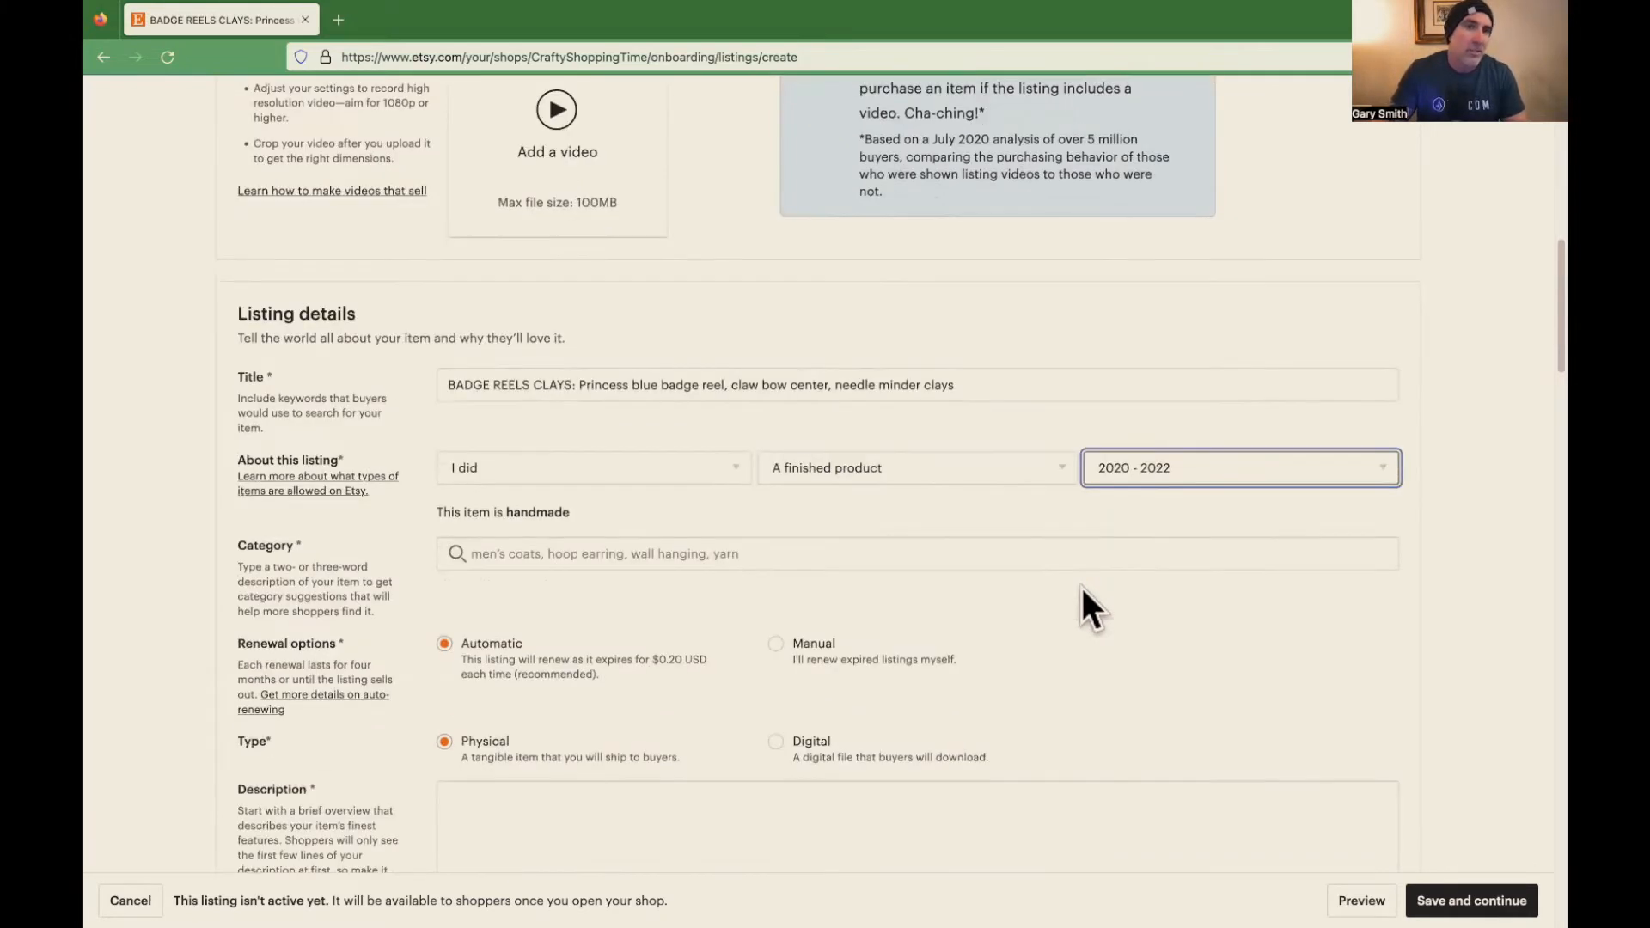
pyautogui.click(497, 503)
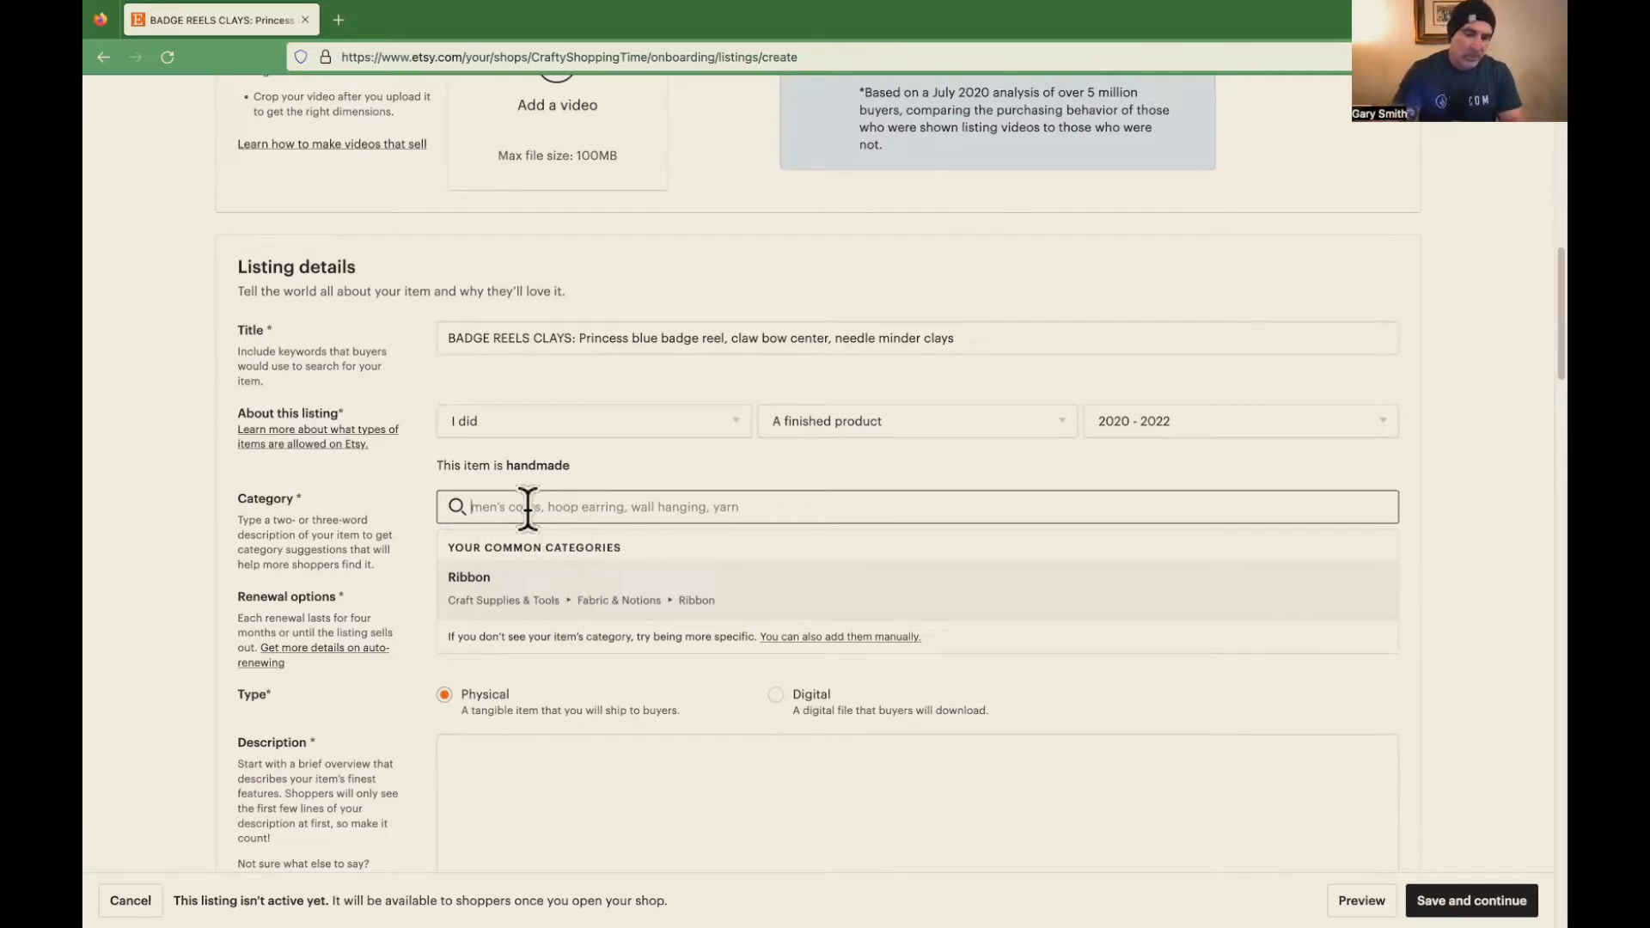
pyautogui.write('craft')
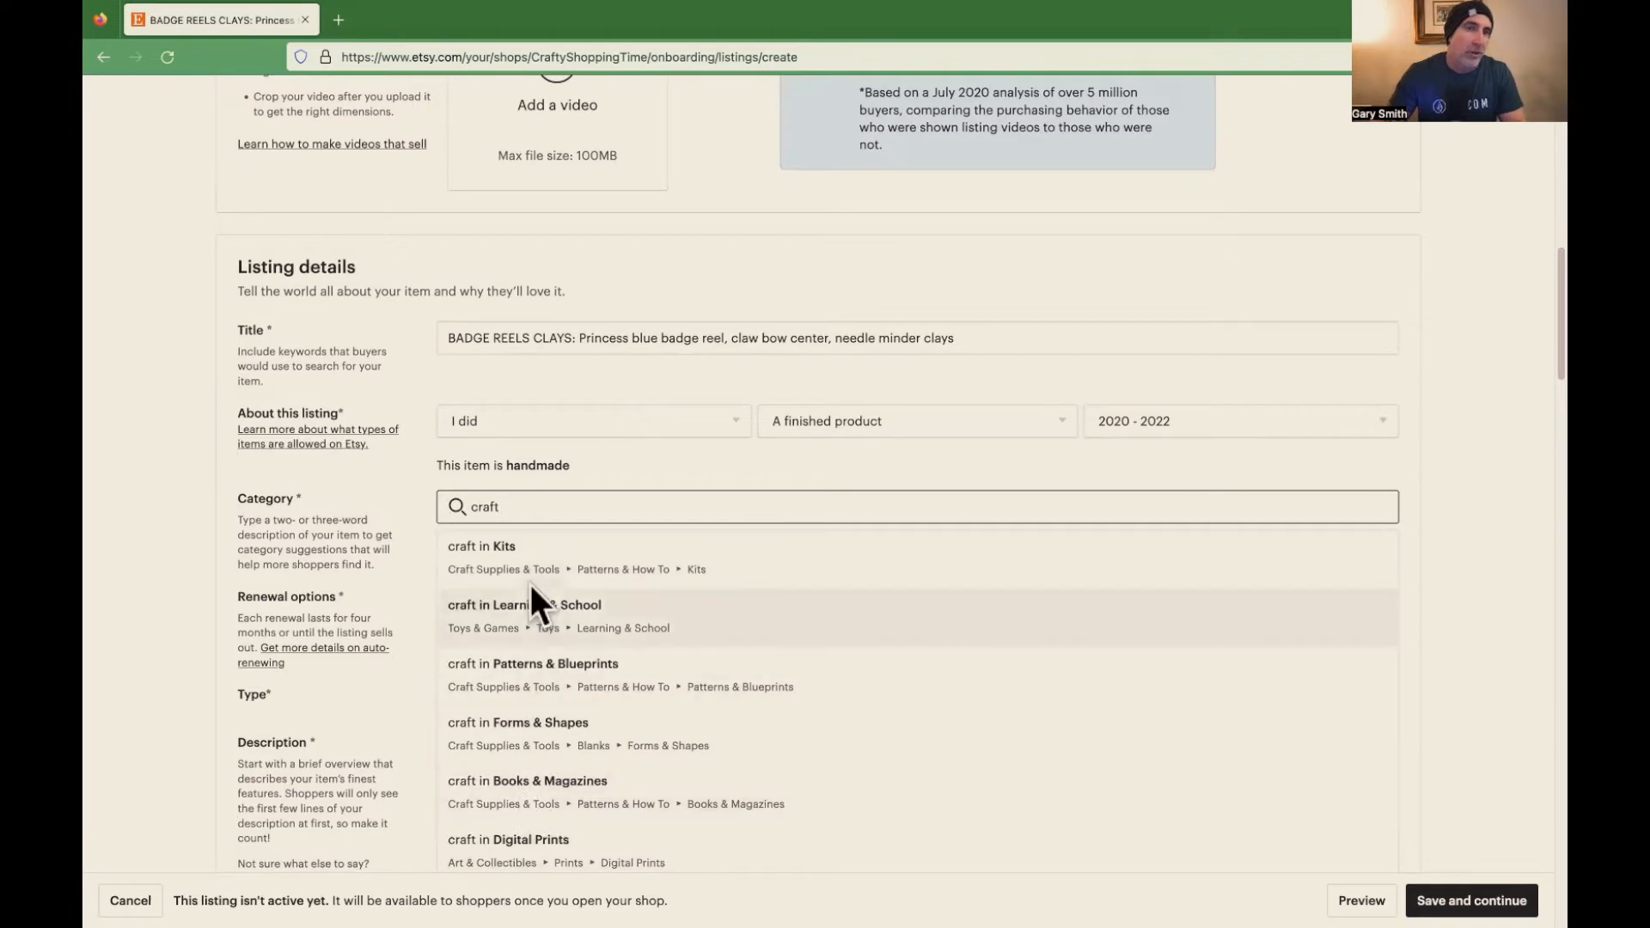
pyautogui.click(641, 462)
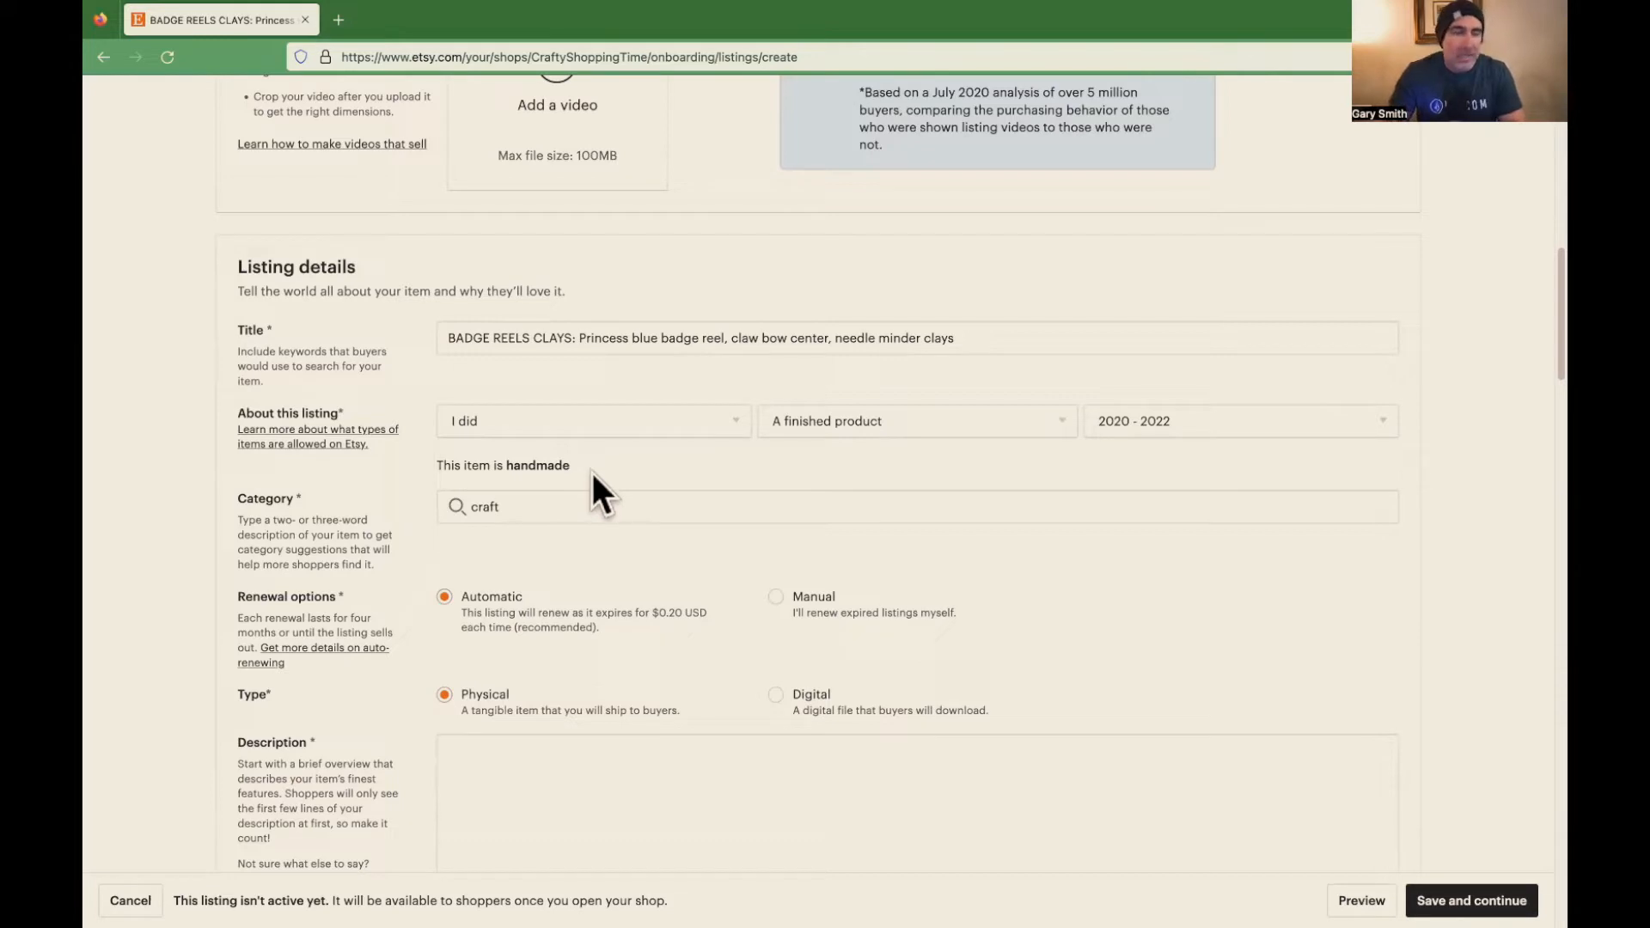
pyautogui.click(568, 507)
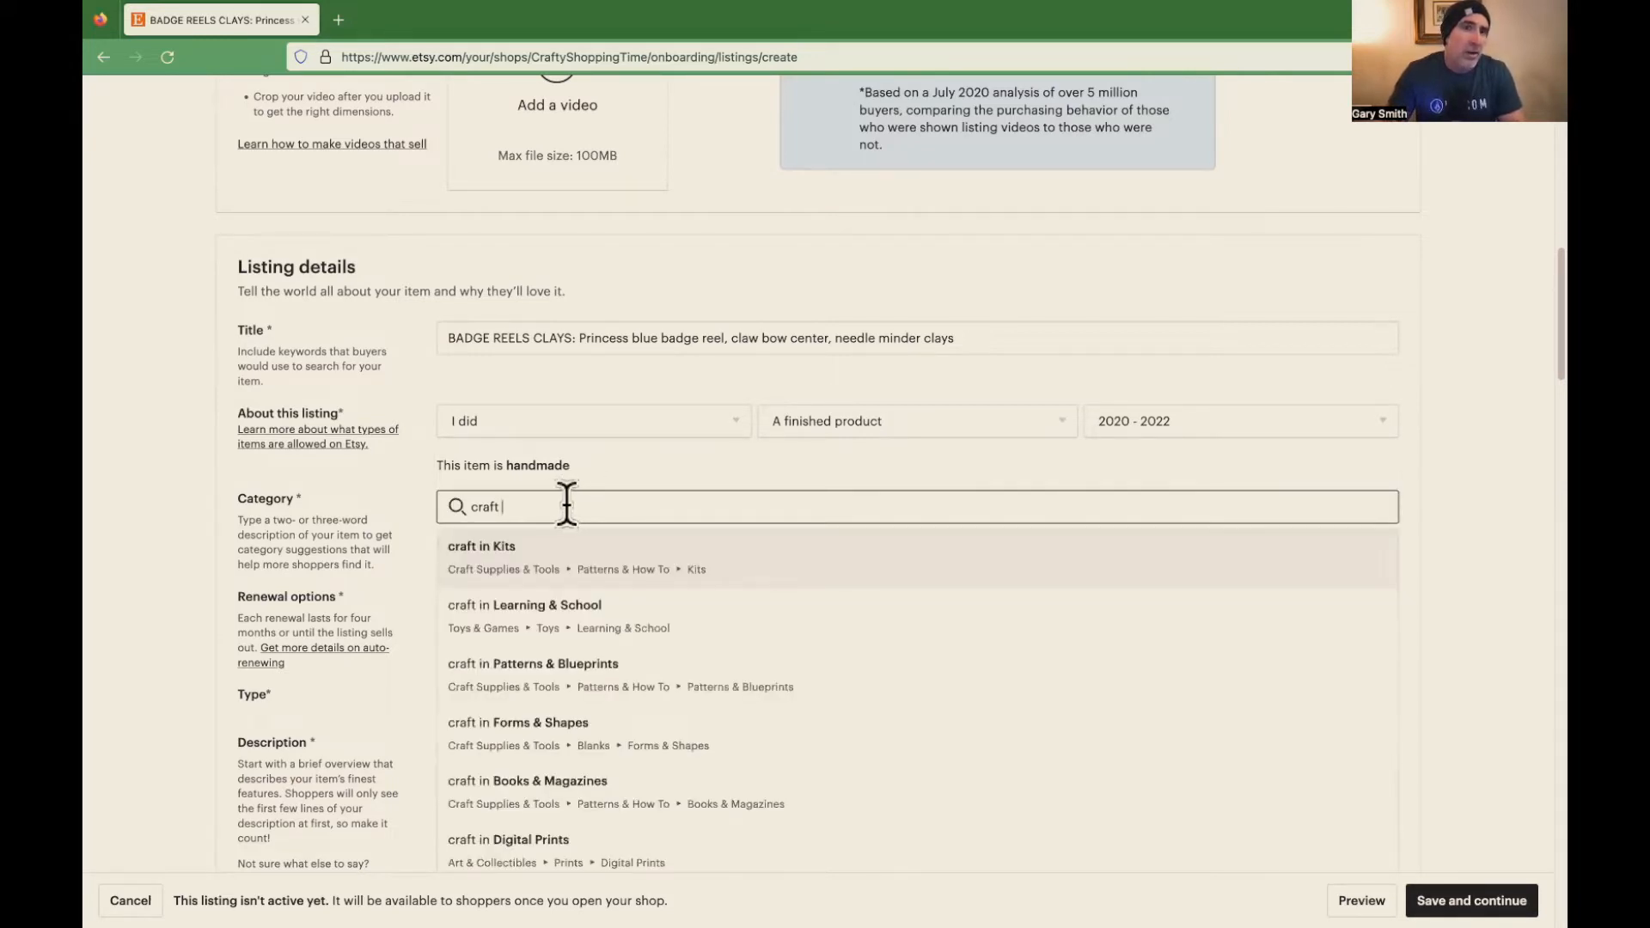
pyautogui.click(547, 553)
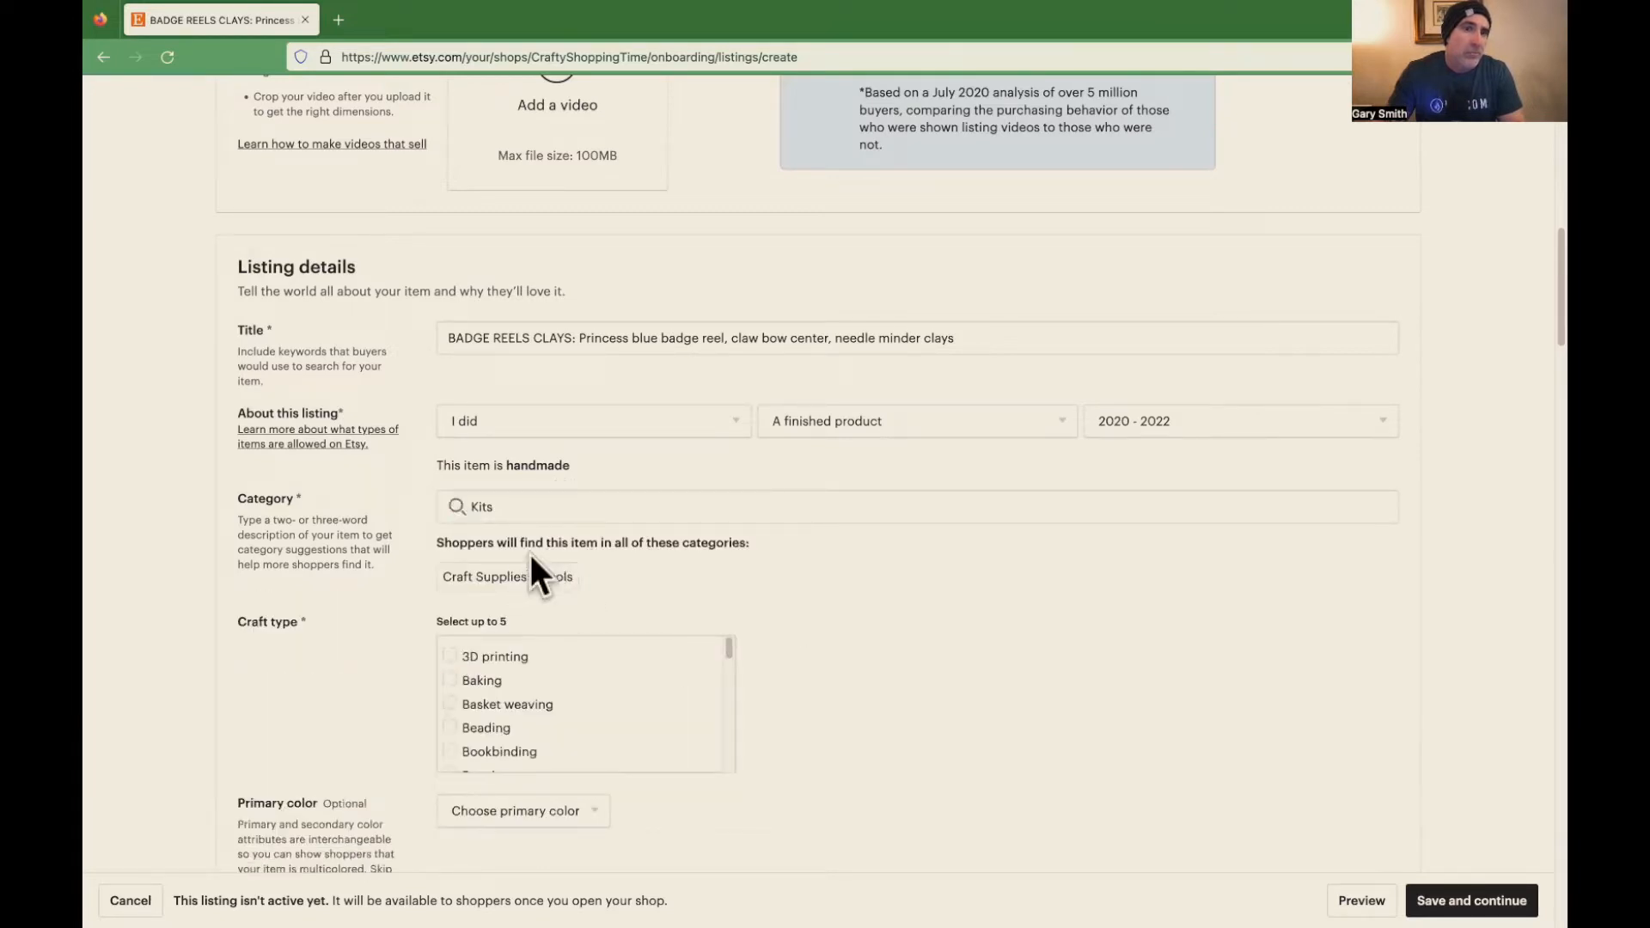
# - Clear the Kits category entry and open the option for adding categories manually
pyautogui.click(523, 505)
pyautogui.press('BackSpace')
pyautogui.press('BackSpace')
pyautogui.press('BackSpace')
pyautogui.press('BackSpace')
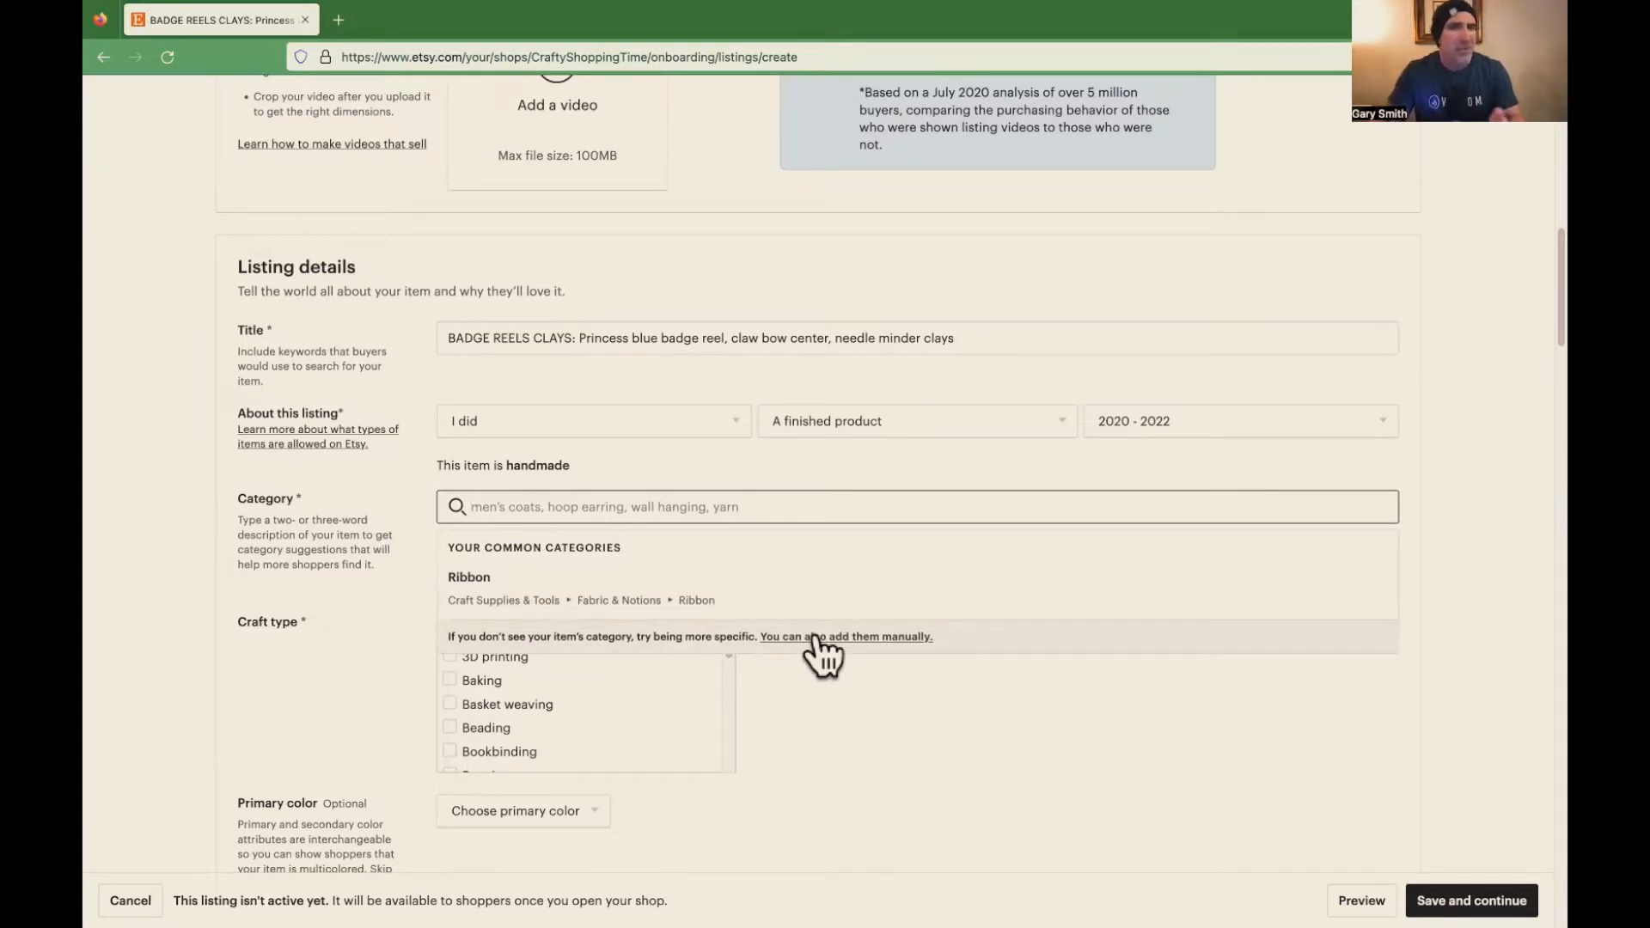
pyautogui.click(862, 637)
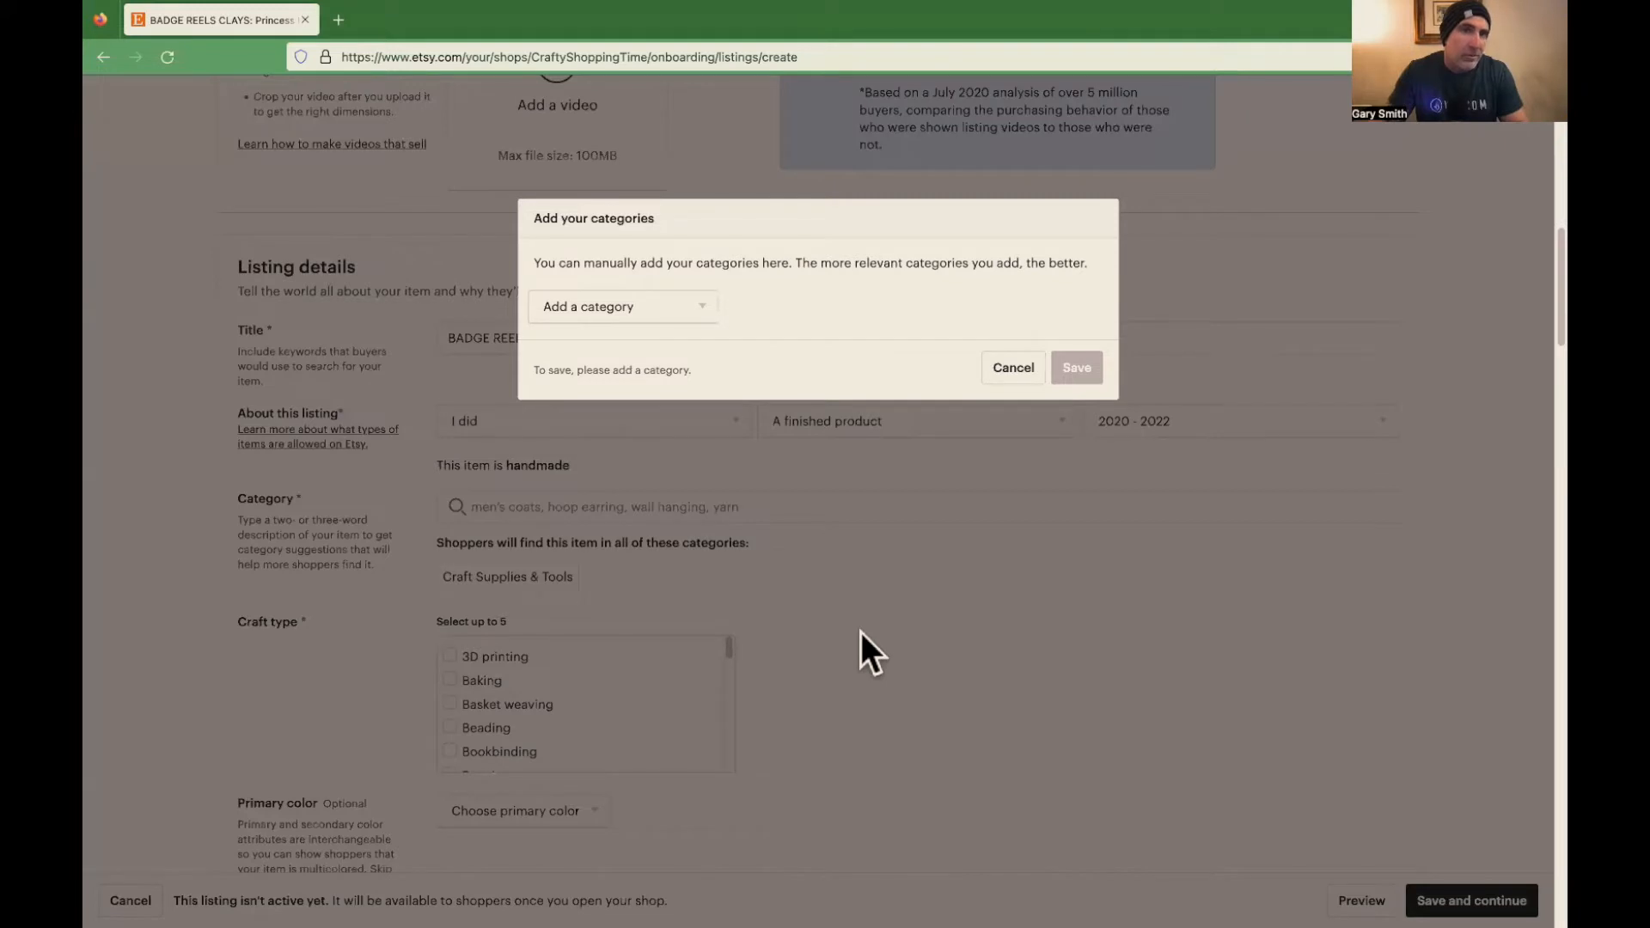
# - Categorize the listing manually under Craft Supplies & Tools, Decorations & Embellishments, without a further subcategory, and save the categories
pyautogui.click(709, 303)
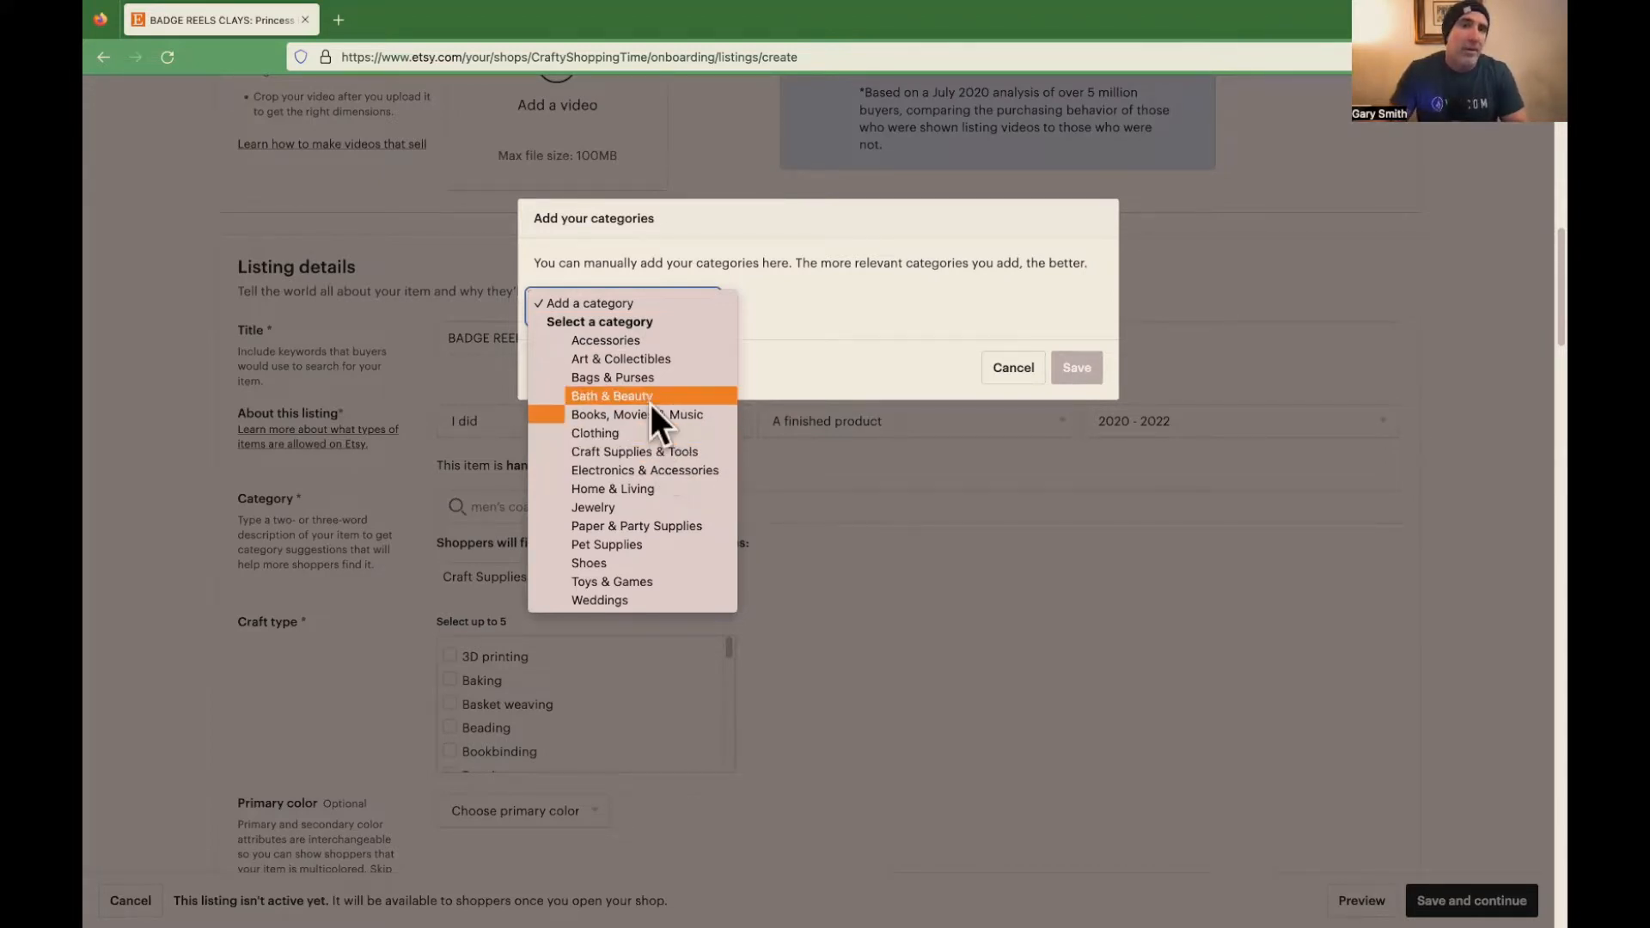
pyautogui.click(615, 453)
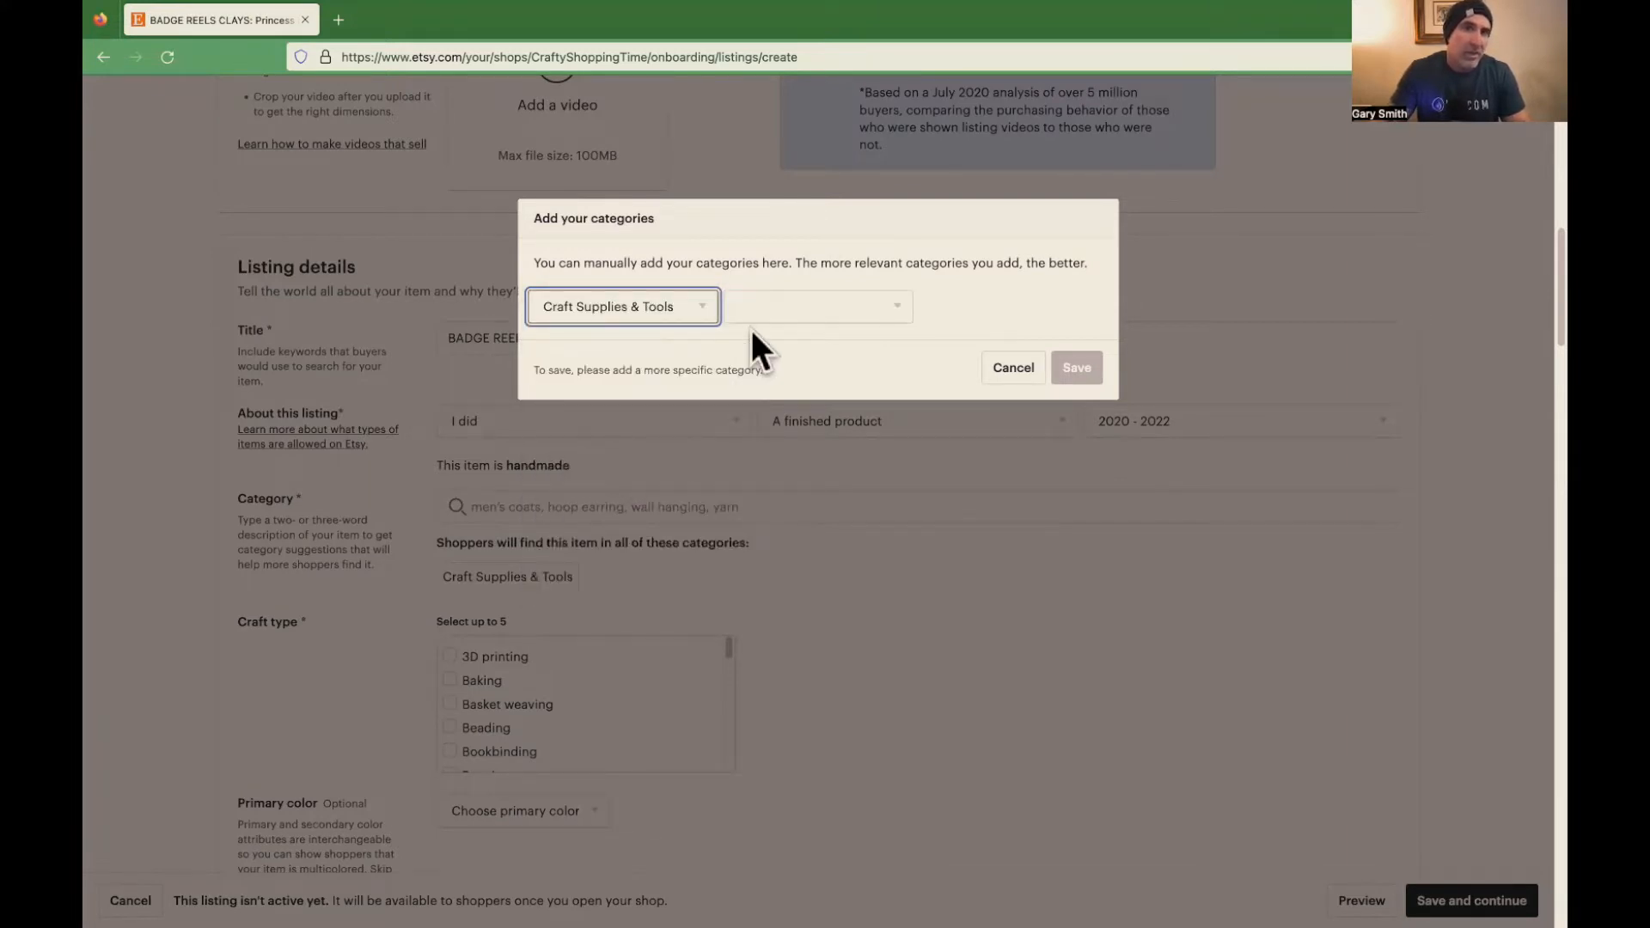
pyautogui.click(887, 301)
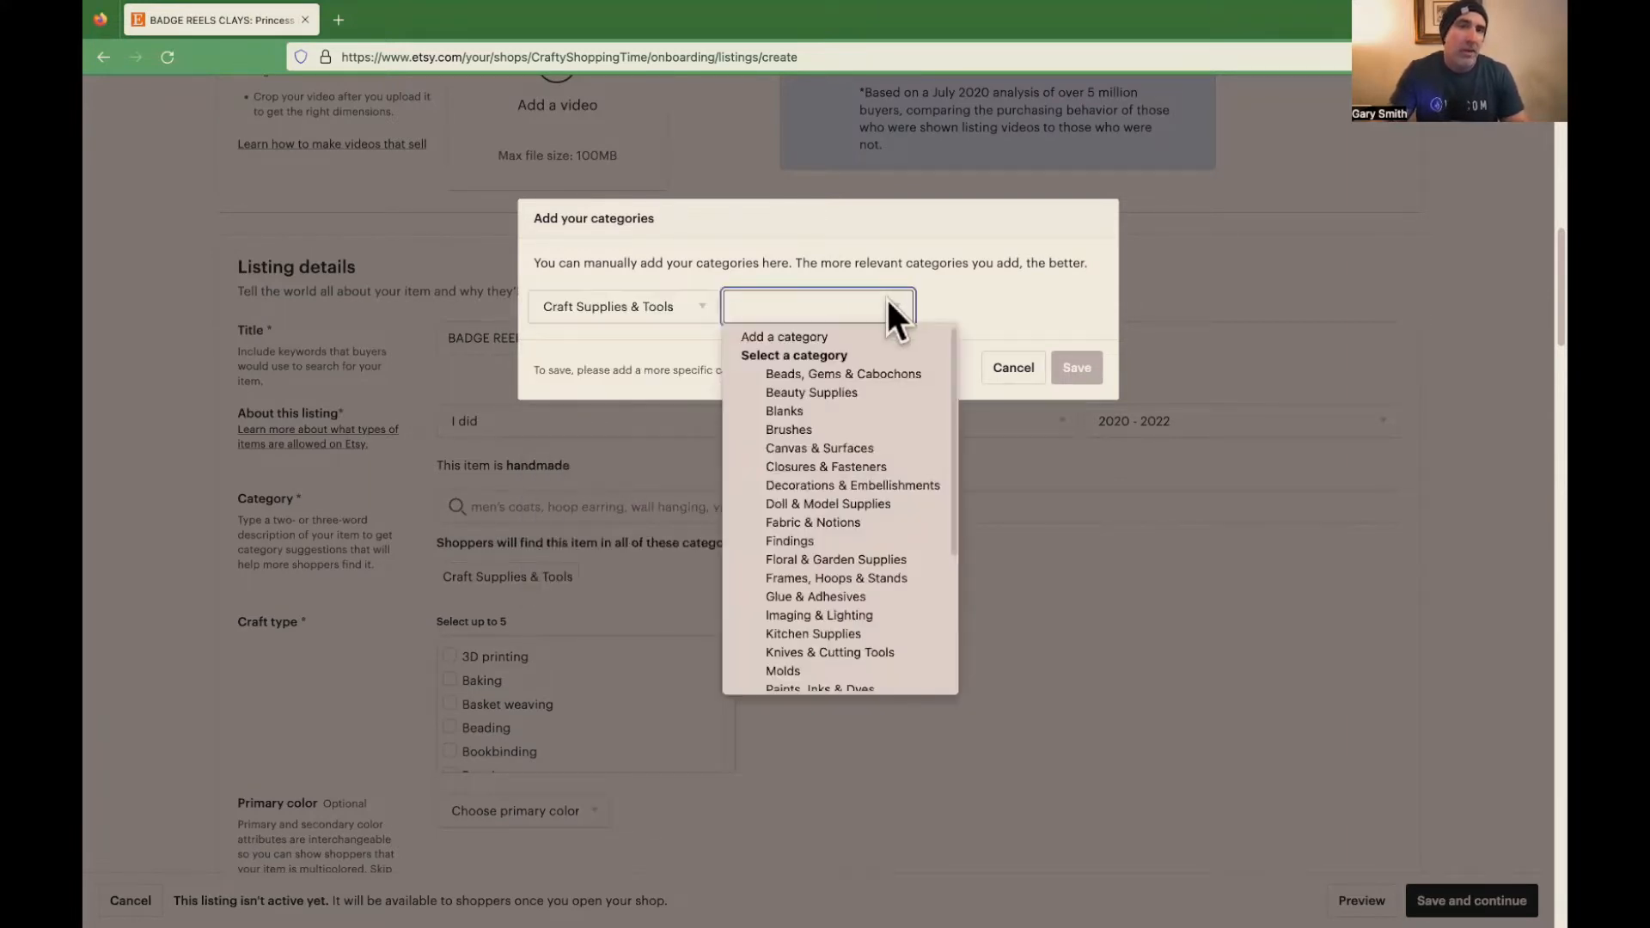
pyautogui.click(827, 487)
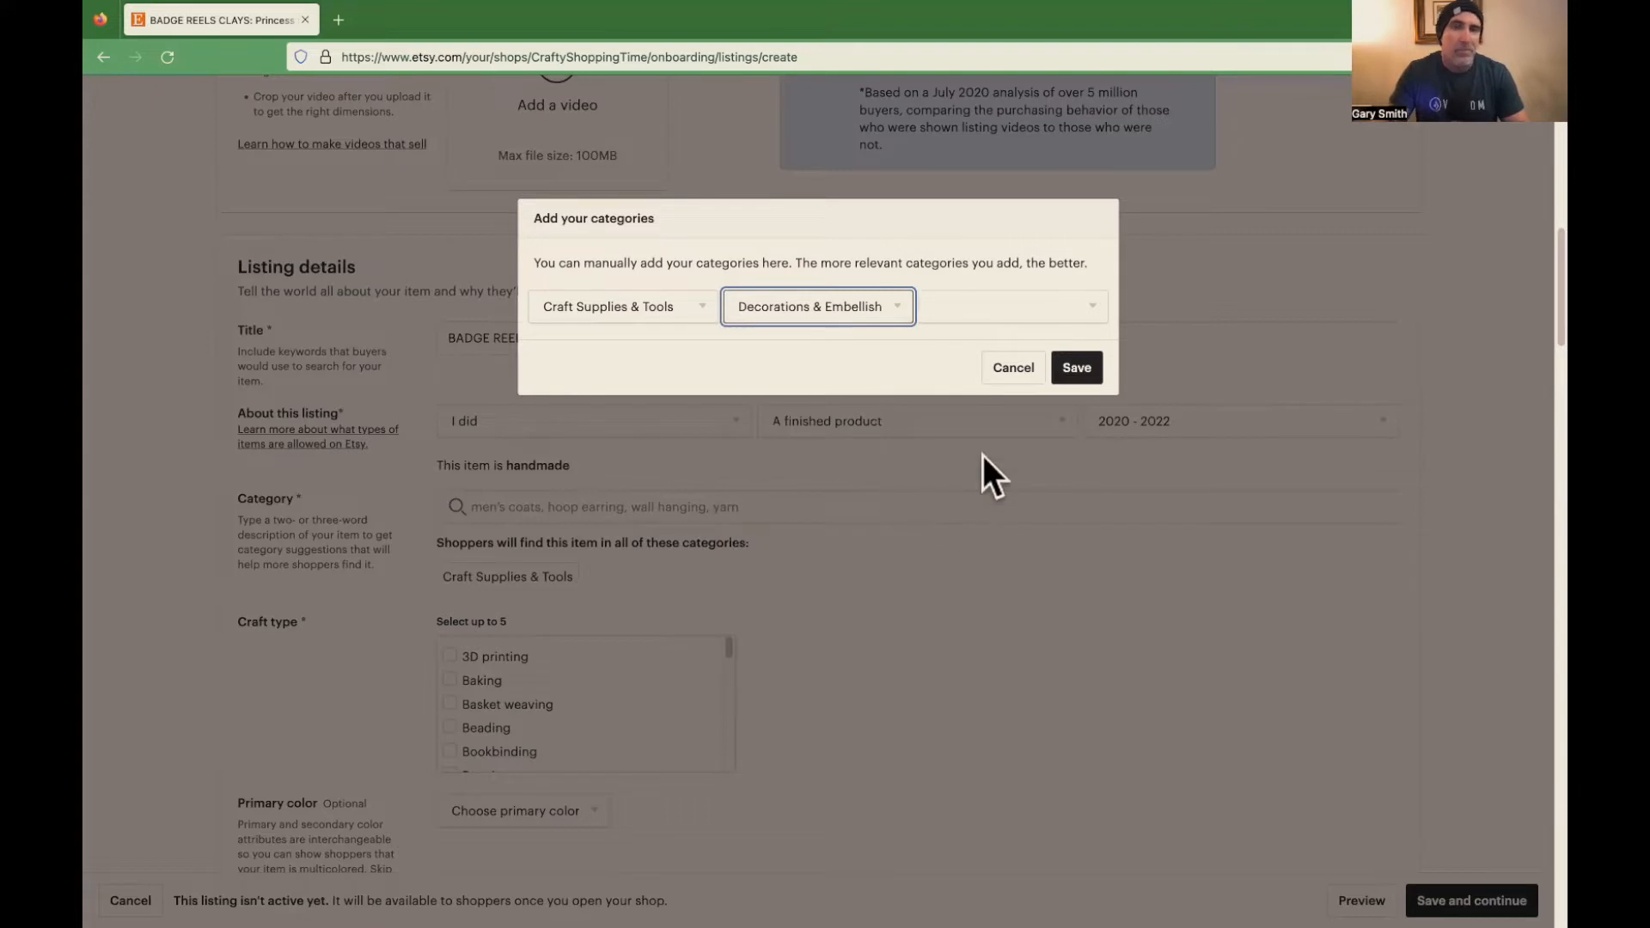
pyautogui.click(1085, 297)
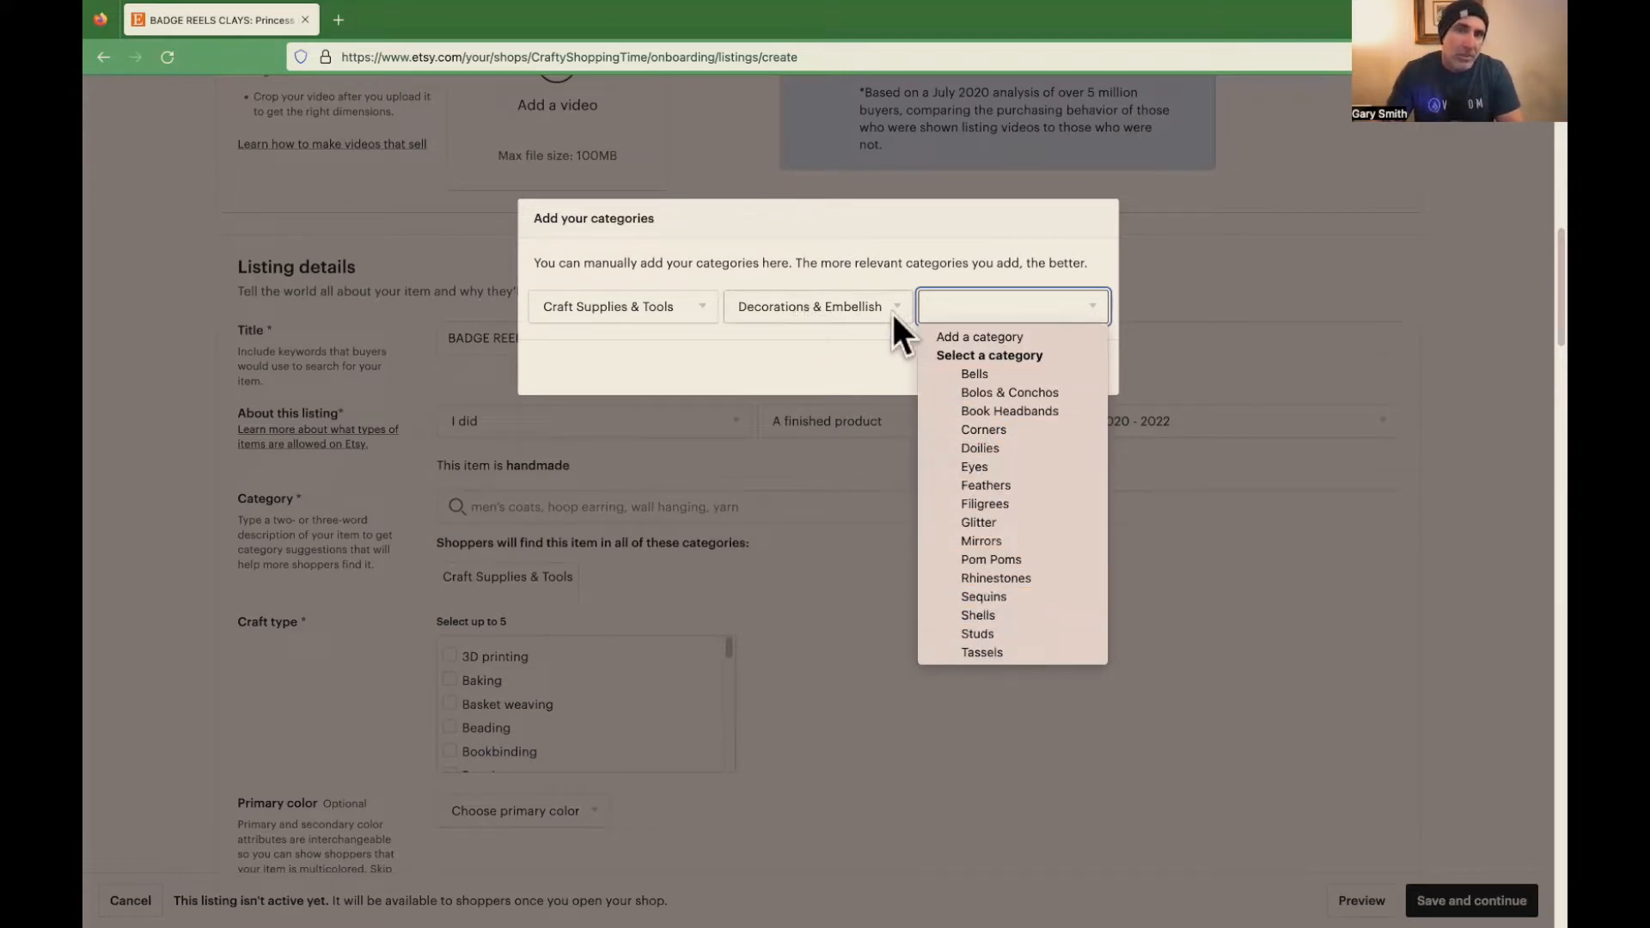
pyautogui.click(1143, 280)
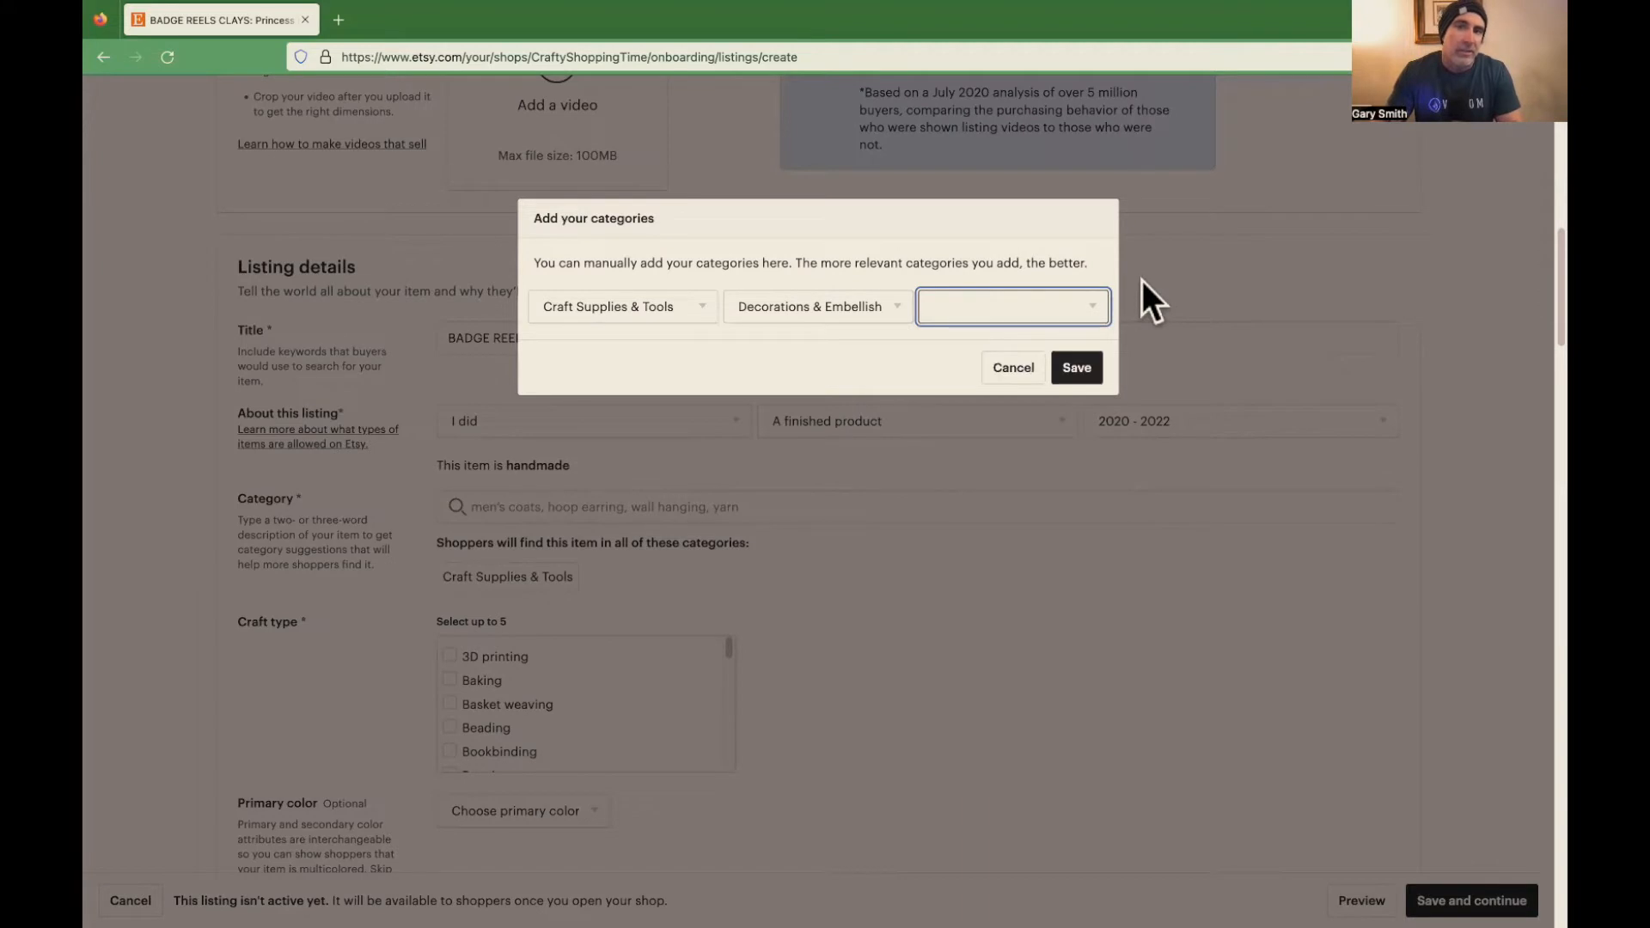
pyautogui.click(1077, 366)
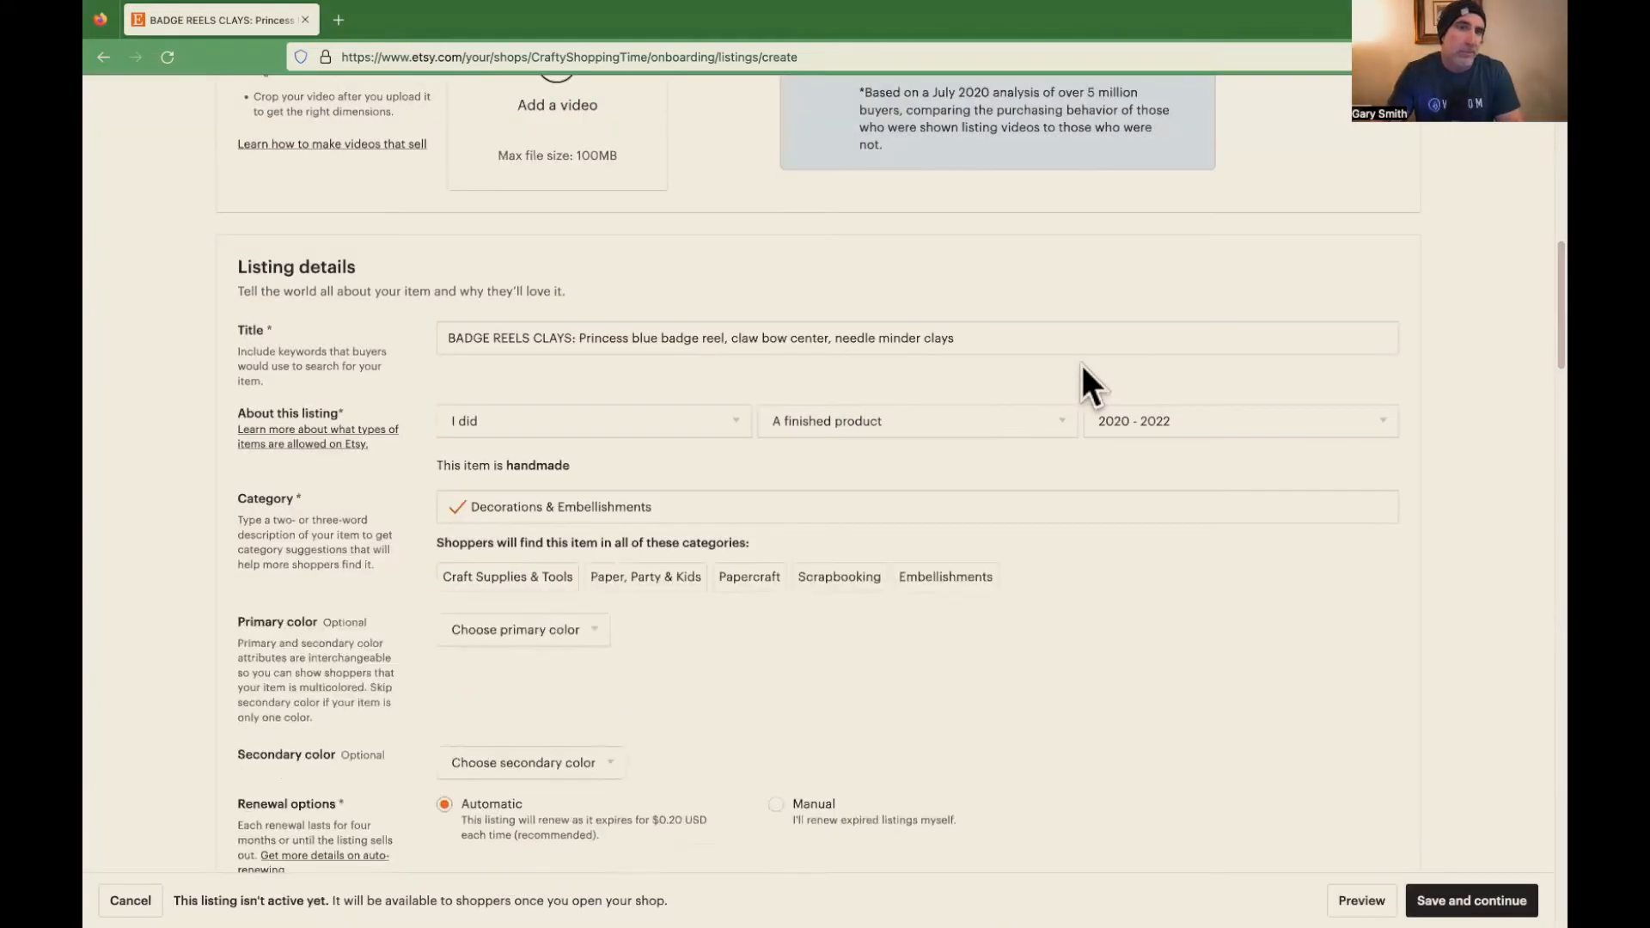
# - Set the listing's primary color to Beige and check the secondary color options without choosing one
pyautogui.scroll(-2, 1065, 616)
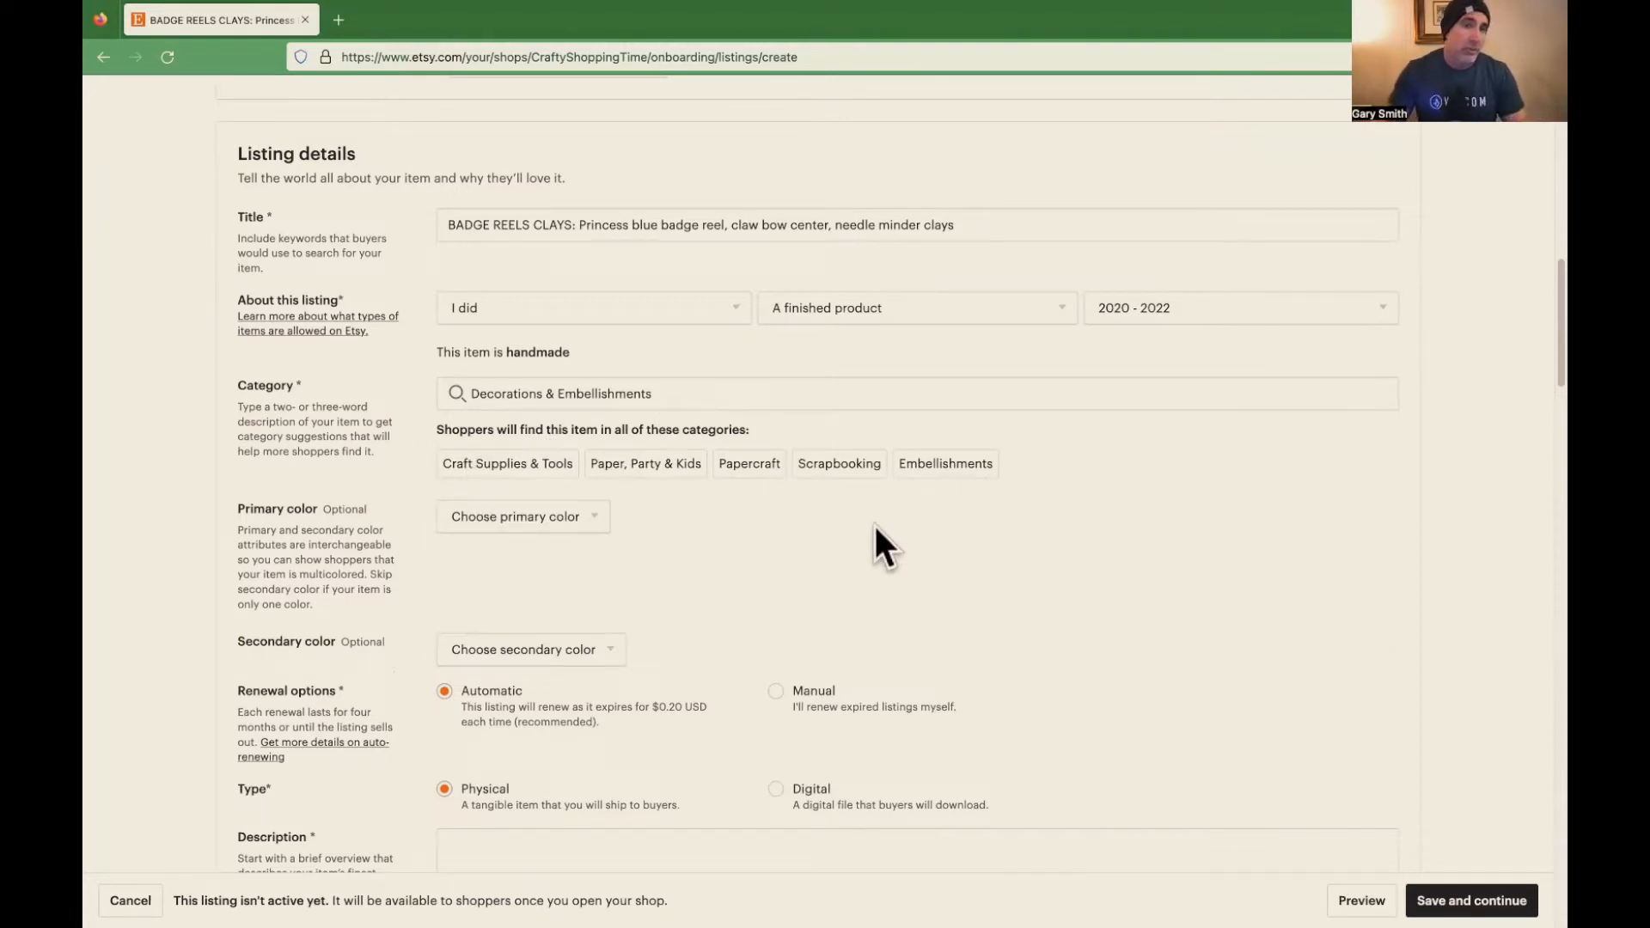
pyautogui.scroll(-2, 873, 542)
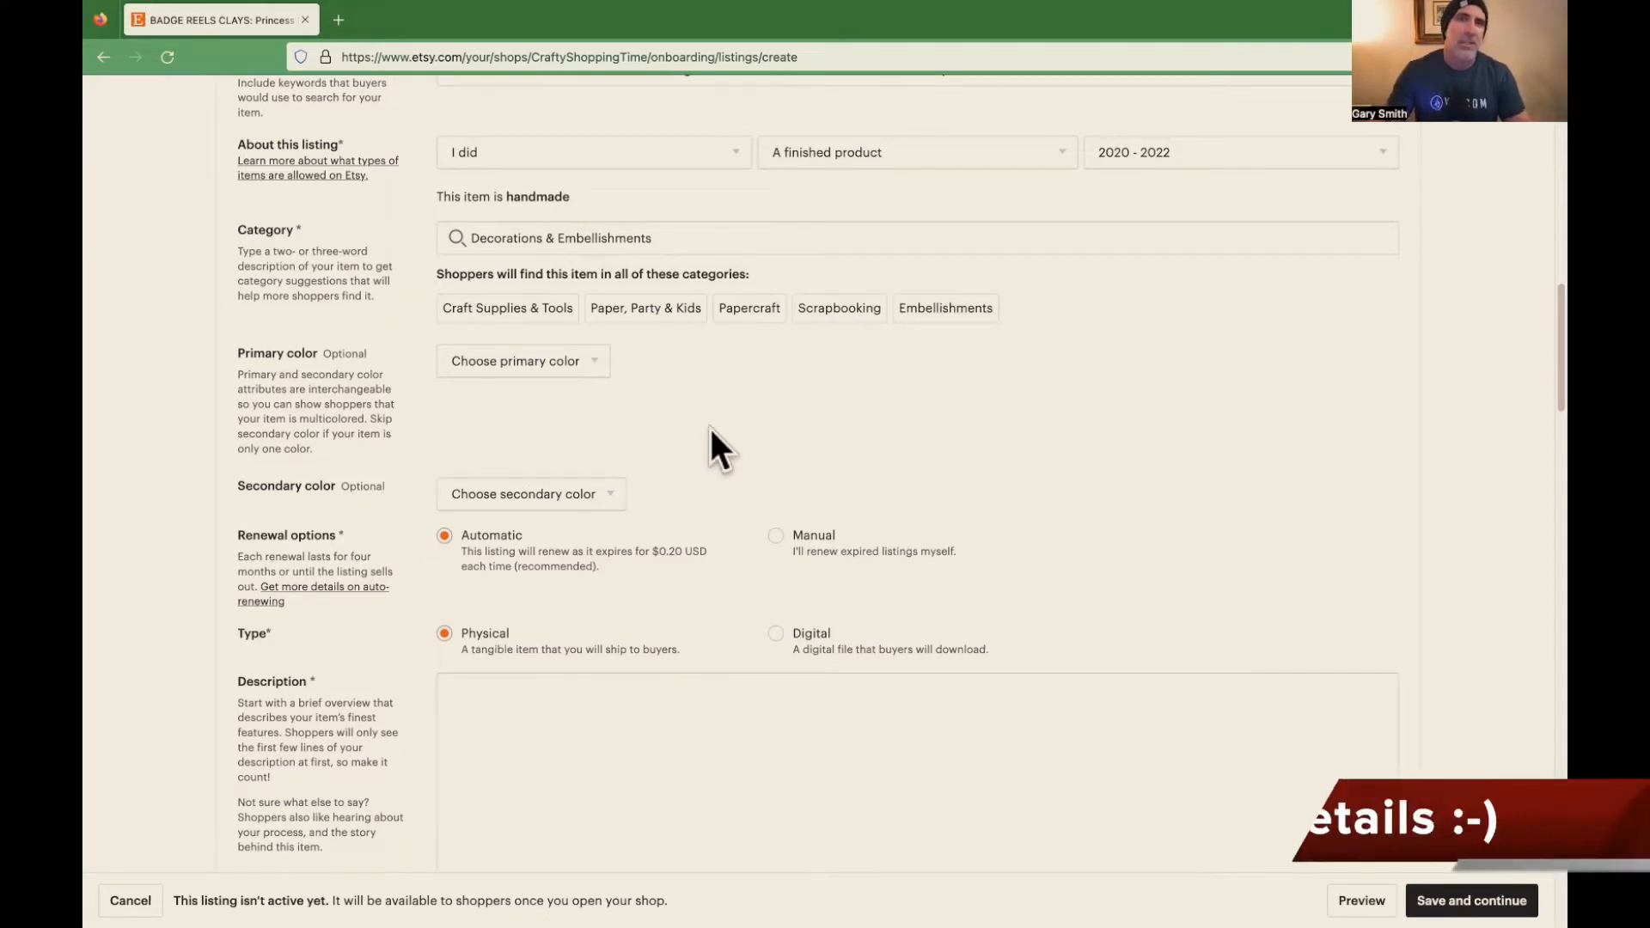
pyautogui.click(601, 363)
pyautogui.click(528, 393)
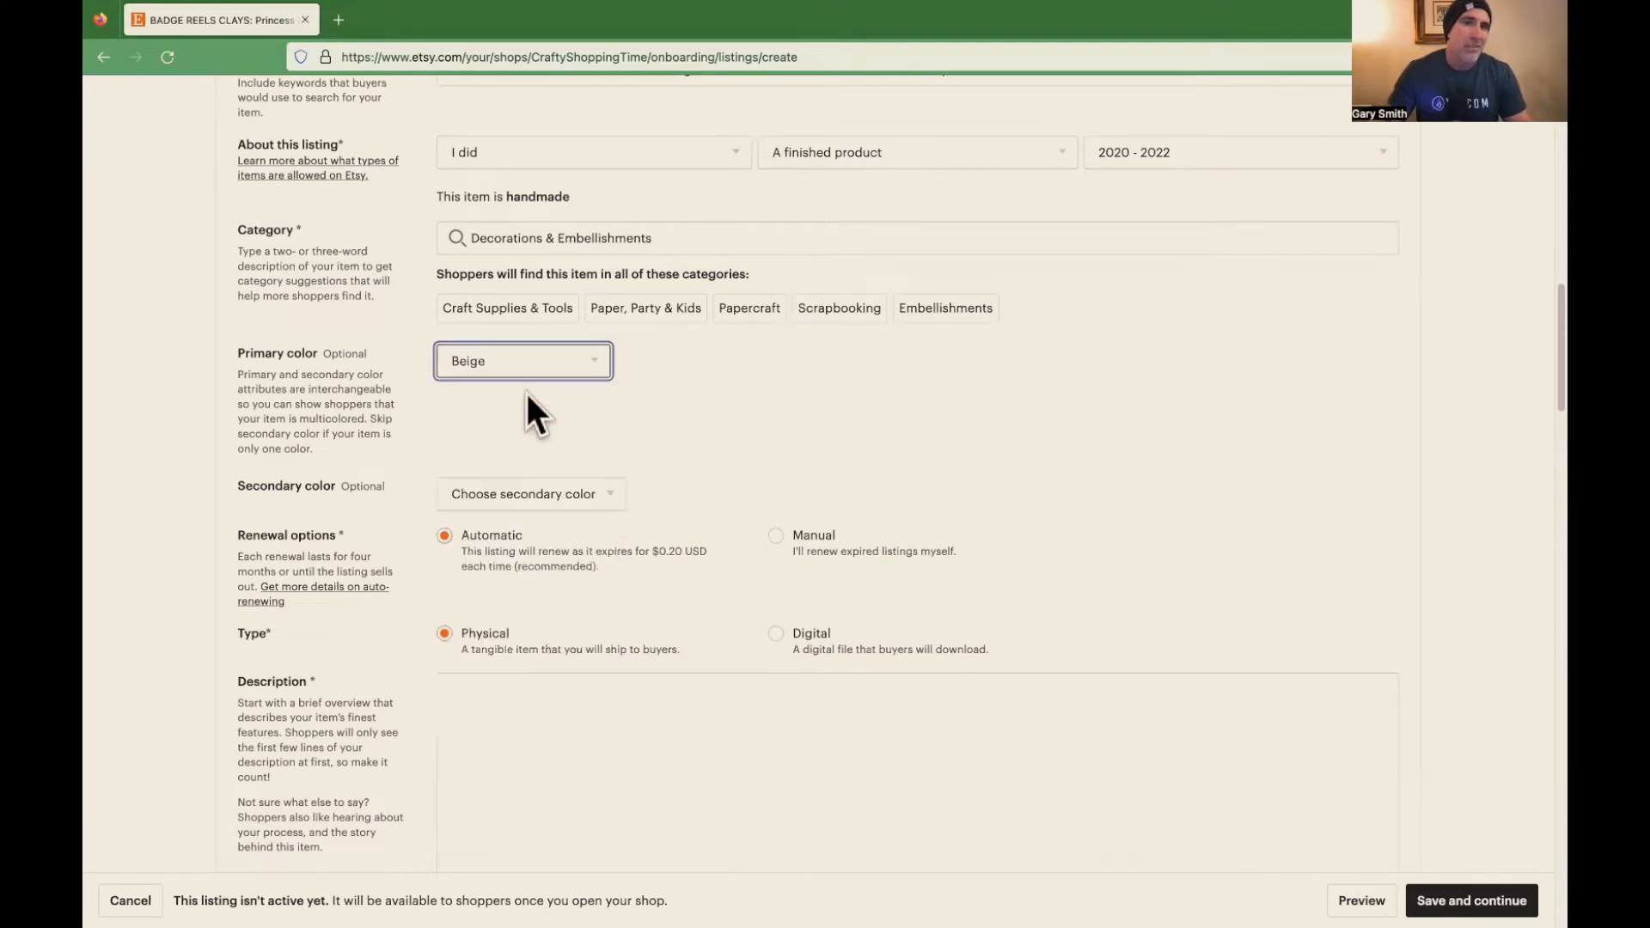
pyautogui.scroll(-1, 752, 473)
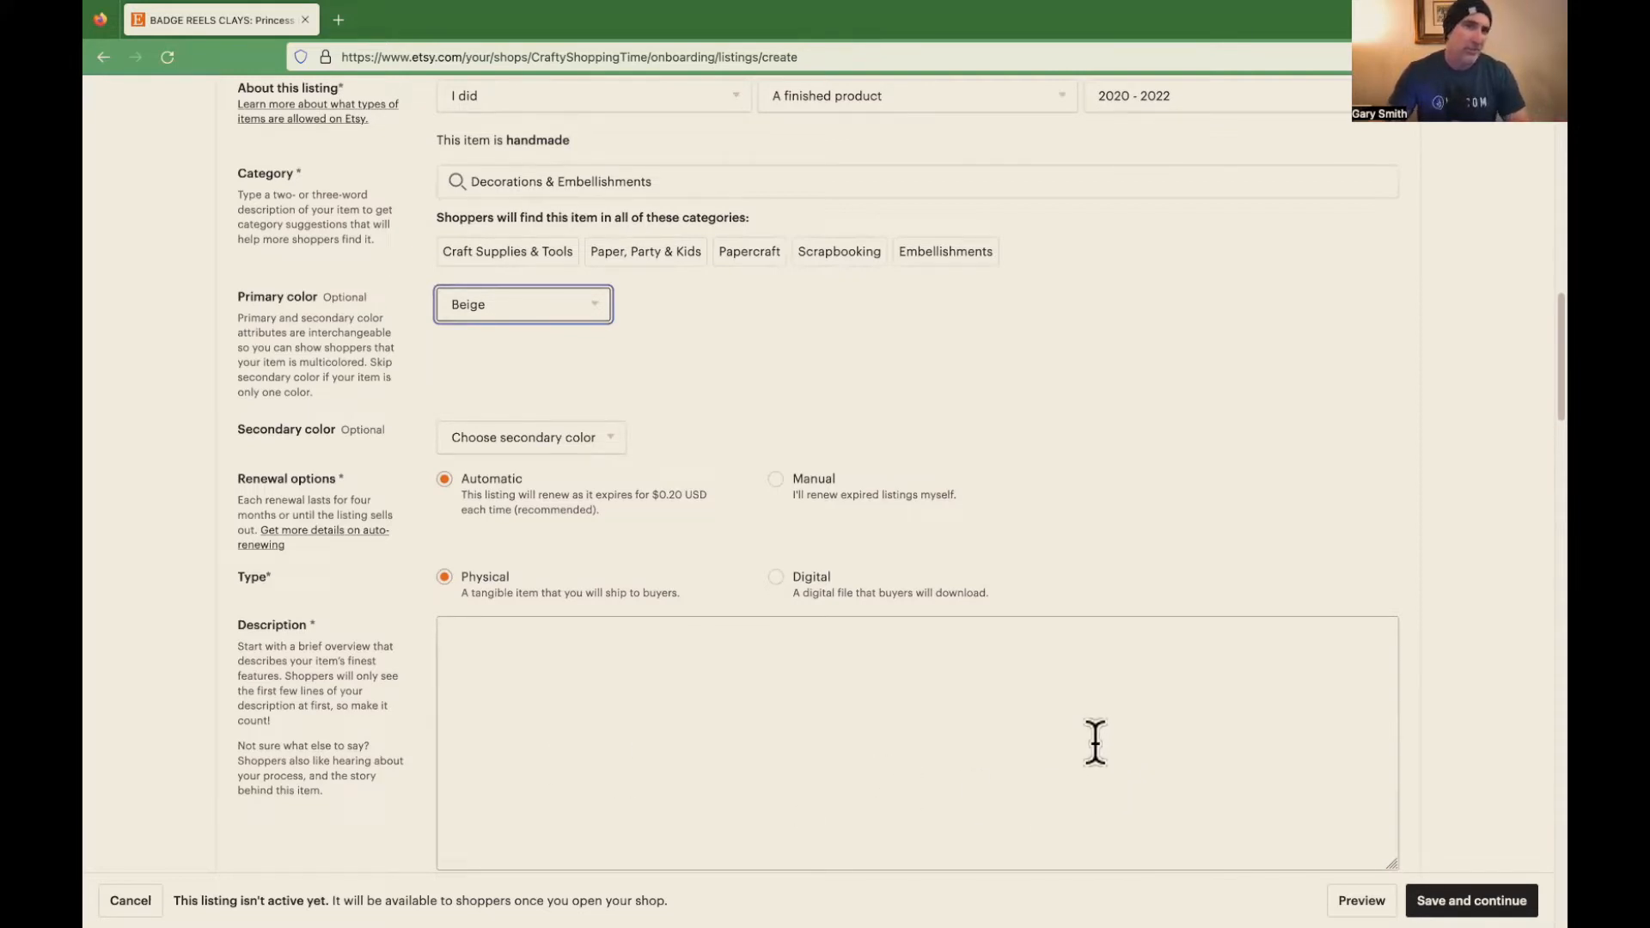
pyautogui.click(610, 443)
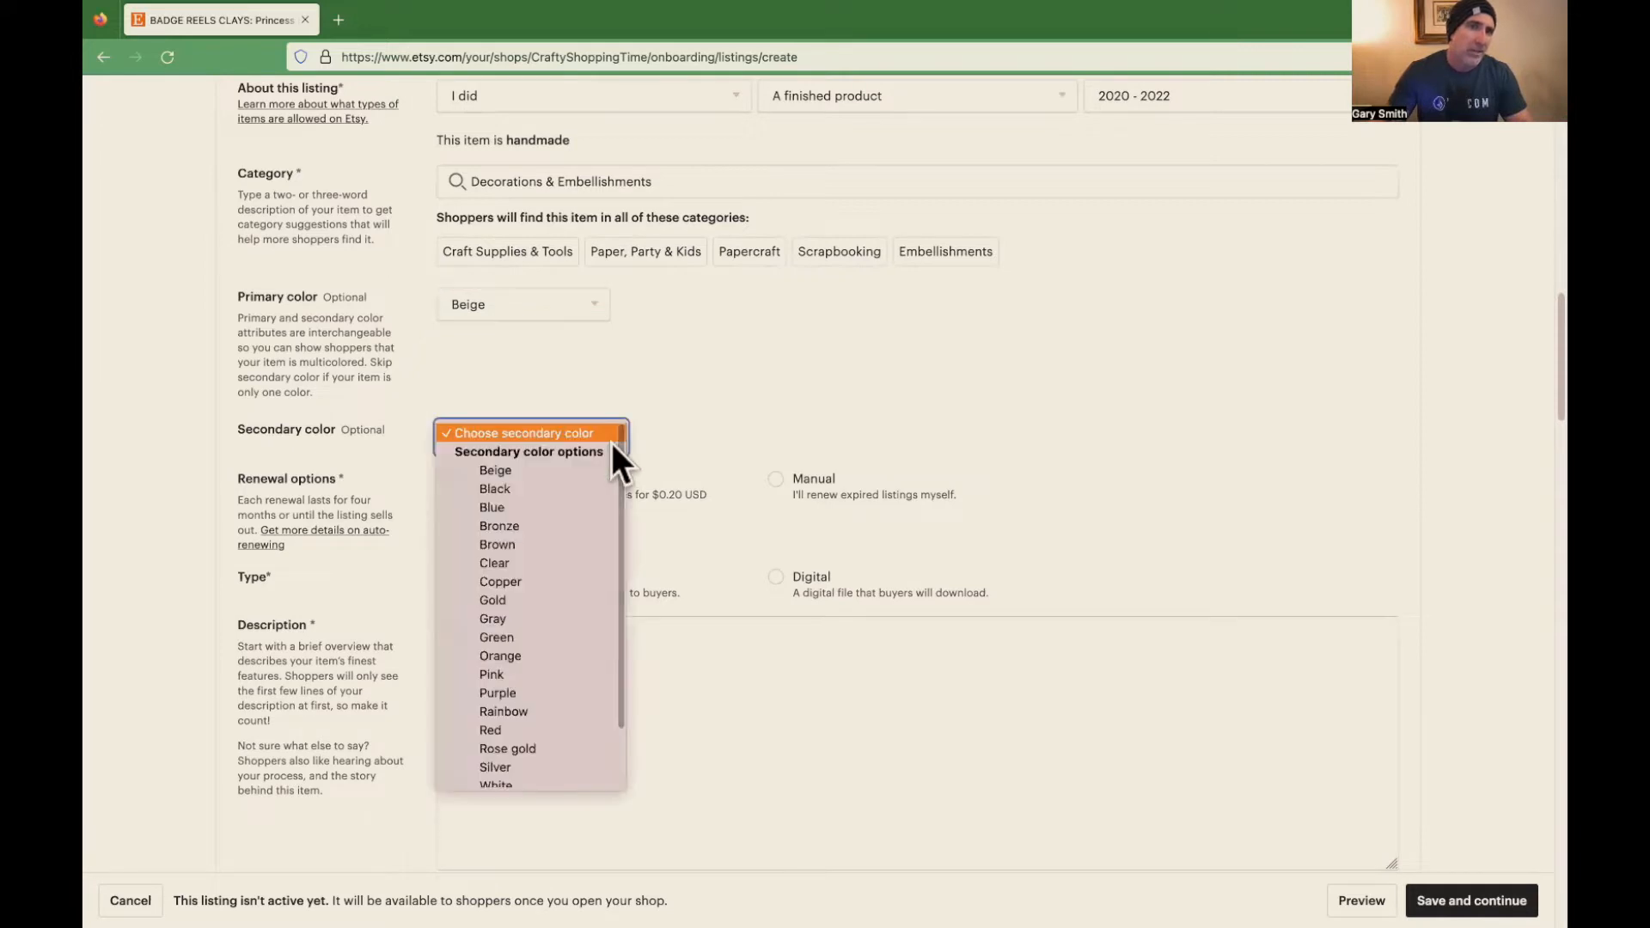
pyautogui.click(672, 375)
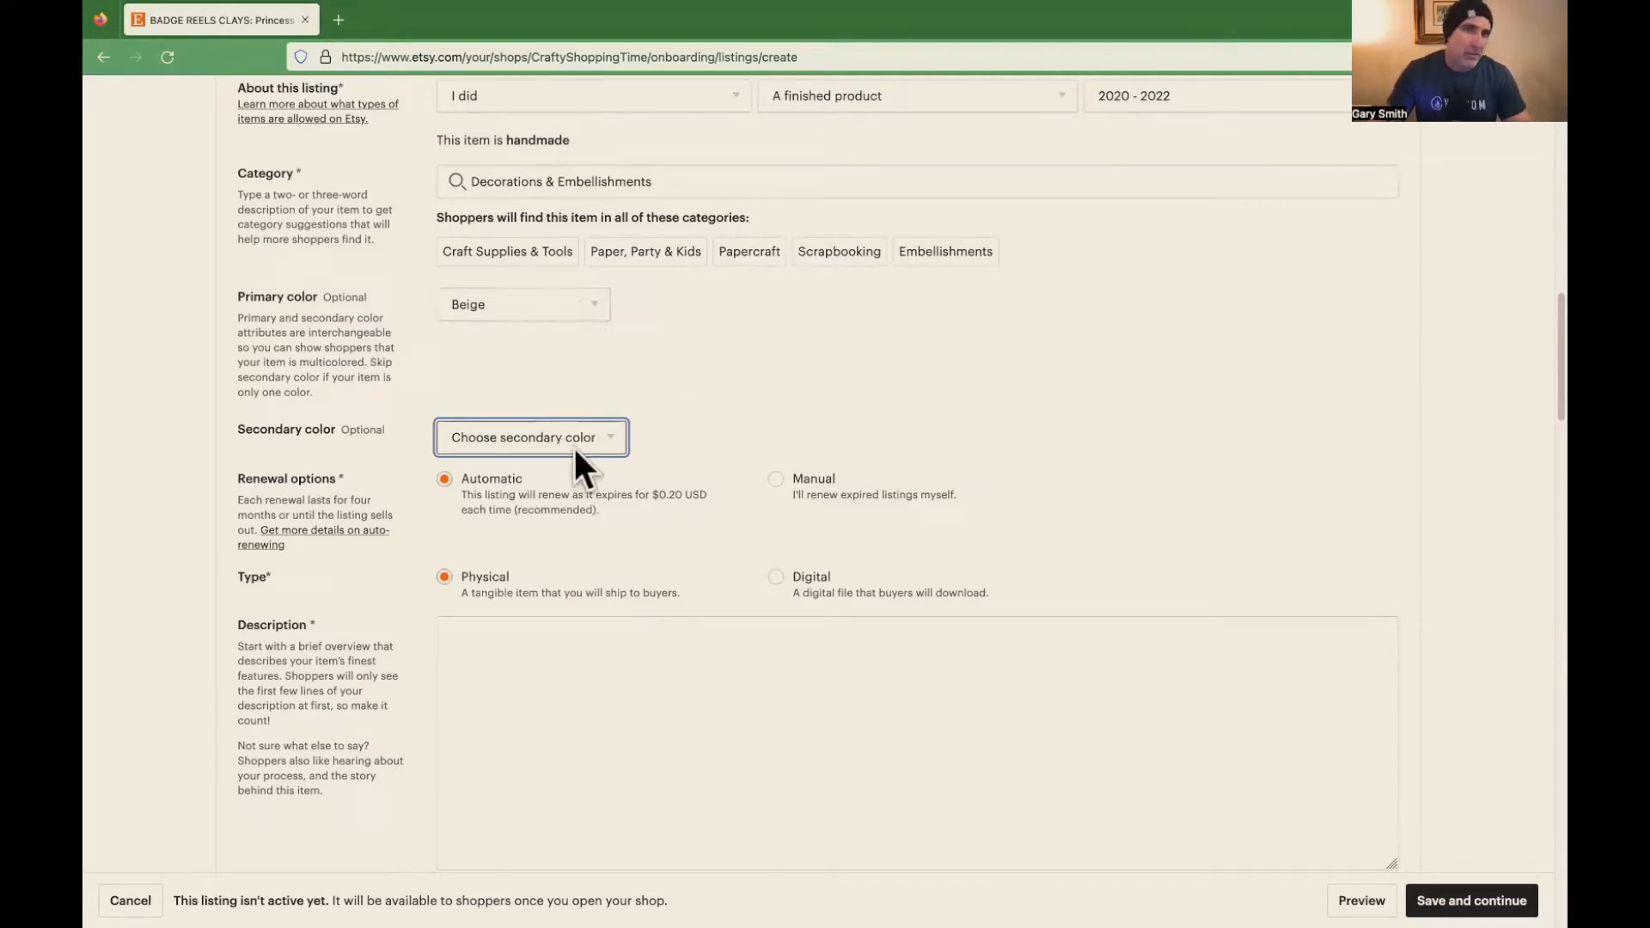
# - Try the Manual renewal option for the listing and return it to Automatic
pyautogui.scroll(-2, 709, 599)
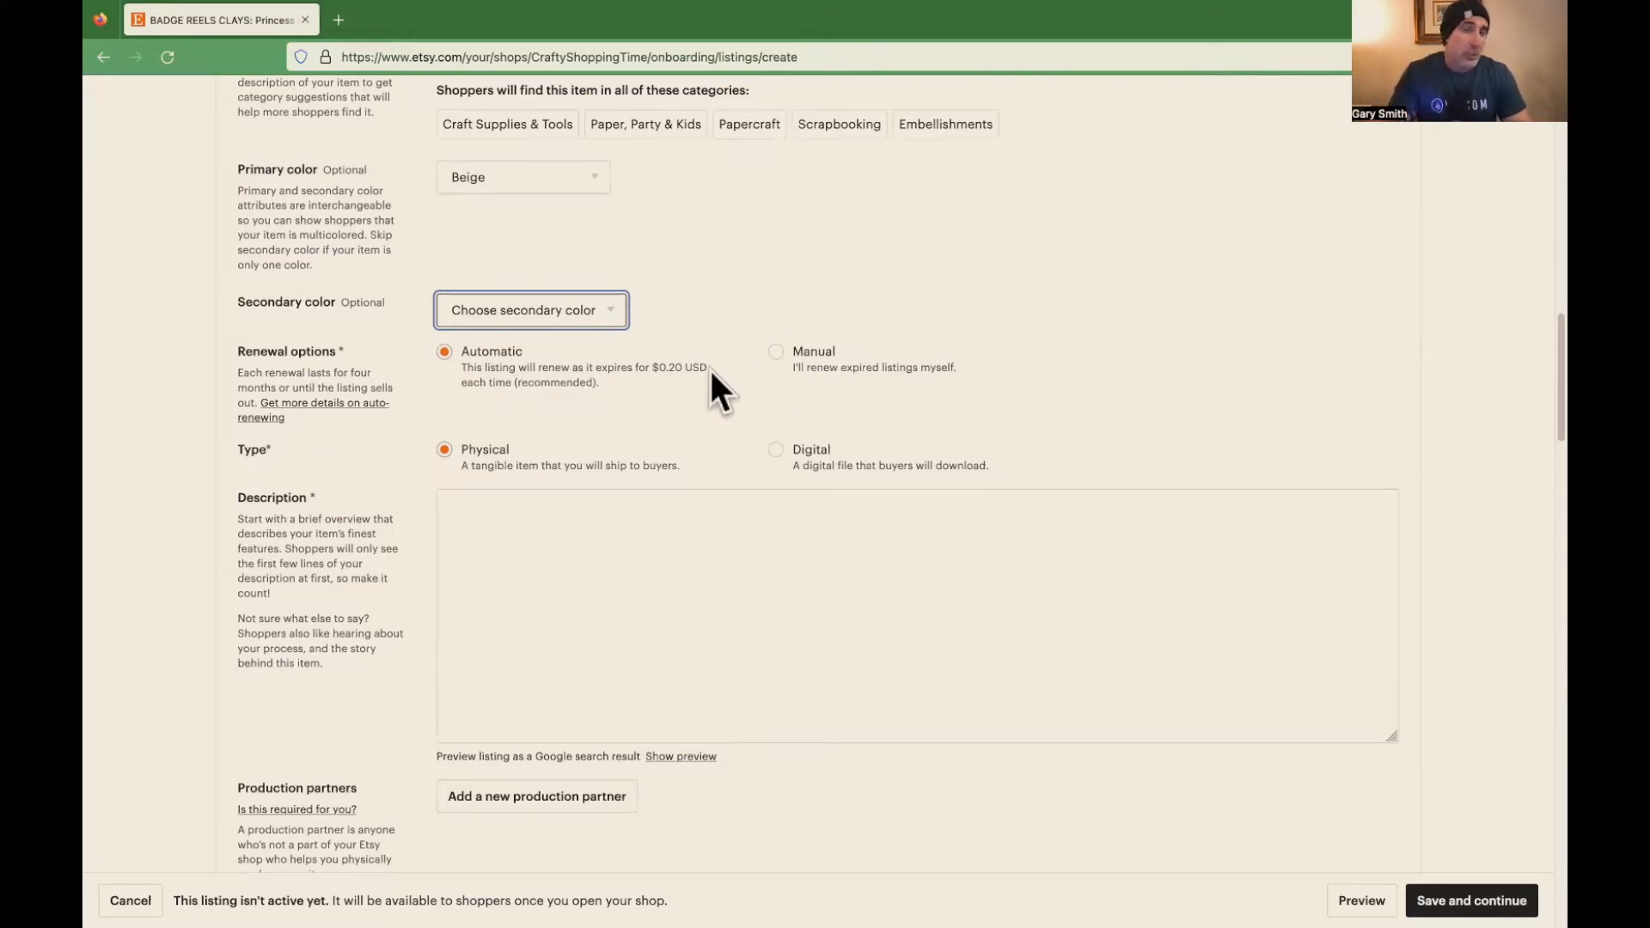
pyautogui.click(779, 354)
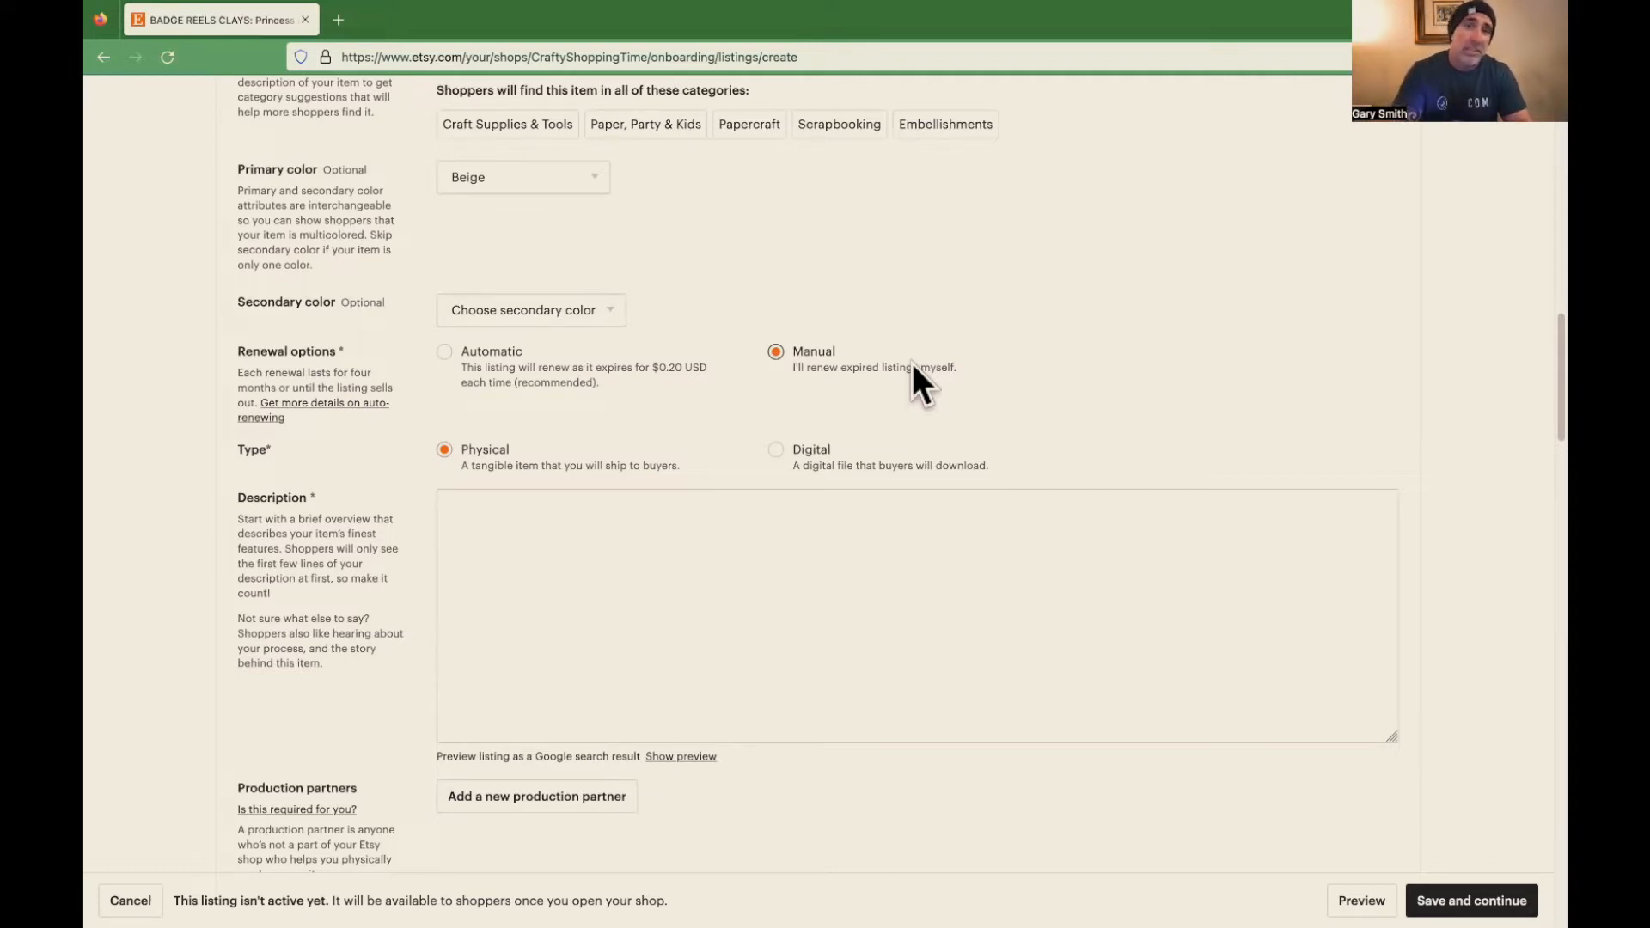
pyautogui.click(444, 351)
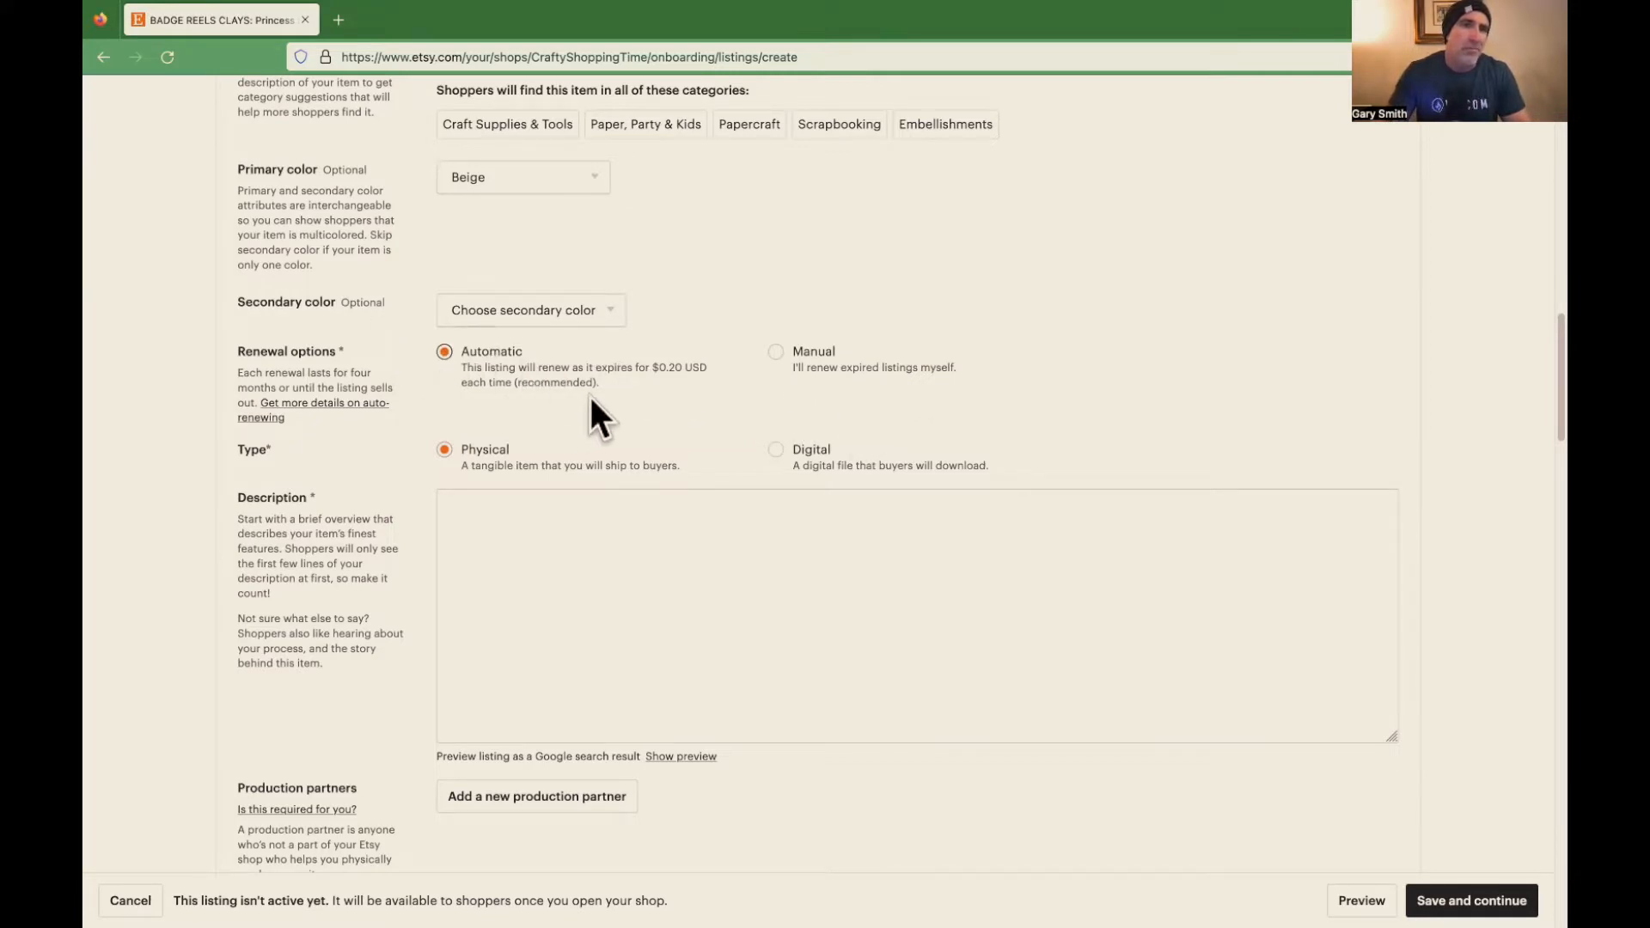
# - Review the listing's type, empty description, category and title as a basis for the description wording
pyautogui.scroll(-2, 591, 397)
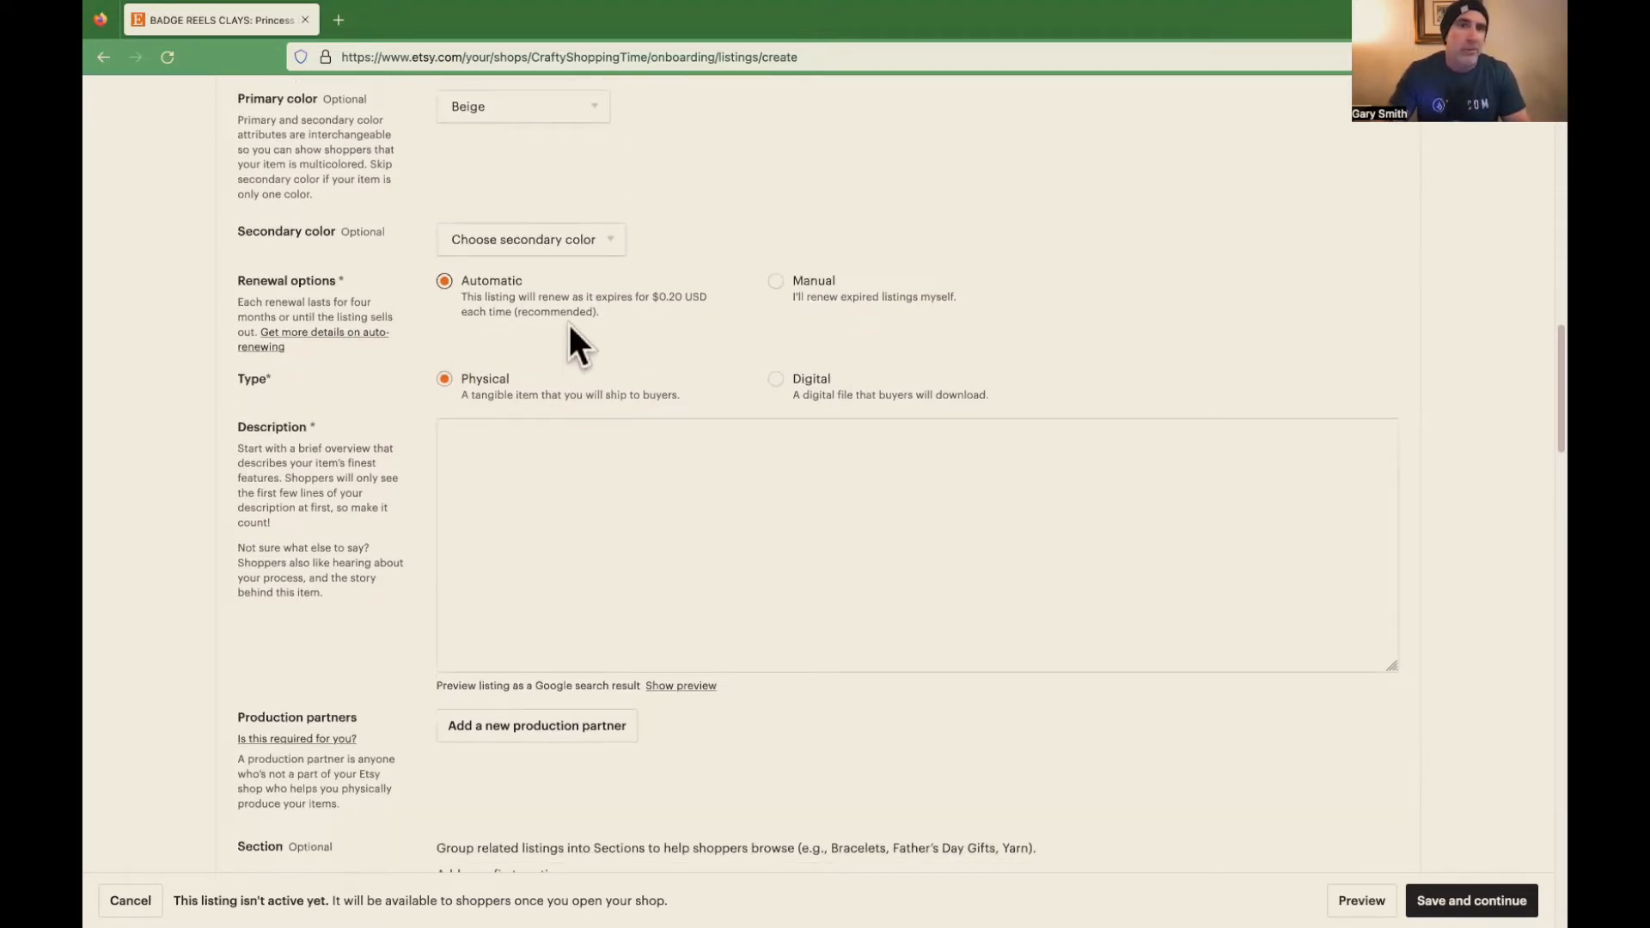
pyautogui.scroll(-2, 671, 354)
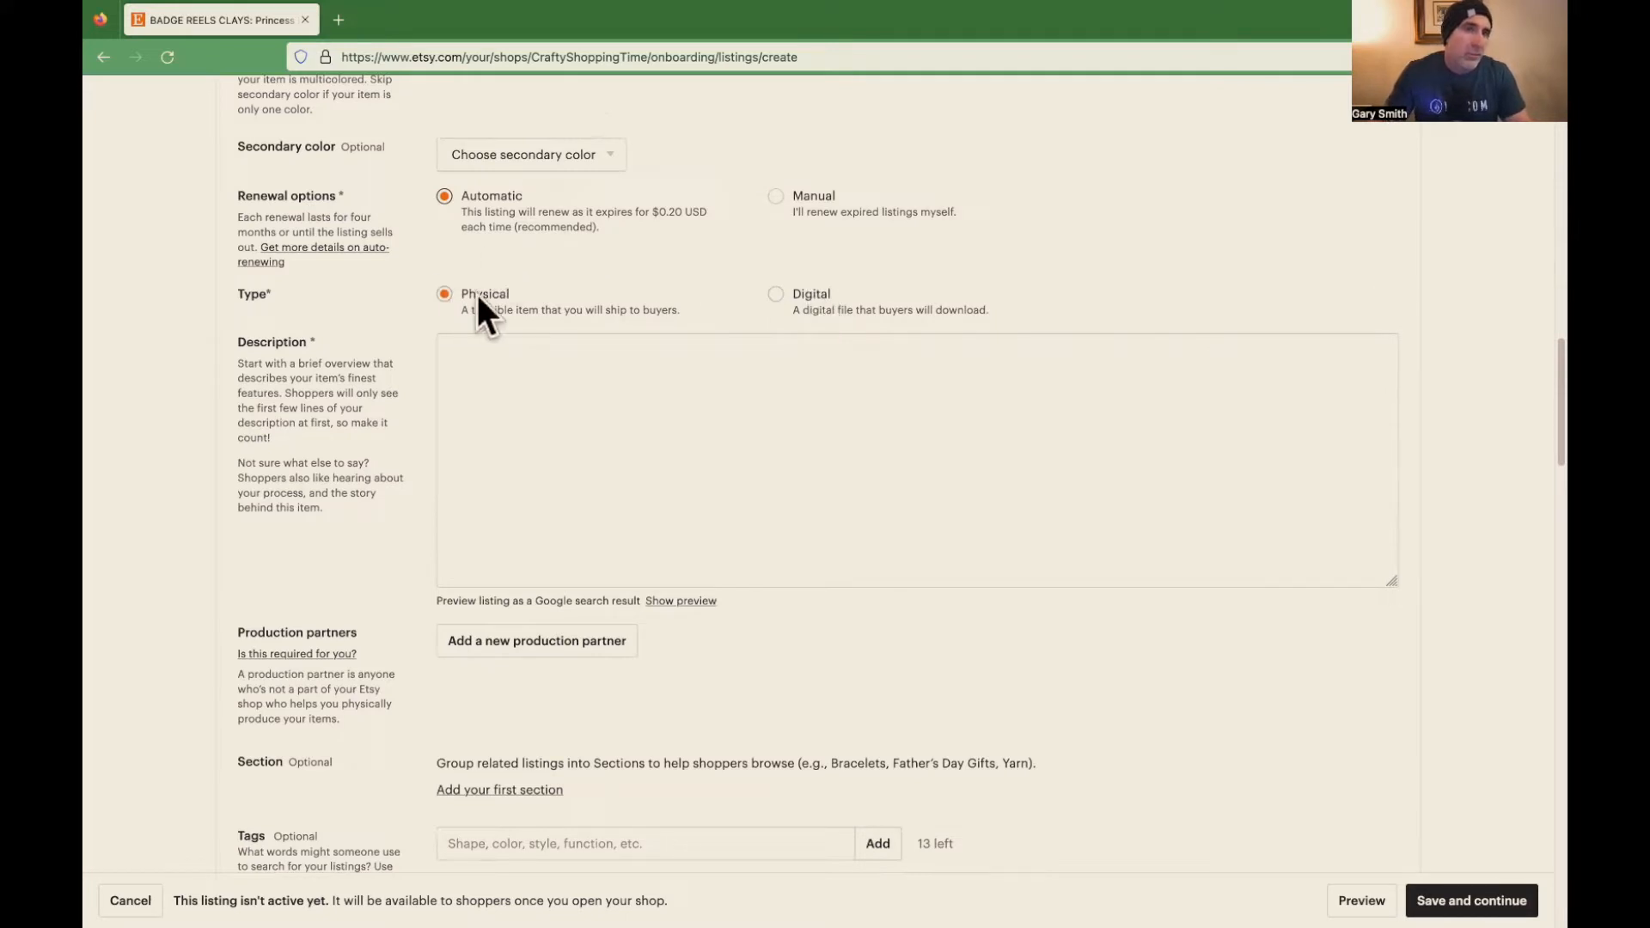
pyautogui.click(481, 357)
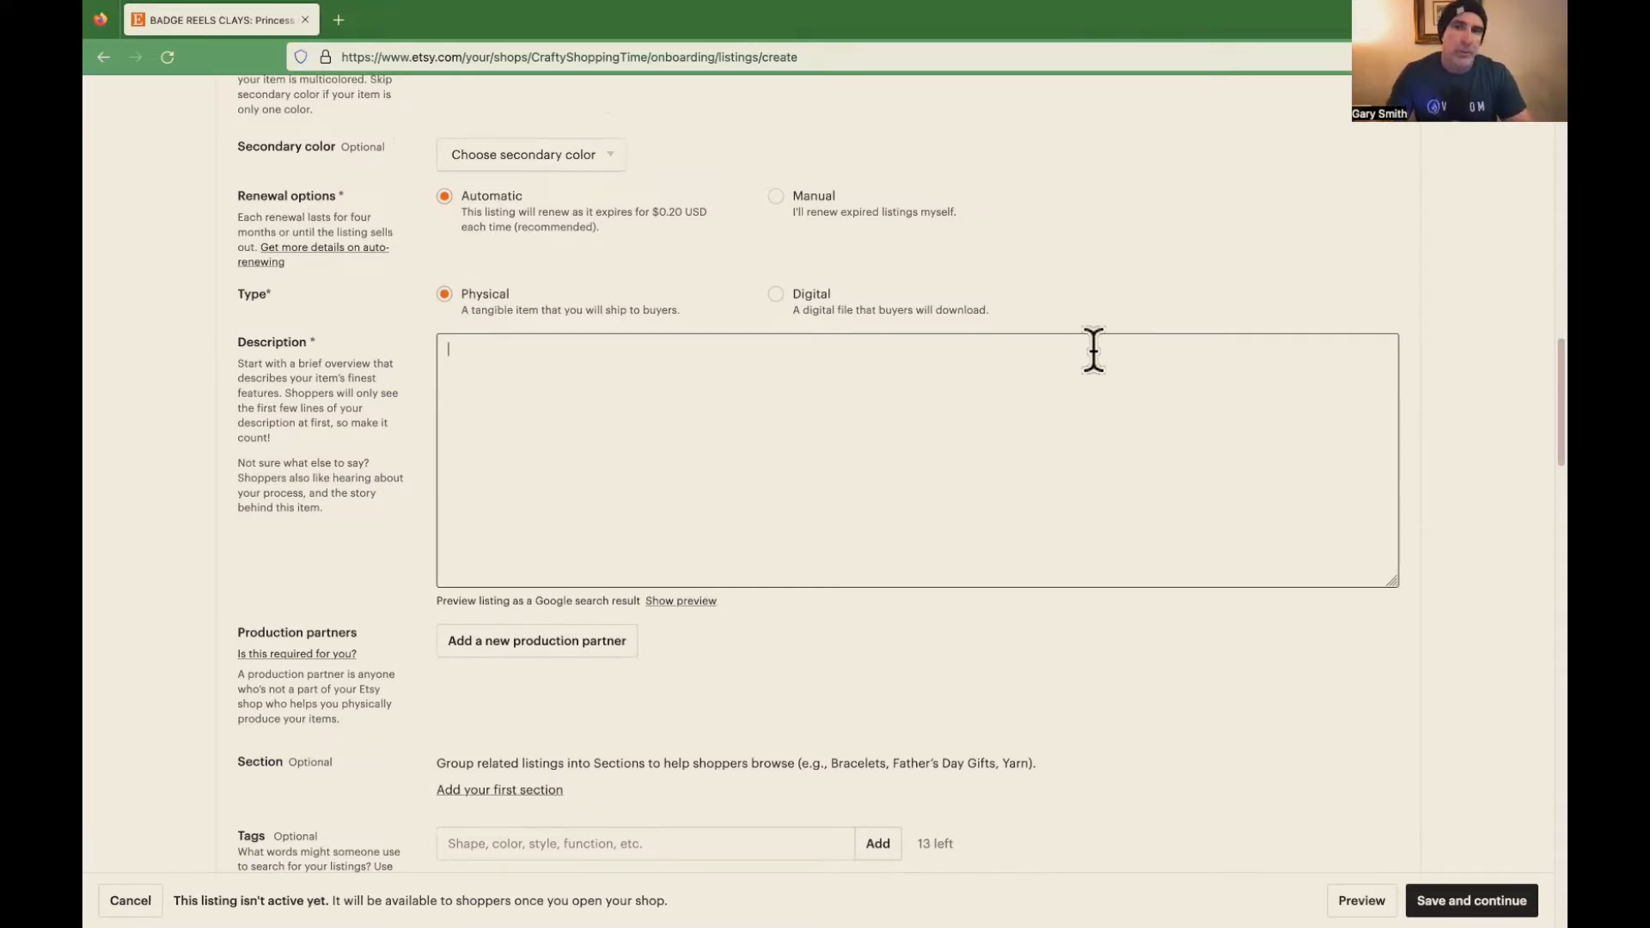
pyautogui.scroll(3, 1093, 351)
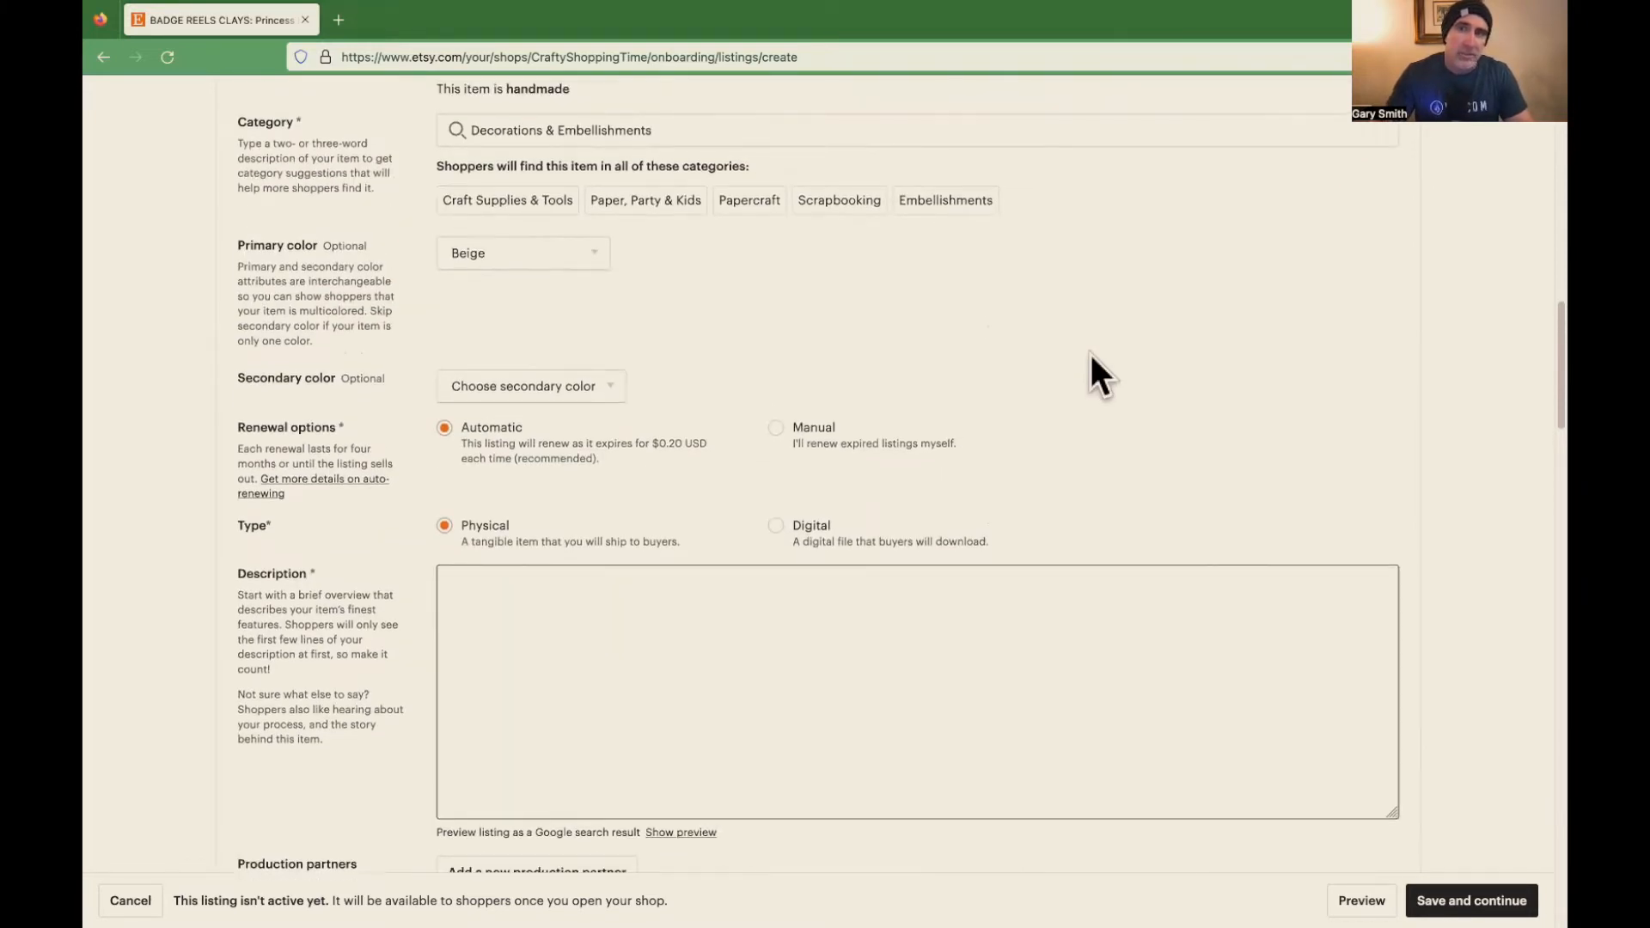
pyautogui.scroll(1, 1095, 363)
pyautogui.scroll(1, 940, 397)
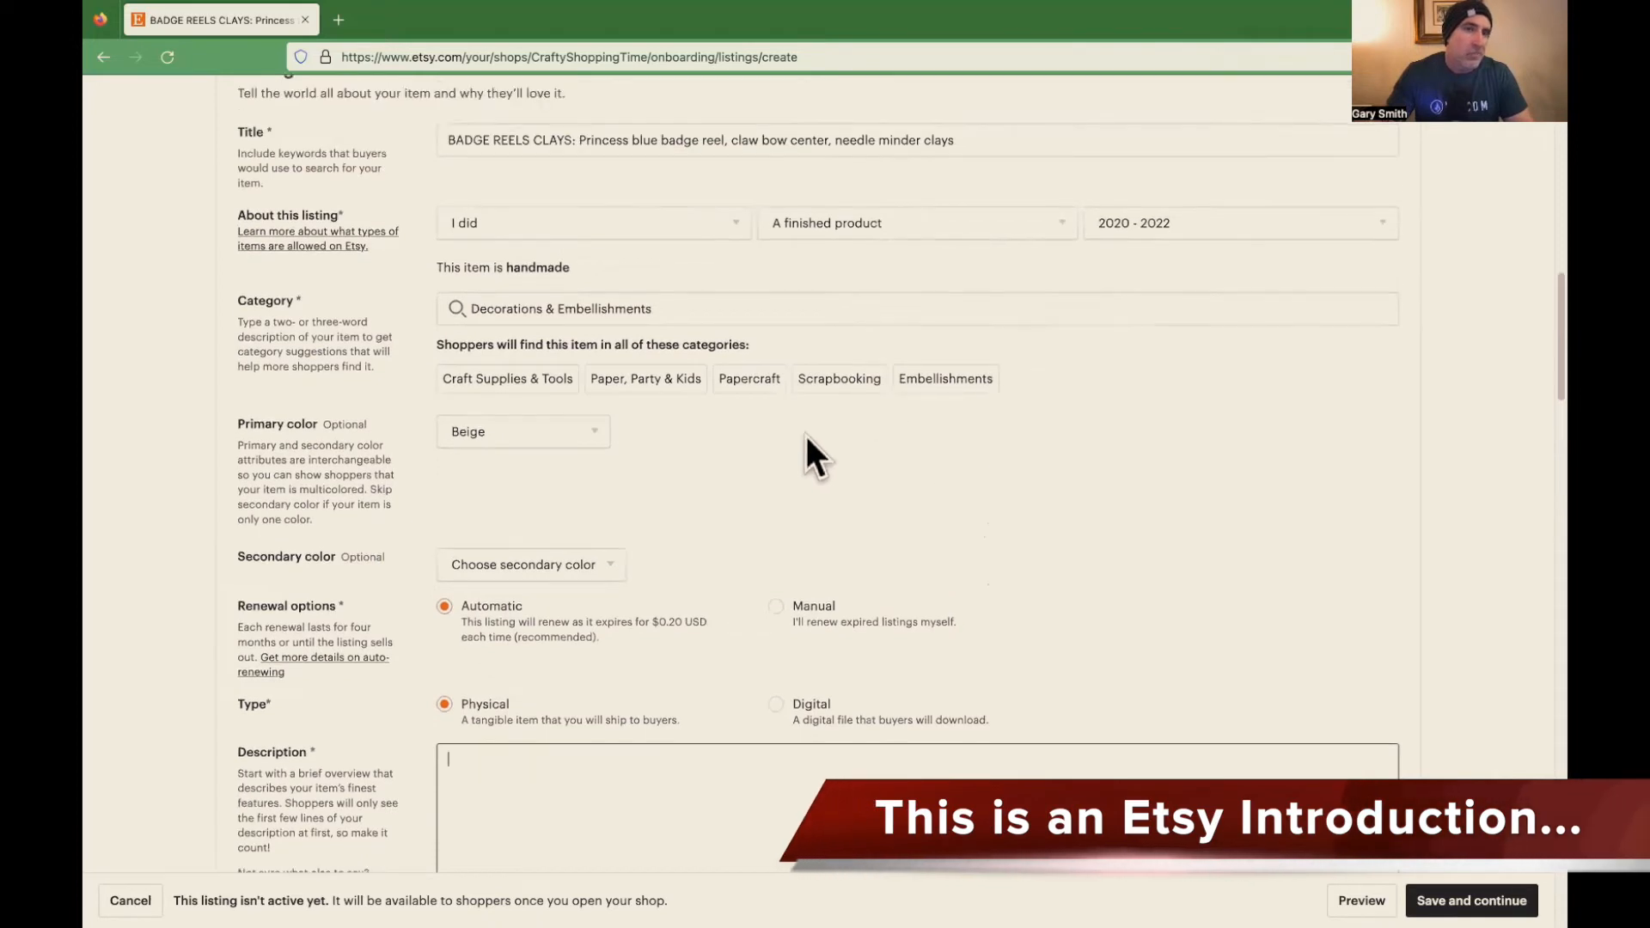
pyautogui.scroll(1, 499, 317)
pyautogui.scroll(1, 510, 317)
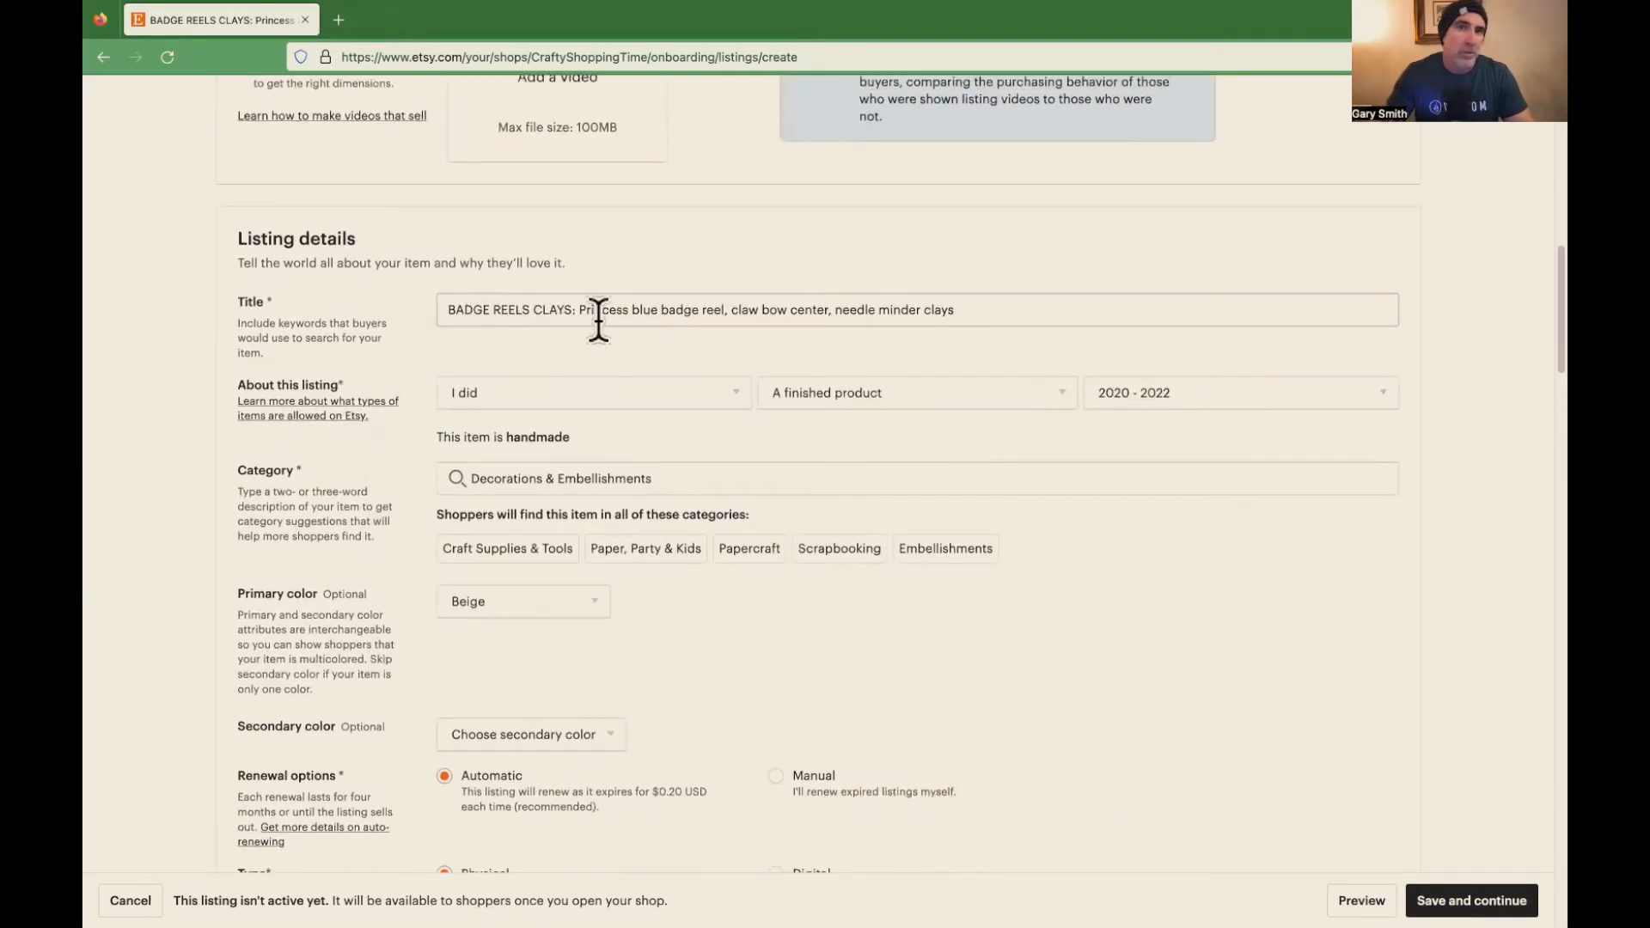
pyautogui.scroll(-1, 969, 483)
pyautogui.scroll(-3, 970, 495)
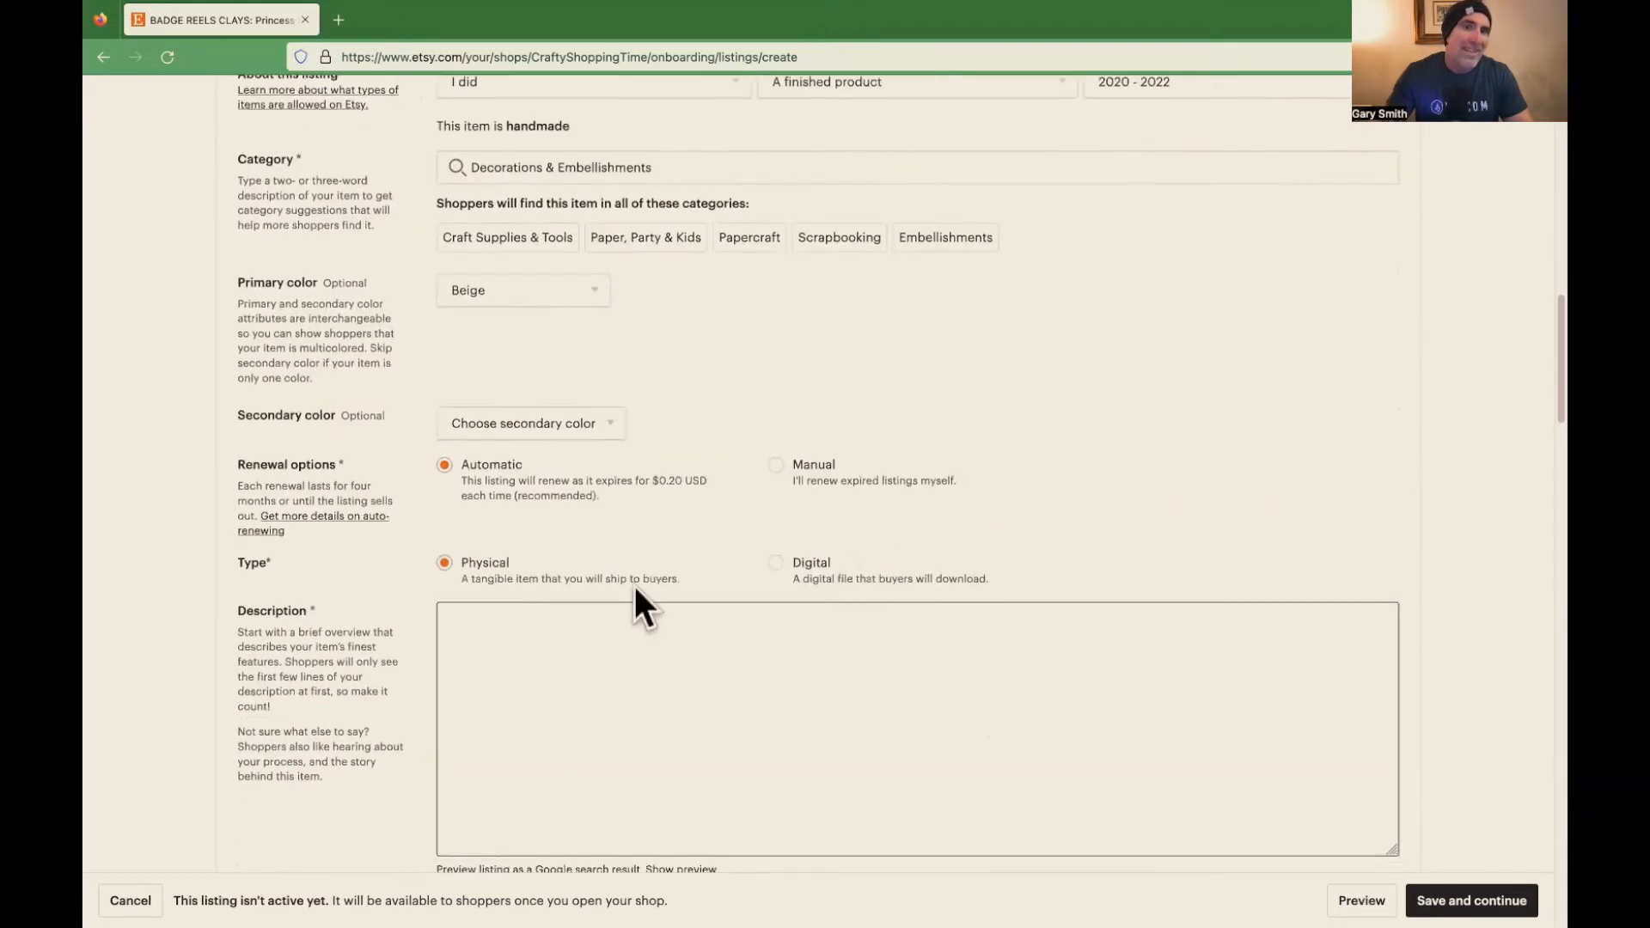
# - Begin the listing description with "This princess blue badge reel clays is perfect for DIY crafts,"
pyautogui.click(484, 628)
pyautogui.write('This')
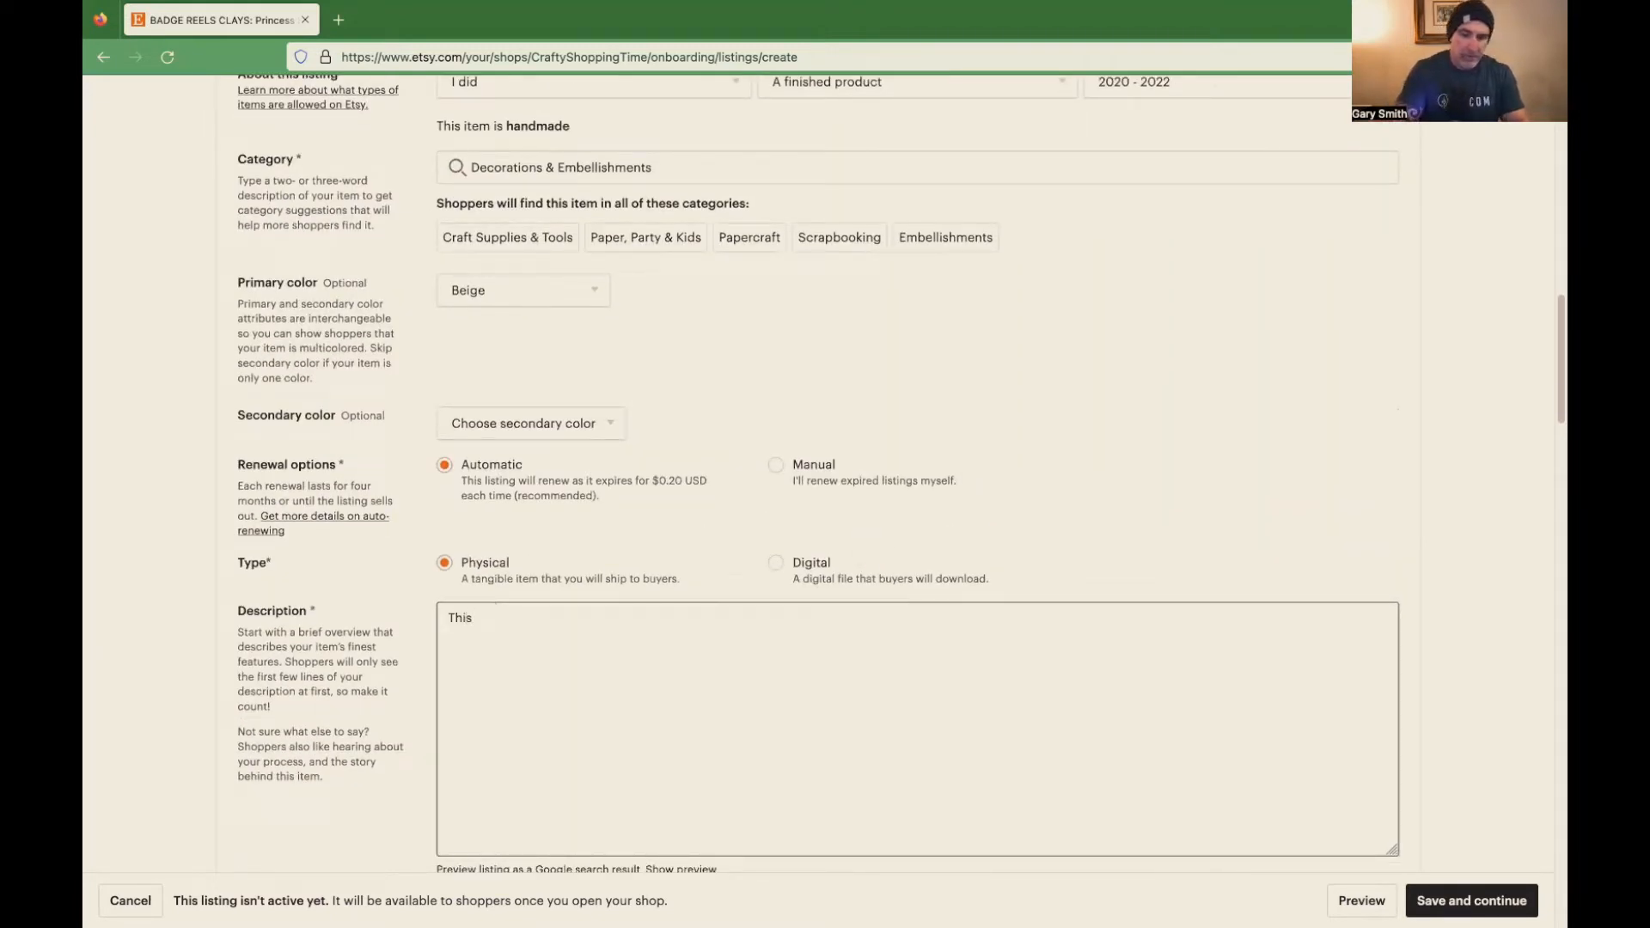
pyautogui.write(' princes')
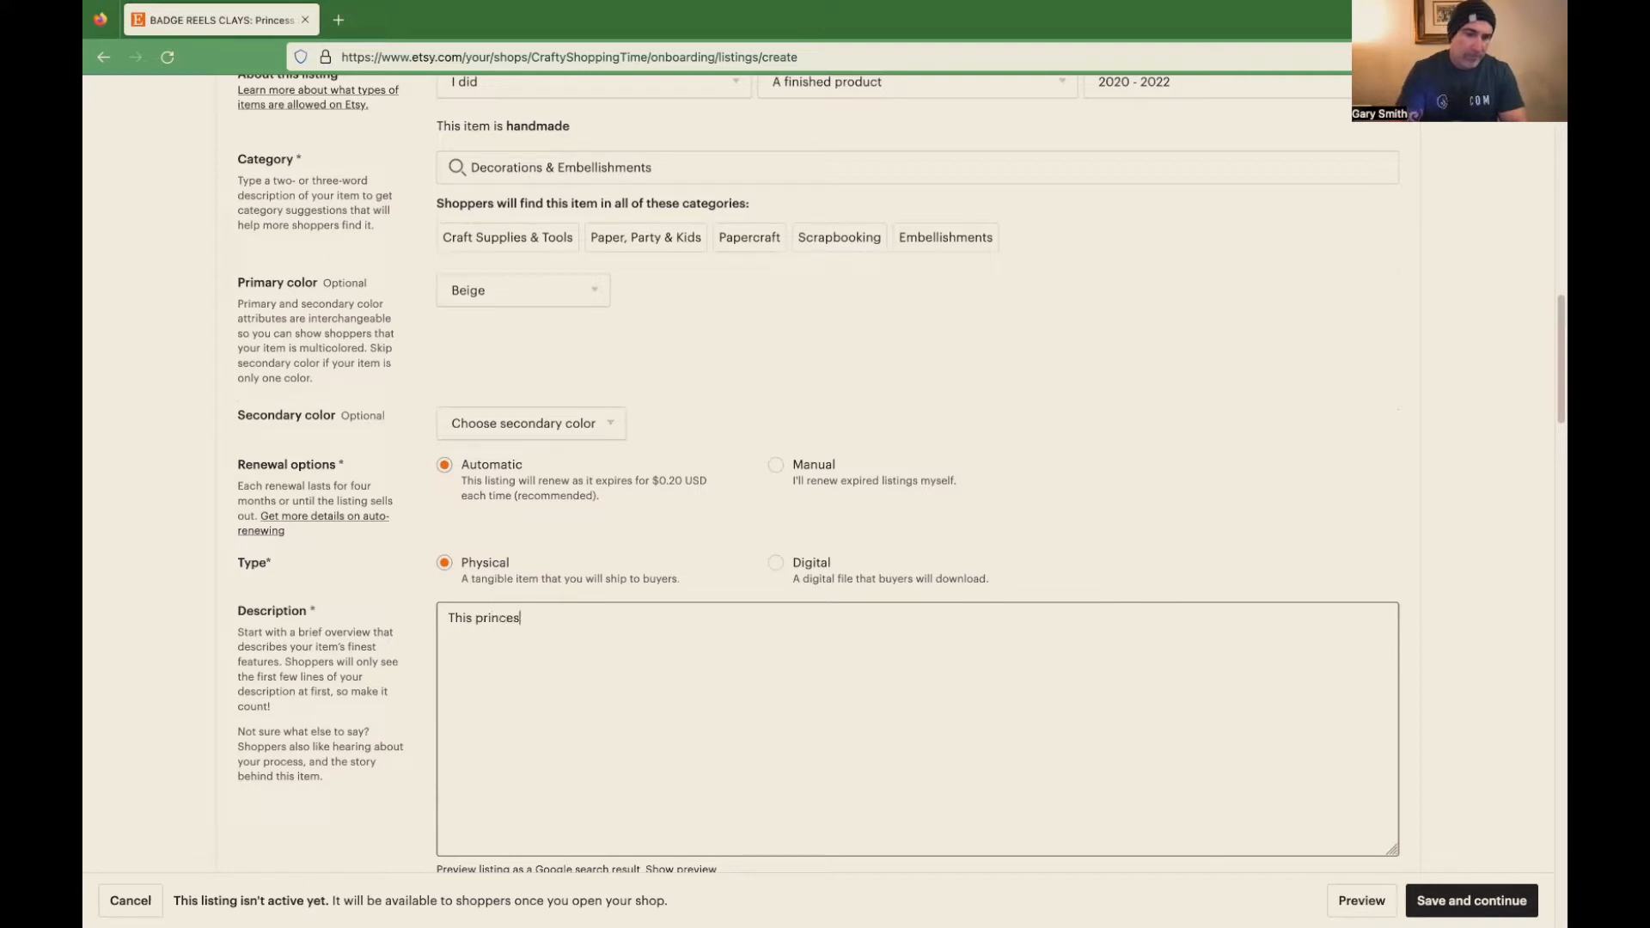
pyautogui.write('s blue badge reel clays')
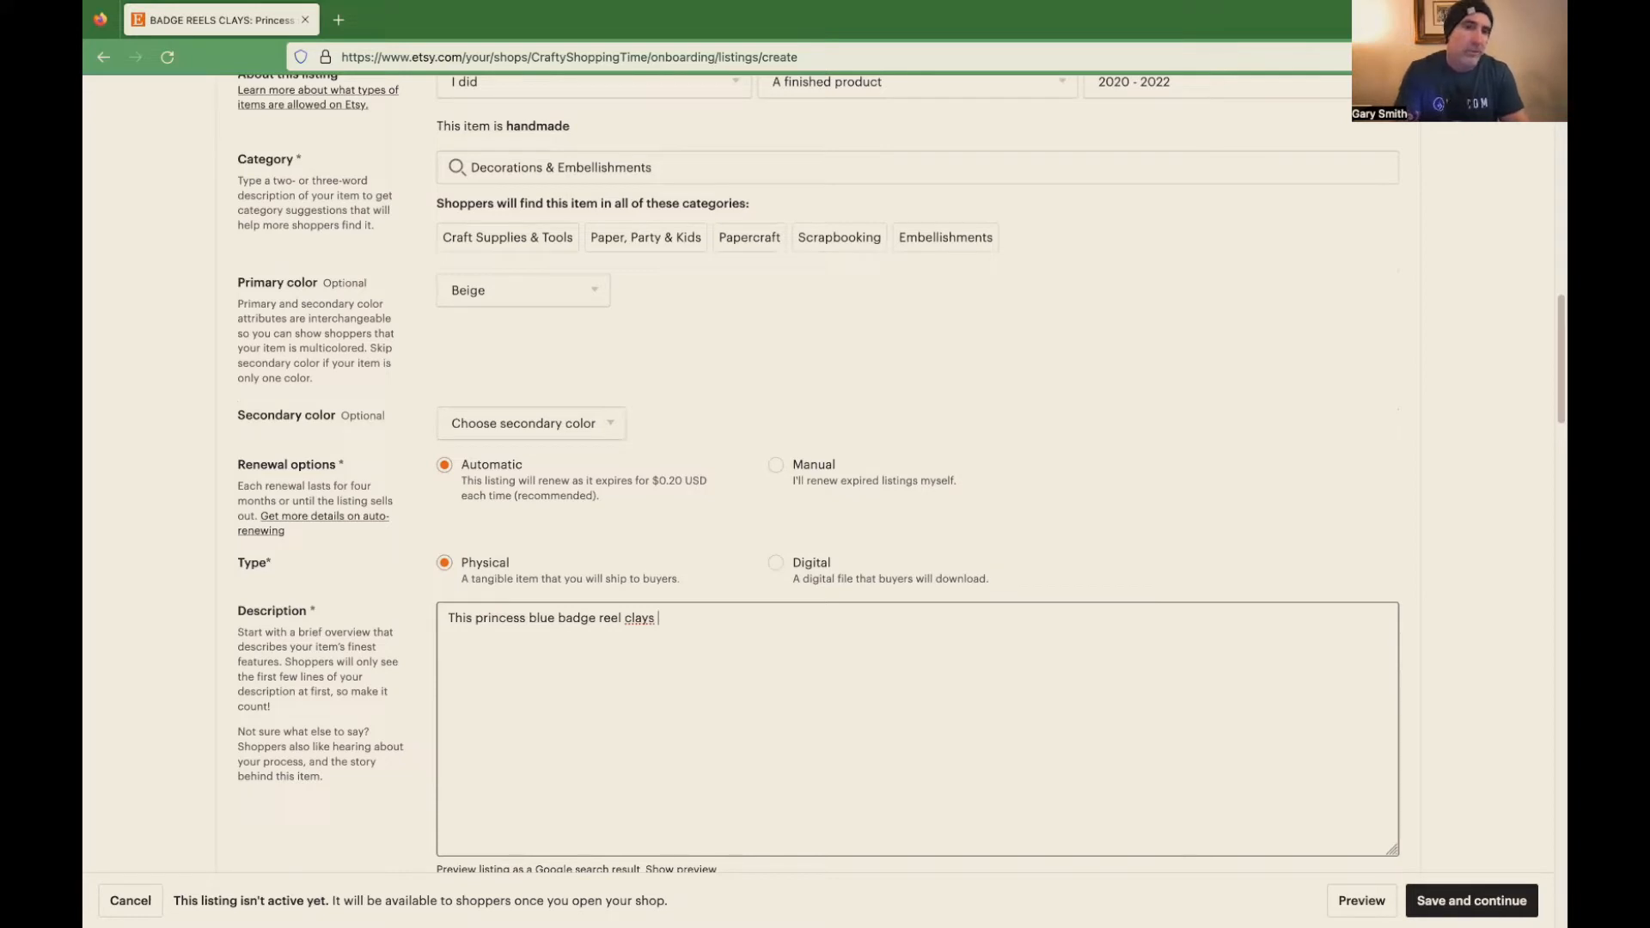
pyautogui.write('is ')
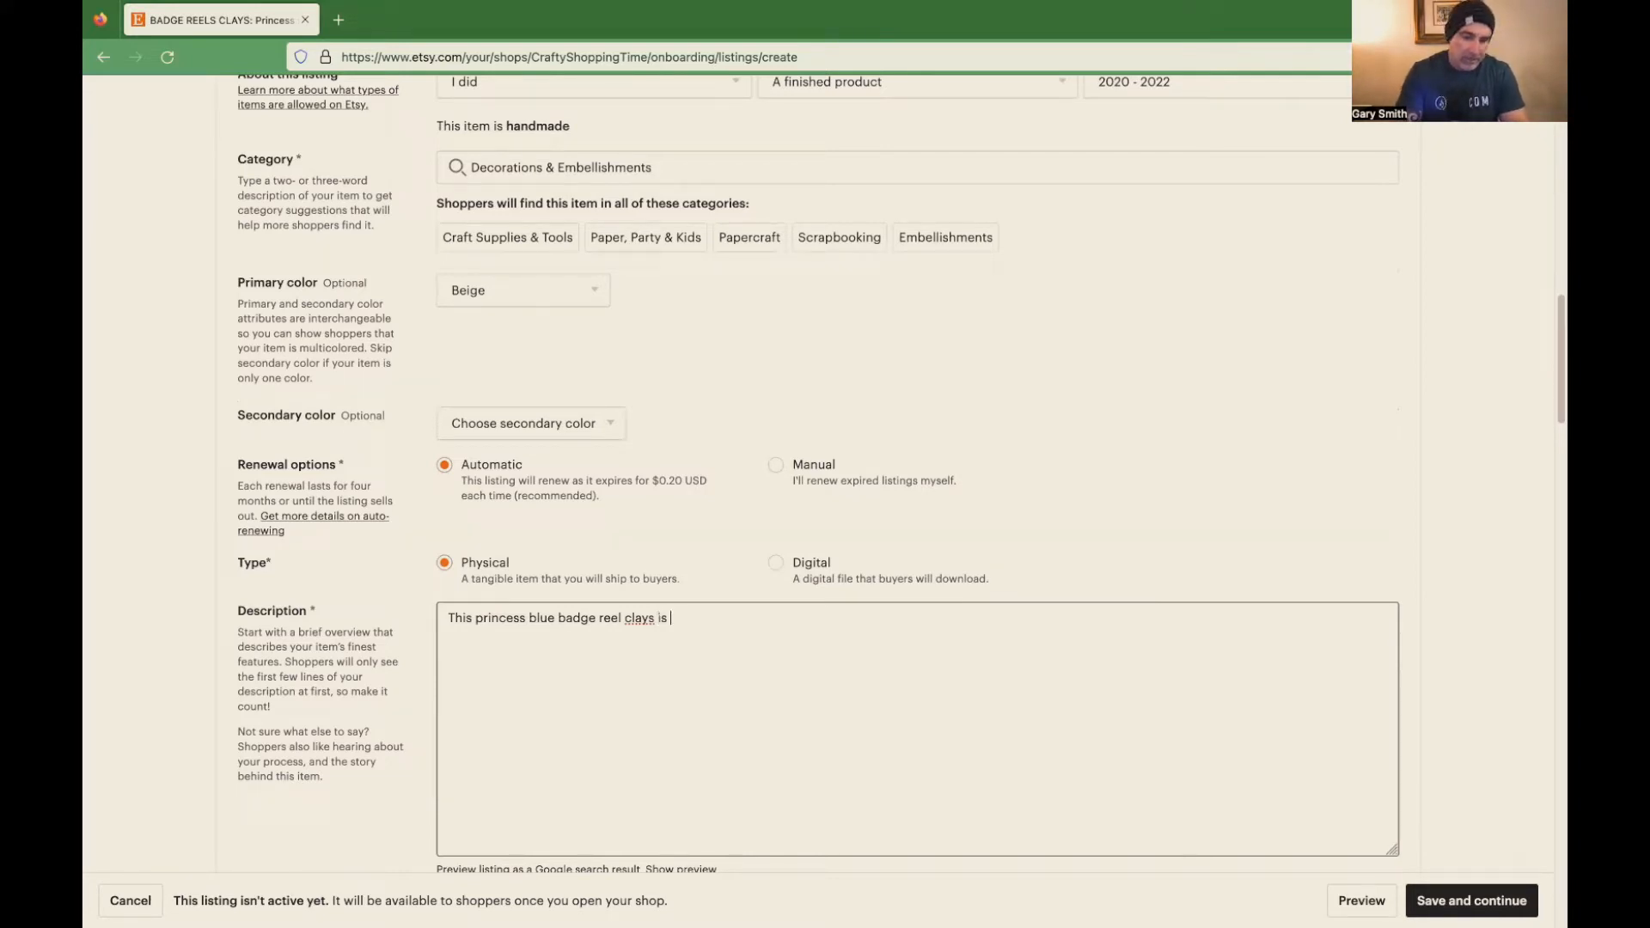
pyautogui.write('perfect for')
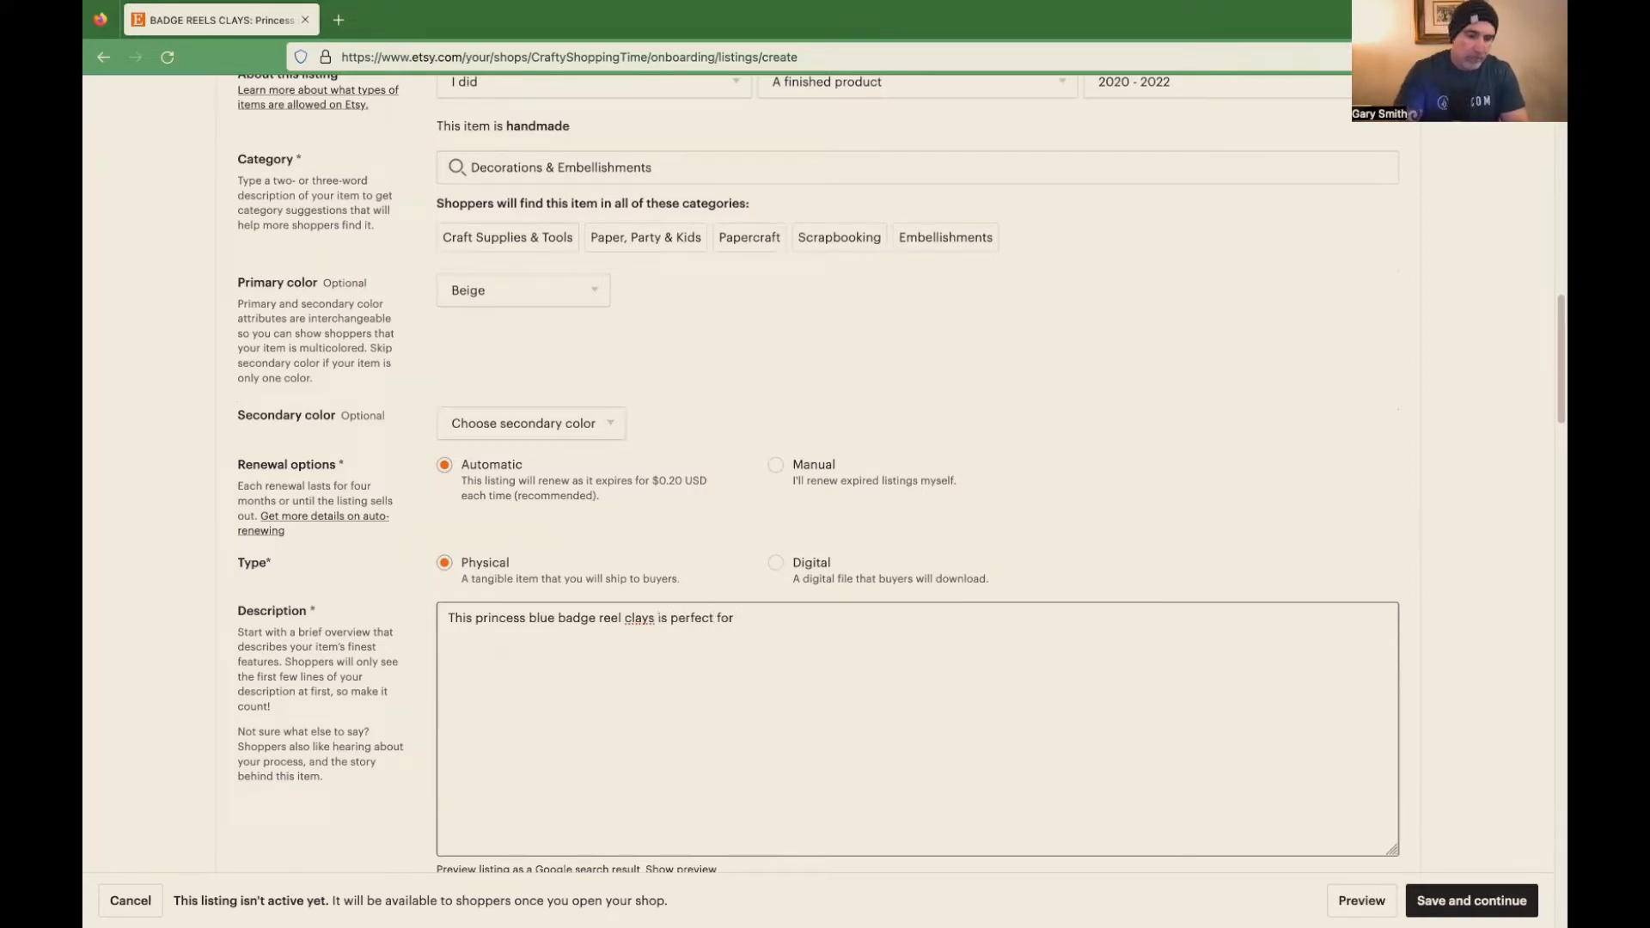
pyautogui.write(' DIY cr')
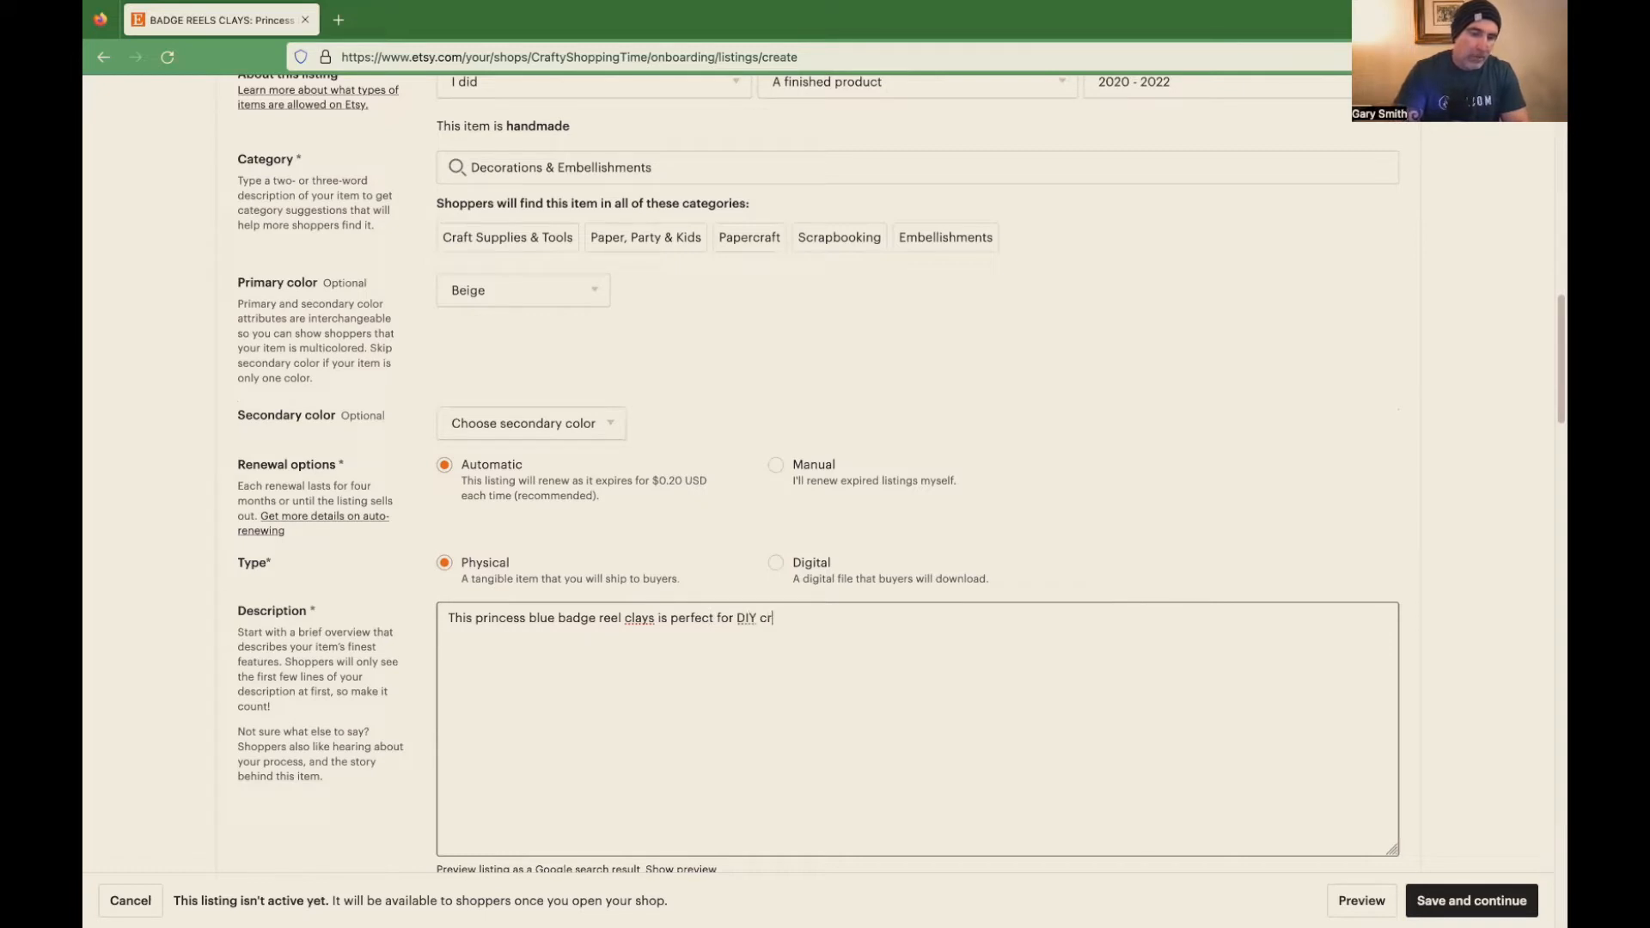
pyautogui.write('afts, ')
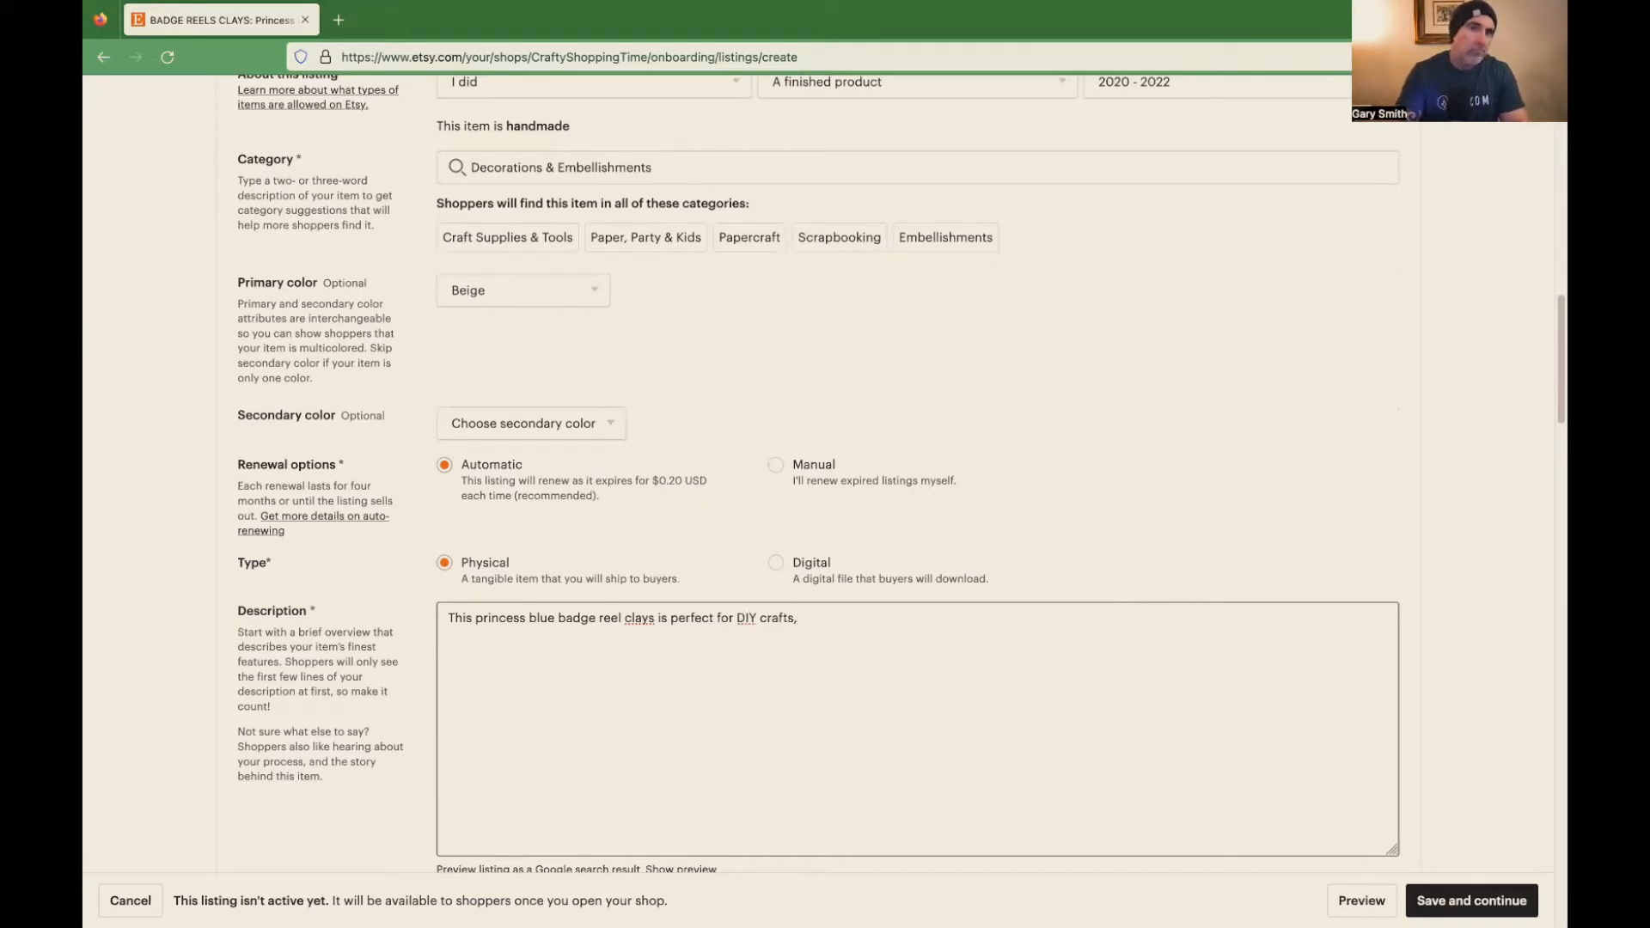
# - Continue the description's opening sentence with "scrapbooking," after "DIY crafts,"
pyautogui.write('scrapbo')
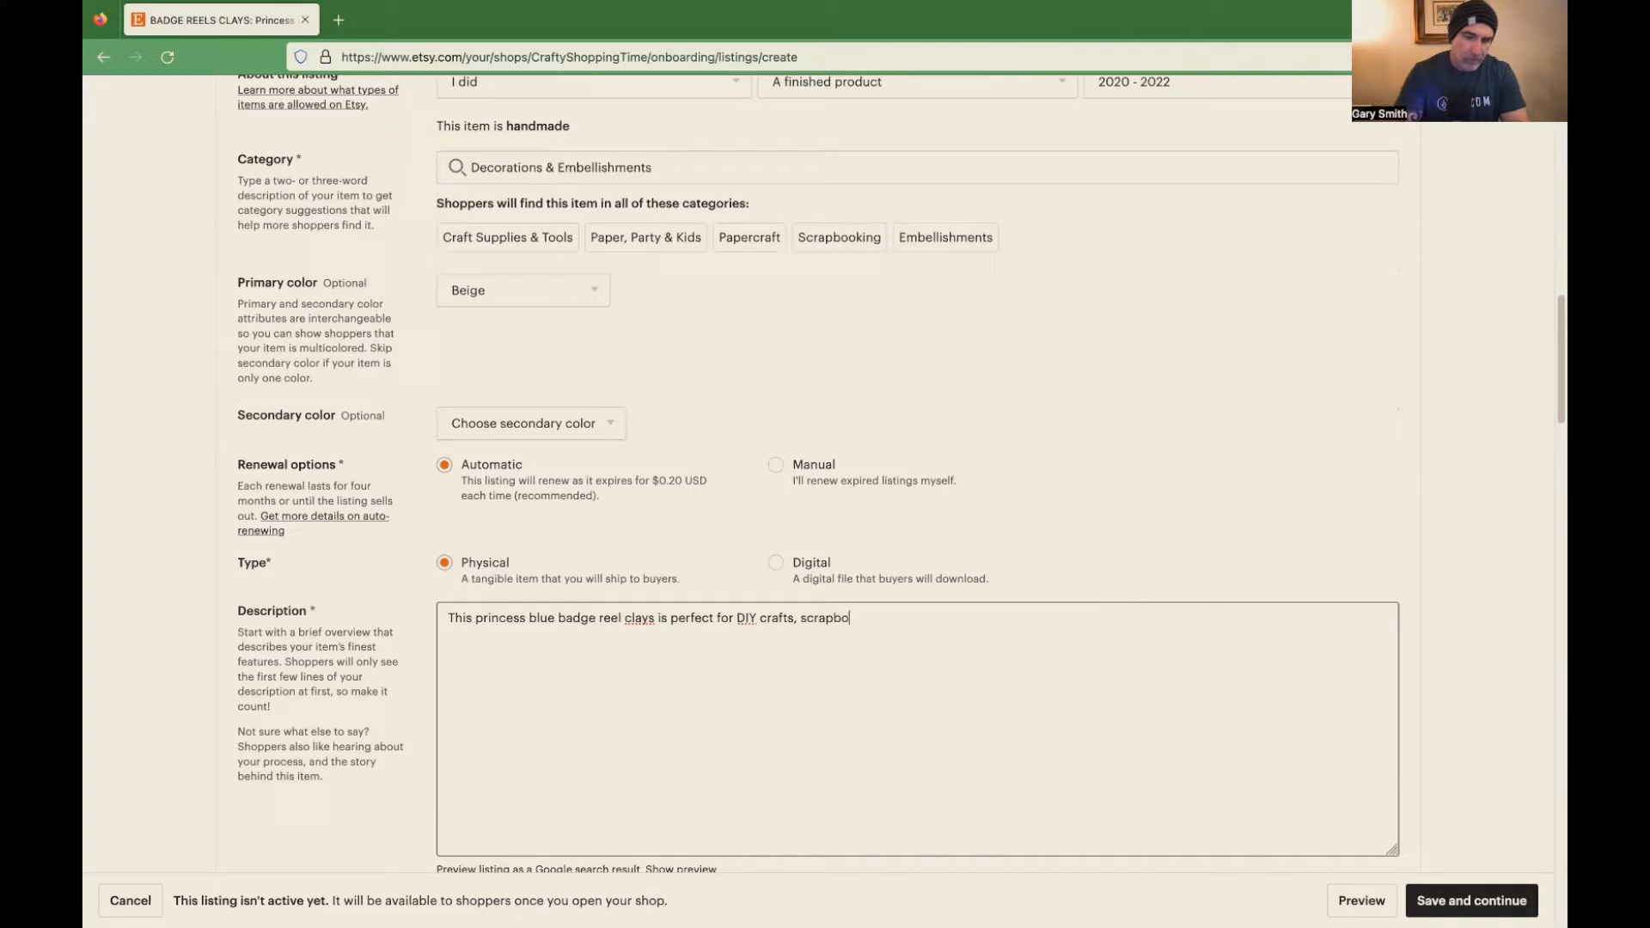
pyautogui.write('oking,')
pyautogui.press('BackSpace')
pyautogui.press('BackSpace')
pyautogui.press('BackSpace')
pyautogui.press('BackSpace')
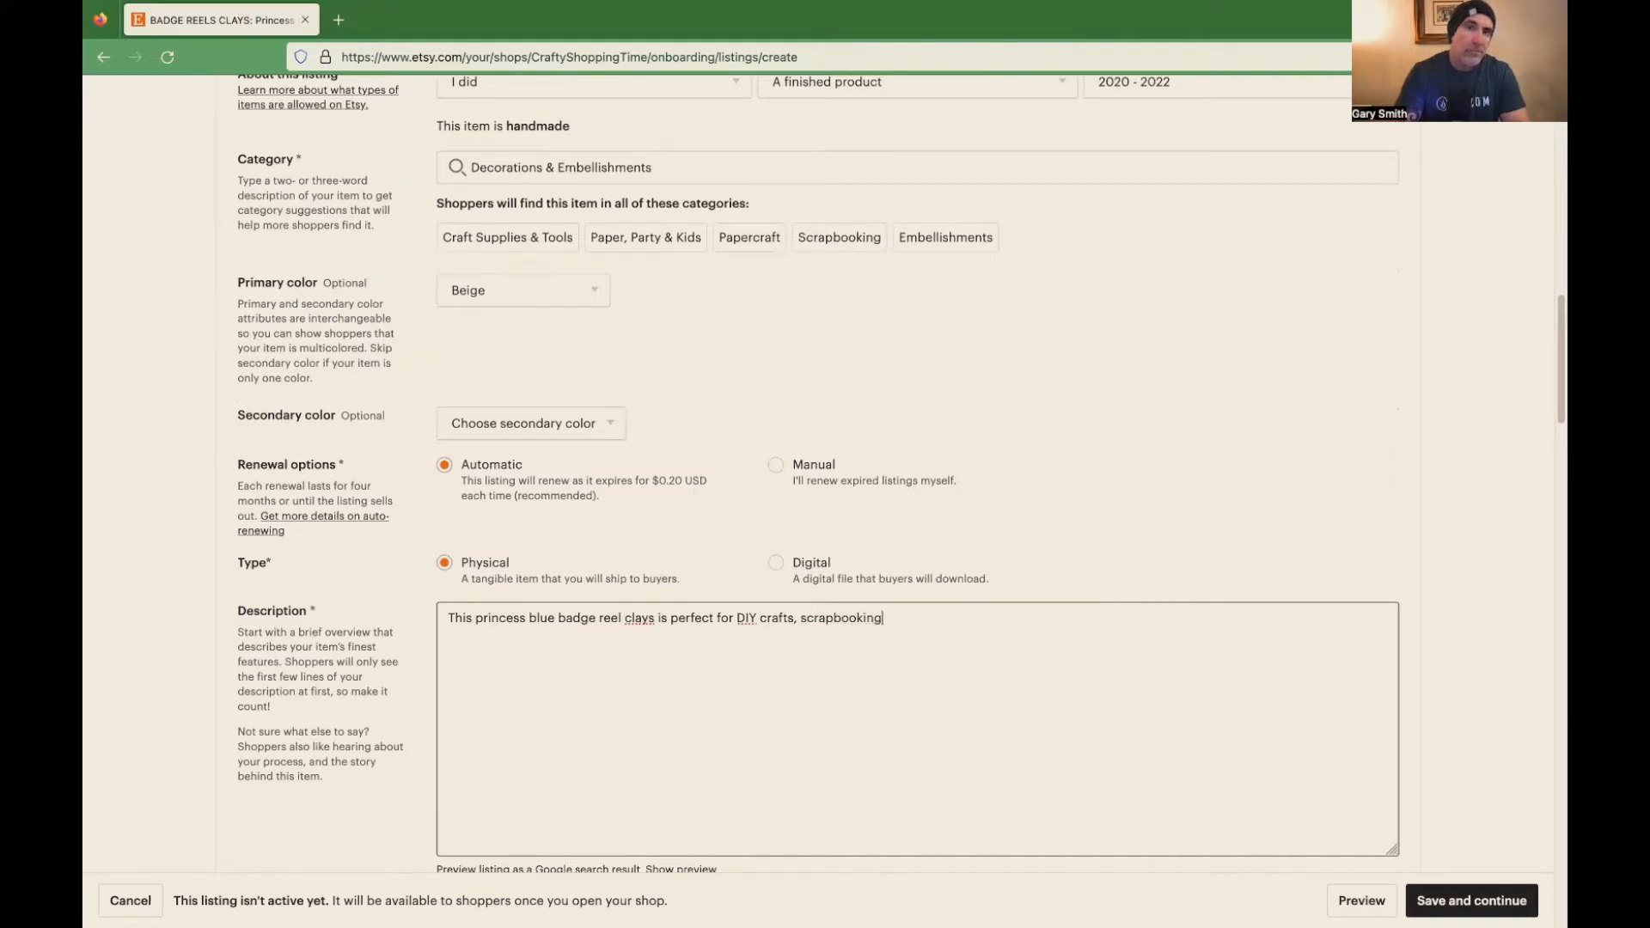
pyautogui.press('BackSpace')
pyautogui.press('BackSpace')
pyautogui.press('BackSpace')
pyautogui.press('BackSpace')
pyautogui.press('BackSpace')
pyautogui.write('pbooking')
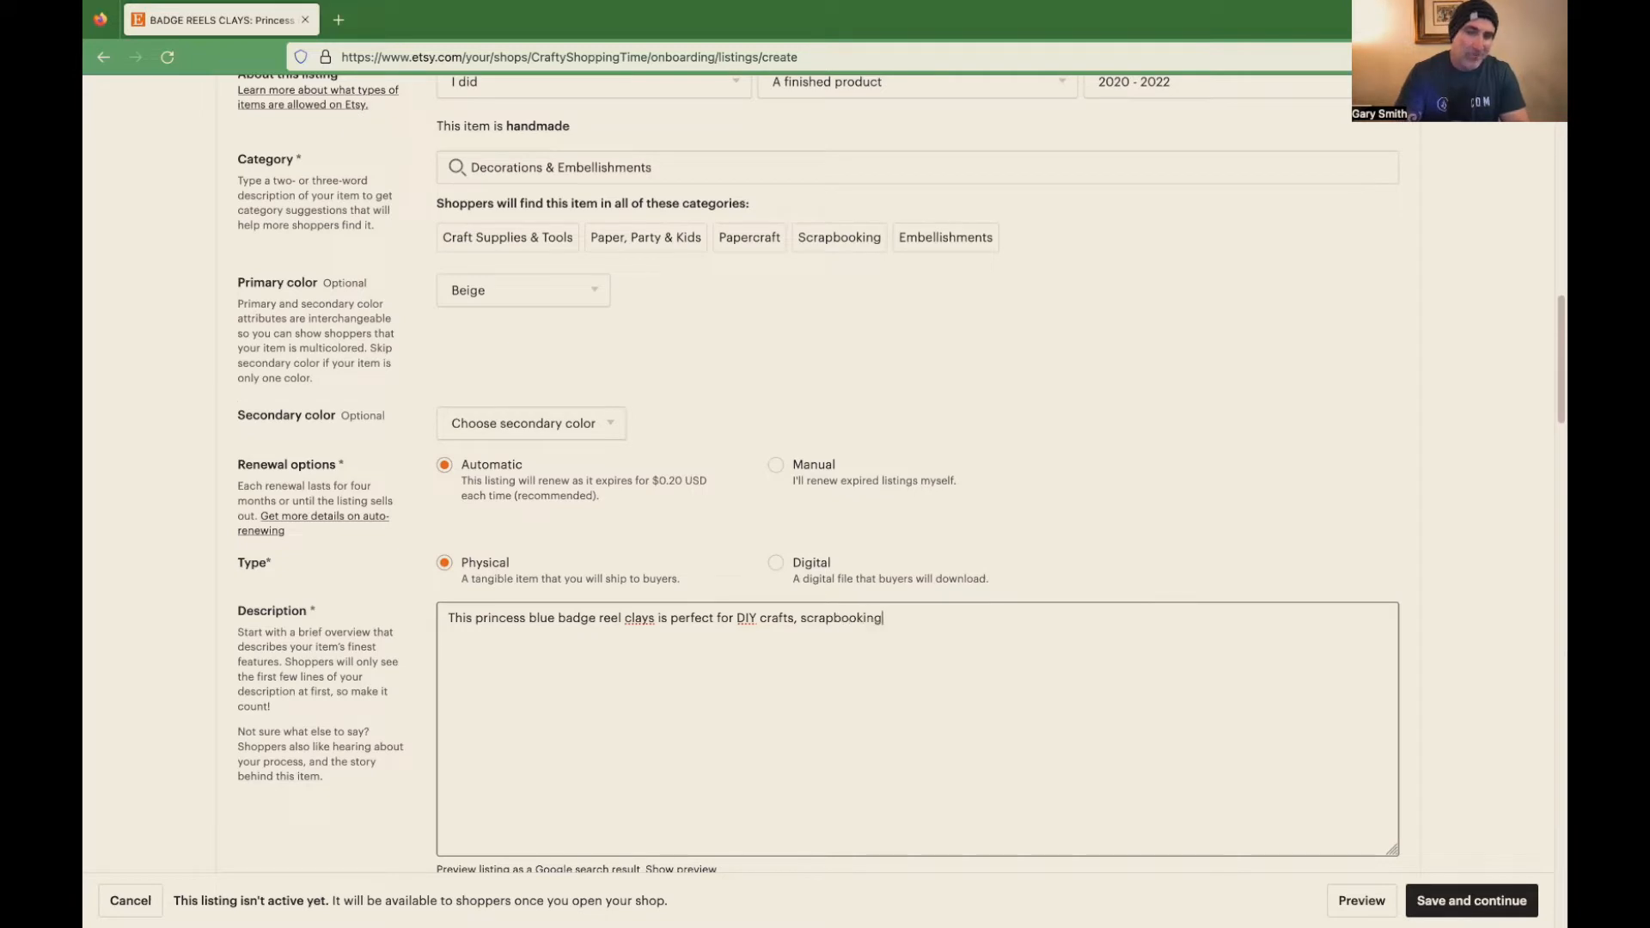
pyautogui.write(',')
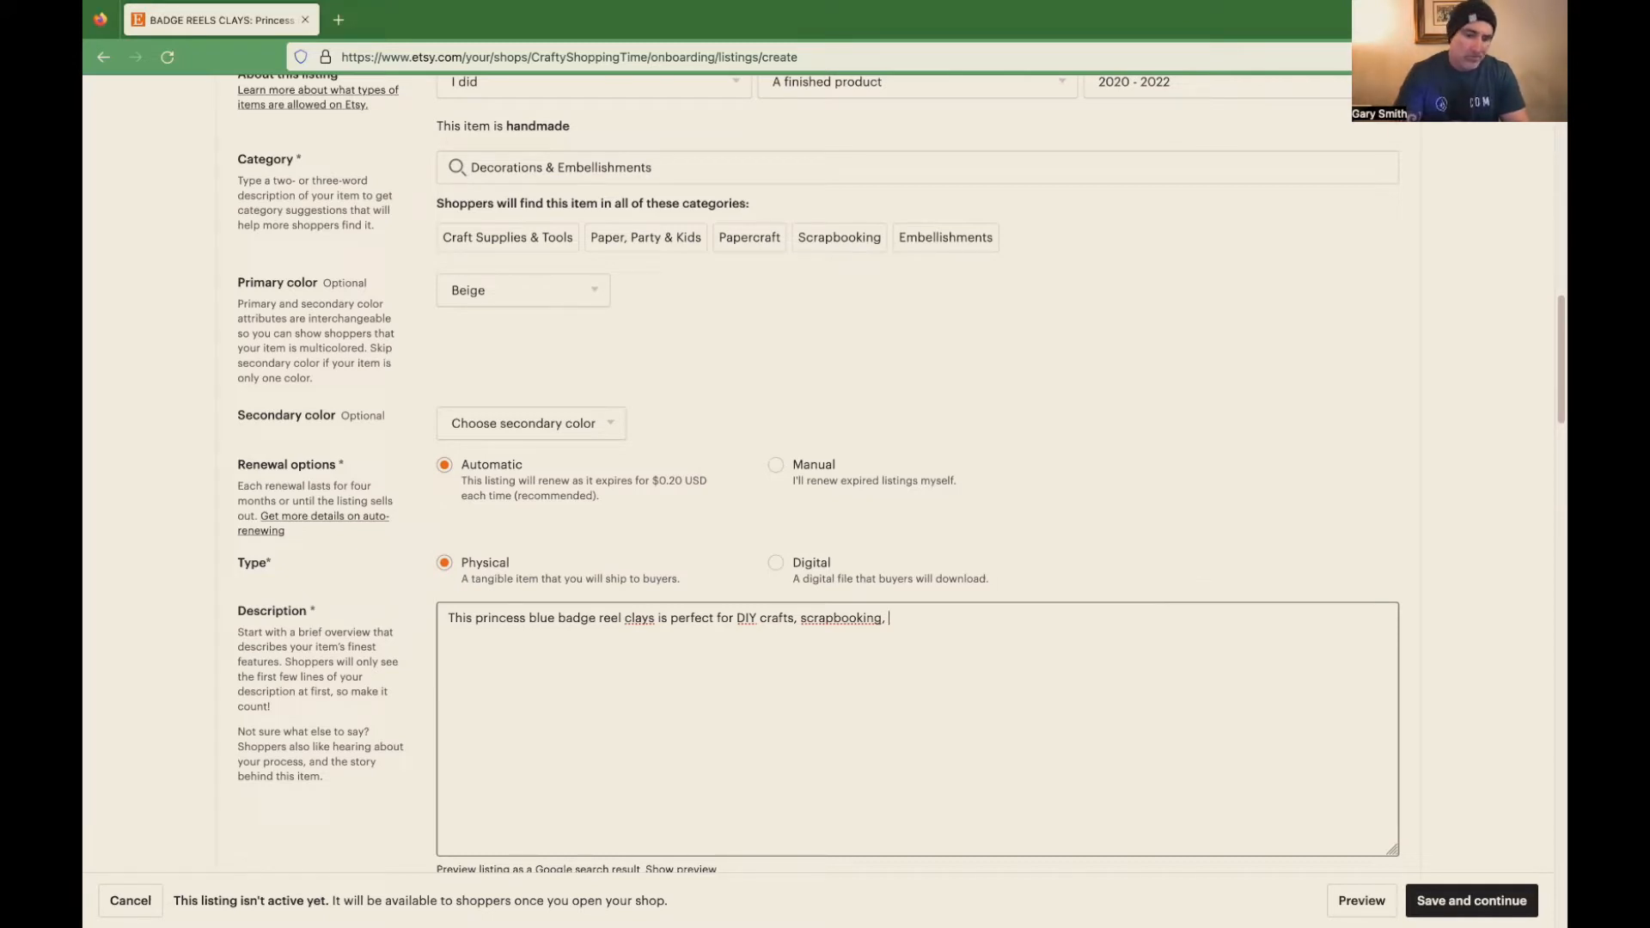
# - Finish the description's opening sentence with "bow making, badge reels, and many other handmade projects."
pyautogui.write('bow mak')
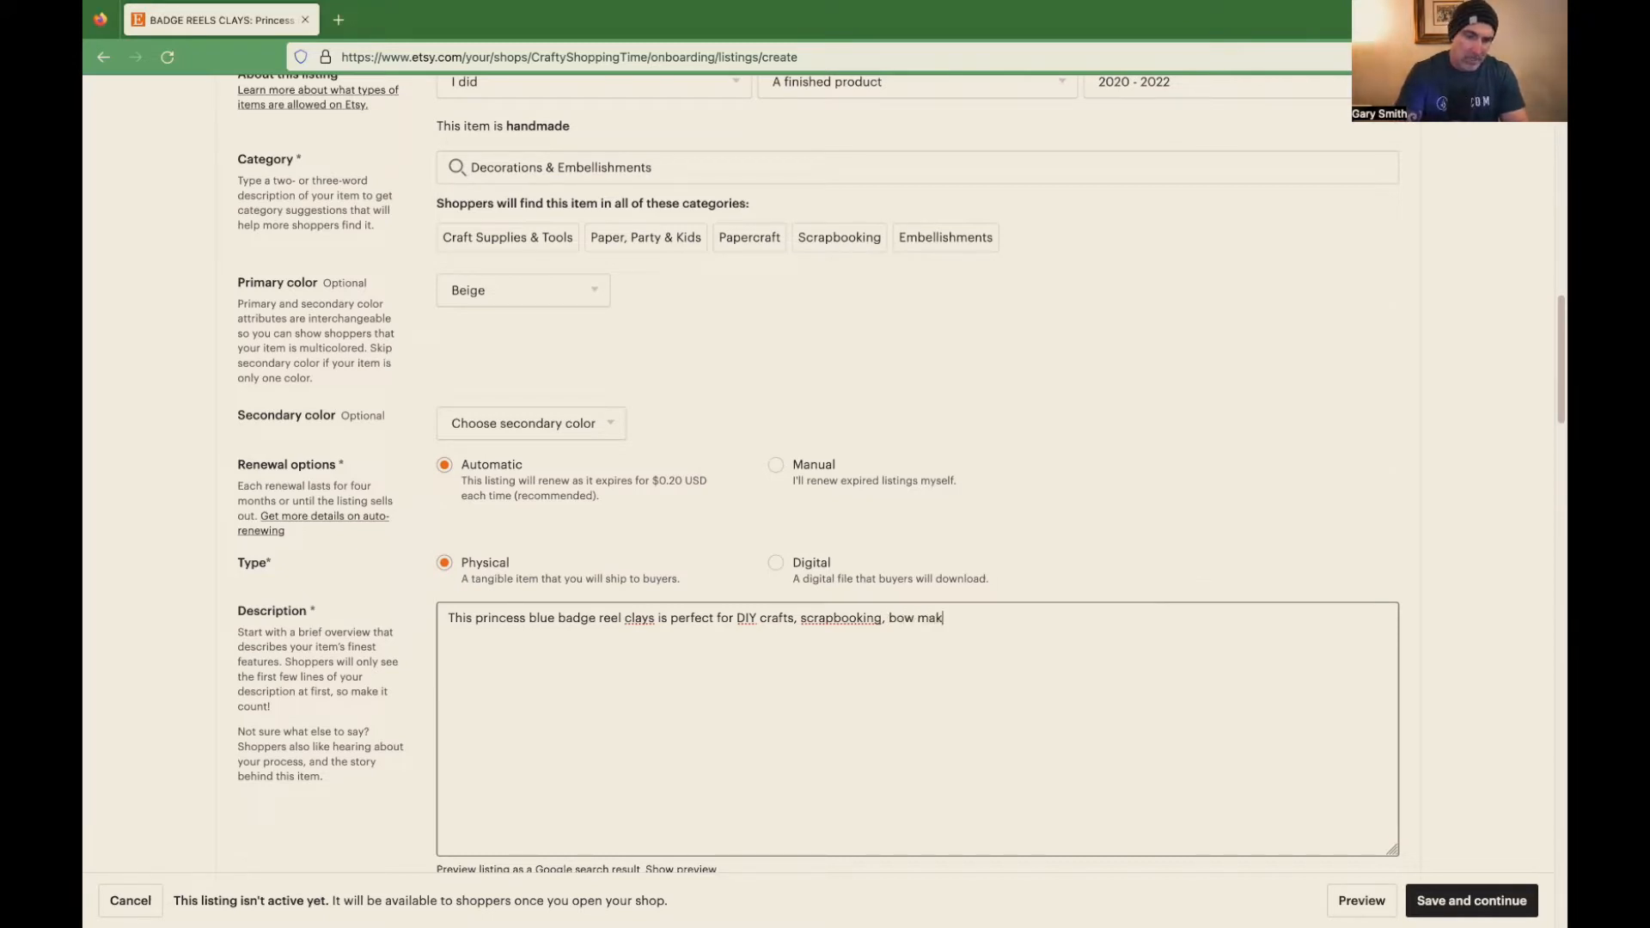
pyautogui.write('ing, badge reels')
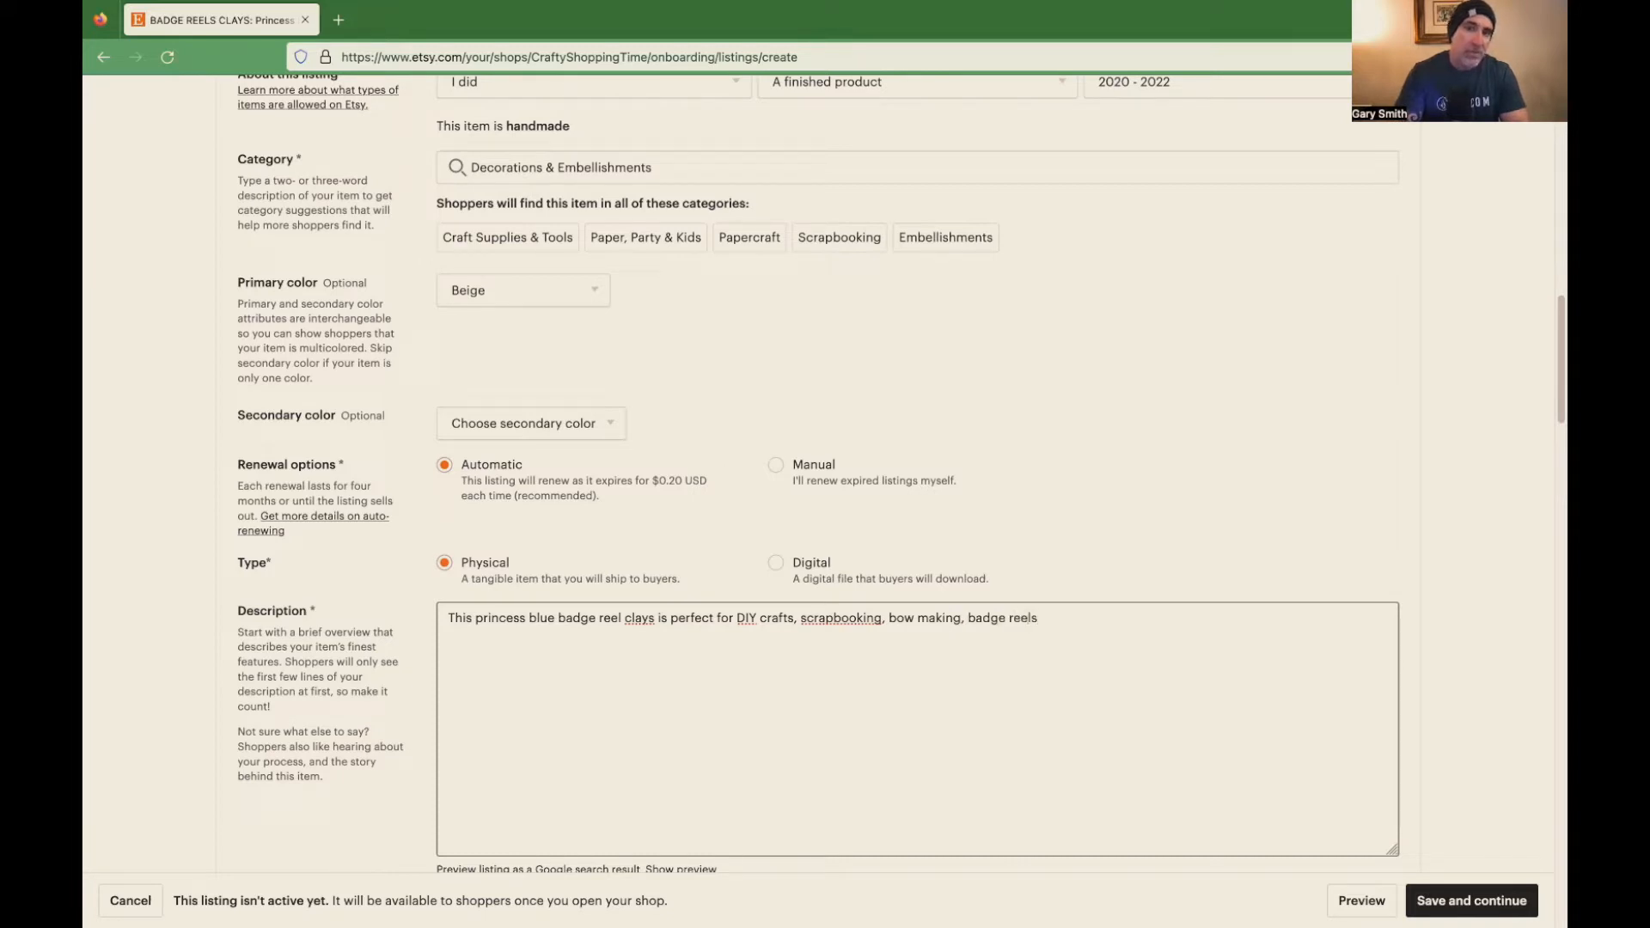
pyautogui.write(', and many other')
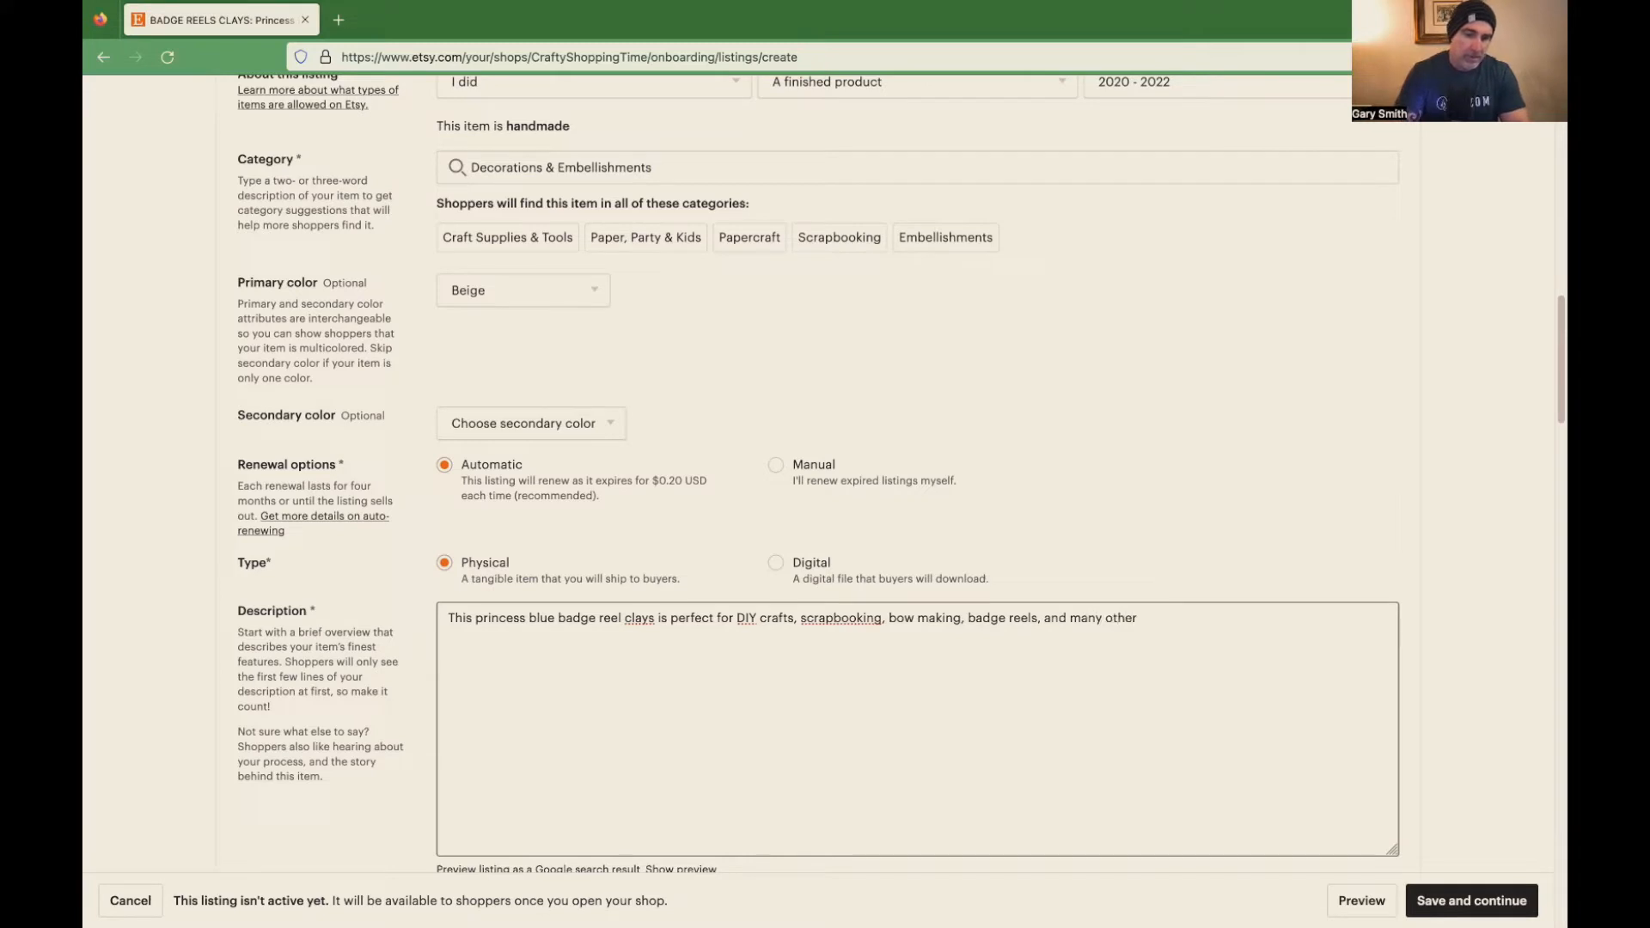
pyautogui.write(' handm')
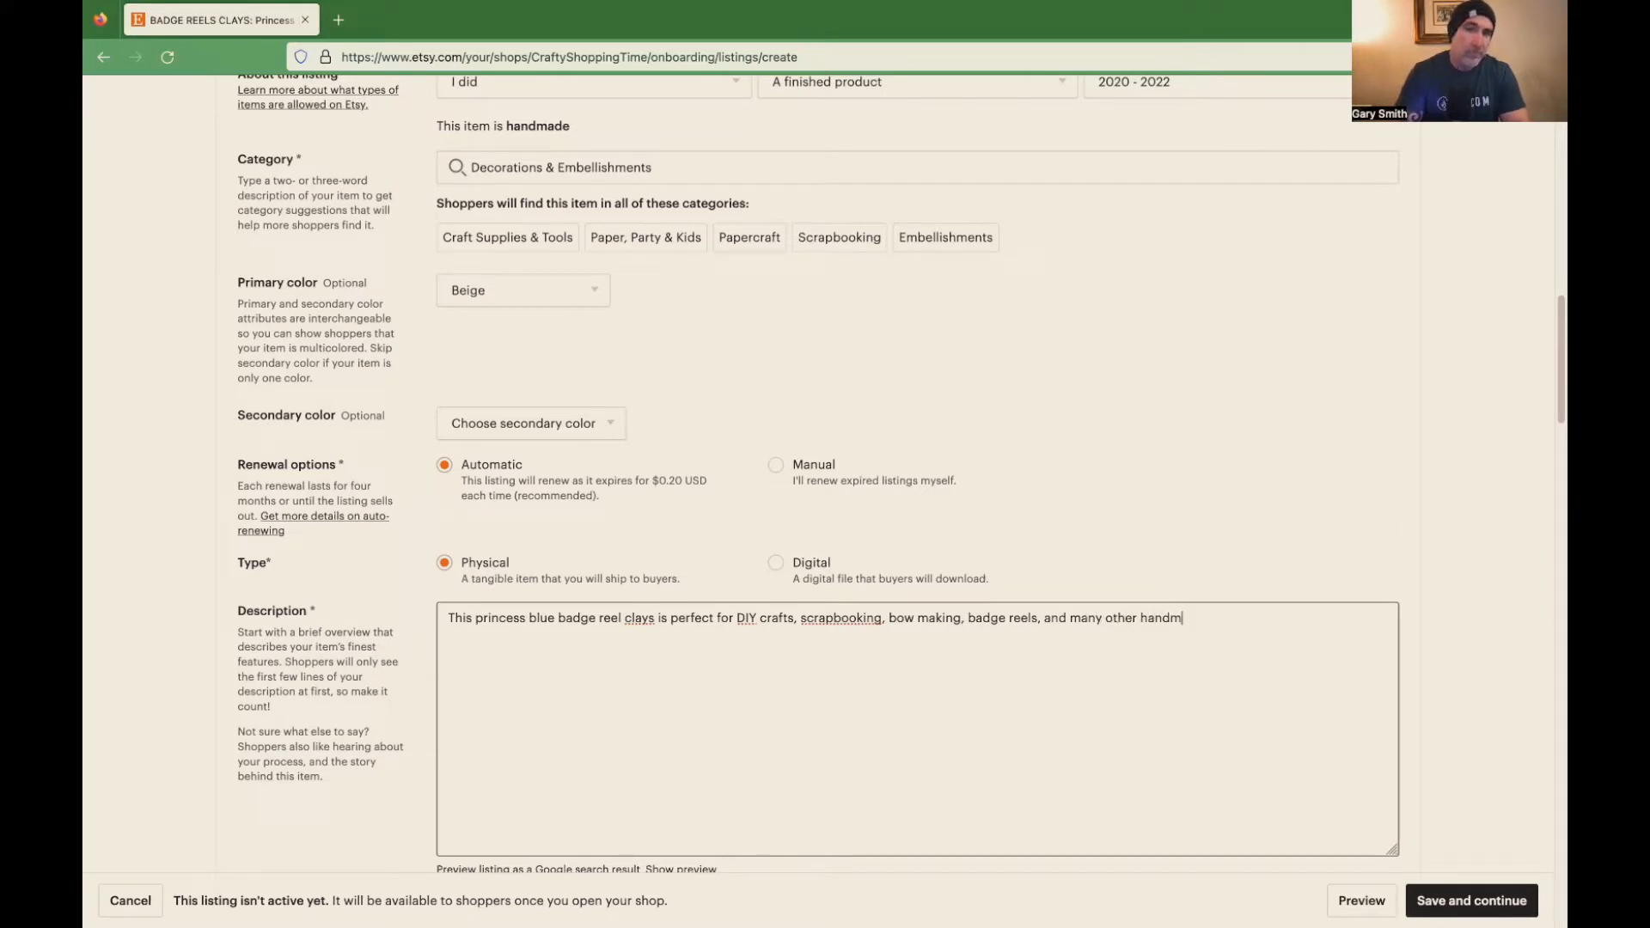
pyautogui.write('ade projects.')
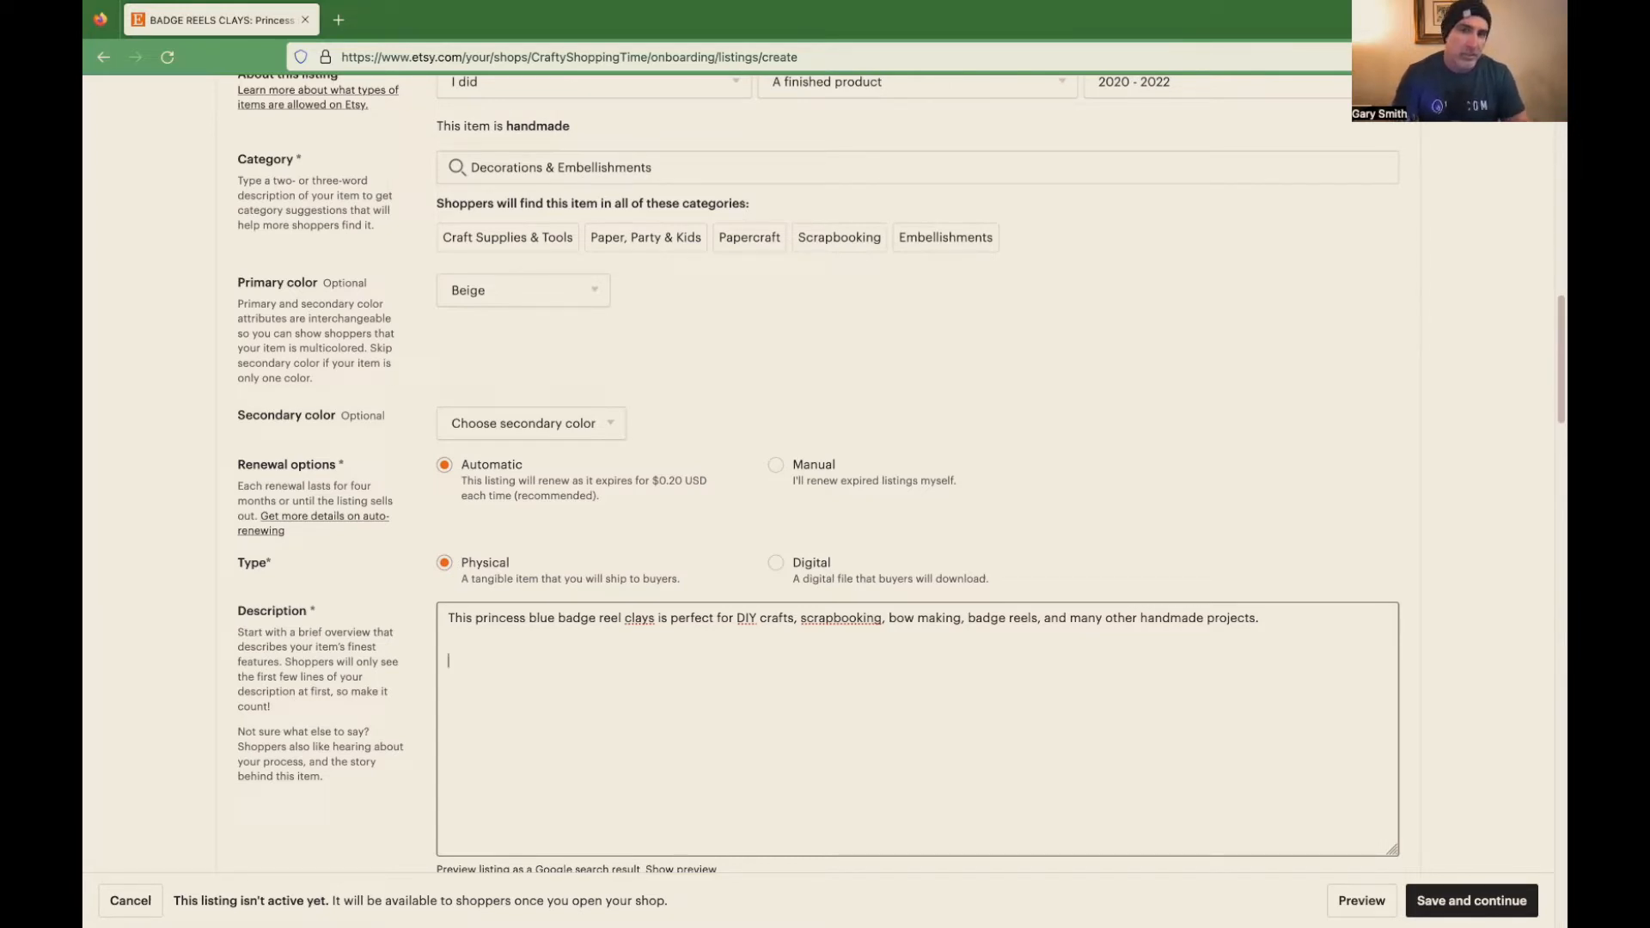
# - Add a second description paragraph reading "The clays in the collection are 2 - 2 1/2" inches from top to bottom."
pyautogui.write('The ')
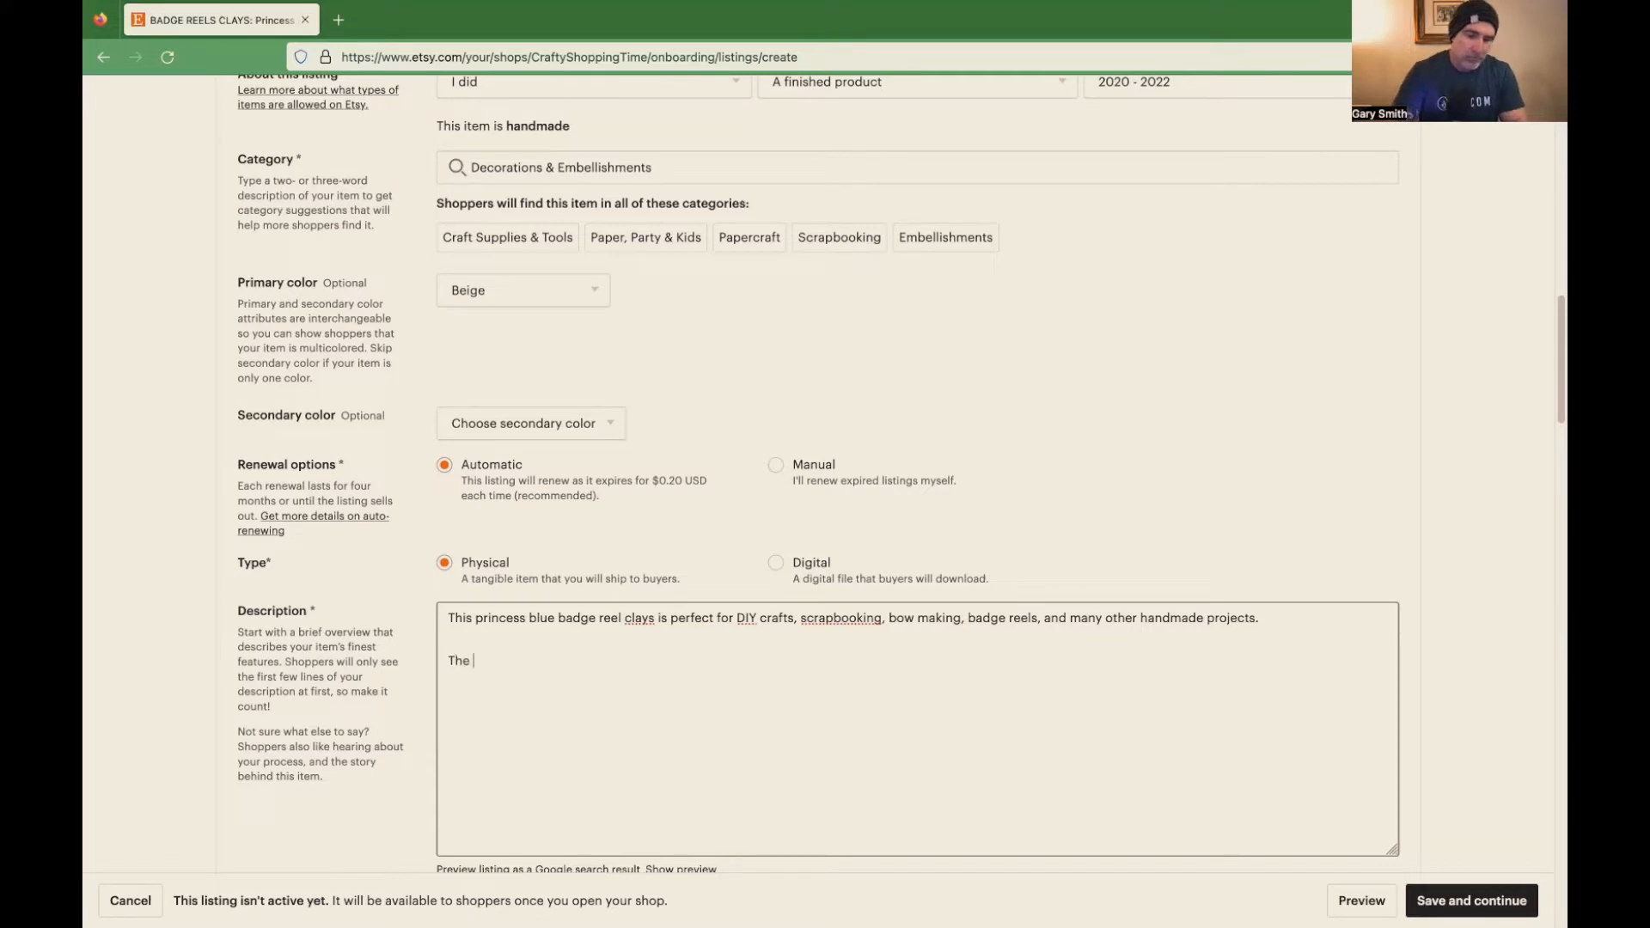
pyautogui.write('cla')
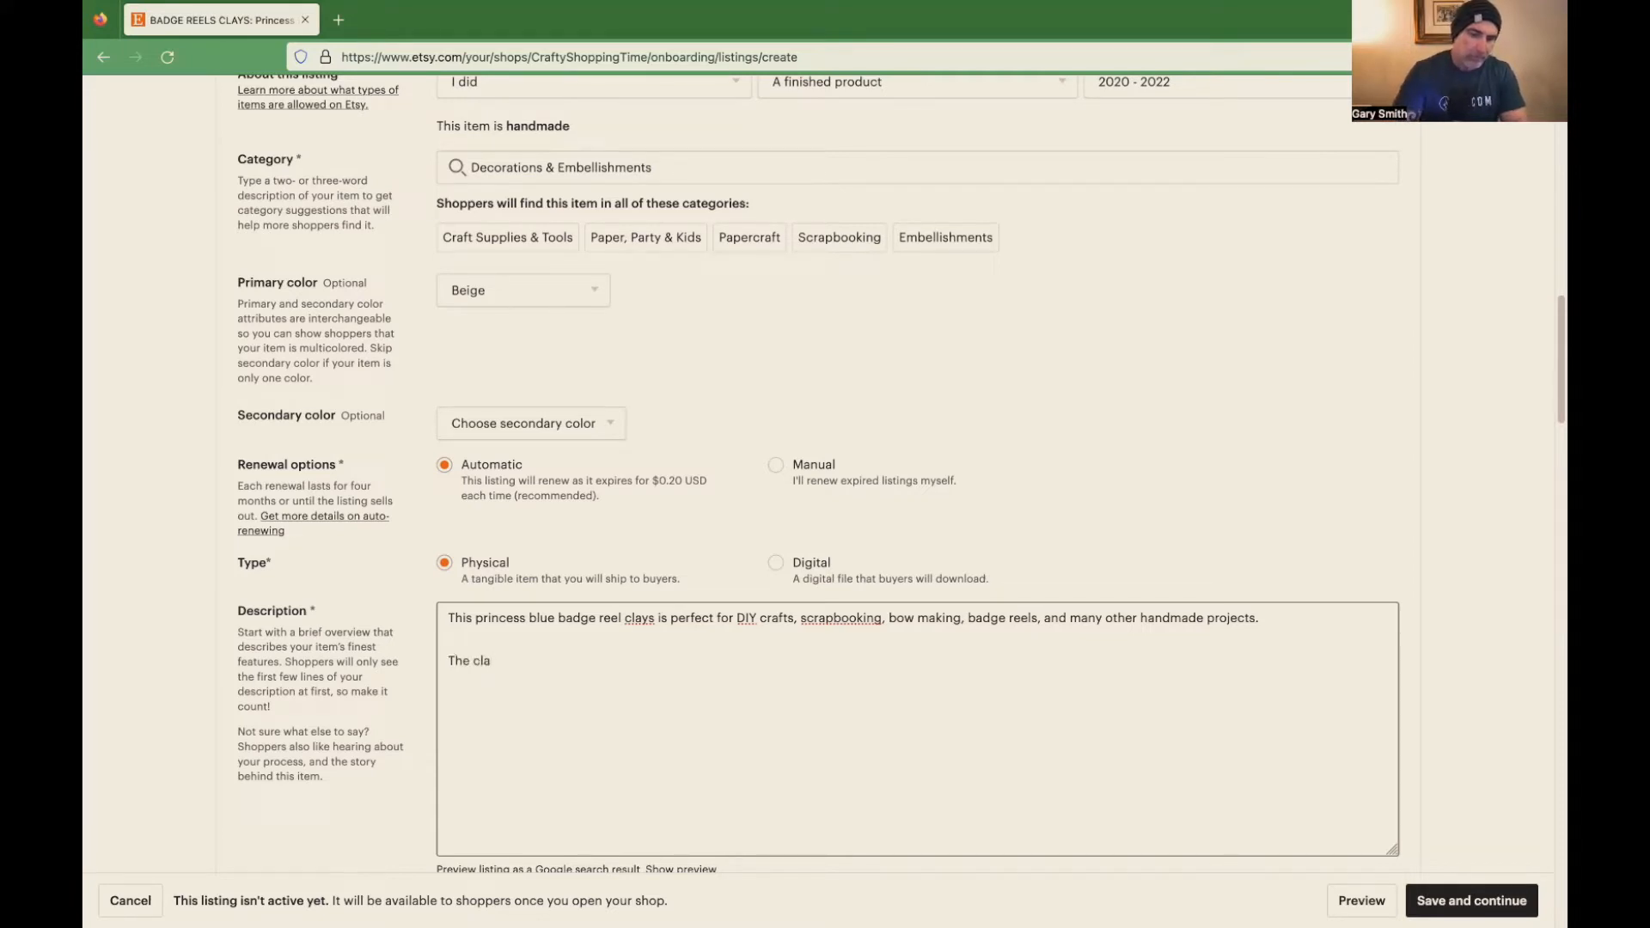
pyautogui.write('ys in the collection are')
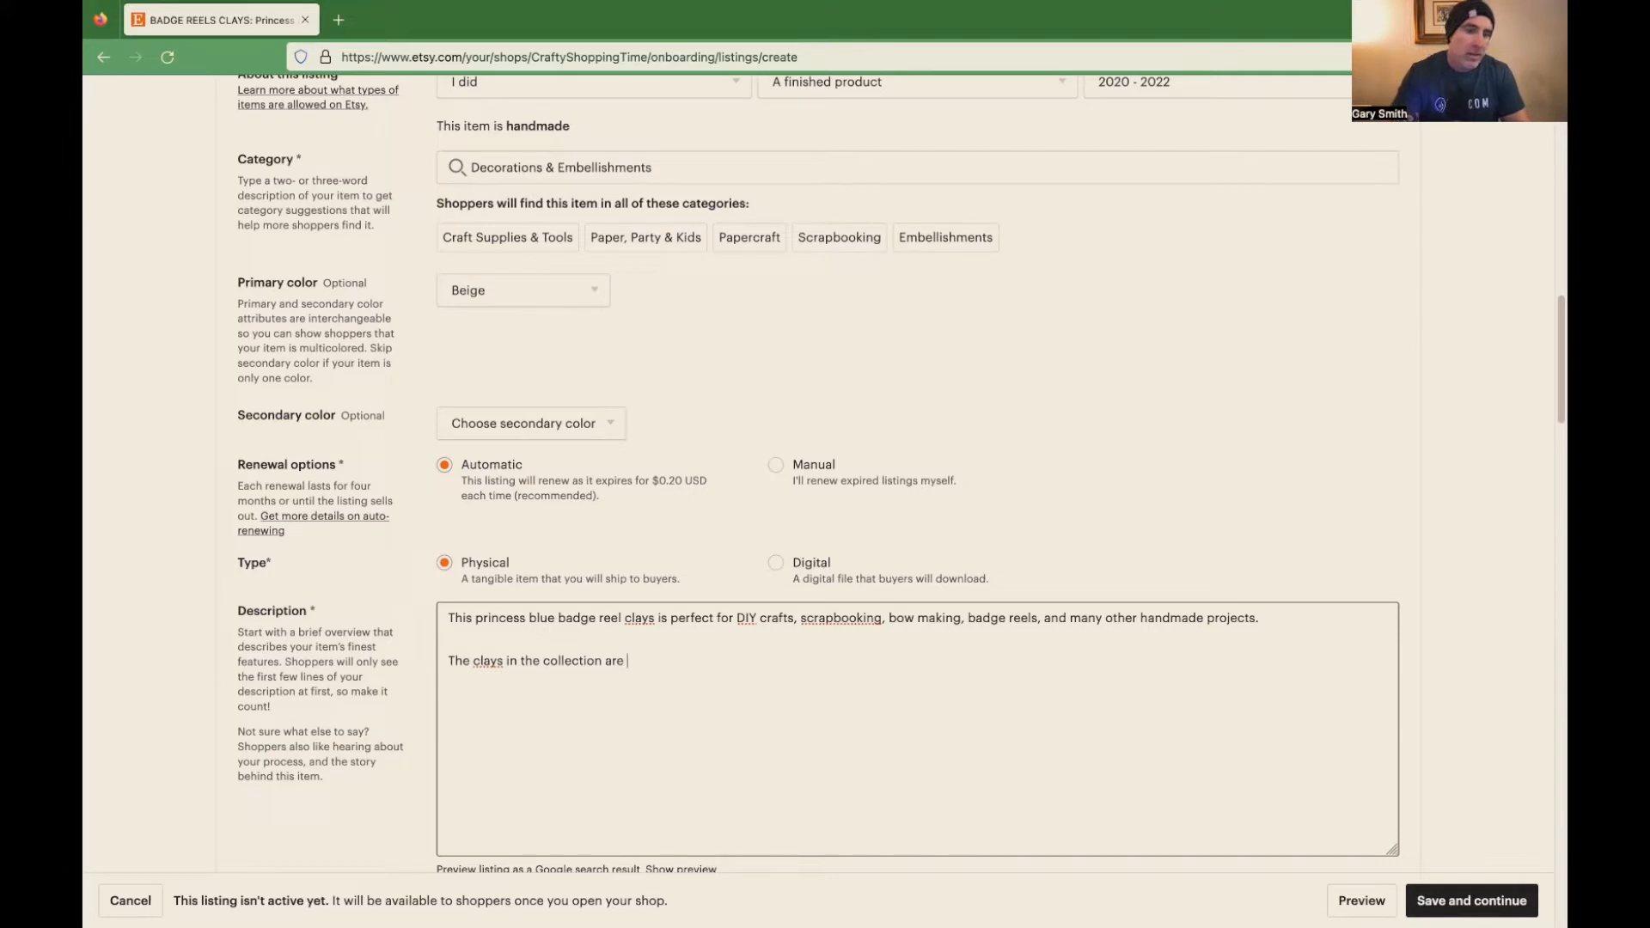
pyautogui.write(' 2 -')
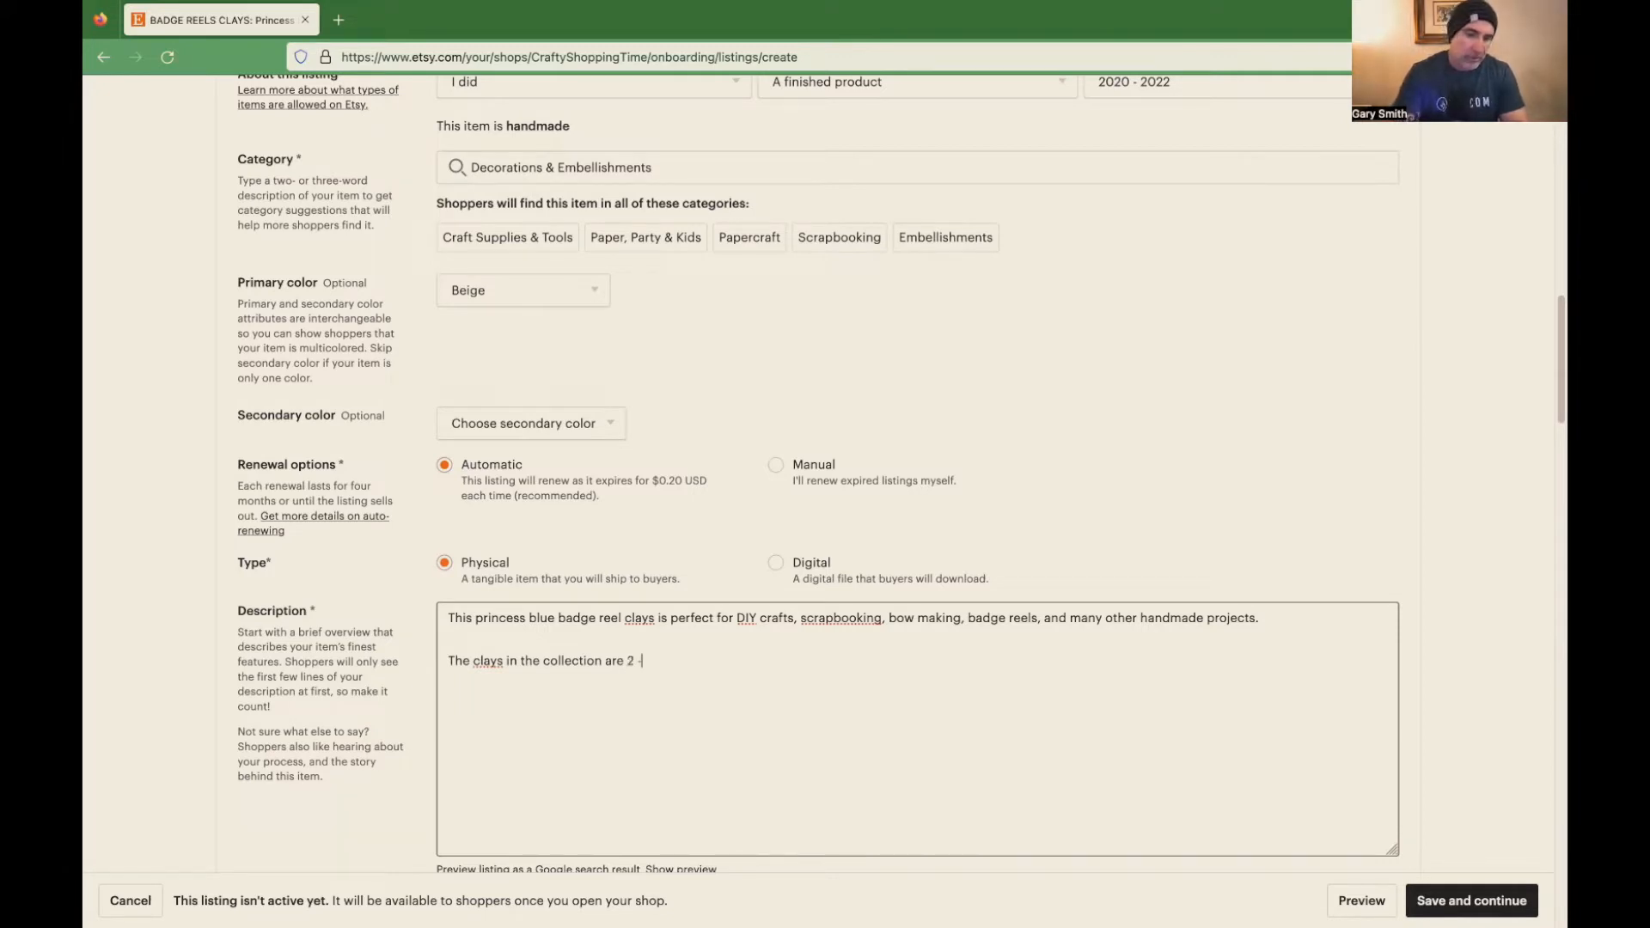
pyautogui.write(' 2 1/2" inches')
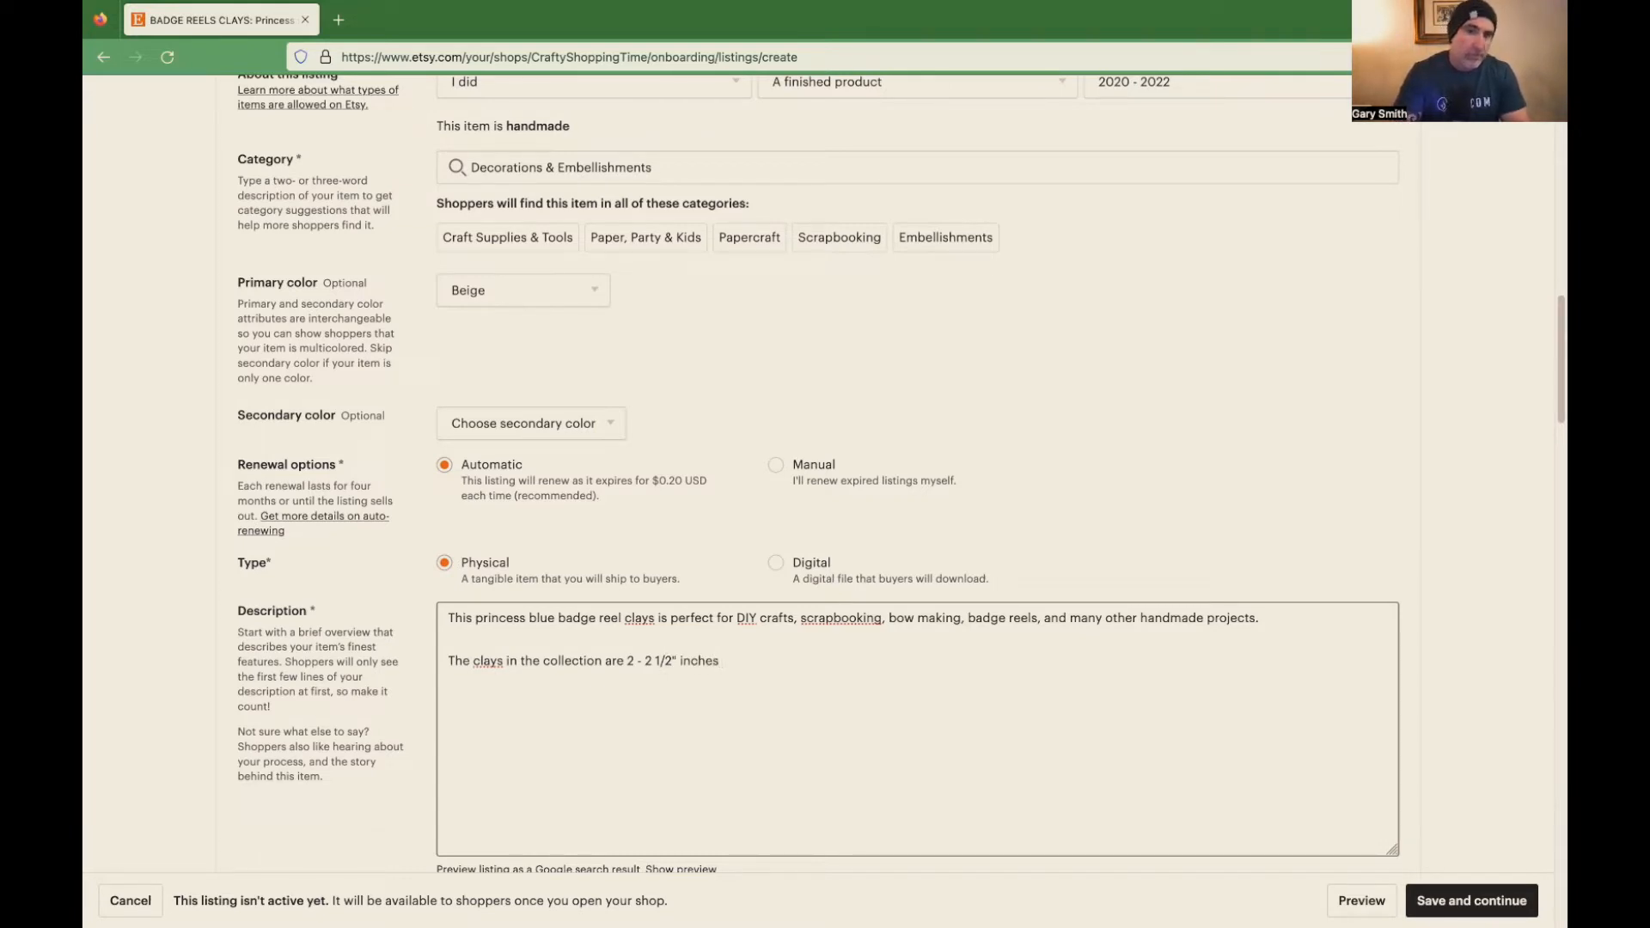
pyautogui.write('from to')
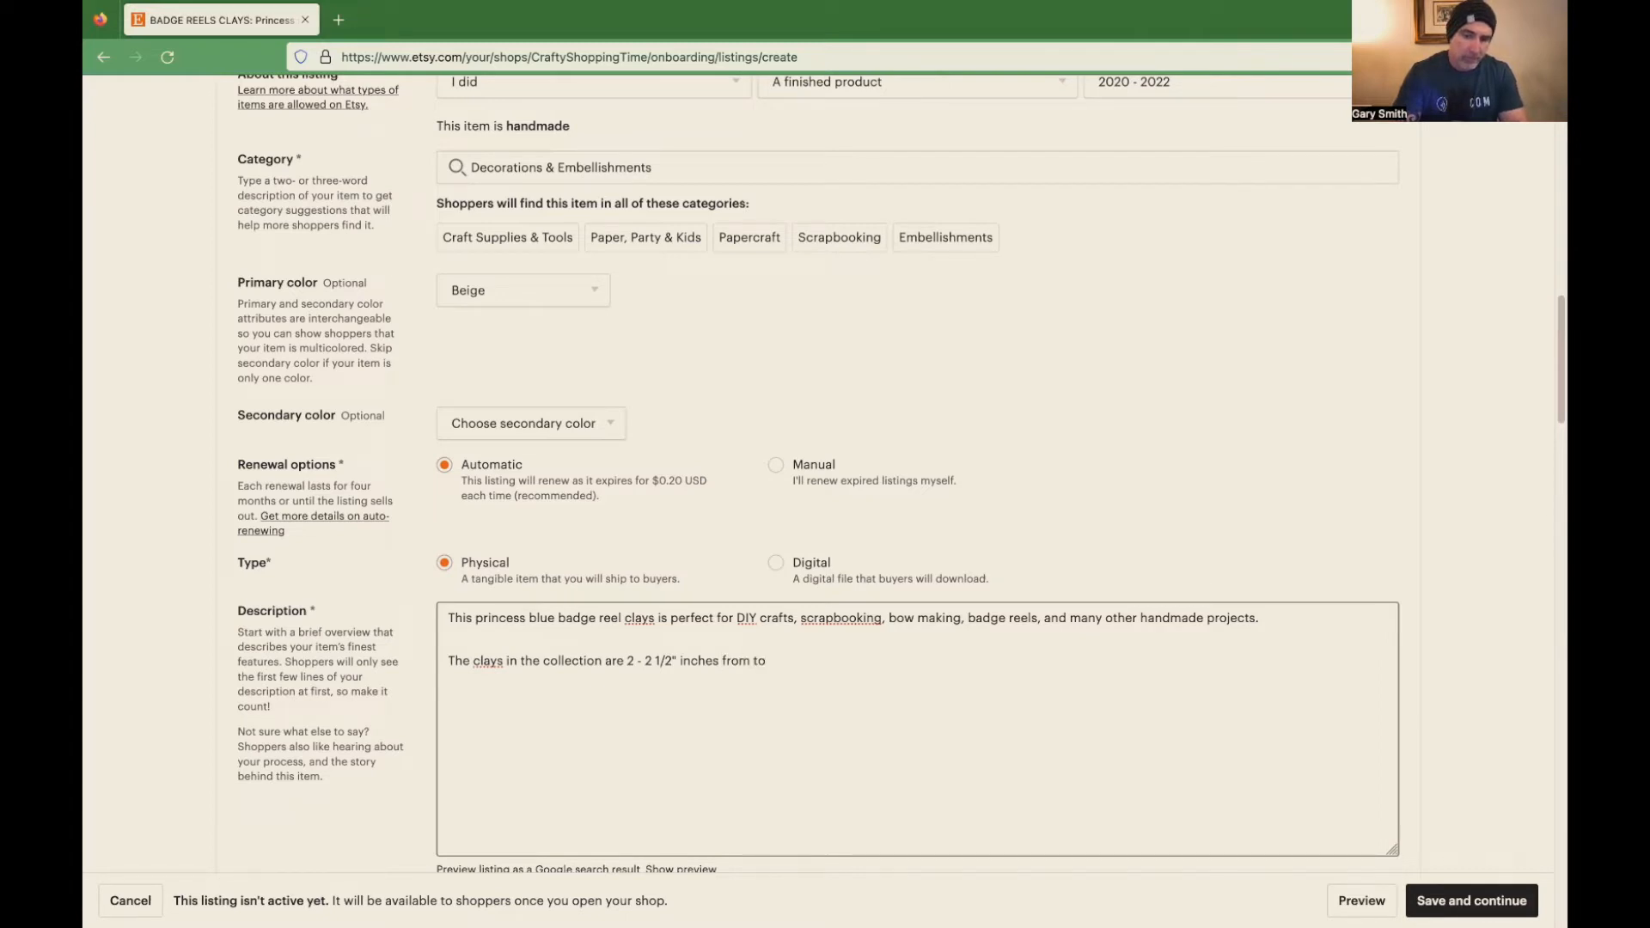
pyautogui.write('p to bottom.')
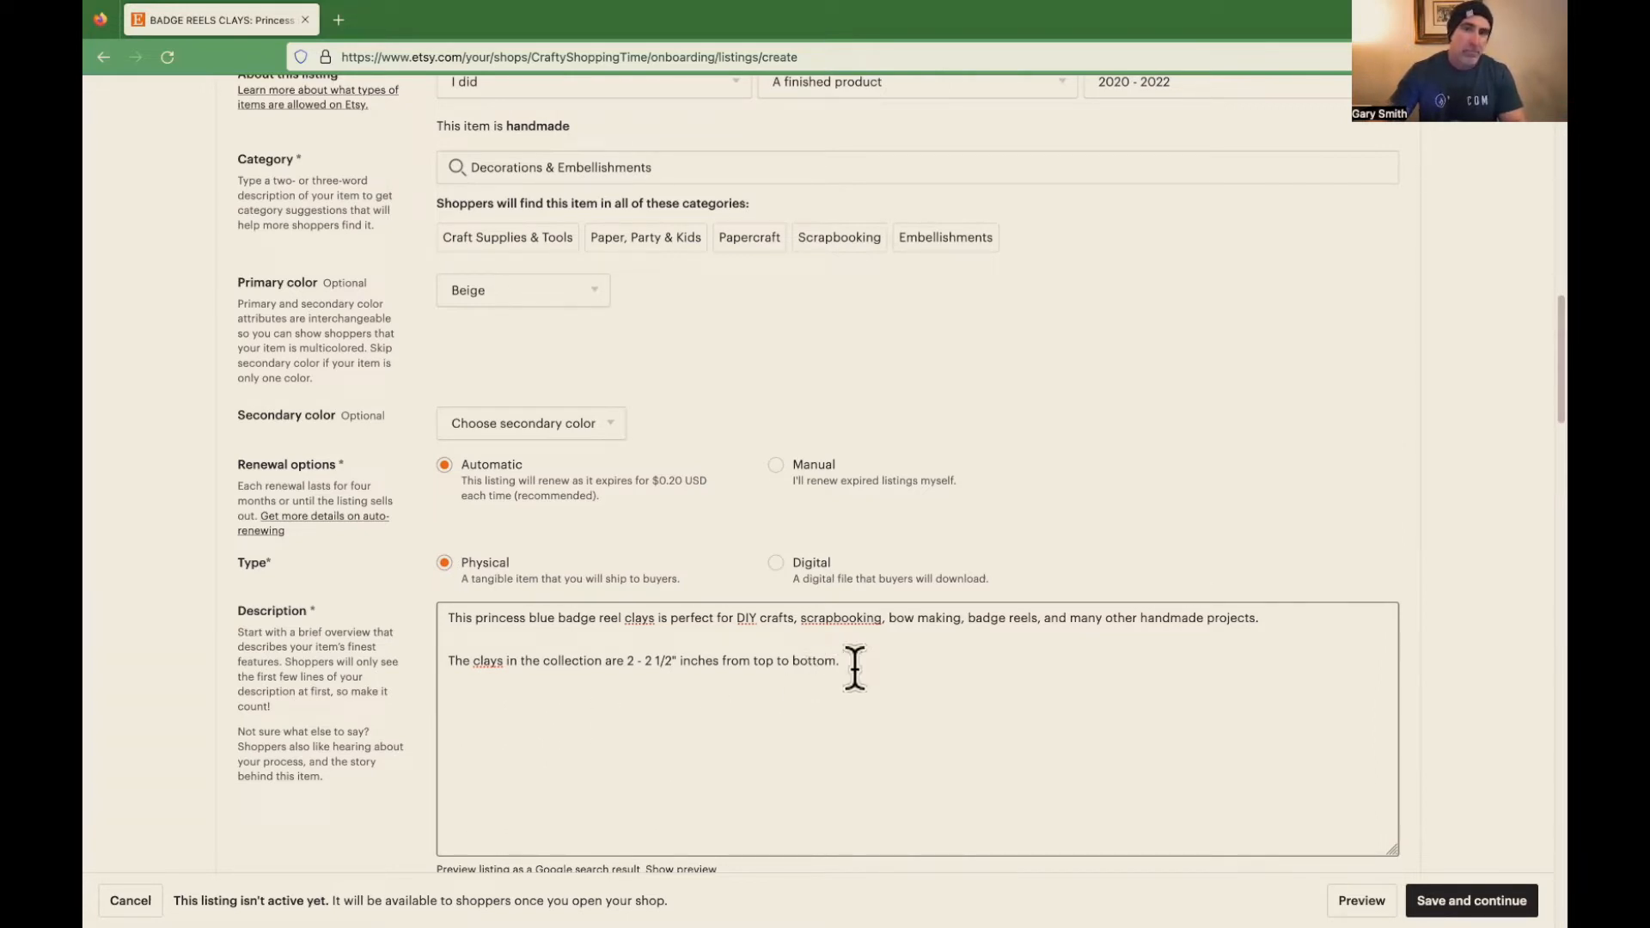
# - Add the item code labels "LDG-01:" and "LDG-02:" on separate lines below the size sentence in the description
pyautogui.press('Return')
pyautogui.write('L')
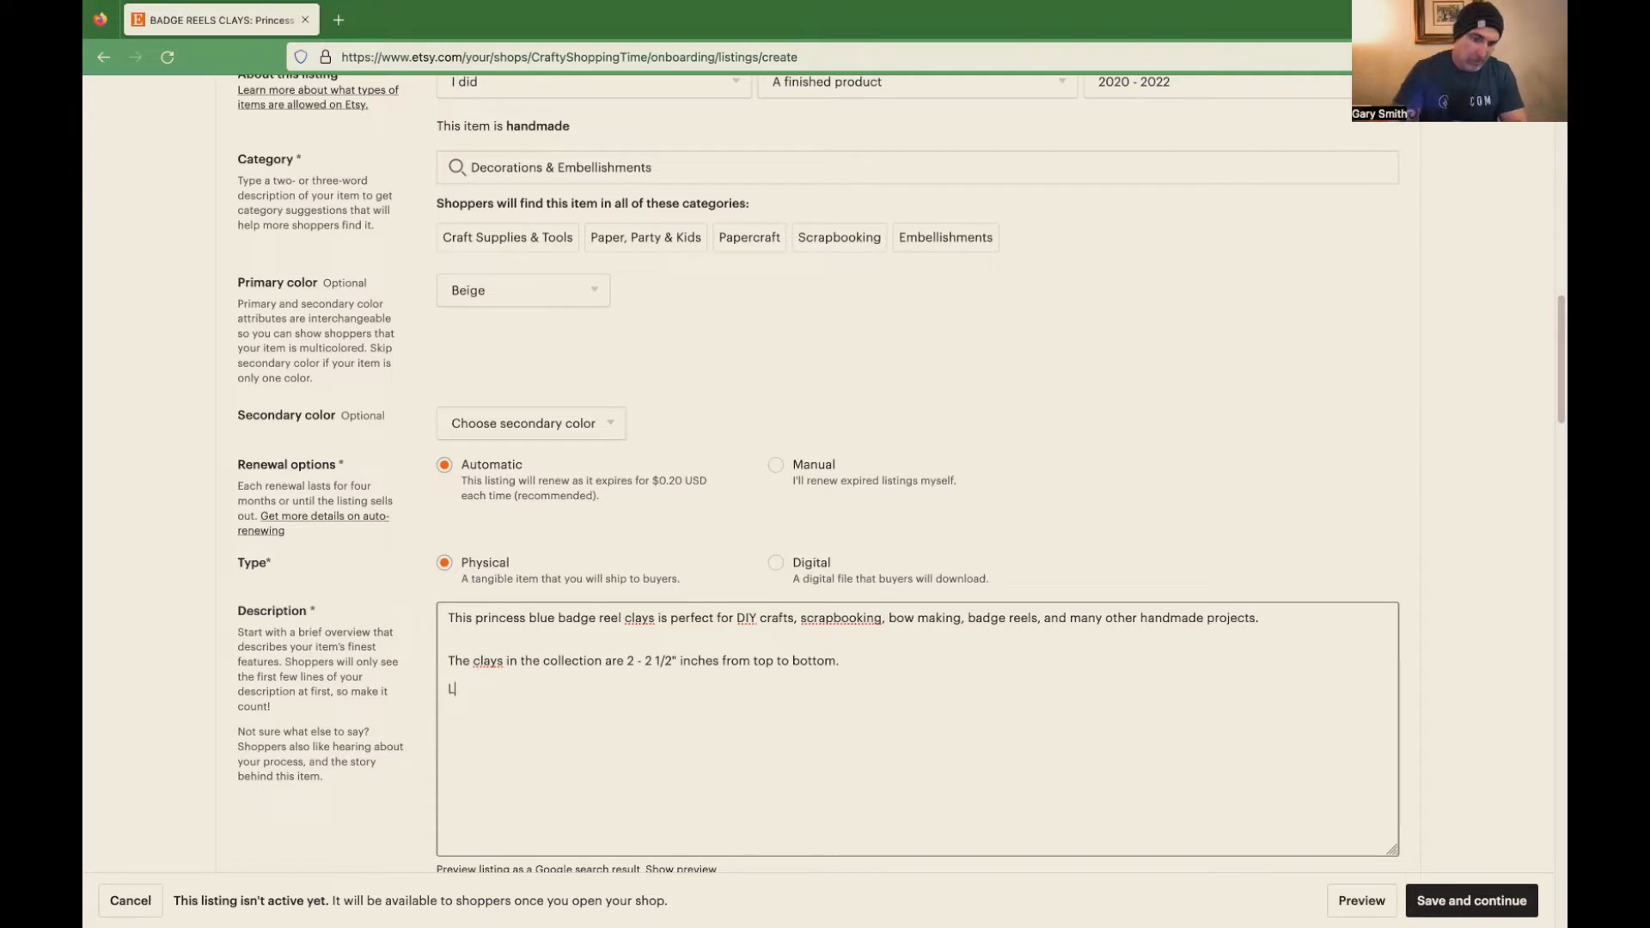
pyautogui.write('DG-01')
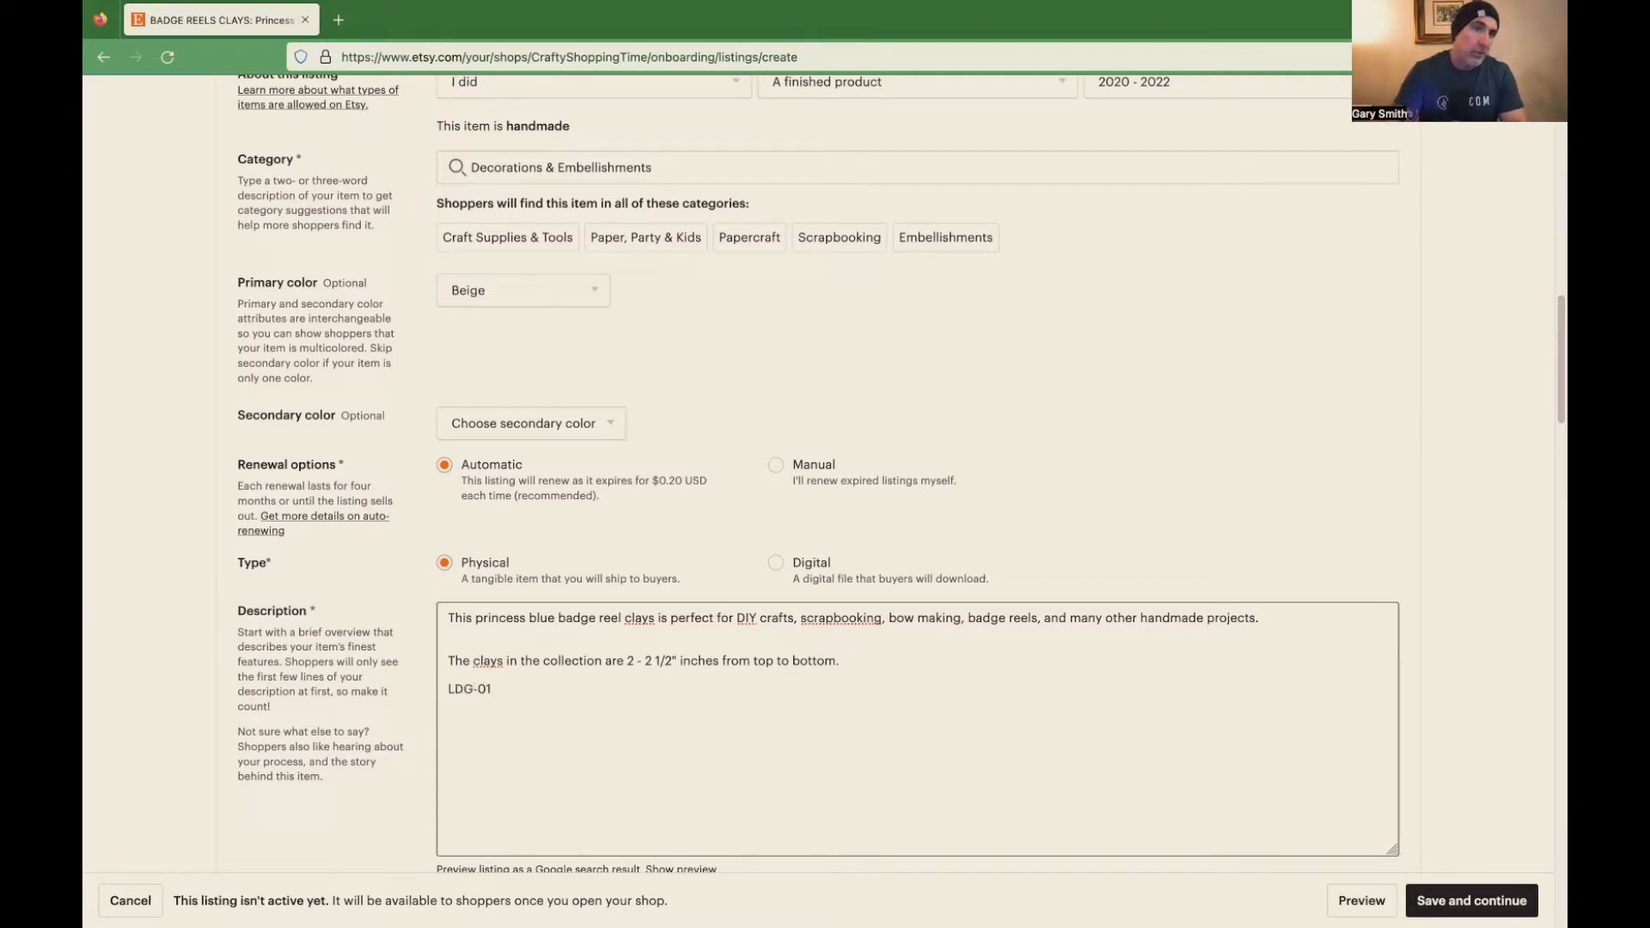
pyautogui.write(': ')
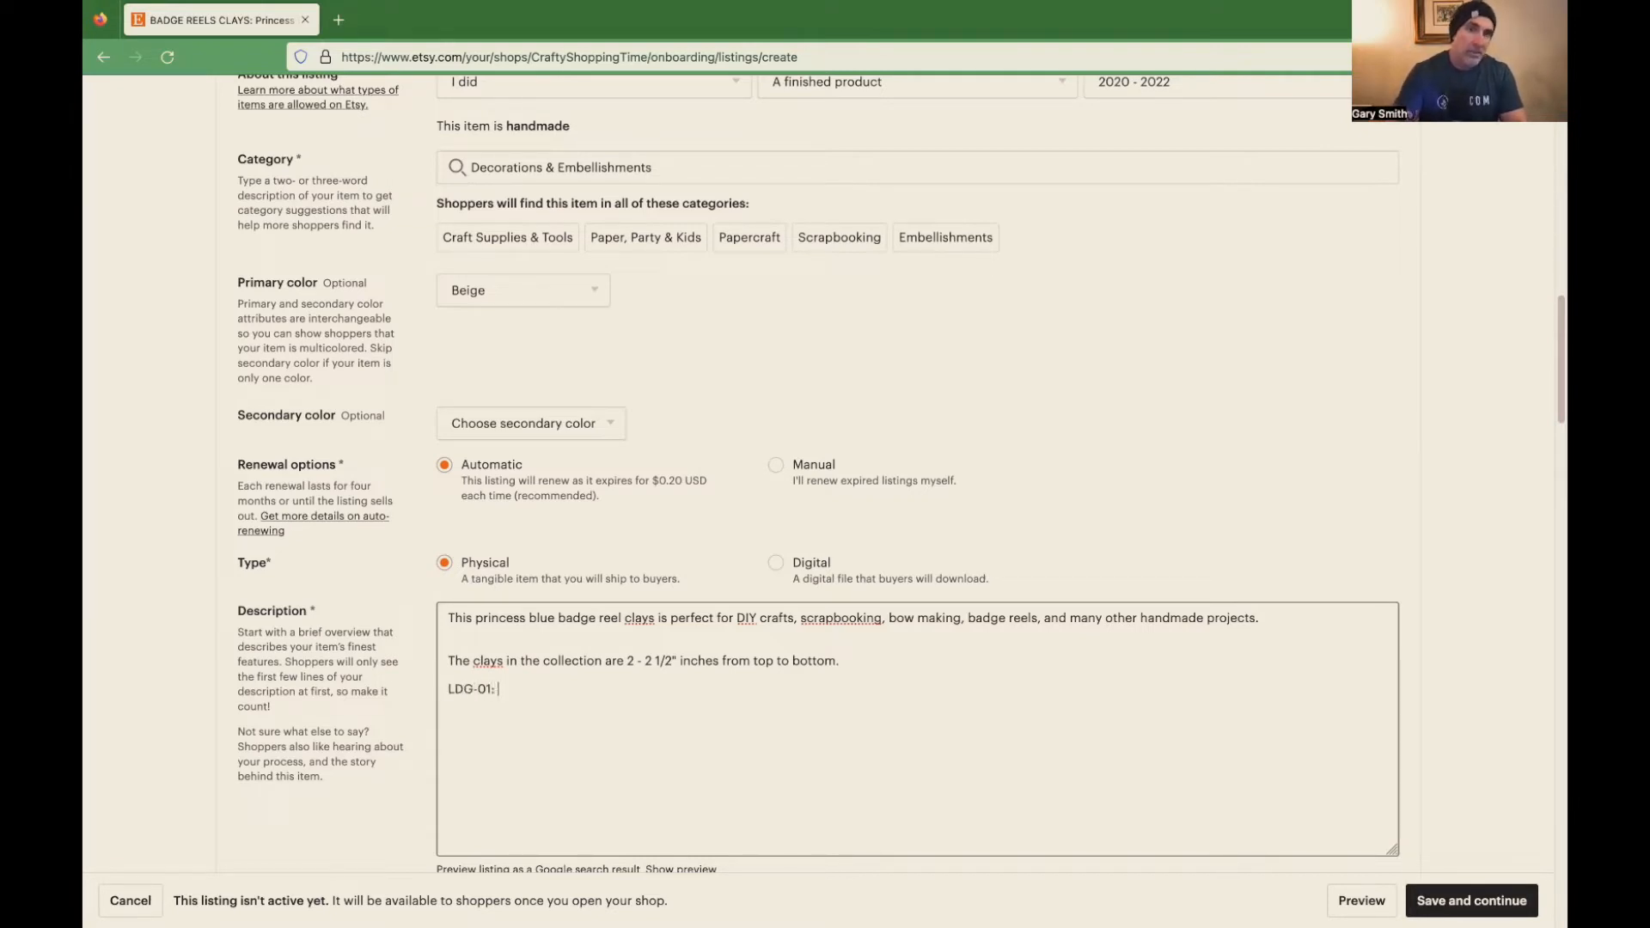
pyautogui.write('LD')
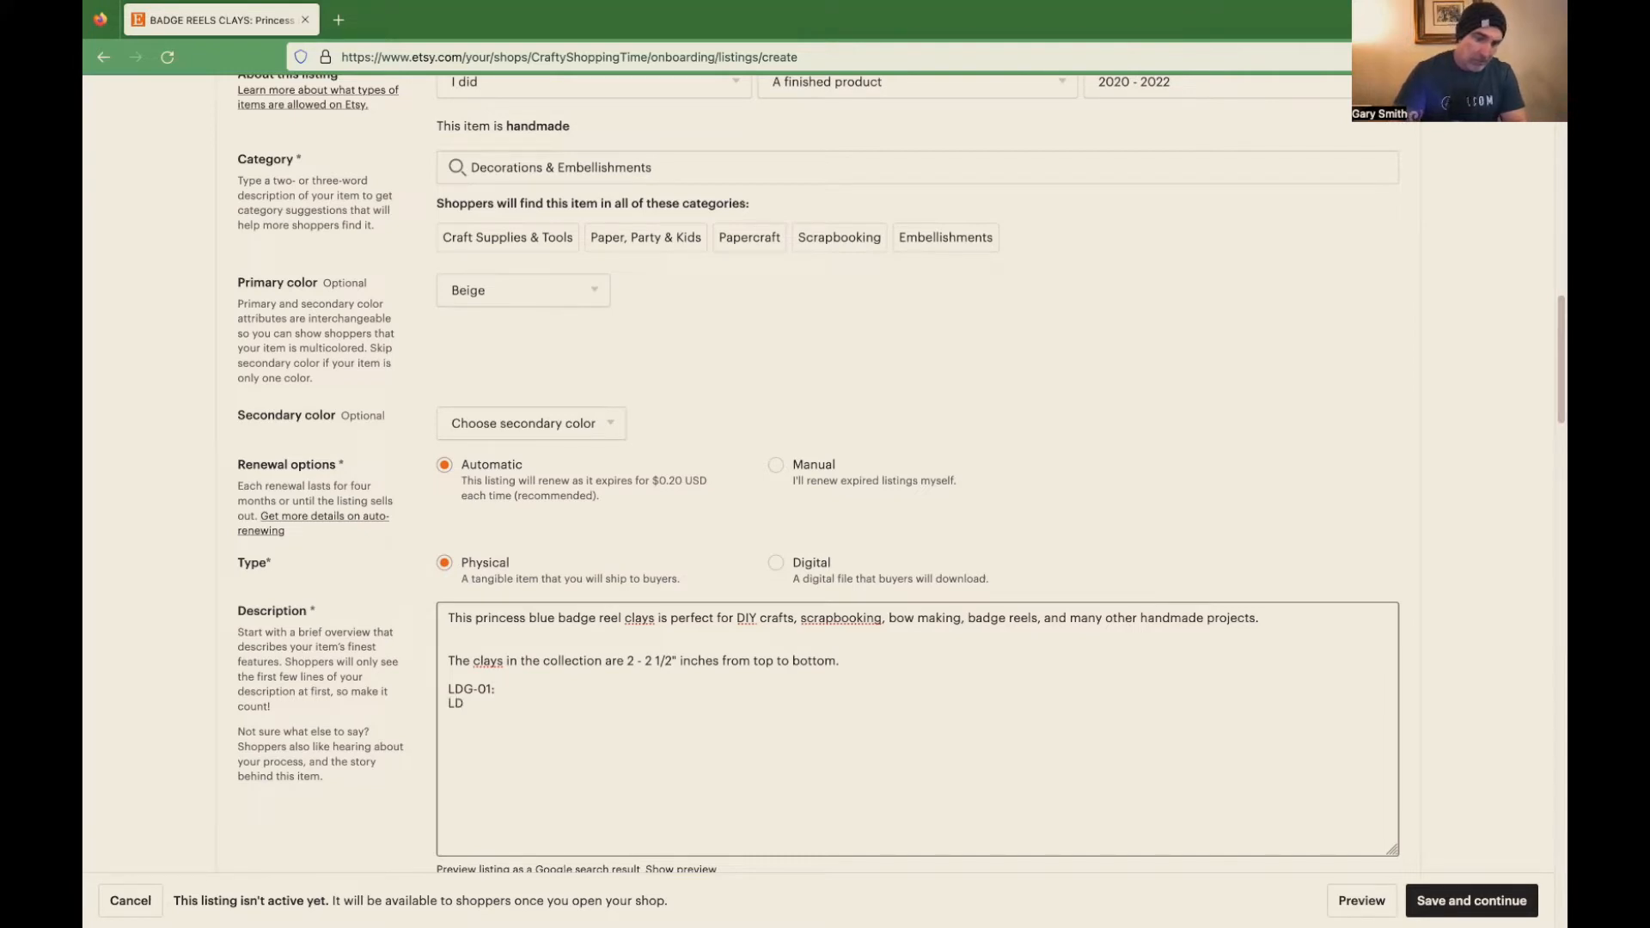
pyautogui.write('G-02:')
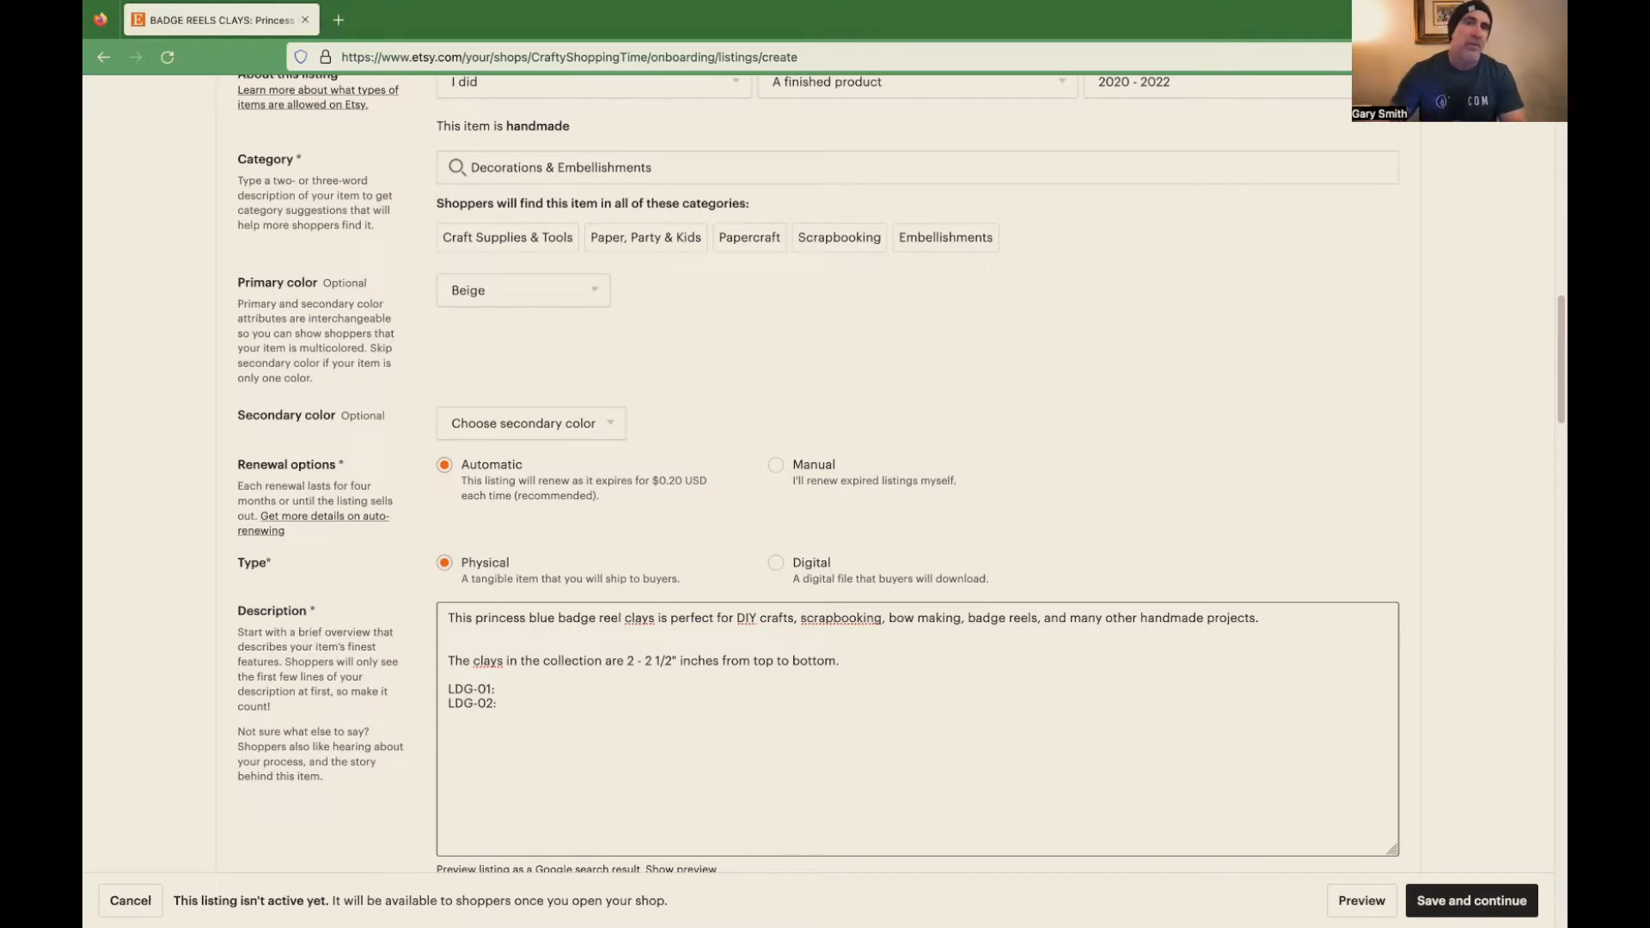
pyautogui.scroll(-4, 1127, 576)
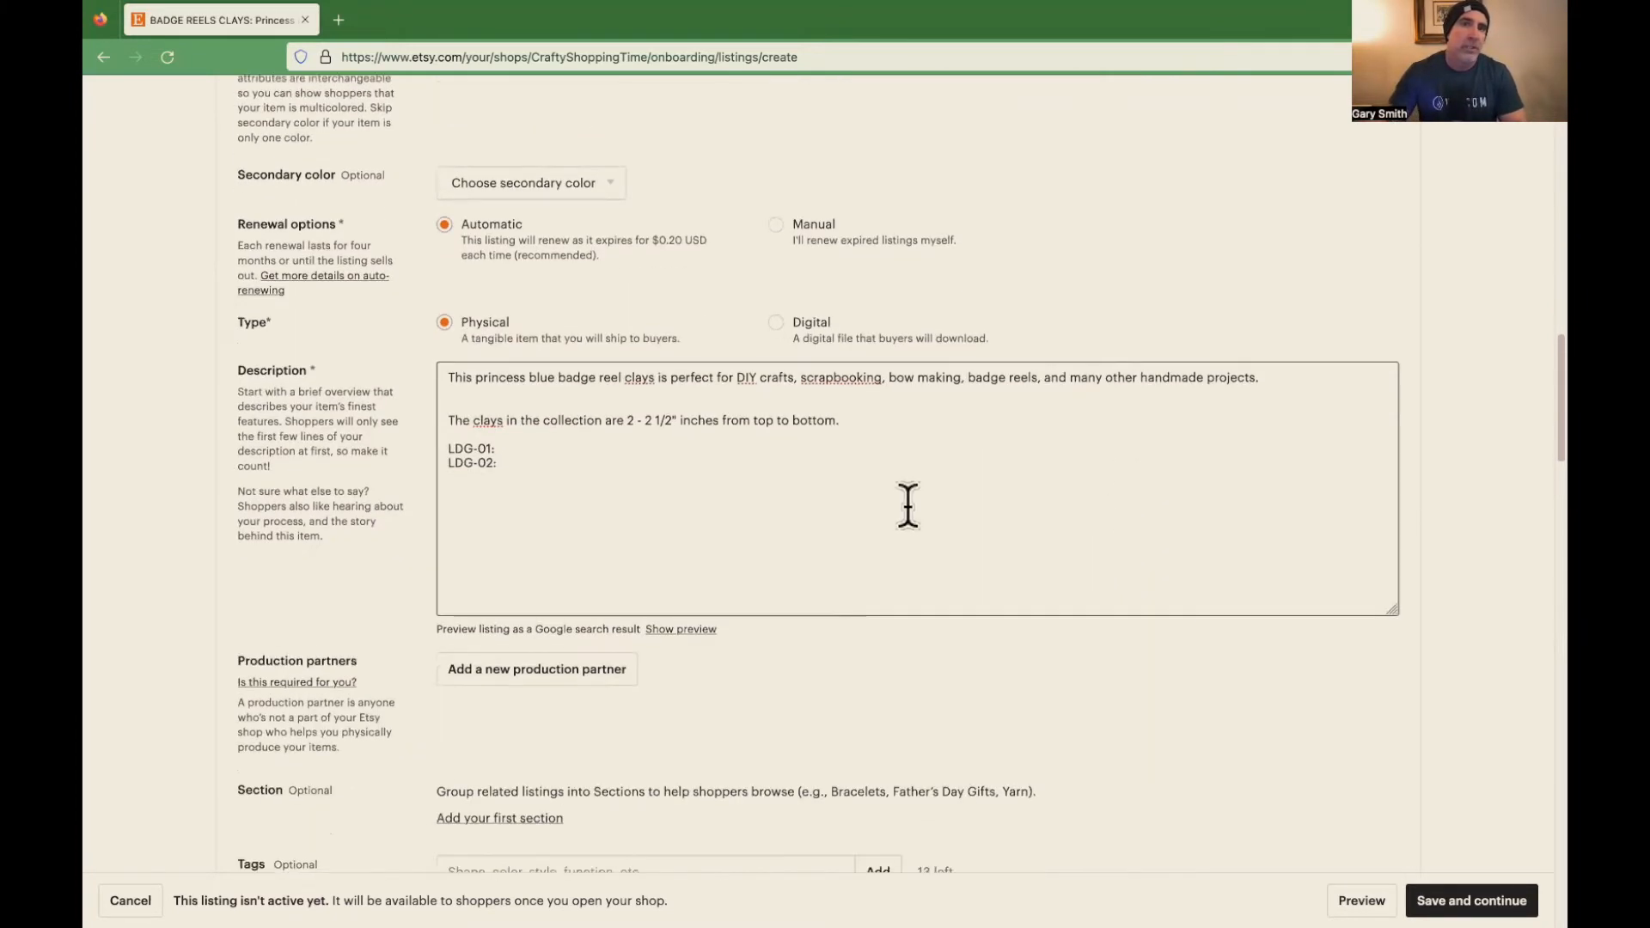
pyautogui.click(727, 487)
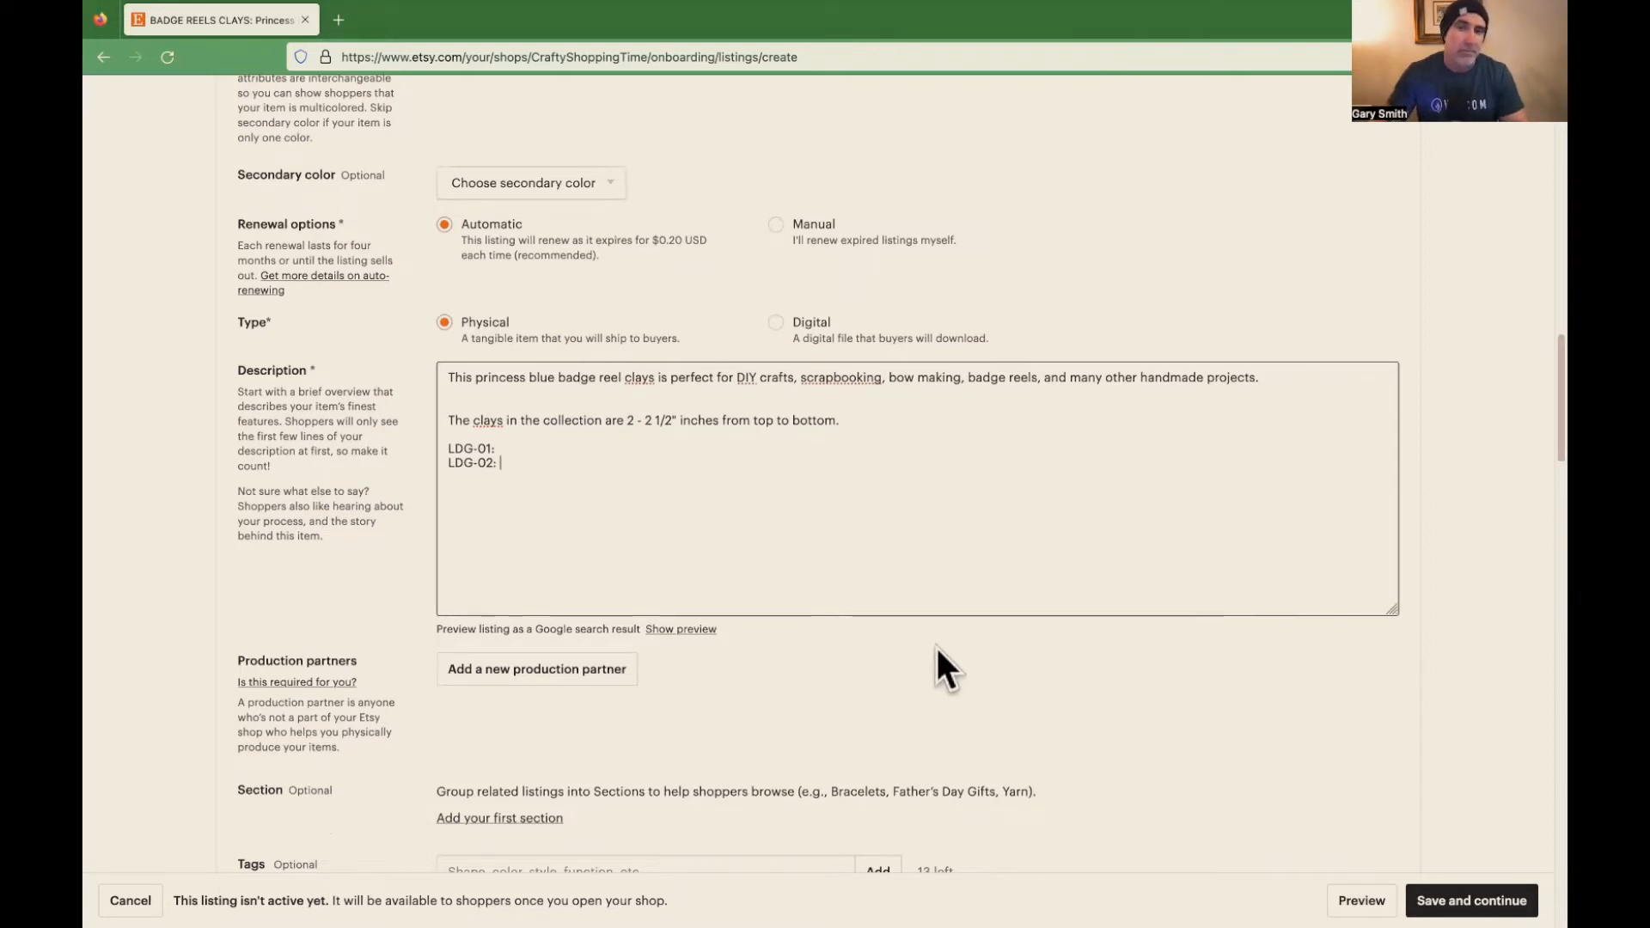
# - Add "RN badge reels" as the listing's first tag
pyautogui.scroll(-3, 901, 635)
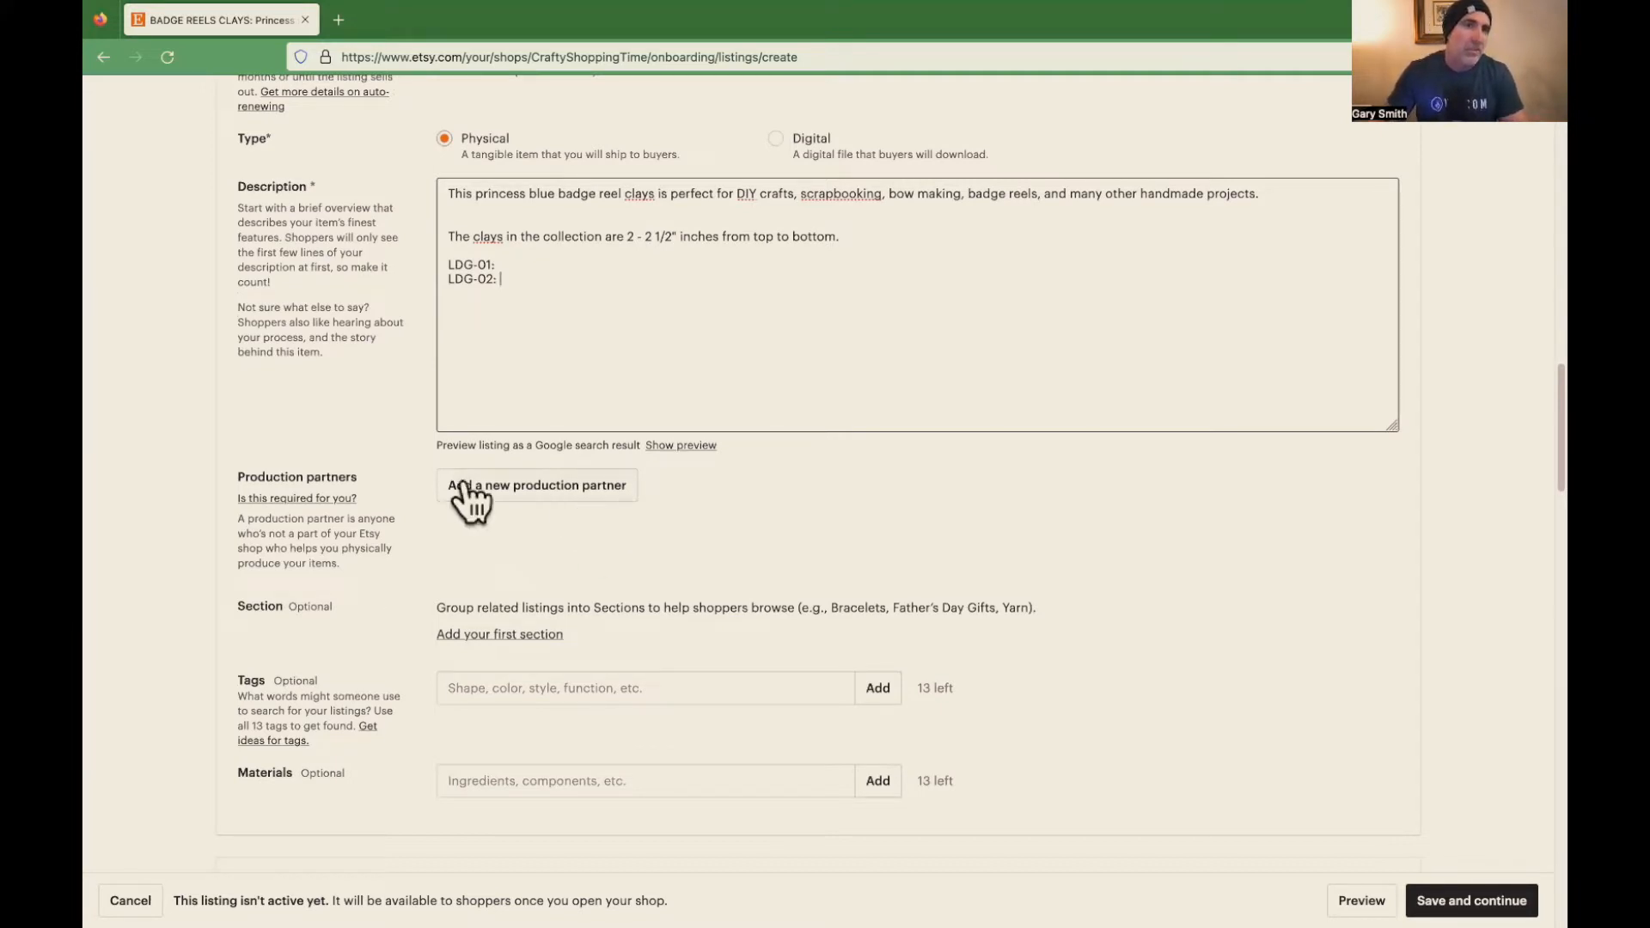
pyautogui.scroll(-3, 1143, 598)
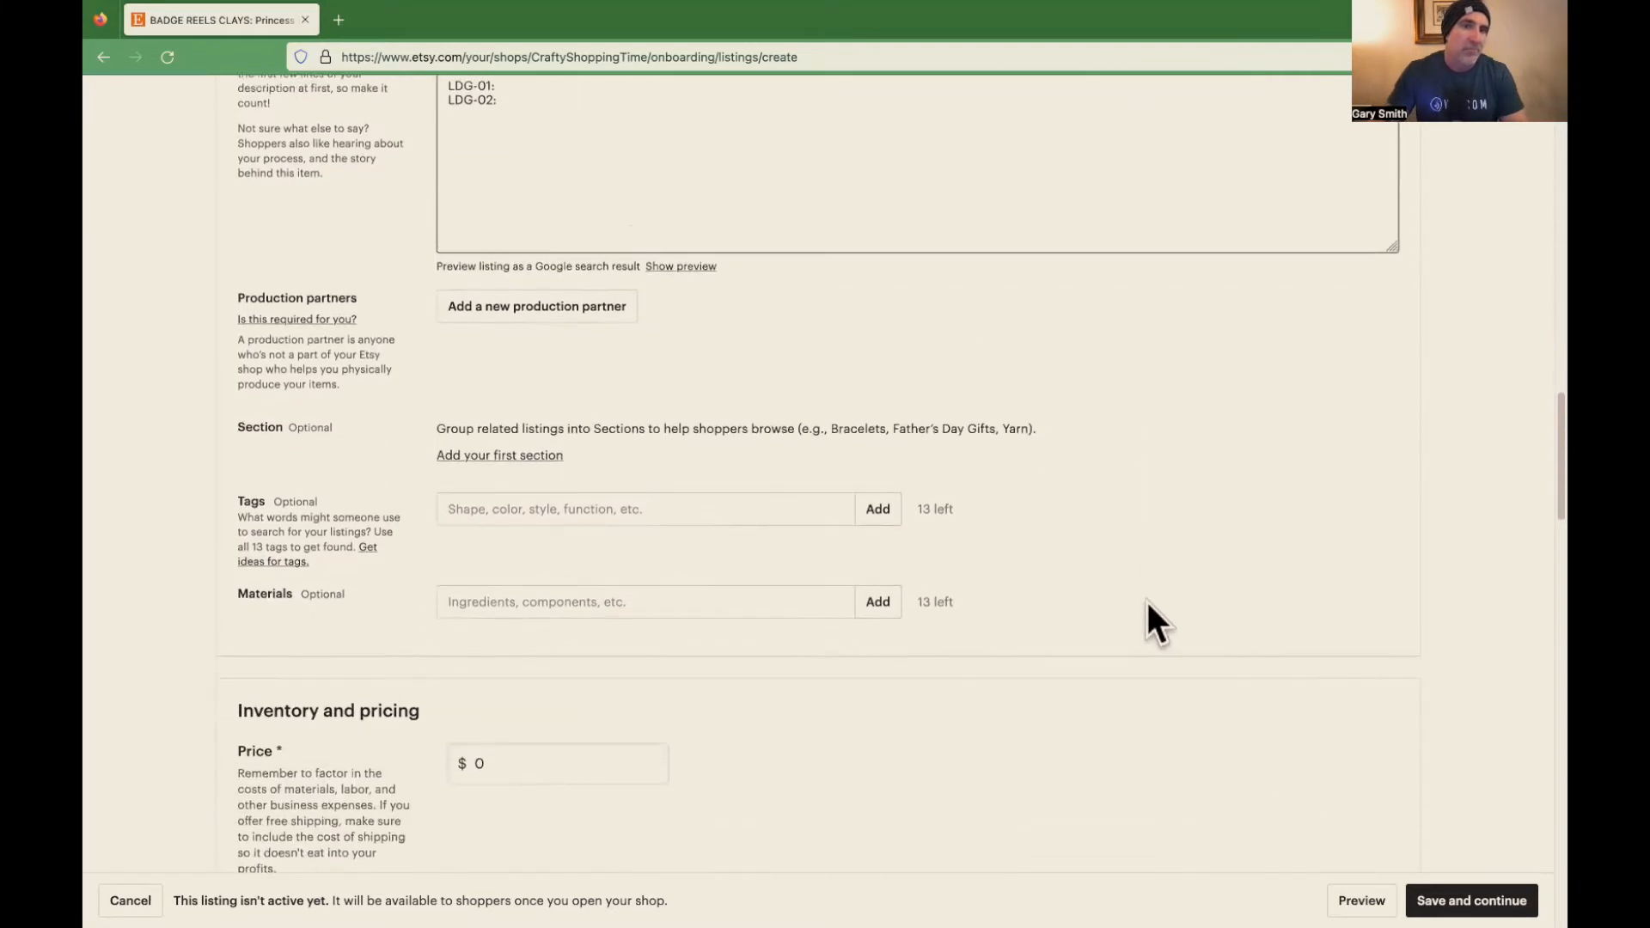
pyautogui.click(535, 504)
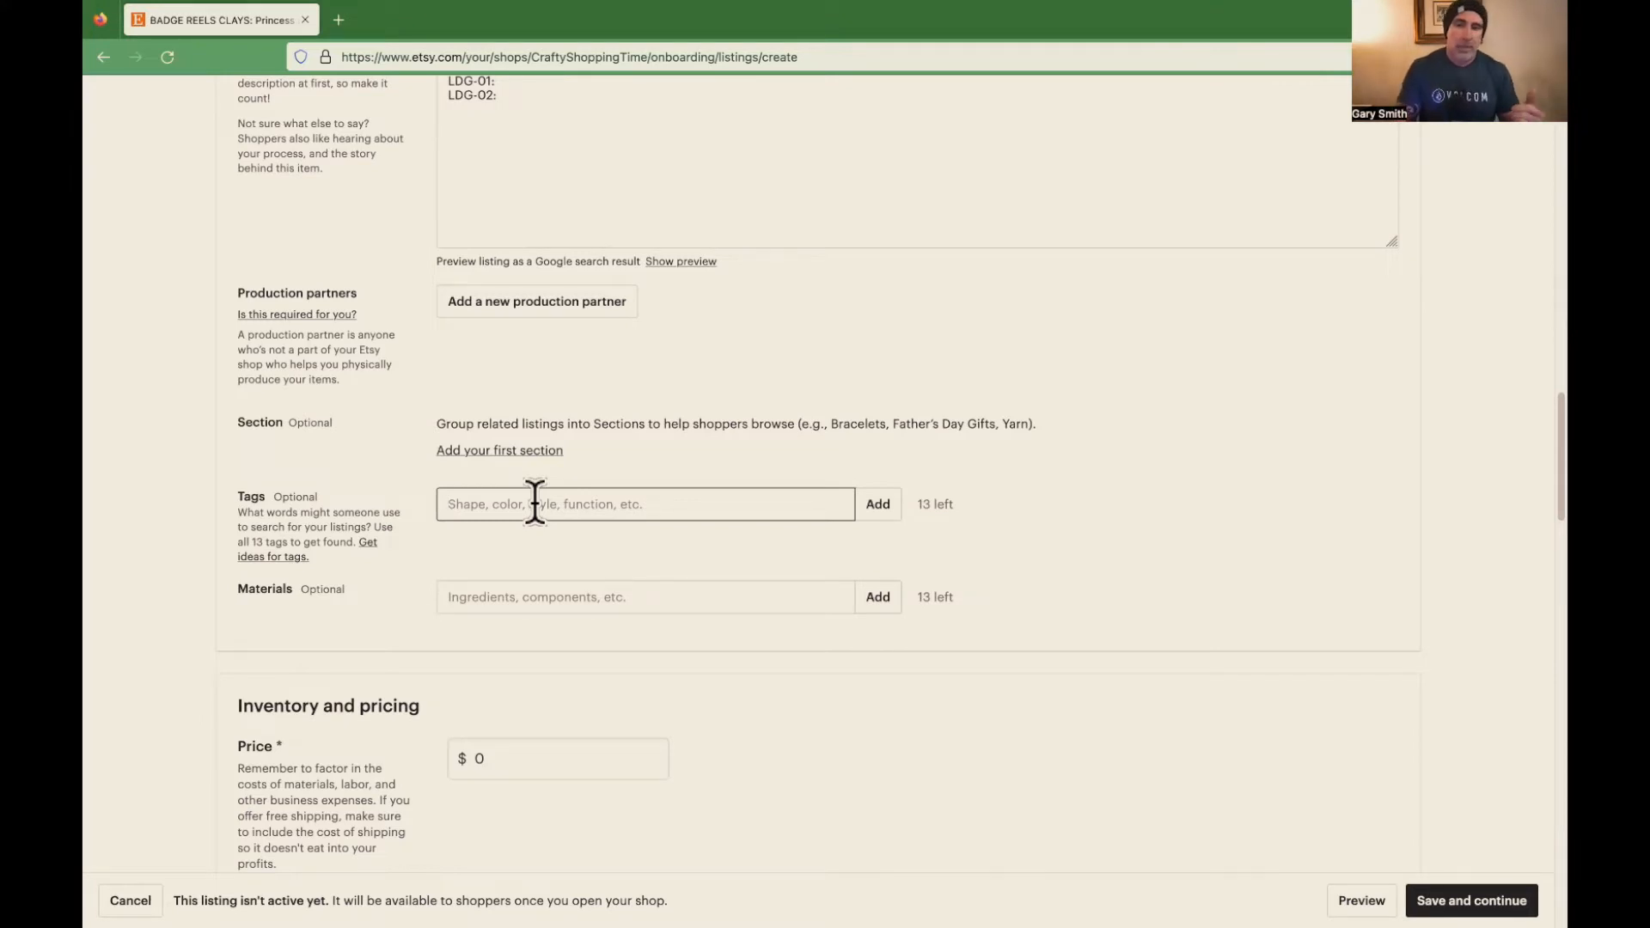
pyautogui.write('RN')
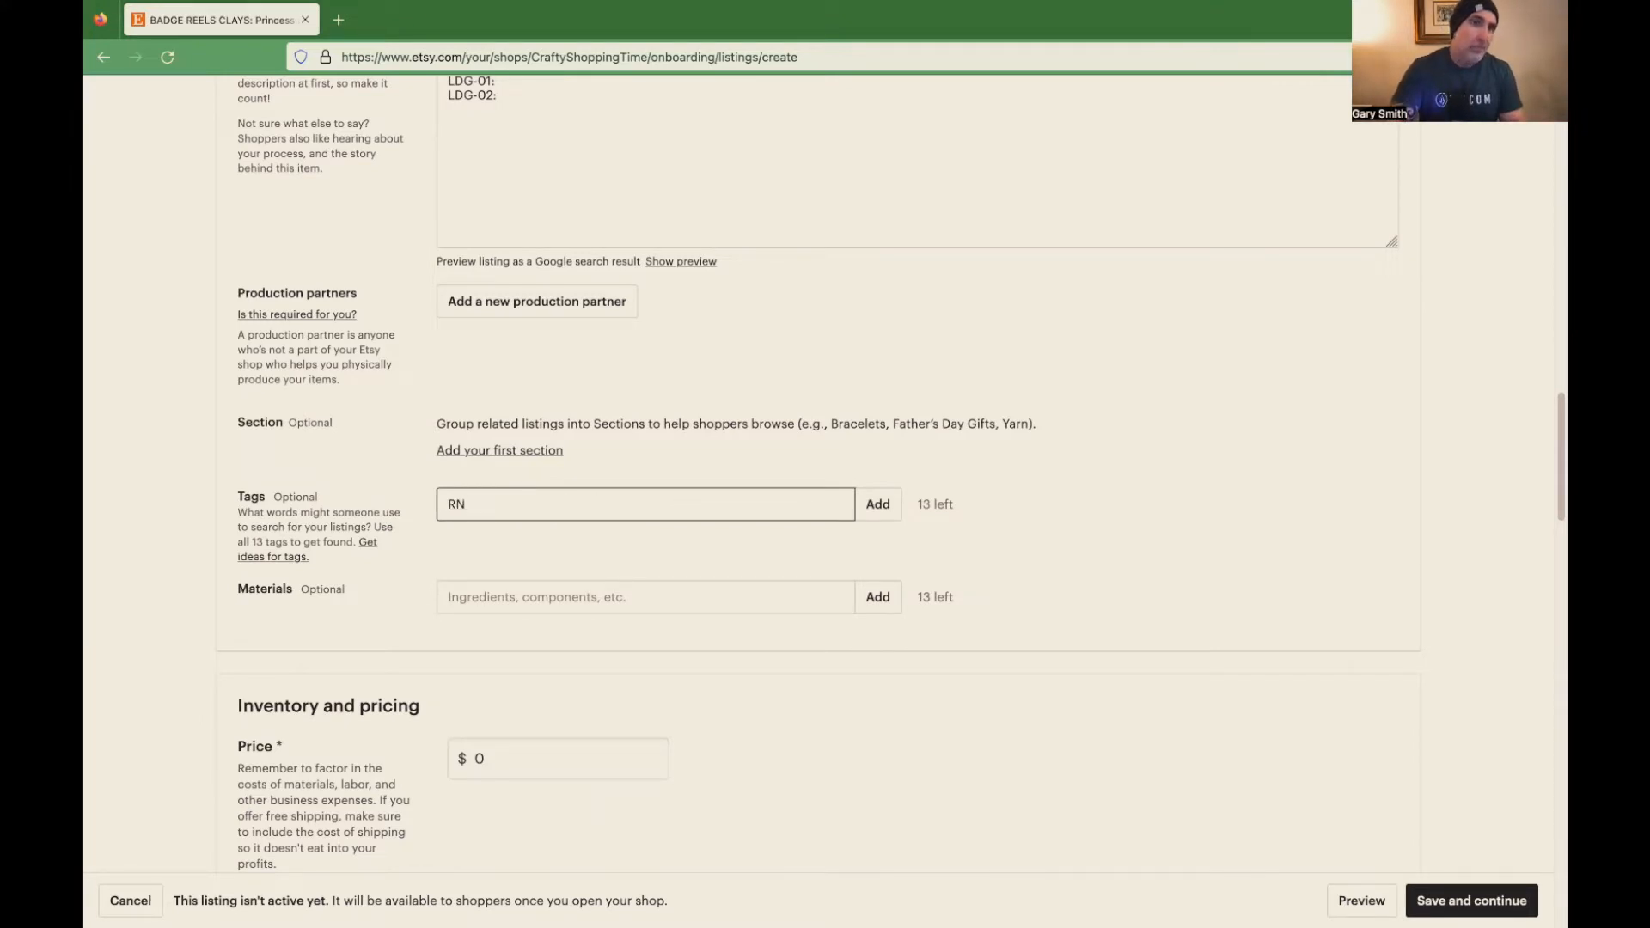
pyautogui.write(' badge')
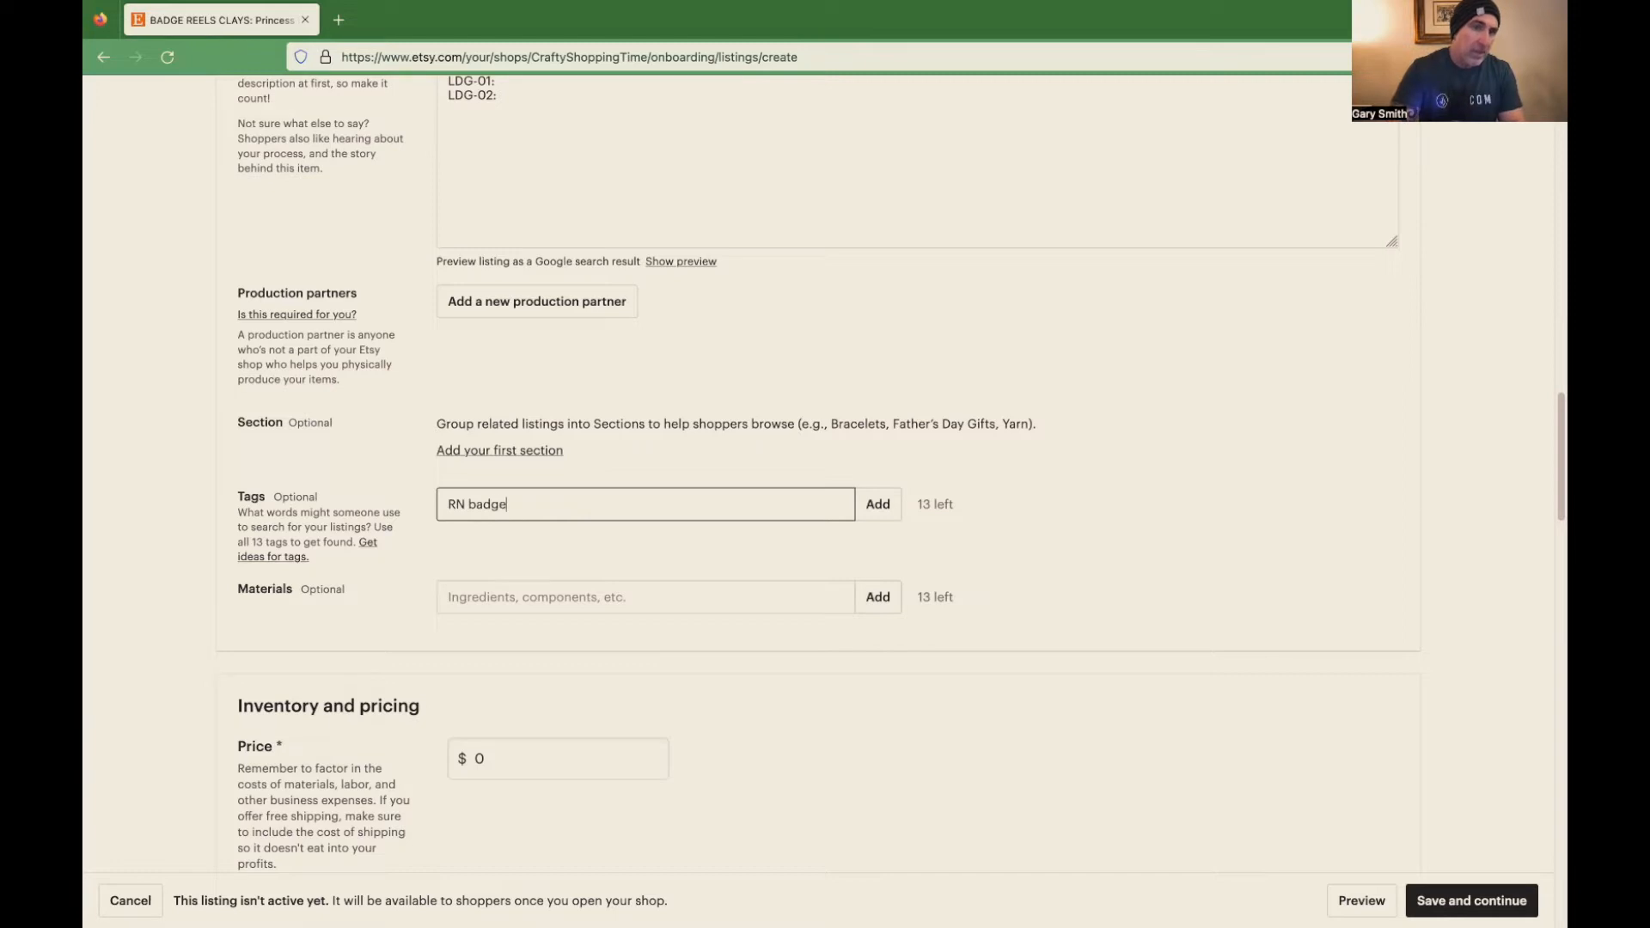
pyautogui.write(' reels')
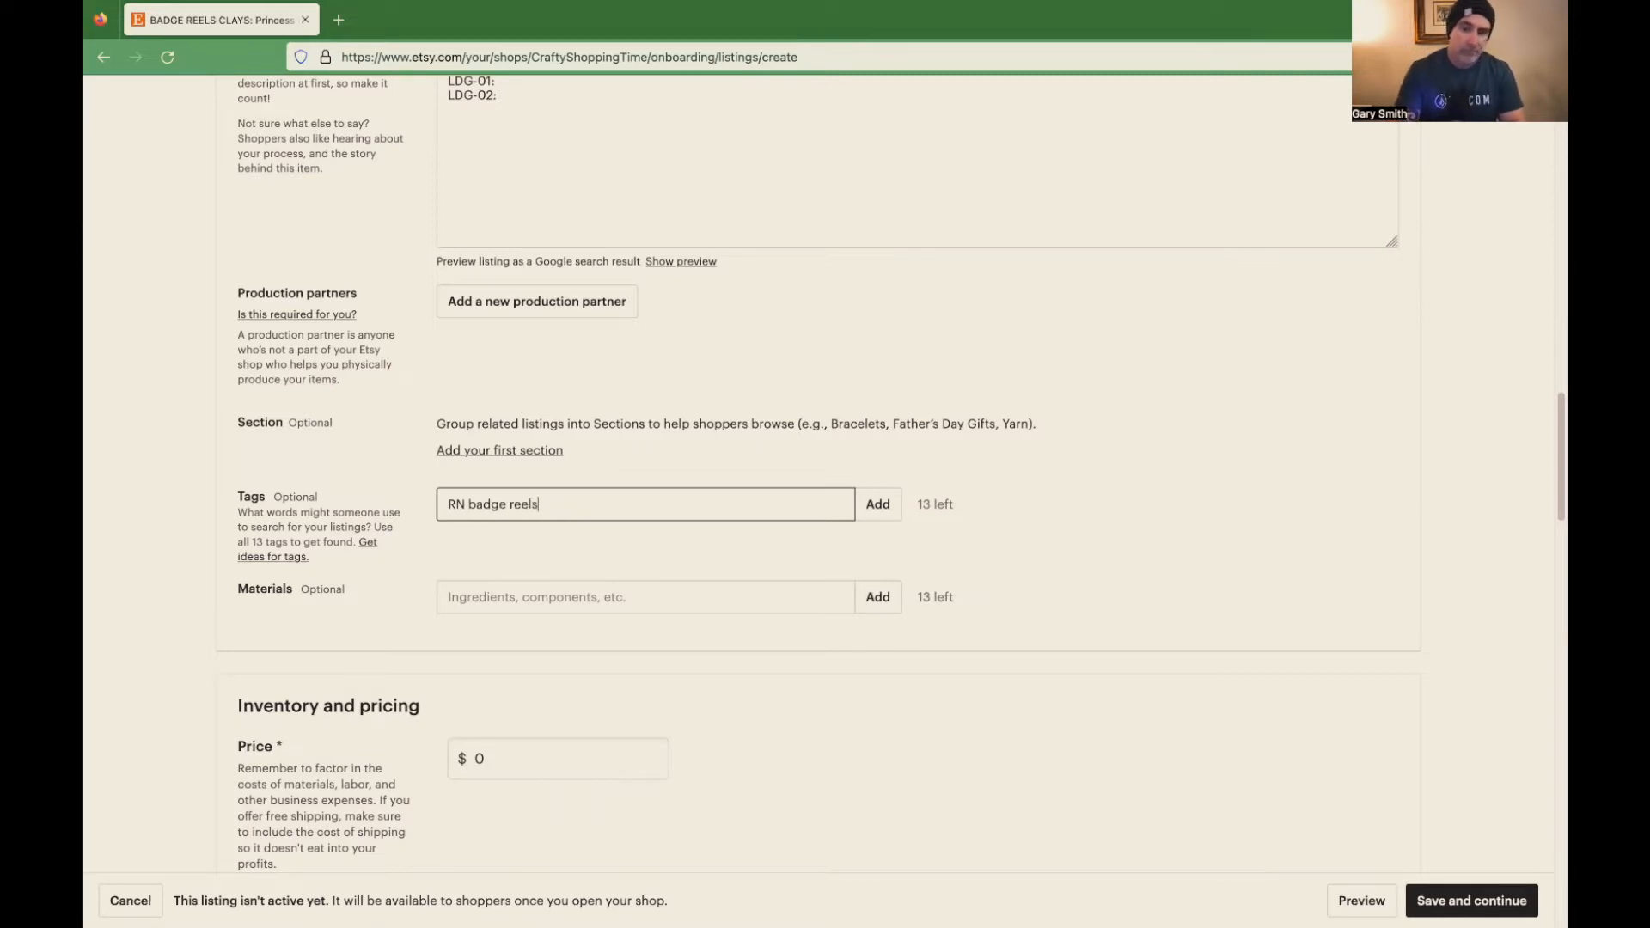
pyautogui.press('Return')
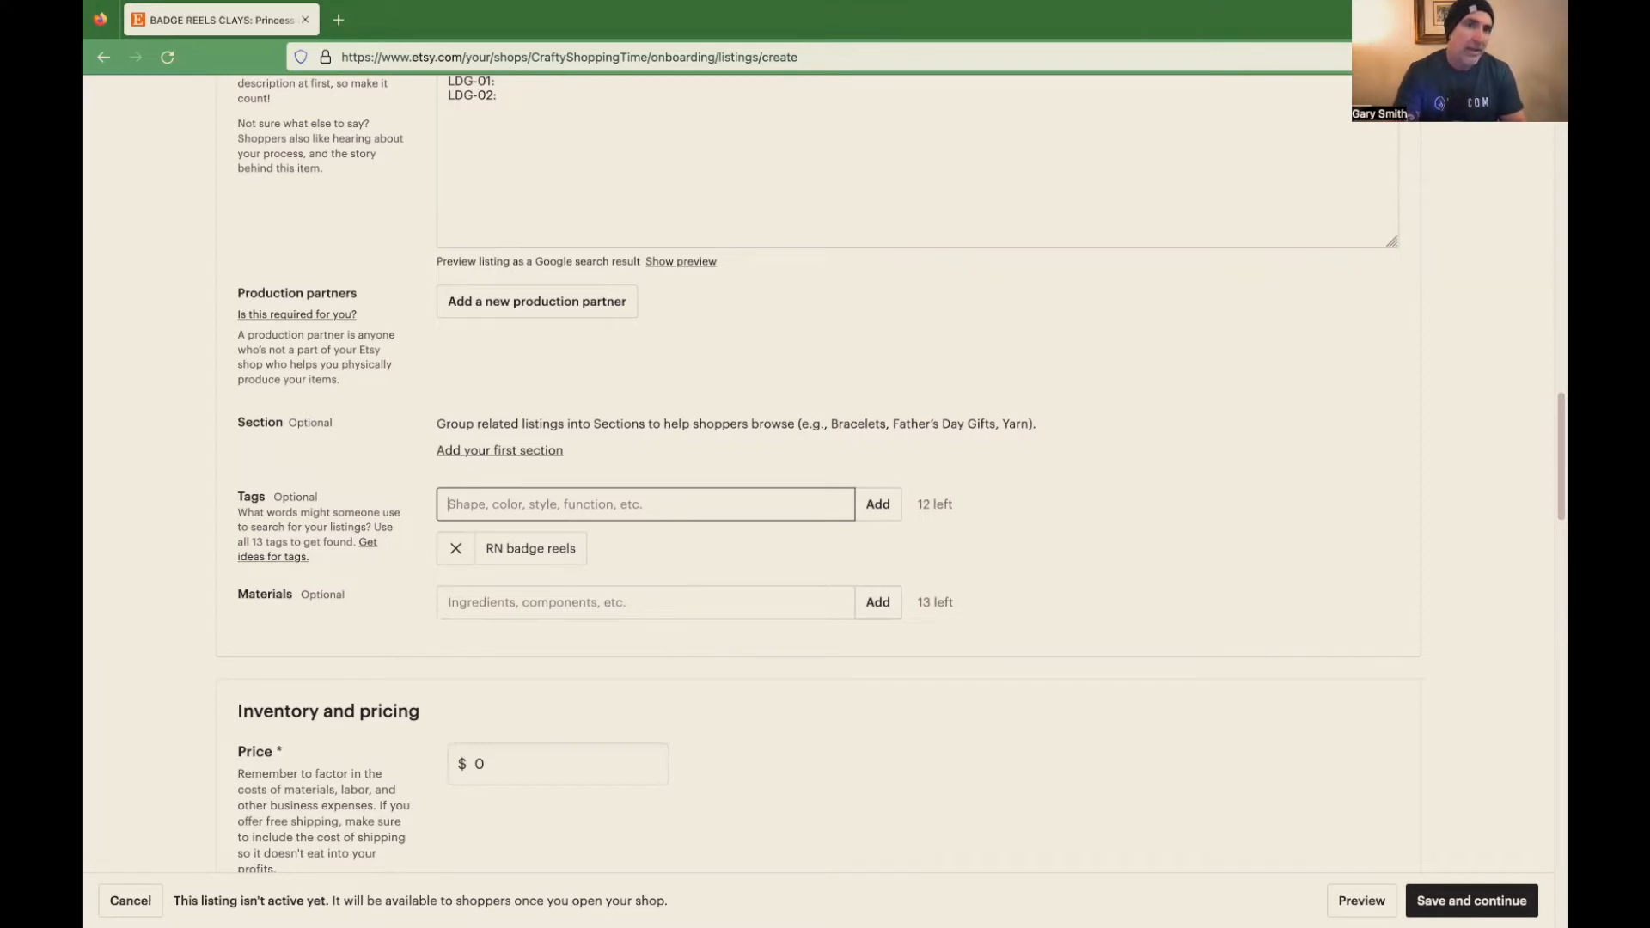
# - Add three more listing tags: "teach badge reels", "name badges" and "princess name badges"
pyautogui.write('teach')
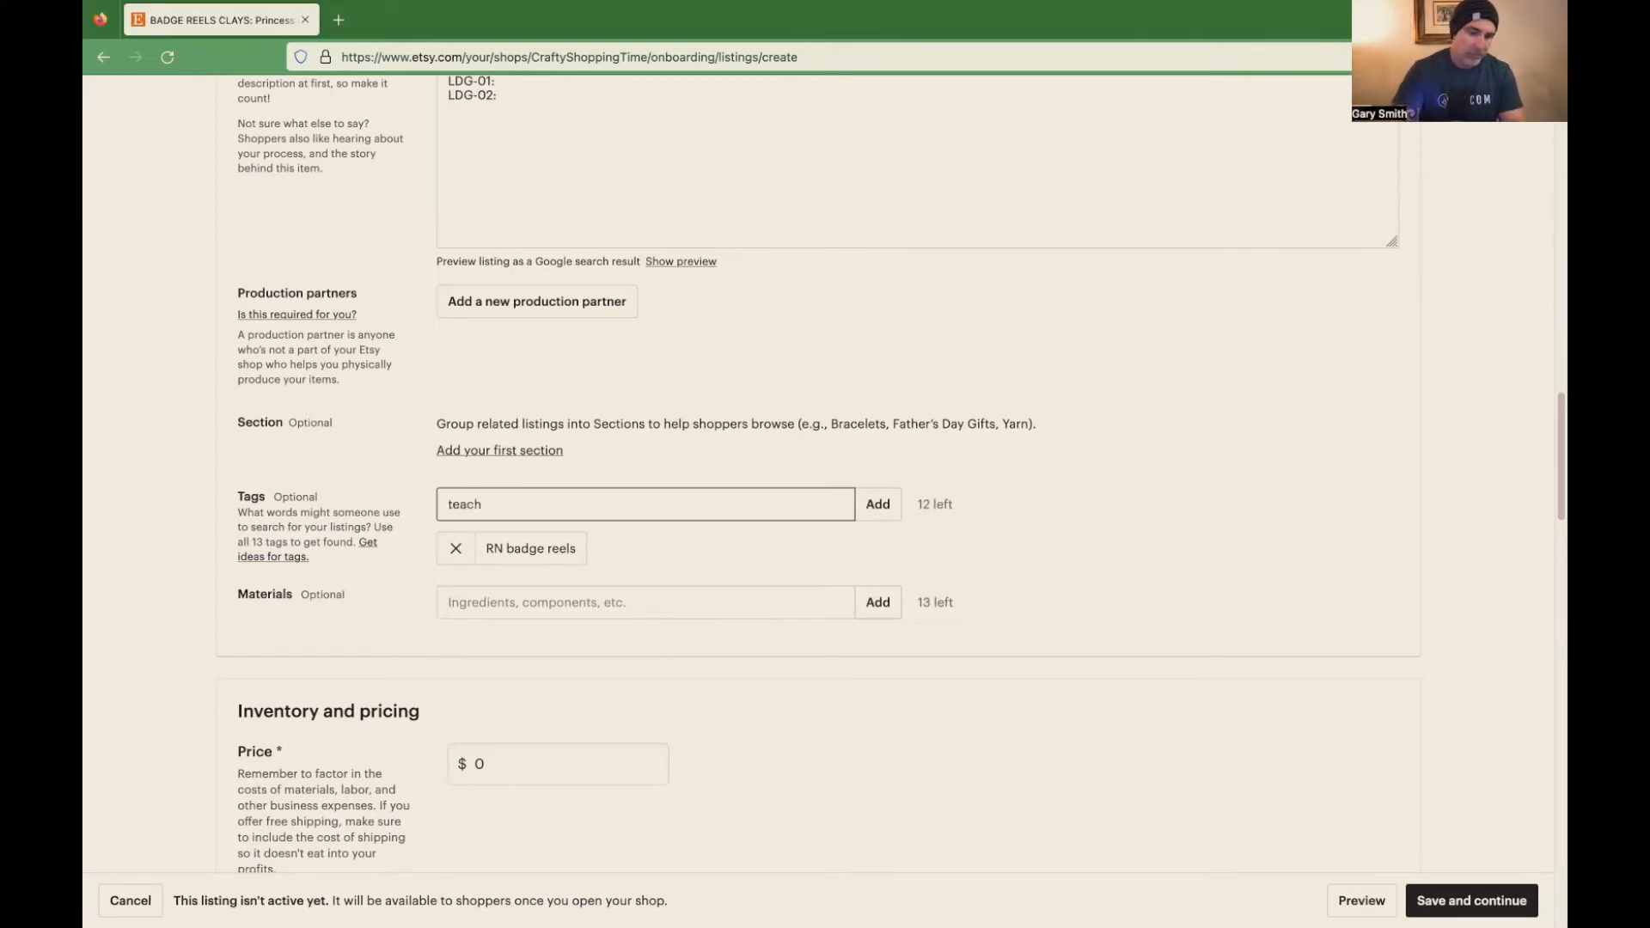
pyautogui.write(' badge reels')
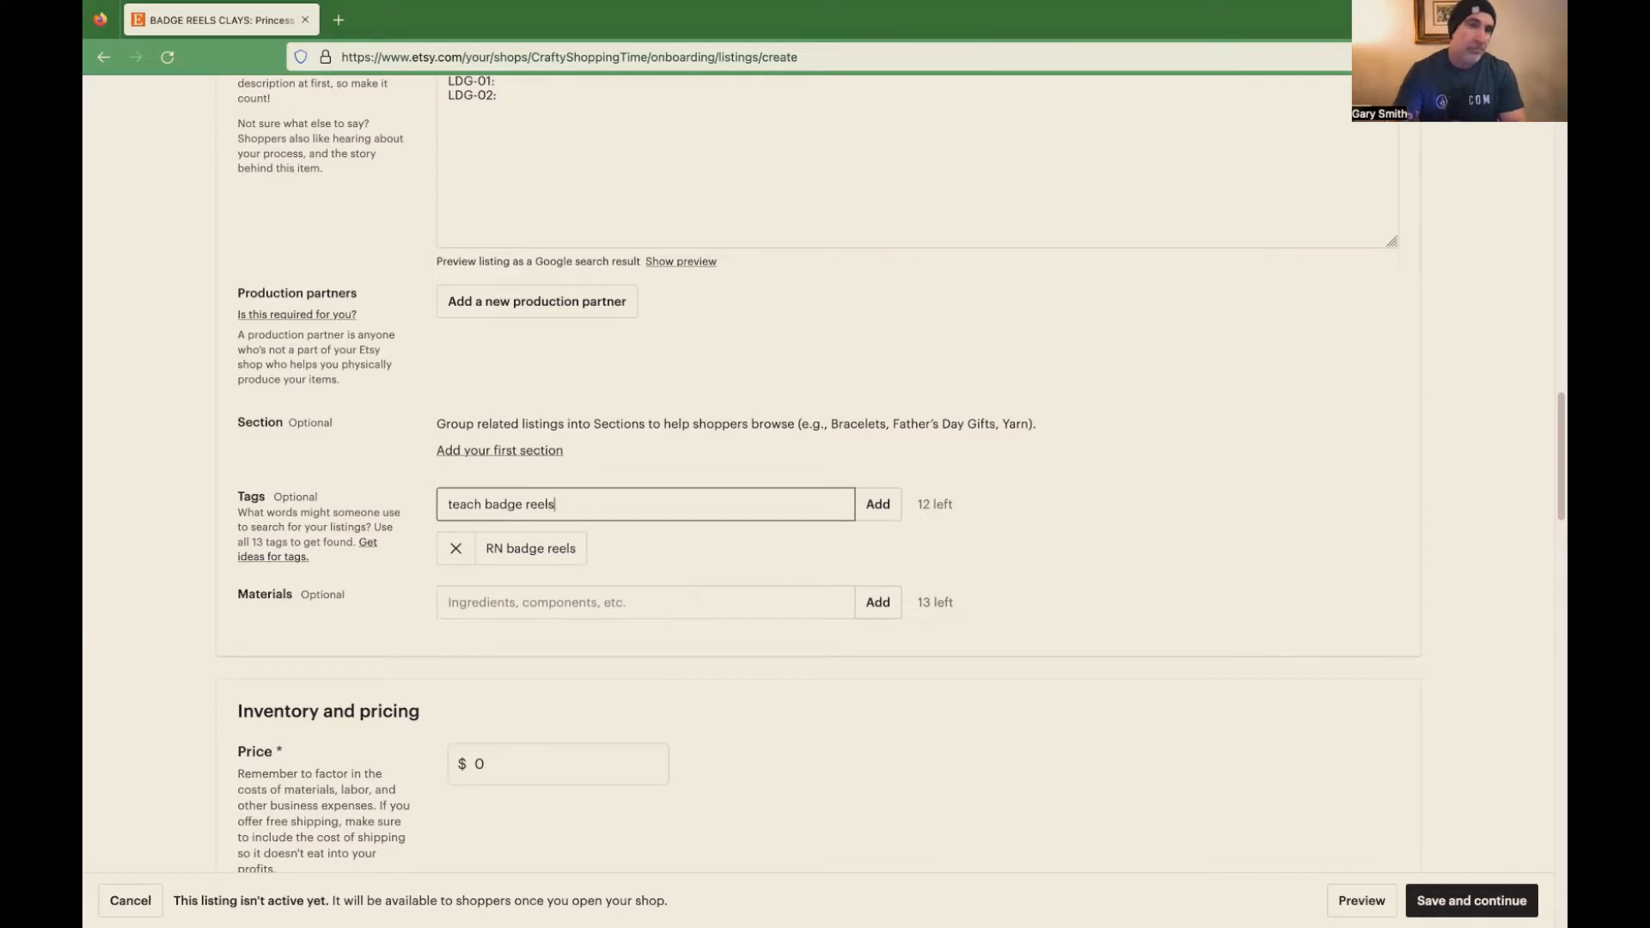
pyautogui.press('Return')
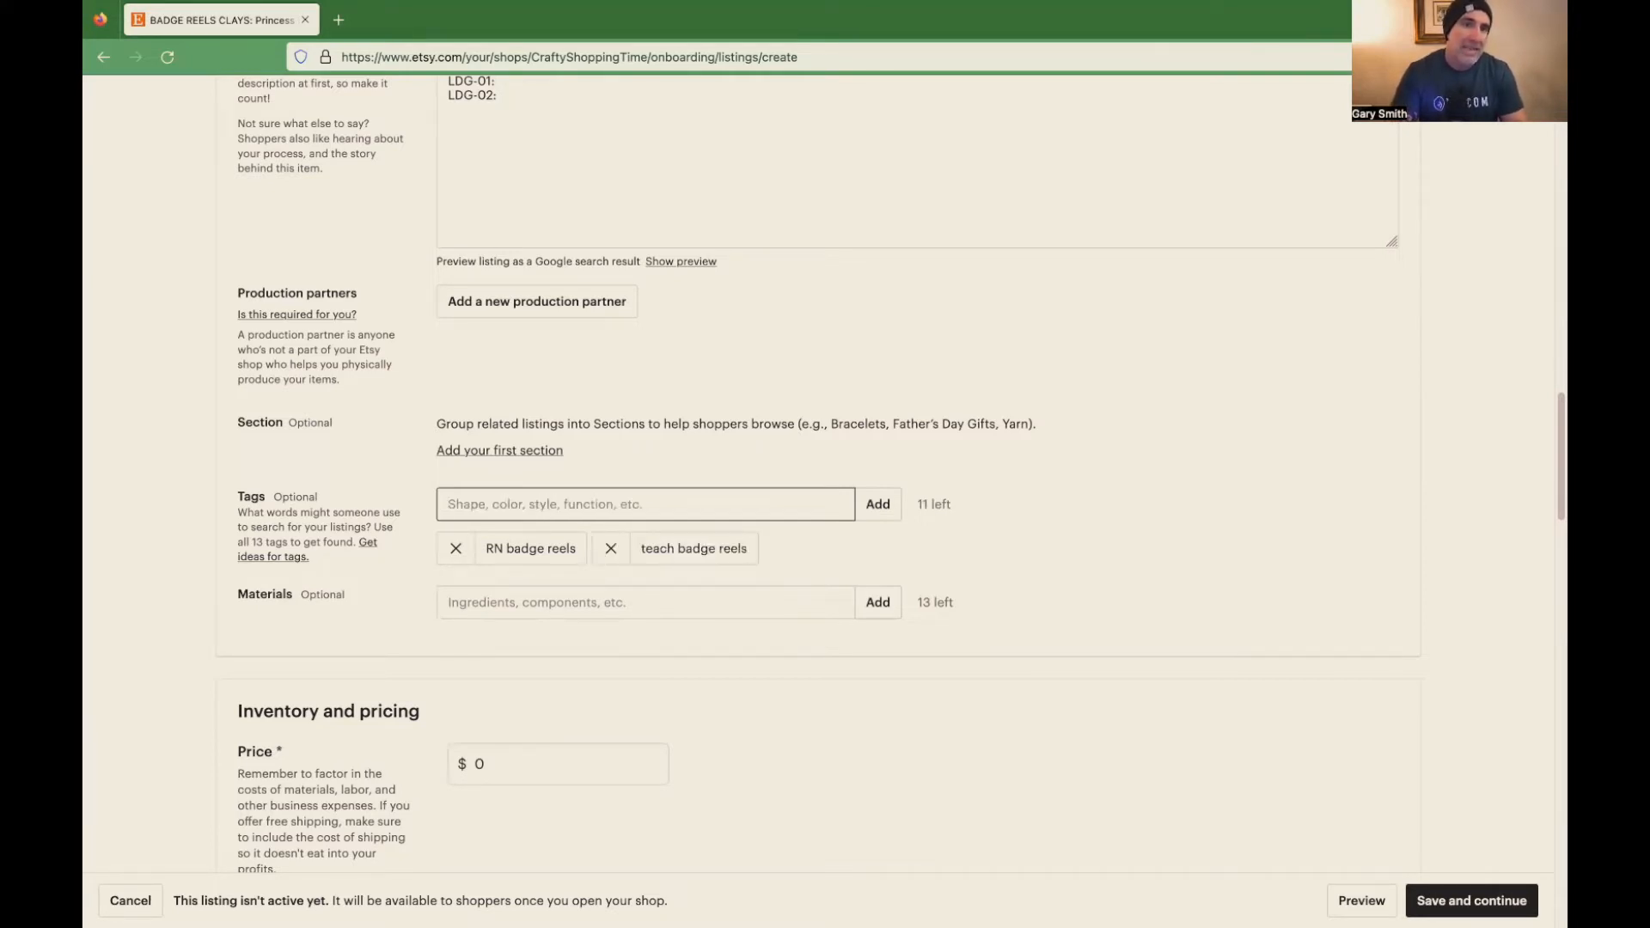
pyautogui.write('name ba')
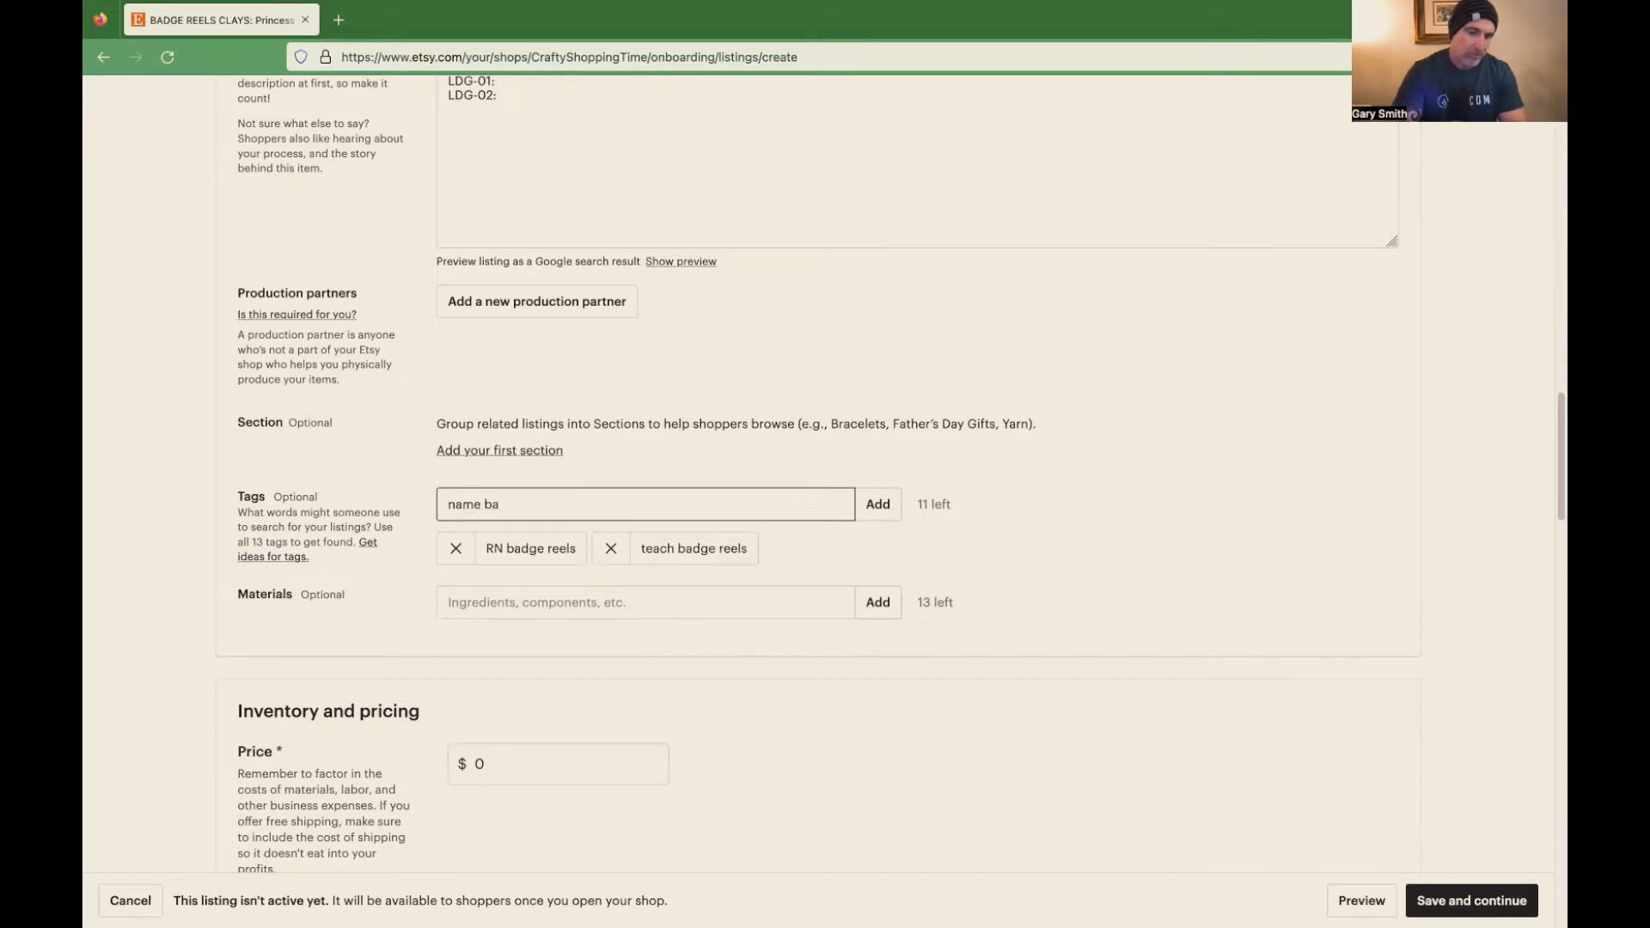
pyautogui.write('dges')
pyautogui.press('Return')
pyautogui.write('princess name badges')
pyautogui.press('Return')
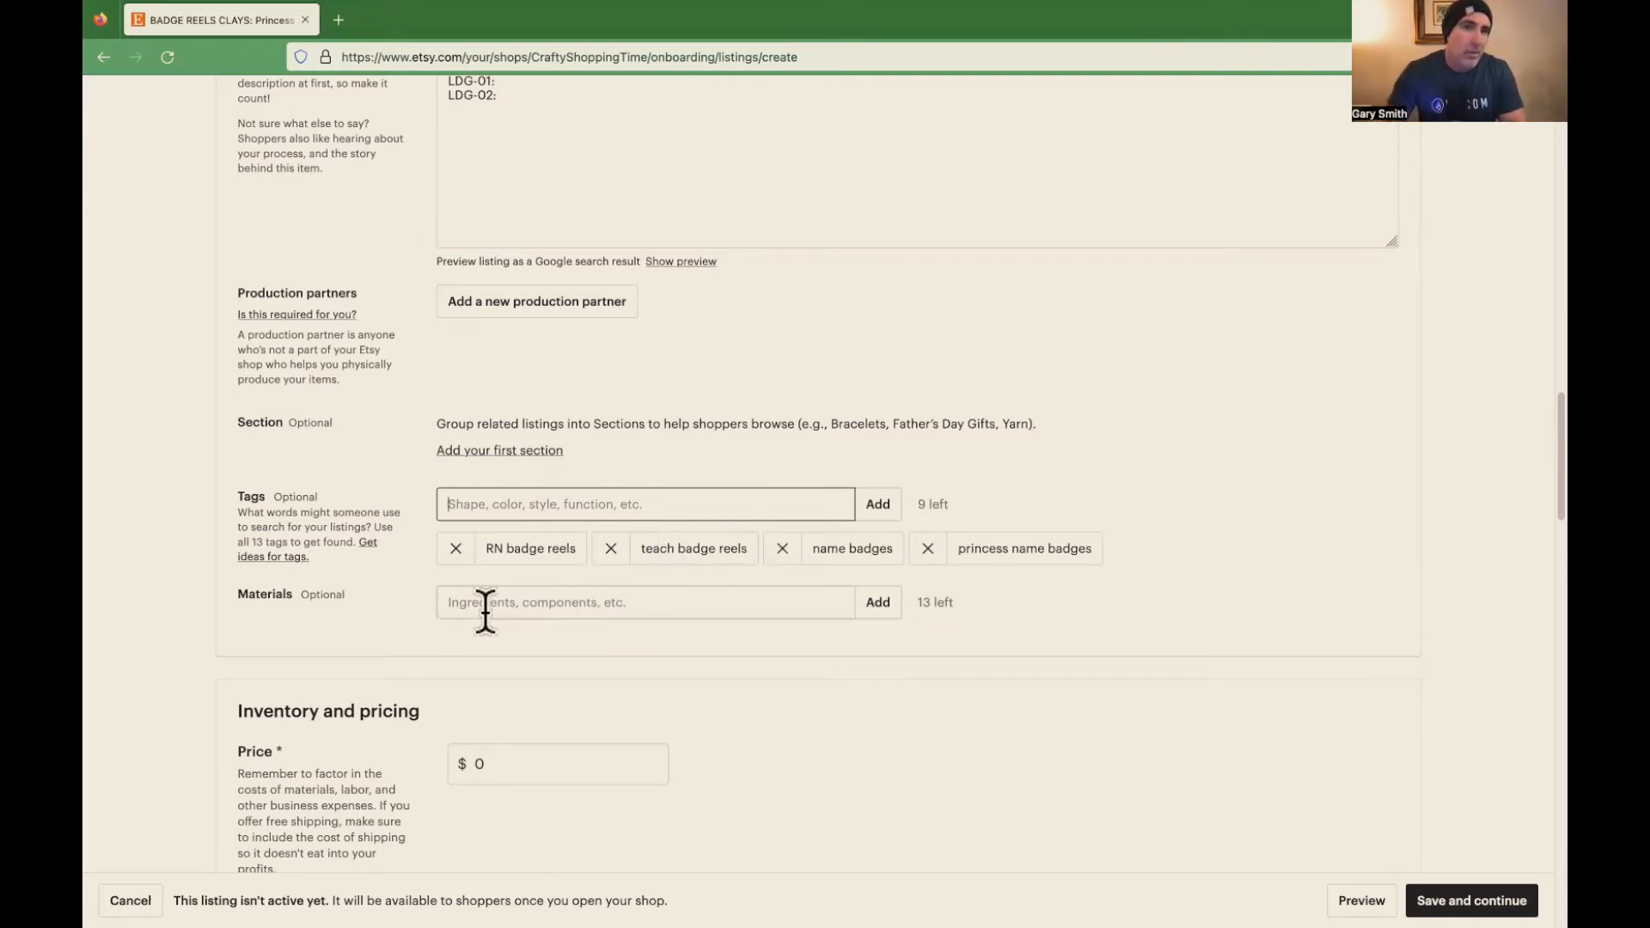
# - Add "fabric", "glue" and "air dry clay" as the listing's materials
pyautogui.click(536, 606)
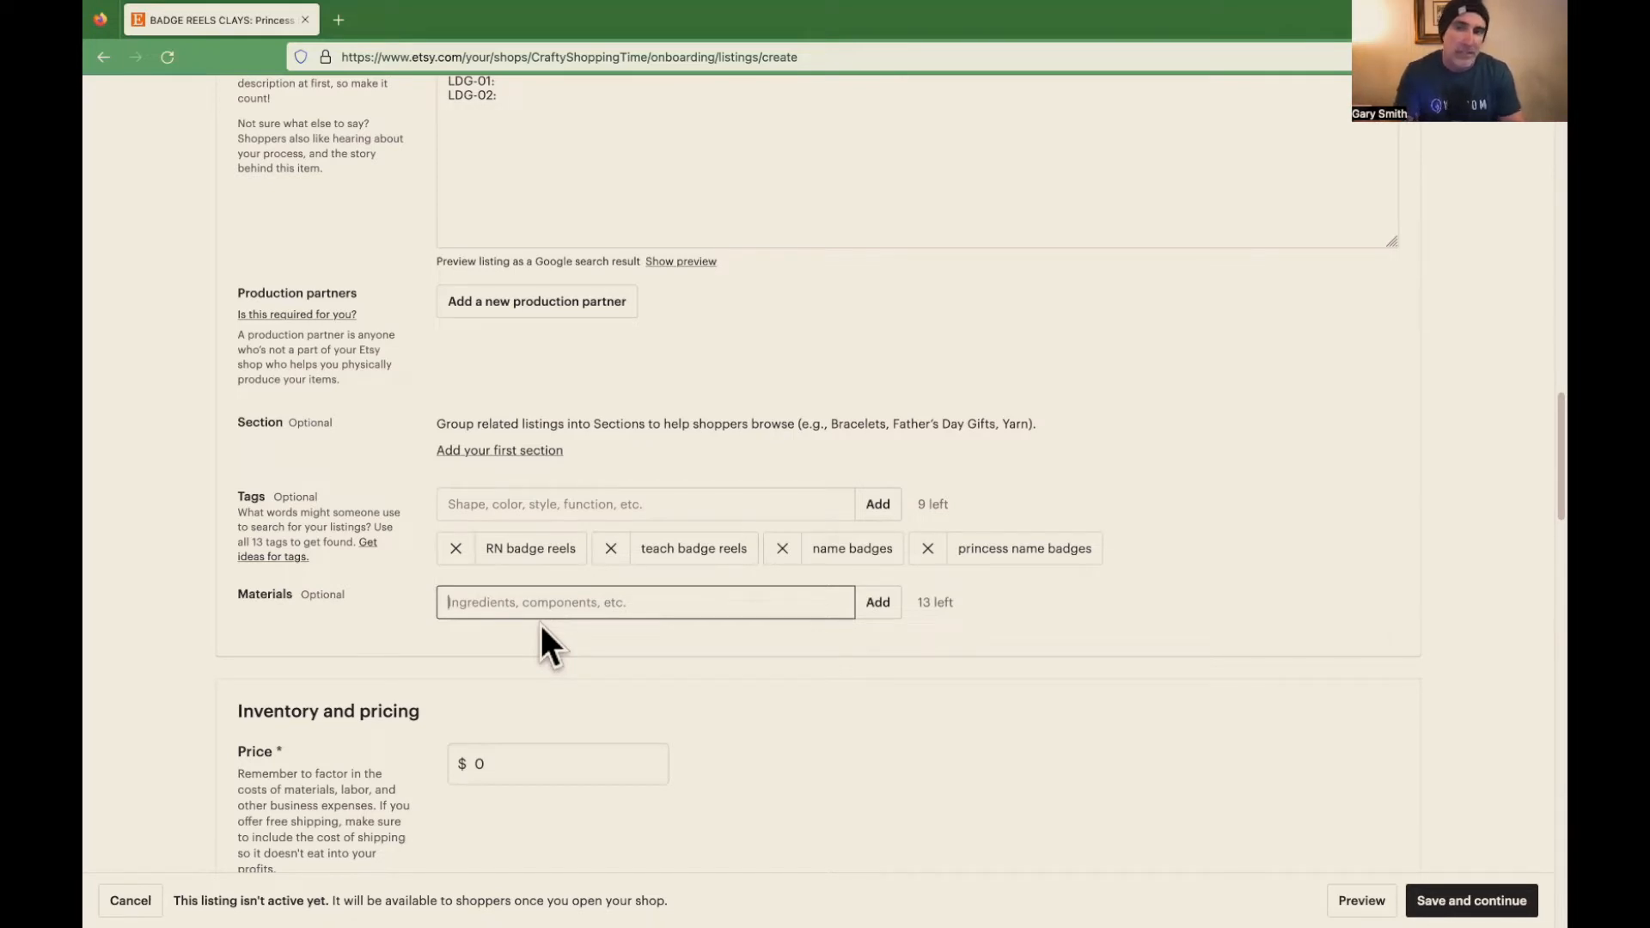
pyautogui.write('fabric, glue, a')
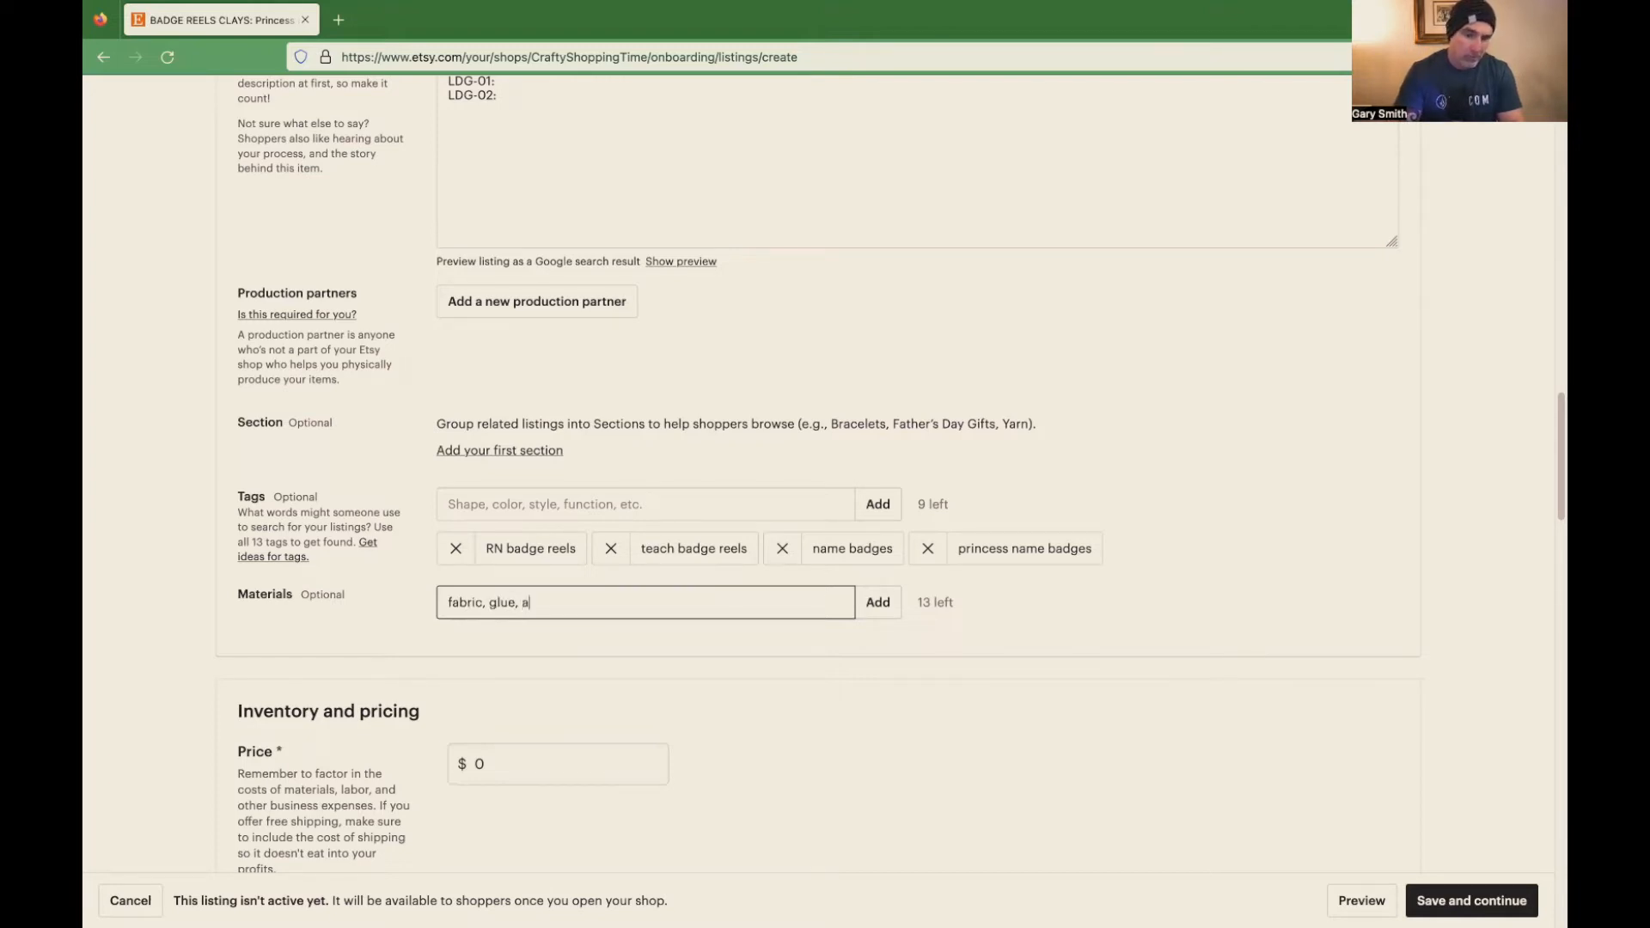
pyautogui.write('ir dry clay')
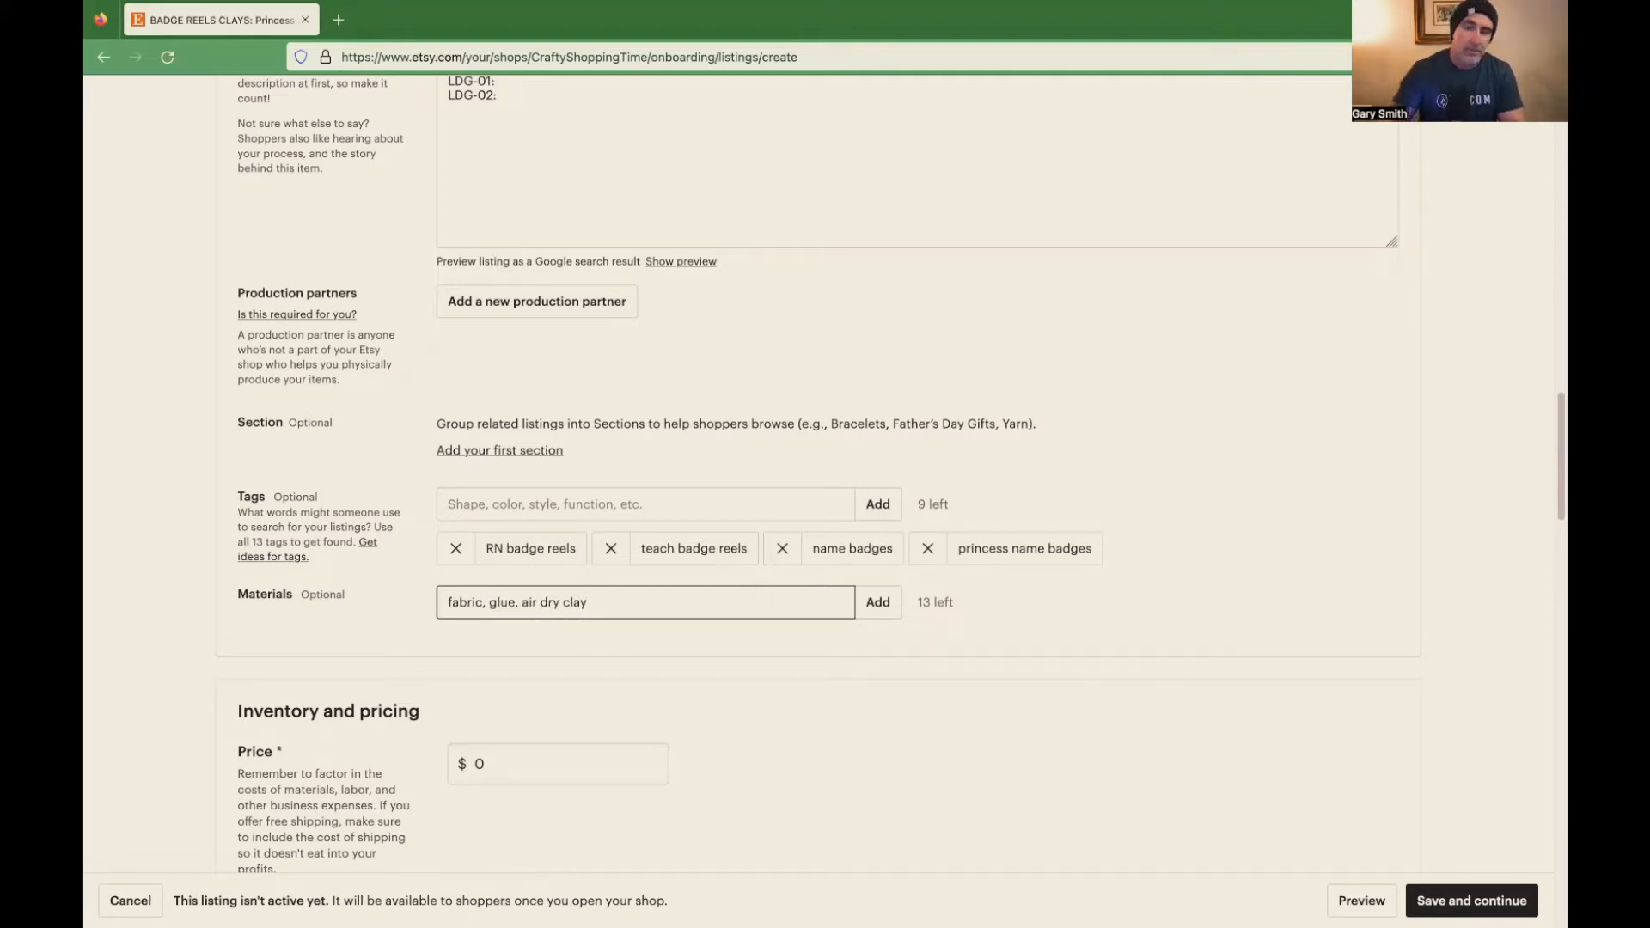
pyautogui.click(888, 610)
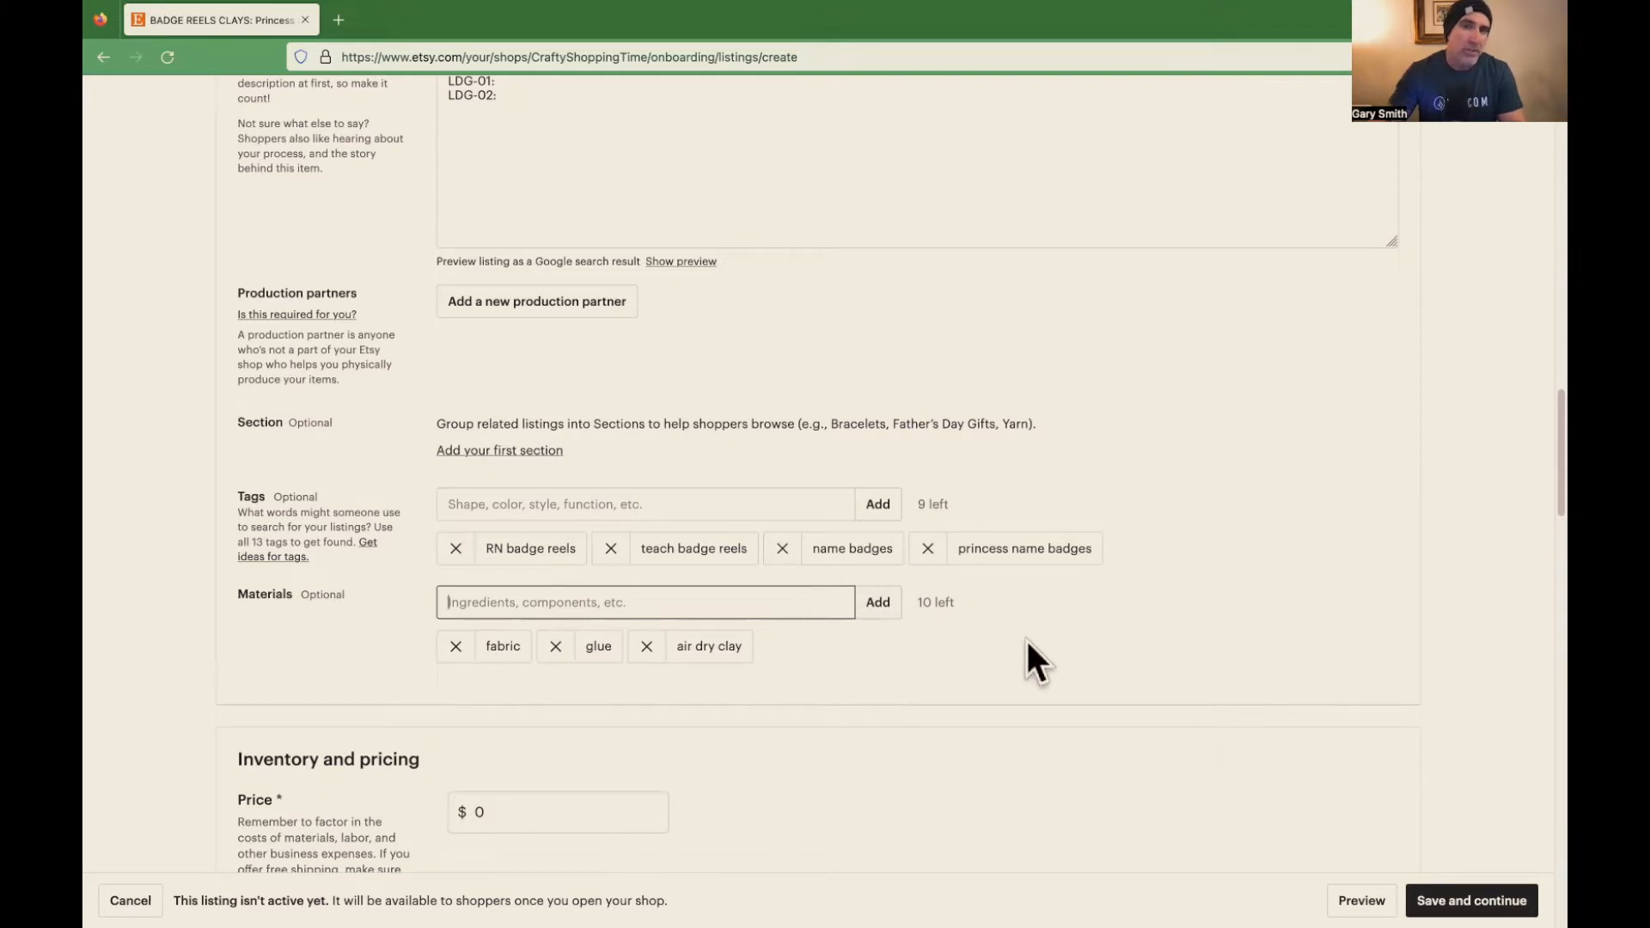
# - Set the listing's price to $8.00 and its quantity to 10
pyautogui.scroll(-4, 1026, 645)
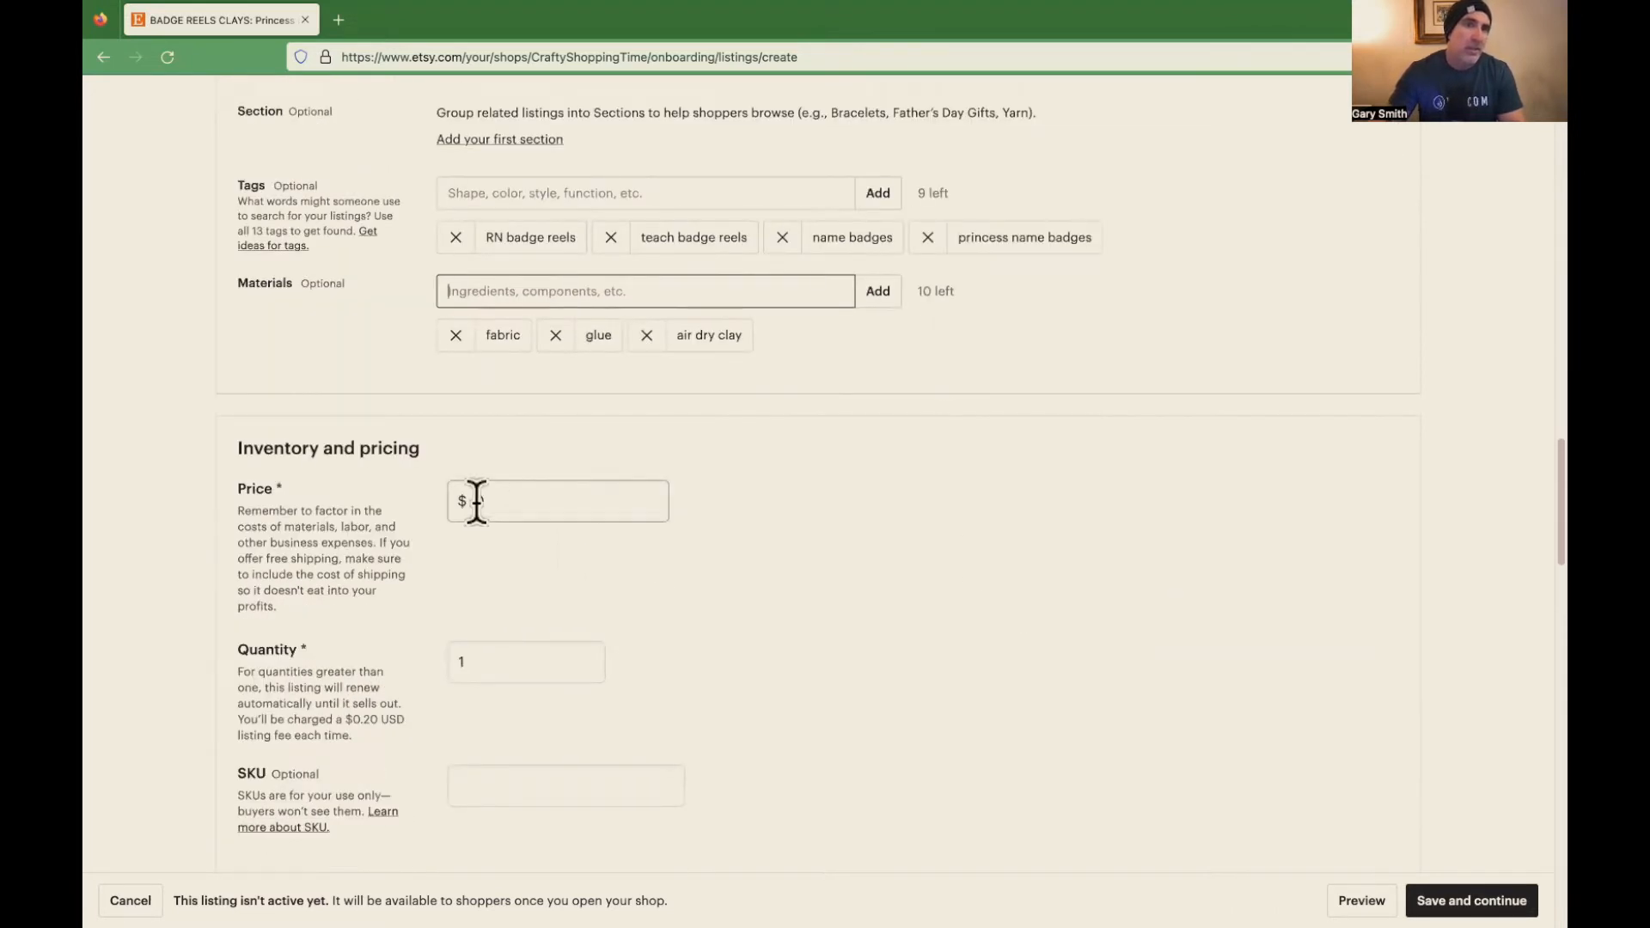
pyautogui.scroll(-5, 722, 568)
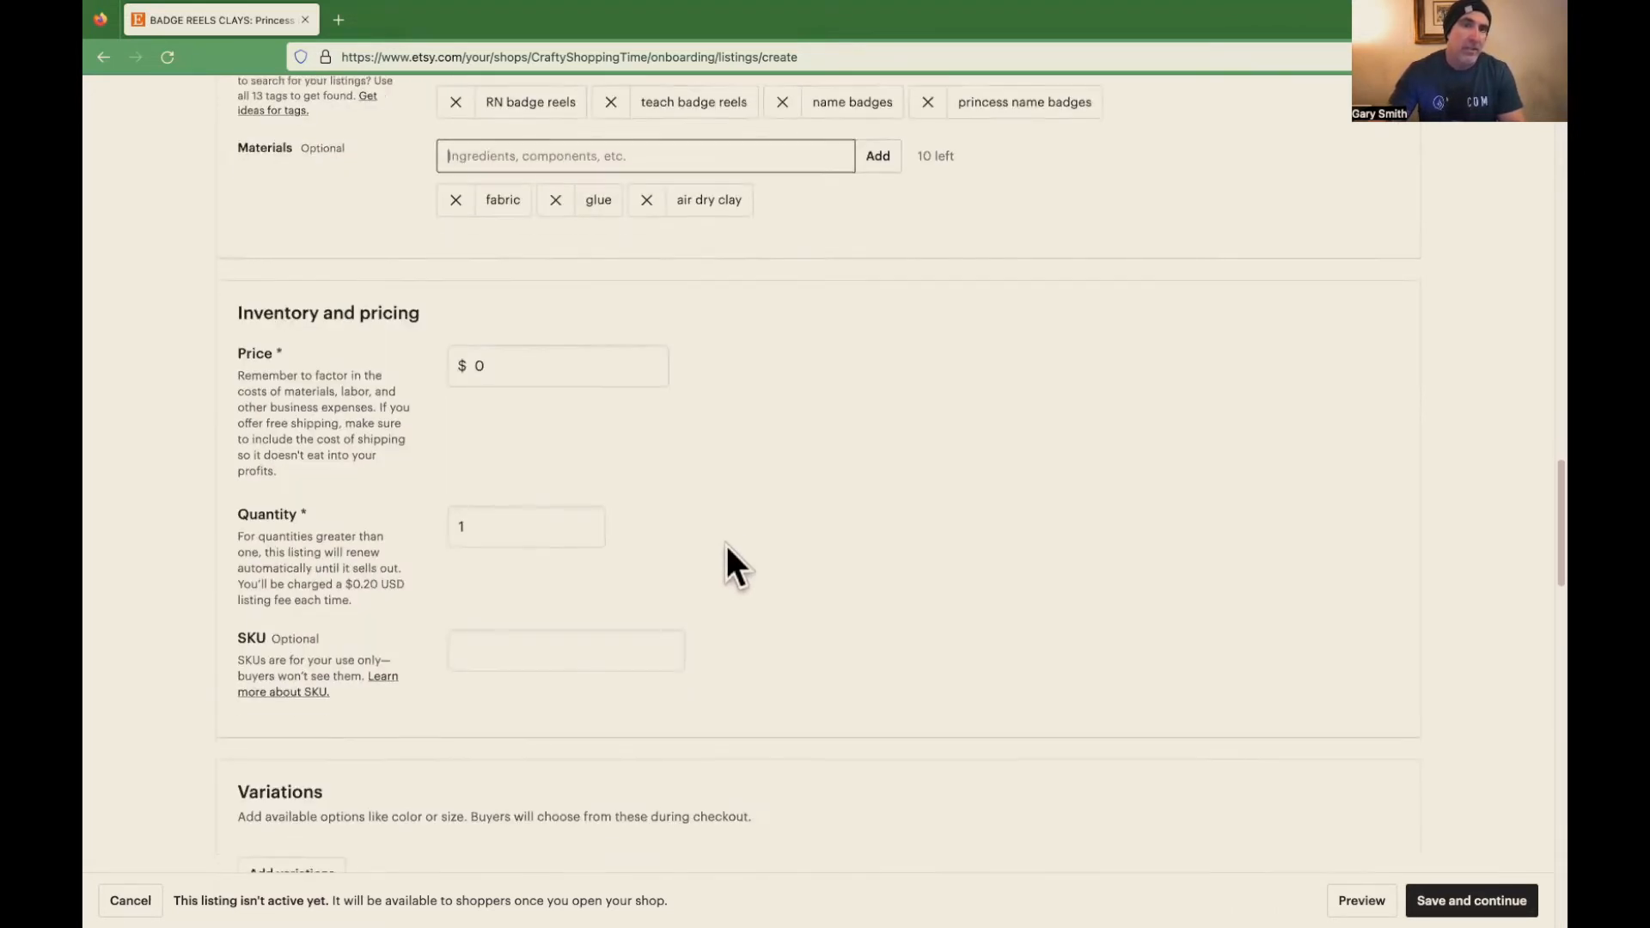
pyautogui.scroll(-1, 816, 570)
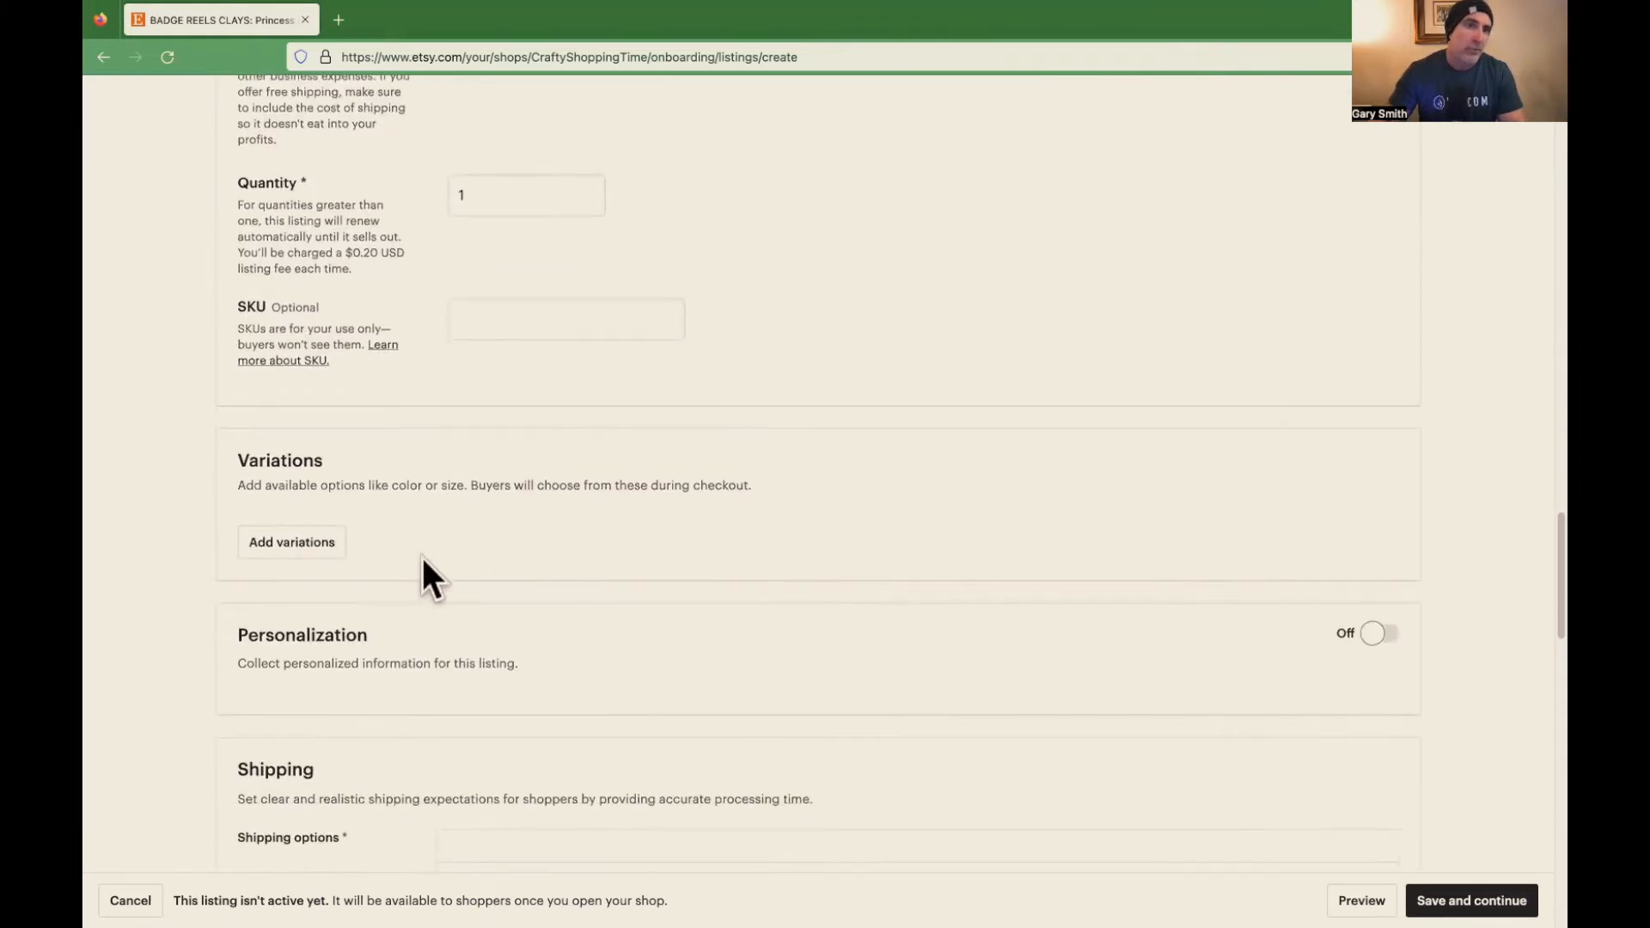
pyautogui.scroll(7, 833, 566)
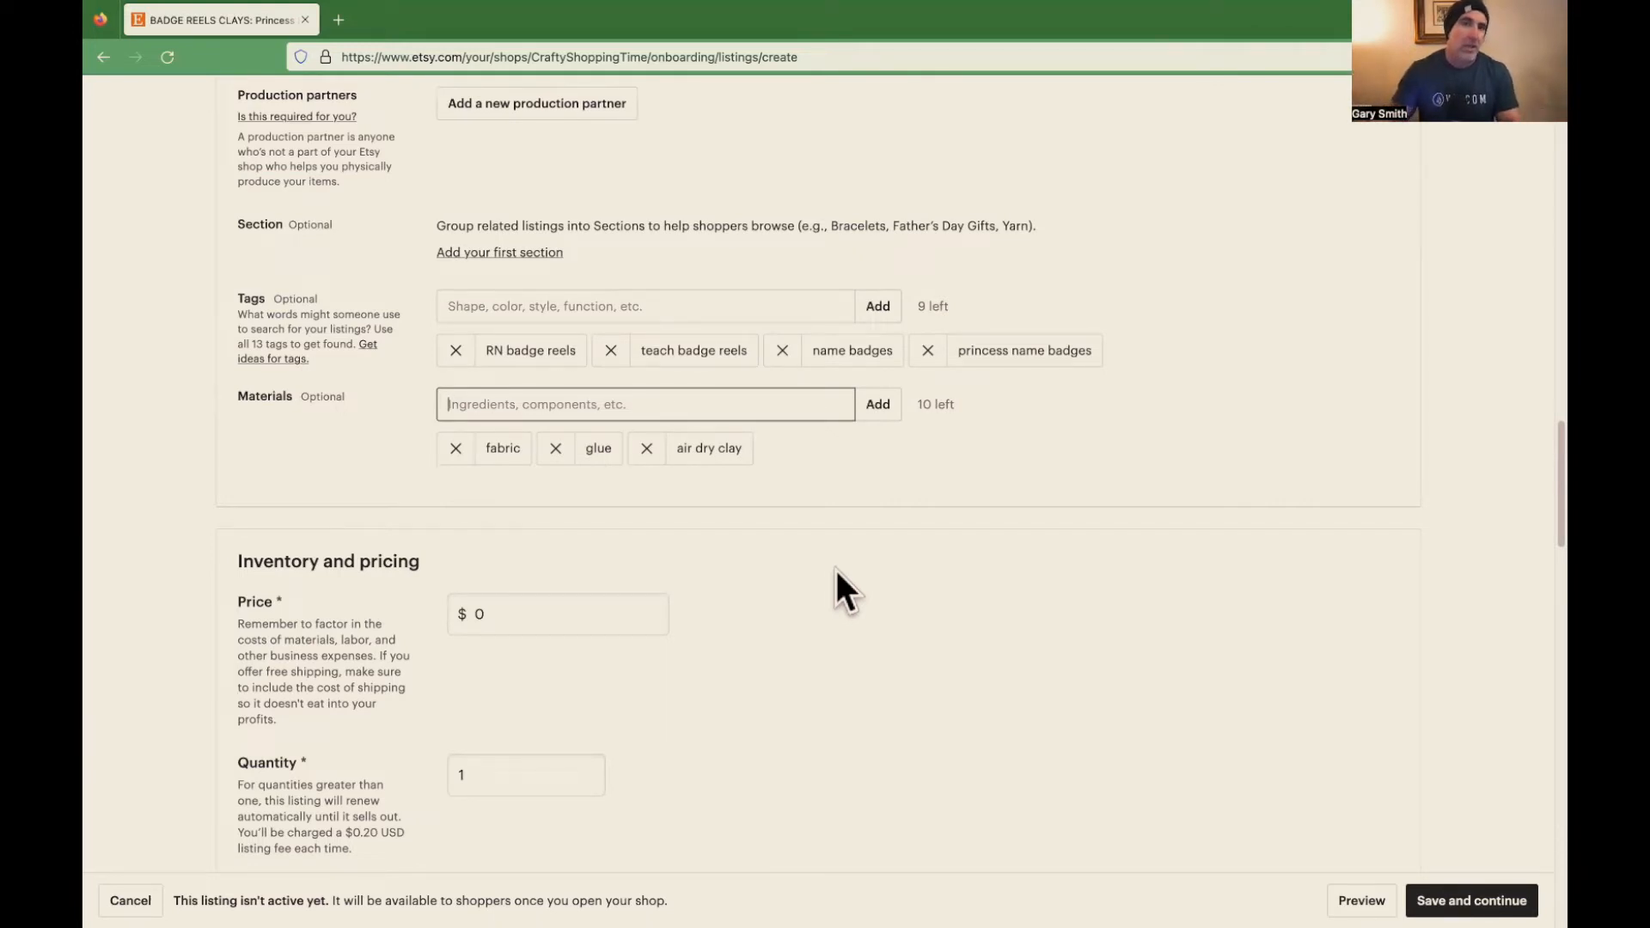
pyautogui.scroll(-4, 762, 657)
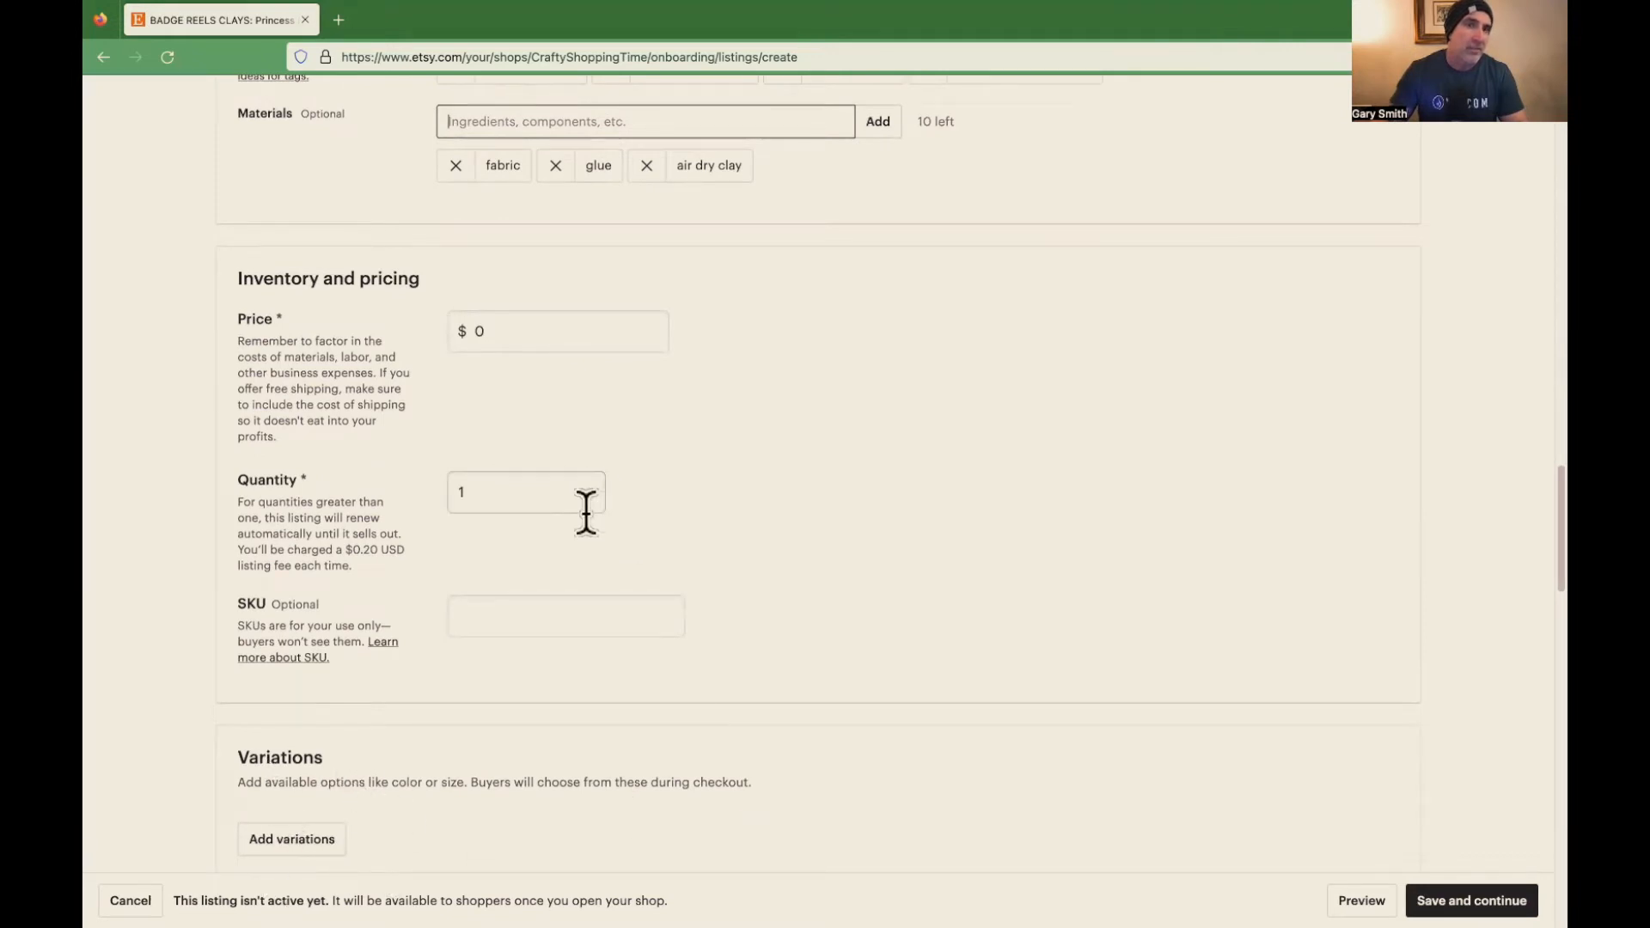
pyautogui.scroll(1, 550, 482)
pyautogui.click(527, 404)
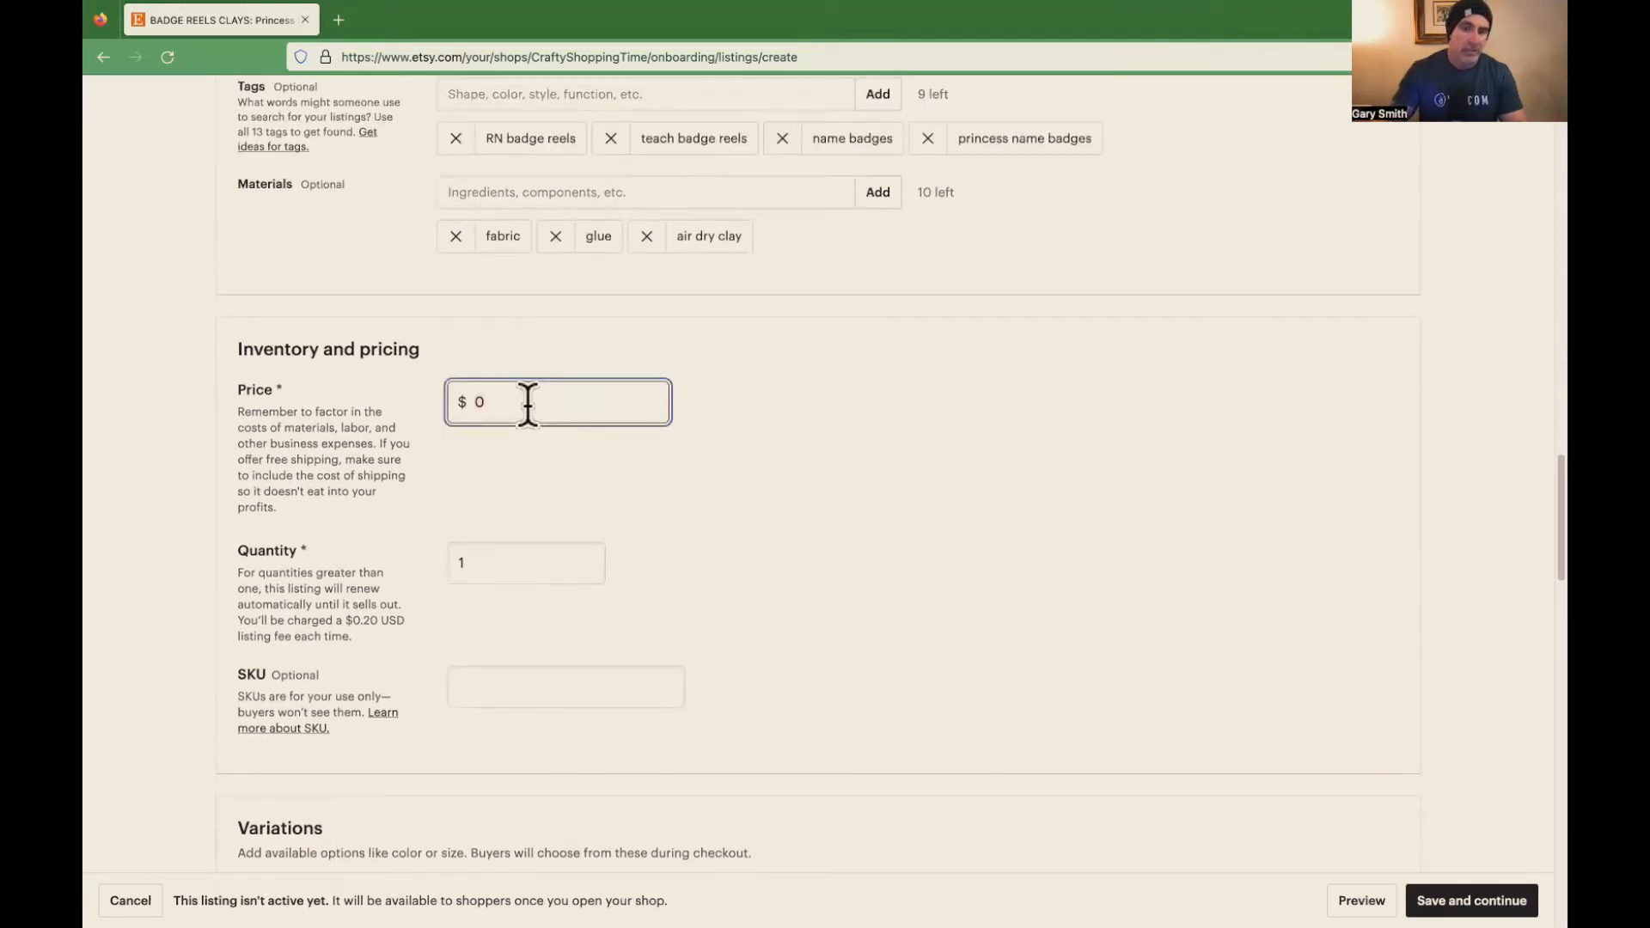
pyautogui.write('8.')
pyautogui.write('00')
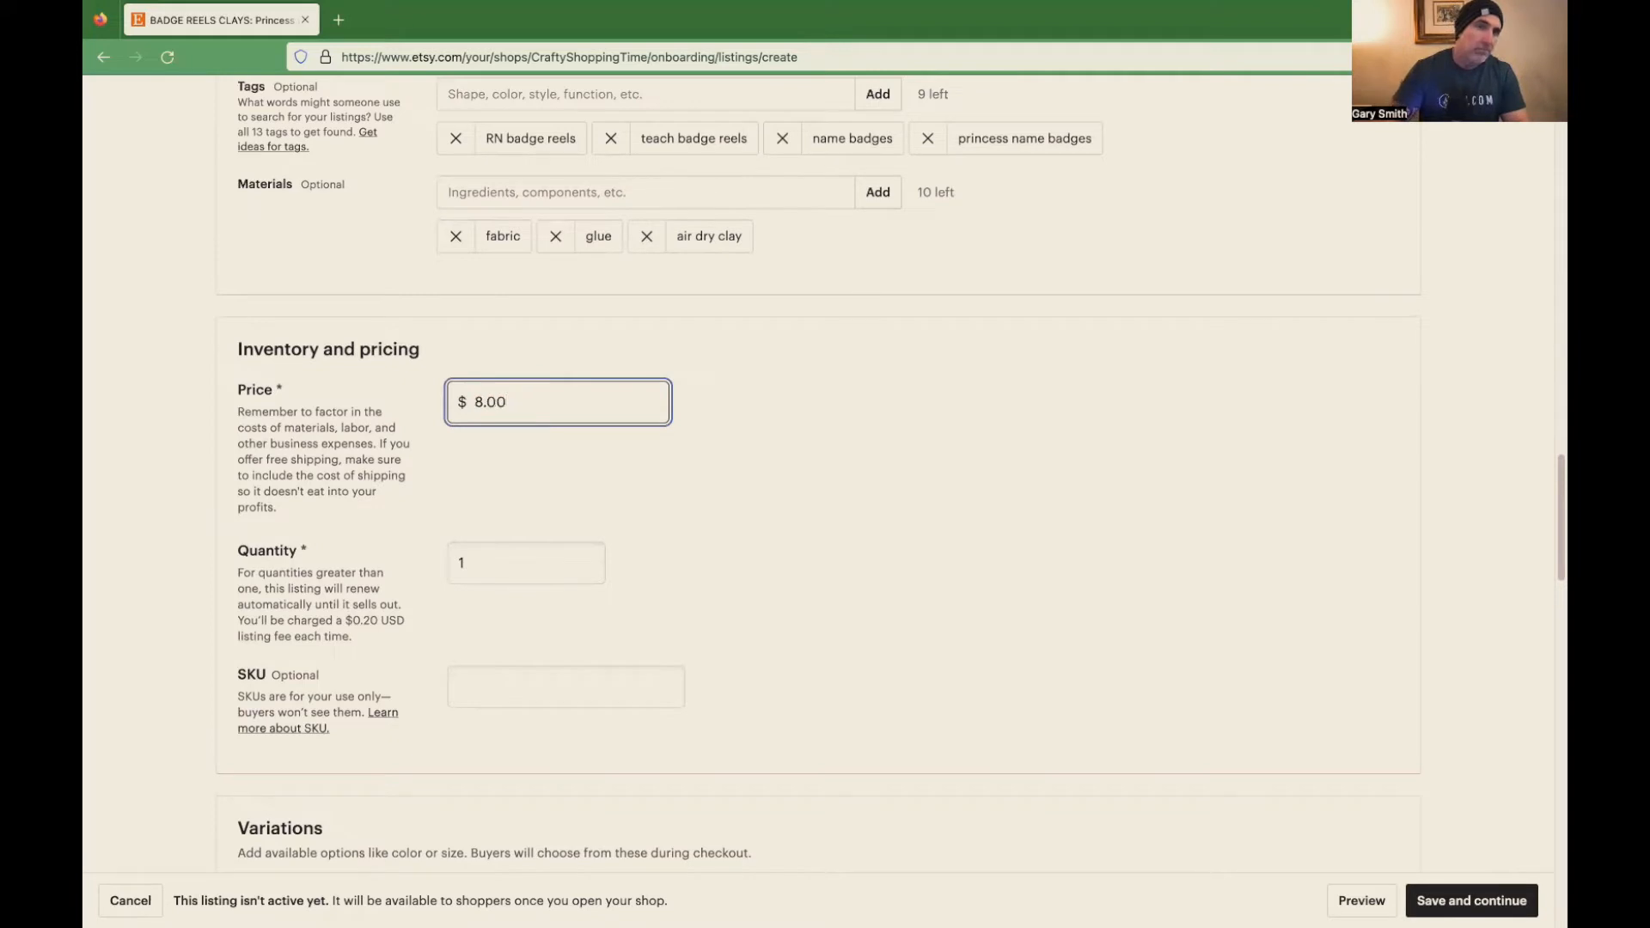
pyautogui.click(510, 563)
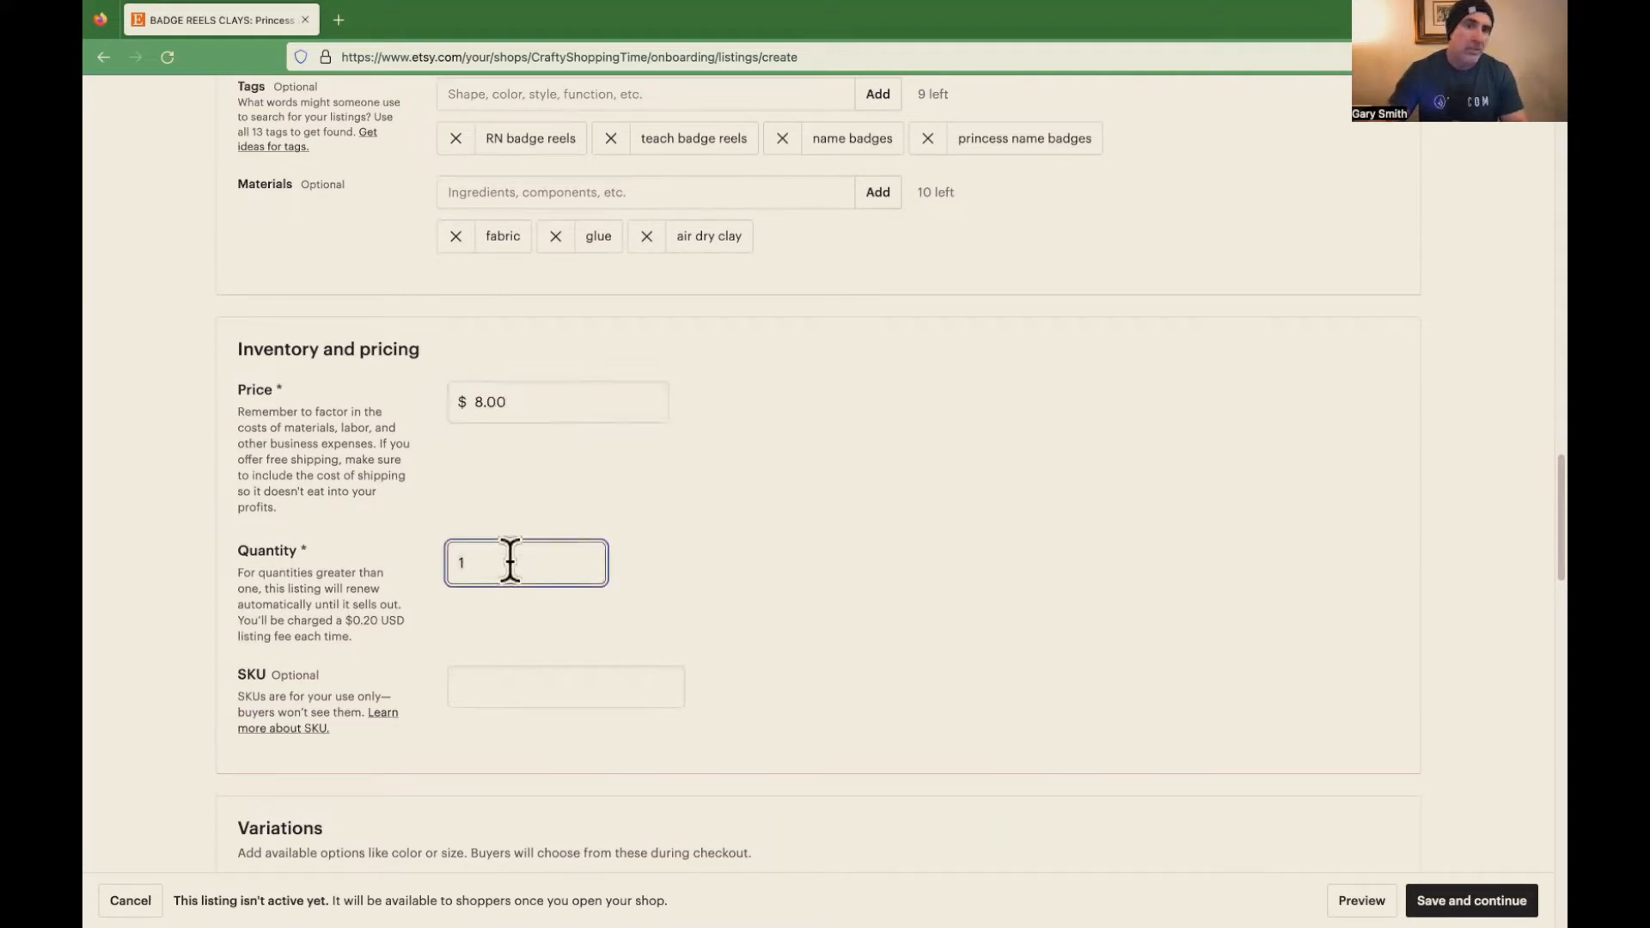
pyautogui.write('0')
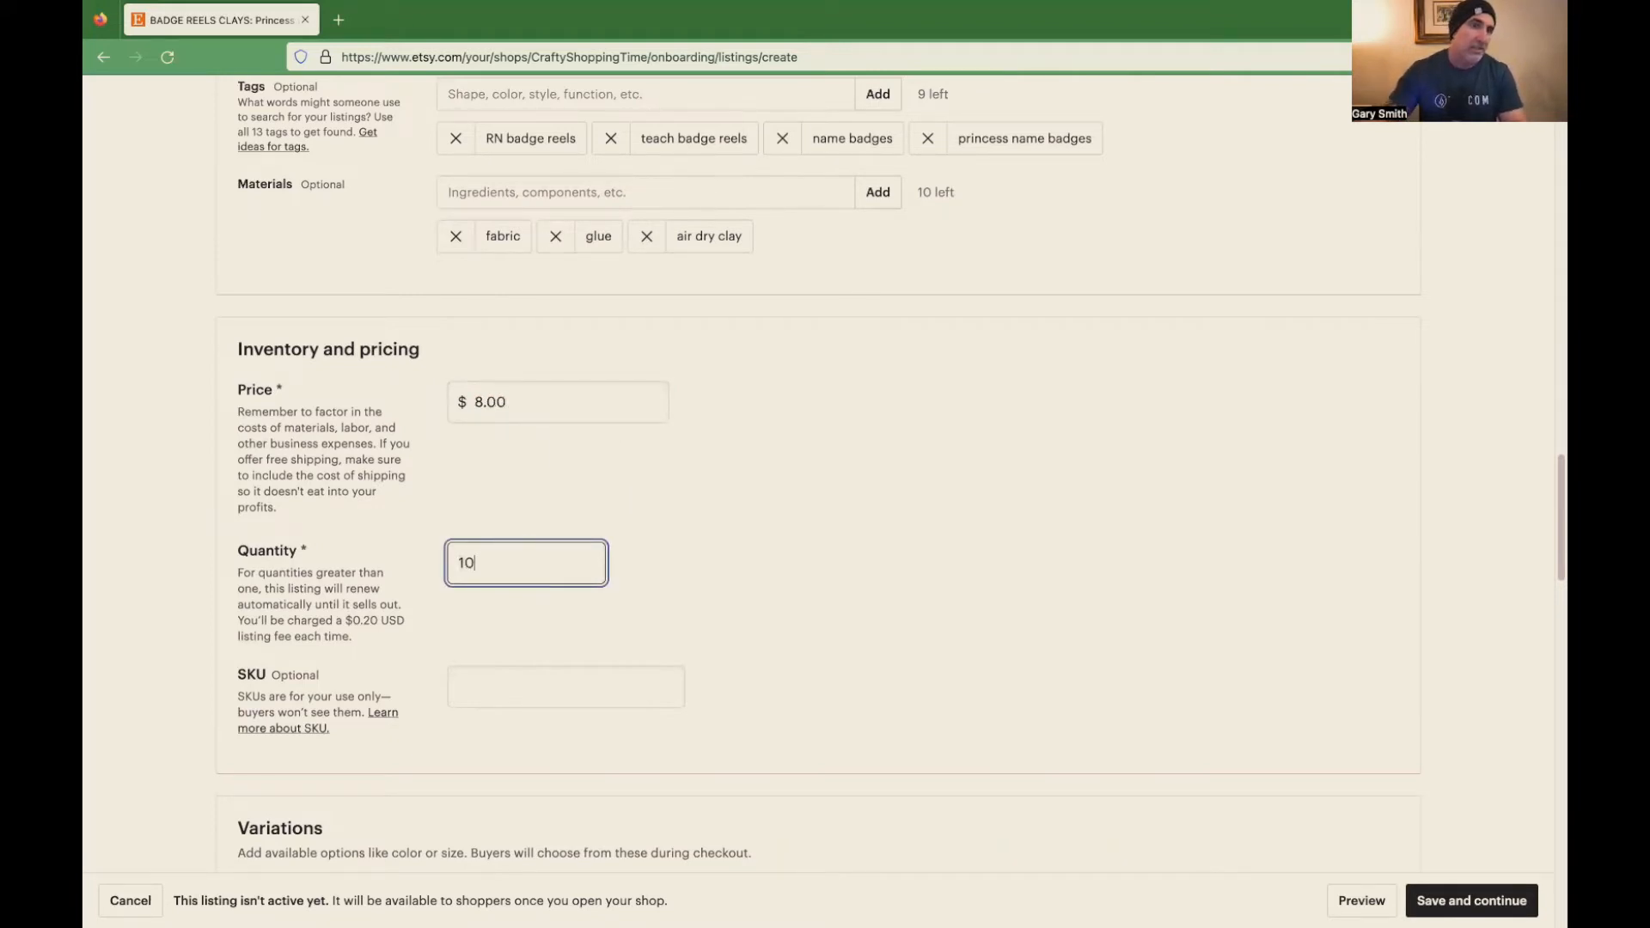
# - Enter LDG-01 as the listing's SKU
pyautogui.scroll(-3, 812, 615)
pyautogui.click(501, 546)
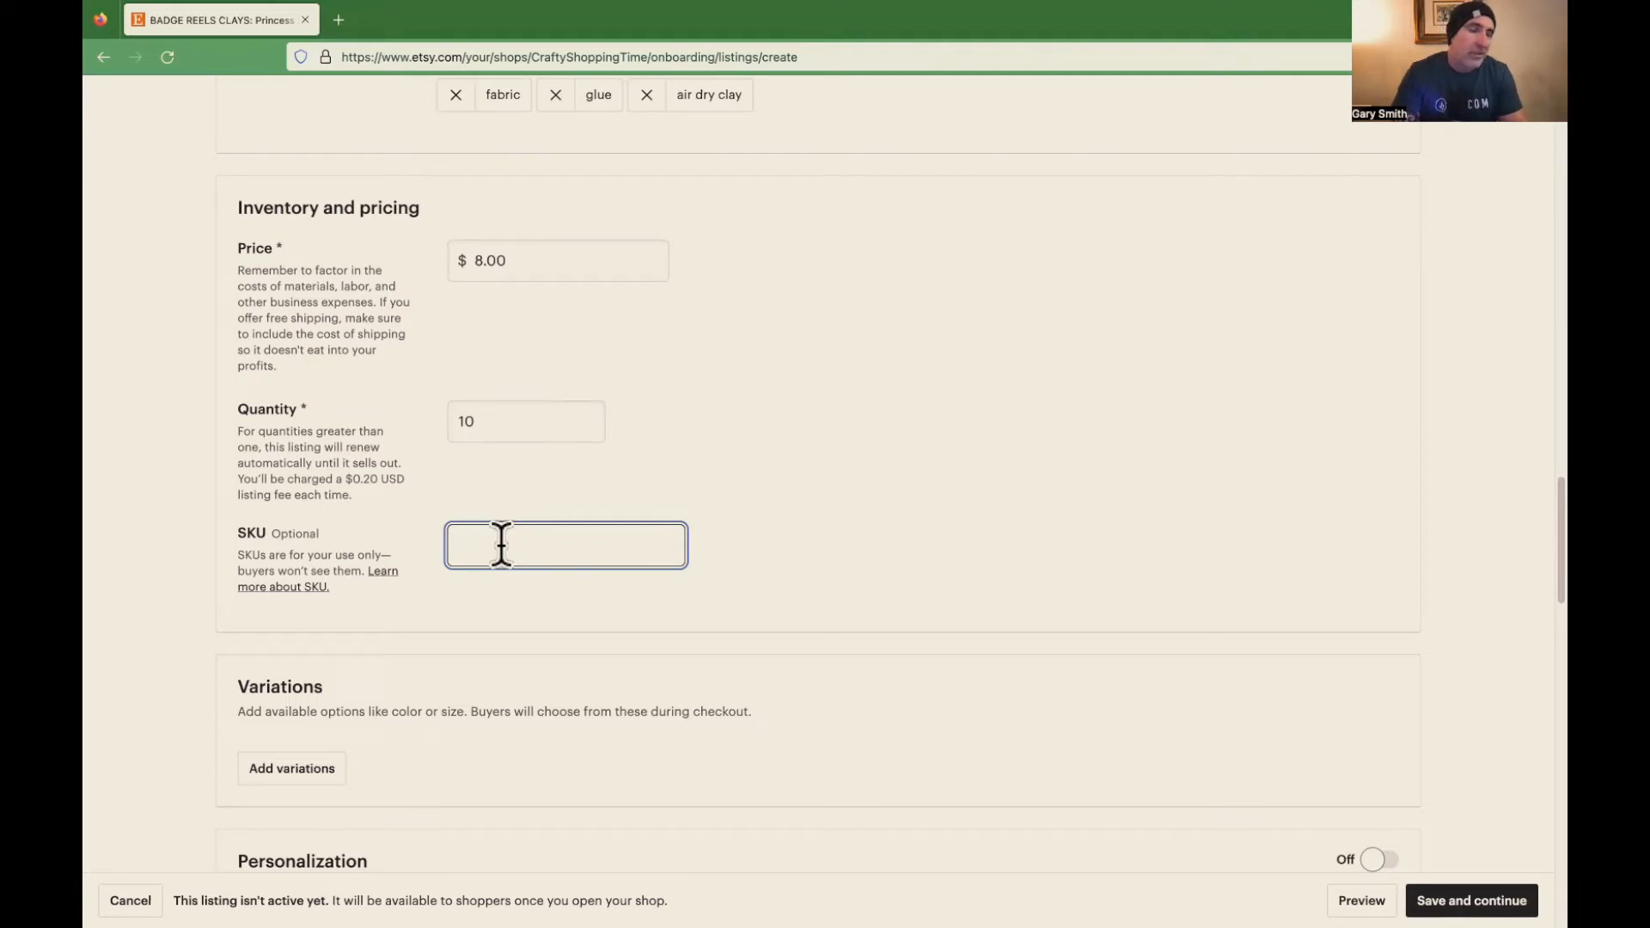
pyautogui.write('L')
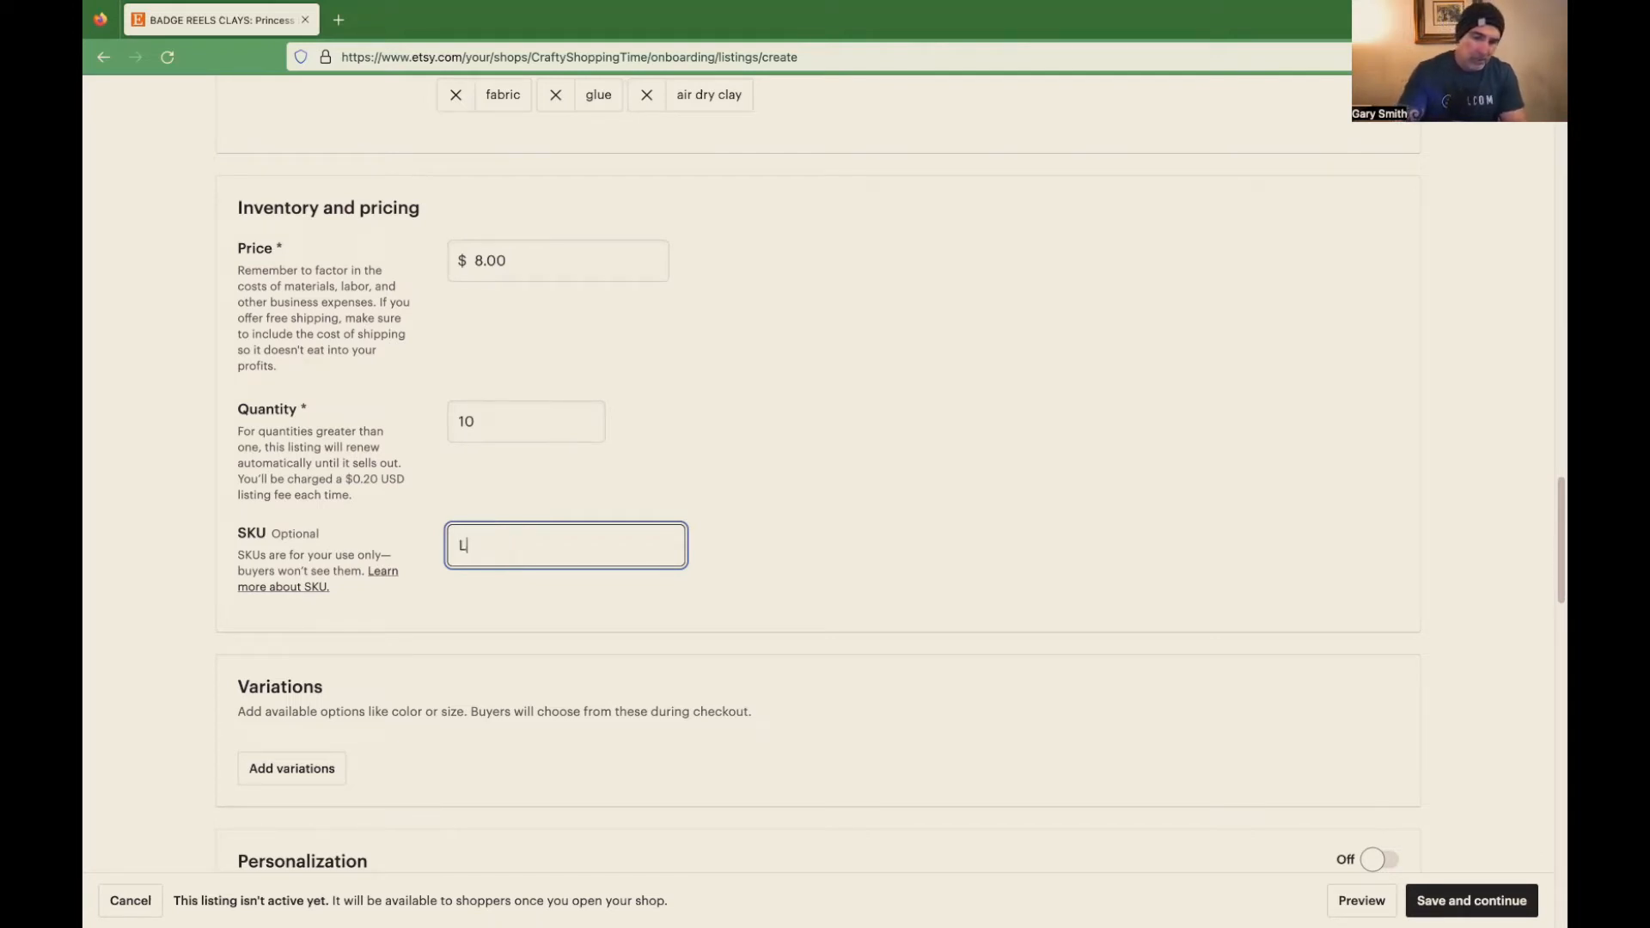
pyautogui.write('DG-01')
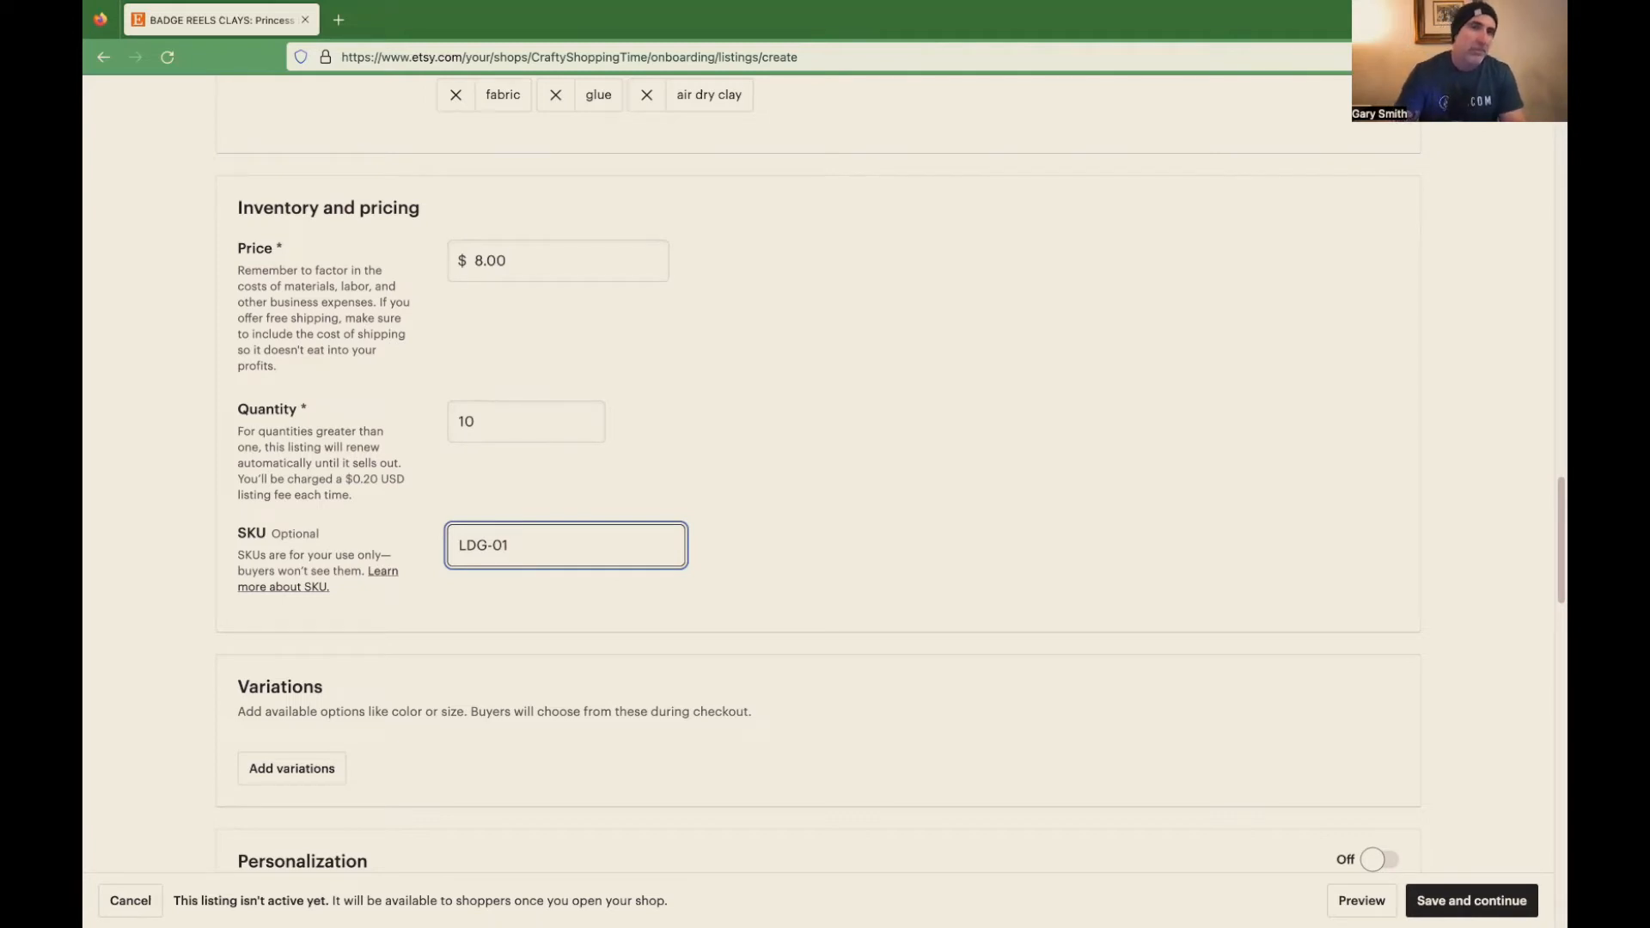
pyautogui.click(706, 531)
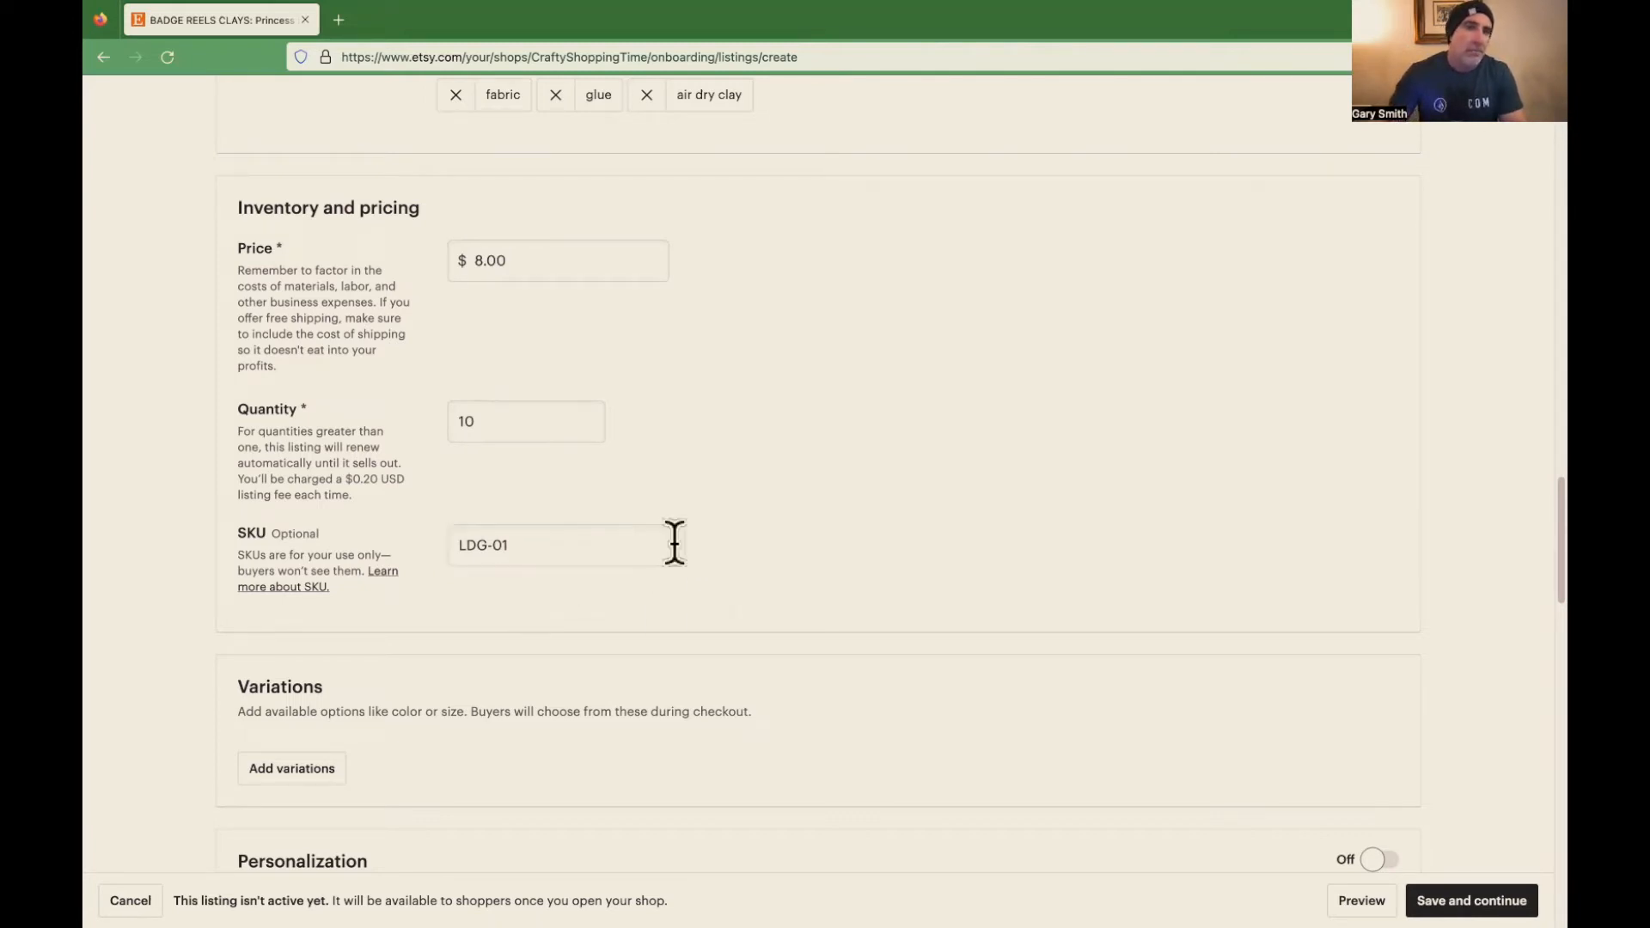
# - Turn on personalization to view its buyer instruction options and turn it off again
pyautogui.scroll(-5, 755, 606)
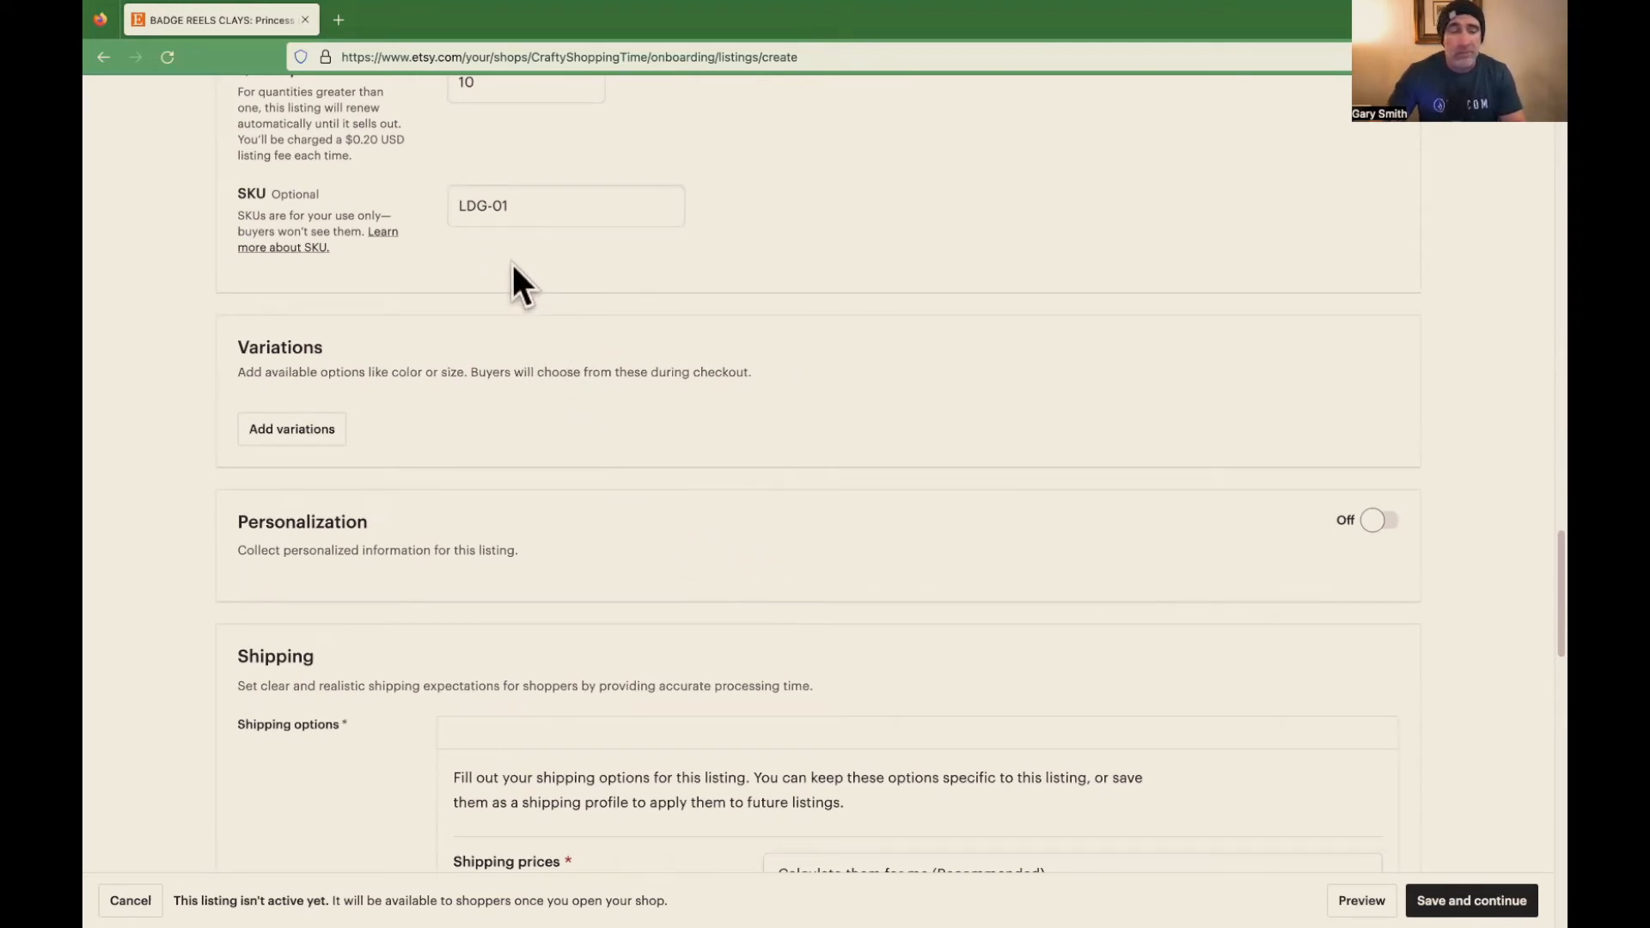
pyautogui.scroll(-1, 735, 495)
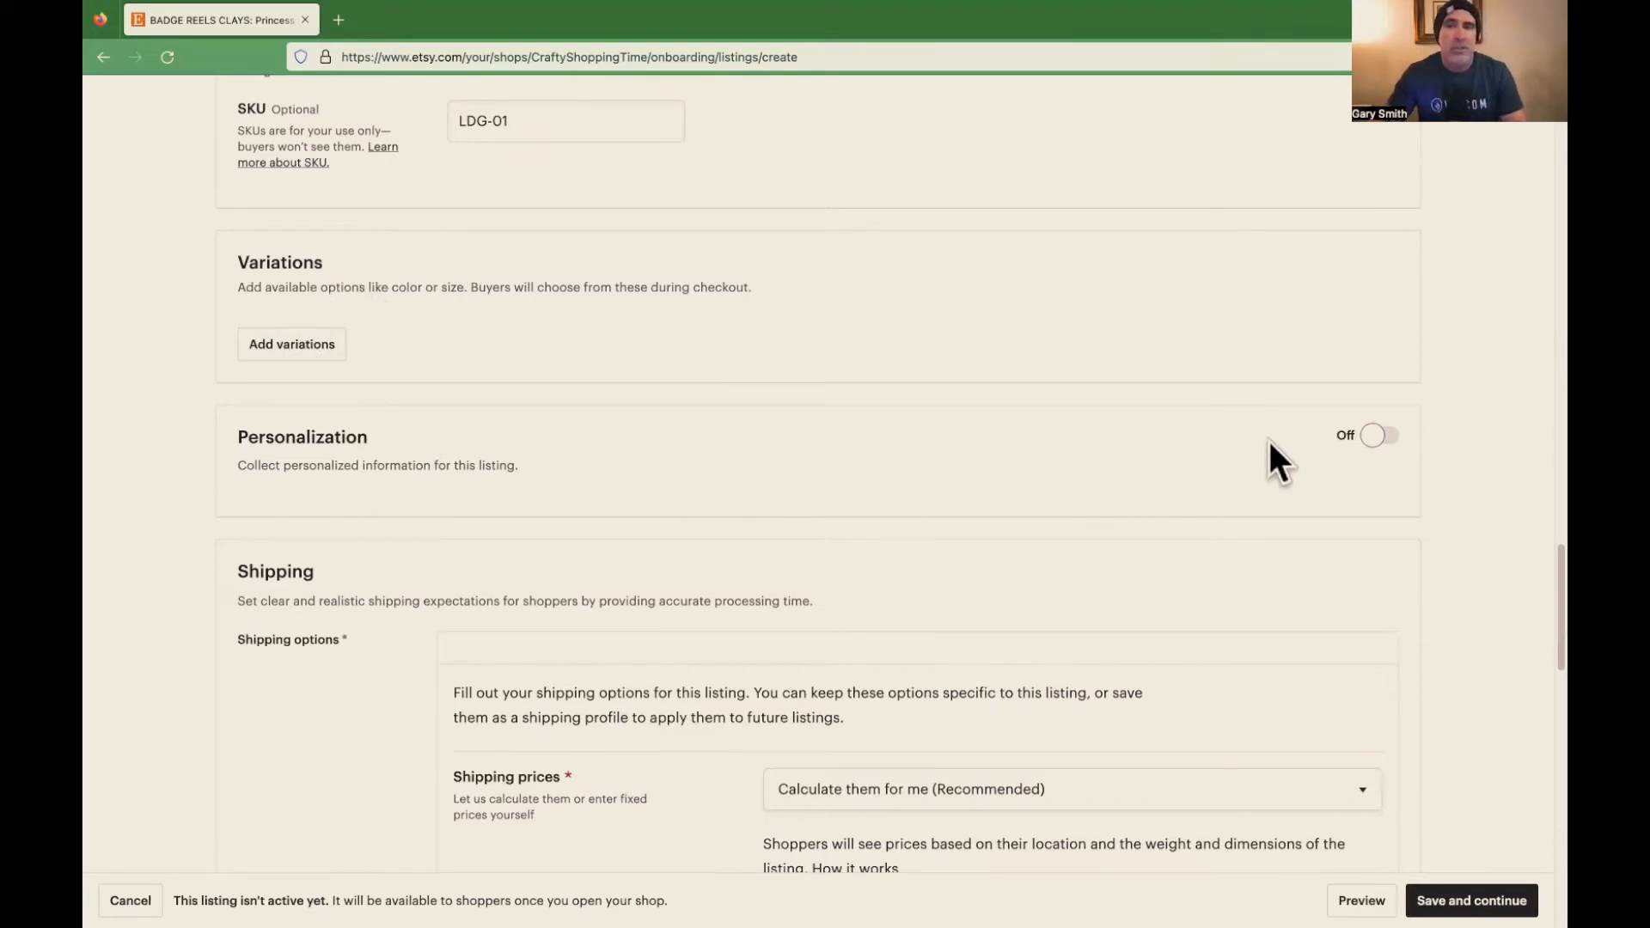
pyautogui.click(1379, 437)
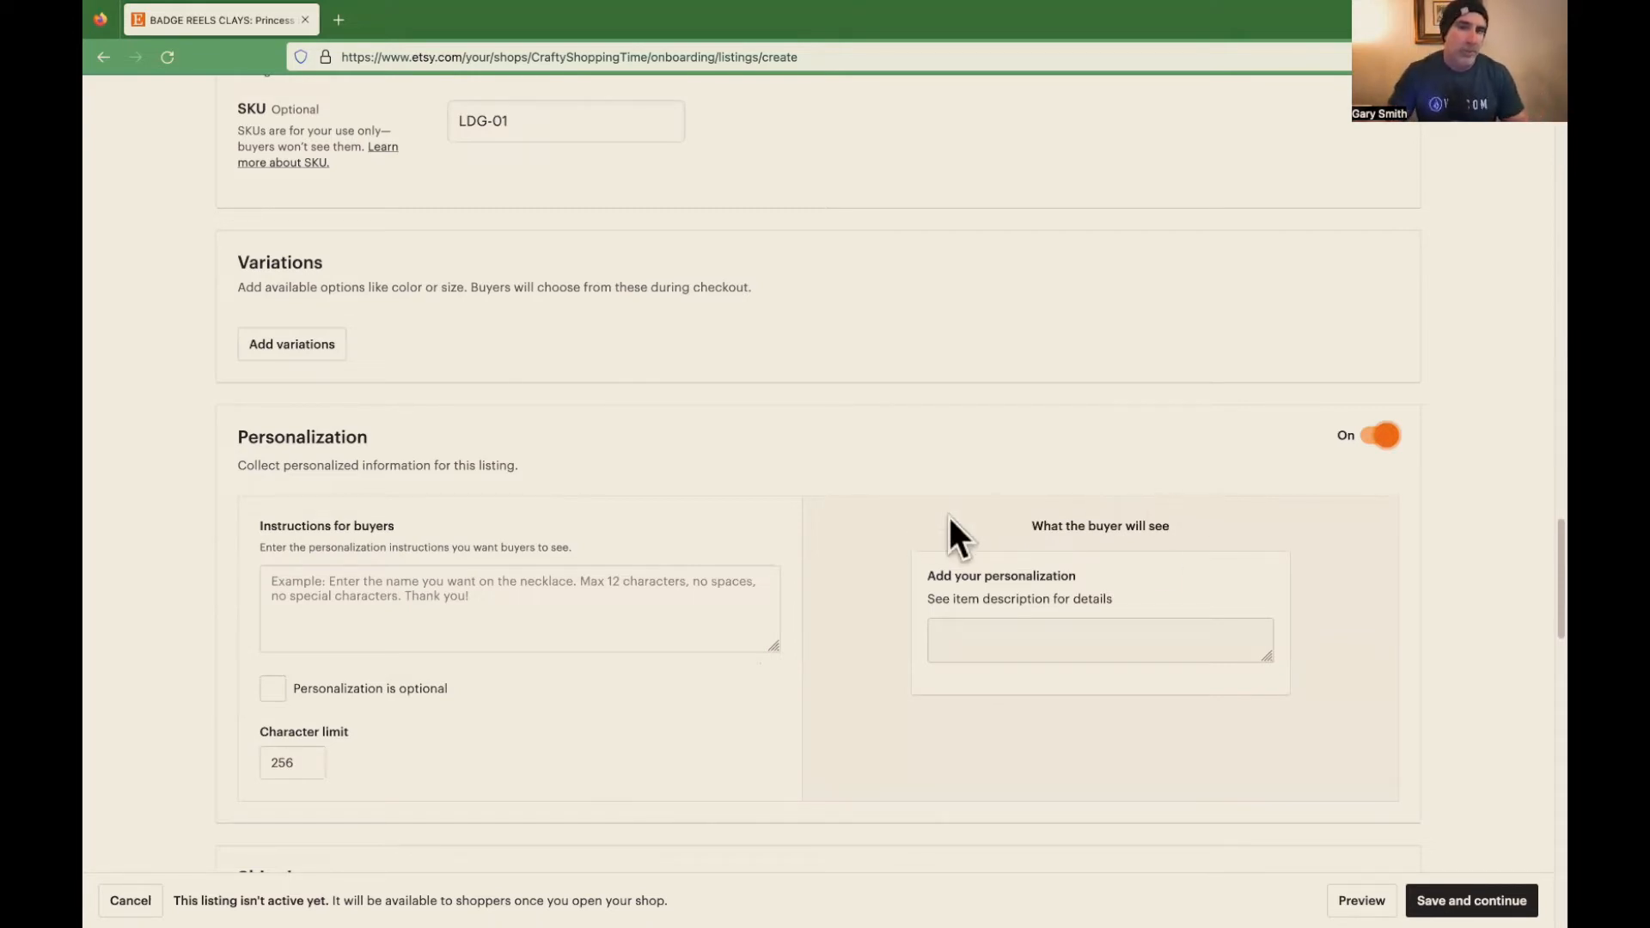
pyautogui.click(1373, 440)
# - Enter the origin ZIP code for the calculated shipping prices and set the processing time to 1-2 business days
pyautogui.scroll(-5, 1040, 440)
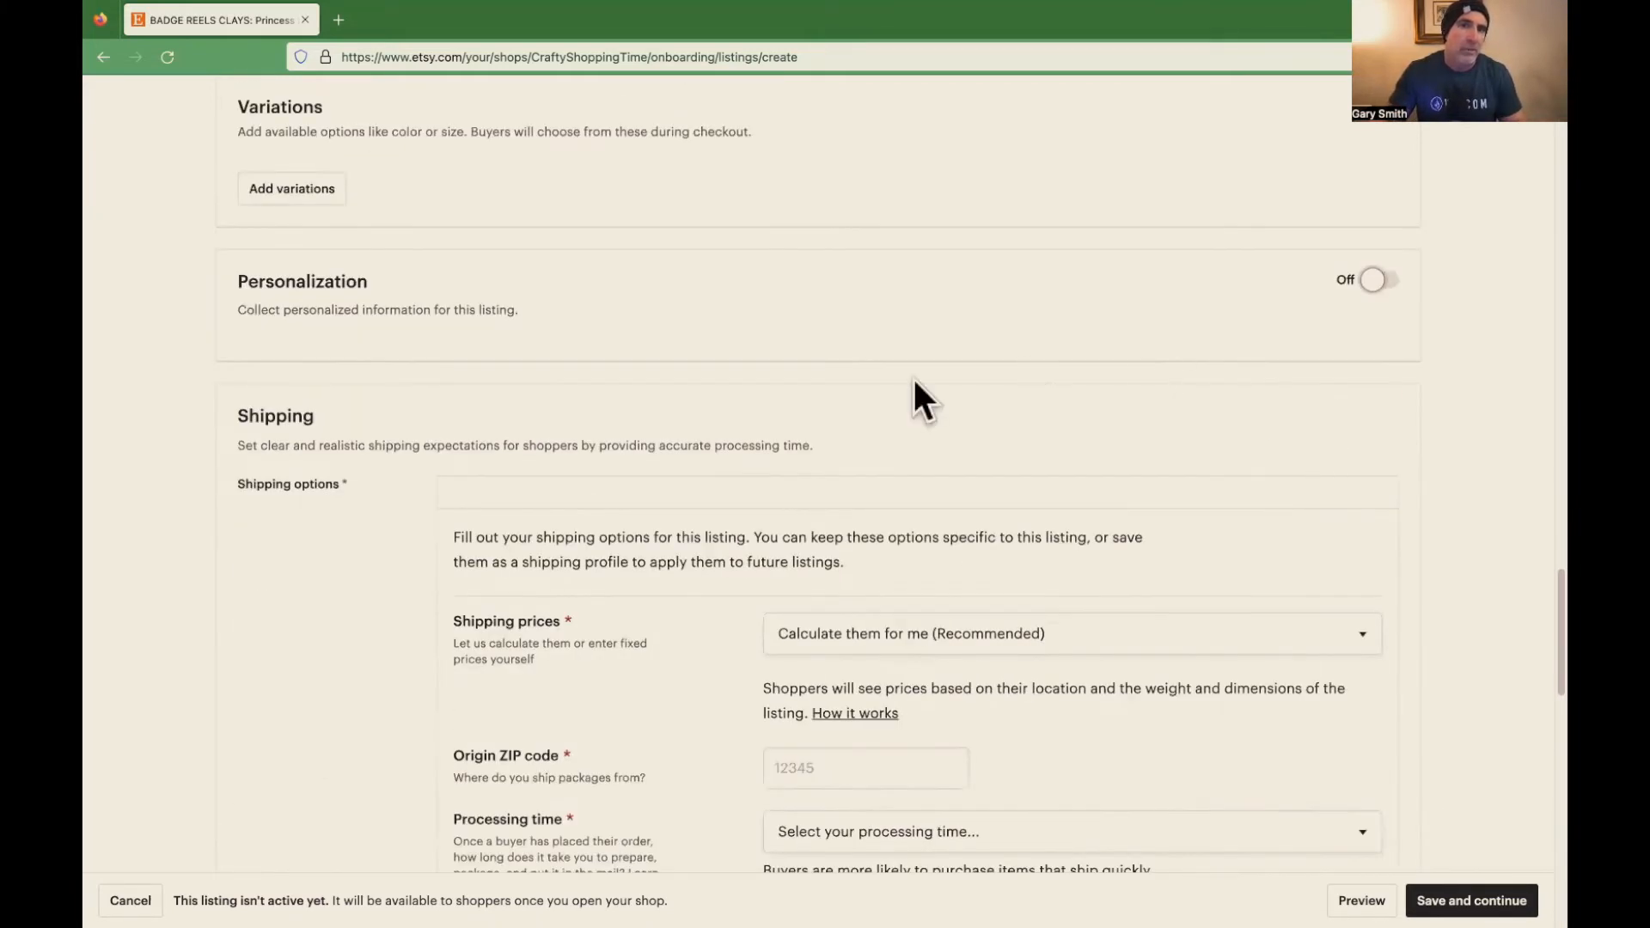
pyautogui.scroll(-1, 946, 446)
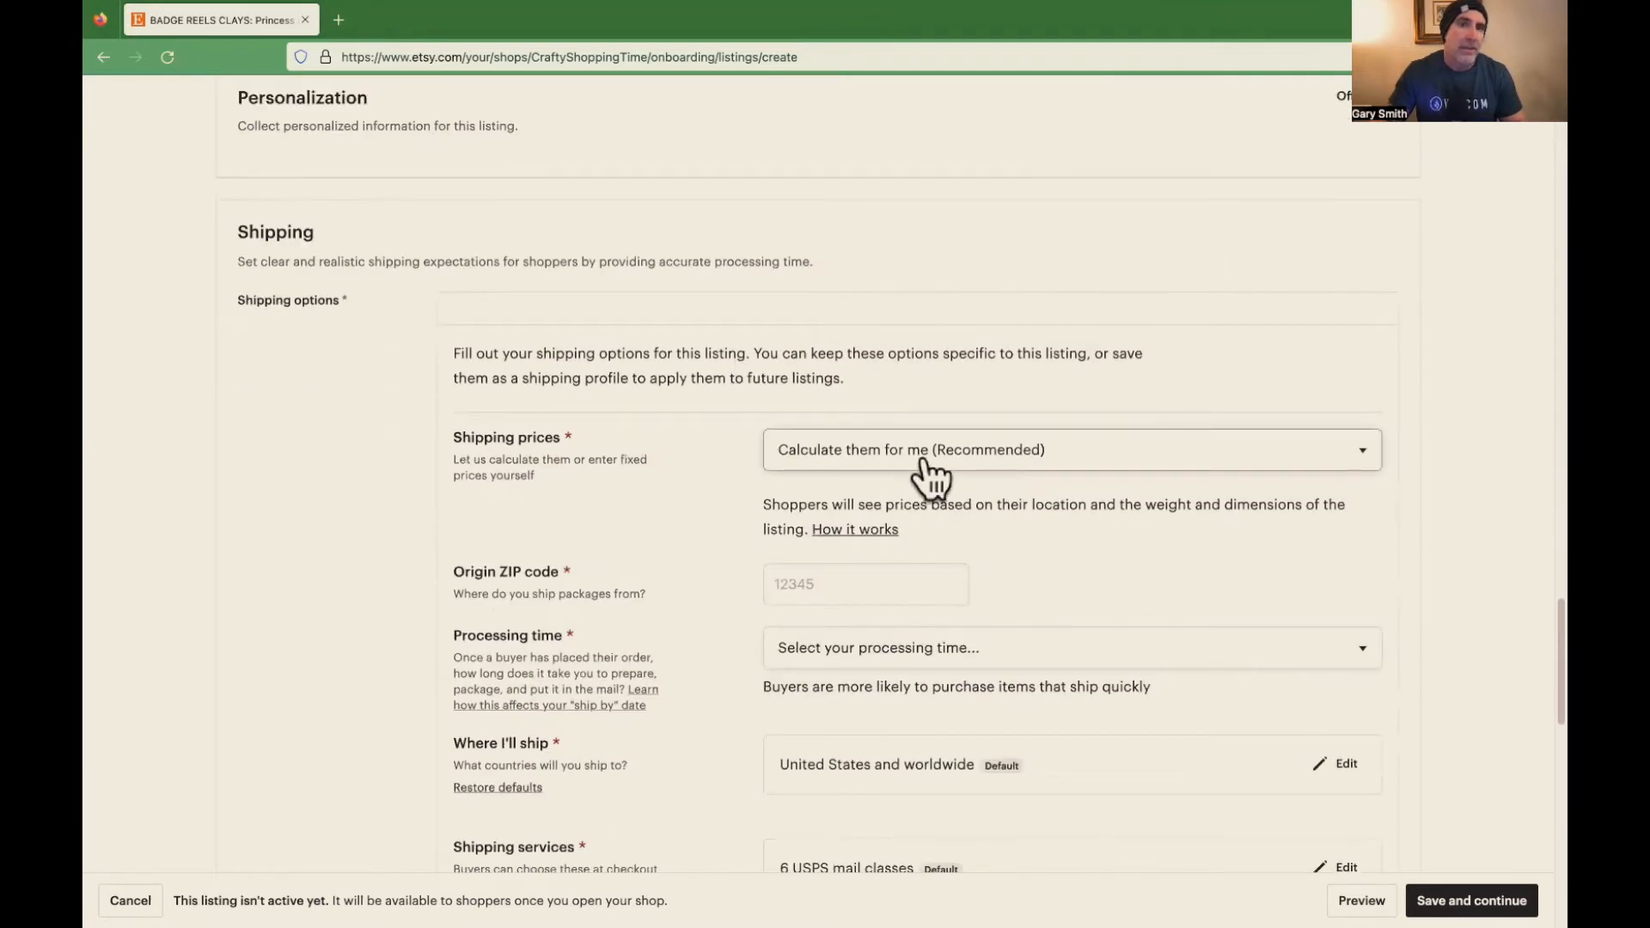
pyautogui.scroll(-1, 1133, 547)
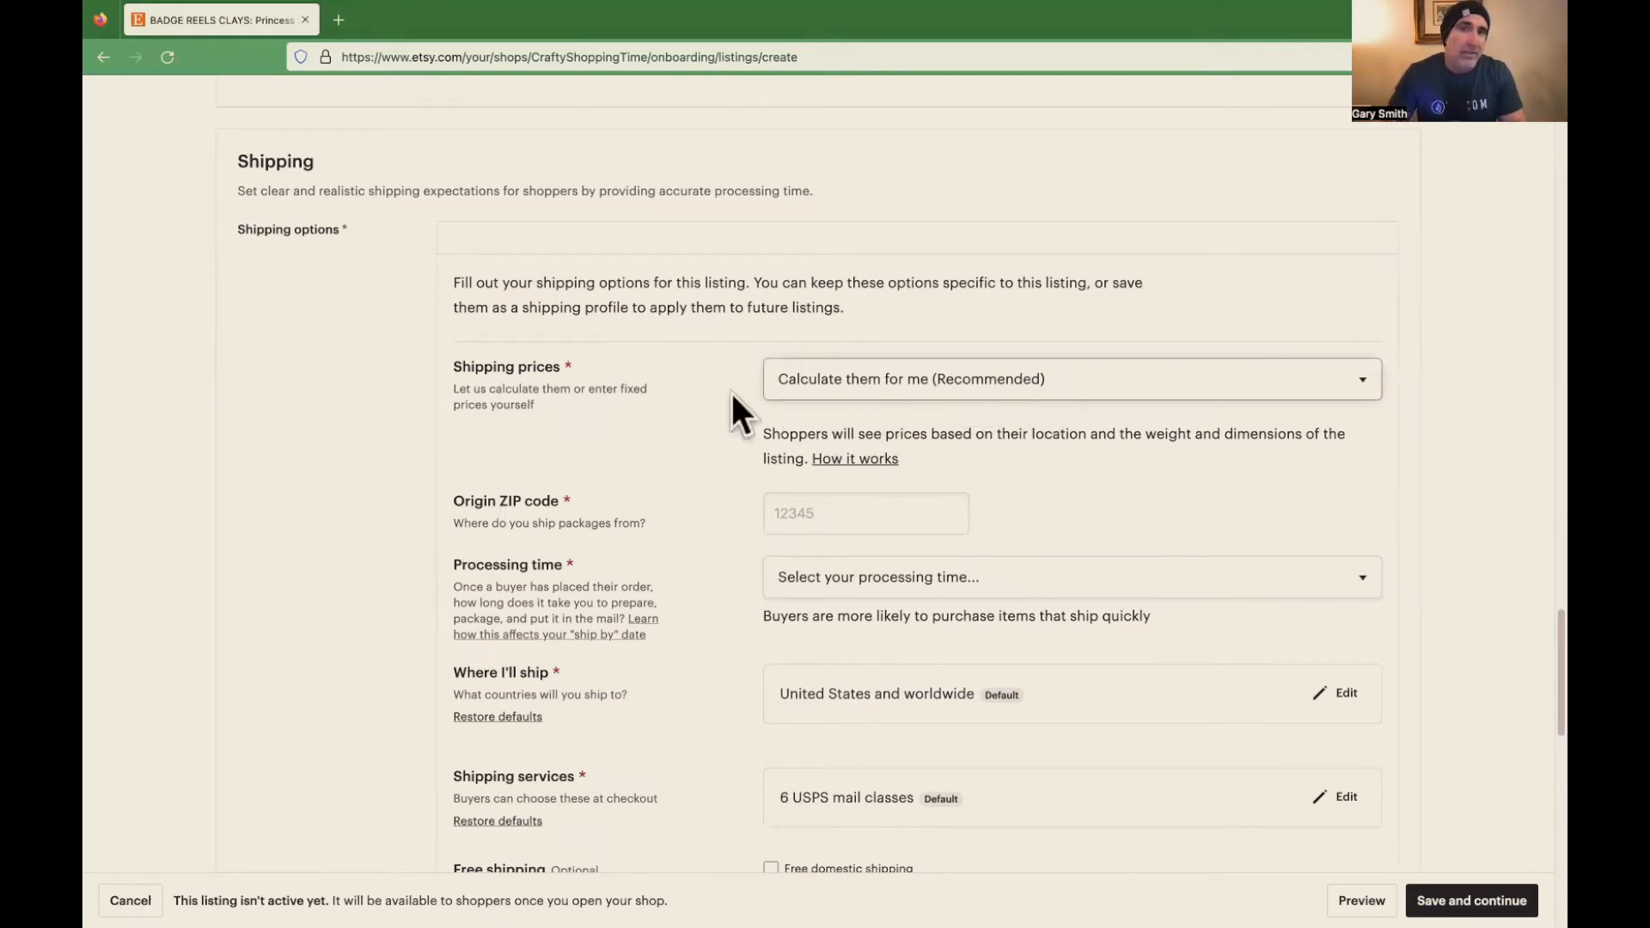
pyautogui.scroll(-2, 733, 421)
pyautogui.click(840, 385)
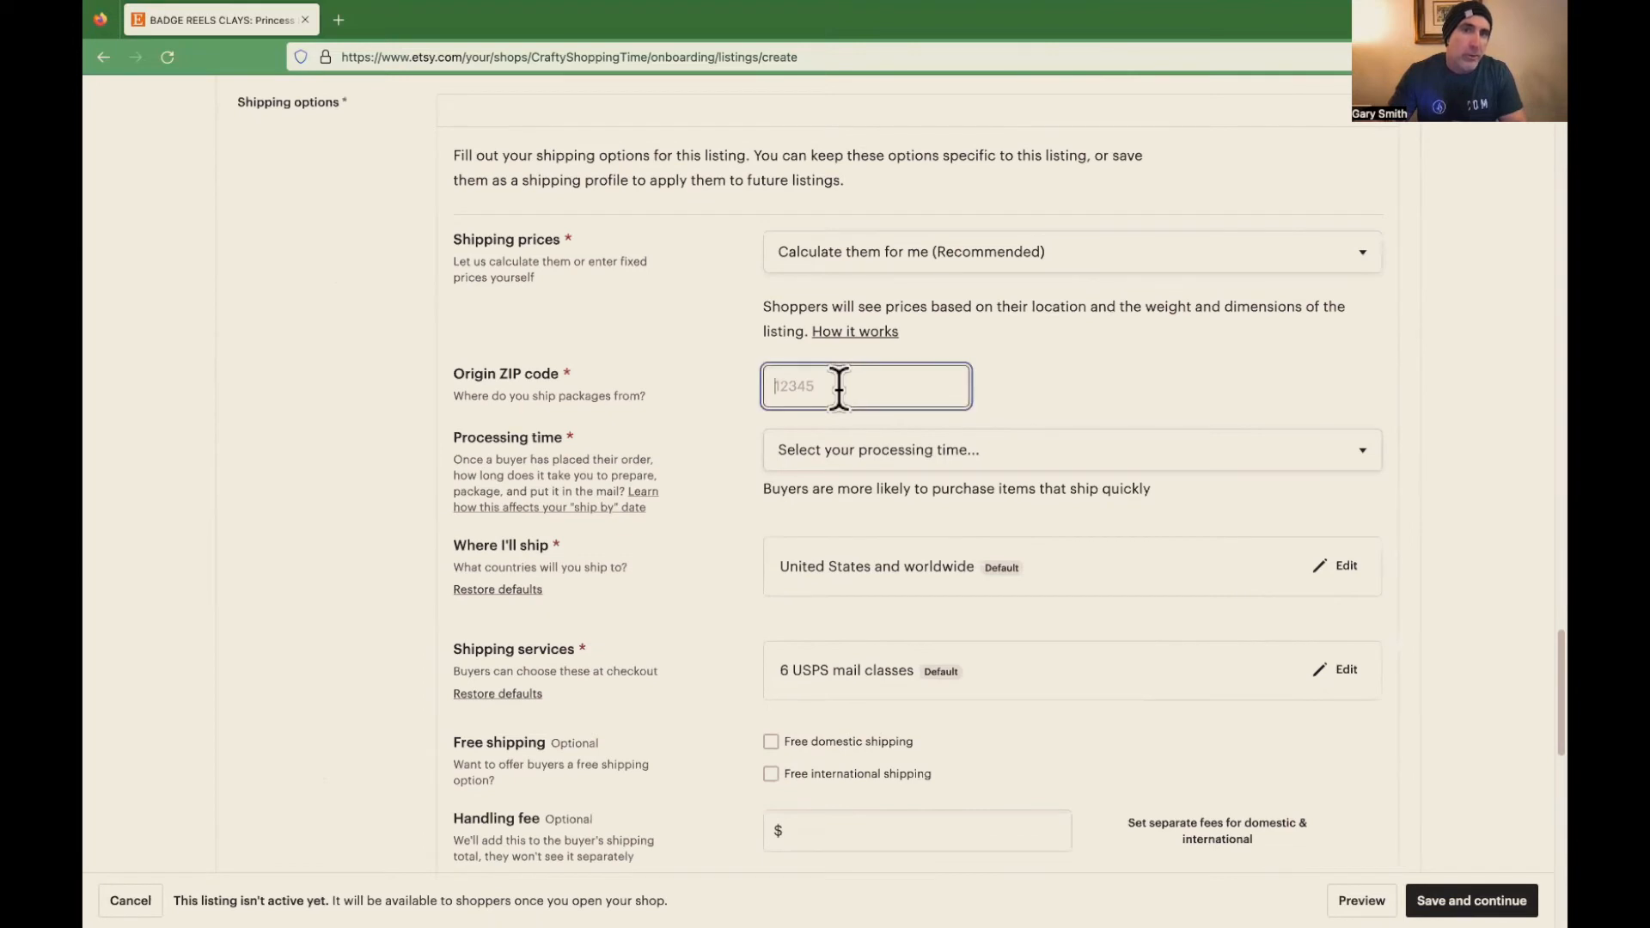
pyautogui.write('16150')
pyautogui.click(1188, 359)
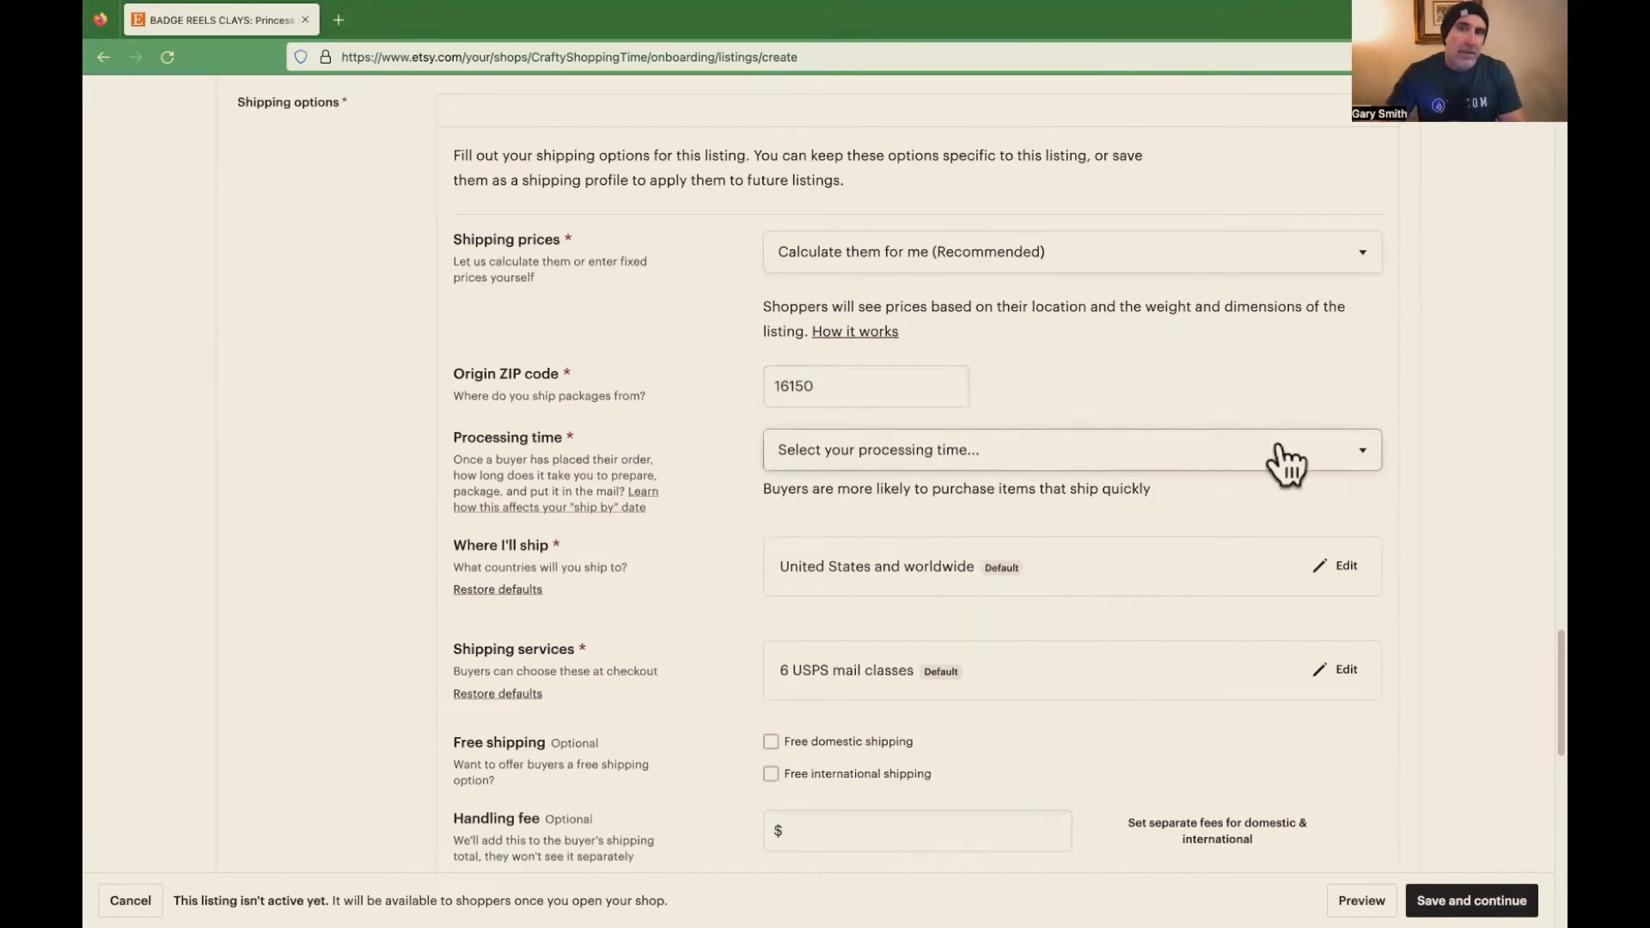
pyautogui.click(1345, 452)
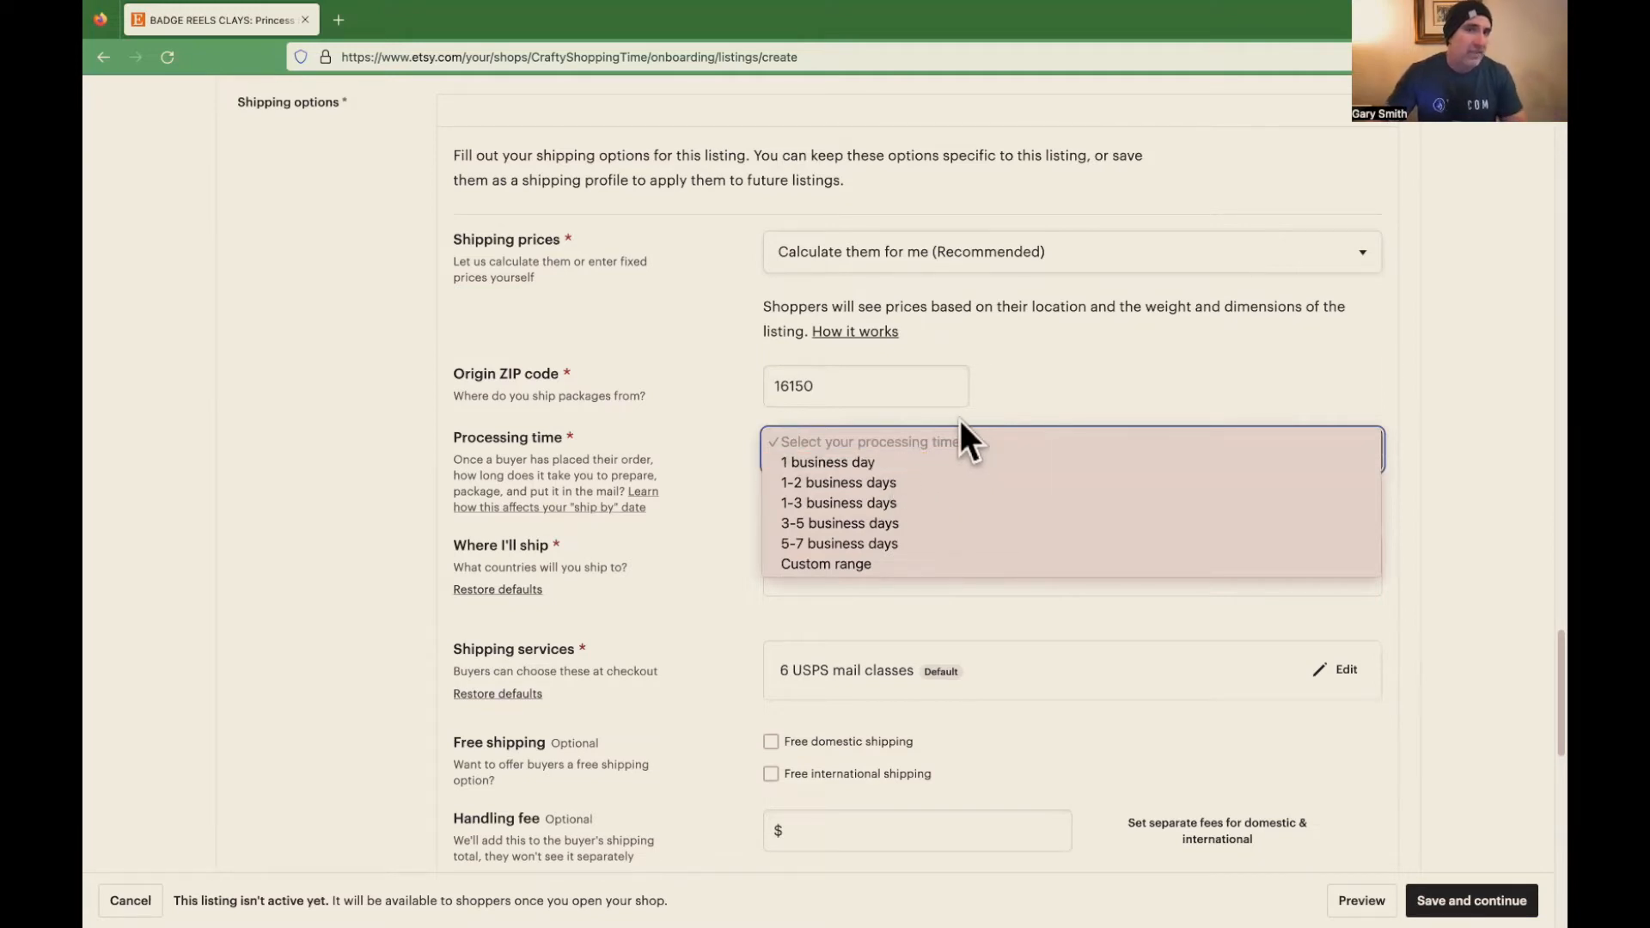
pyautogui.click(874, 483)
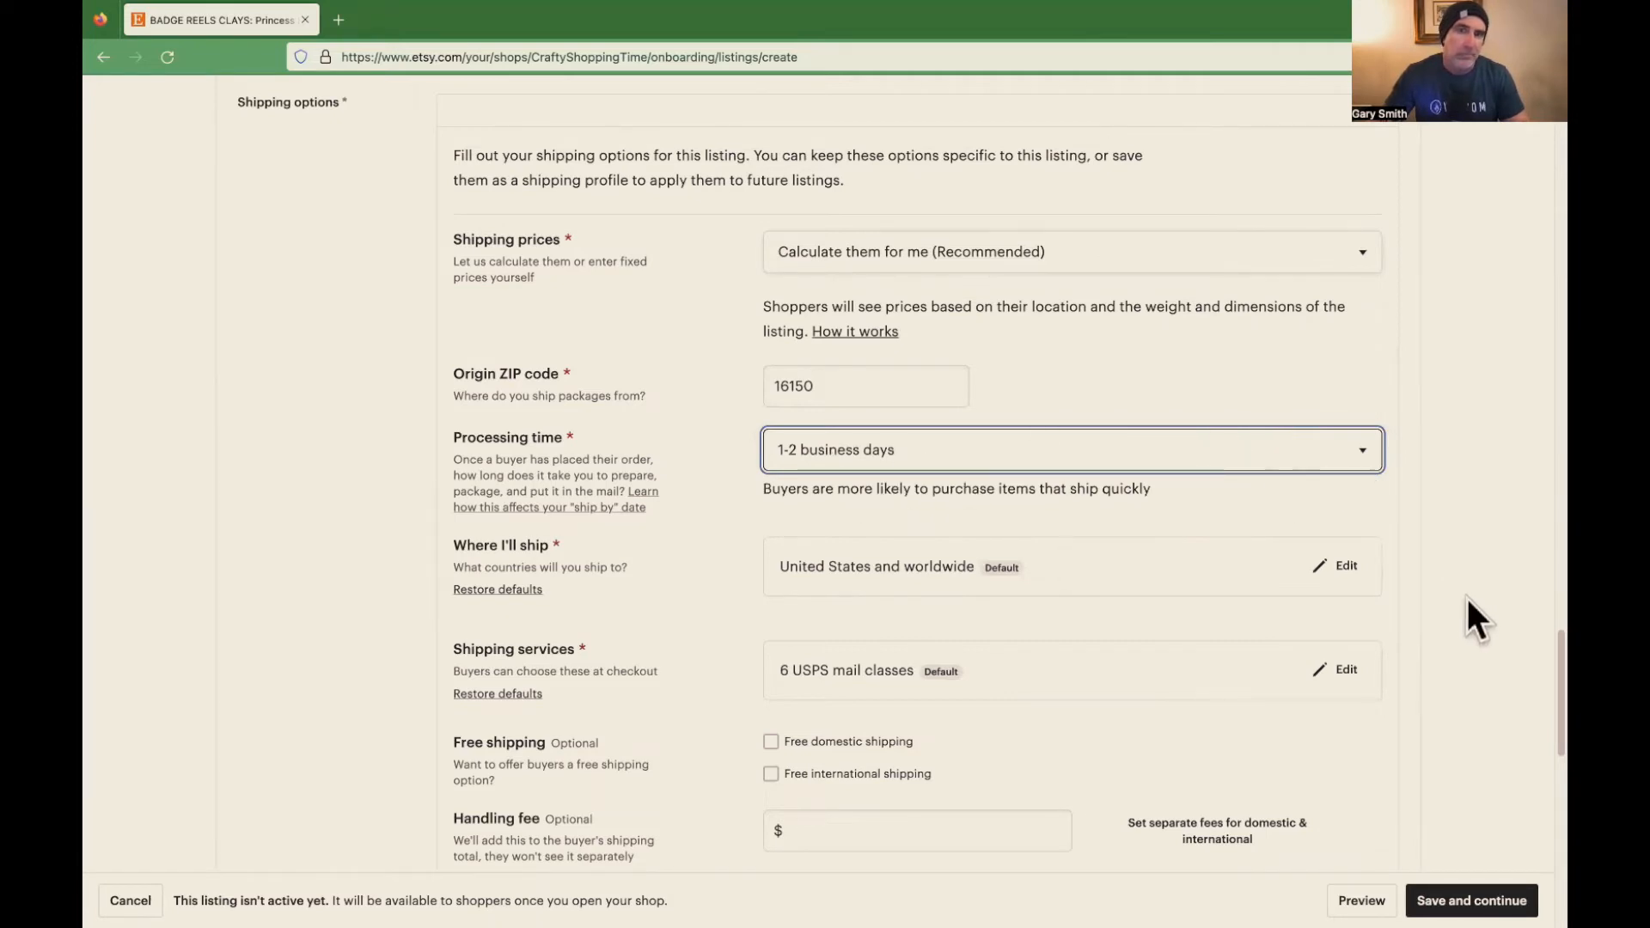
# - Review the shipping destinations, shipping services, free shipping, handling fee, customs and item weight and size options
pyautogui.scroll(-3, 1470, 598)
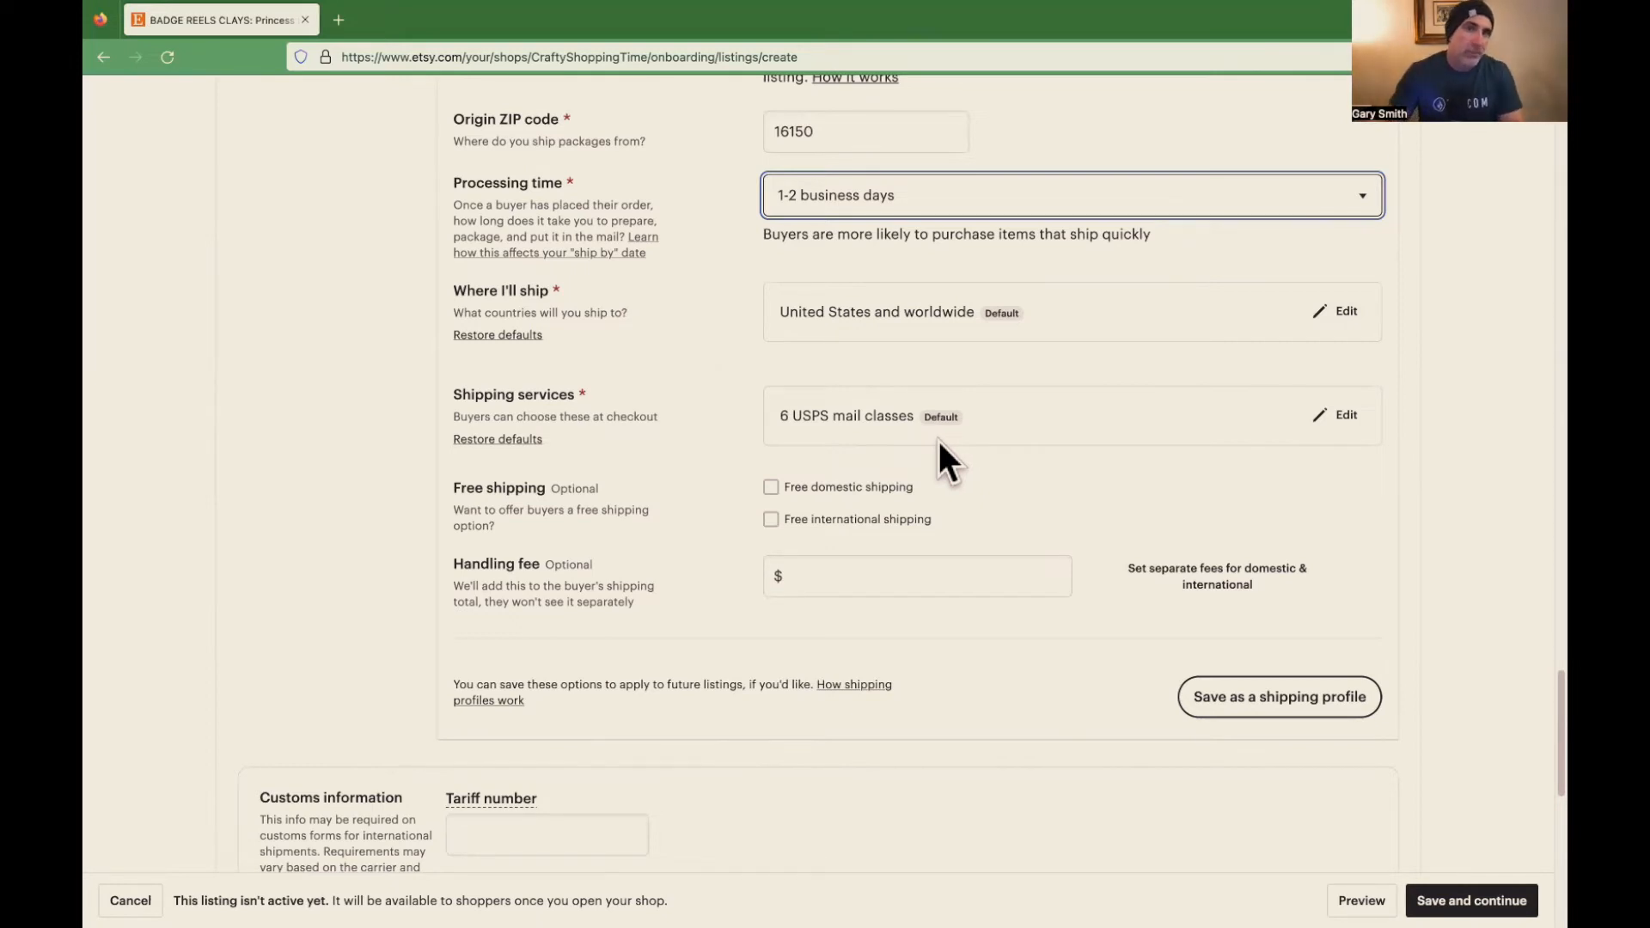
pyautogui.scroll(-2, 736, 410)
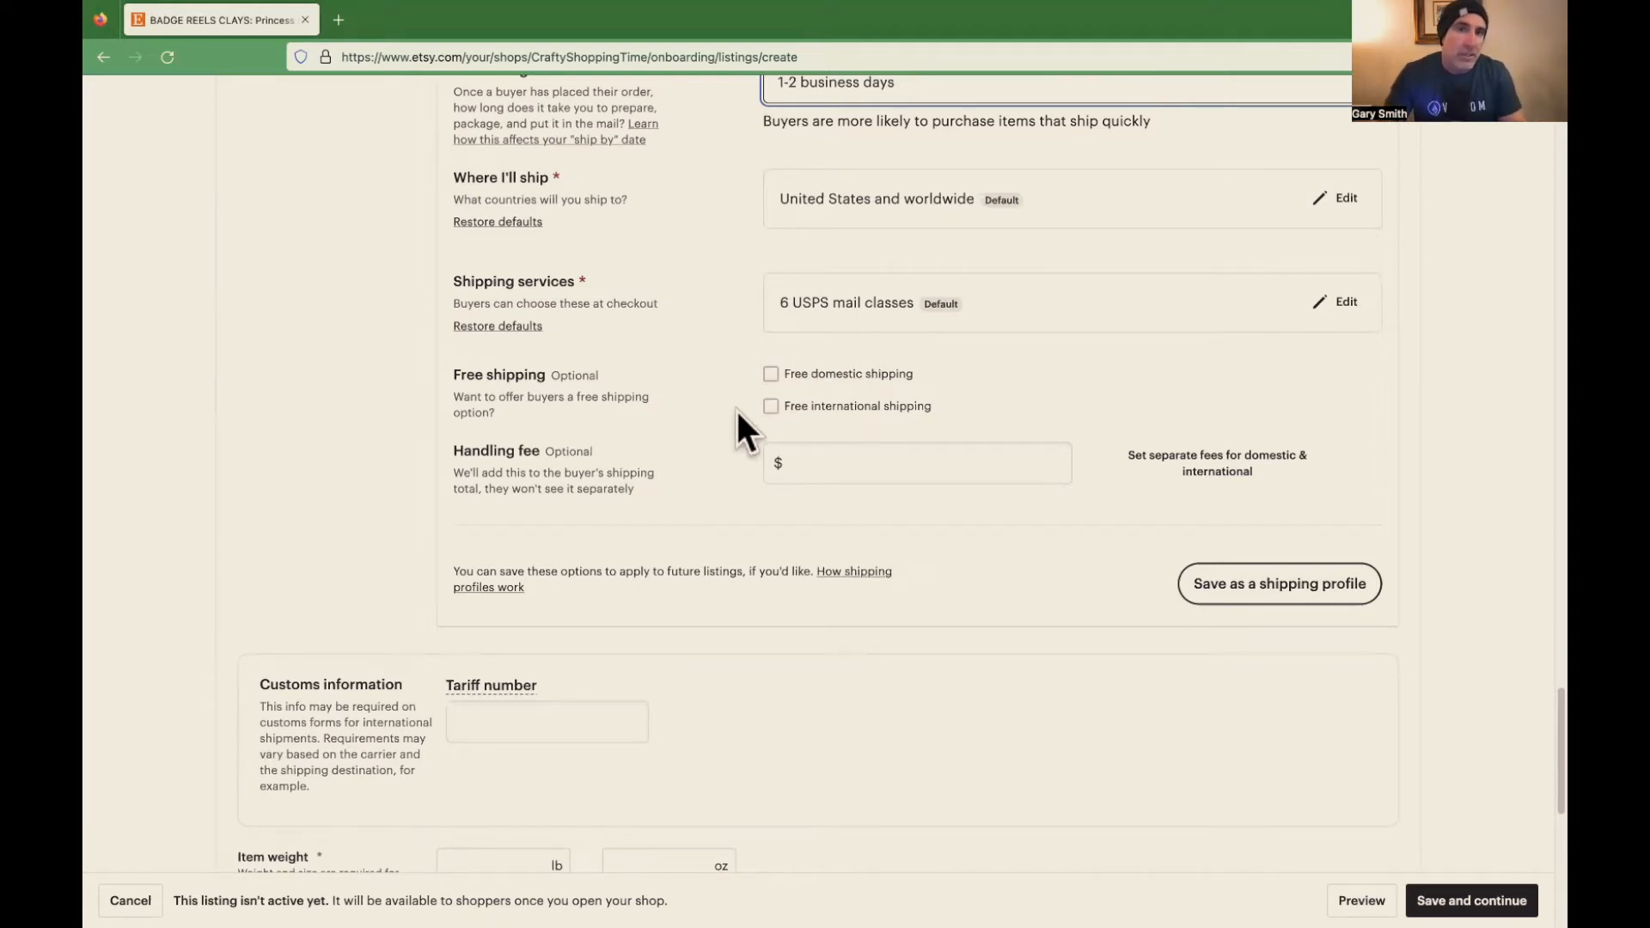
pyautogui.scroll(-2, 737, 408)
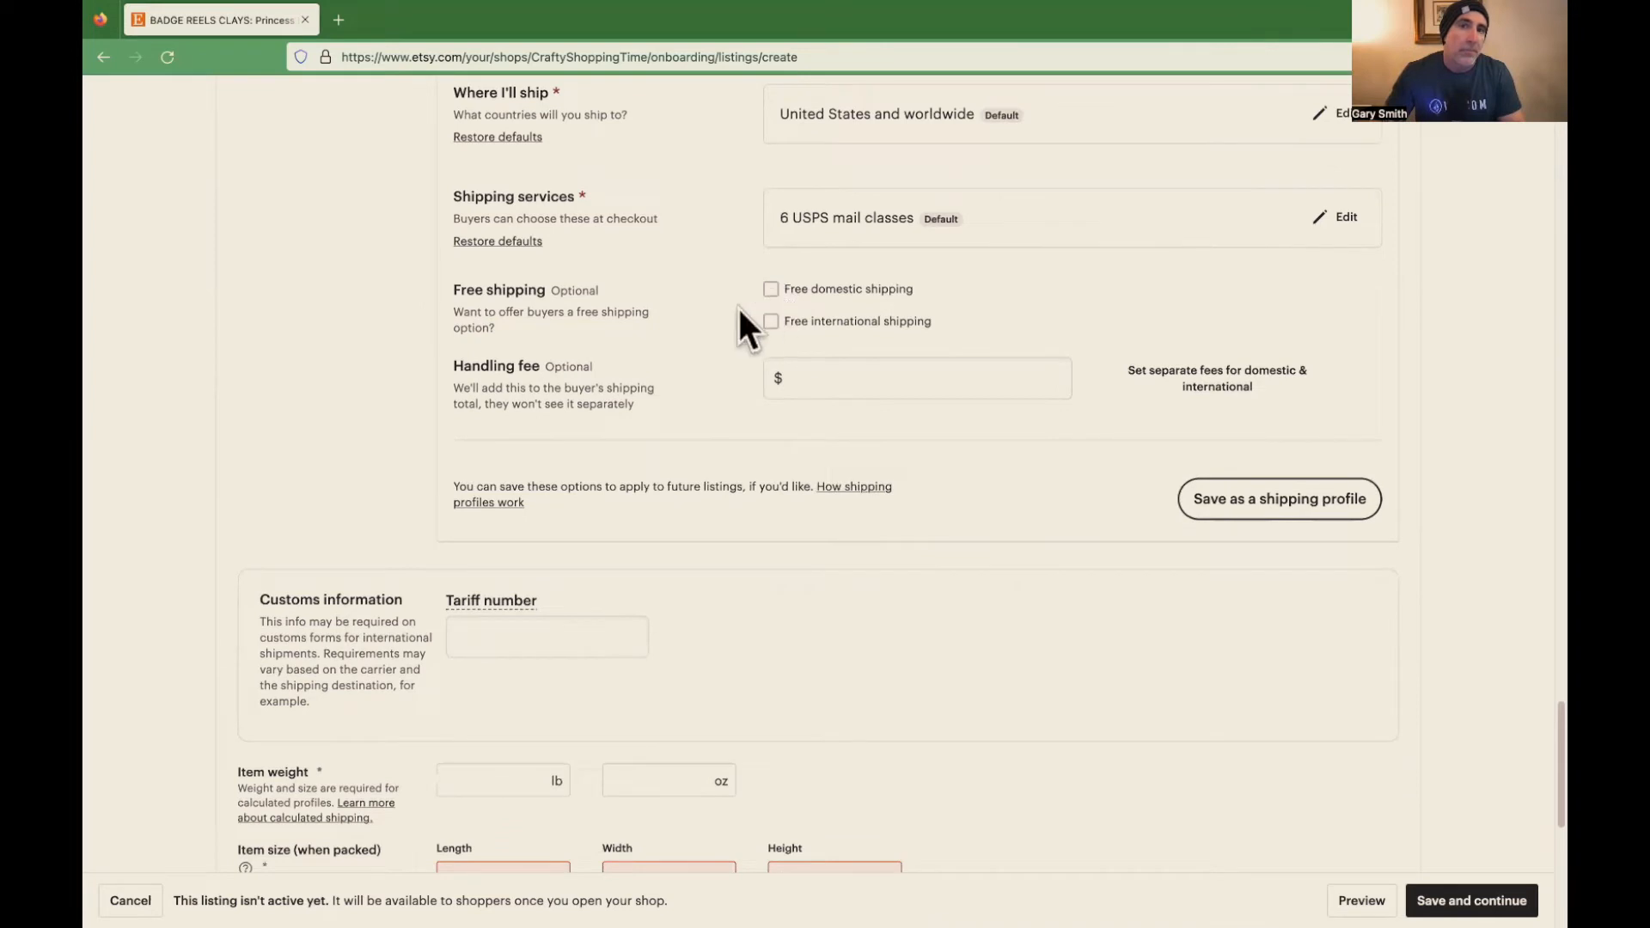
pyautogui.scroll(-1, 739, 303)
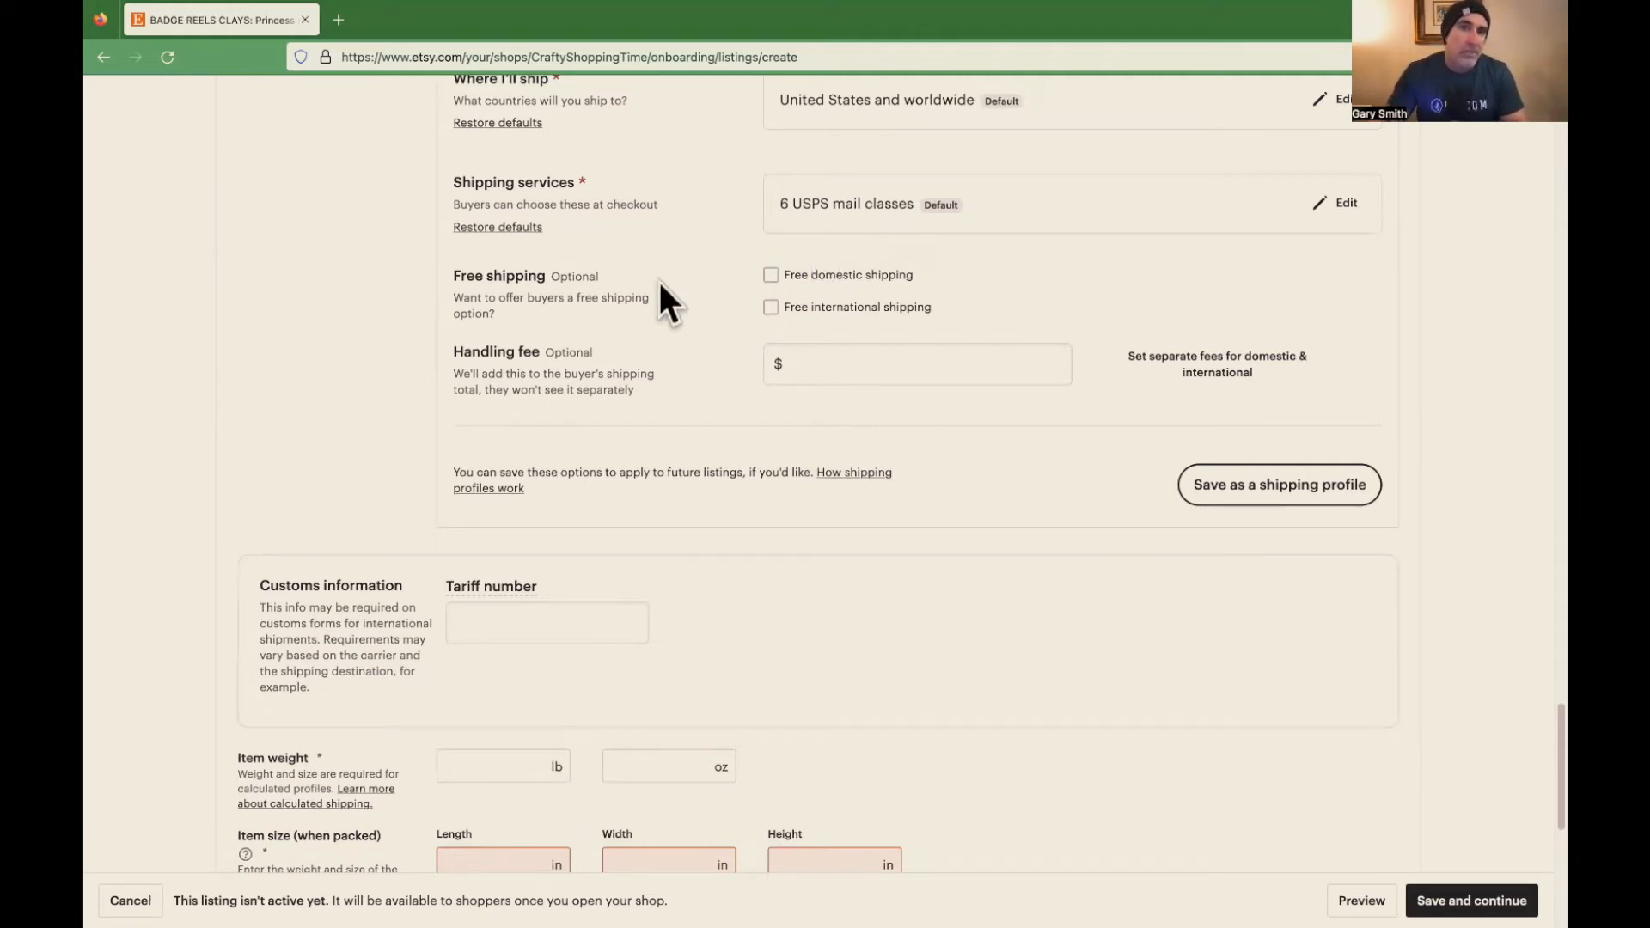
pyautogui.scroll(-1, 726, 383)
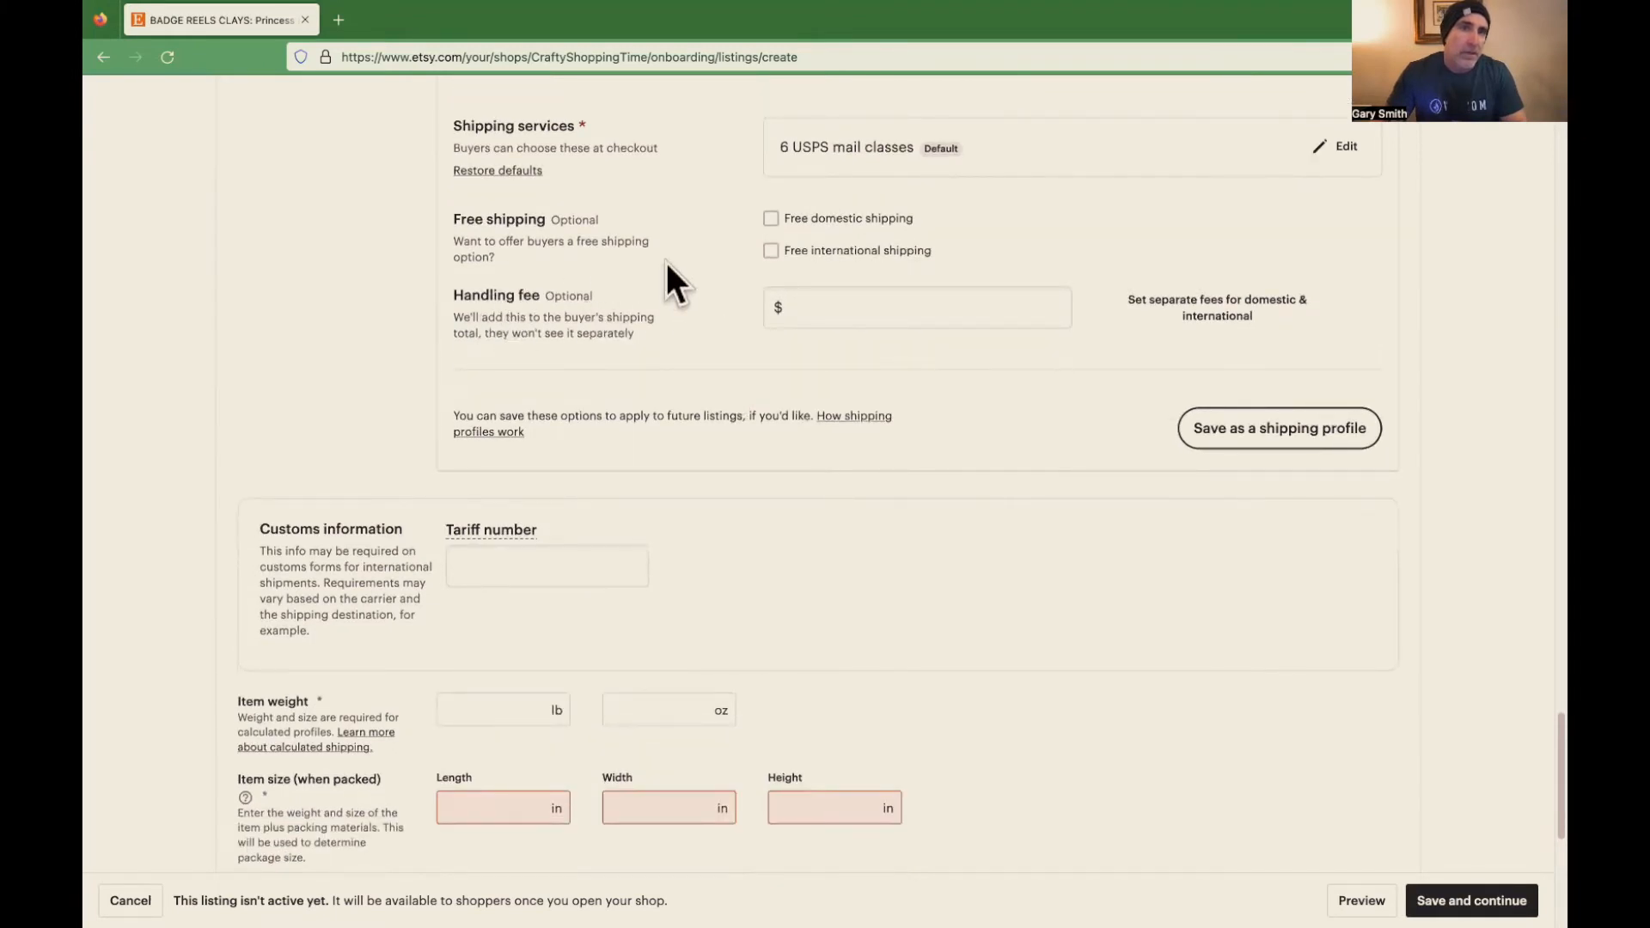
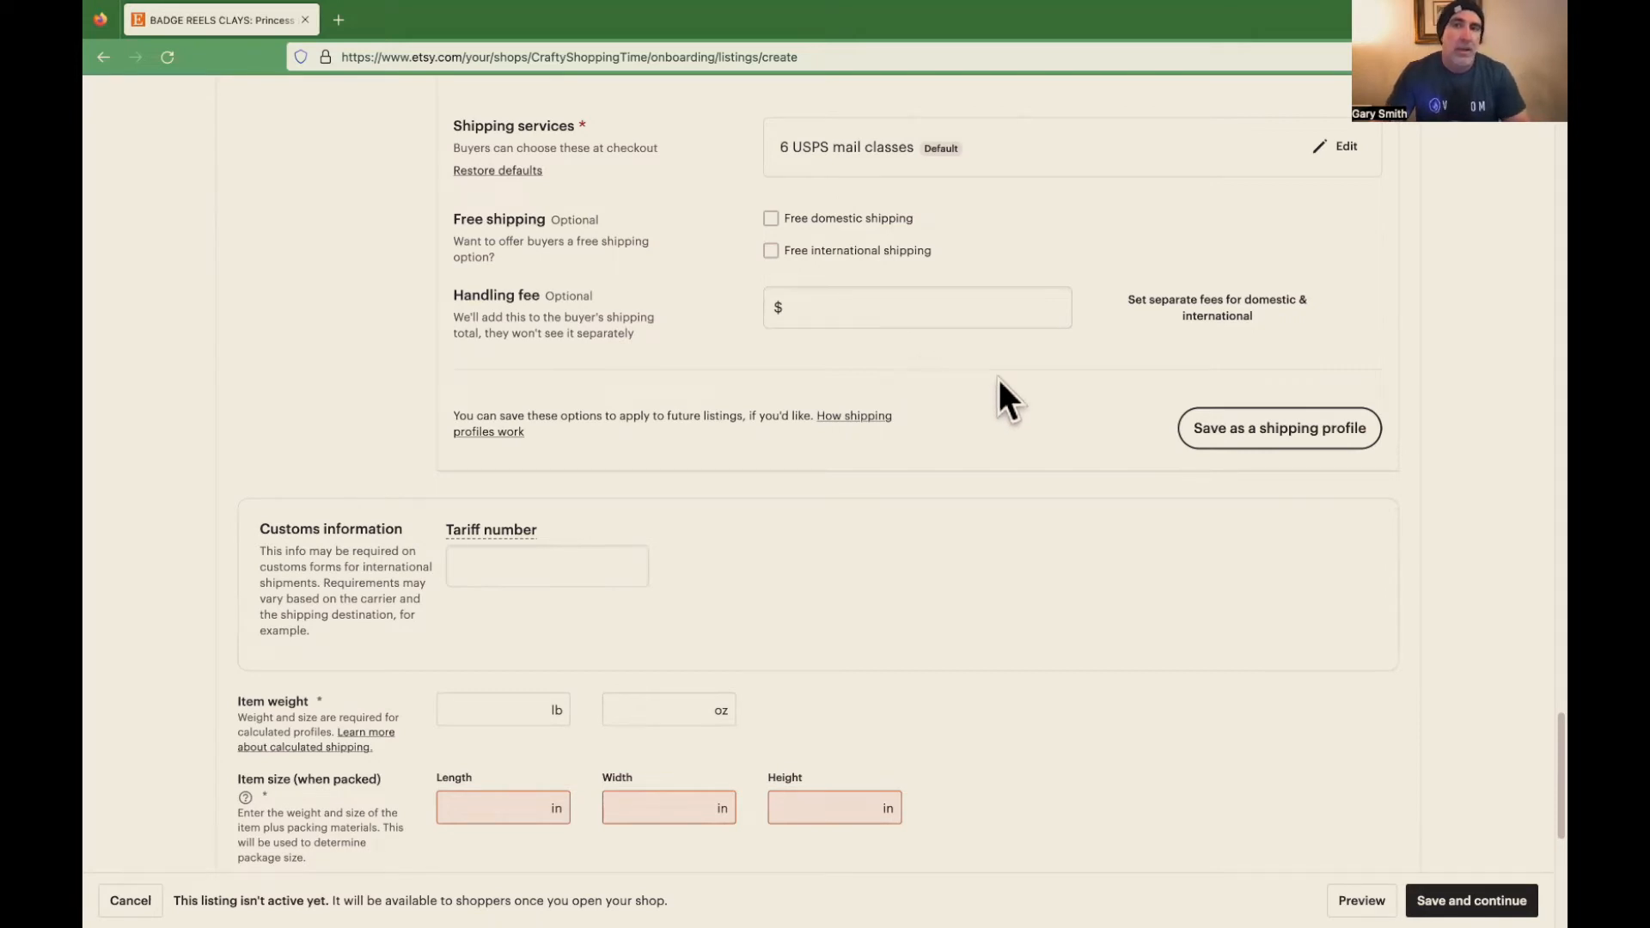
pyautogui.scroll(1, 1045, 404)
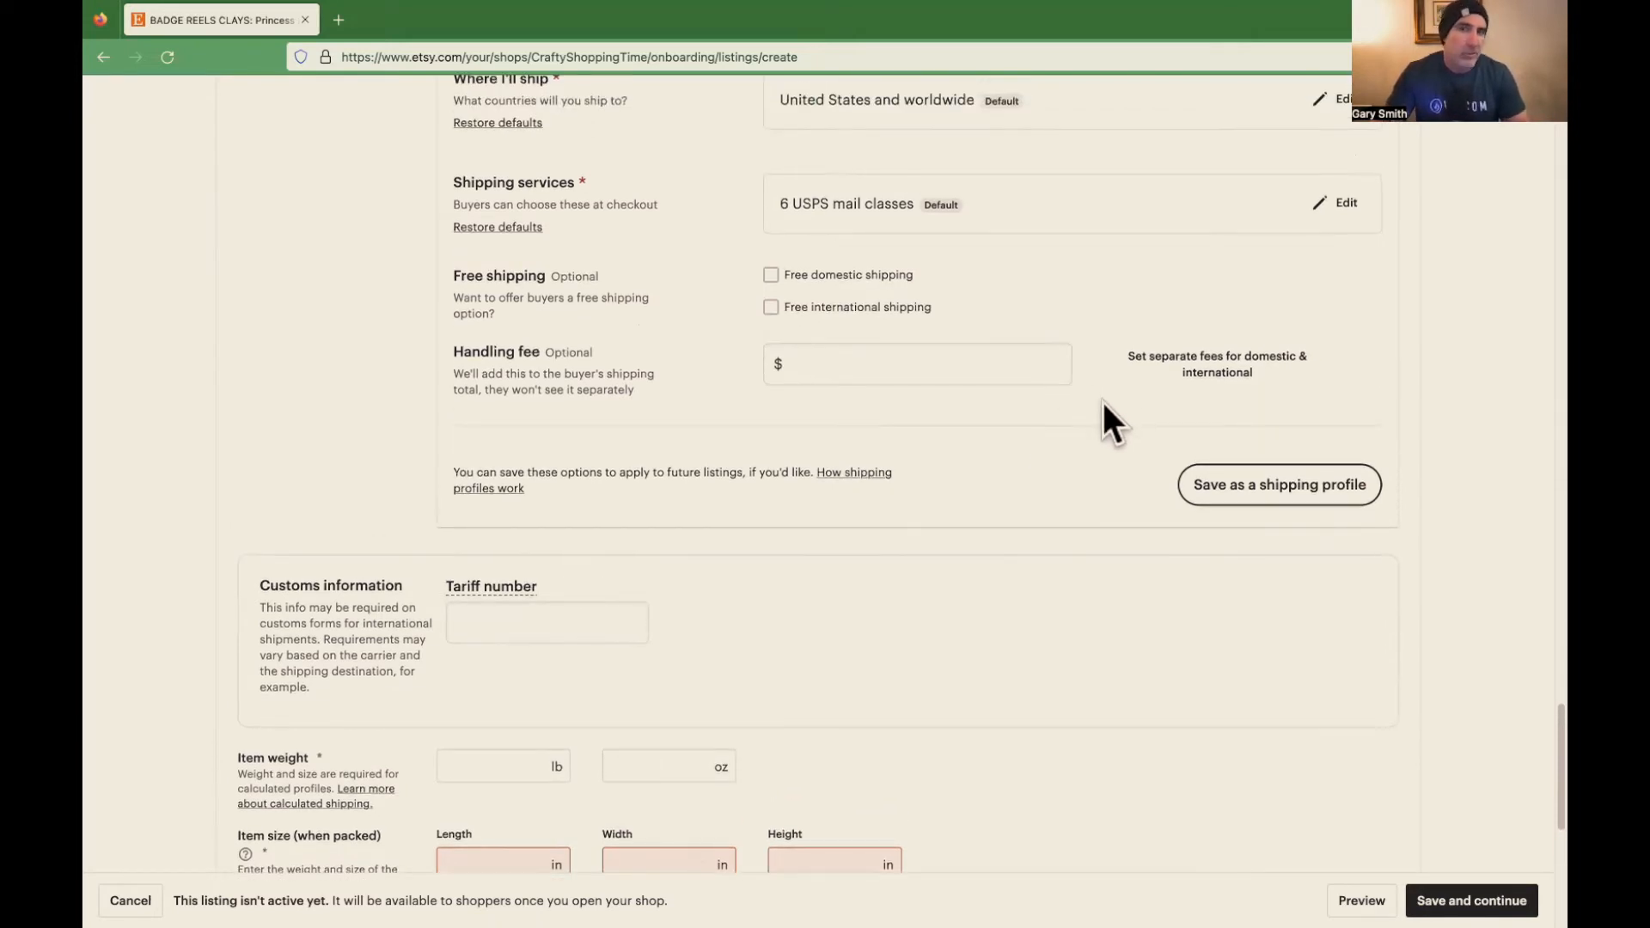
pyautogui.scroll(2, 1127, 413)
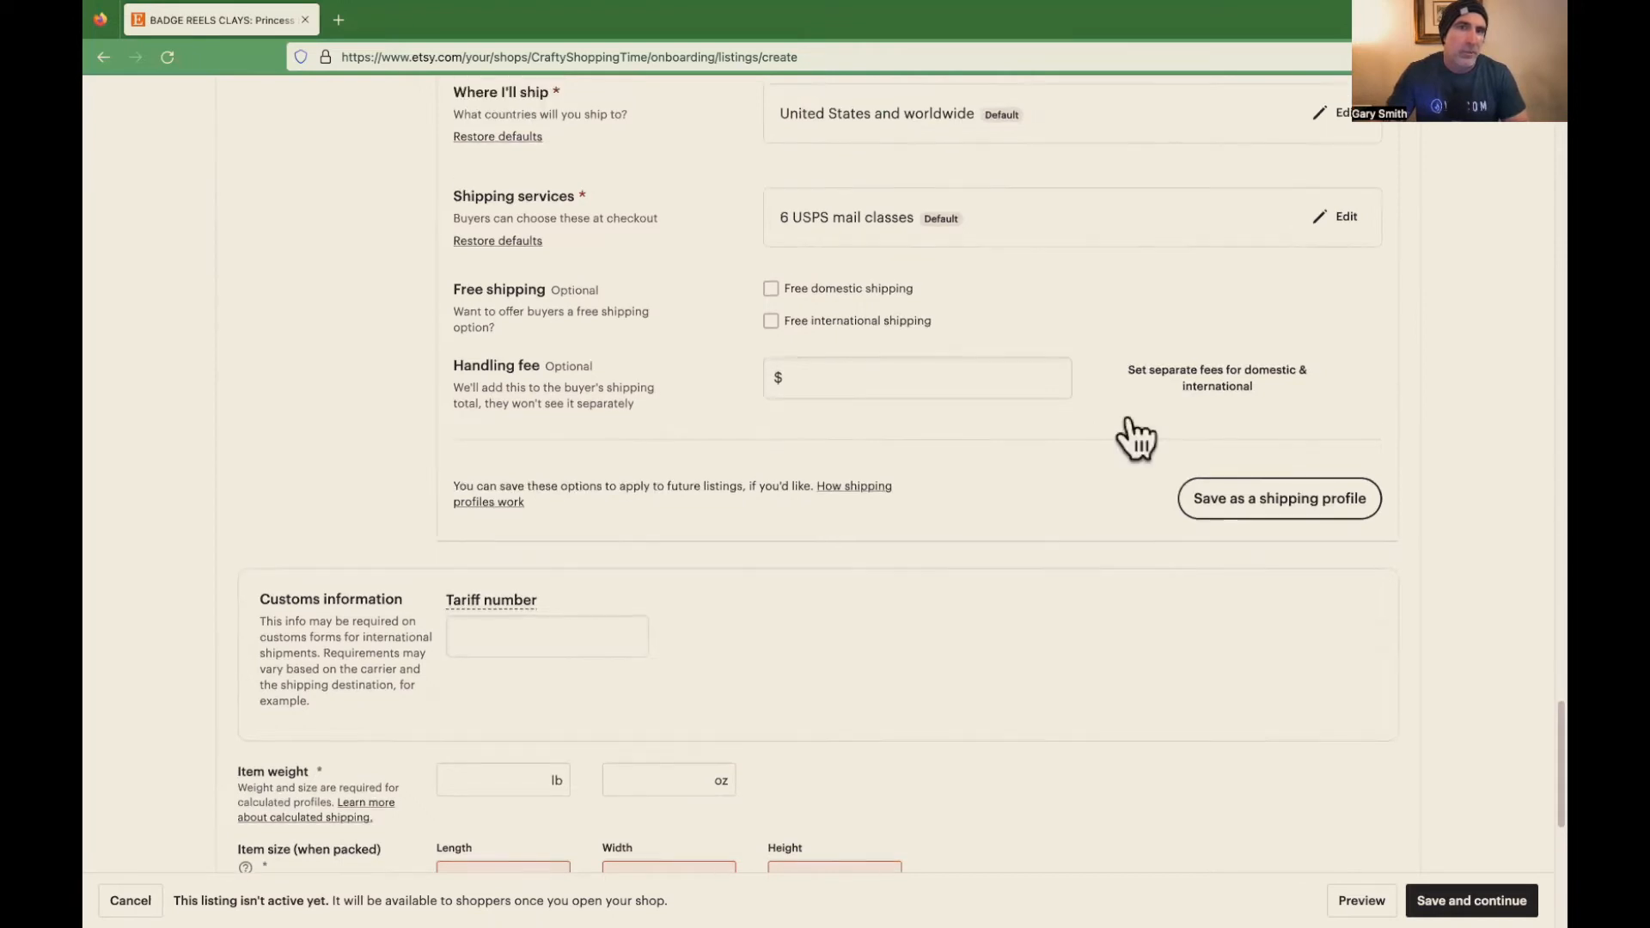
# - Set the listing's item weight to 2 oz for calculated shipping
pyautogui.scroll(-1, 1104, 413)
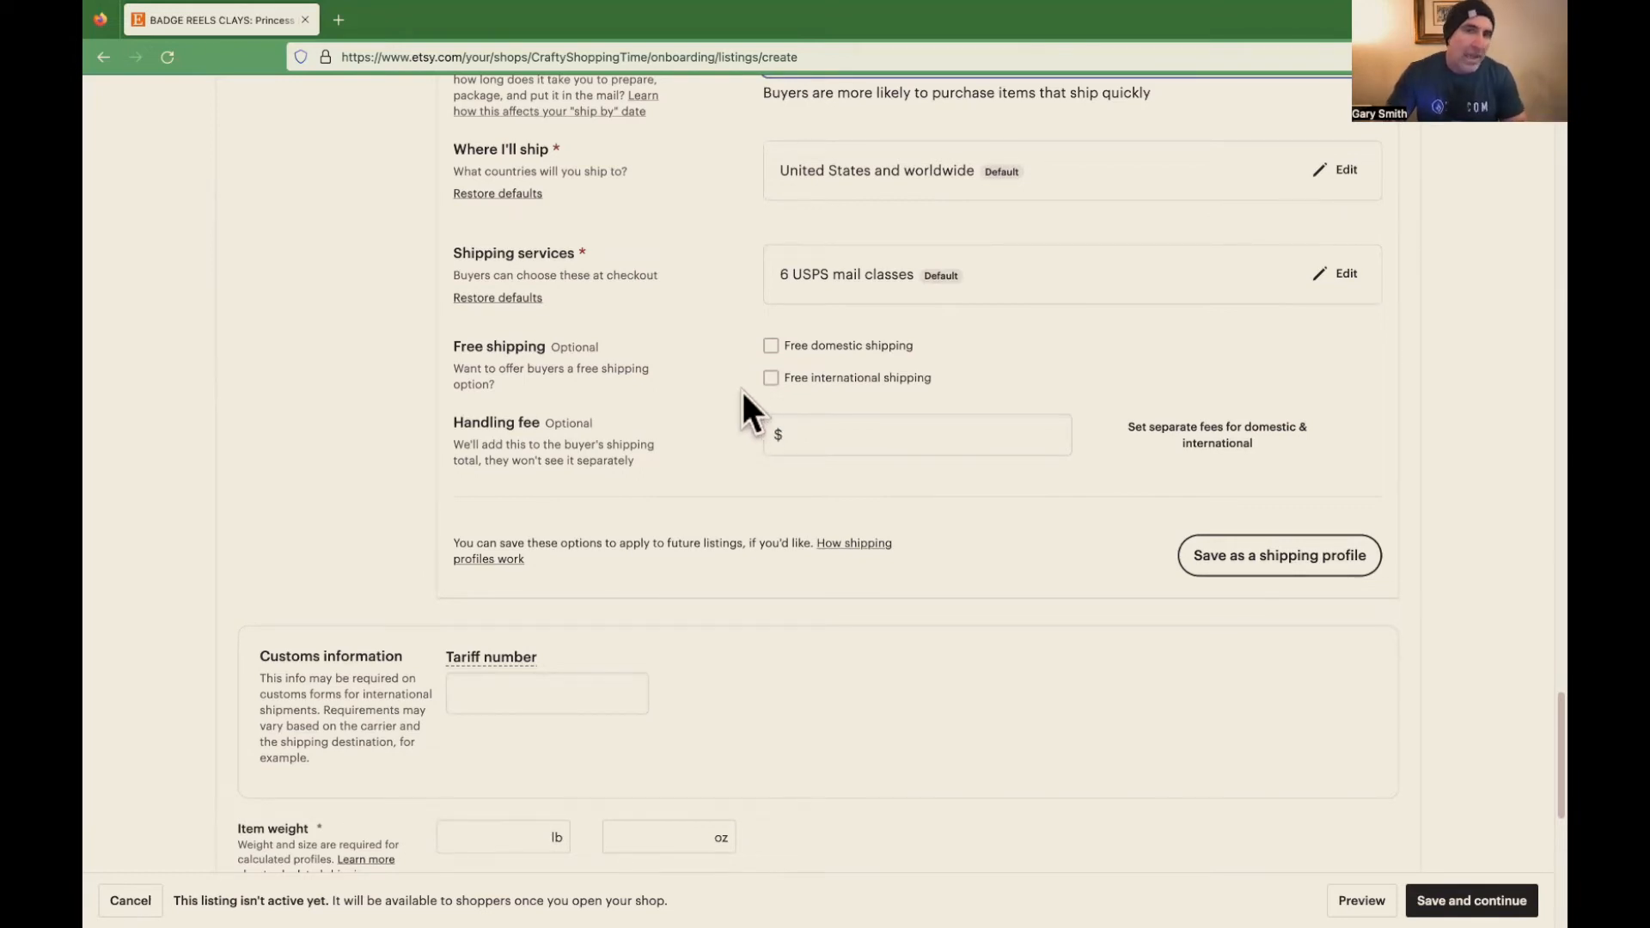
pyautogui.scroll(-5, 743, 392)
pyautogui.scroll(-2, 760, 369)
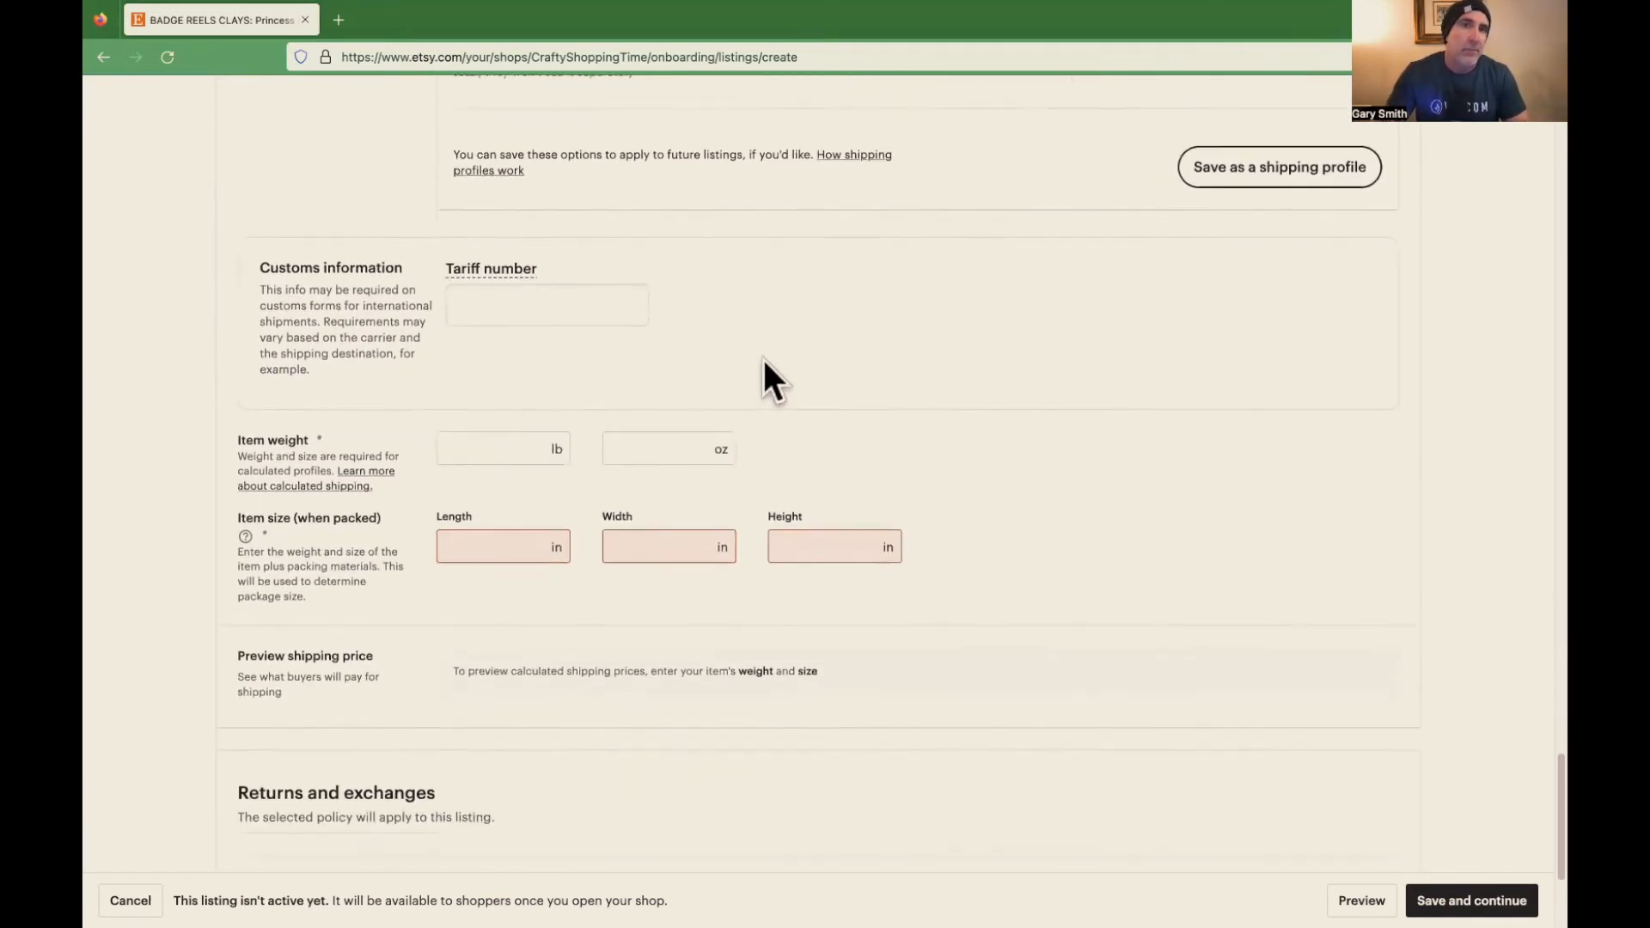
pyautogui.scroll(3, 766, 350)
pyautogui.scroll(1, 769, 353)
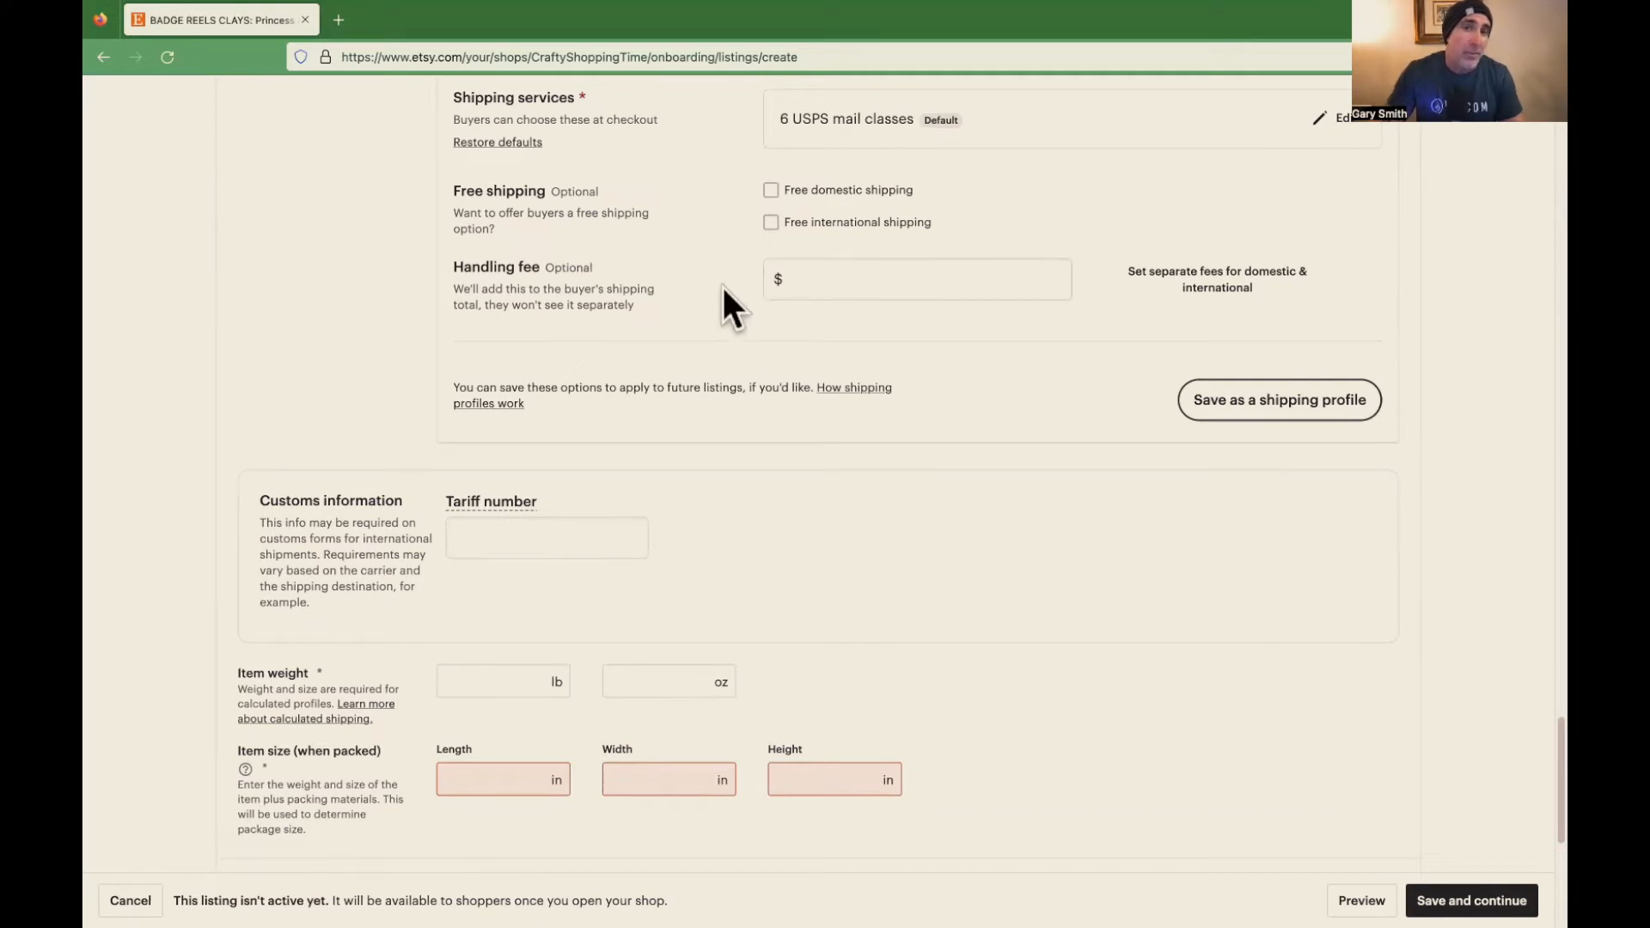
pyautogui.scroll(-3, 724, 287)
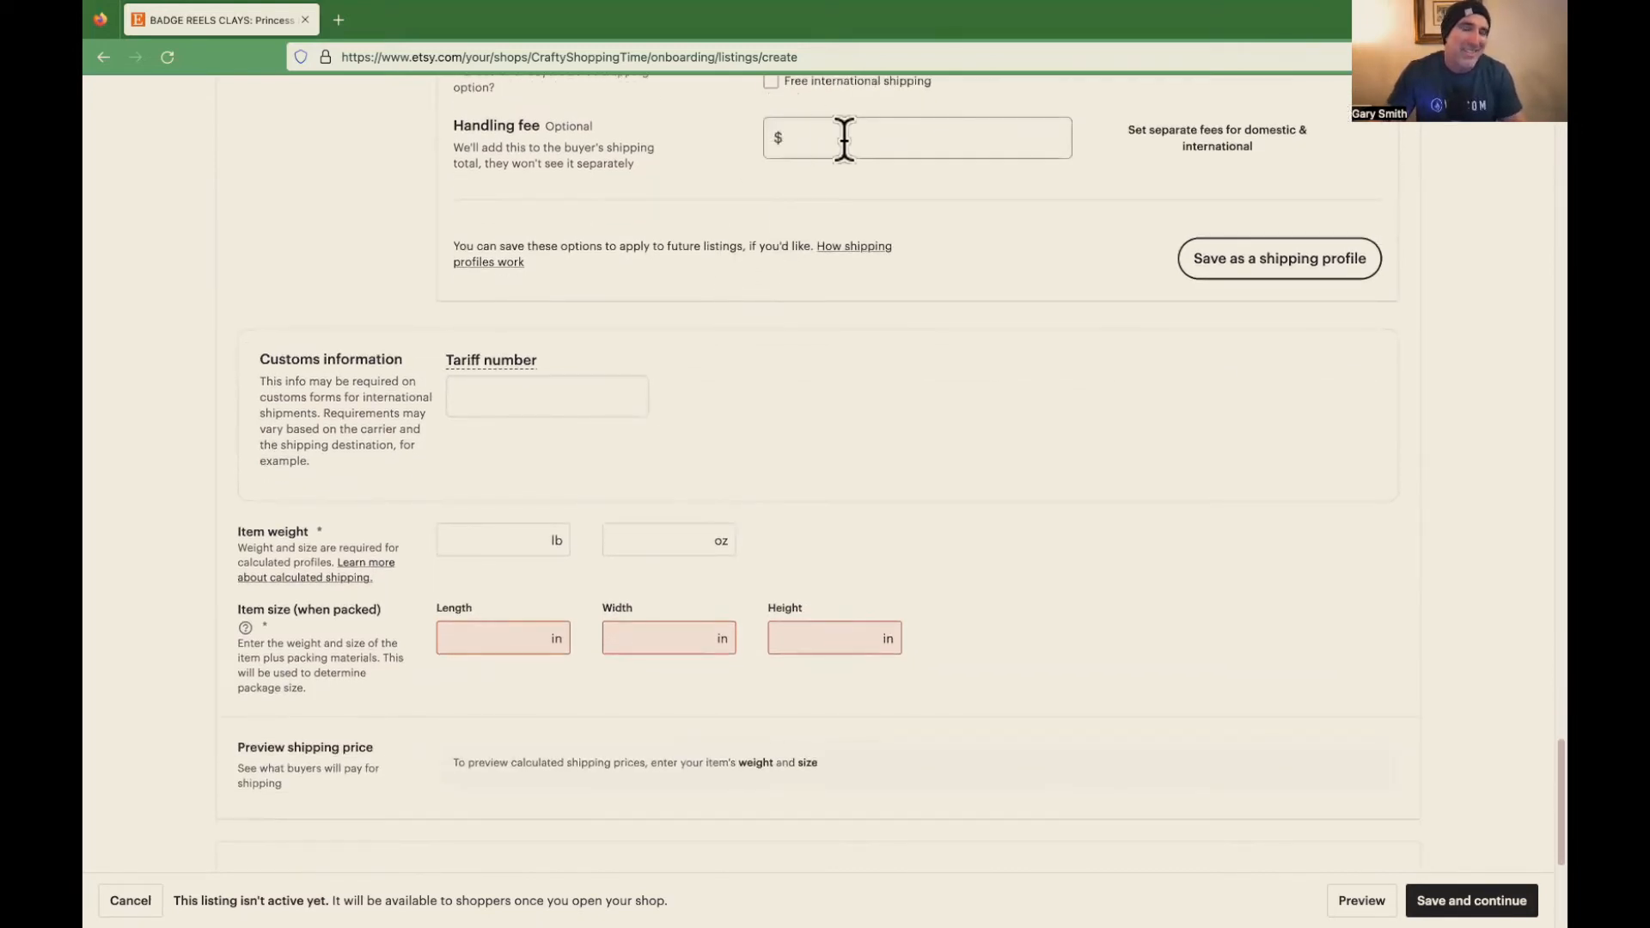
pyautogui.scroll(-1, 831, 297)
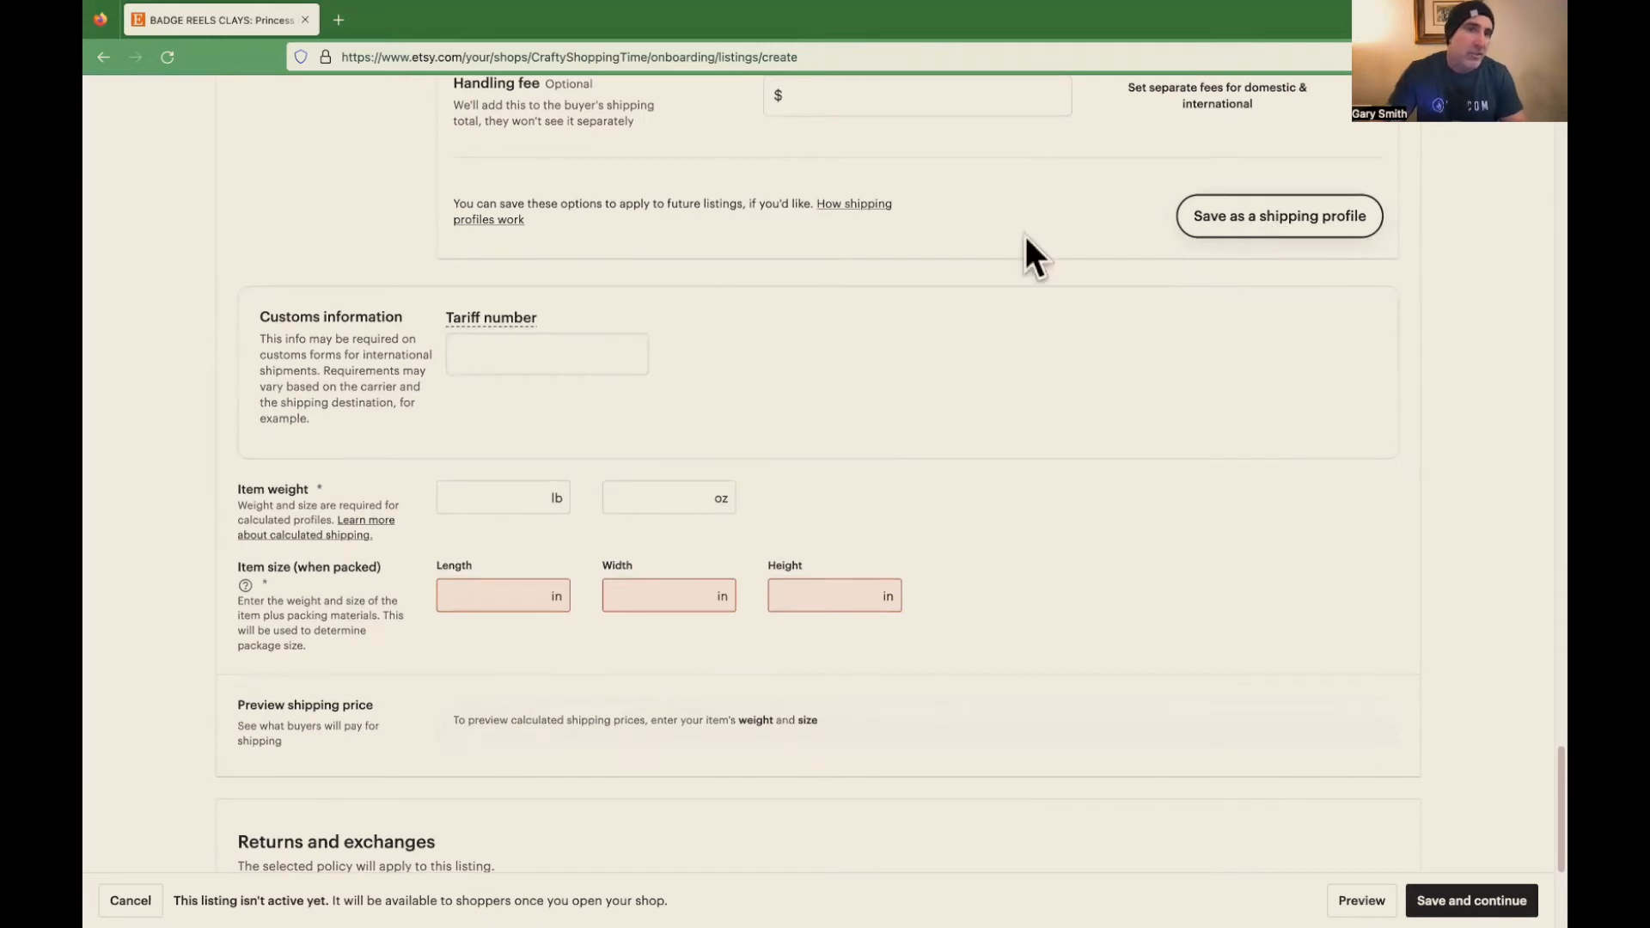
pyautogui.scroll(-1, 941, 309)
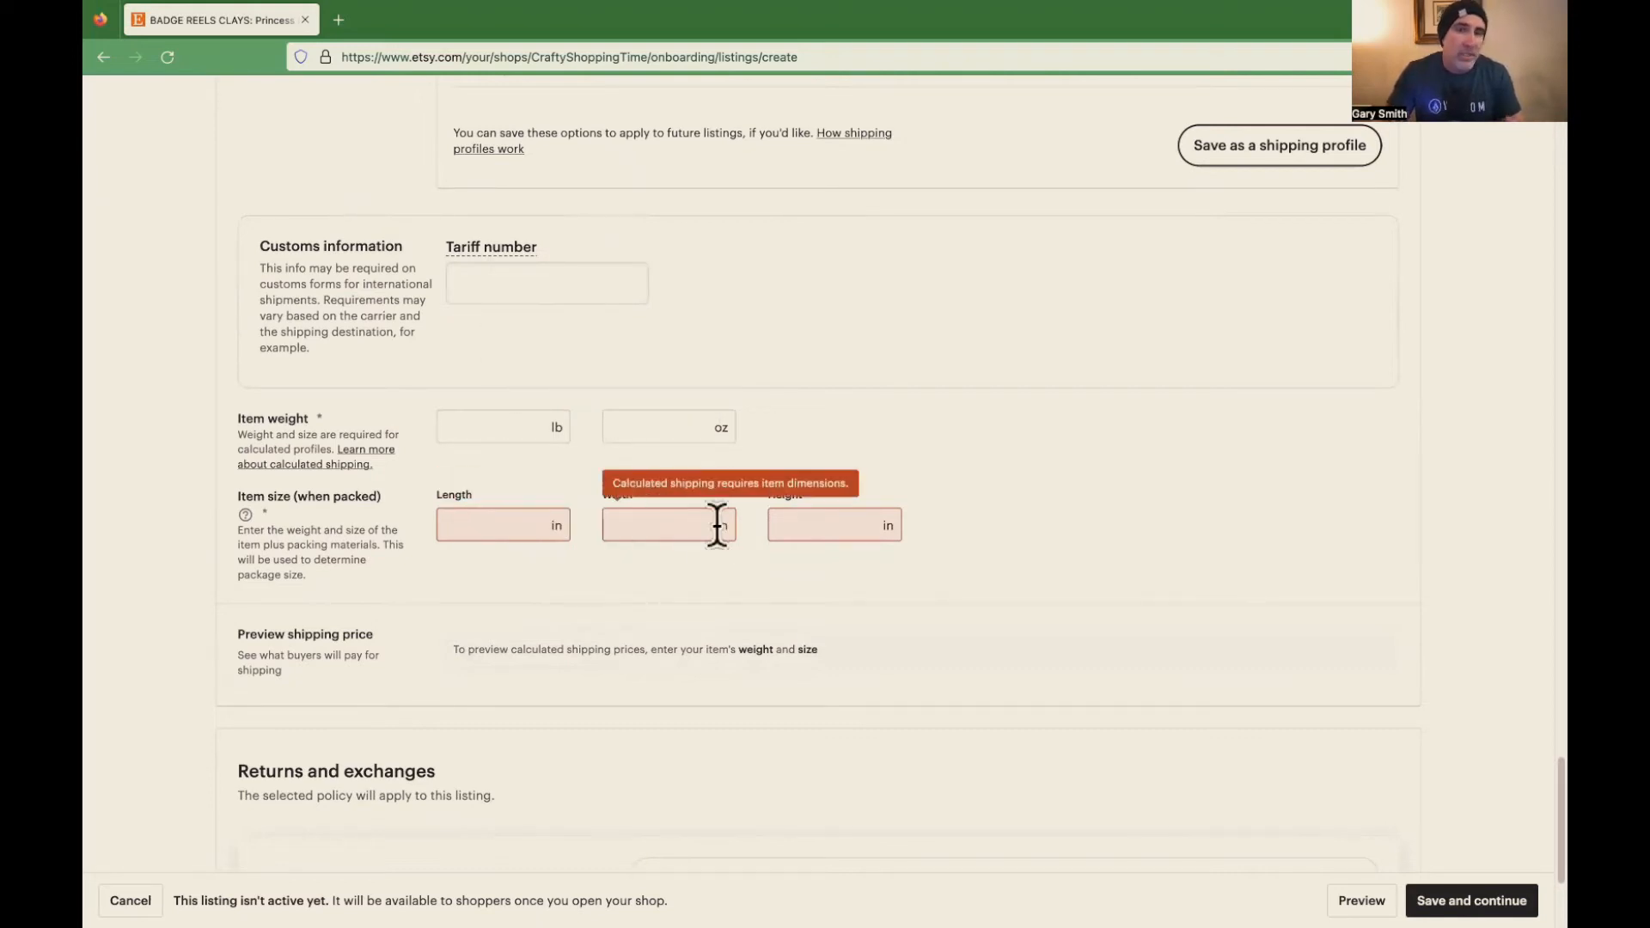
pyautogui.click(675, 427)
pyautogui.write('2.0')
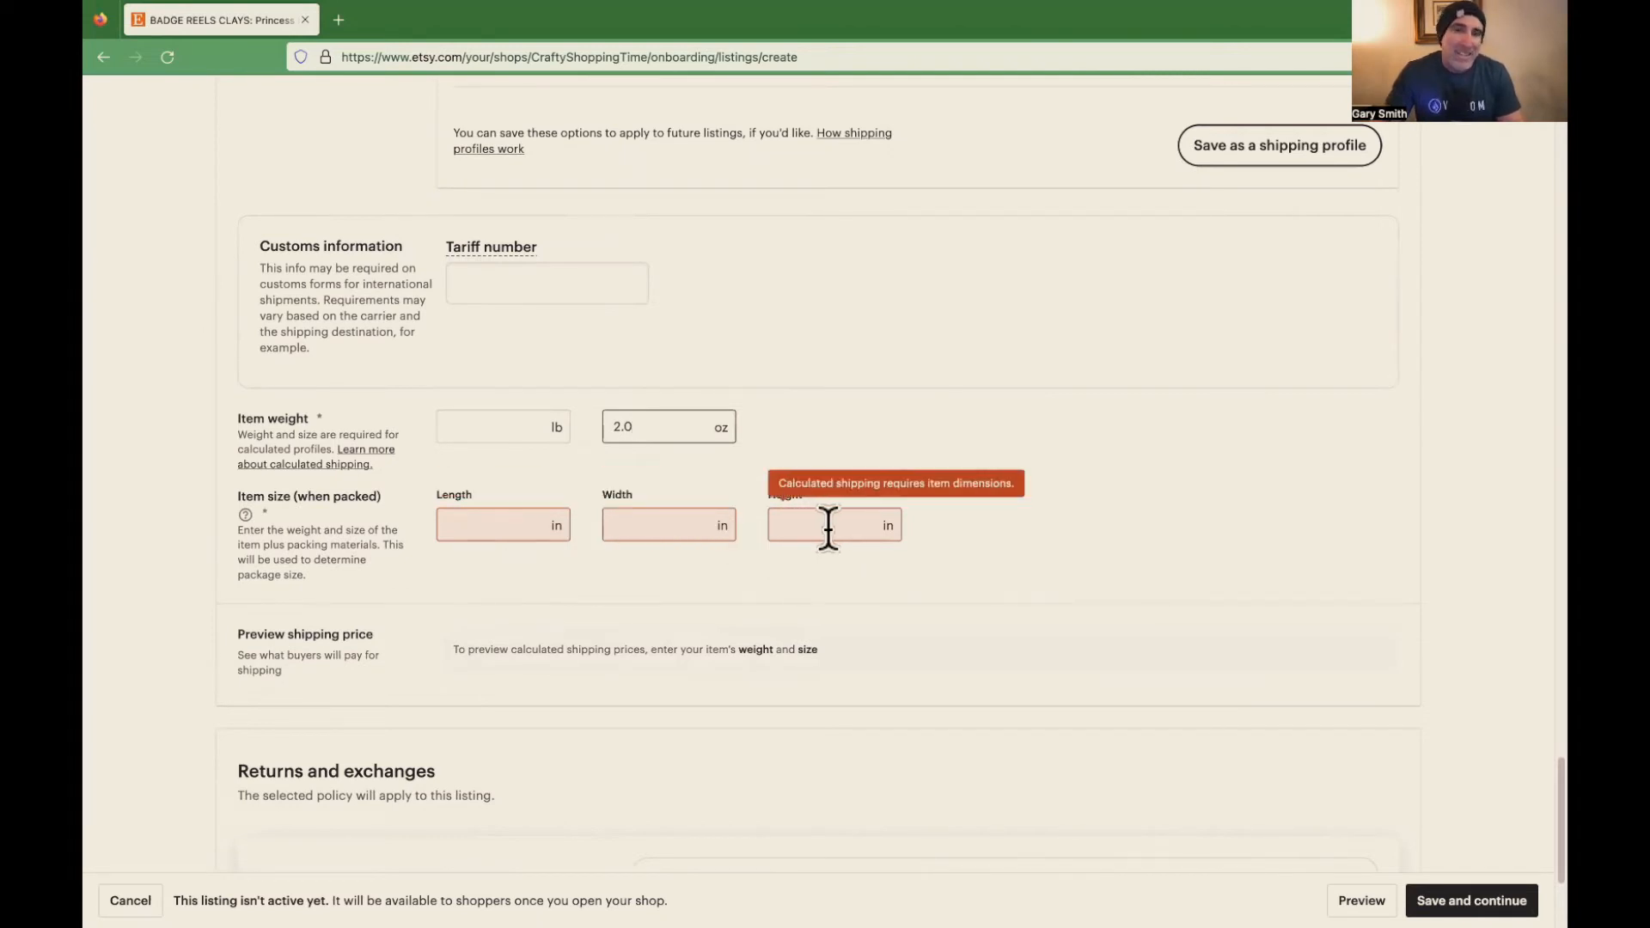
# - Enter a packed item size of 2 in length, 2 in width and 3 in height
pyautogui.click(504, 515)
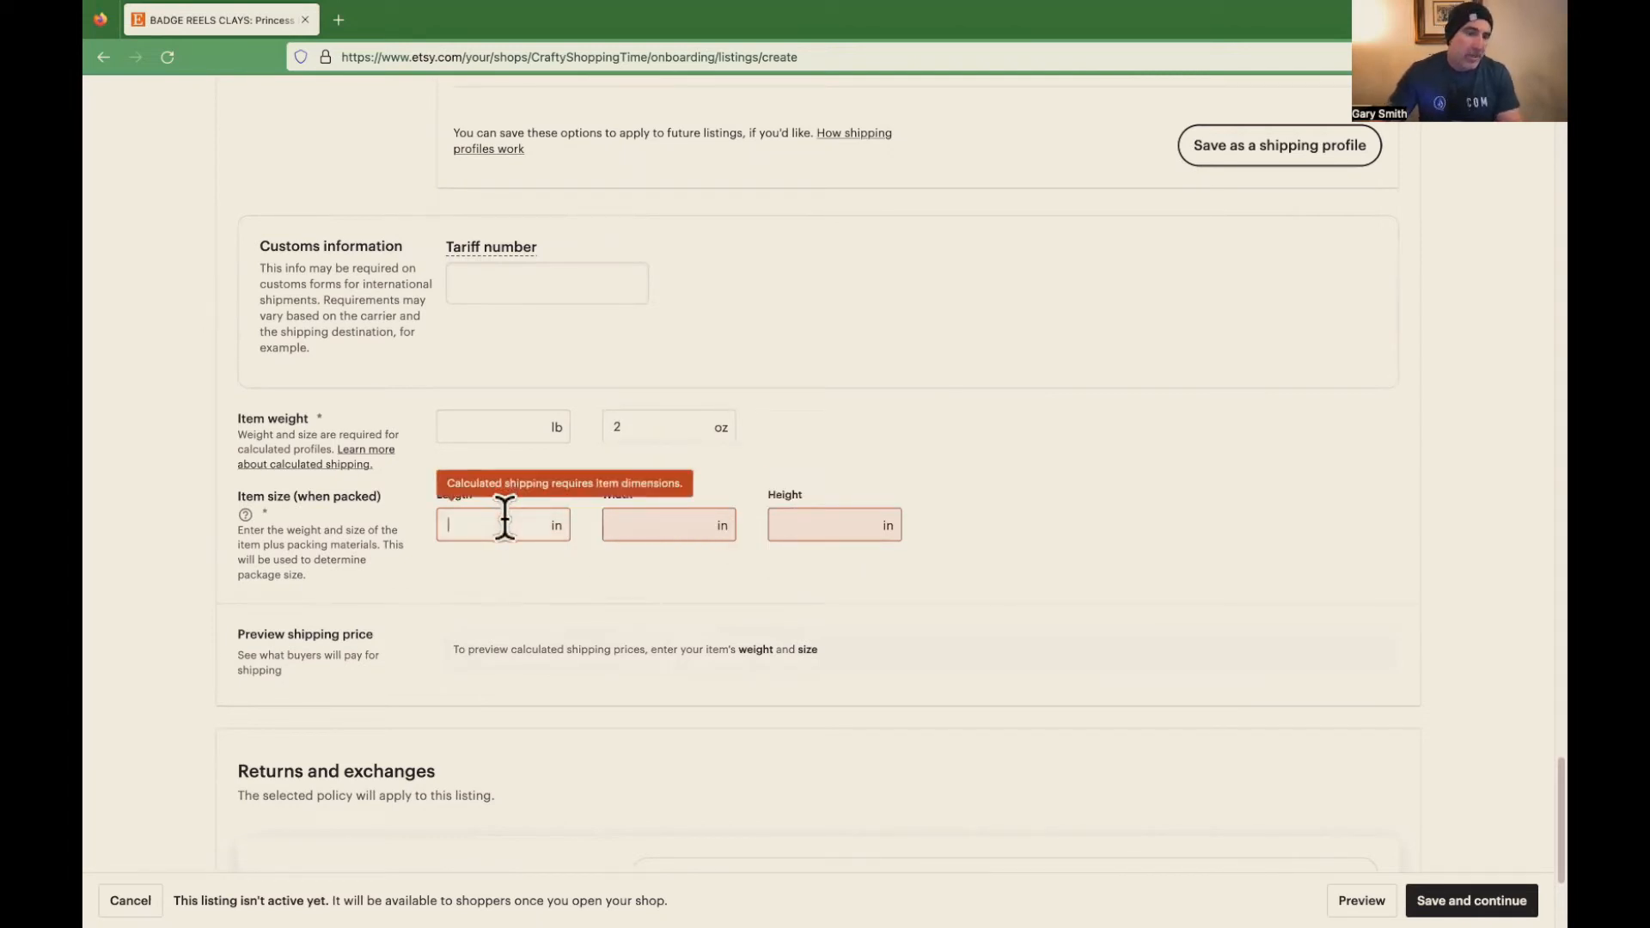
pyautogui.write('2')
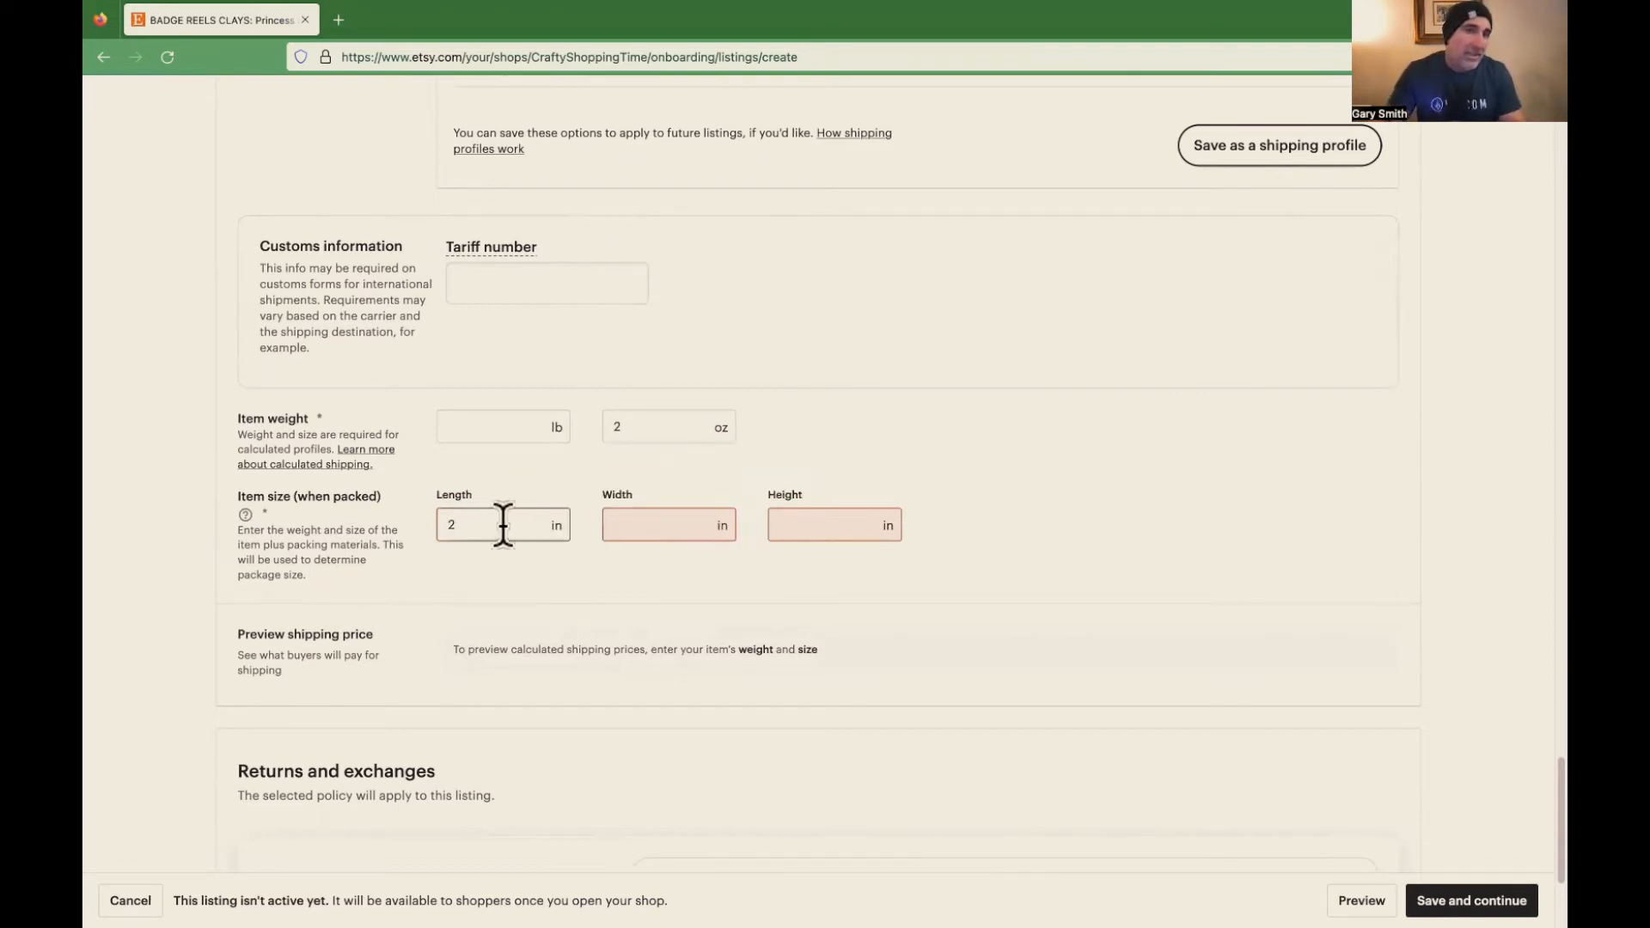
pyautogui.click(637, 521)
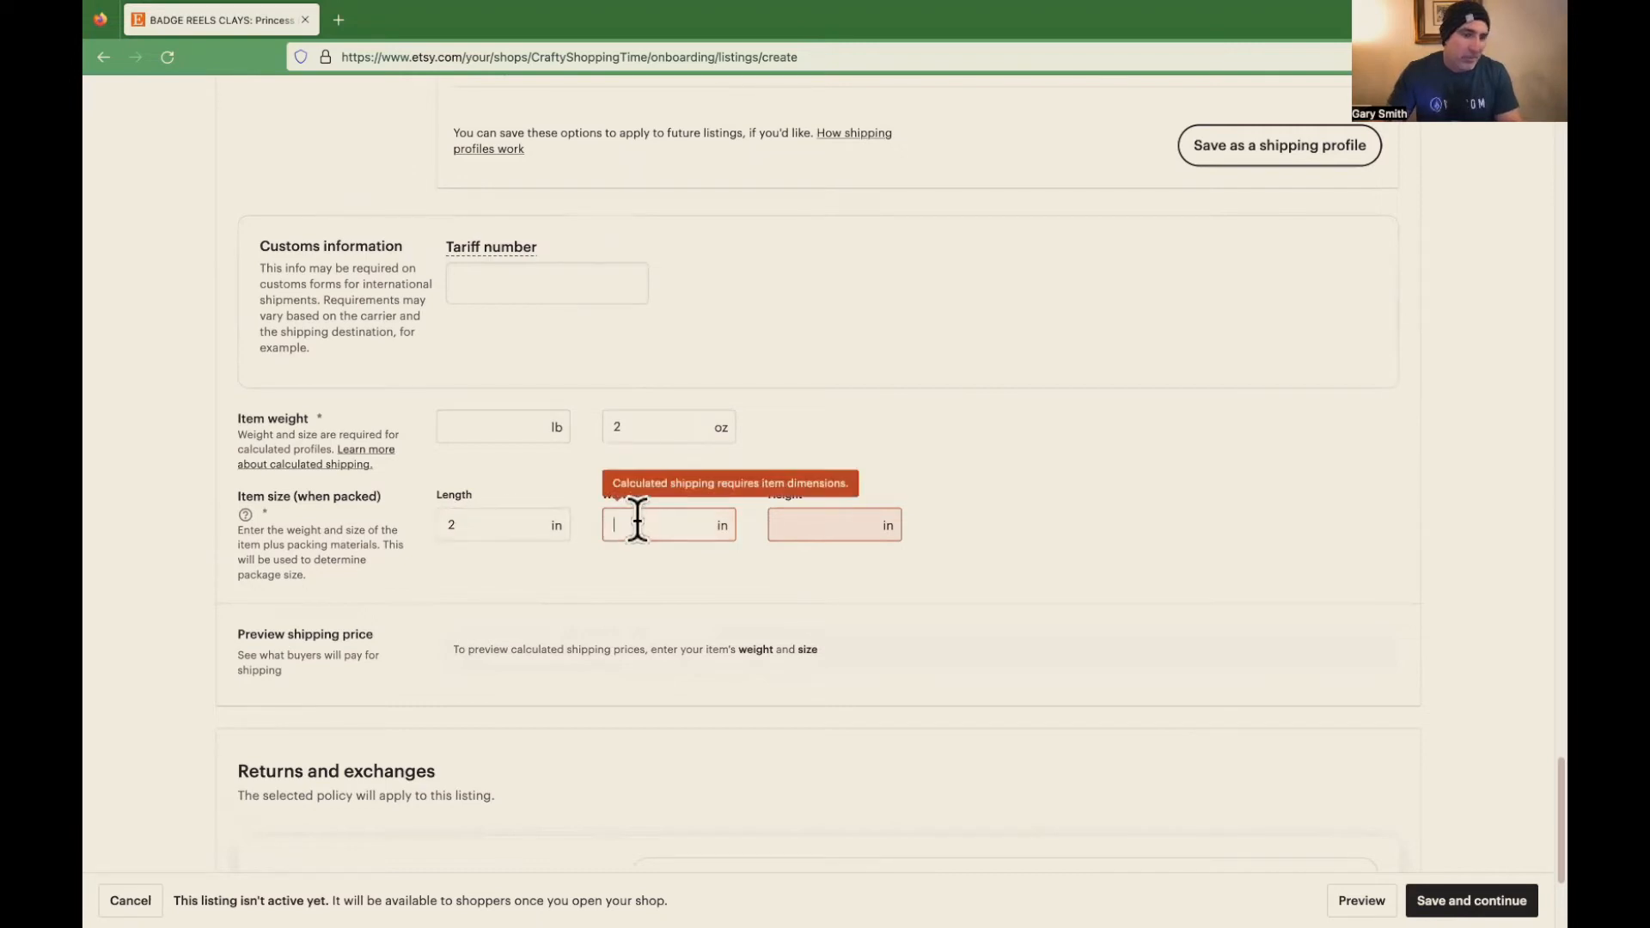
pyautogui.write('2')
pyautogui.click(816, 526)
pyautogui.write('3')
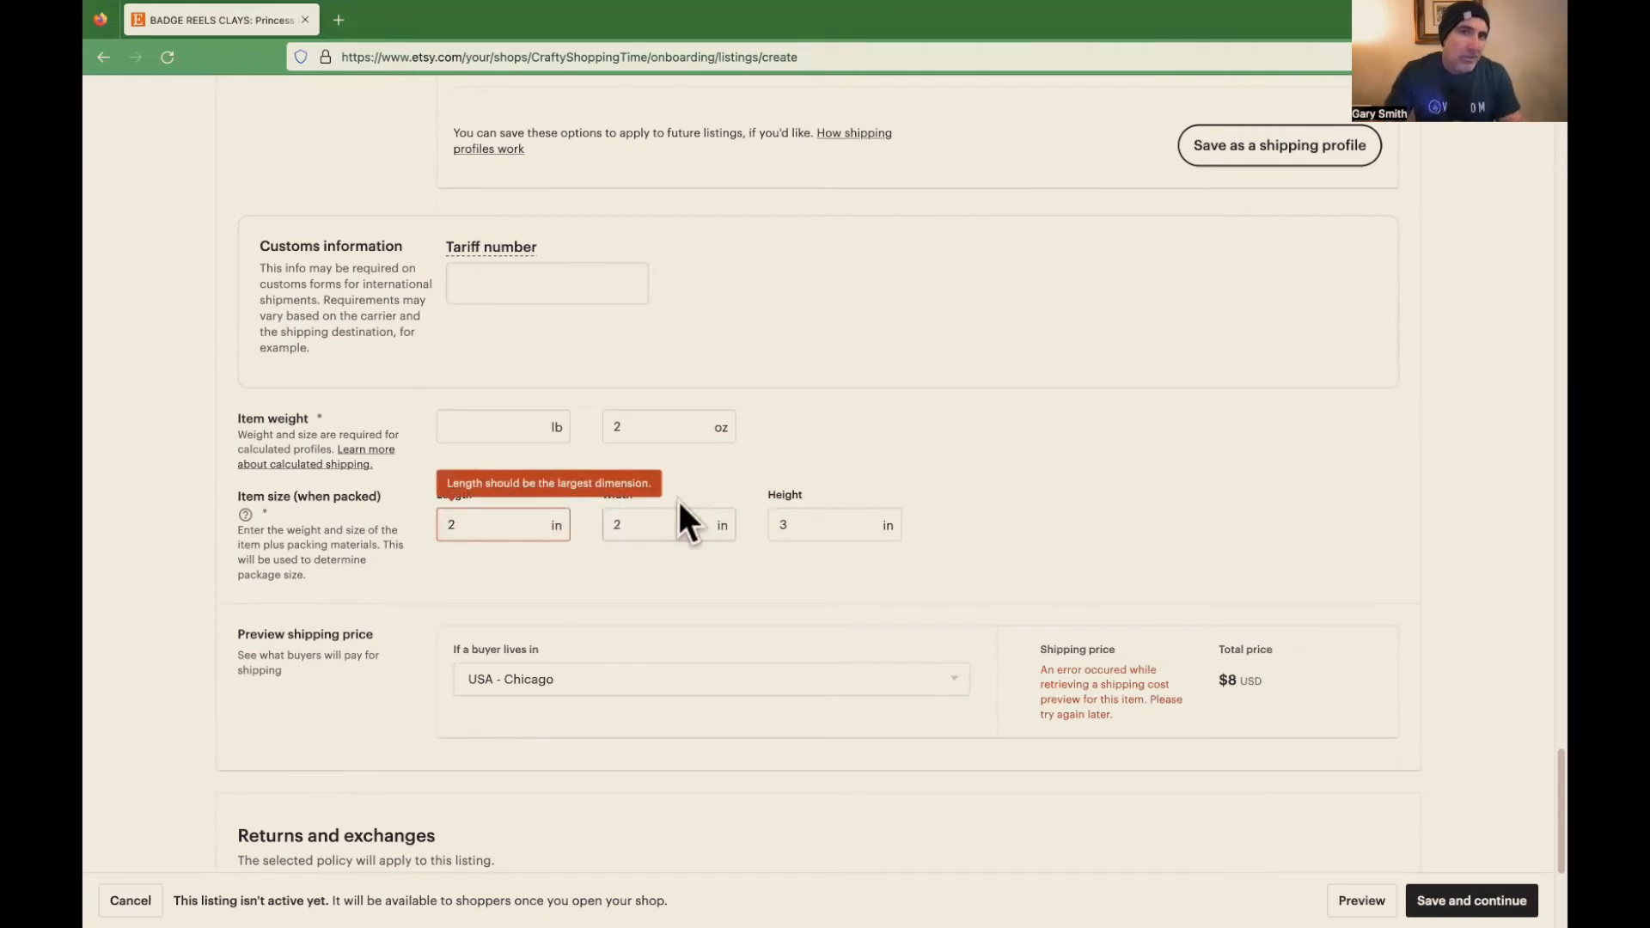
# - Correct the packed item size to 3 in length and 2 in height
pyautogui.press('BackSpace')
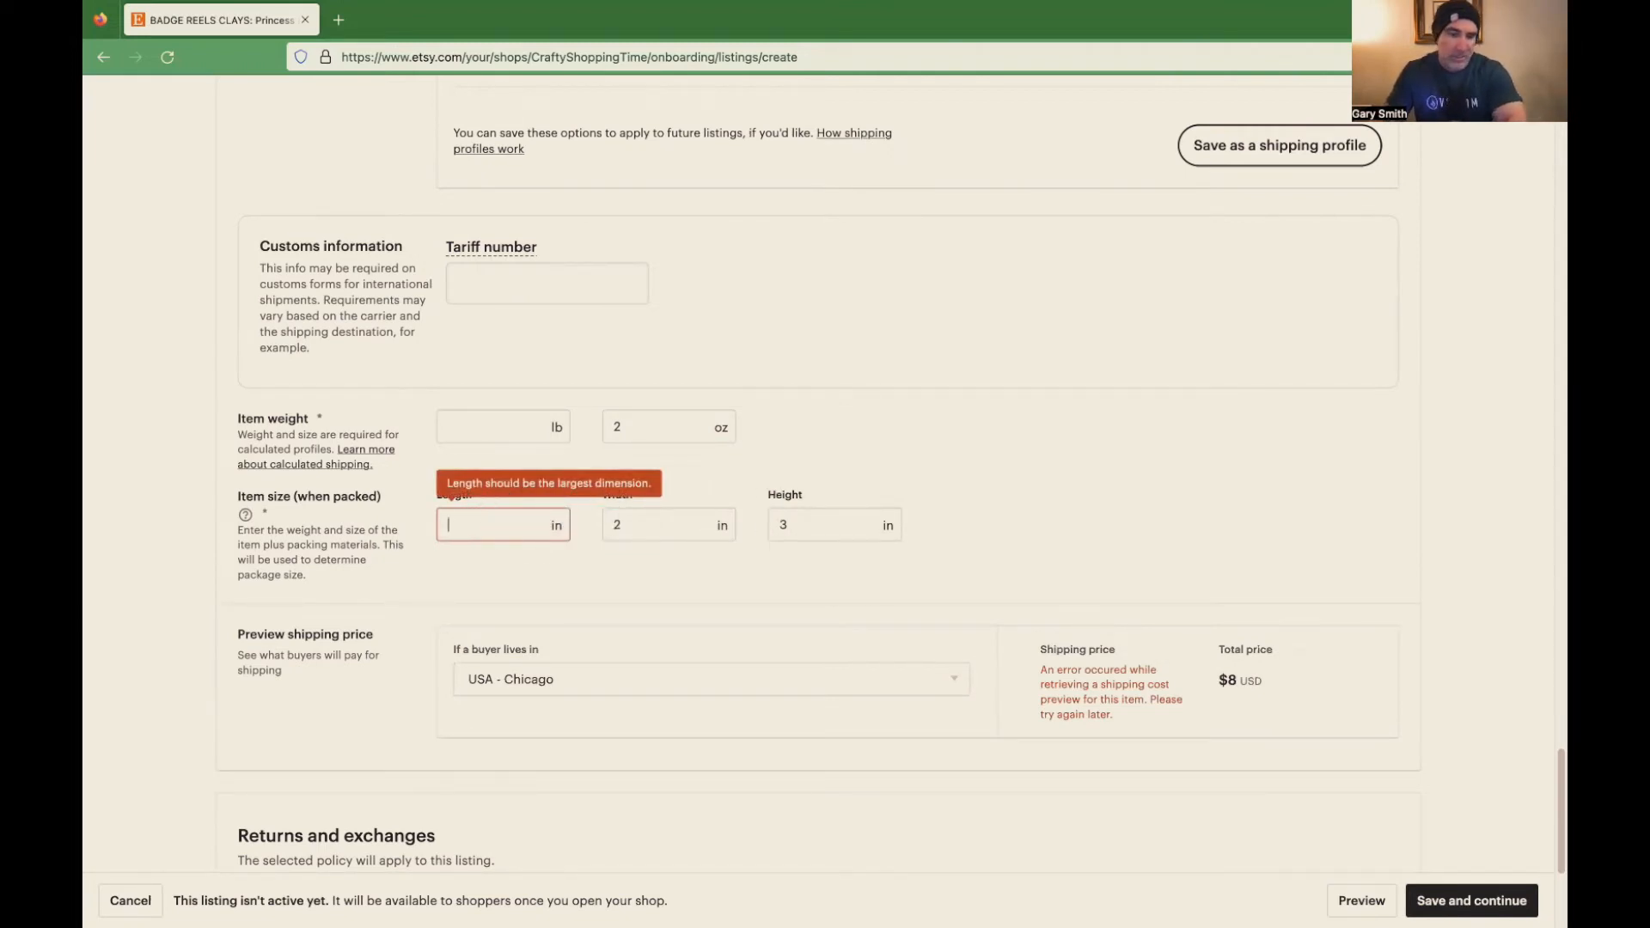
pyautogui.write('3')
pyautogui.click(792, 526)
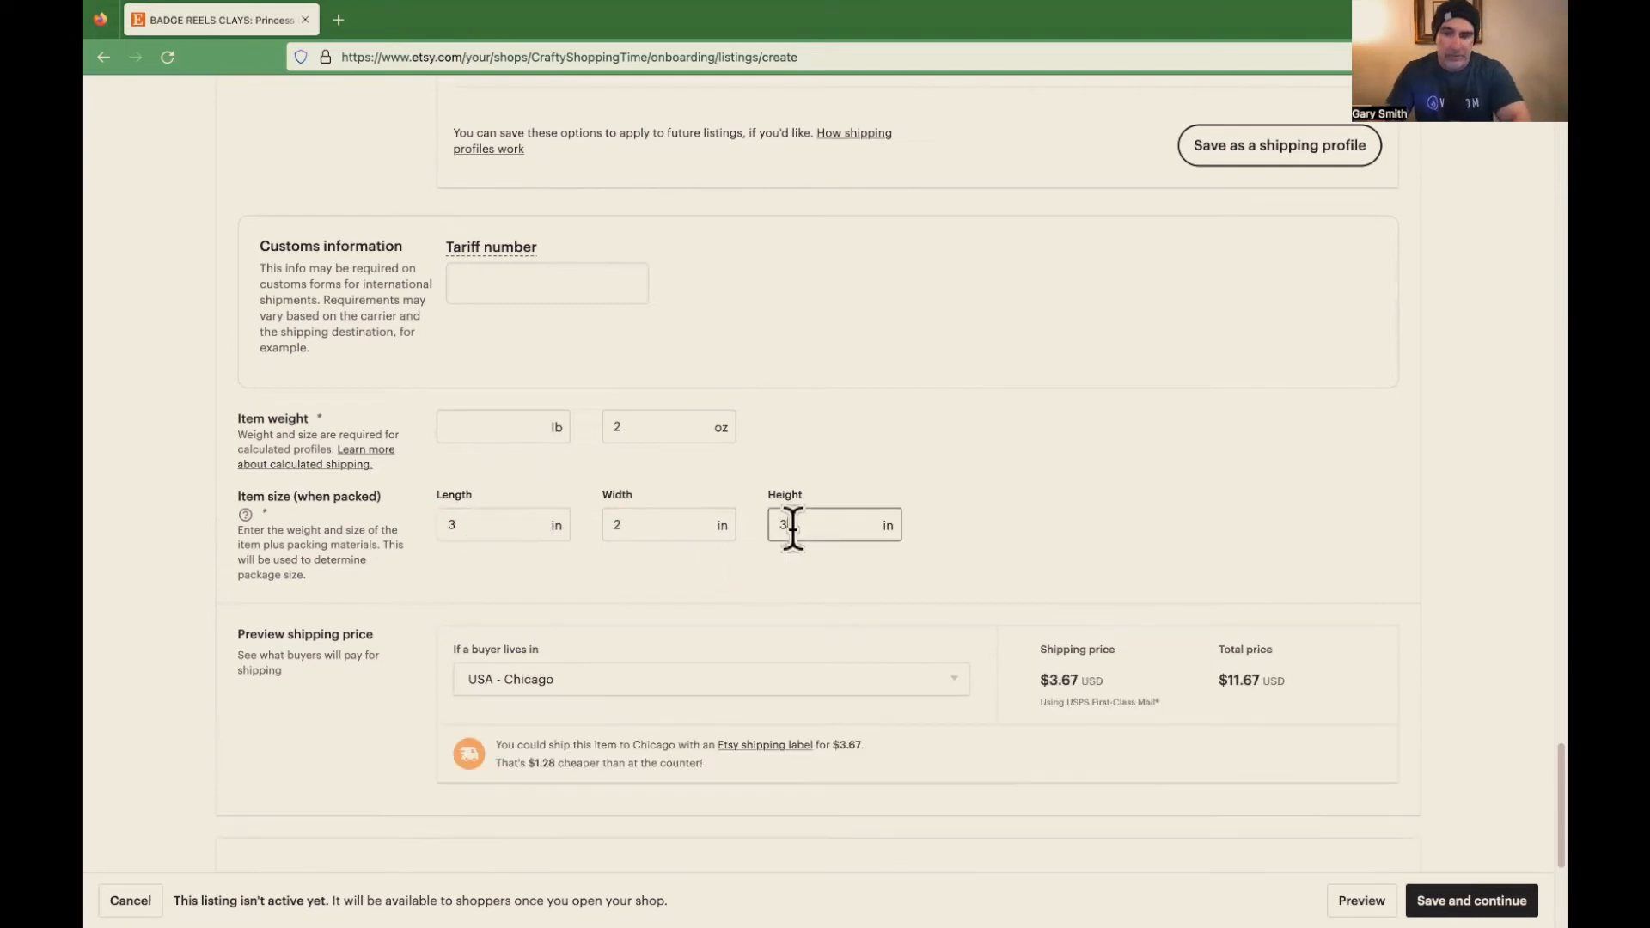
pyautogui.press('BackSpace')
pyautogui.write('2')
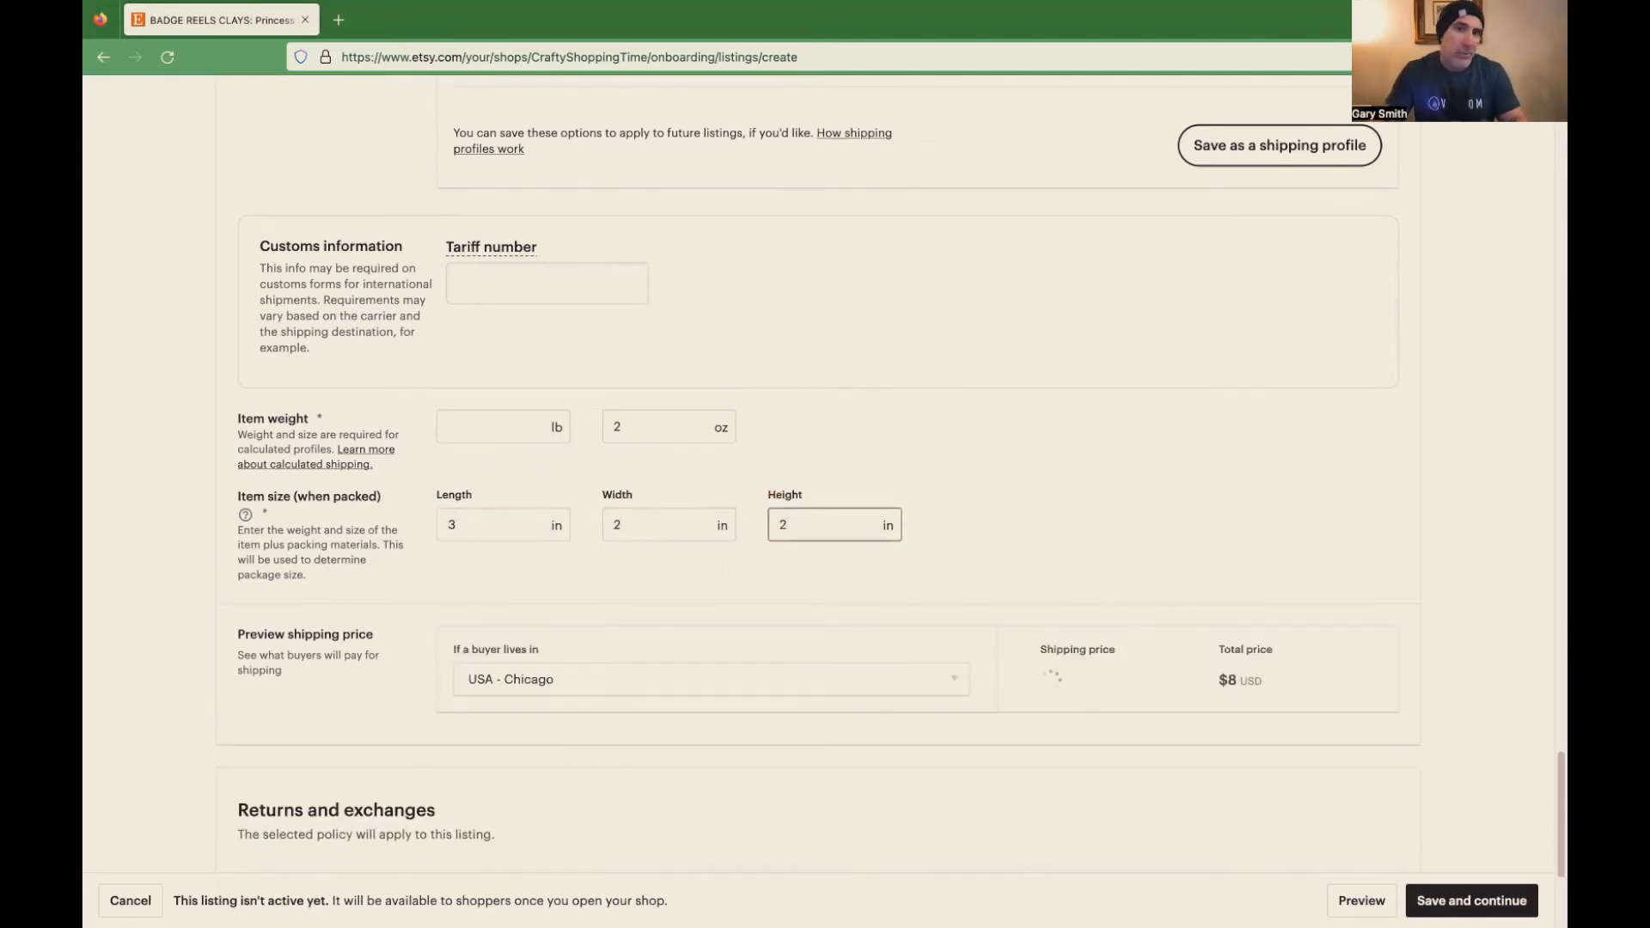
pyautogui.click(986, 522)
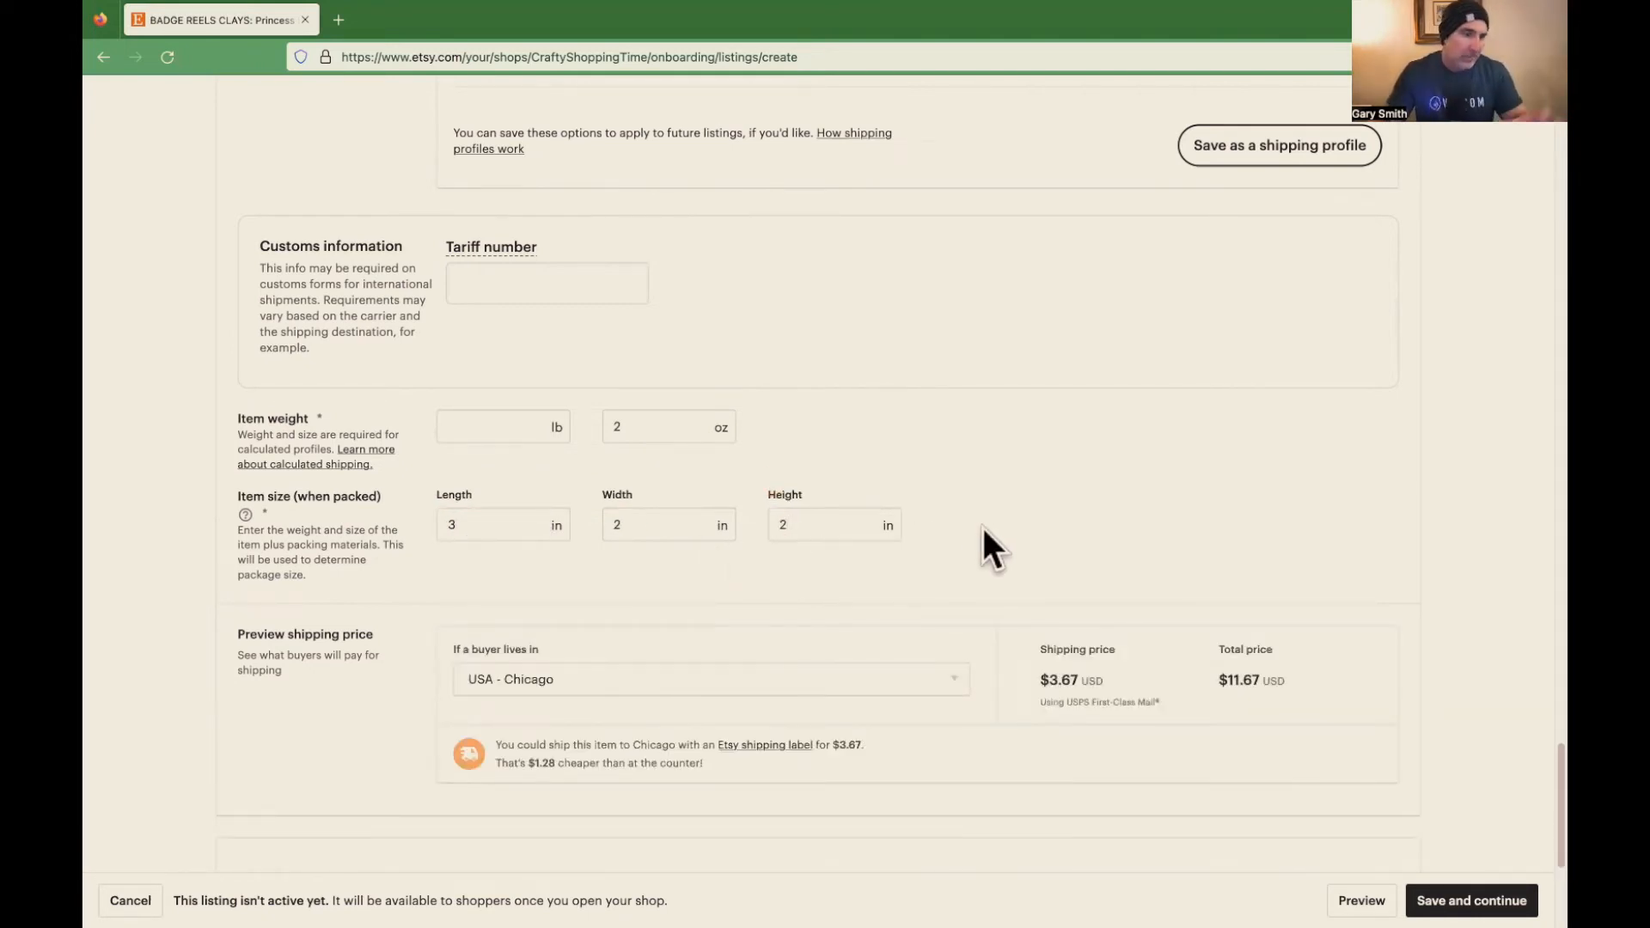
# - Review the shipping price preview and the suggested returns and exchanges policy, and save the listing
pyautogui.scroll(-3, 992, 525)
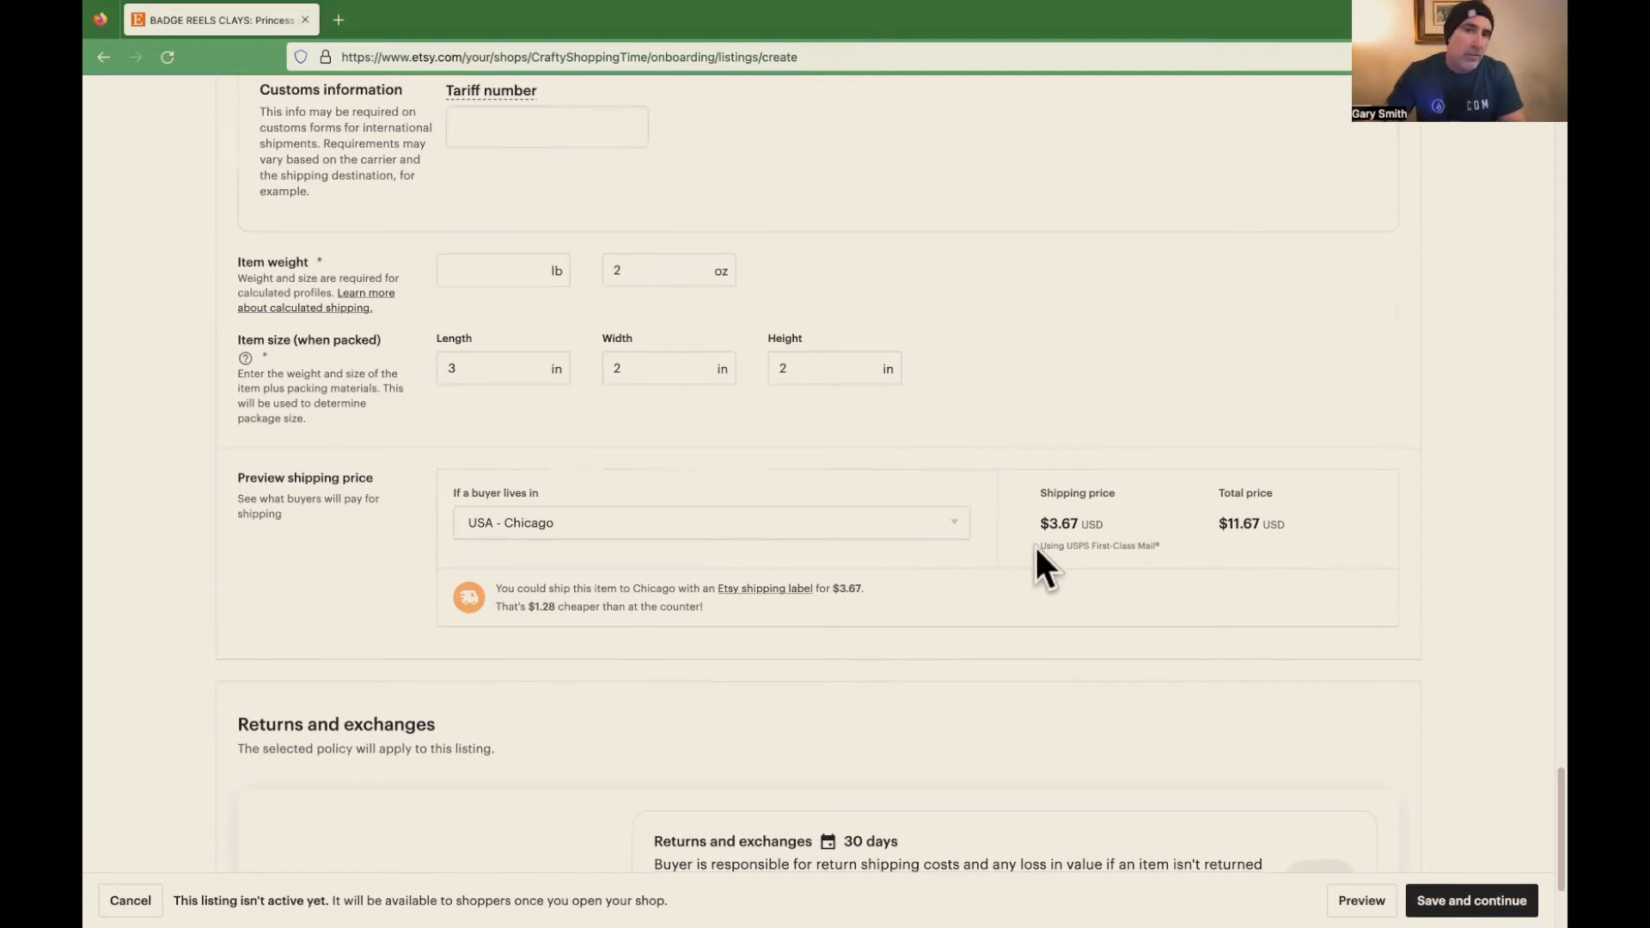
pyautogui.scroll(-3, 1040, 542)
pyautogui.scroll(-1, 1047, 526)
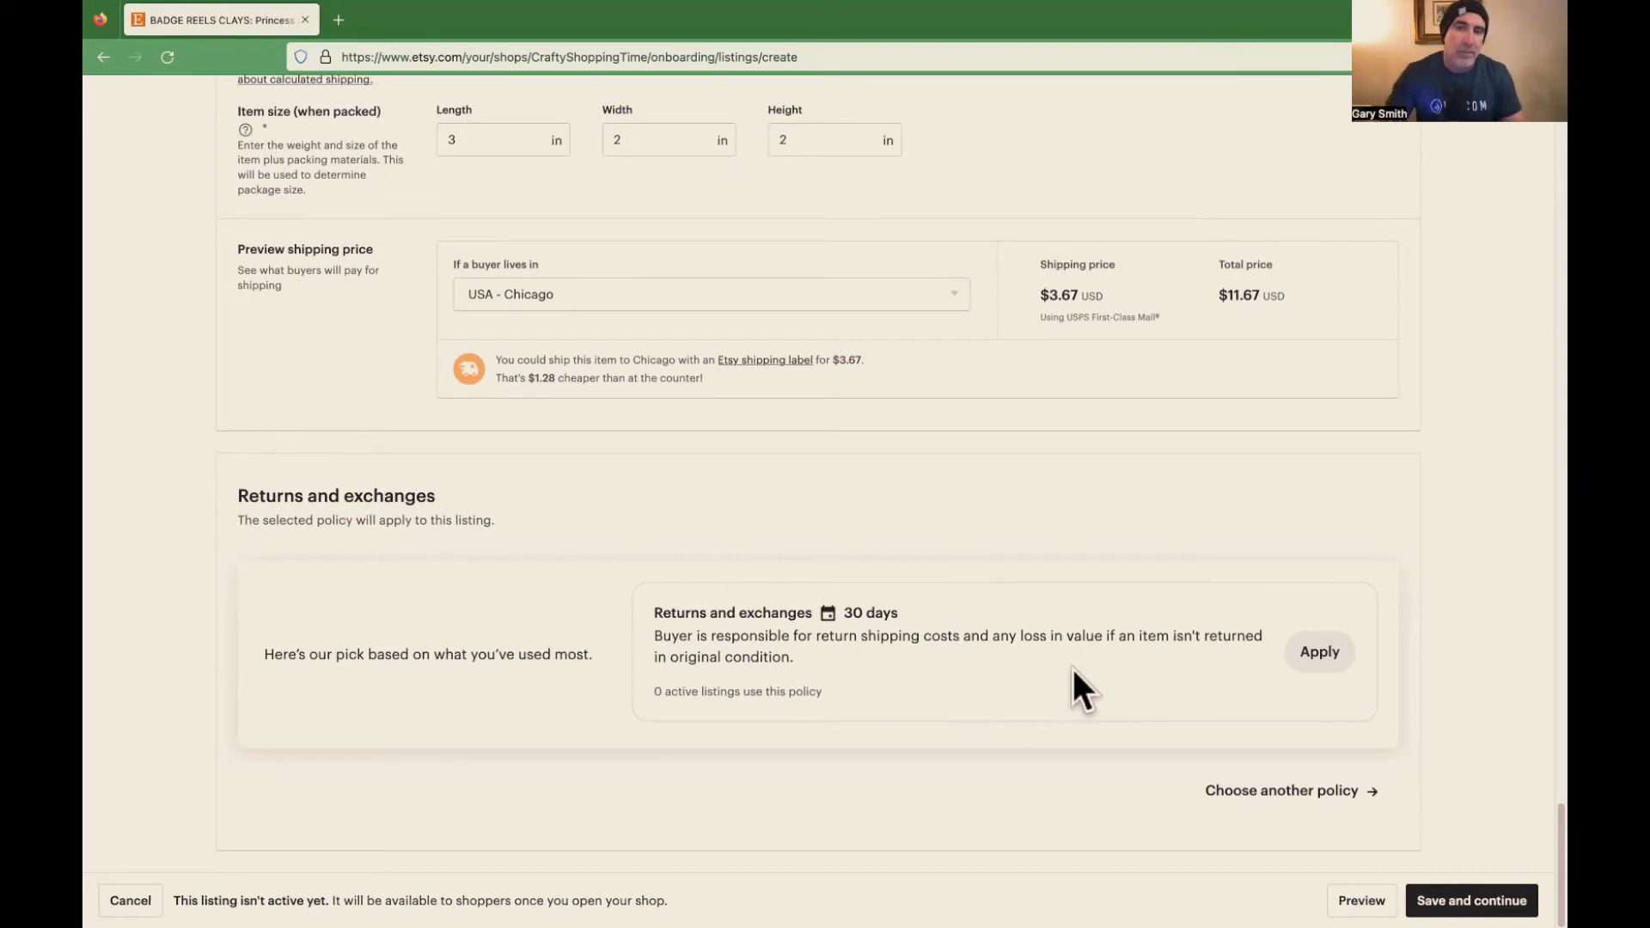
pyautogui.scroll(3, 1081, 688)
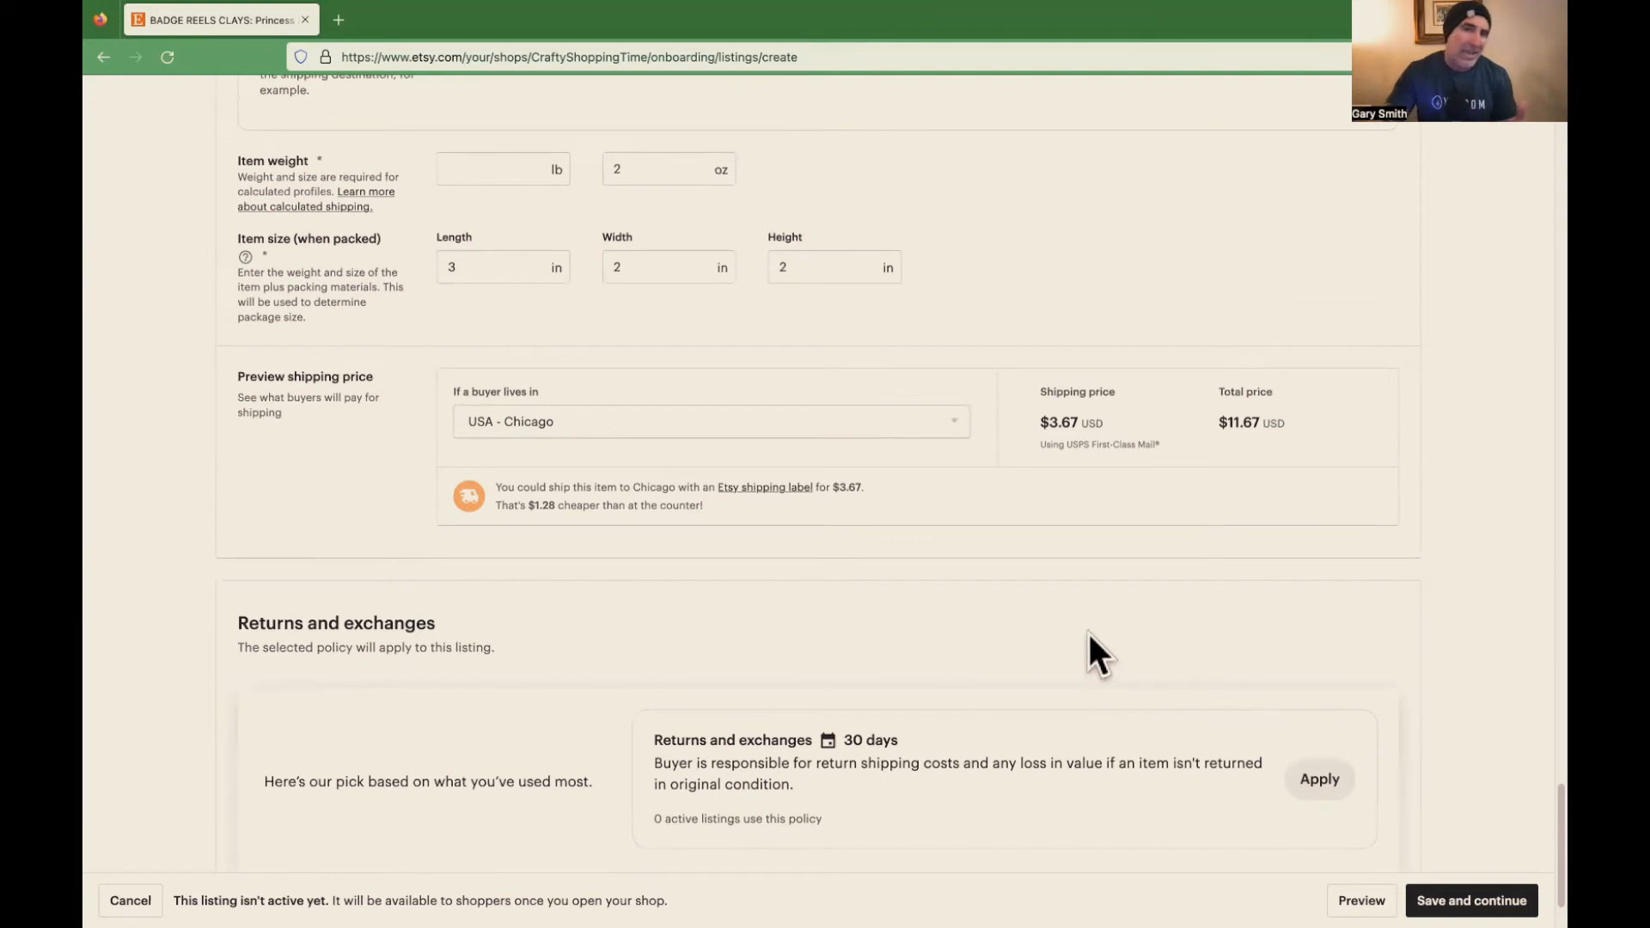
pyautogui.scroll(-3, 1106, 631)
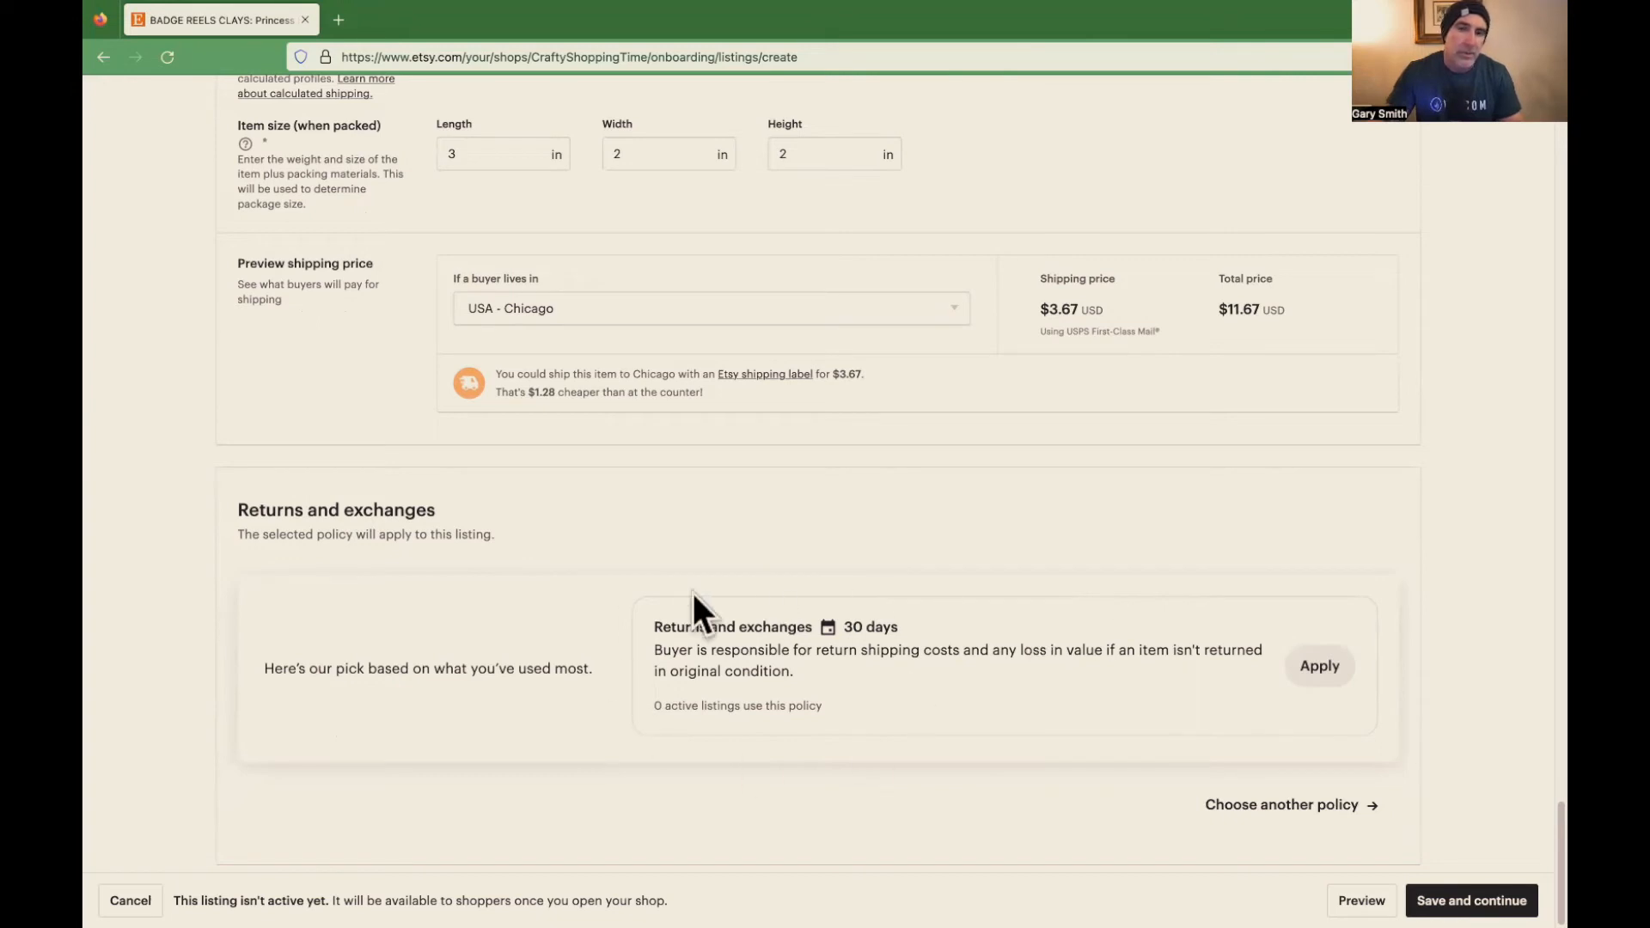
pyautogui.scroll(-1, 1064, 669)
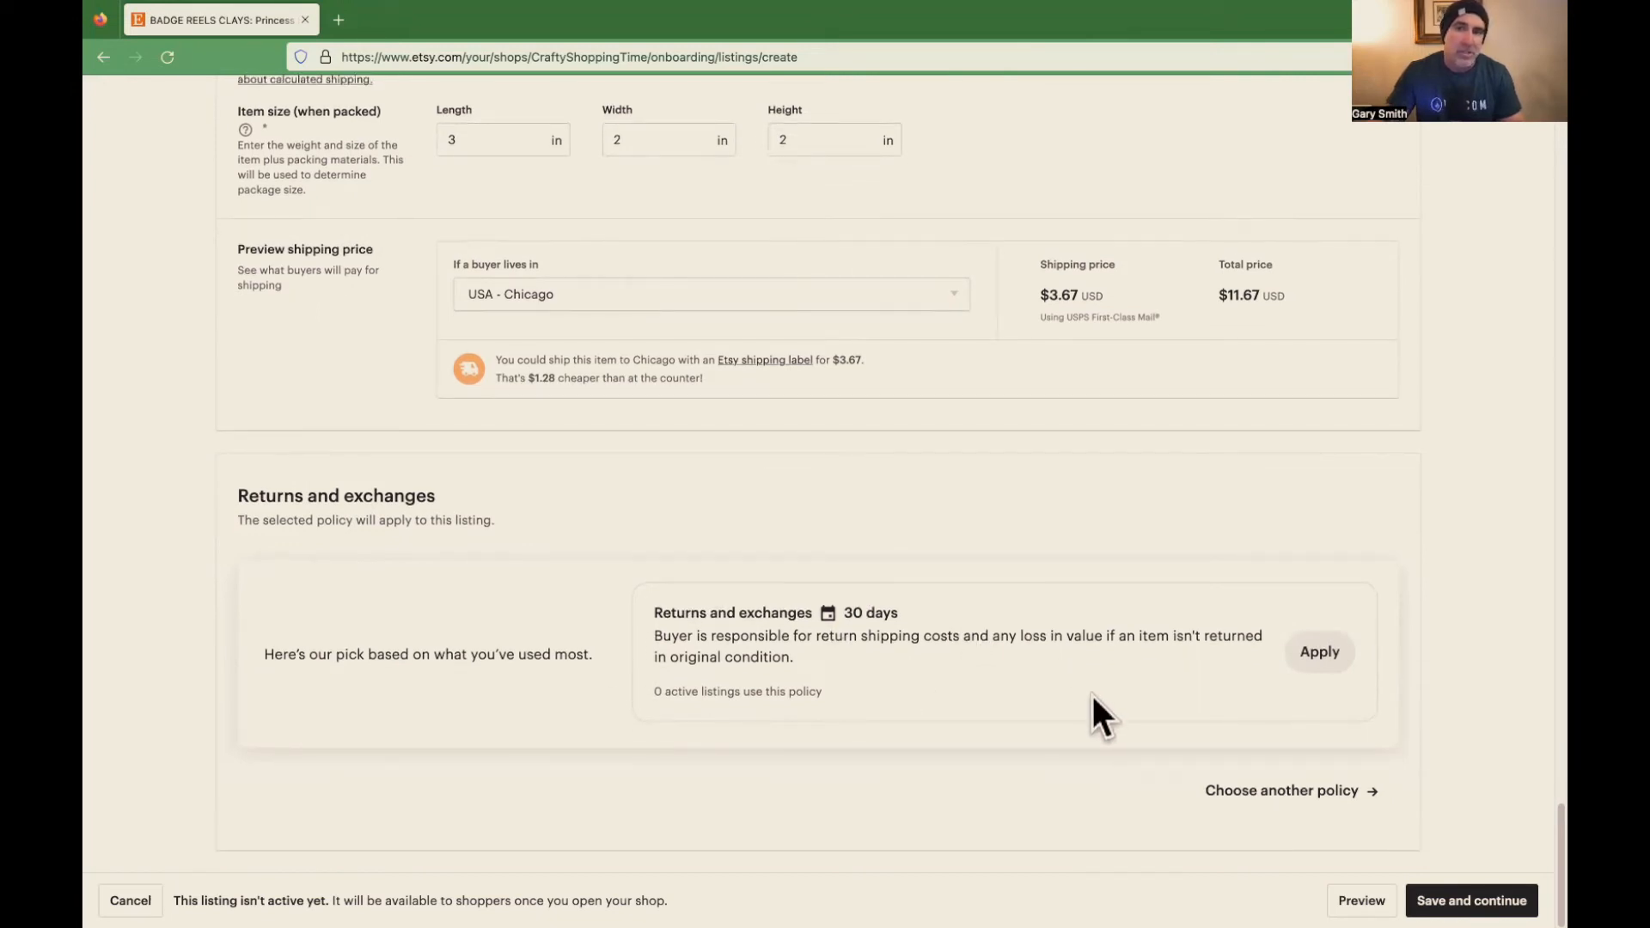
pyautogui.scroll(1, 1235, 746)
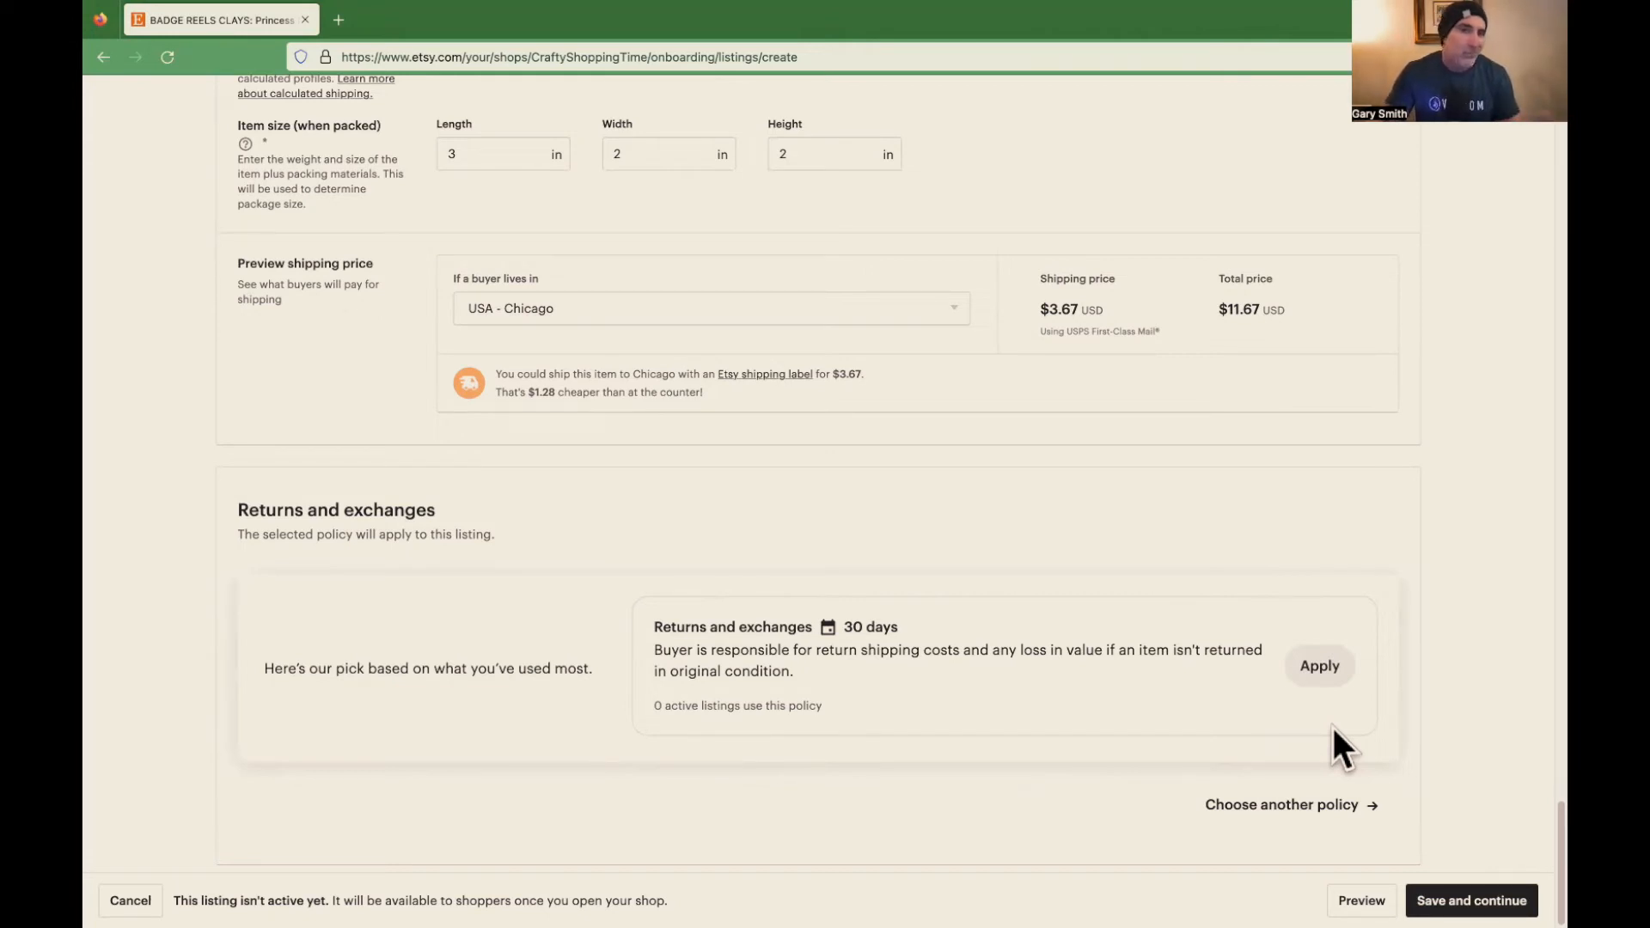
pyautogui.scroll(-1, 1411, 695)
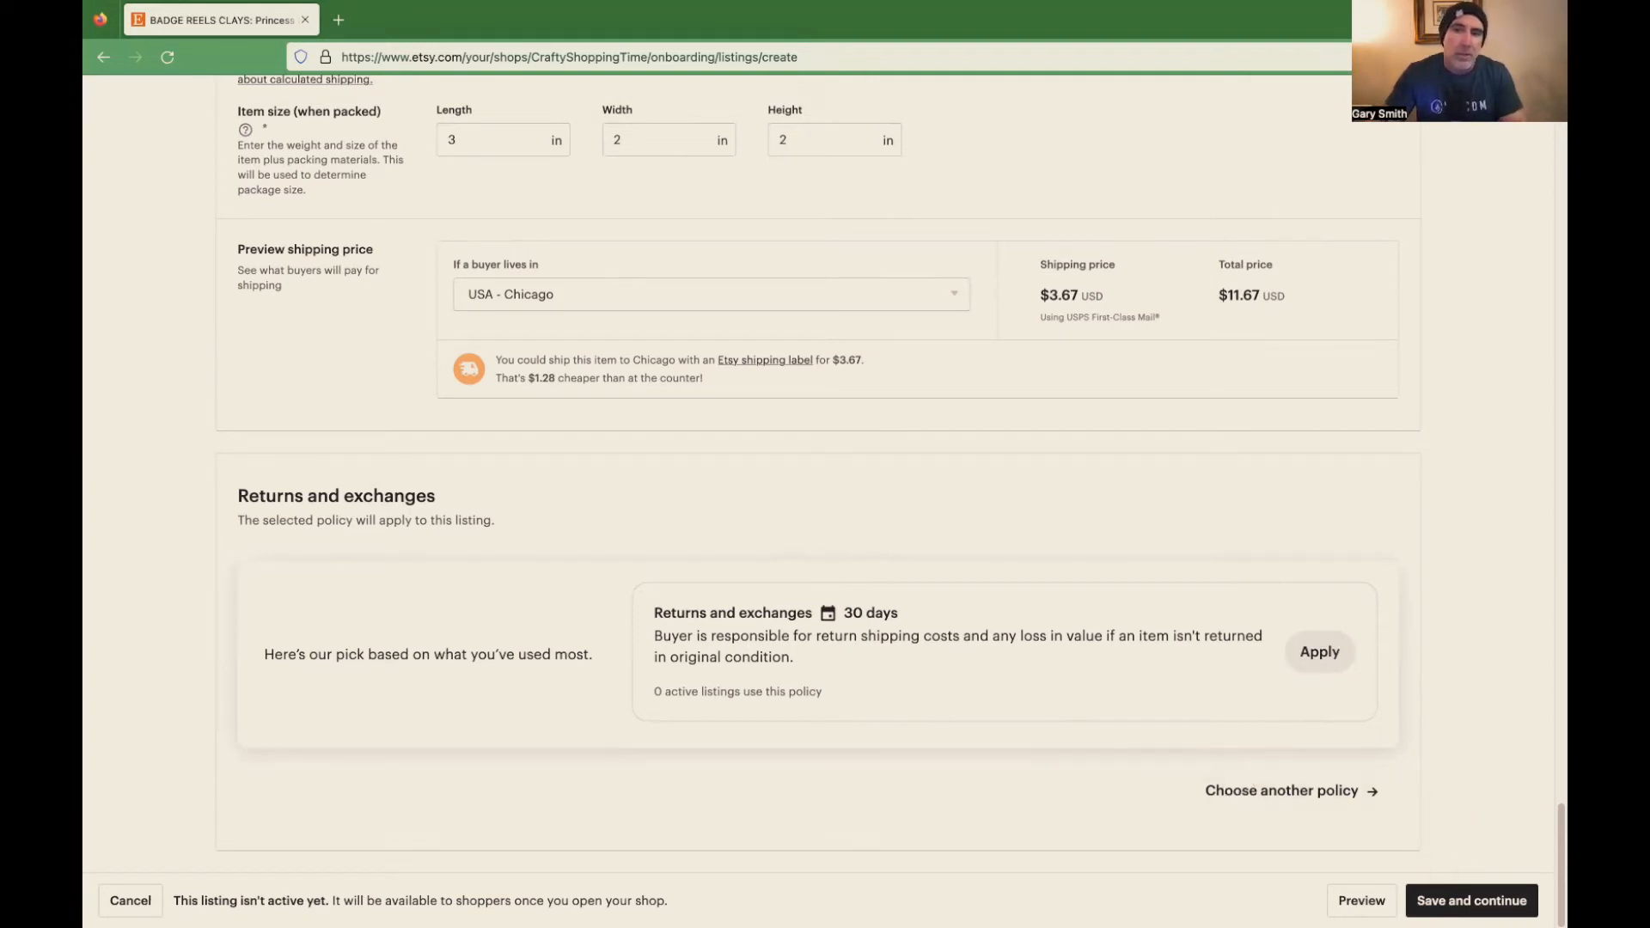
pyautogui.click(1472, 900)
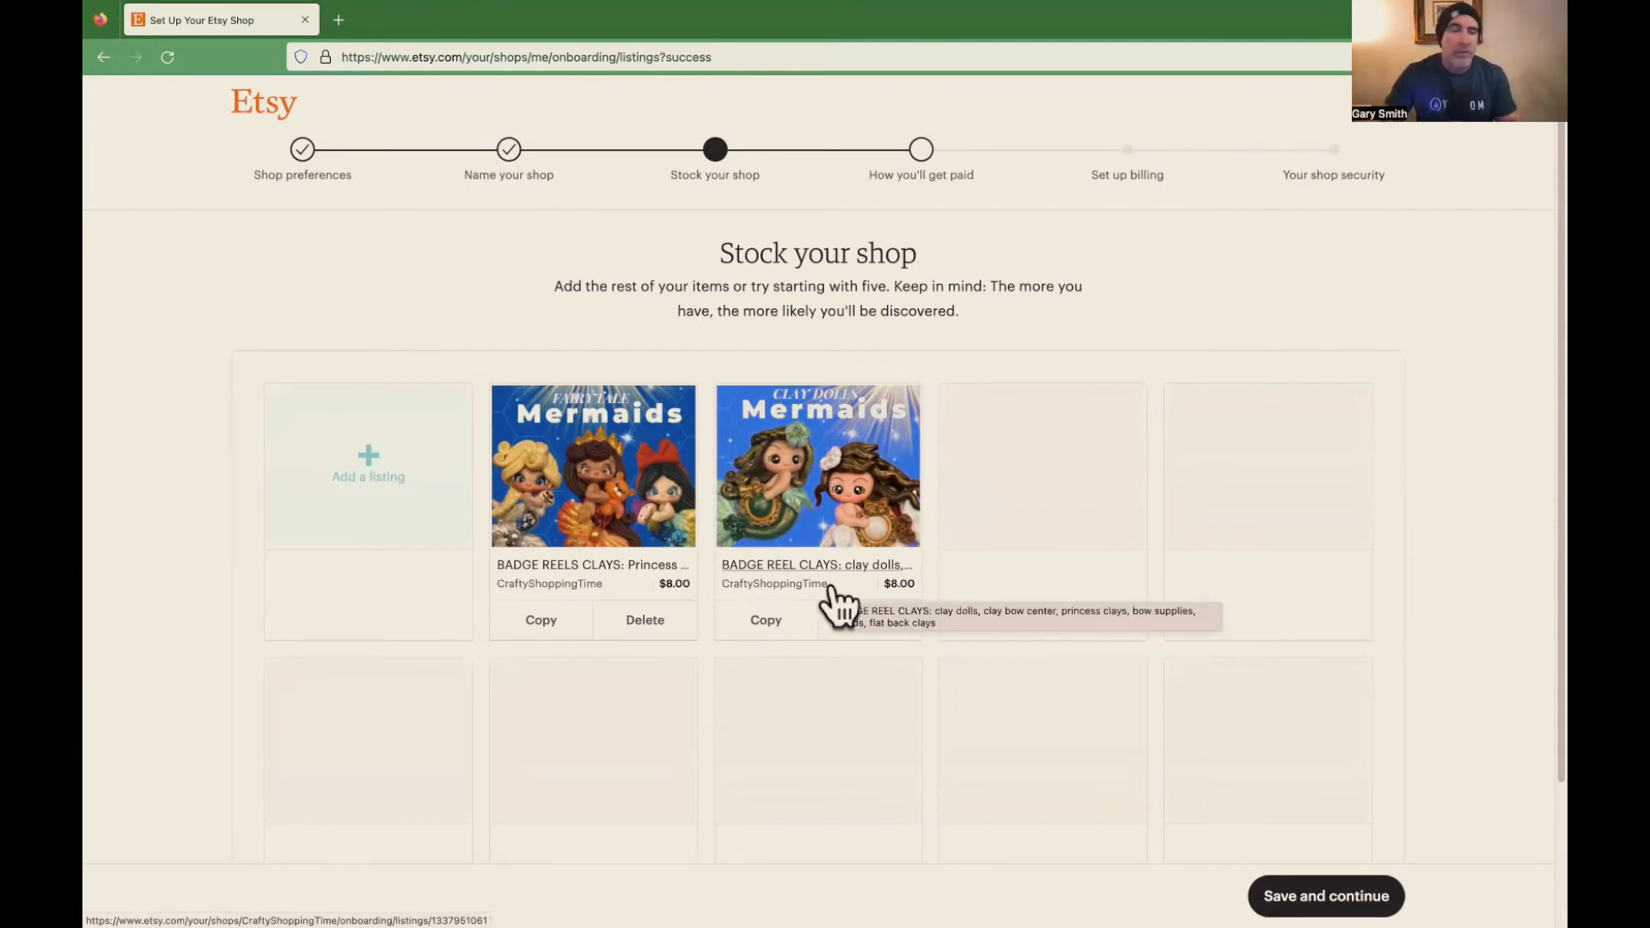
# - Copy the princess badge reels clays listing and delete the two secondary photos from the copy
pyautogui.click(543, 626)
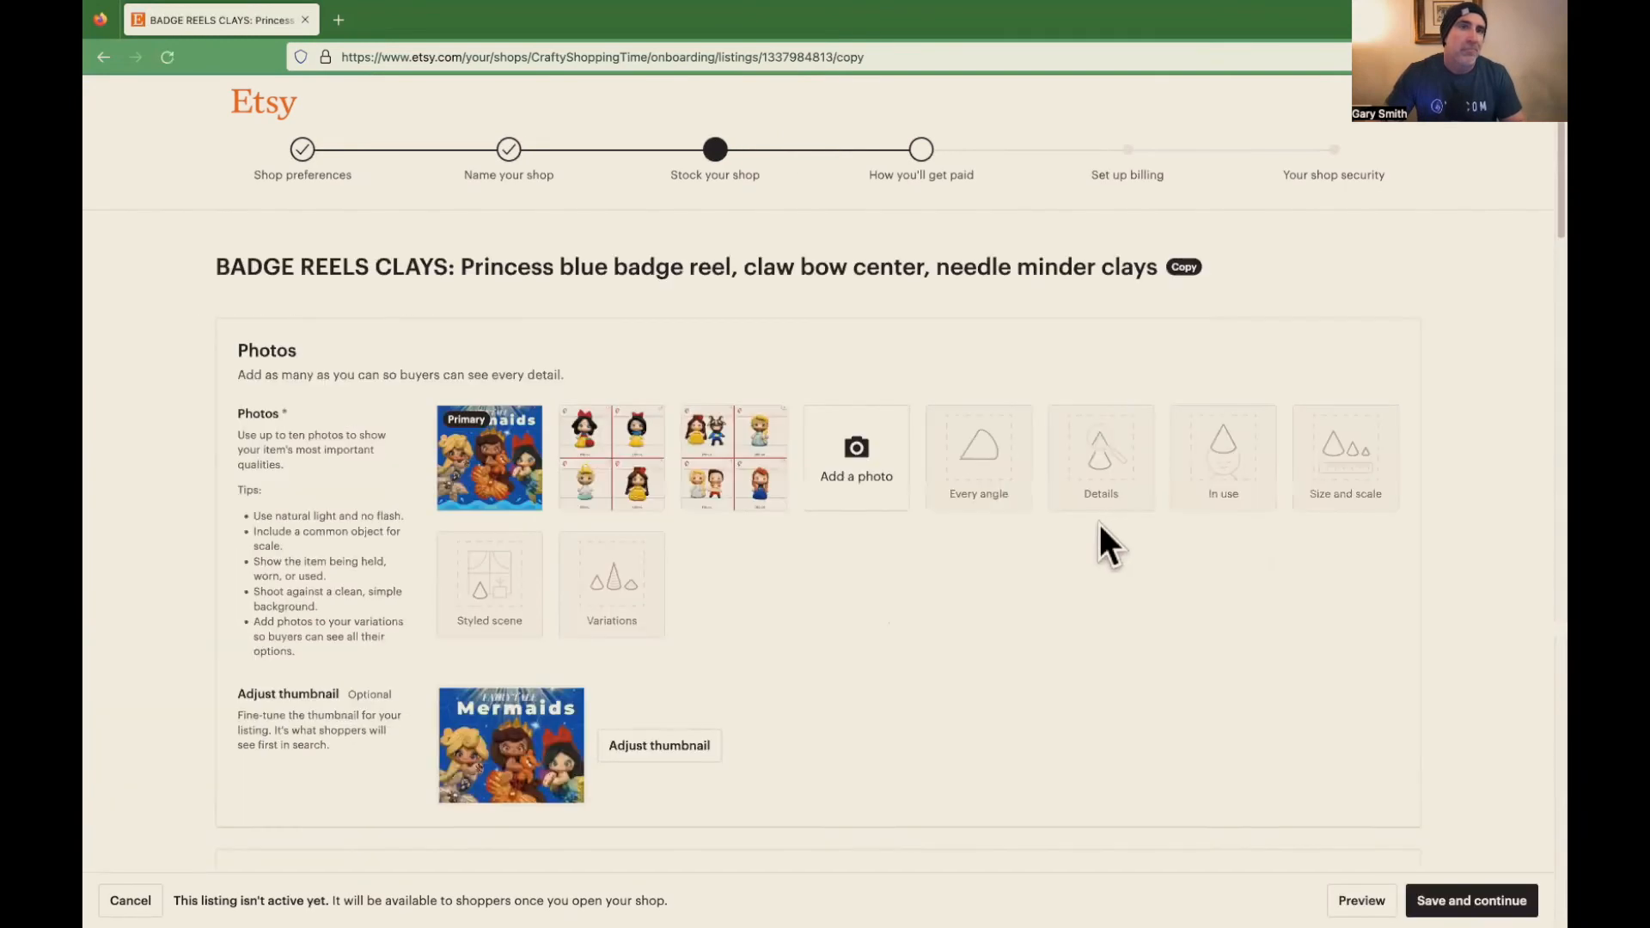
pyautogui.scroll(-3, 1015, 550)
pyautogui.scroll(-10, 1017, 545)
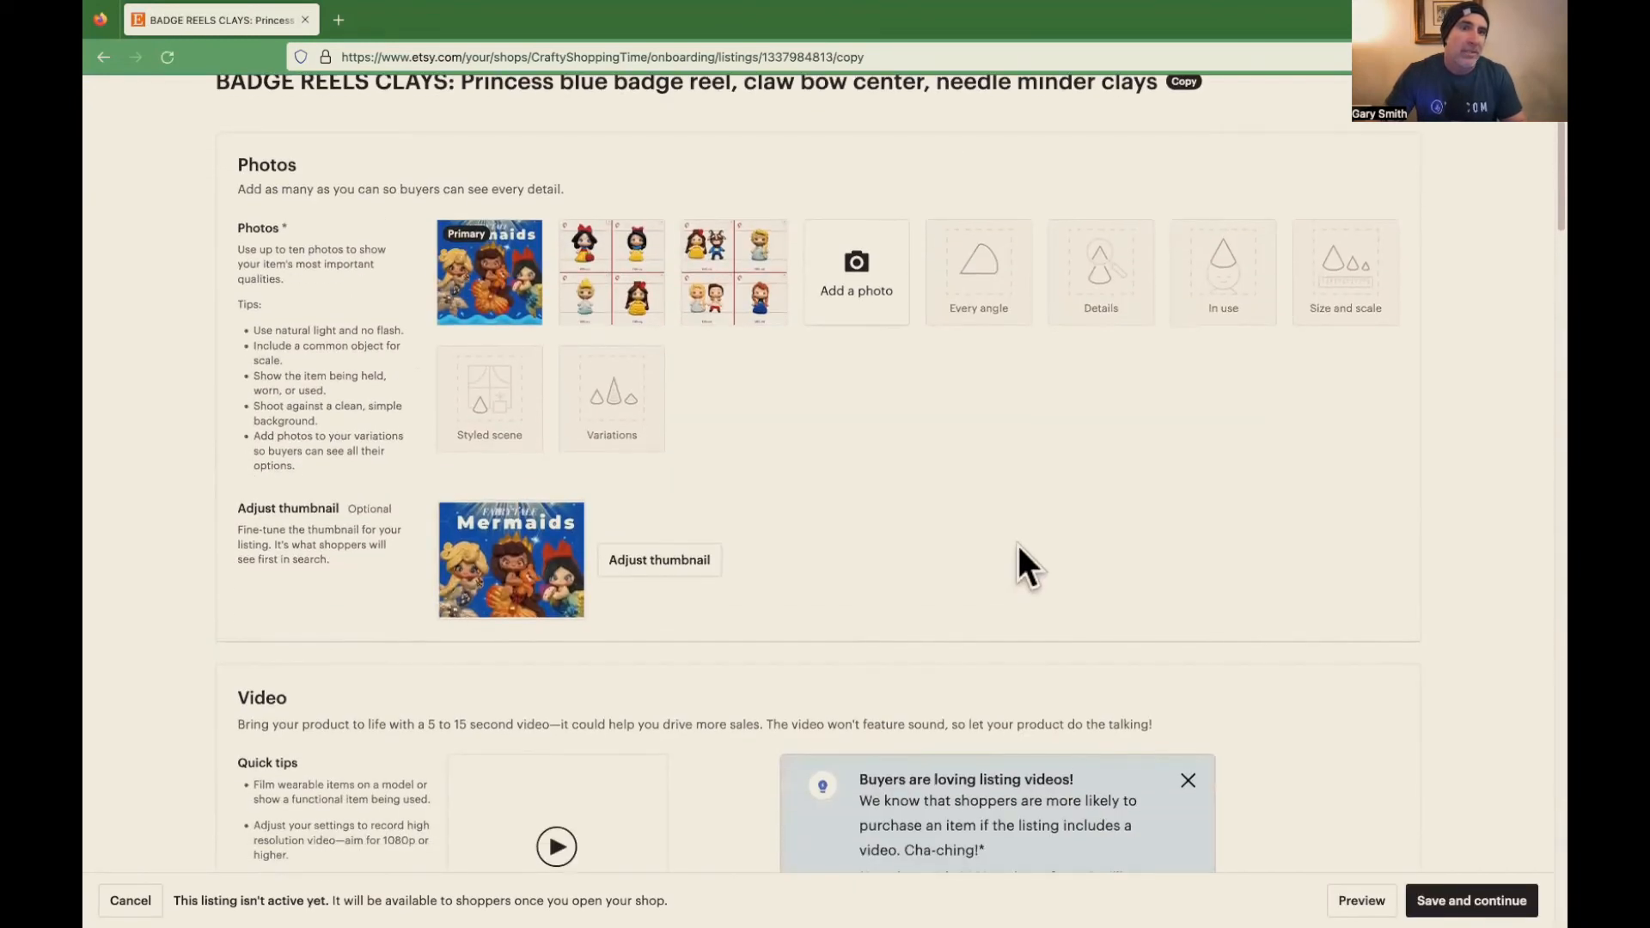
pyautogui.scroll(-1, 1028, 545)
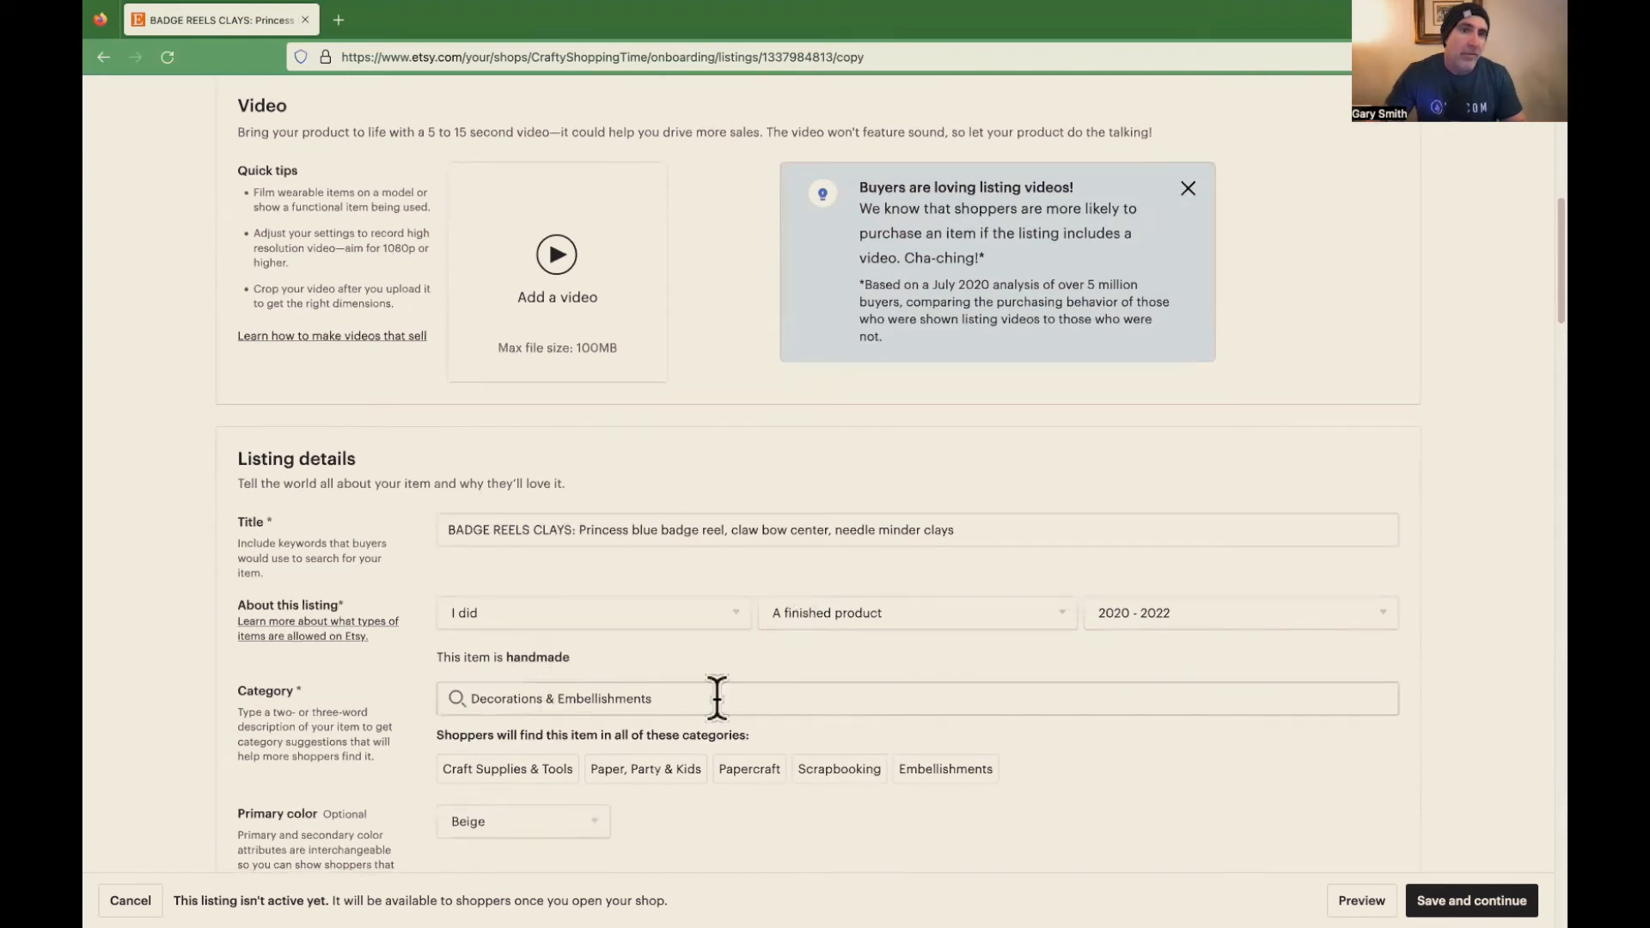
pyautogui.scroll(5, 1011, 674)
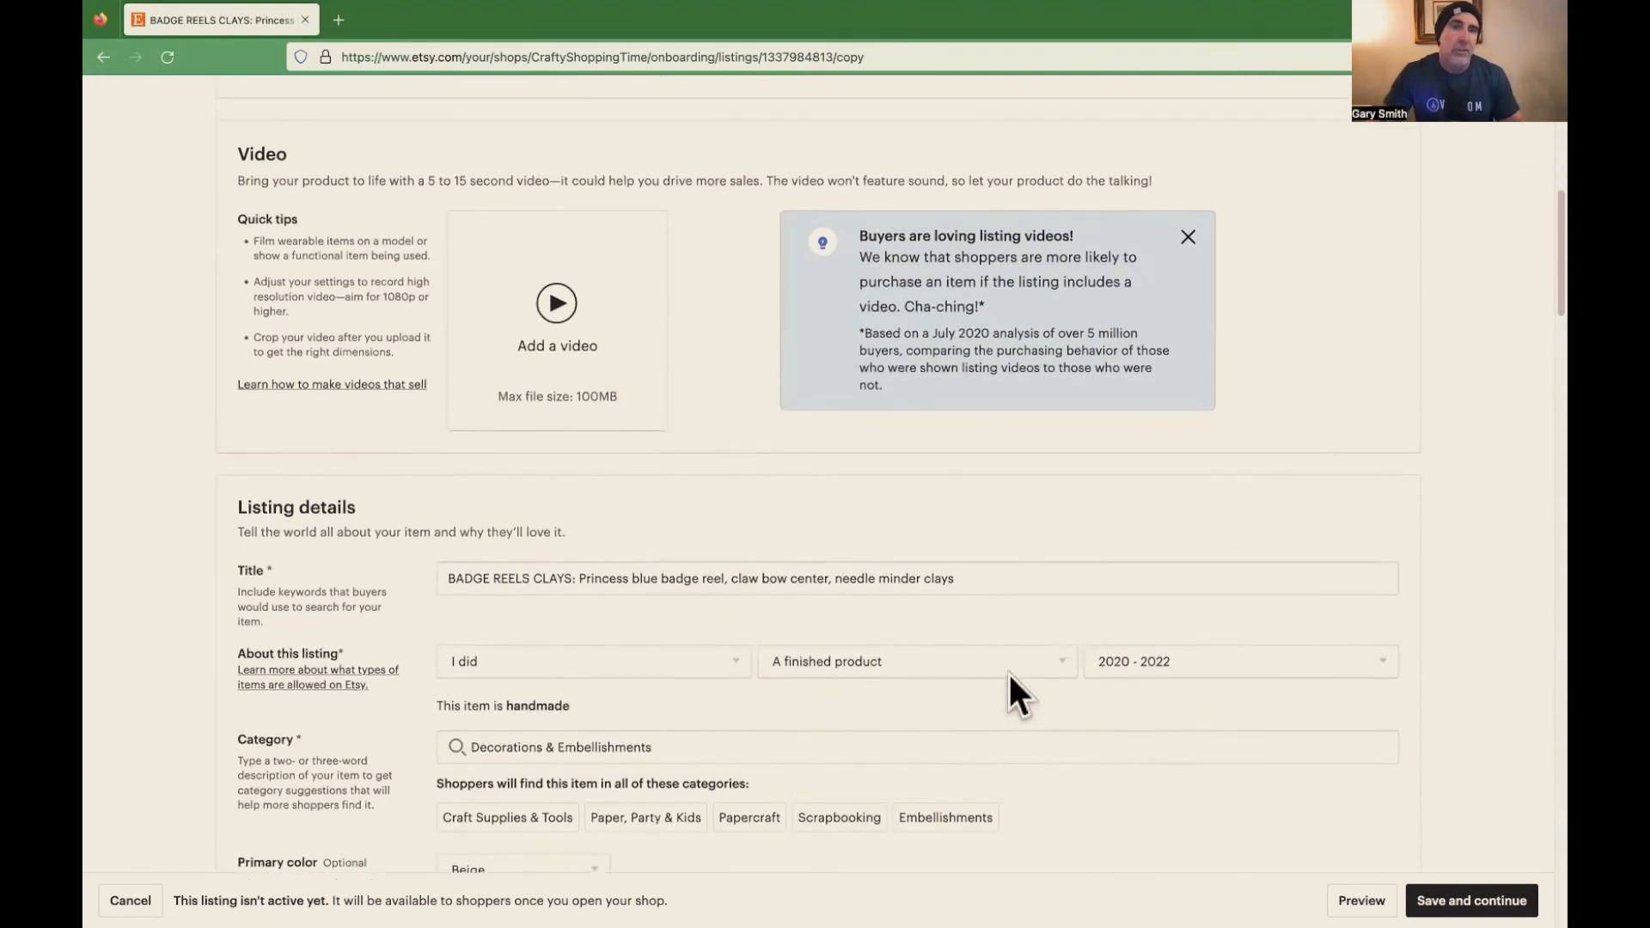
pyautogui.scroll(8, 1014, 677)
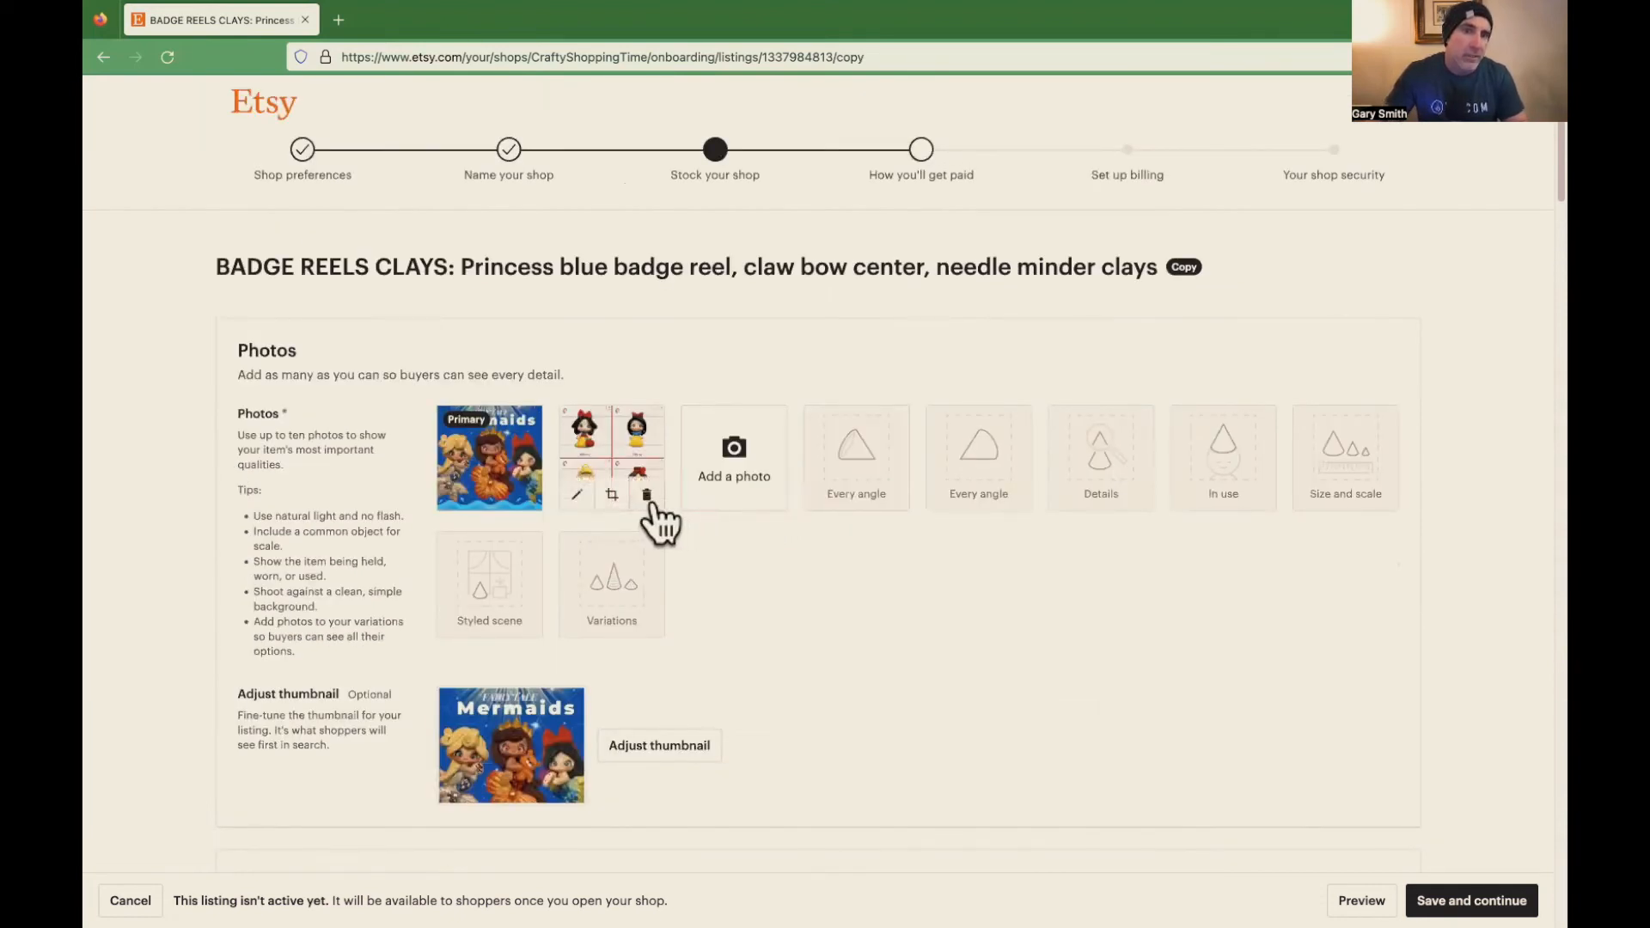
pyautogui.click(656, 499)
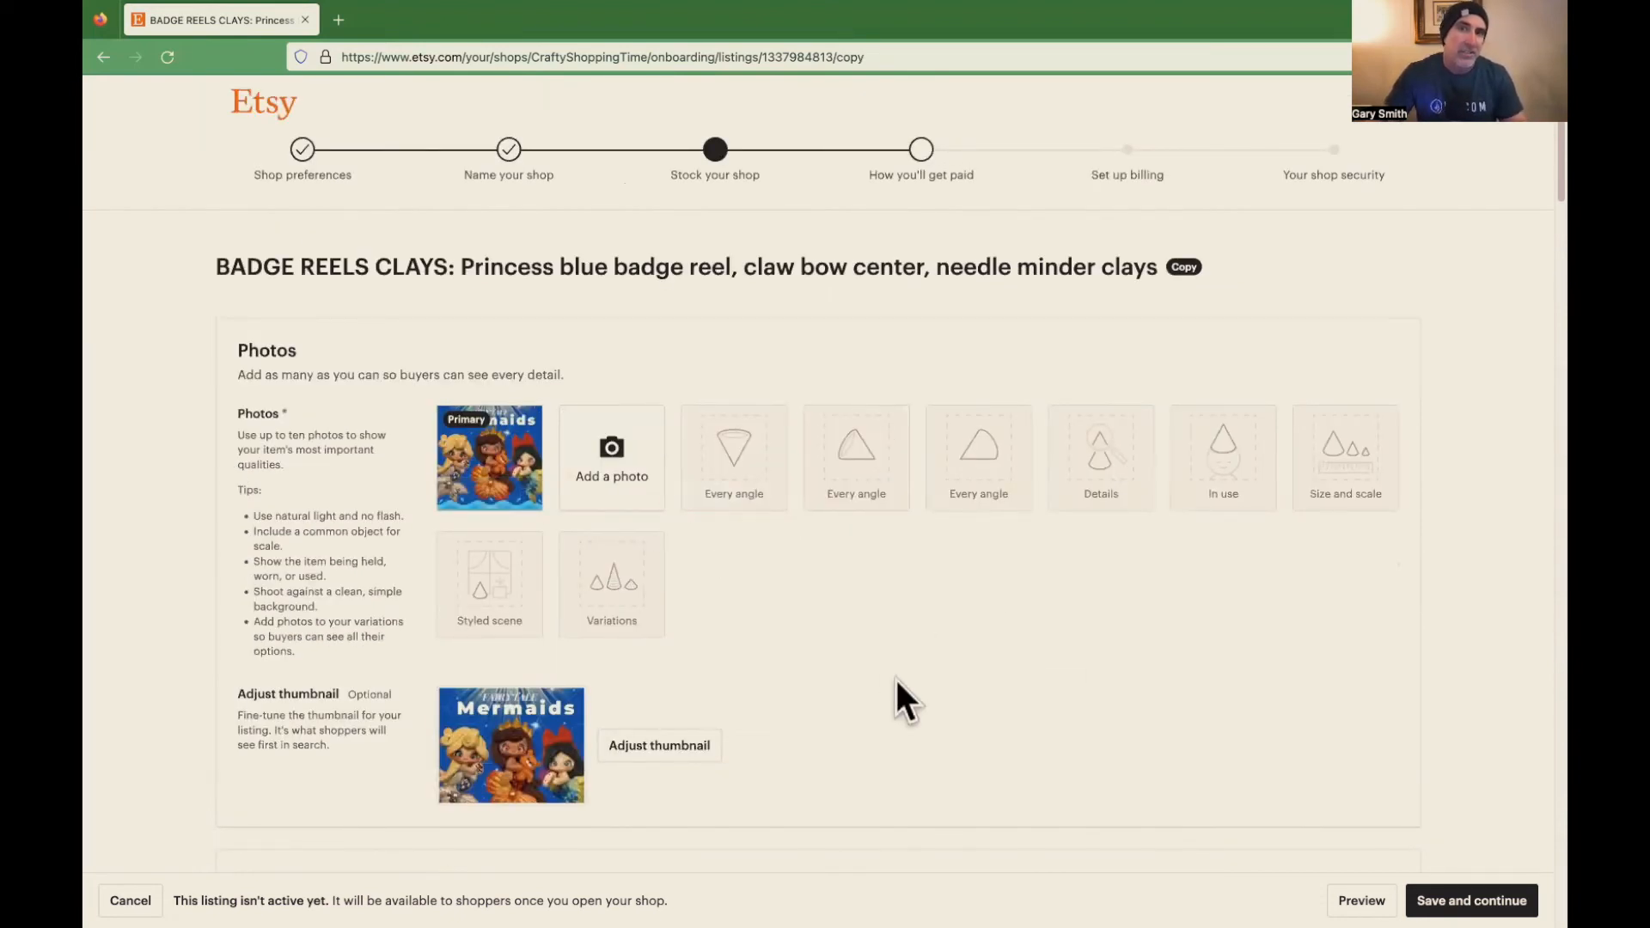
# - Review the copied listing's title, category, renewal, description, tags, materials, price and quantity
pyautogui.scroll(-3, 1030, 655)
pyautogui.scroll(-8, 1030, 655)
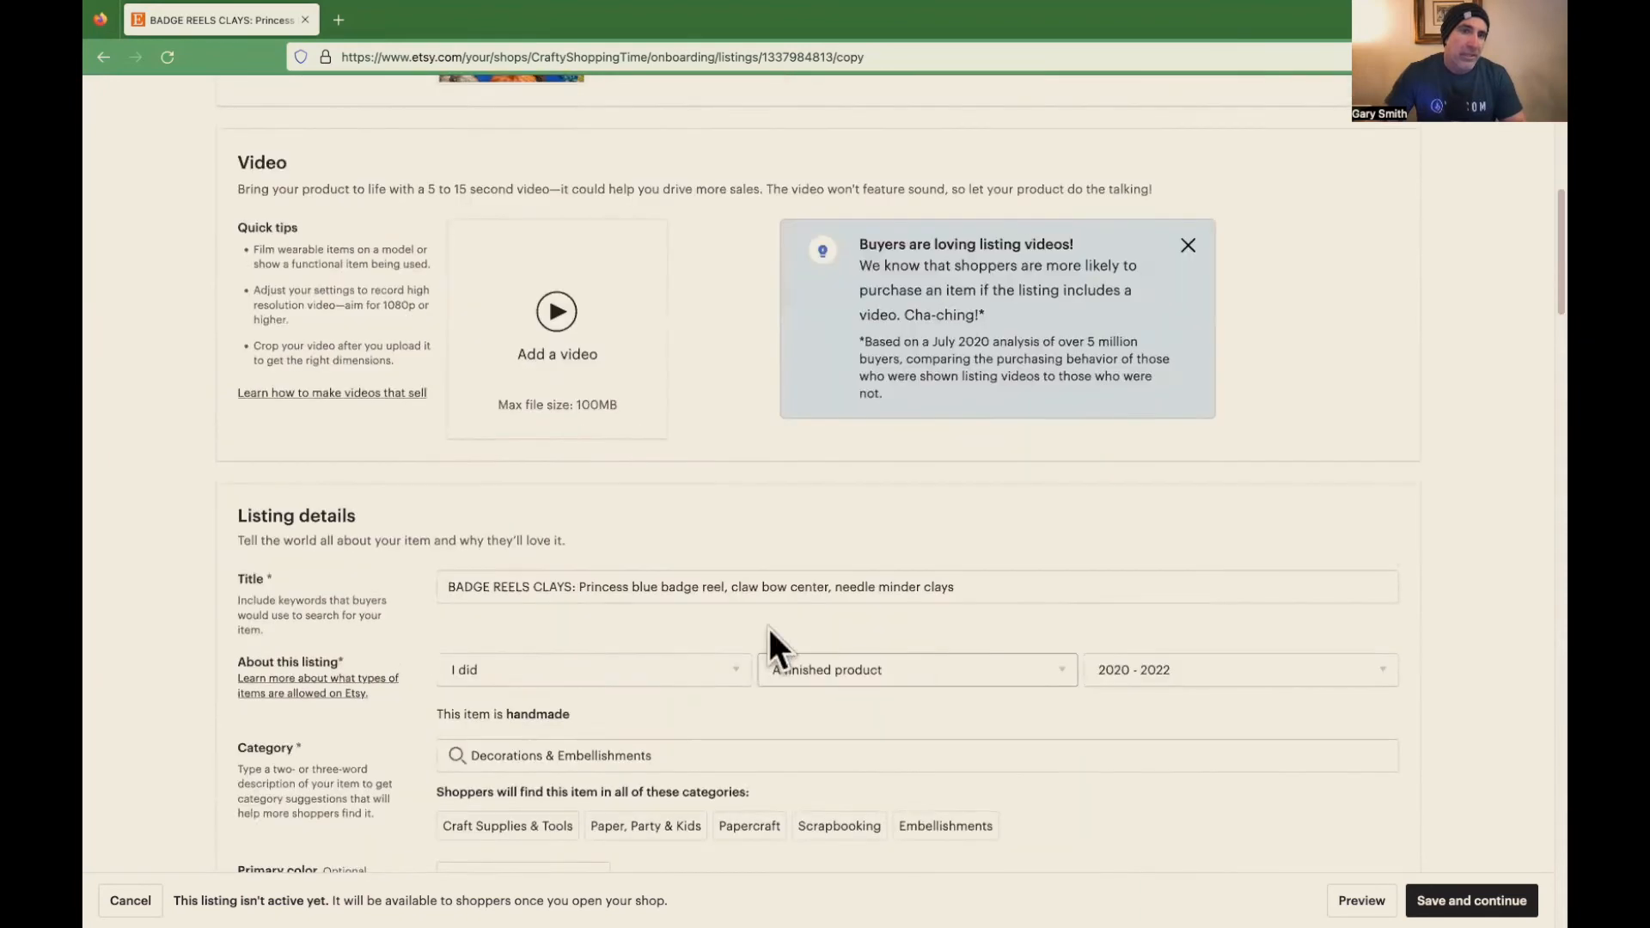
pyautogui.scroll(-7, 934, 667)
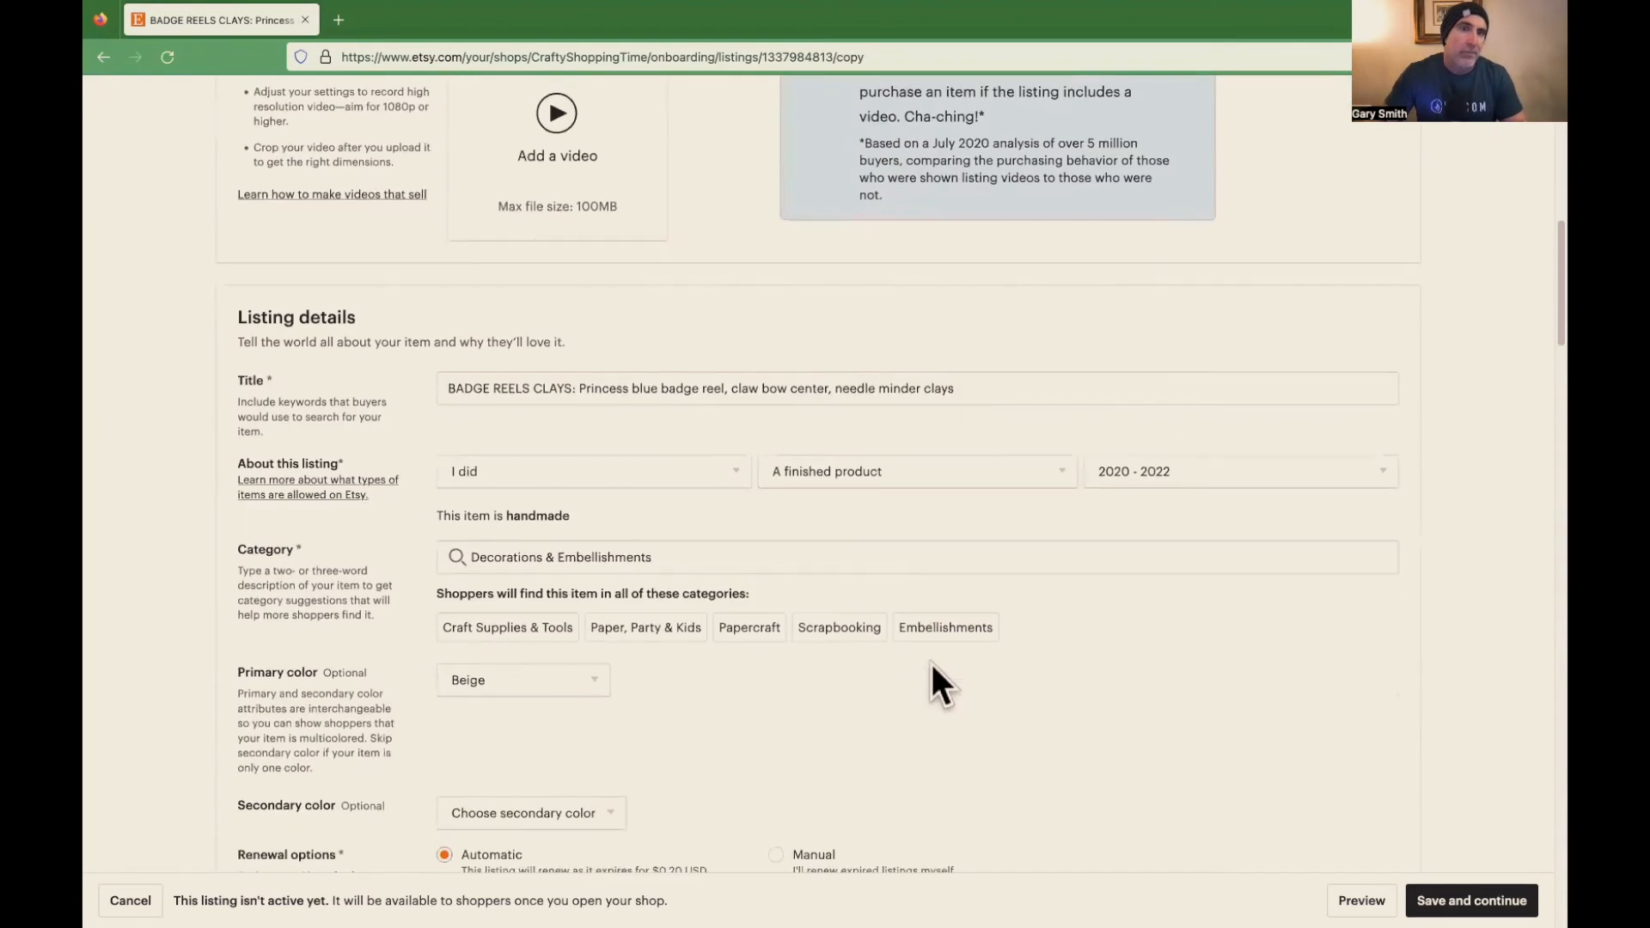
pyautogui.scroll(-3, 933, 663)
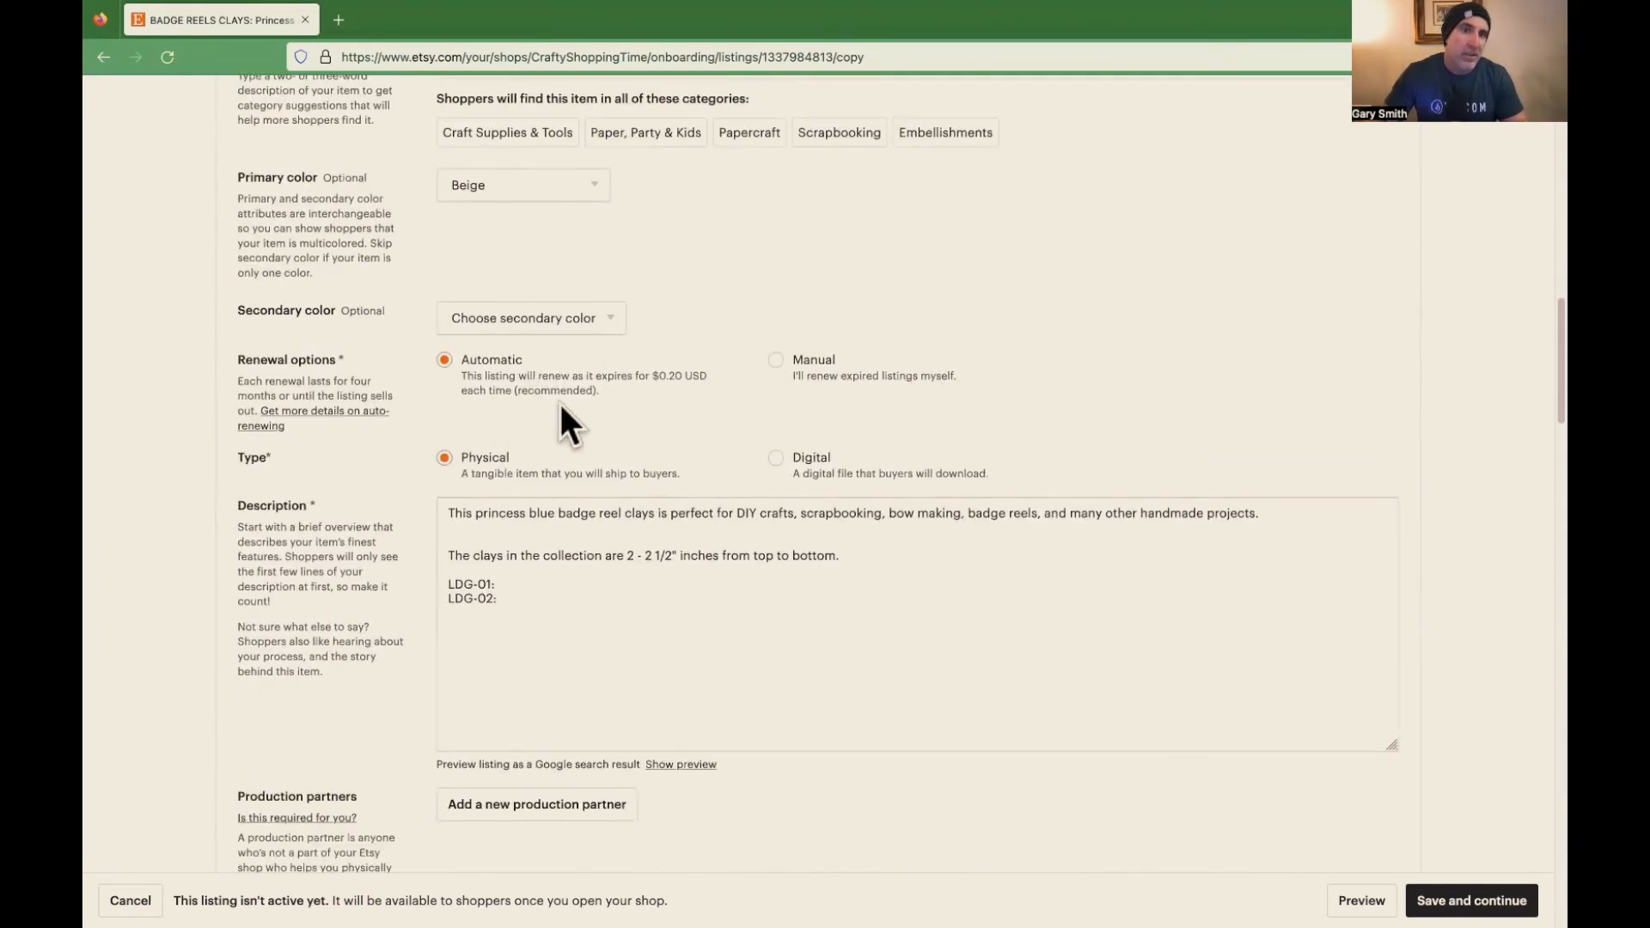
pyautogui.scroll(-3, 636, 623)
pyautogui.scroll(-2, 653, 639)
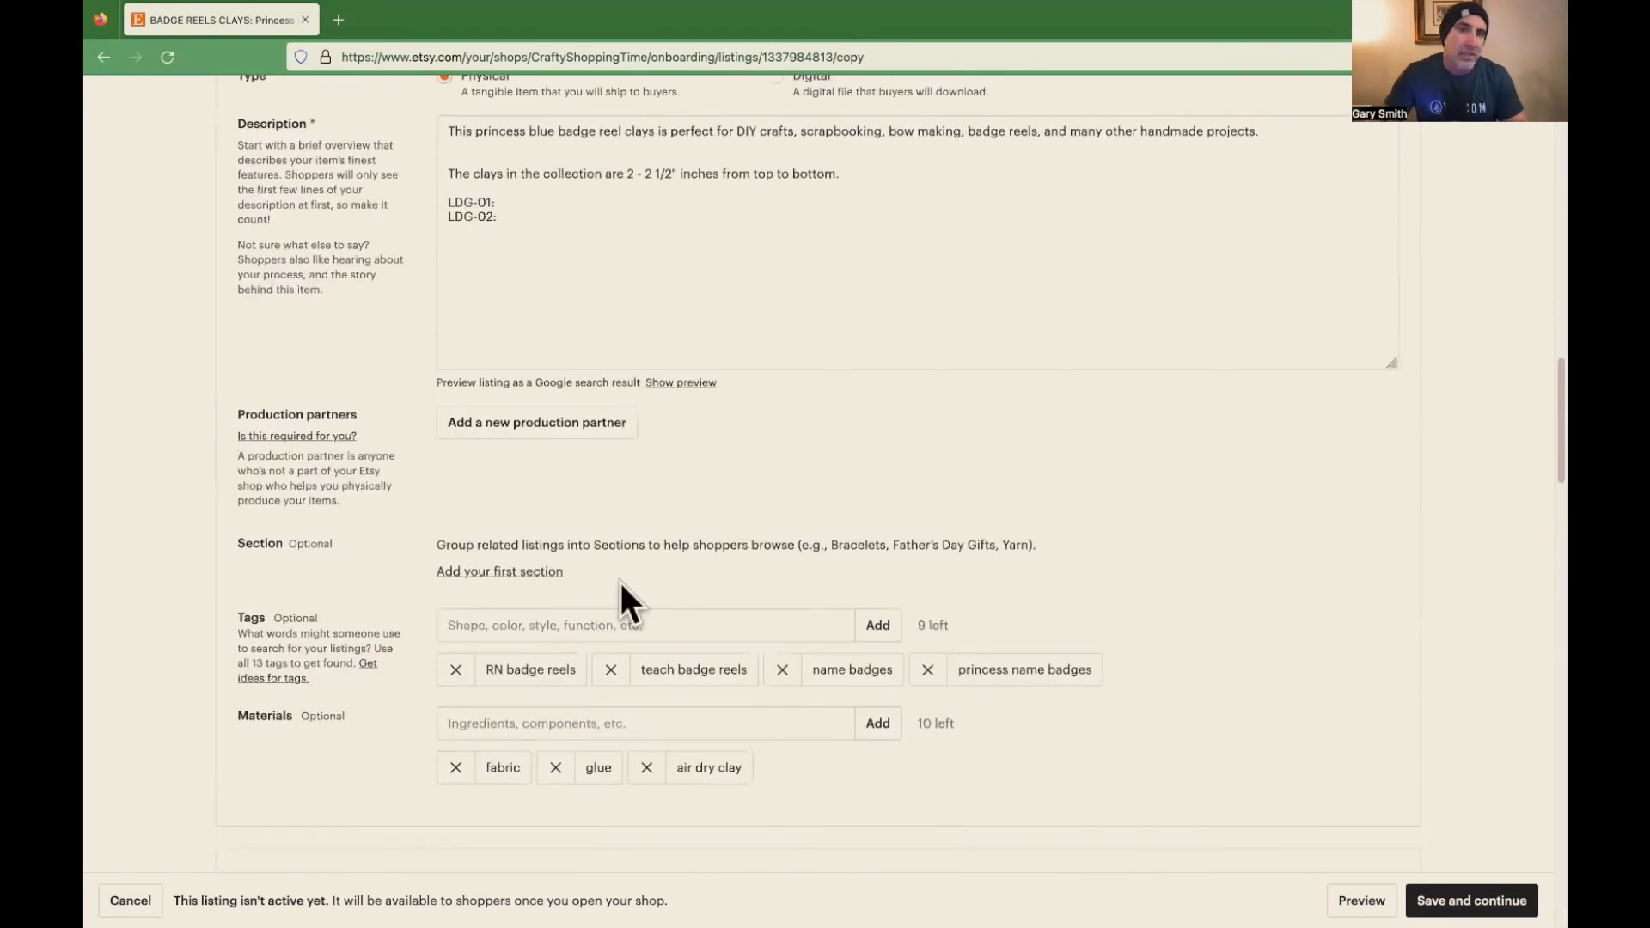
pyautogui.scroll(-2, 927, 710)
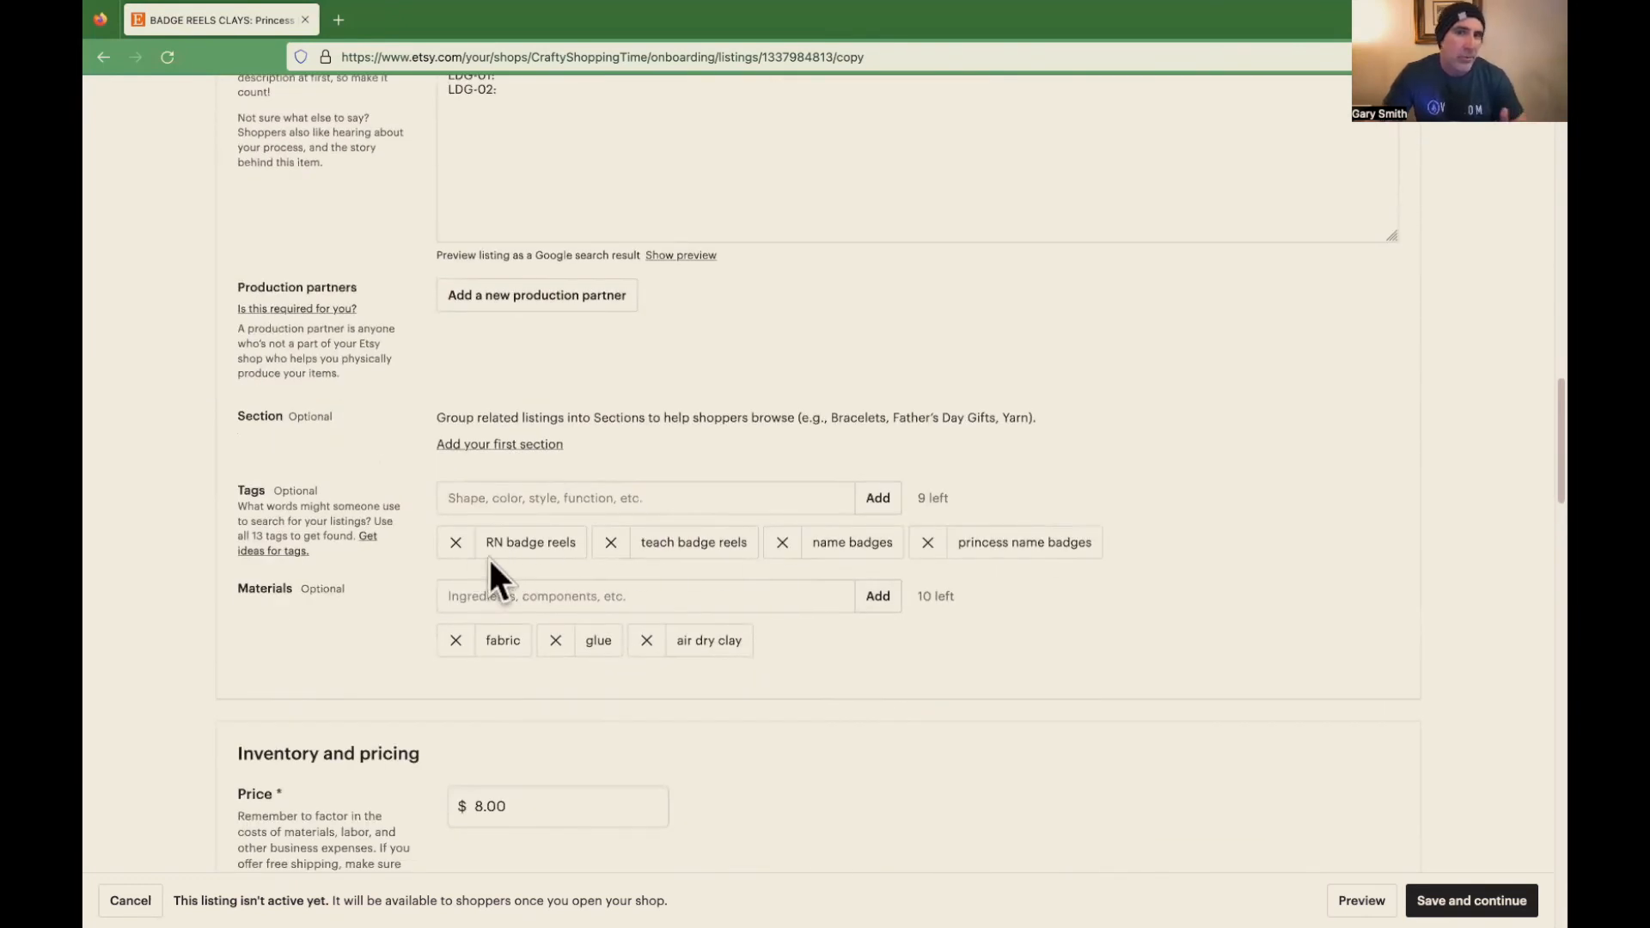
pyautogui.scroll(-2, 989, 653)
pyautogui.scroll(-2, 973, 647)
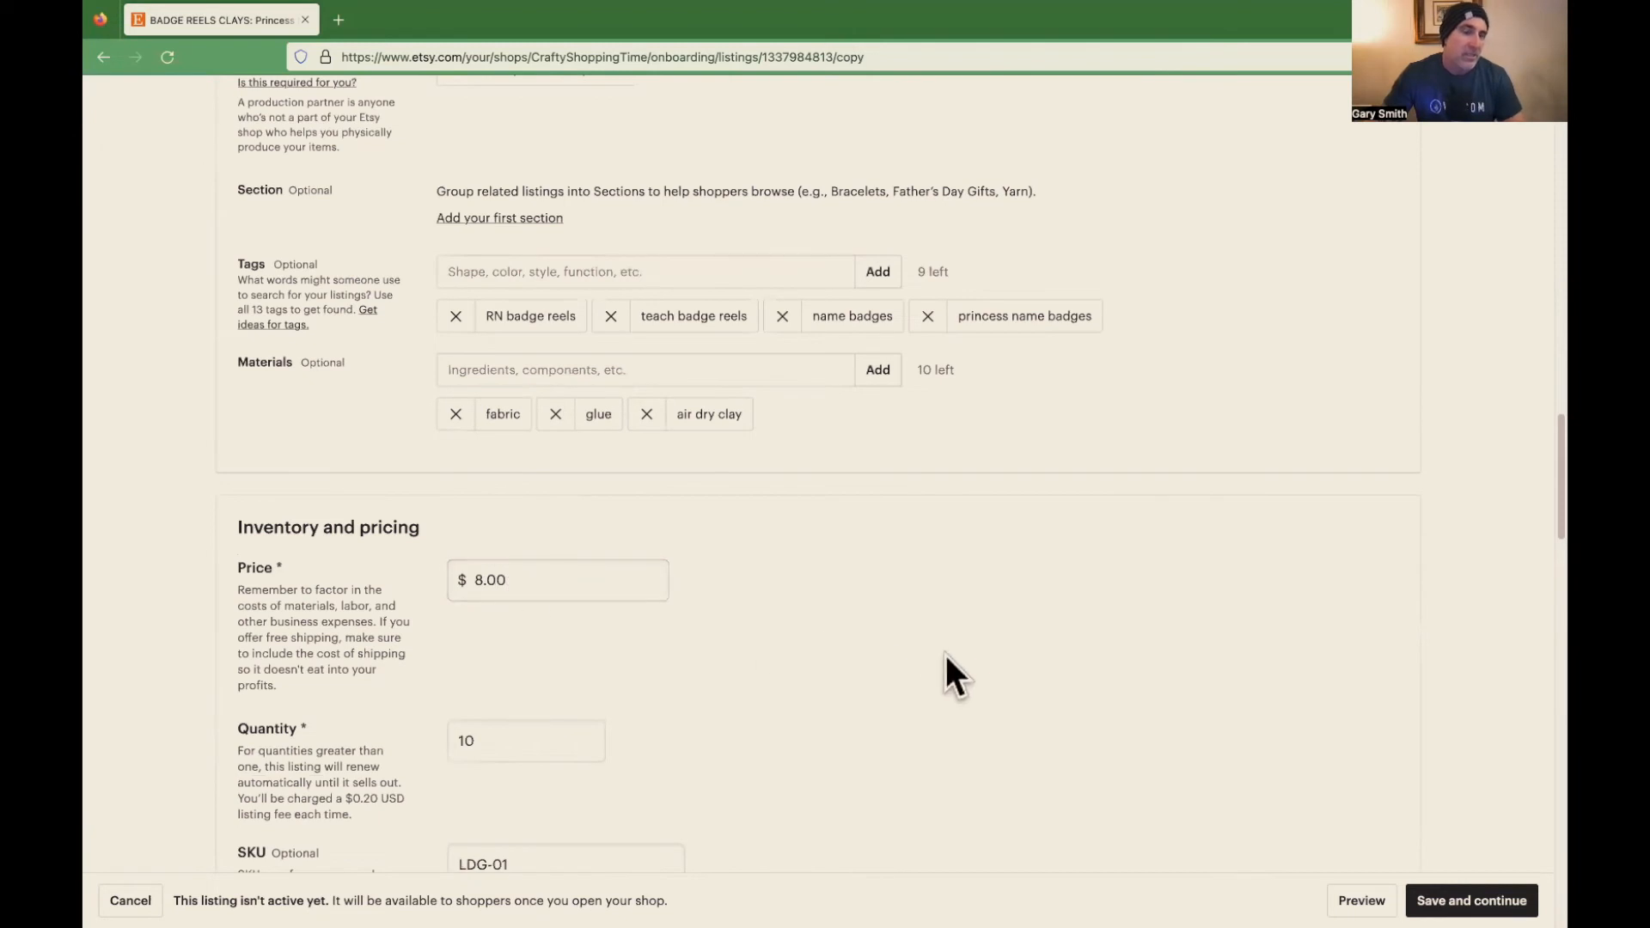
# - Review the copied listing's SKU, variations, personalization, shipping options, item weight and size, shipping price preview, and returns and exchanges policy
pyautogui.scroll(-2, 946, 655)
pyautogui.scroll(-4, 1032, 658)
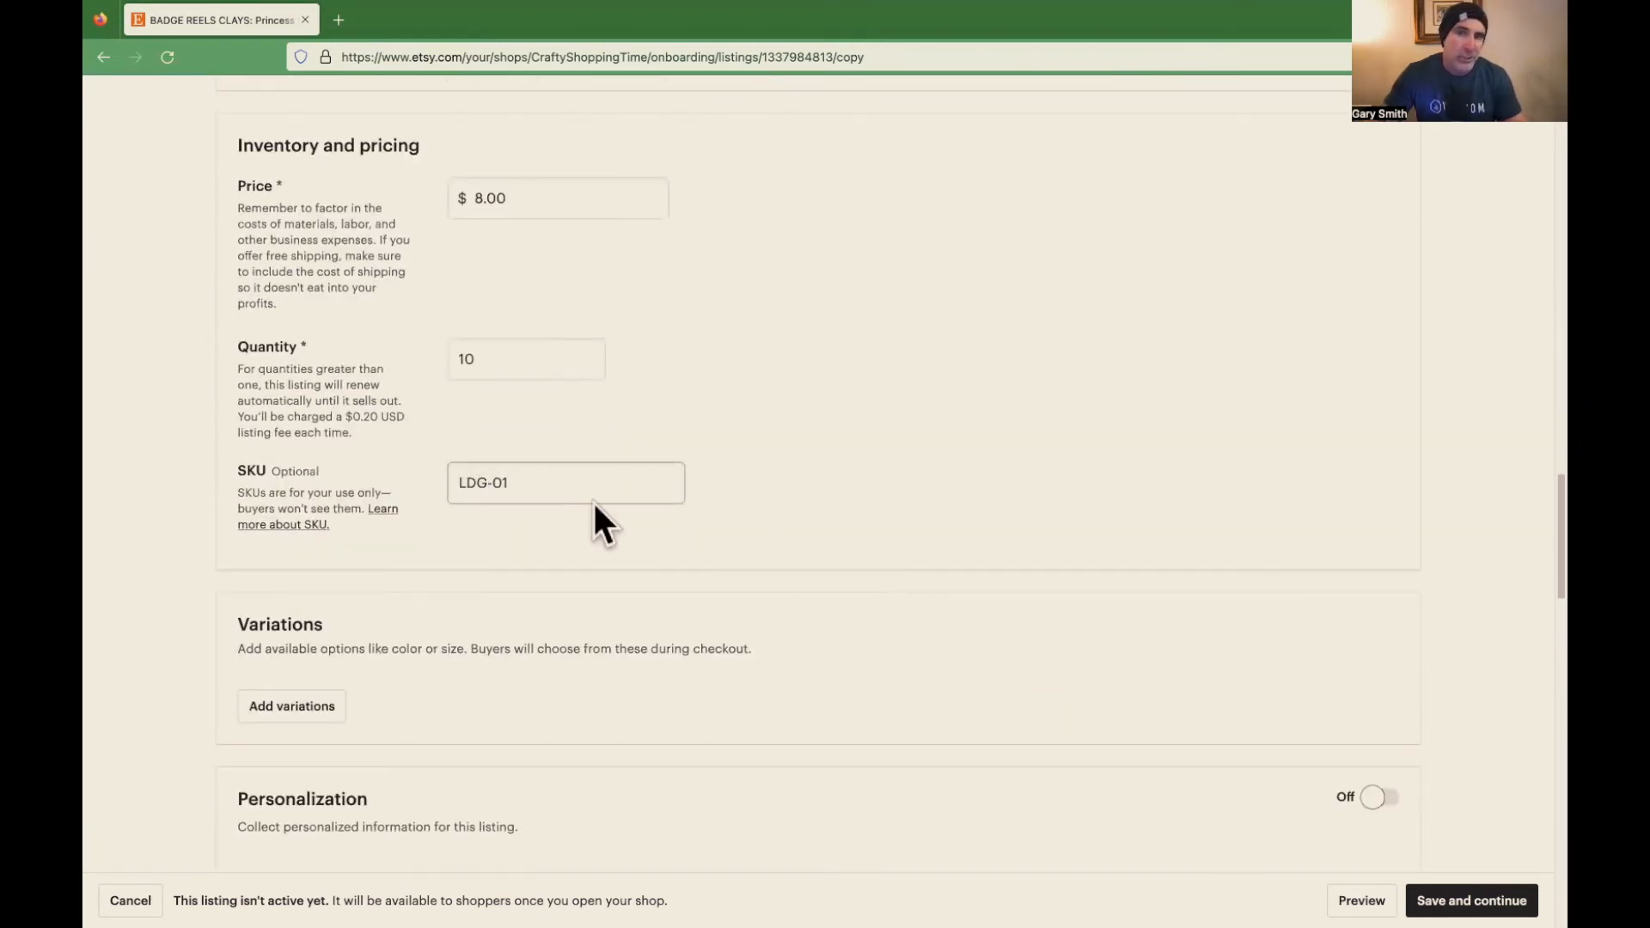
pyautogui.scroll(-1, 1091, 621)
pyautogui.scroll(-5, 1091, 618)
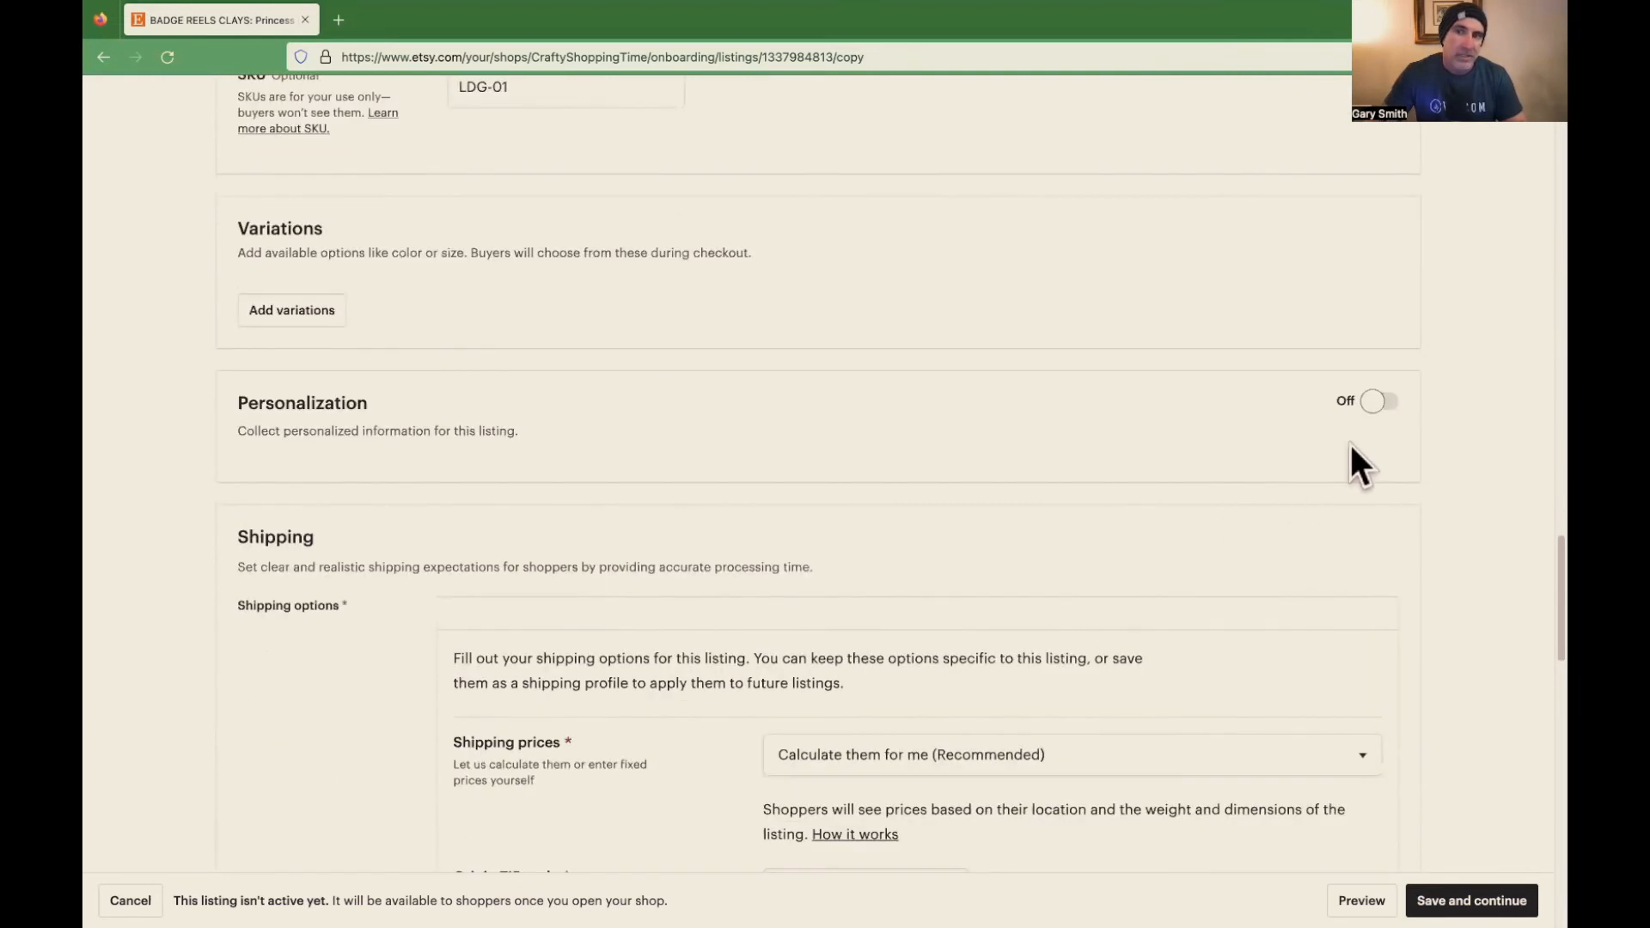
pyautogui.scroll(-6, 1010, 502)
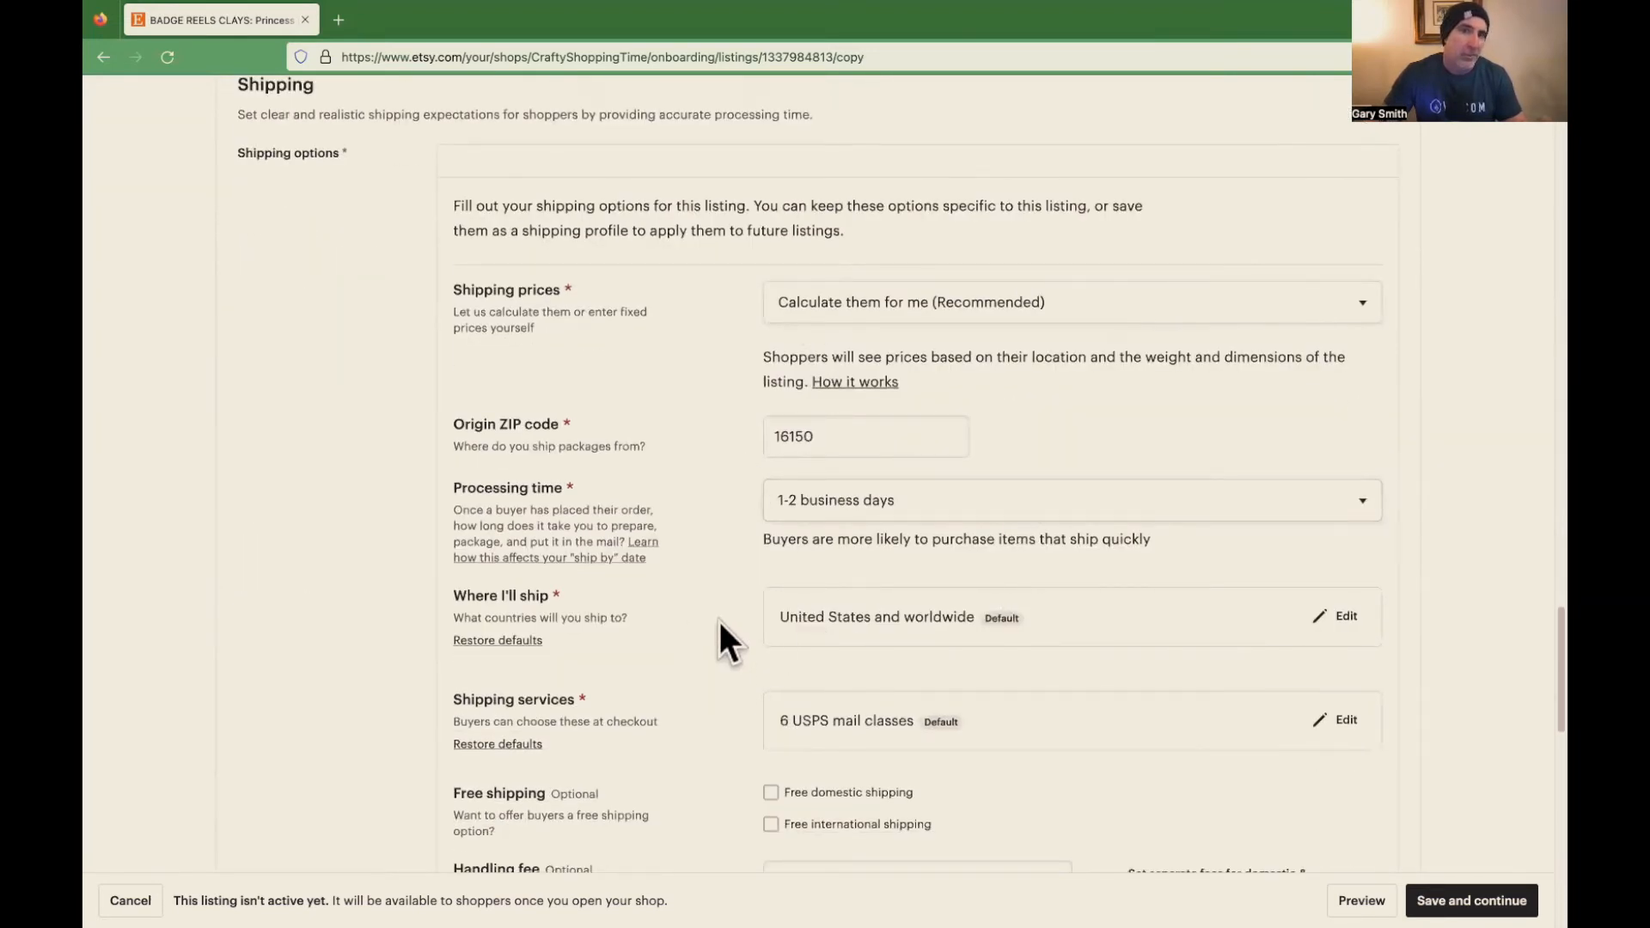
pyautogui.scroll(-2, 722, 621)
pyautogui.scroll(-3, 729, 622)
pyautogui.scroll(-8, 729, 622)
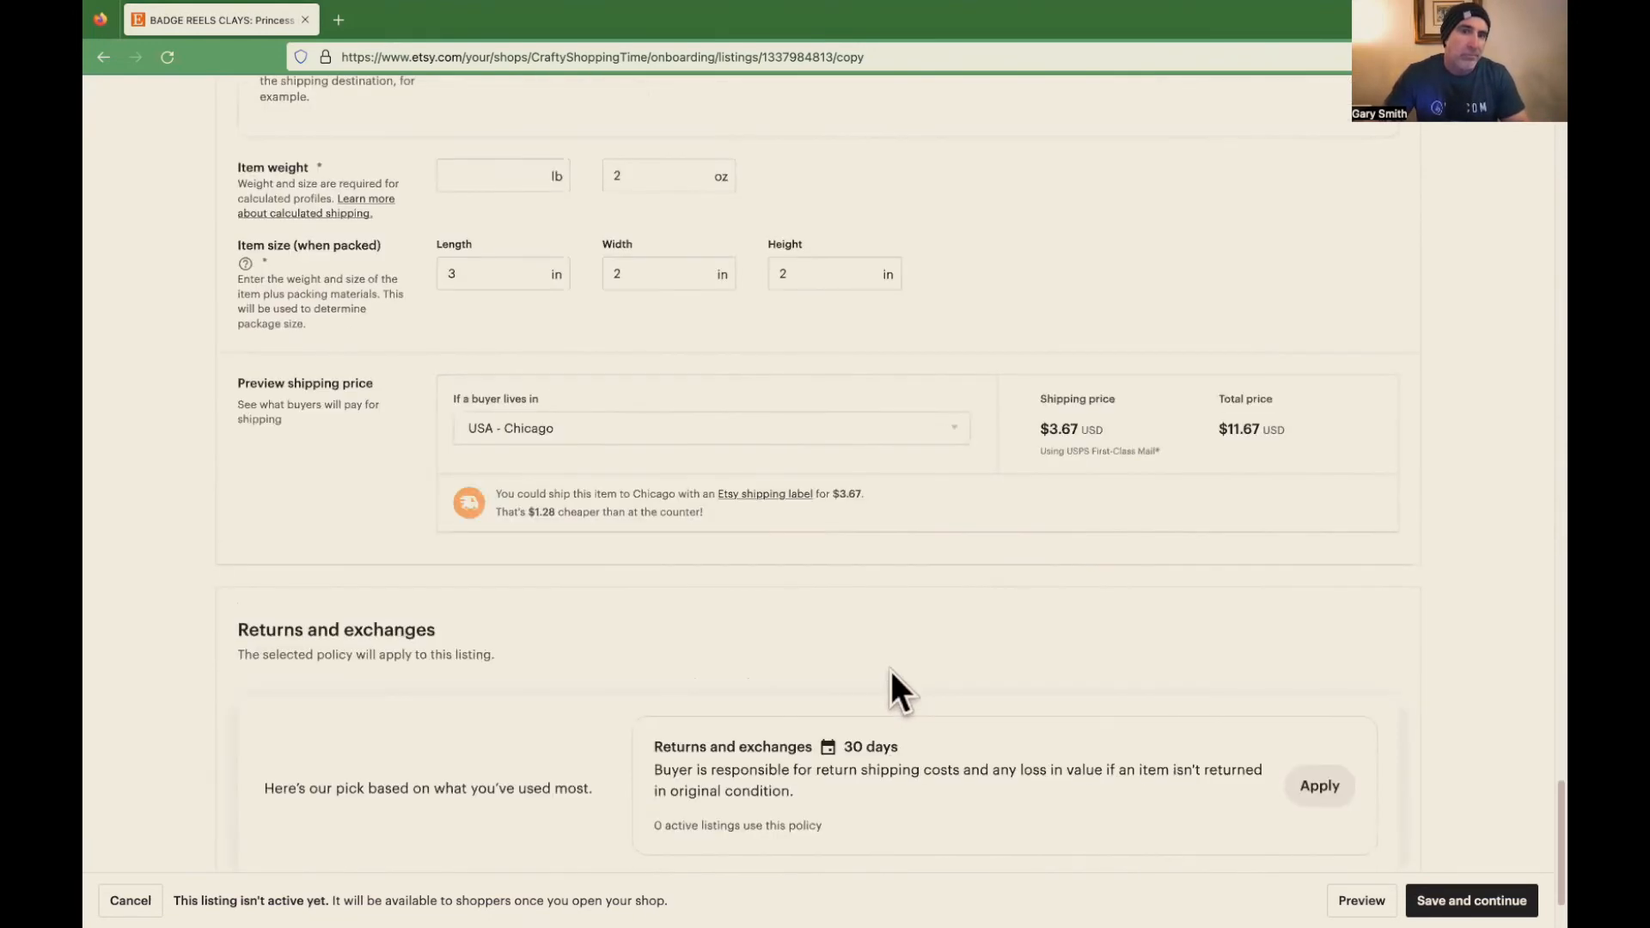
pyautogui.scroll(16, 881, 671)
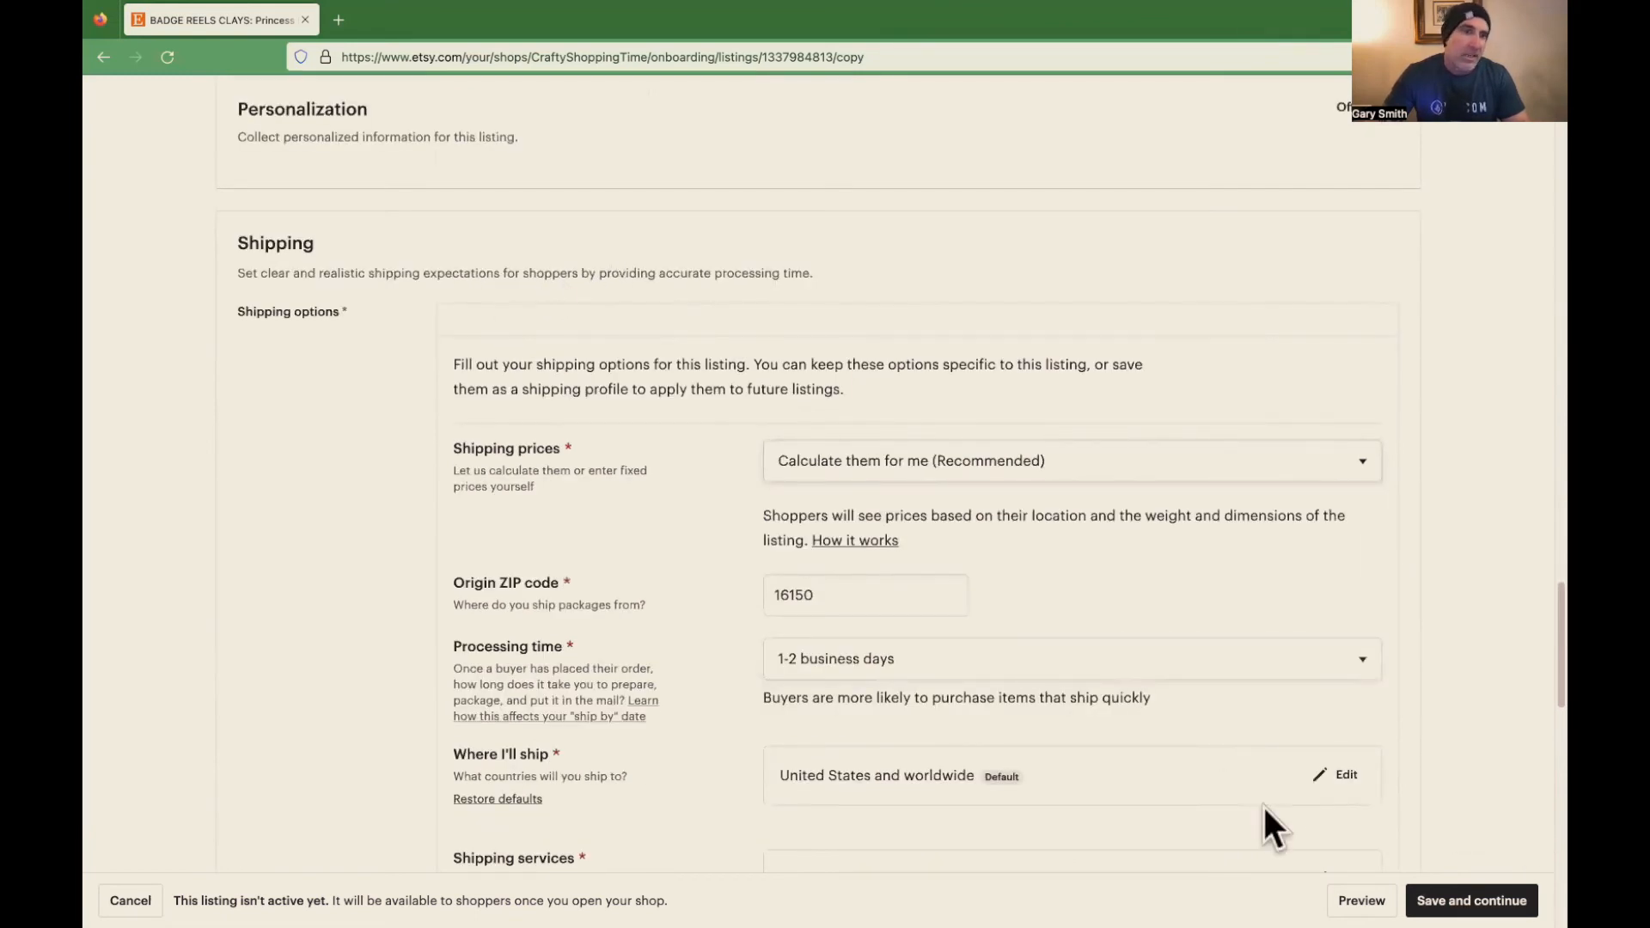
# - Discard the unpublished copy of the princess listing, and save the stocked listings to continue to the payment setup
pyautogui.click(130, 900)
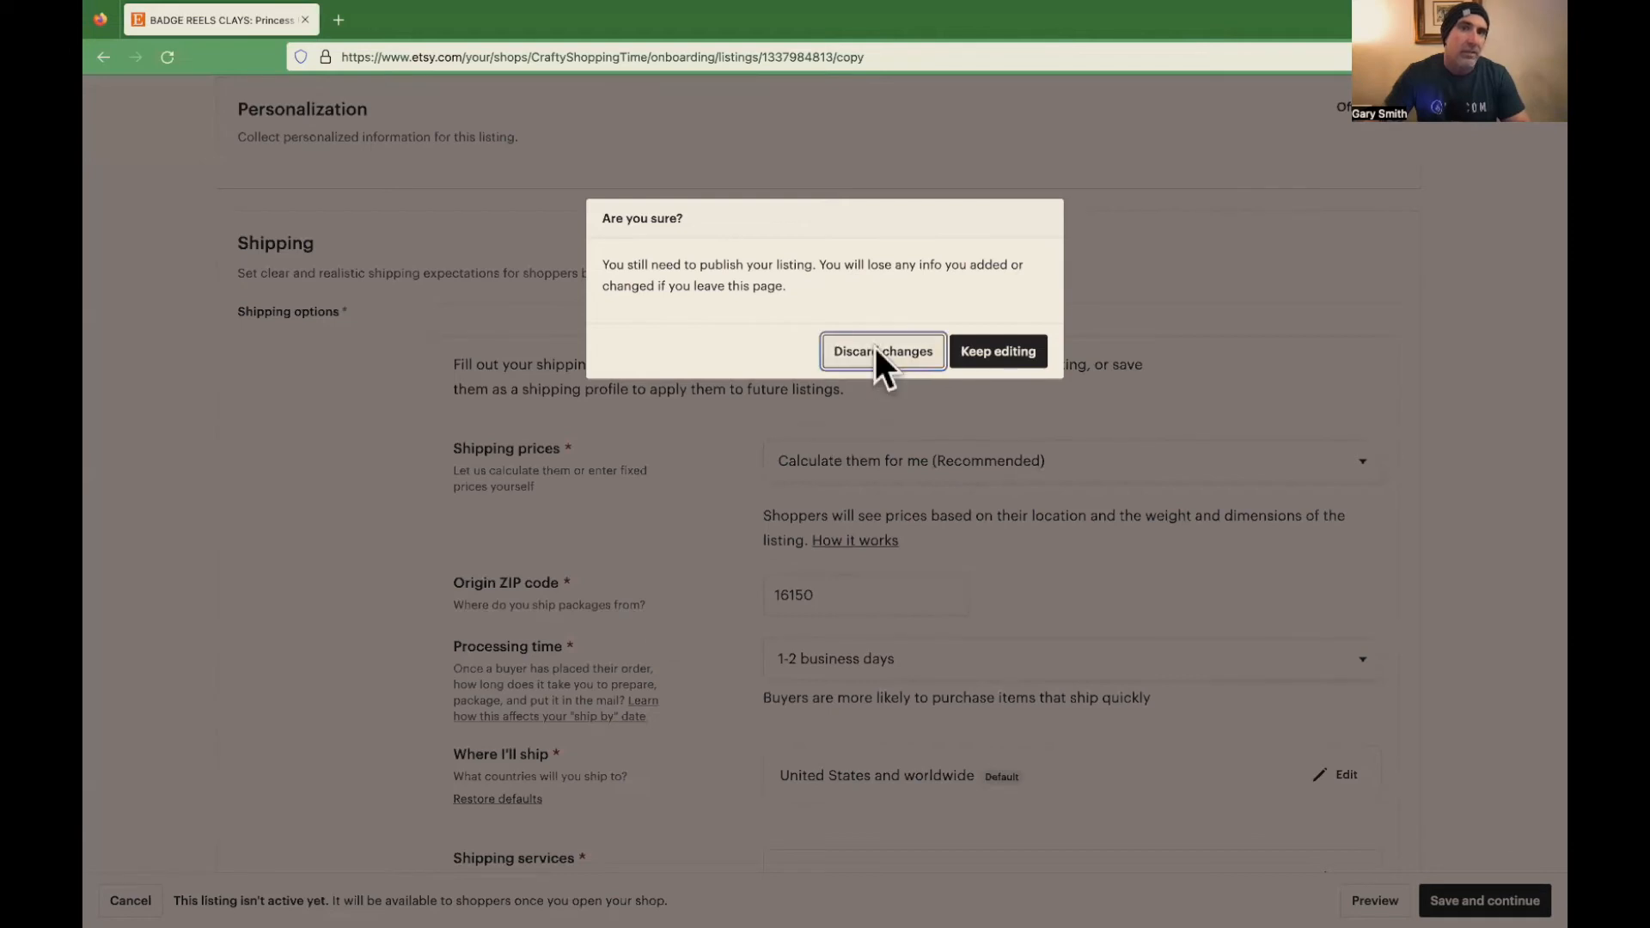
pyautogui.click(877, 352)
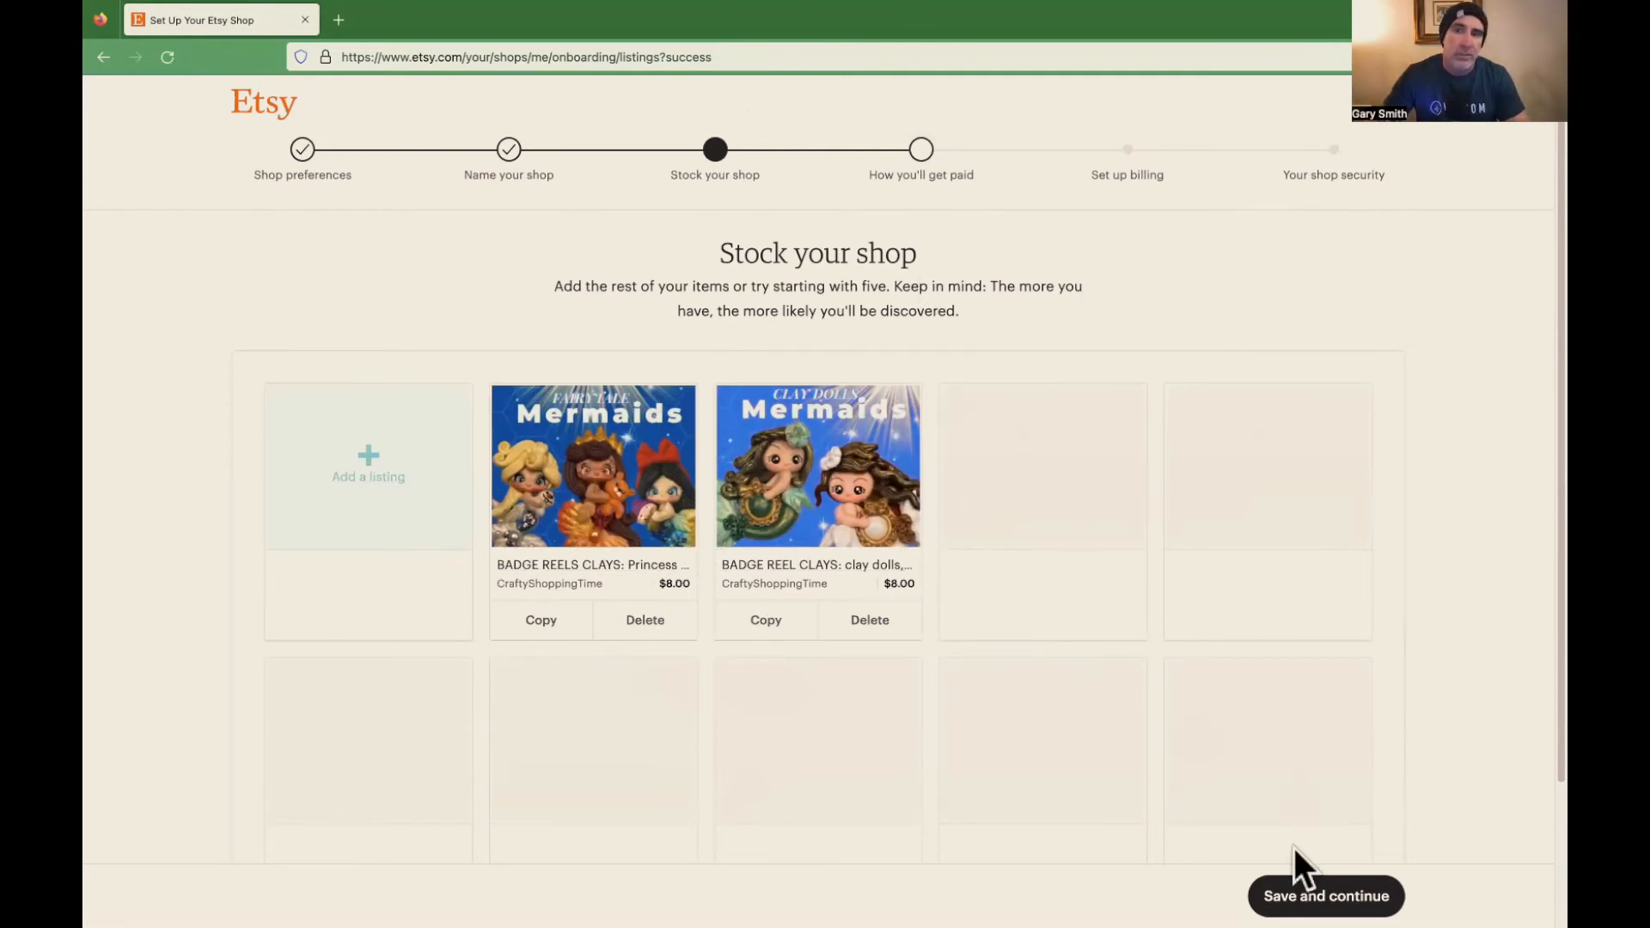
pyautogui.click(1326, 896)
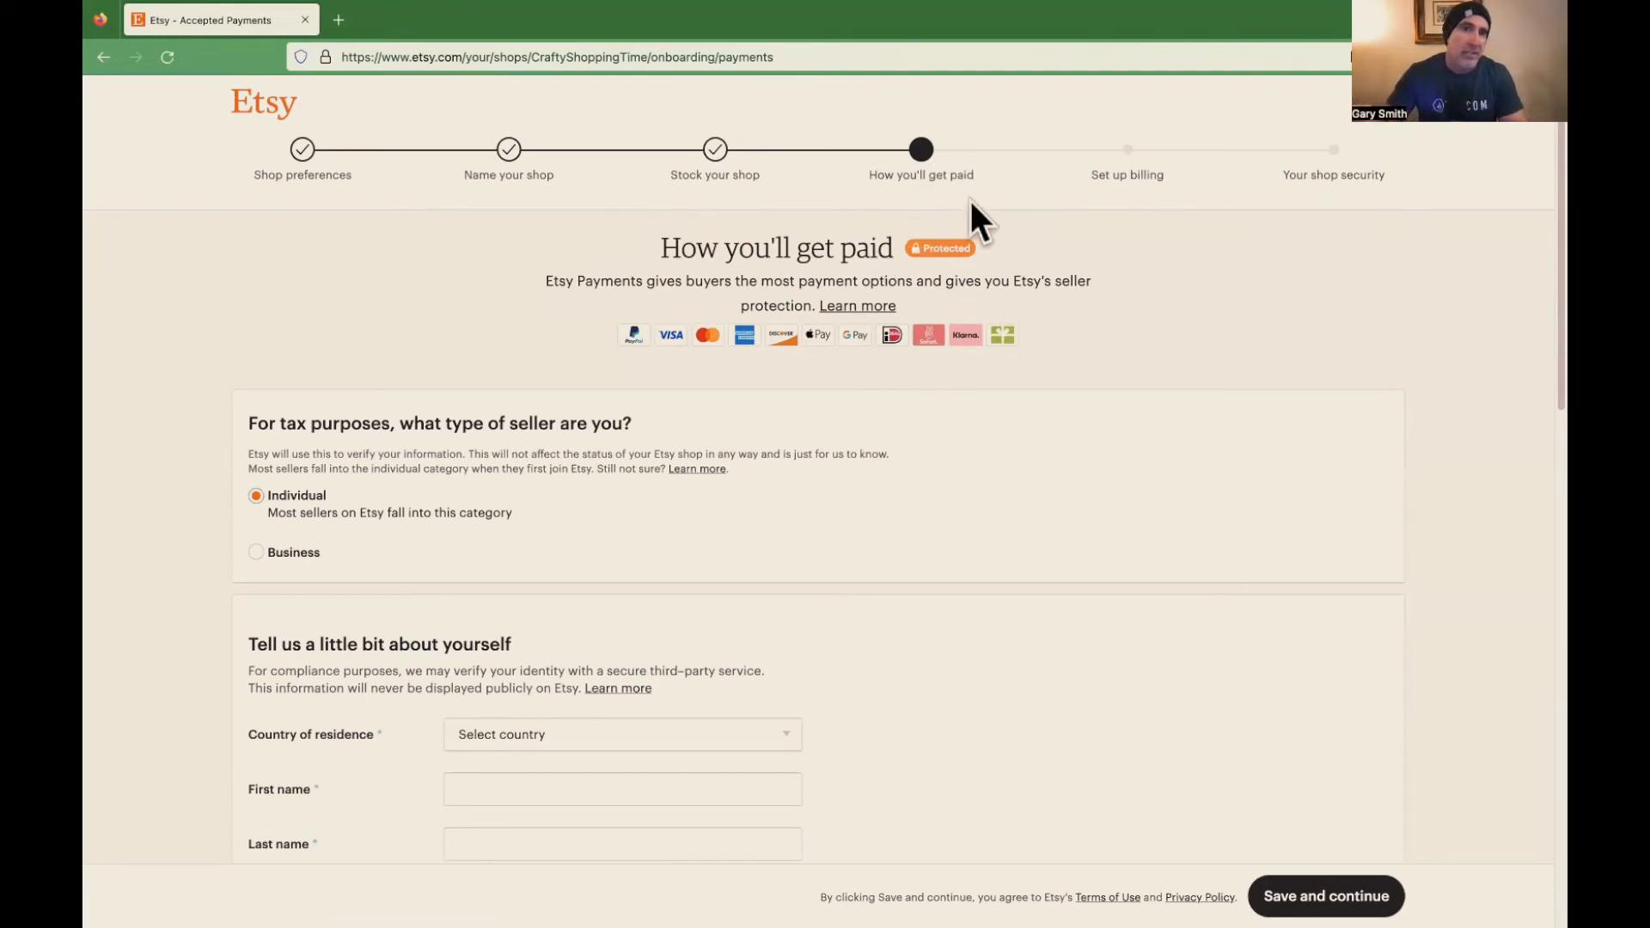
# - Examine the payment setup form's seller type, country of residence, name, date of birth, taxpayer address, phone number and bank location fields
pyautogui.scroll(-3, 983, 516)
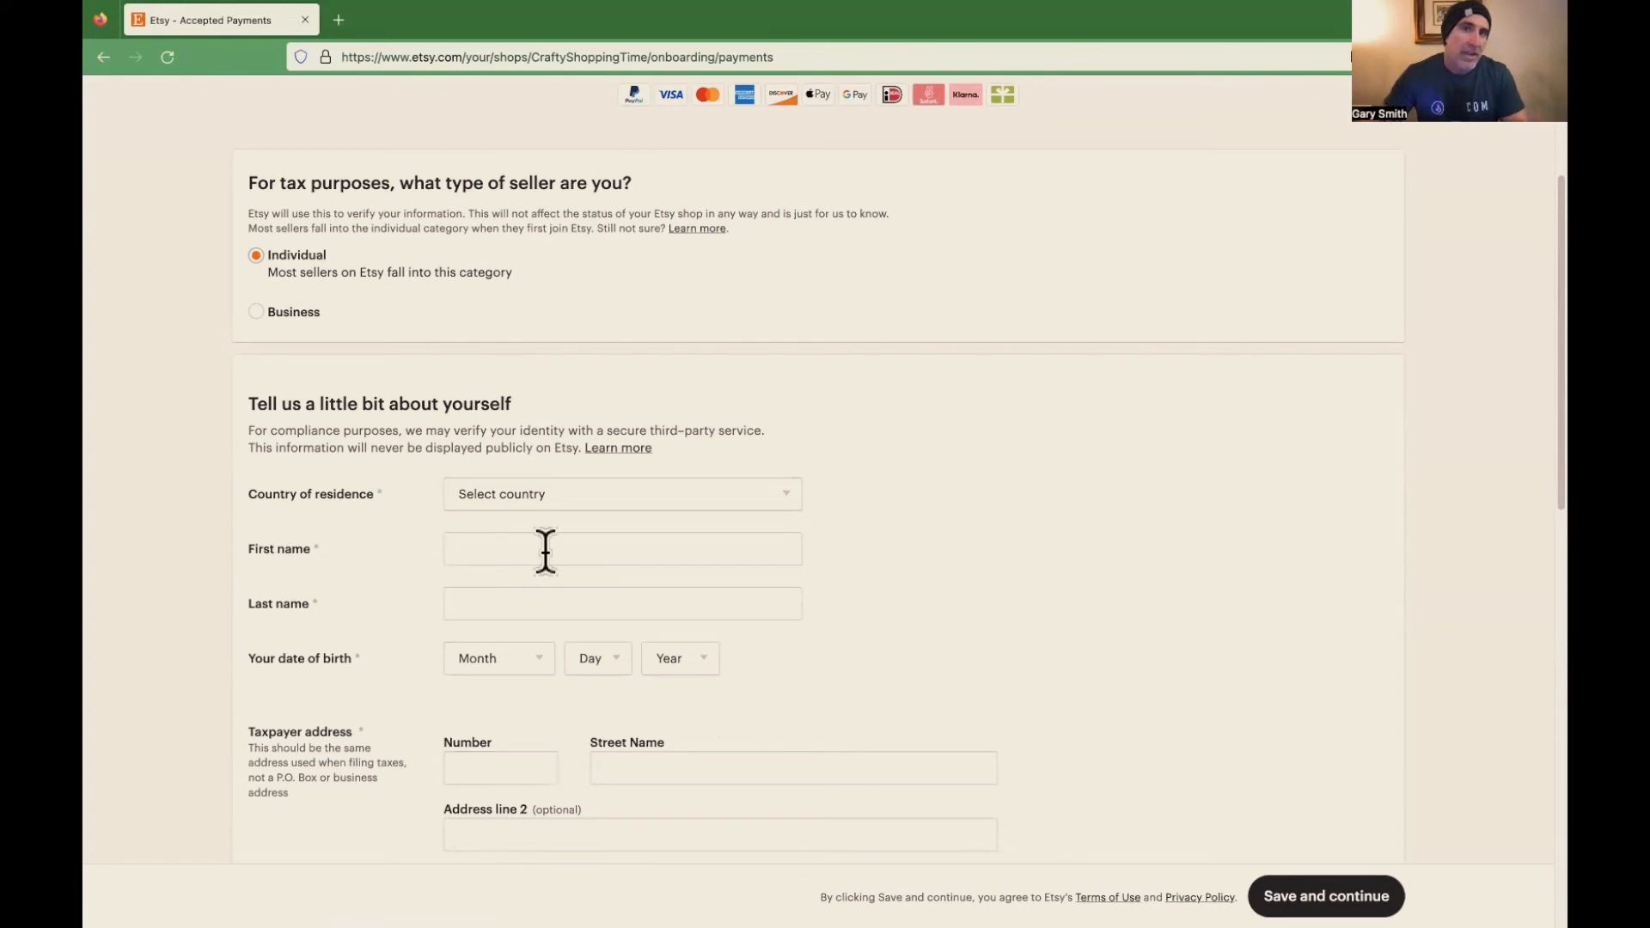
pyautogui.scroll(1, 435, 468)
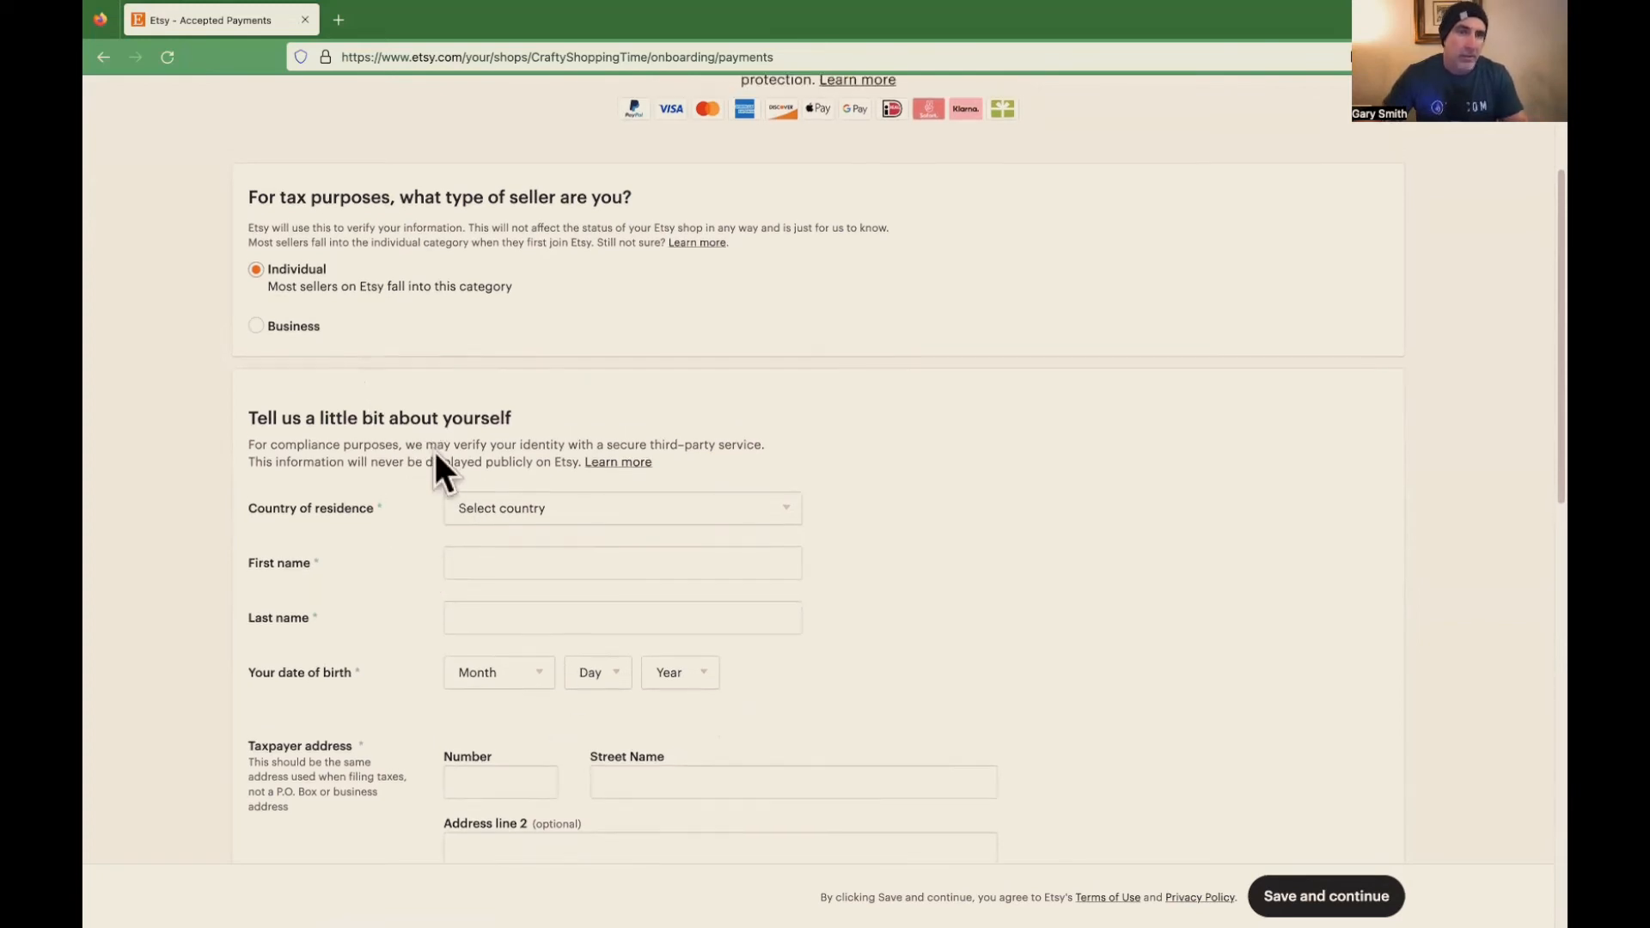
pyautogui.scroll(-5, 460, 507)
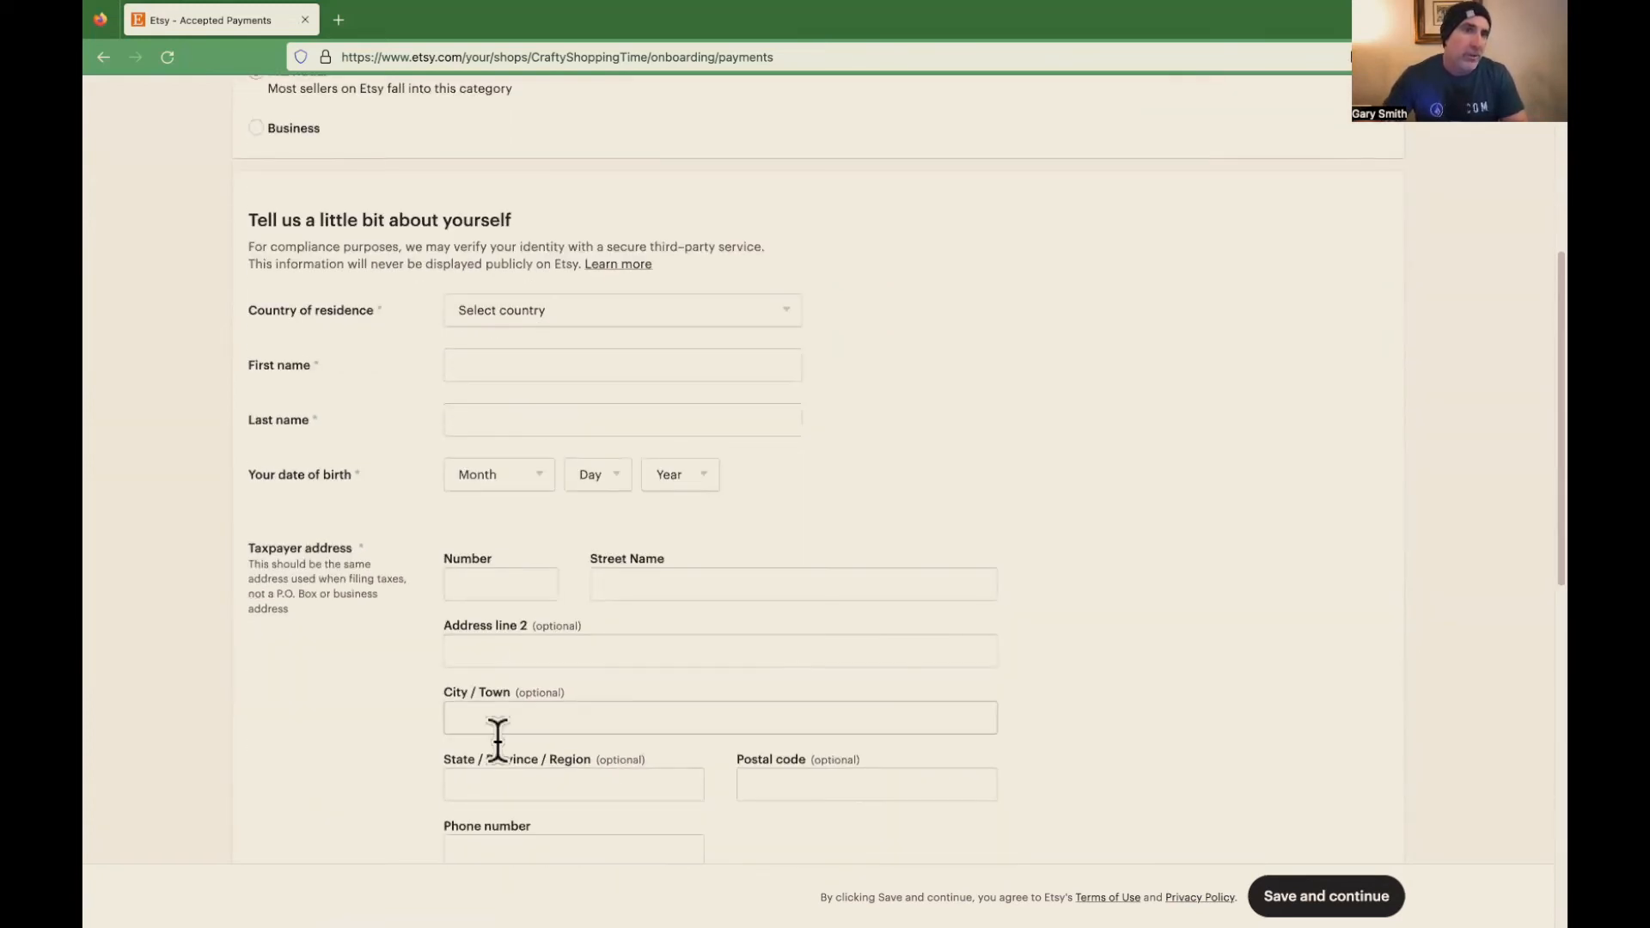
pyautogui.scroll(4, 396, 456)
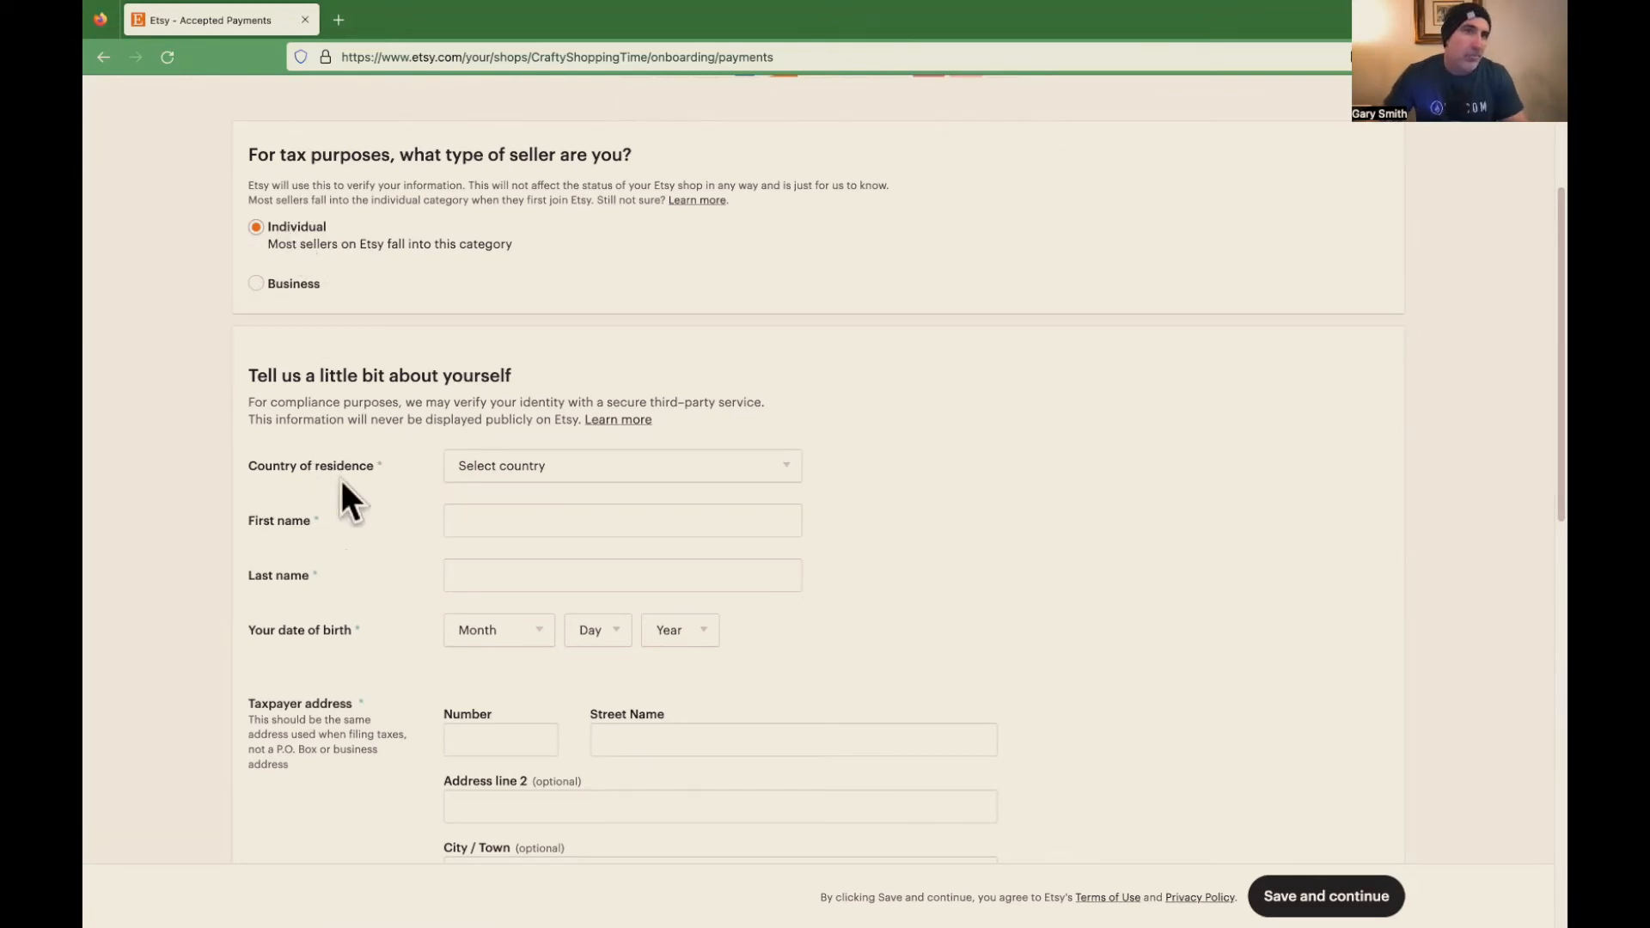
pyautogui.scroll(-4, 361, 492)
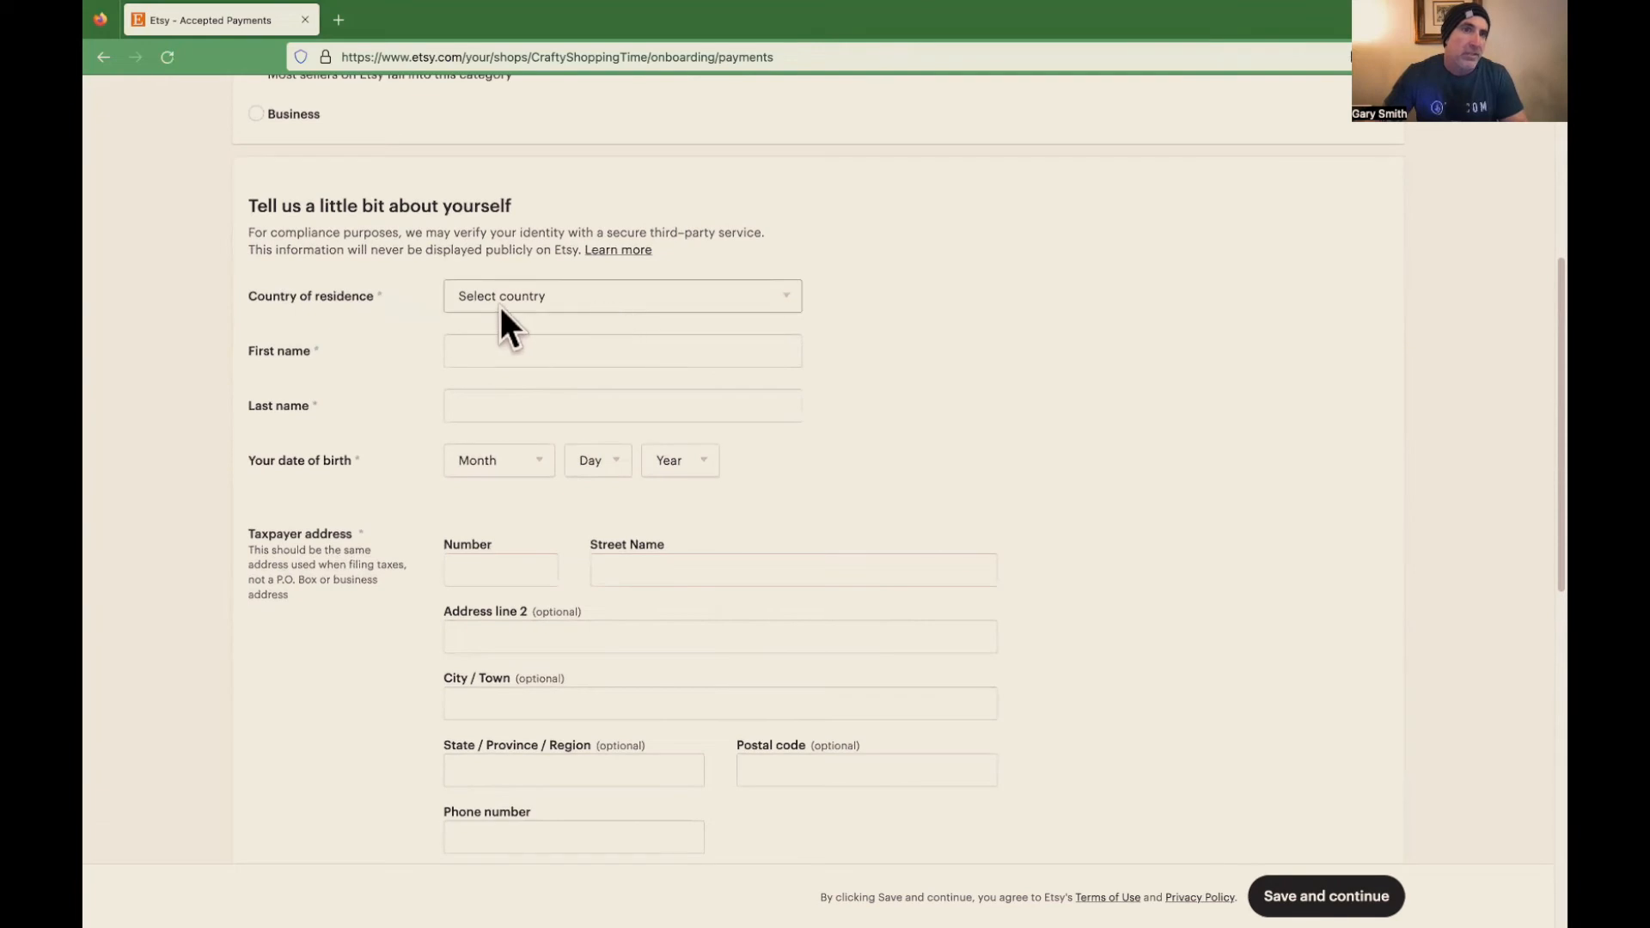
pyautogui.scroll(-3, 432, 409)
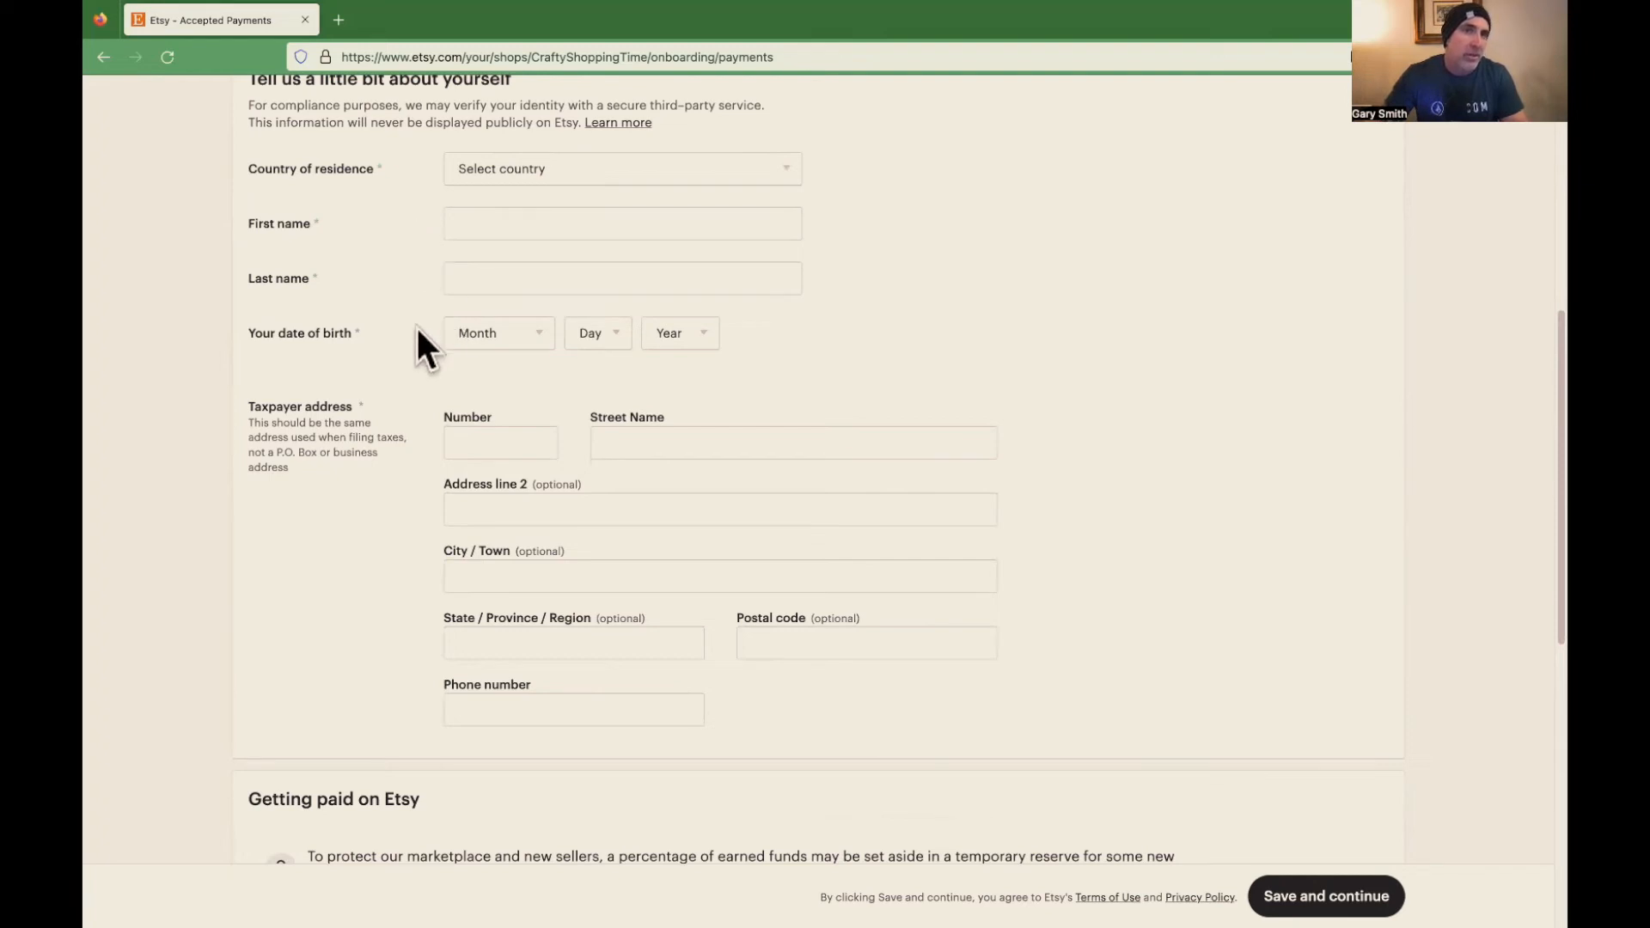
pyautogui.scroll(-2, 392, 456)
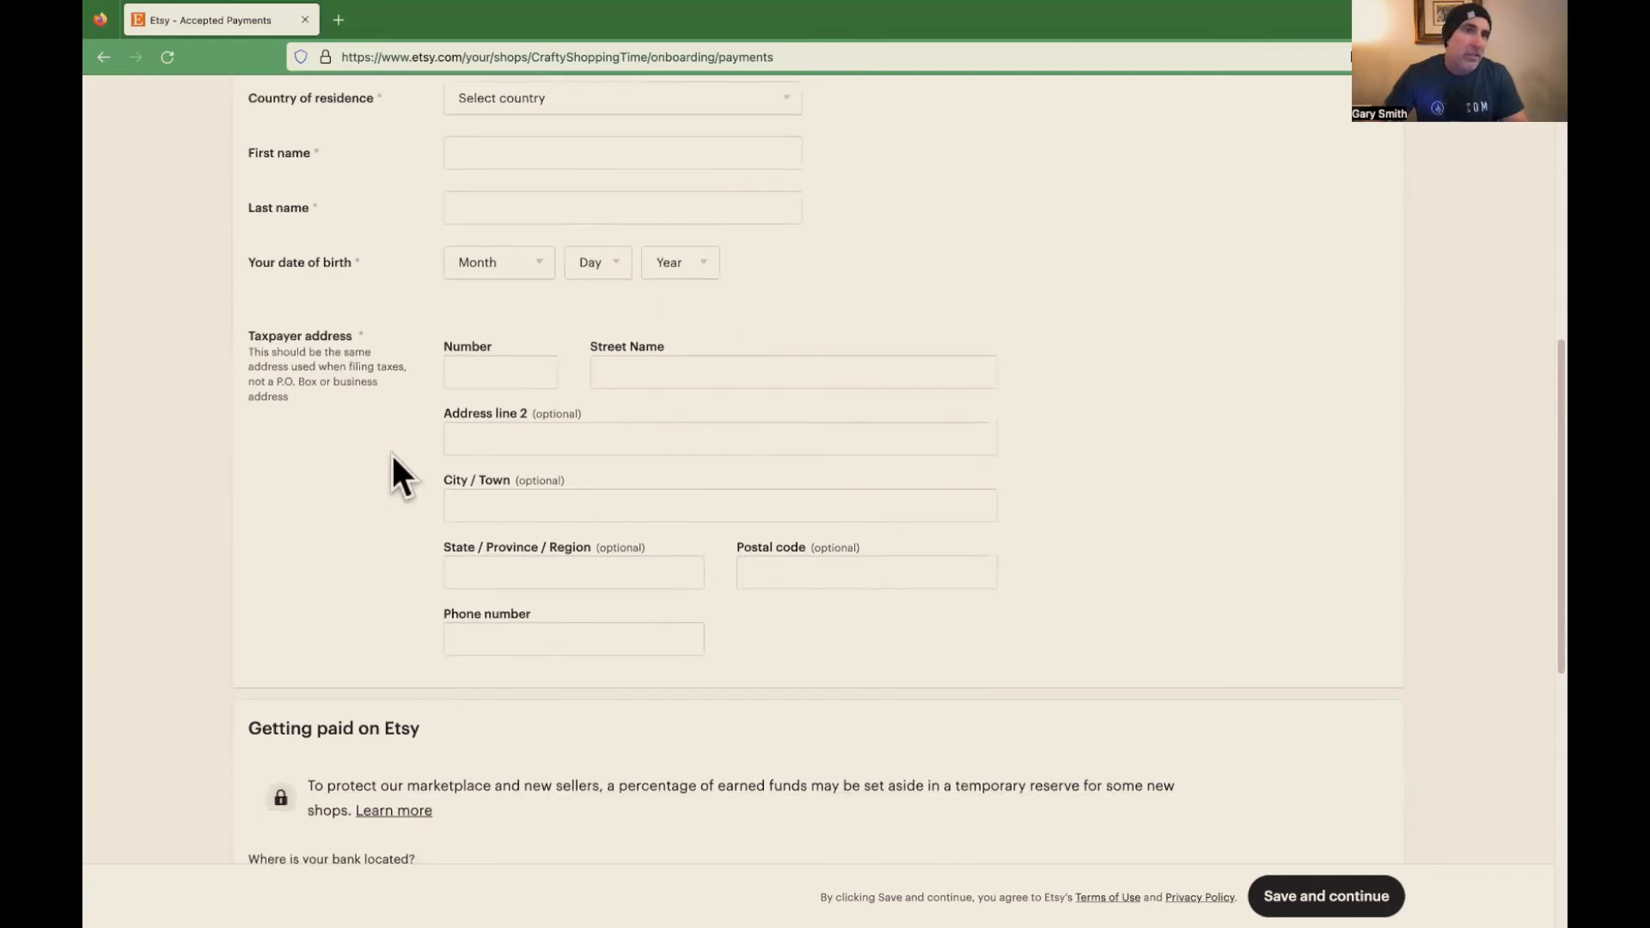
pyautogui.scroll(-5, 701, 427)
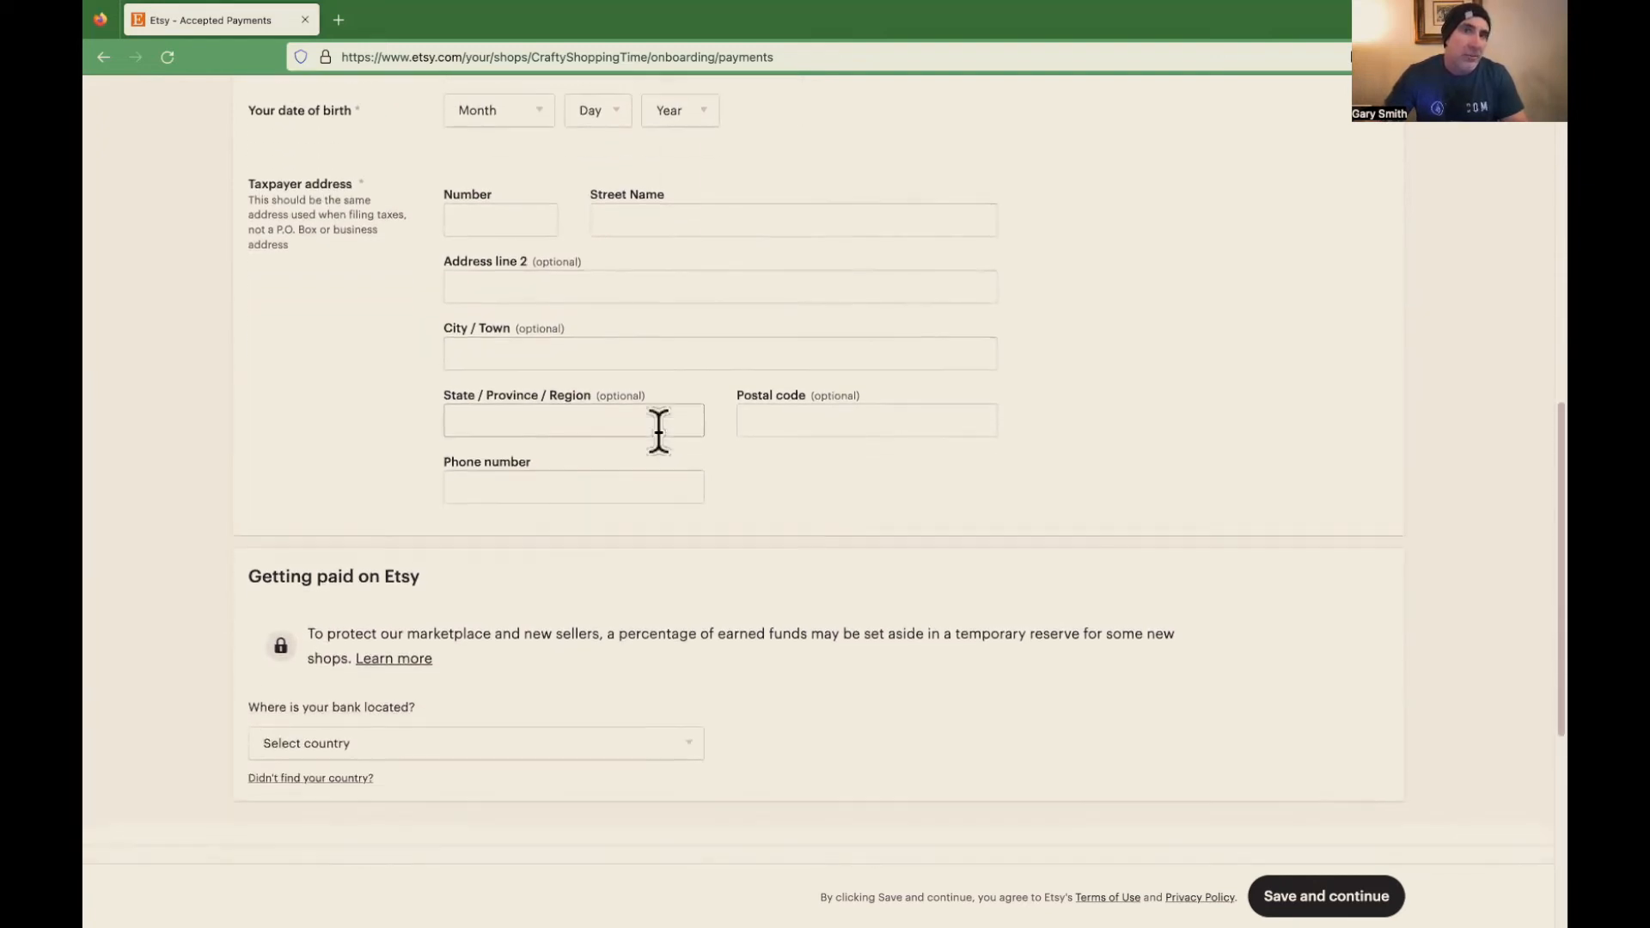
pyautogui.scroll(2, 619, 390)
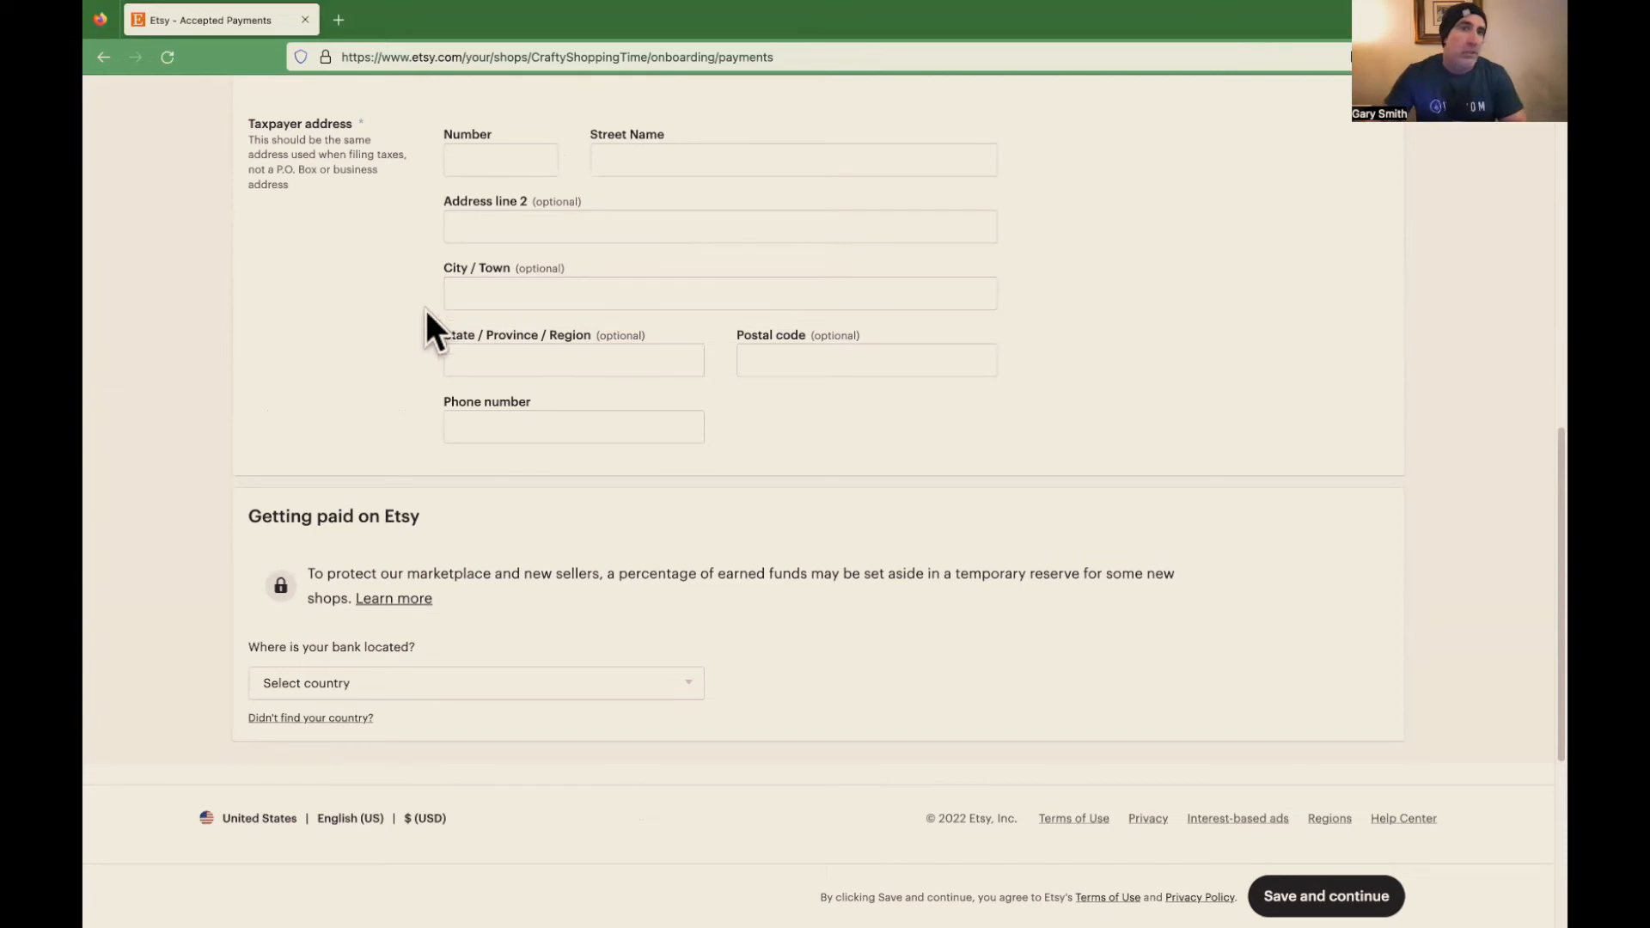
pyautogui.scroll(-4, 404, 348)
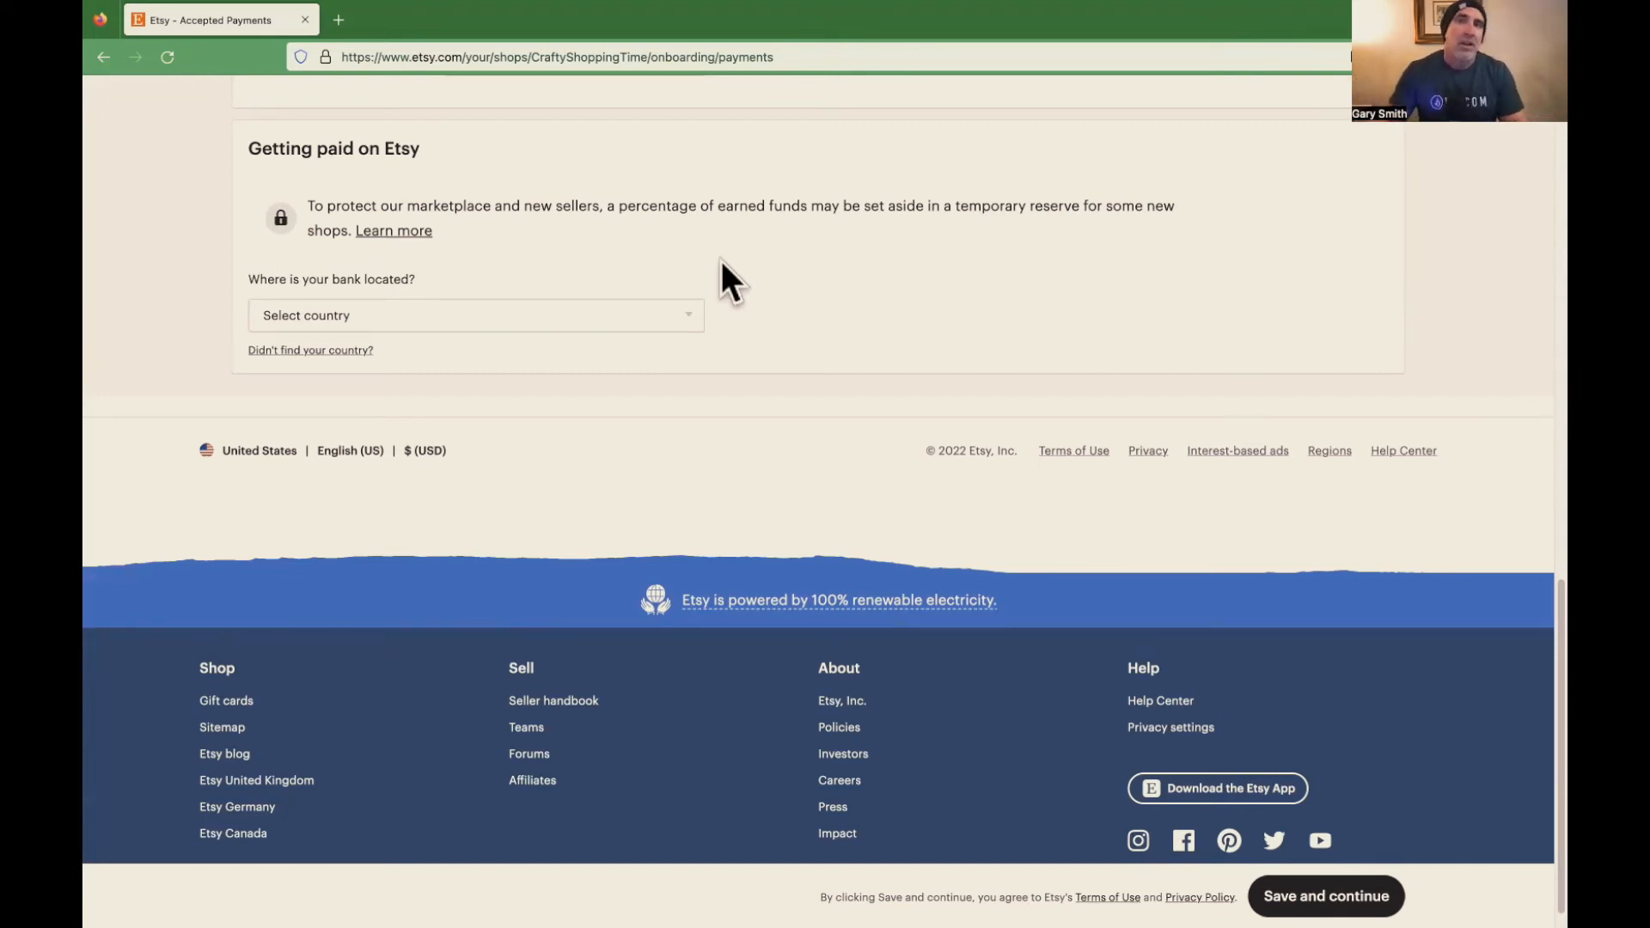
pyautogui.scroll(-1, 743, 268)
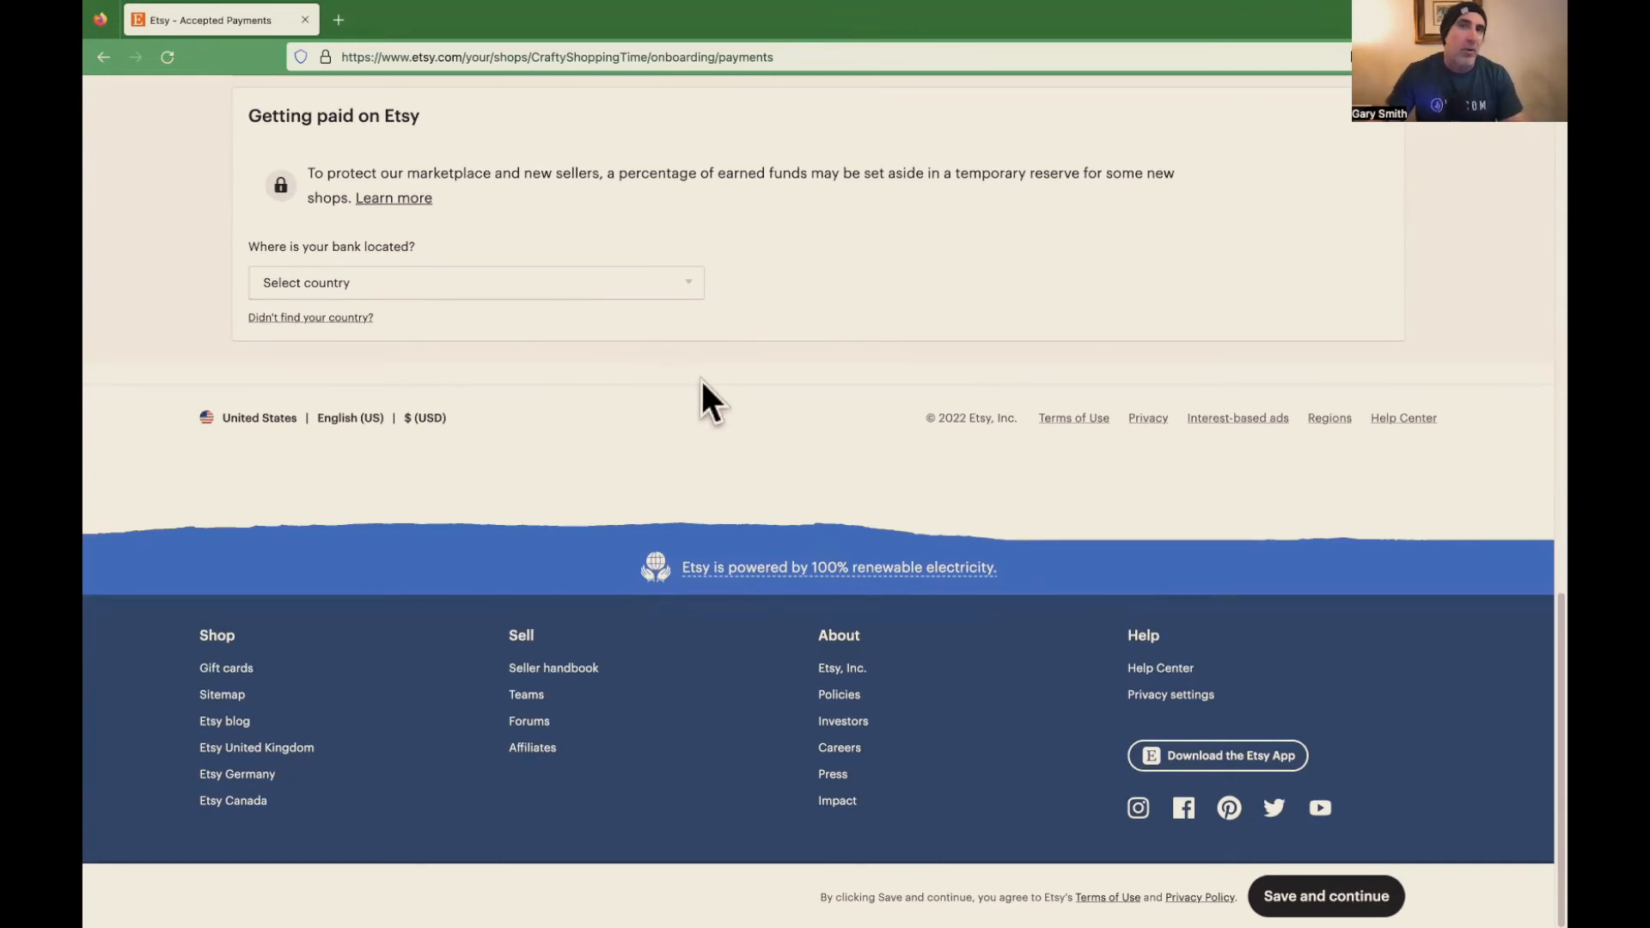
pyautogui.scroll(15, 702, 380)
pyautogui.scroll(3, 945, 498)
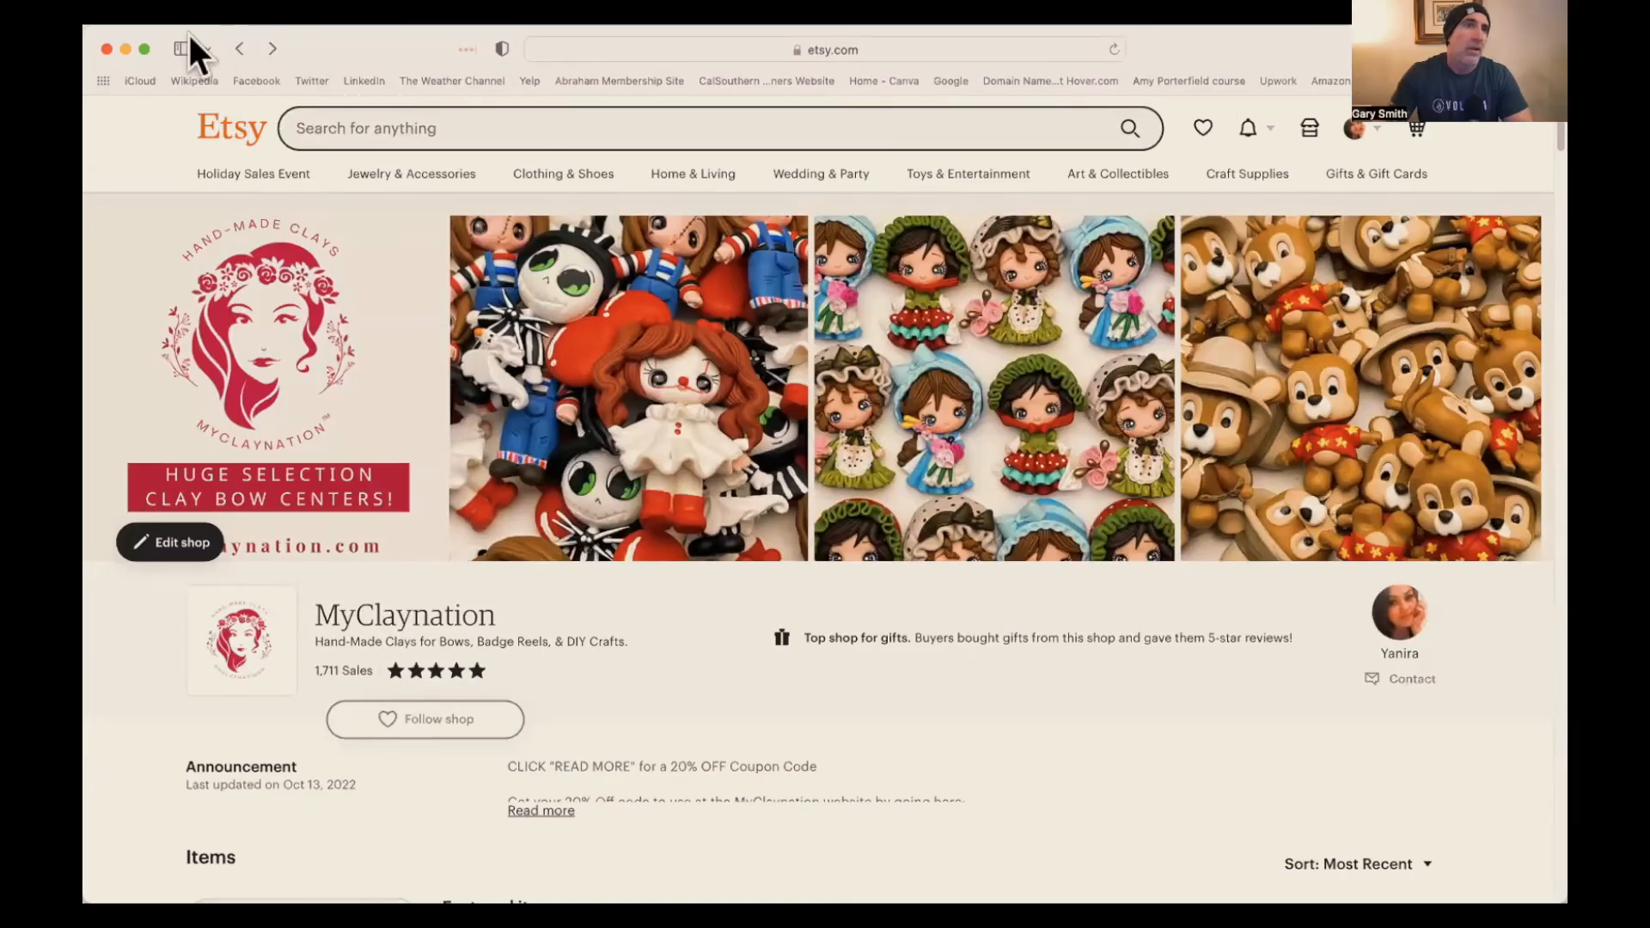
# - Enlarge the window of the established MyClaynation Etsy shop and examine its banner, profile, announcement, featured items and listing thumbnails
pyautogui.click(144, 48)
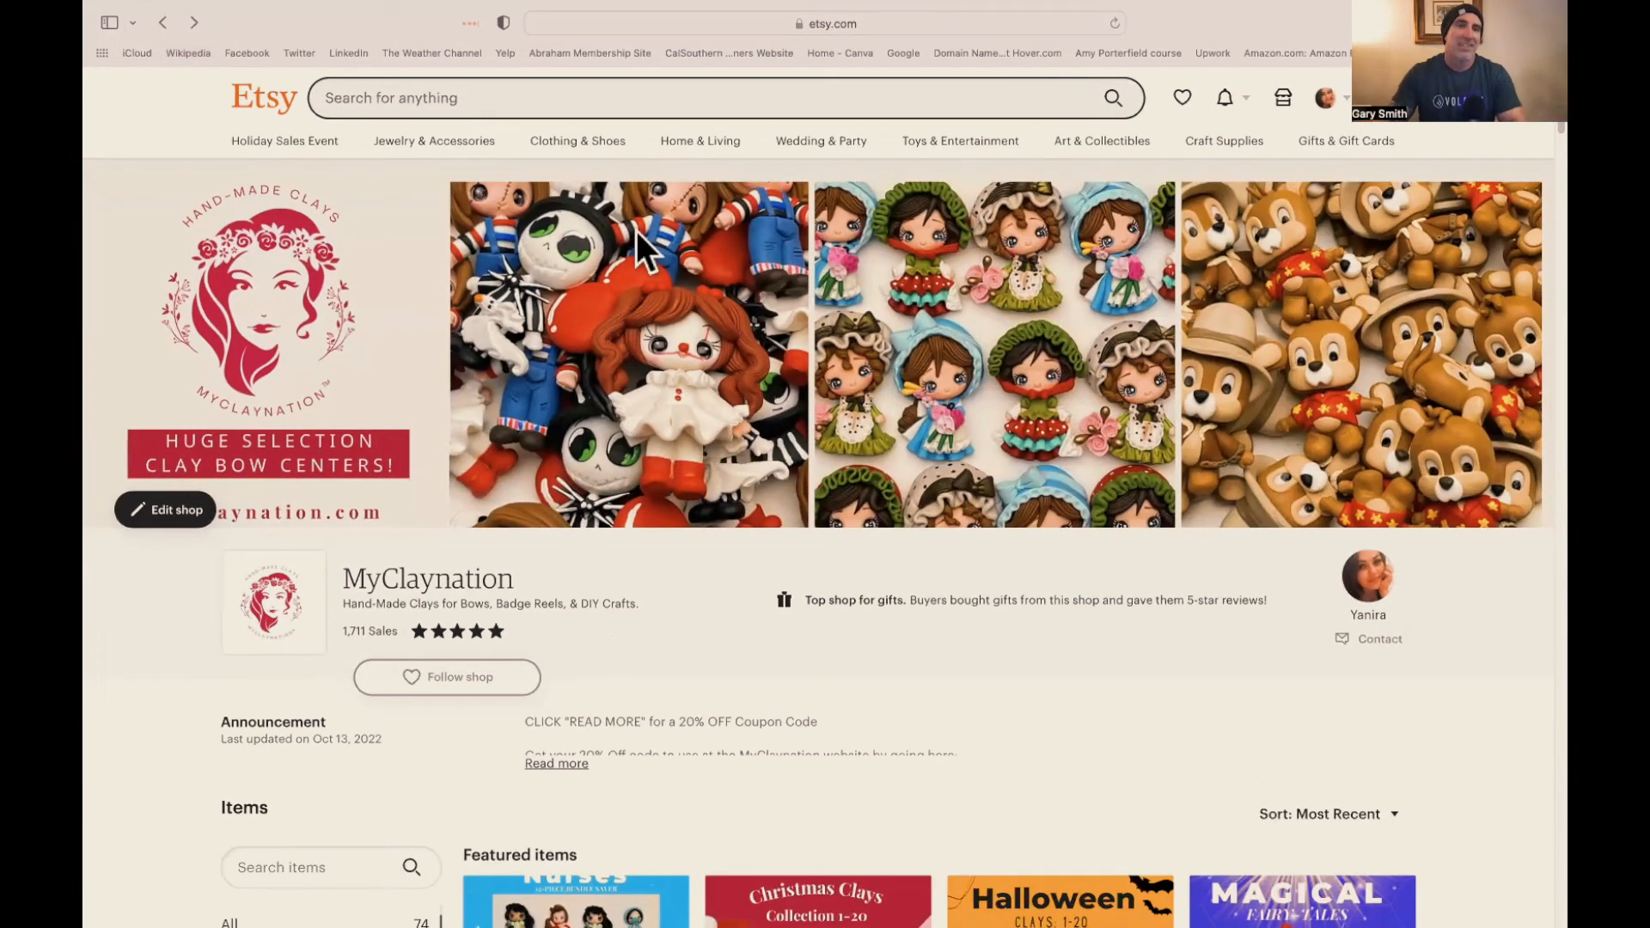
pyautogui.scroll(-2, 1161, 606)
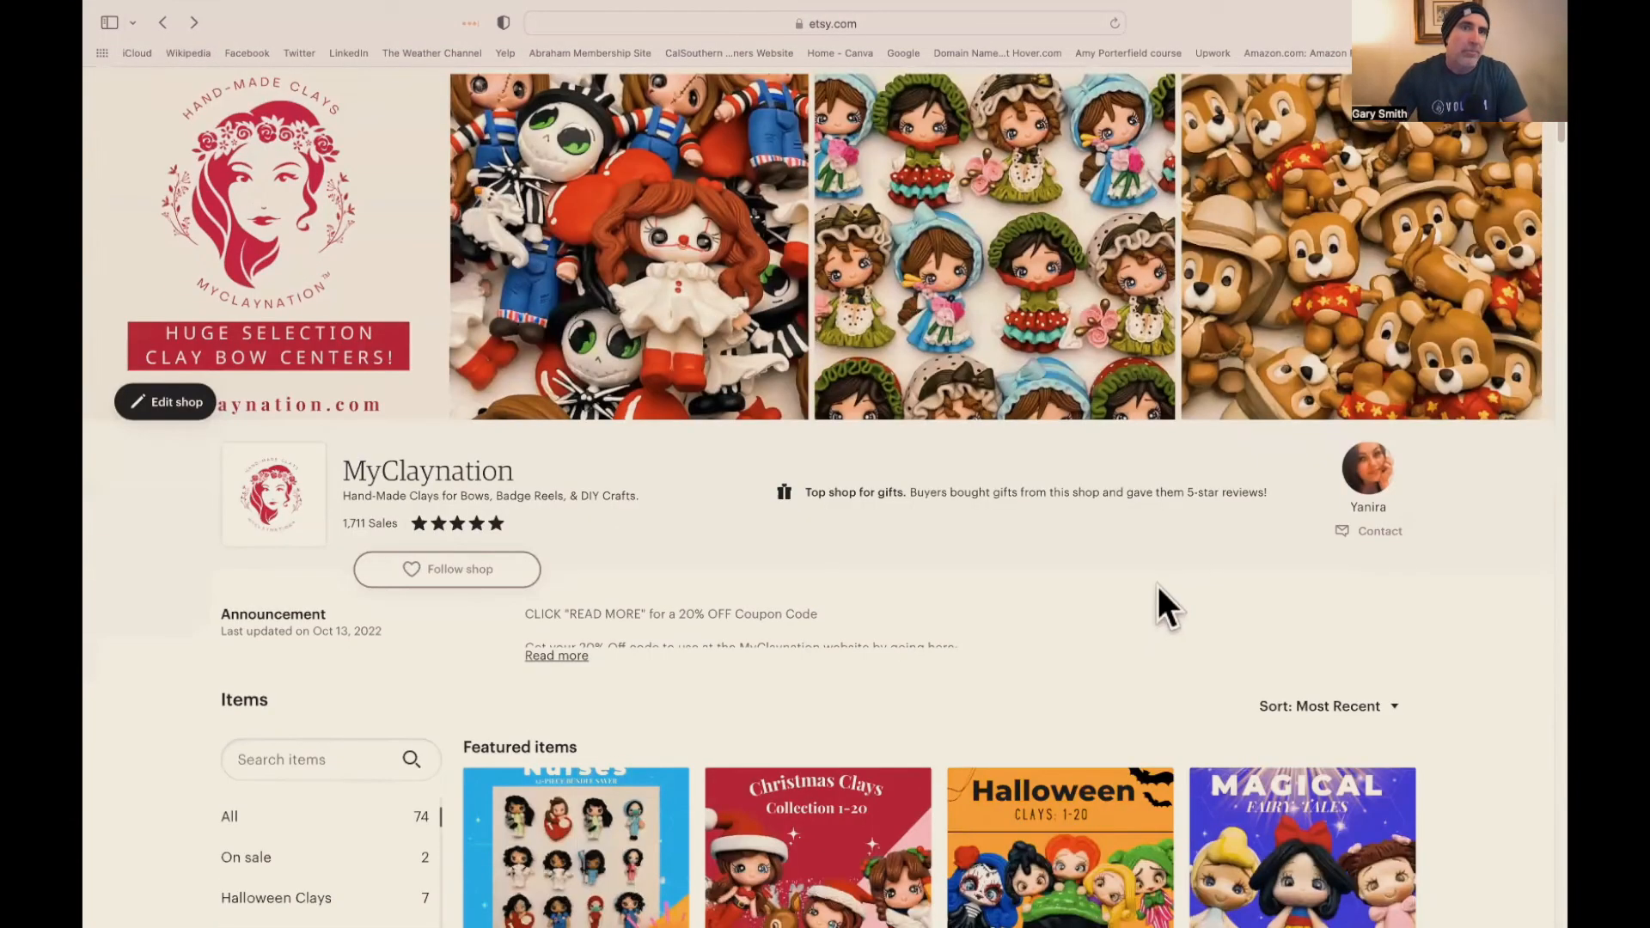
pyautogui.scroll(-4, 1165, 602)
pyautogui.scroll(-15, 1164, 602)
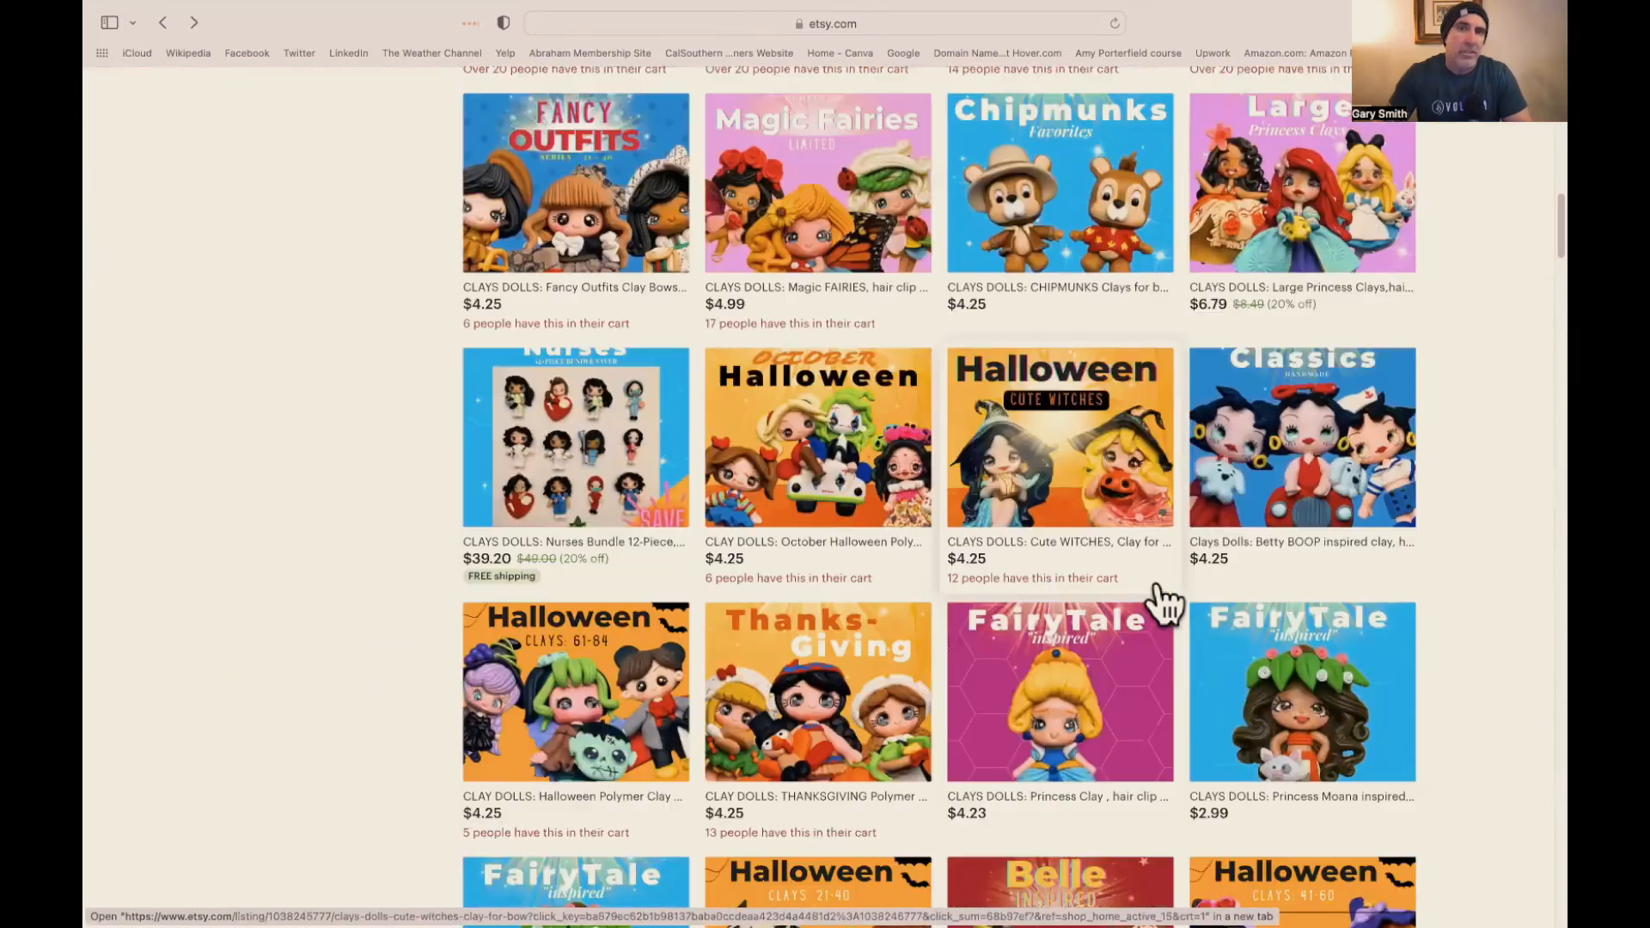
pyautogui.scroll(20, 1157, 579)
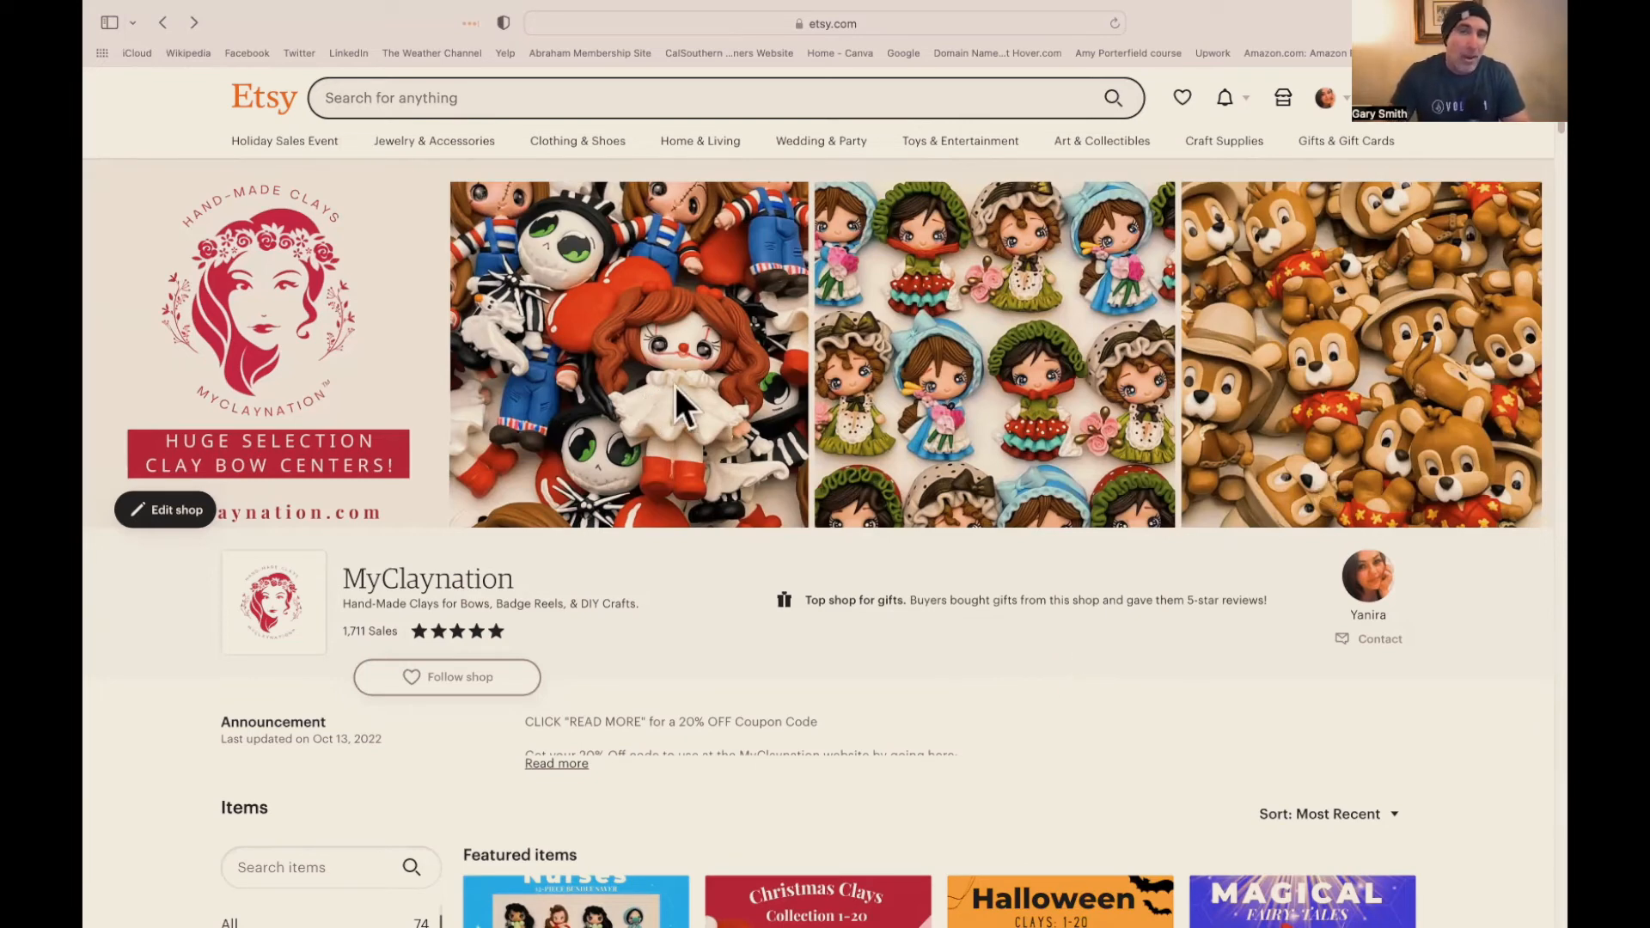
pyautogui.scroll(-2, 1215, 483)
pyautogui.scroll(2, 1215, 488)
pyautogui.scroll(-9, 1070, 392)
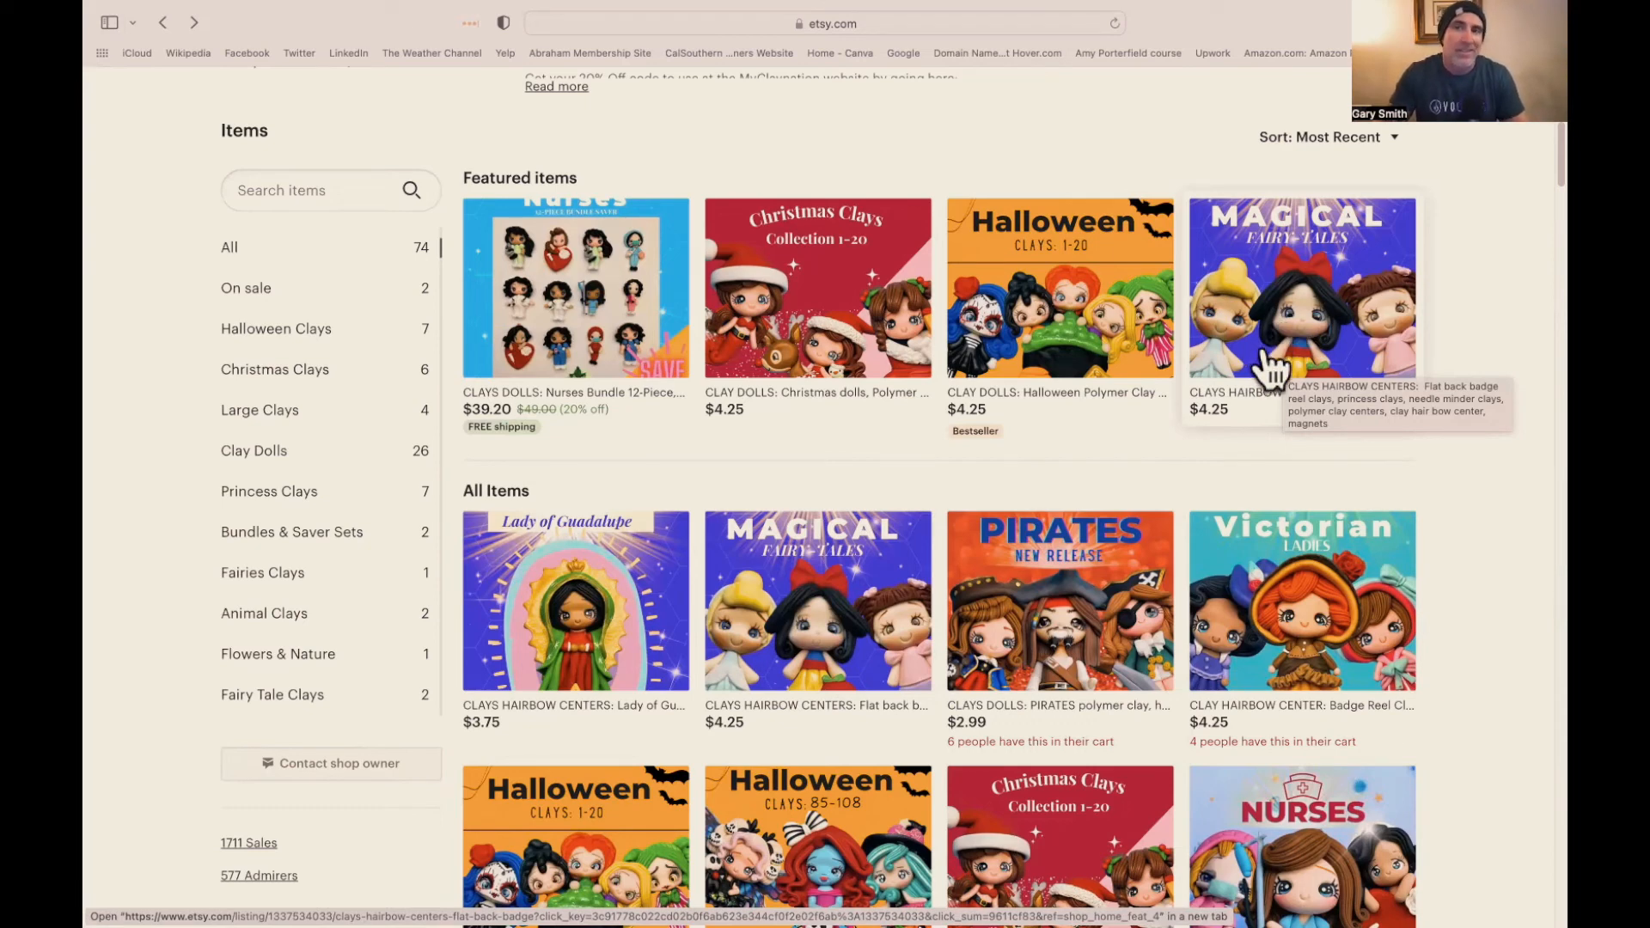
pyautogui.scroll(3, 1268, 370)
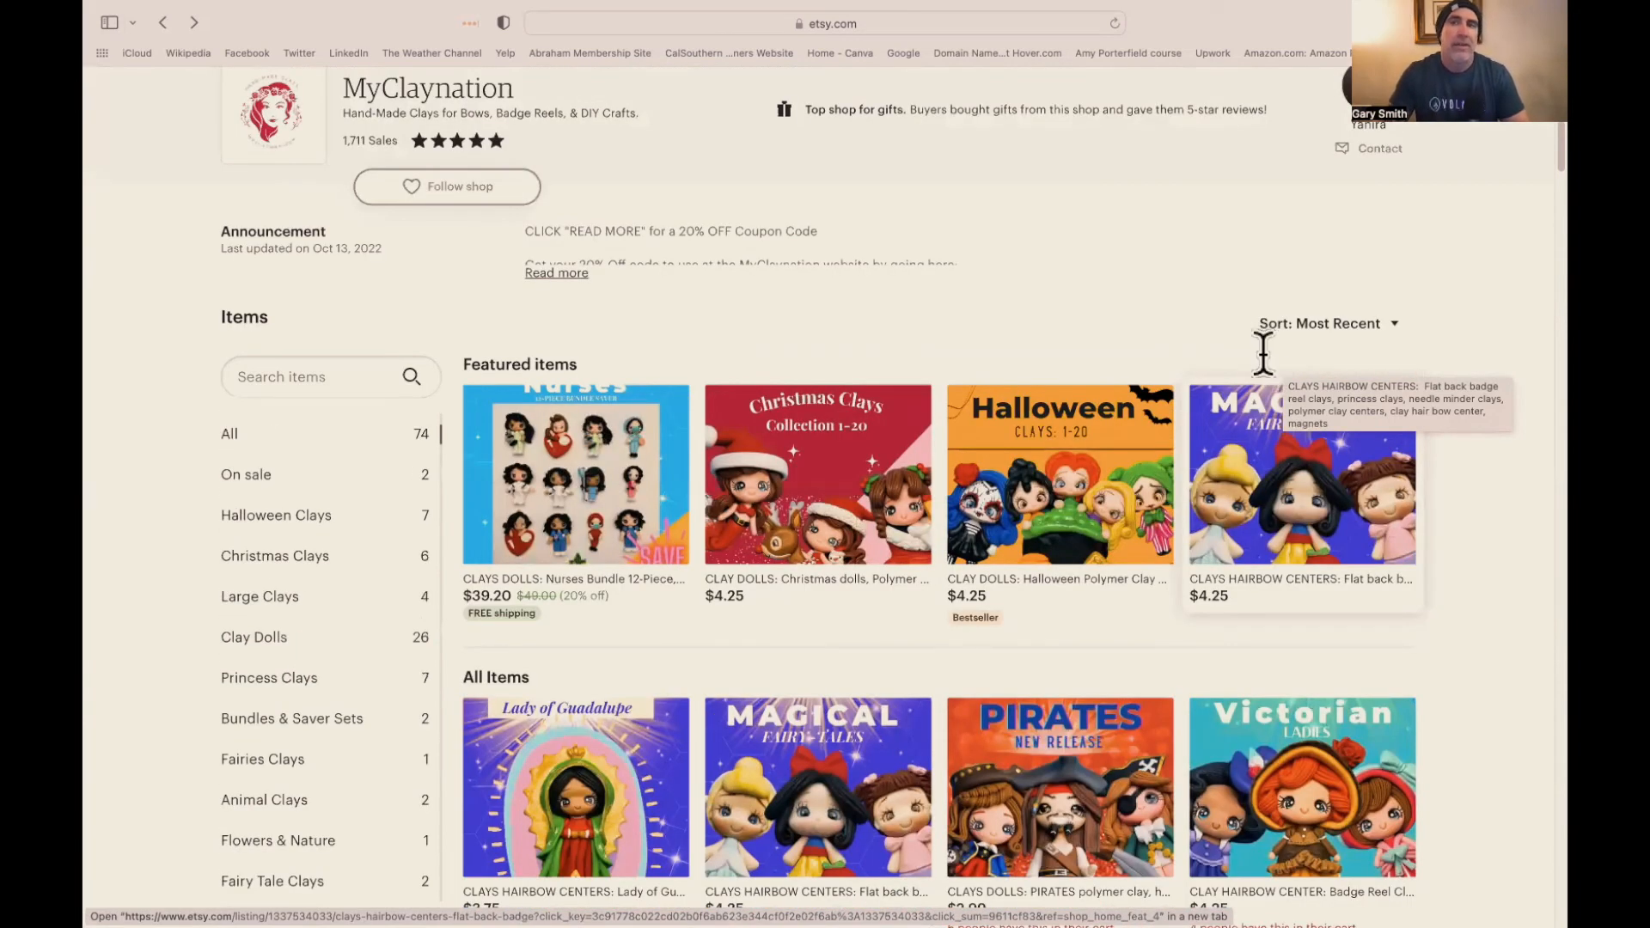
pyautogui.scroll(5, 1263, 353)
pyautogui.scroll(2, 1261, 355)
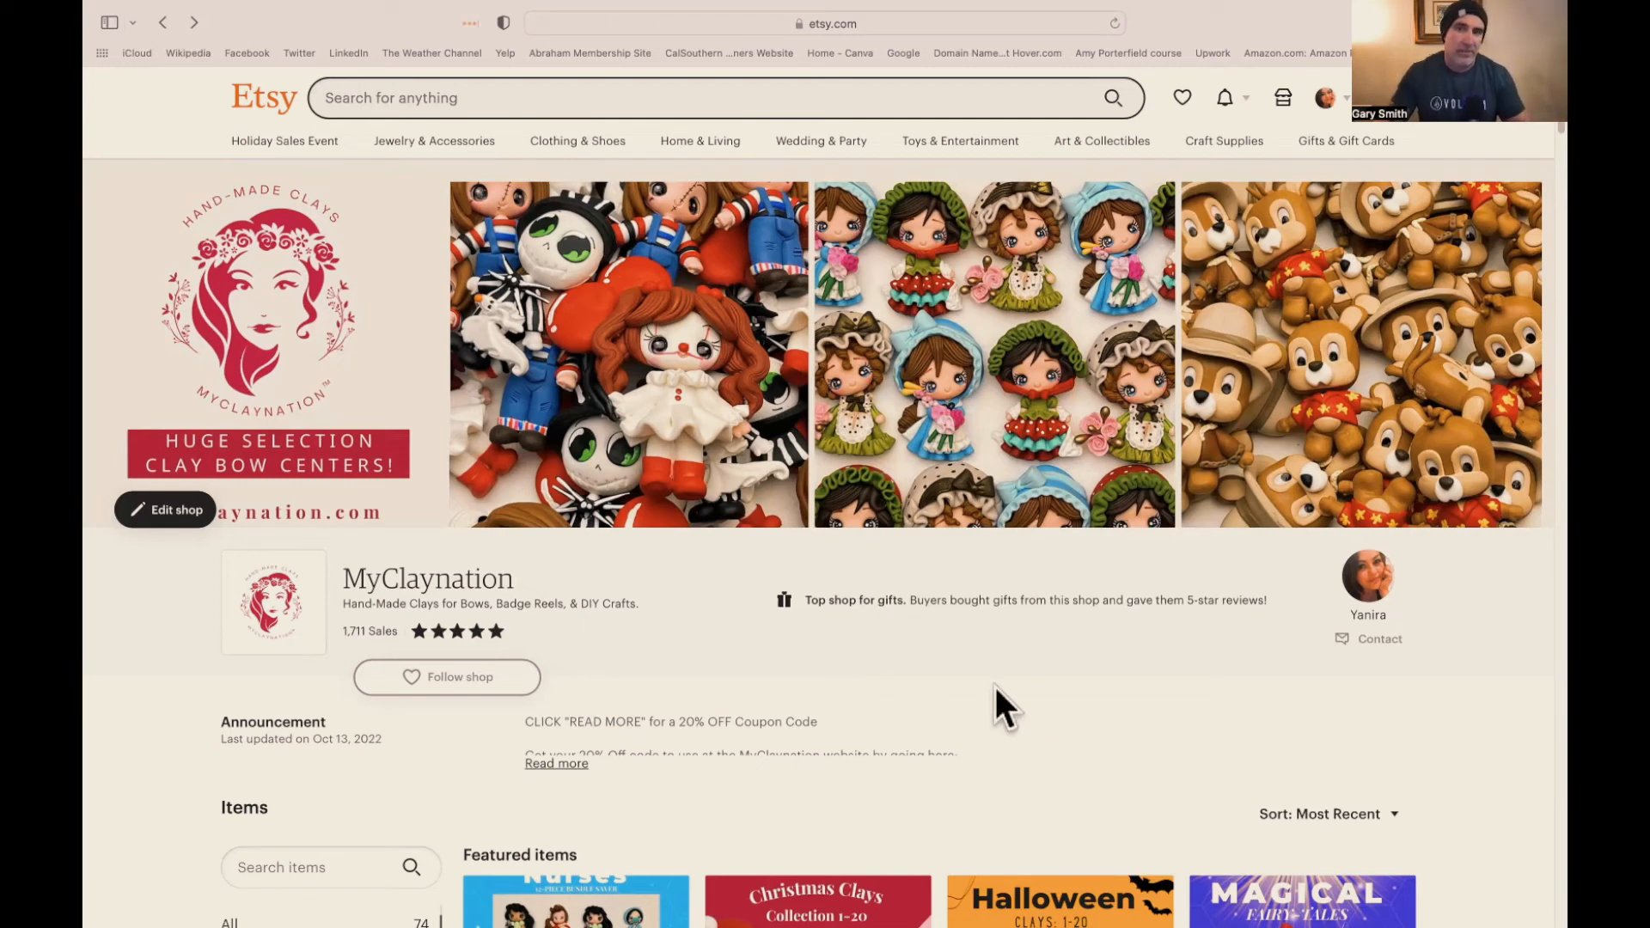
# - Look through MyClaynation's shop sections, item prices and cover images again as a model for a well-stocked shop
pyautogui.scroll(-5, 1092, 700)
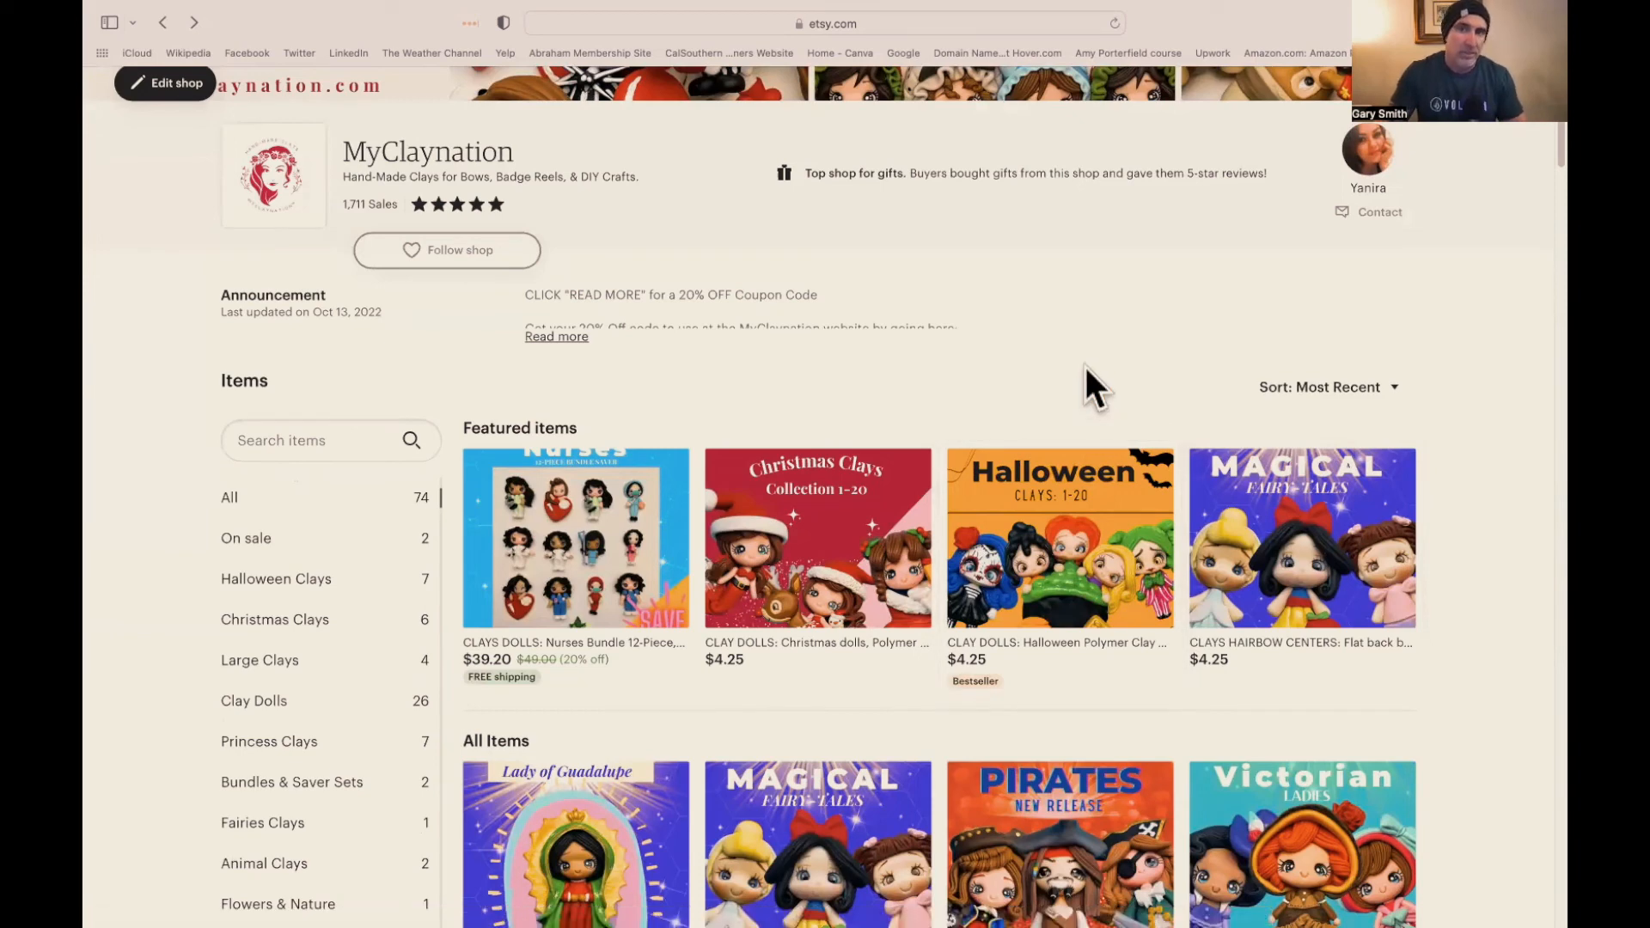
pyautogui.scroll(5, 1075, 322)
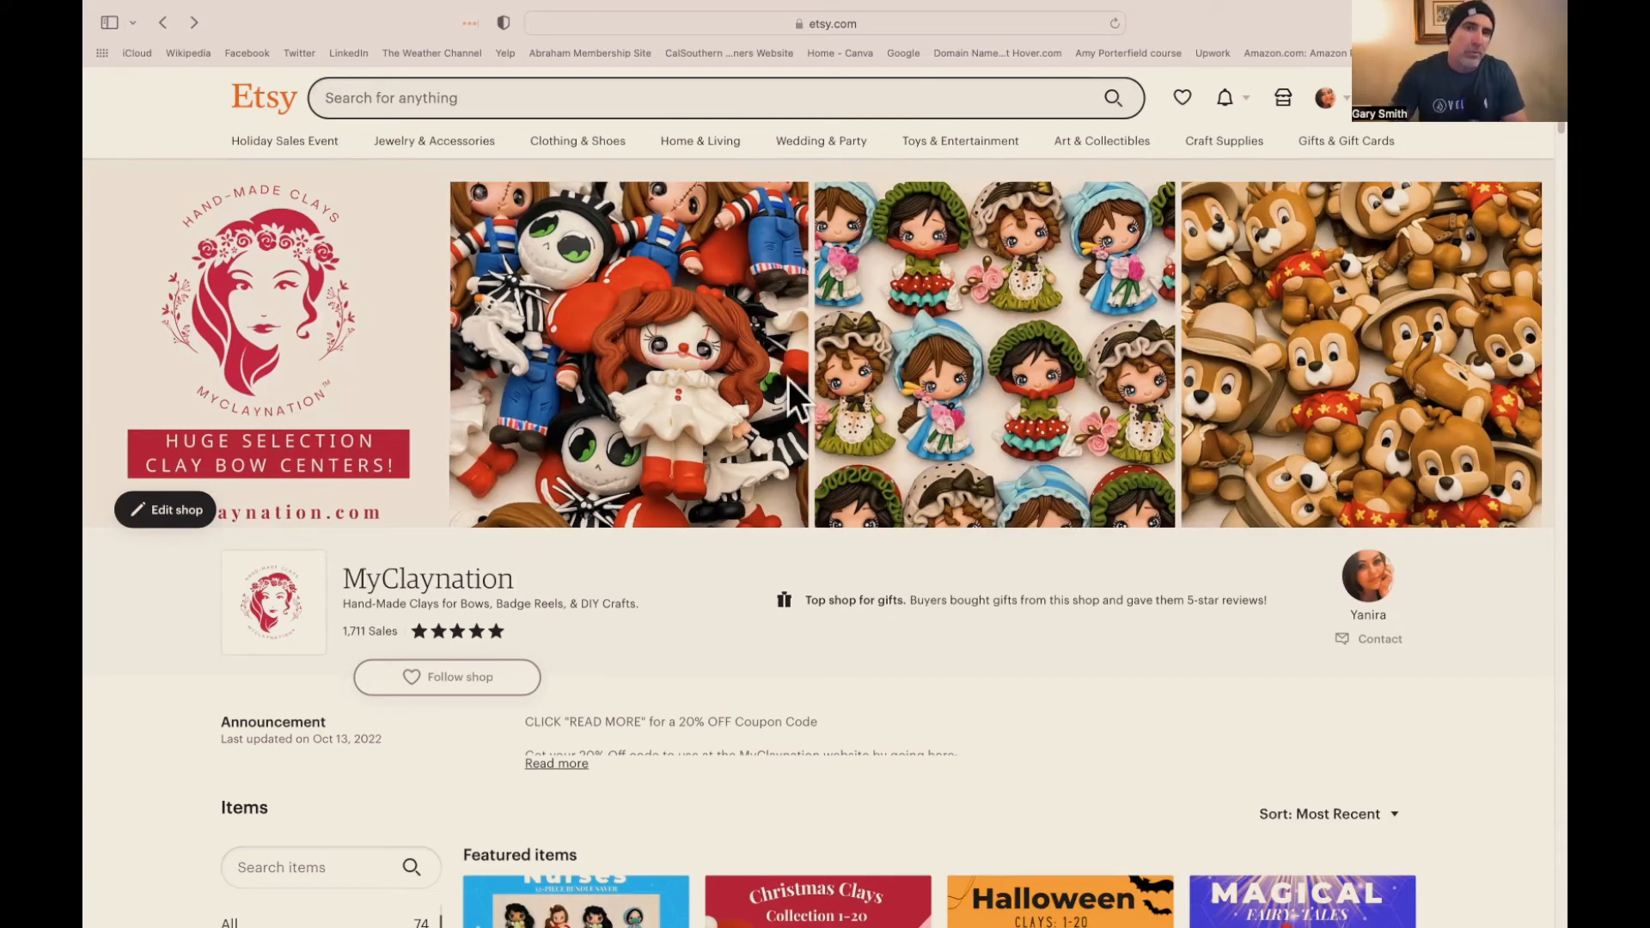
pyautogui.scroll(-4, 1148, 460)
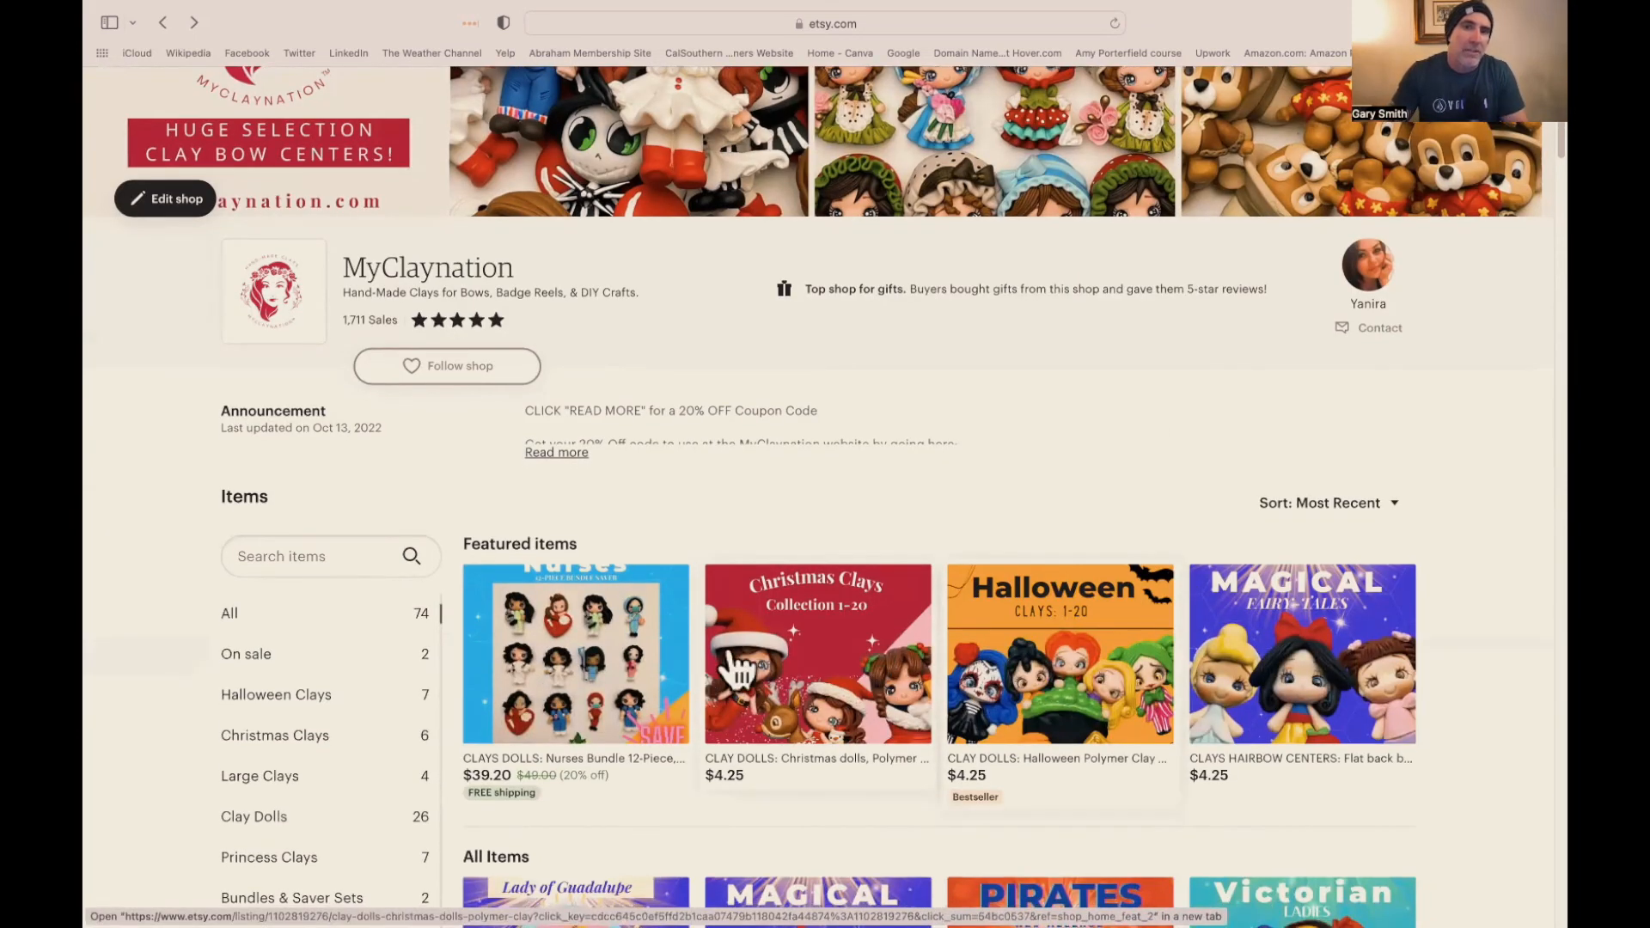
pyautogui.scroll(-6, 1071, 633)
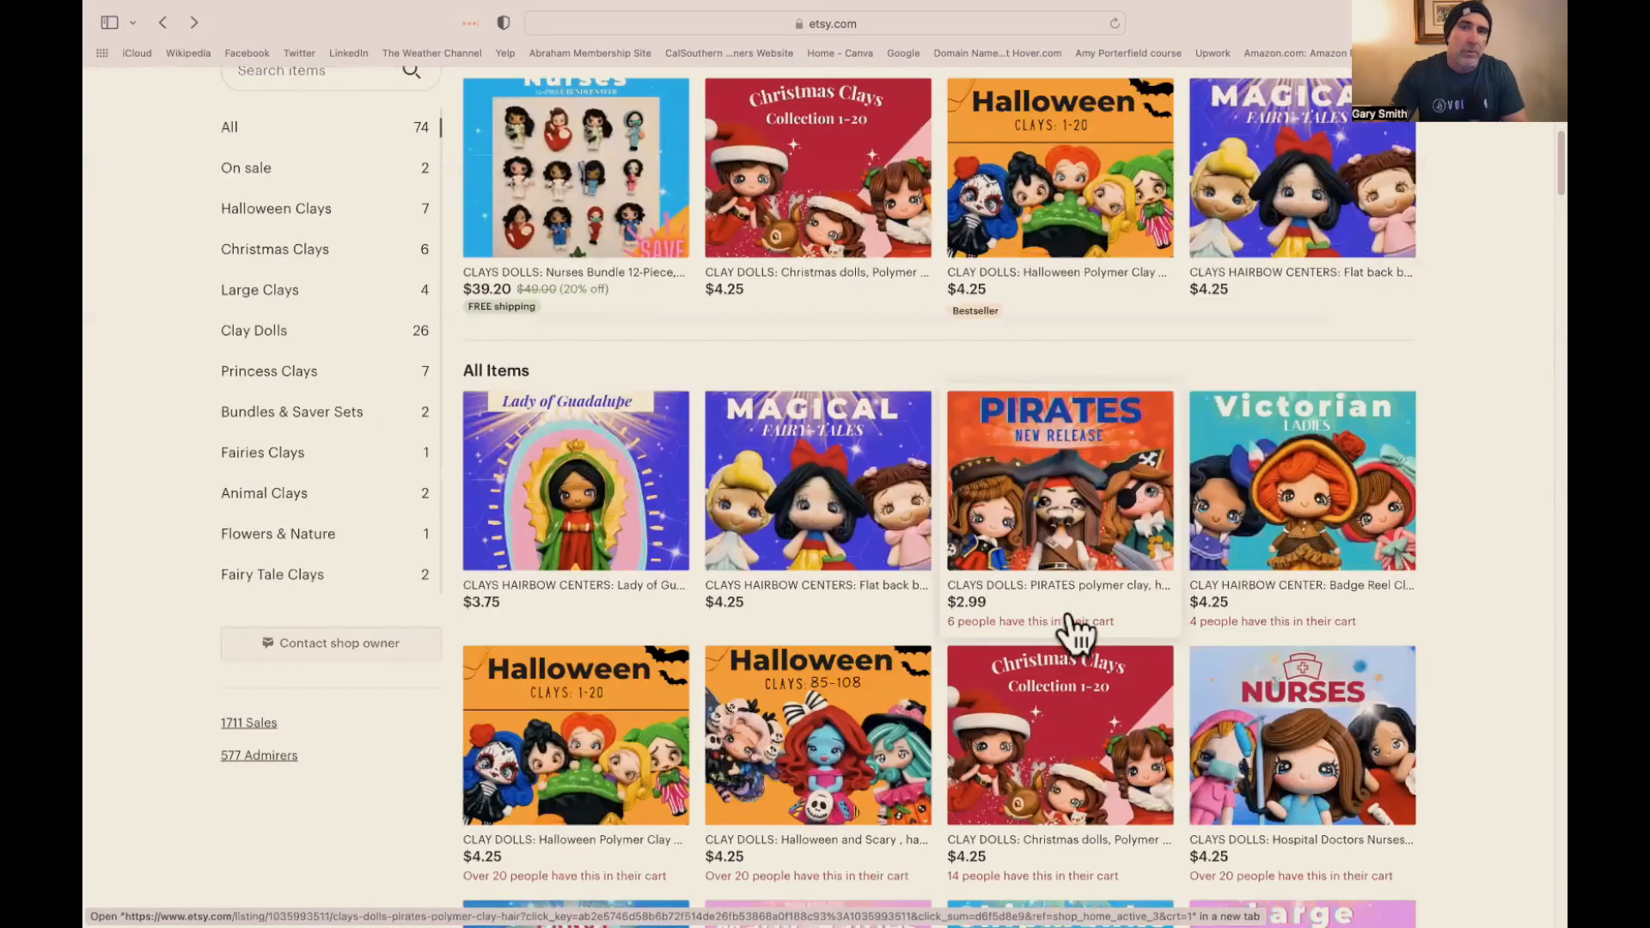
pyautogui.scroll(-5, 1077, 634)
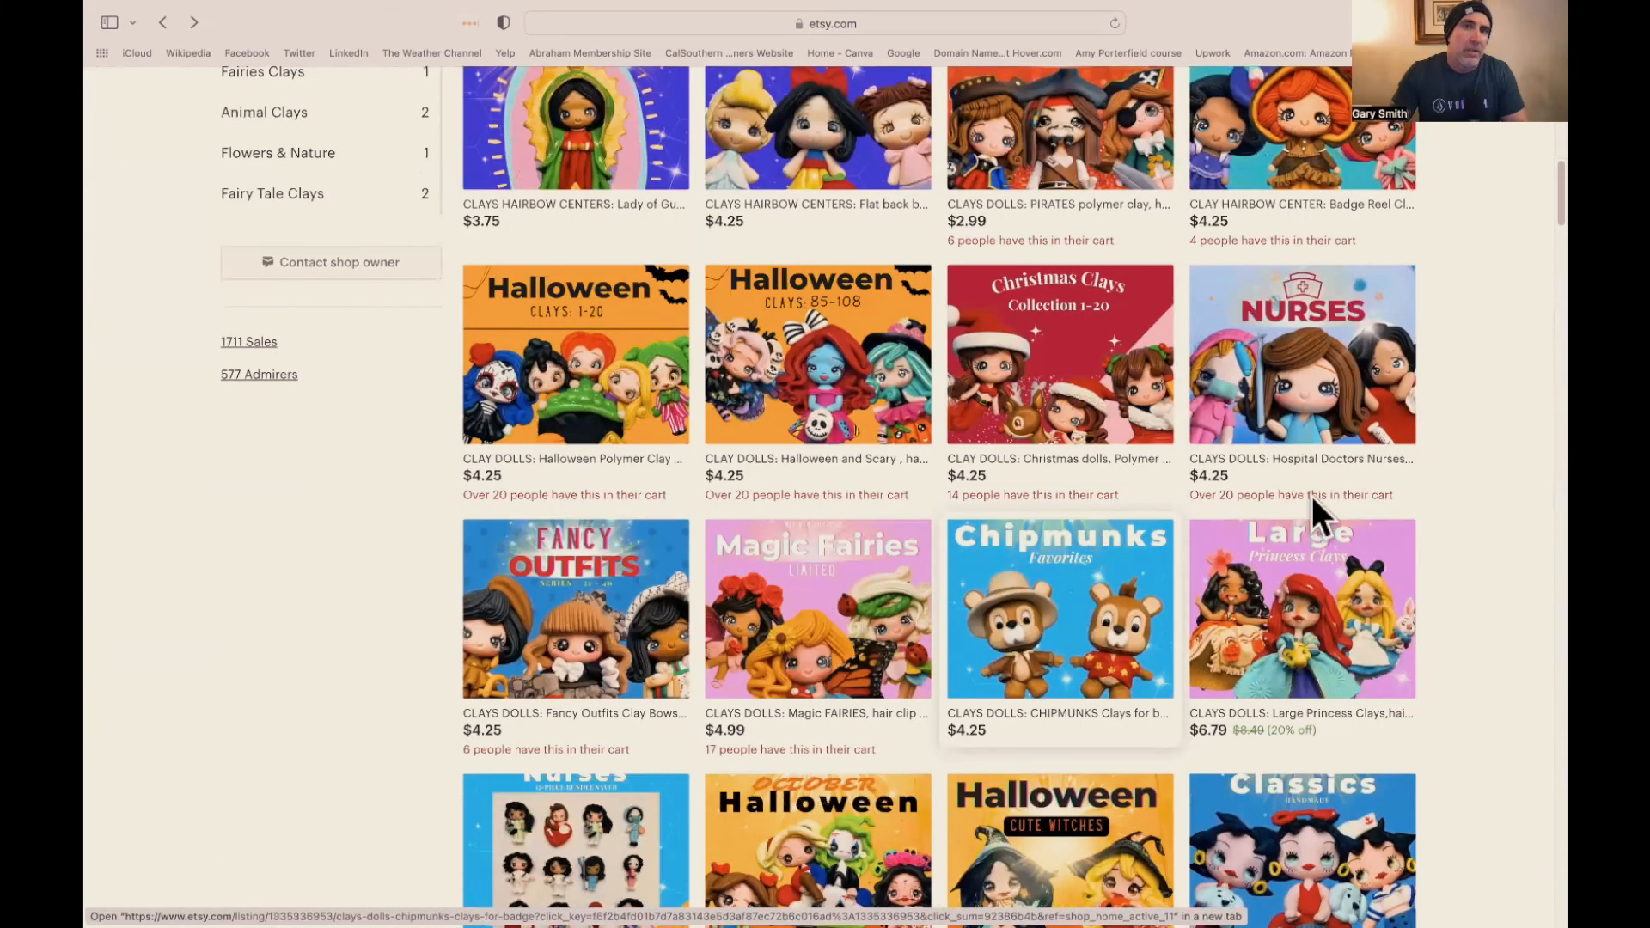
pyautogui.scroll(15, 926, 385)
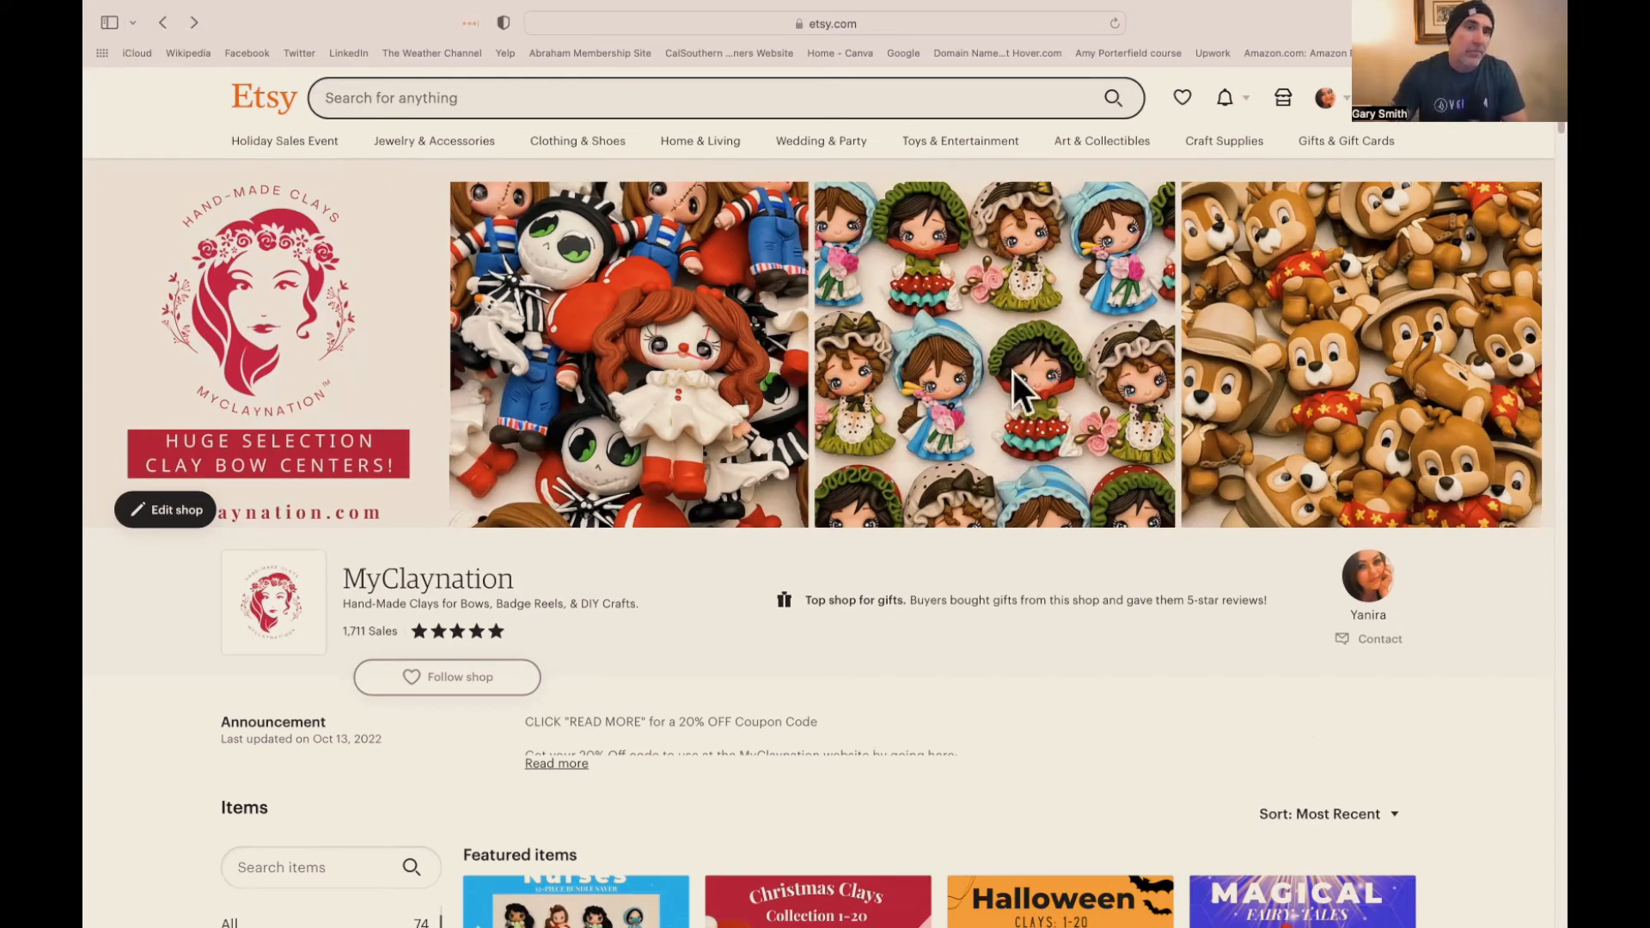
pyautogui.scroll(-2, 1014, 345)
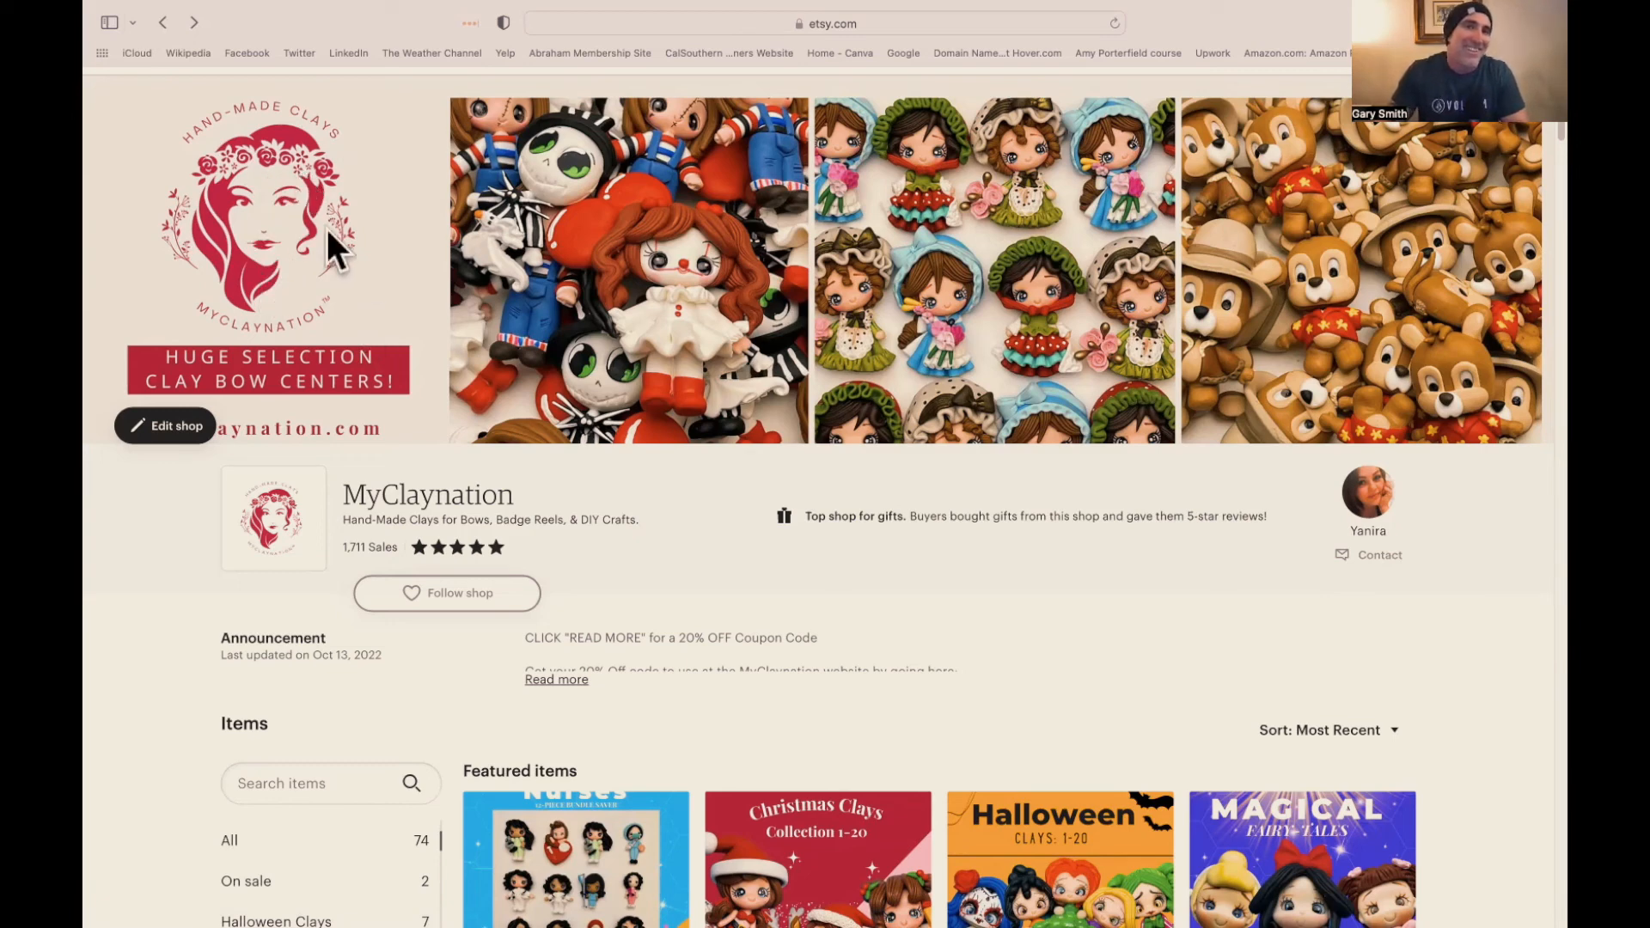
pyautogui.scroll(-1, 1101, 469)
pyautogui.scroll(-5, 1100, 470)
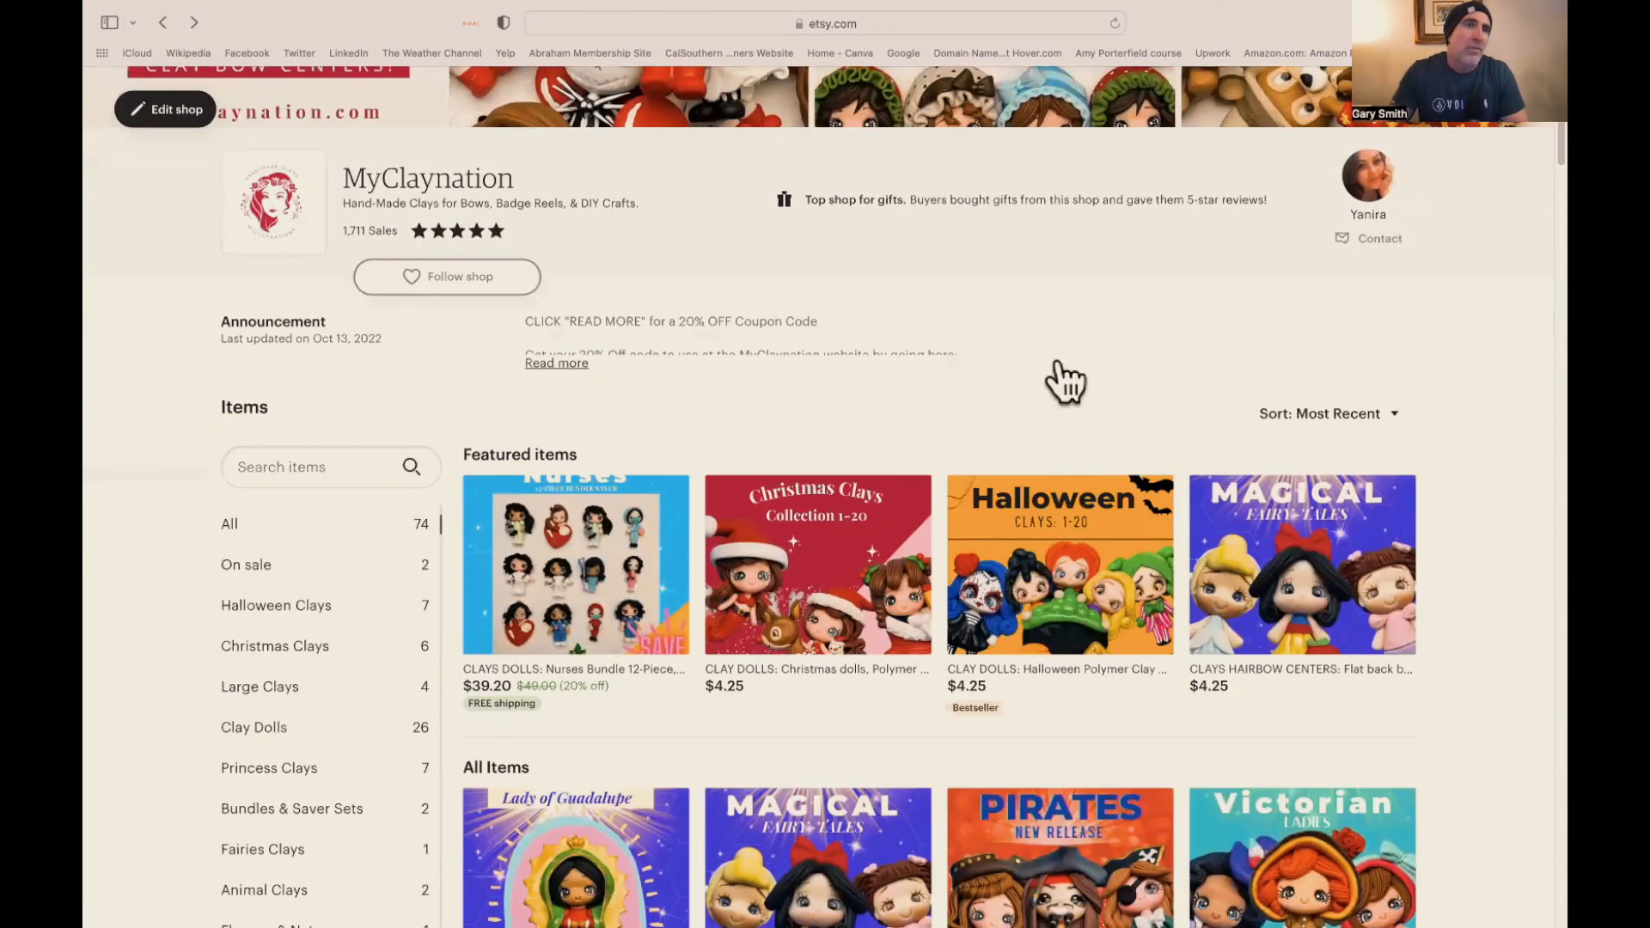
# - Browse MyClaynation's featured and all items, and open the Magical Fairy-Tales clay hairbow centers listing at $4.25
pyautogui.scroll(-4, 1059, 386)
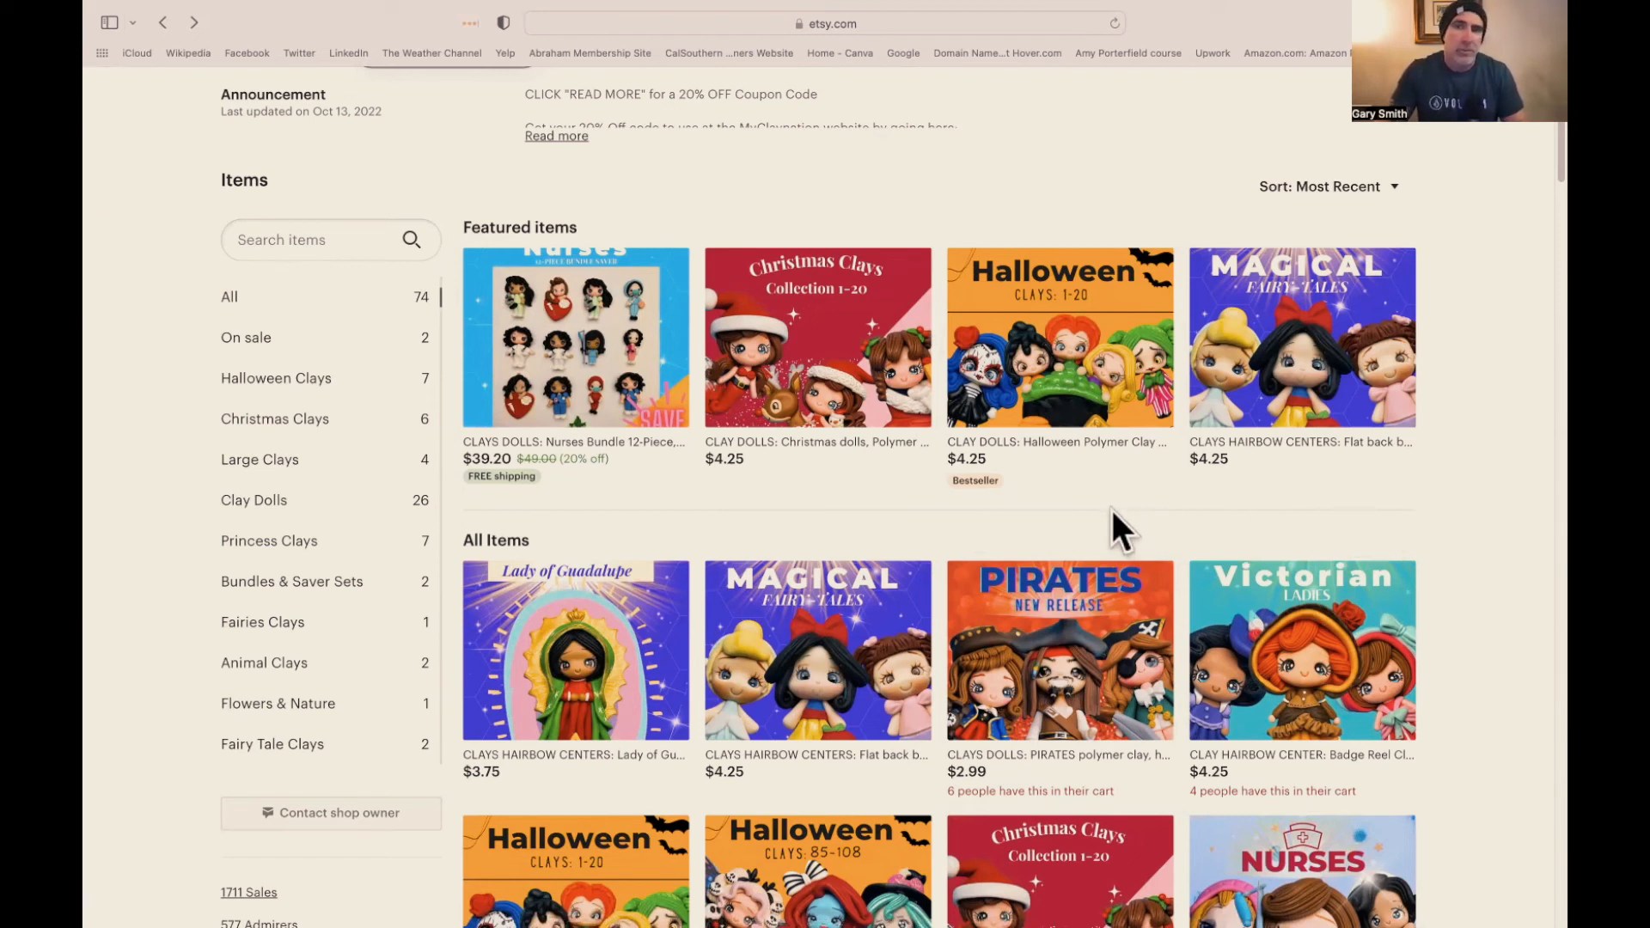
pyautogui.scroll(-2, 1110, 507)
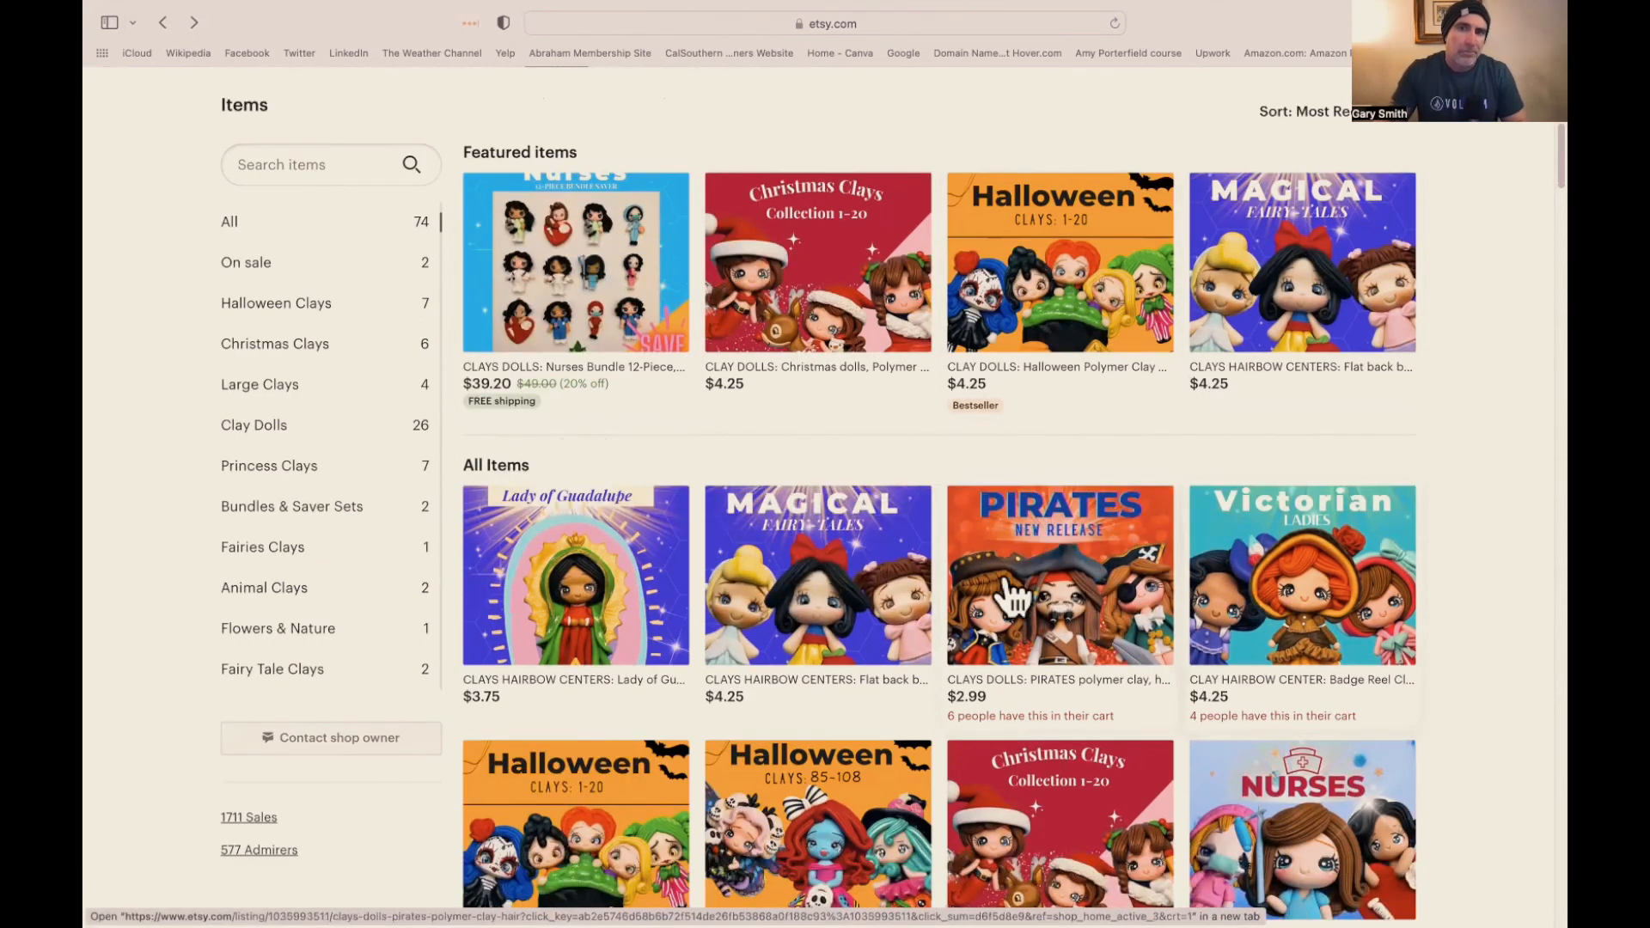
pyautogui.scroll(-5, 1023, 593)
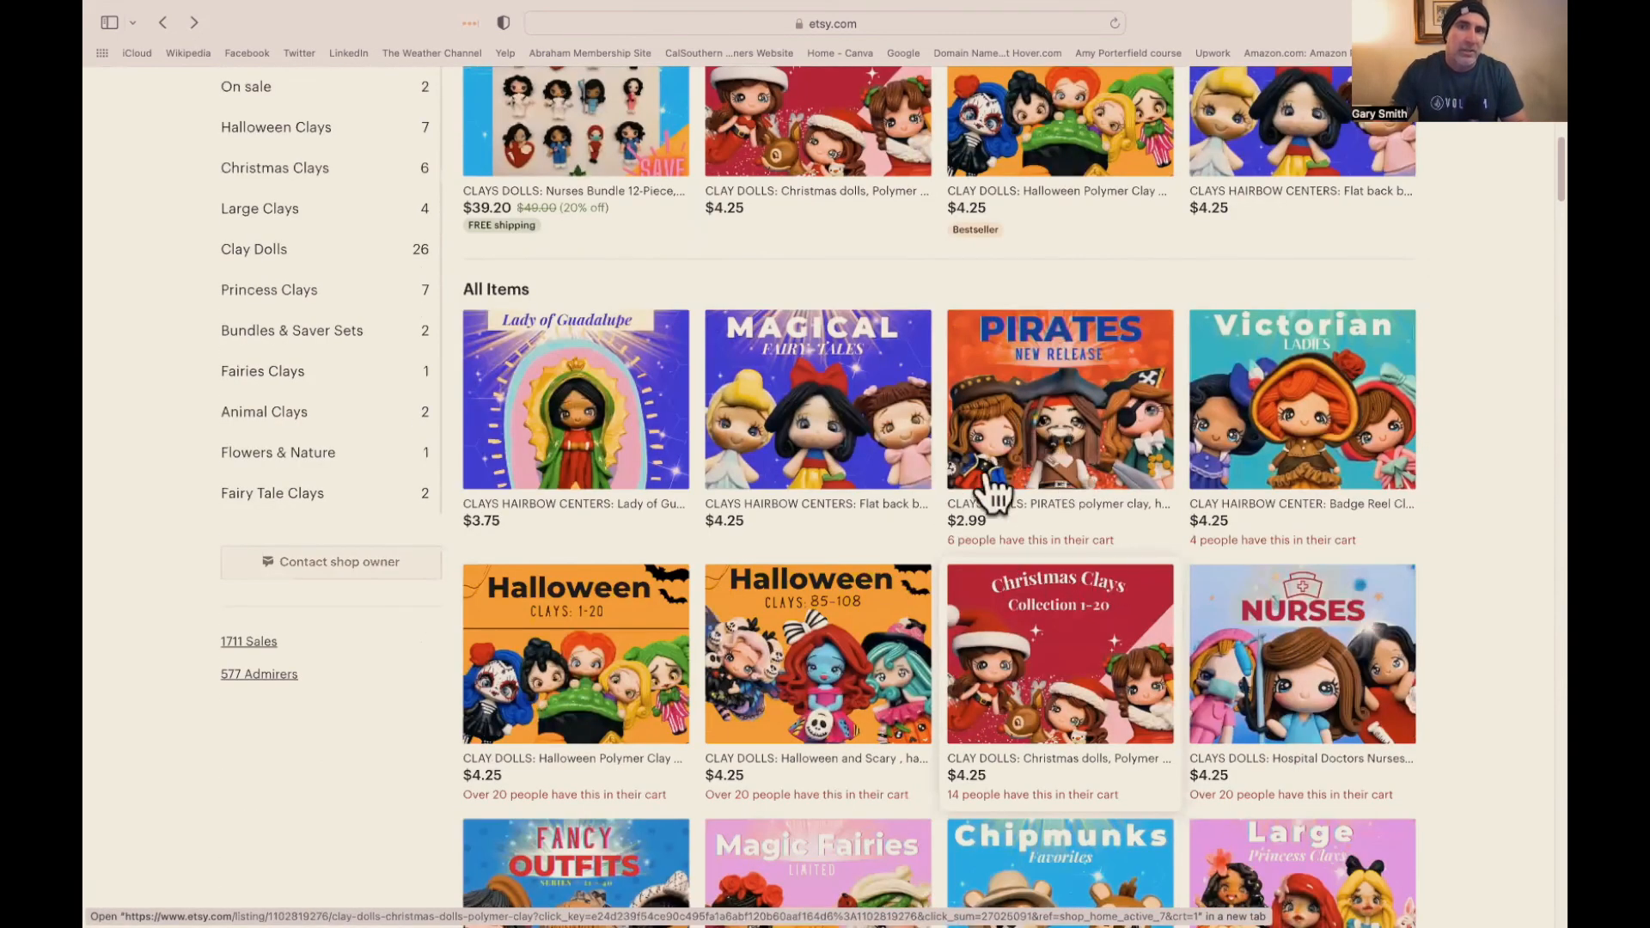
pyautogui.scroll(-4, 743, 485)
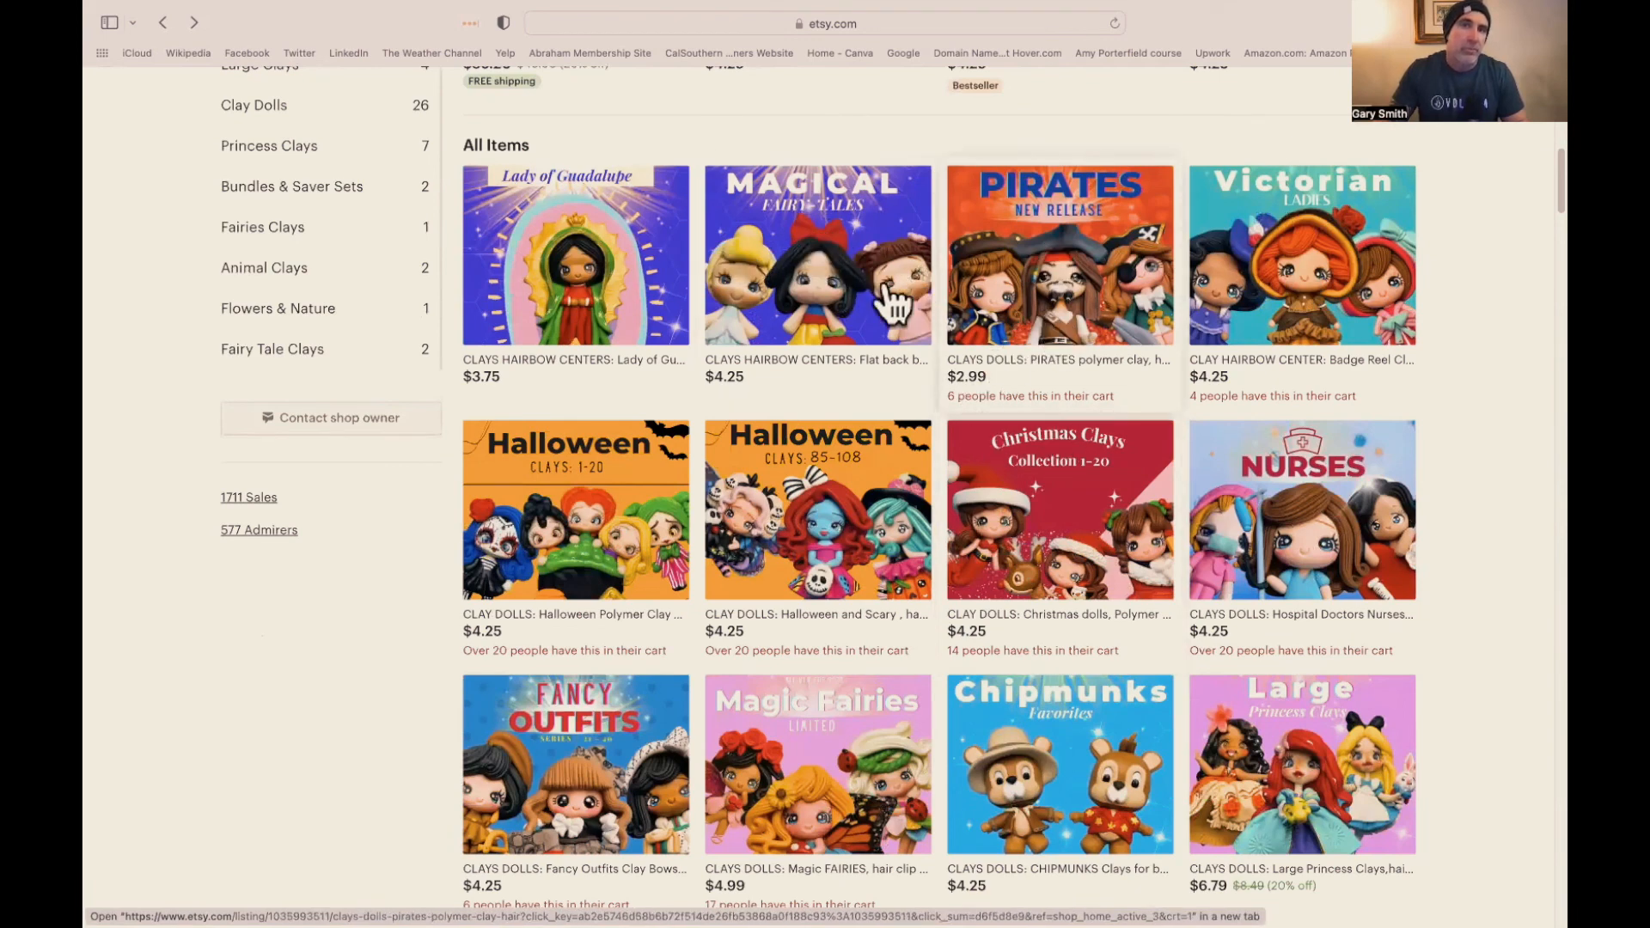
pyautogui.click(859, 257)
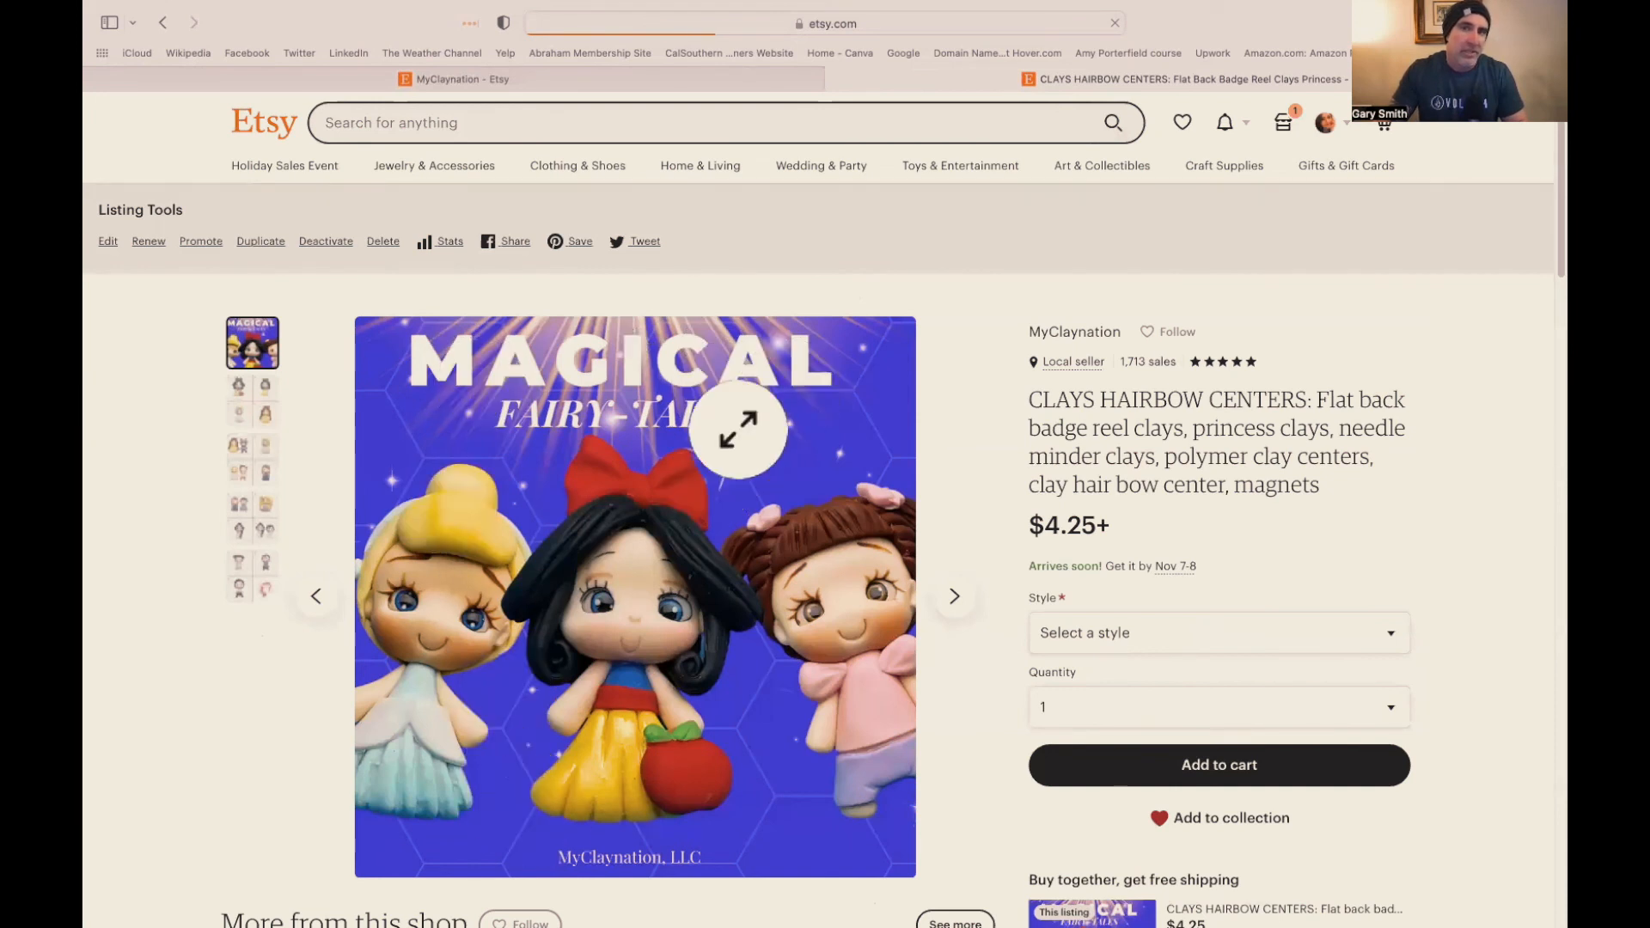
# - View the listing's DIS-01 to DIS-08 photos and choose style DIS-07 to check its individual price
pyautogui.click(252, 409)
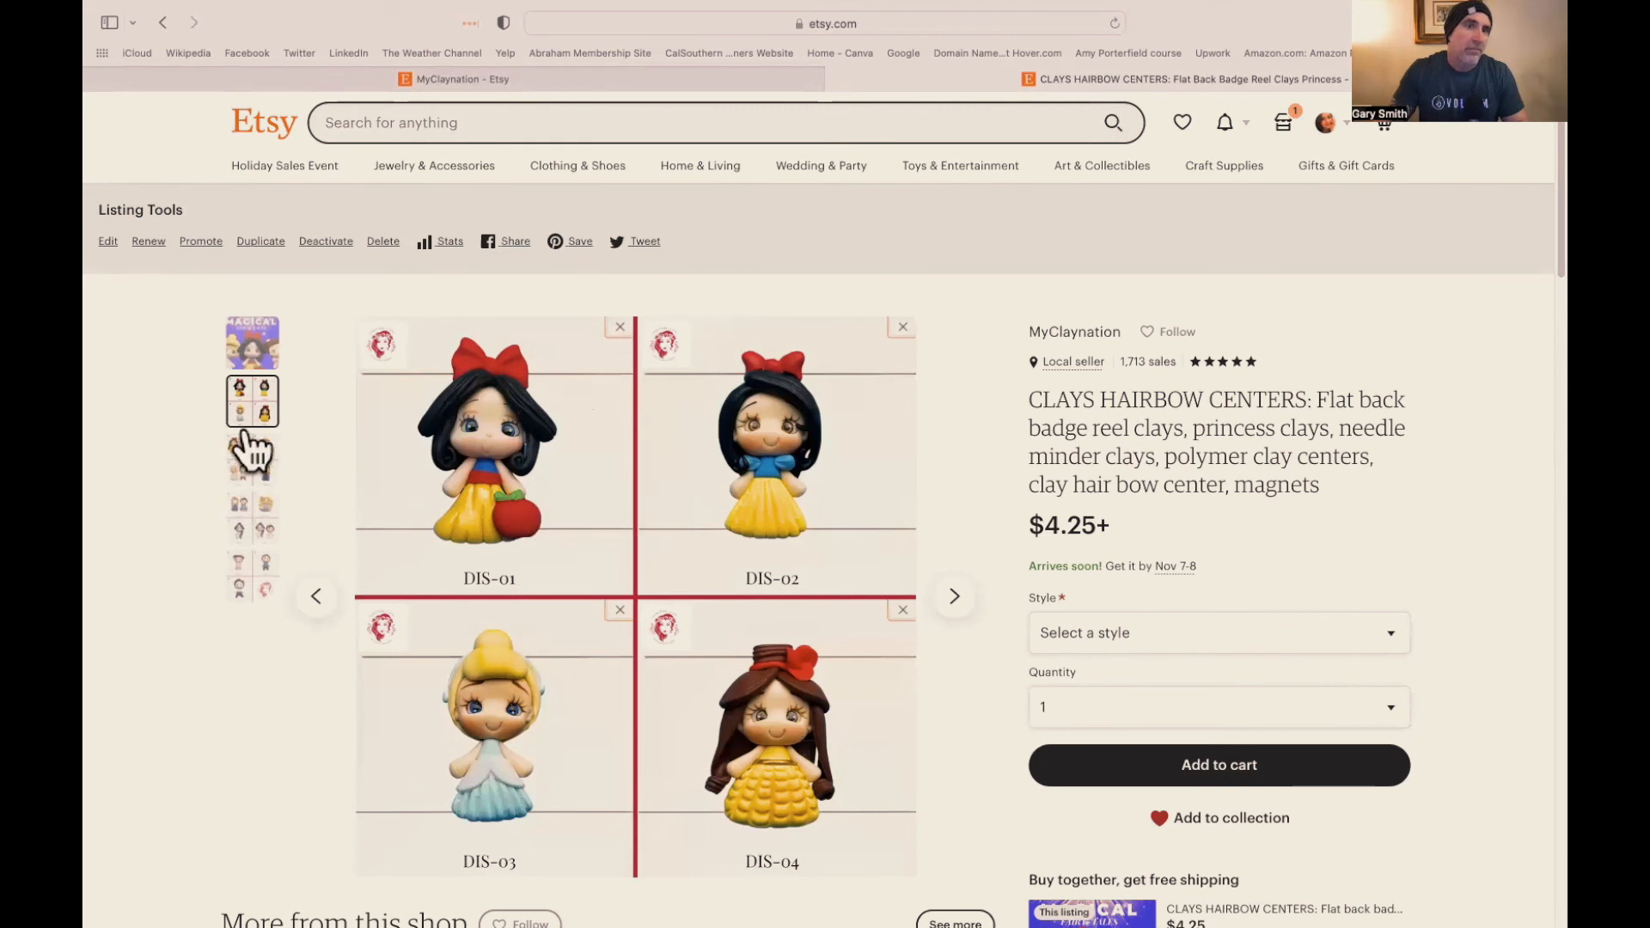
pyautogui.click(253, 460)
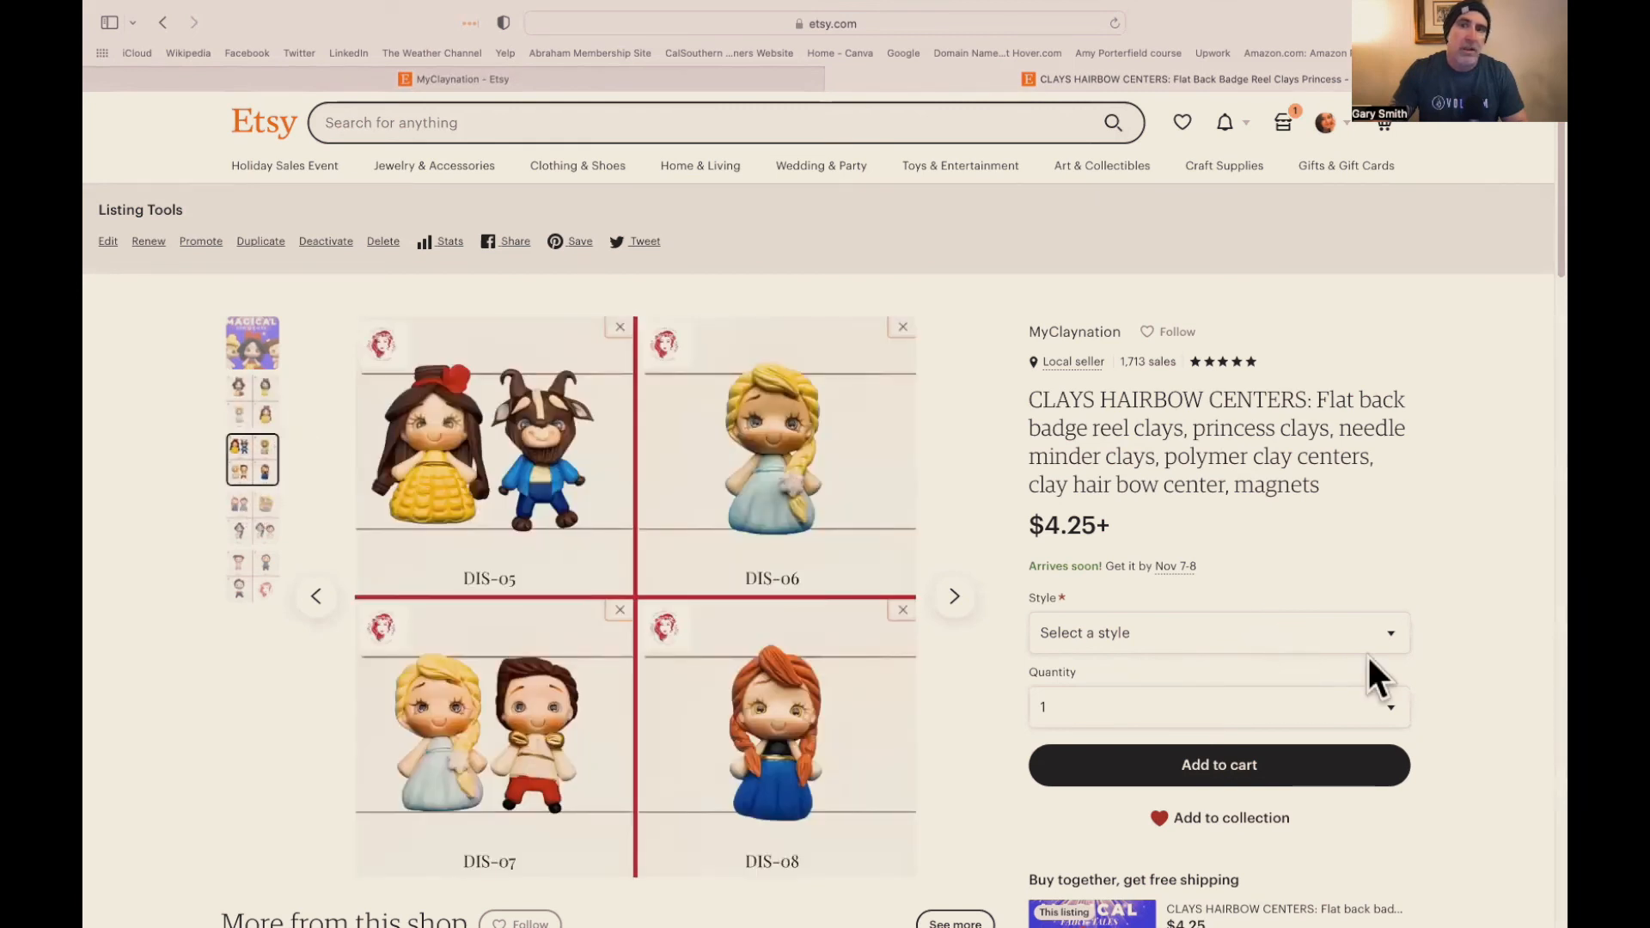
pyautogui.click(1394, 636)
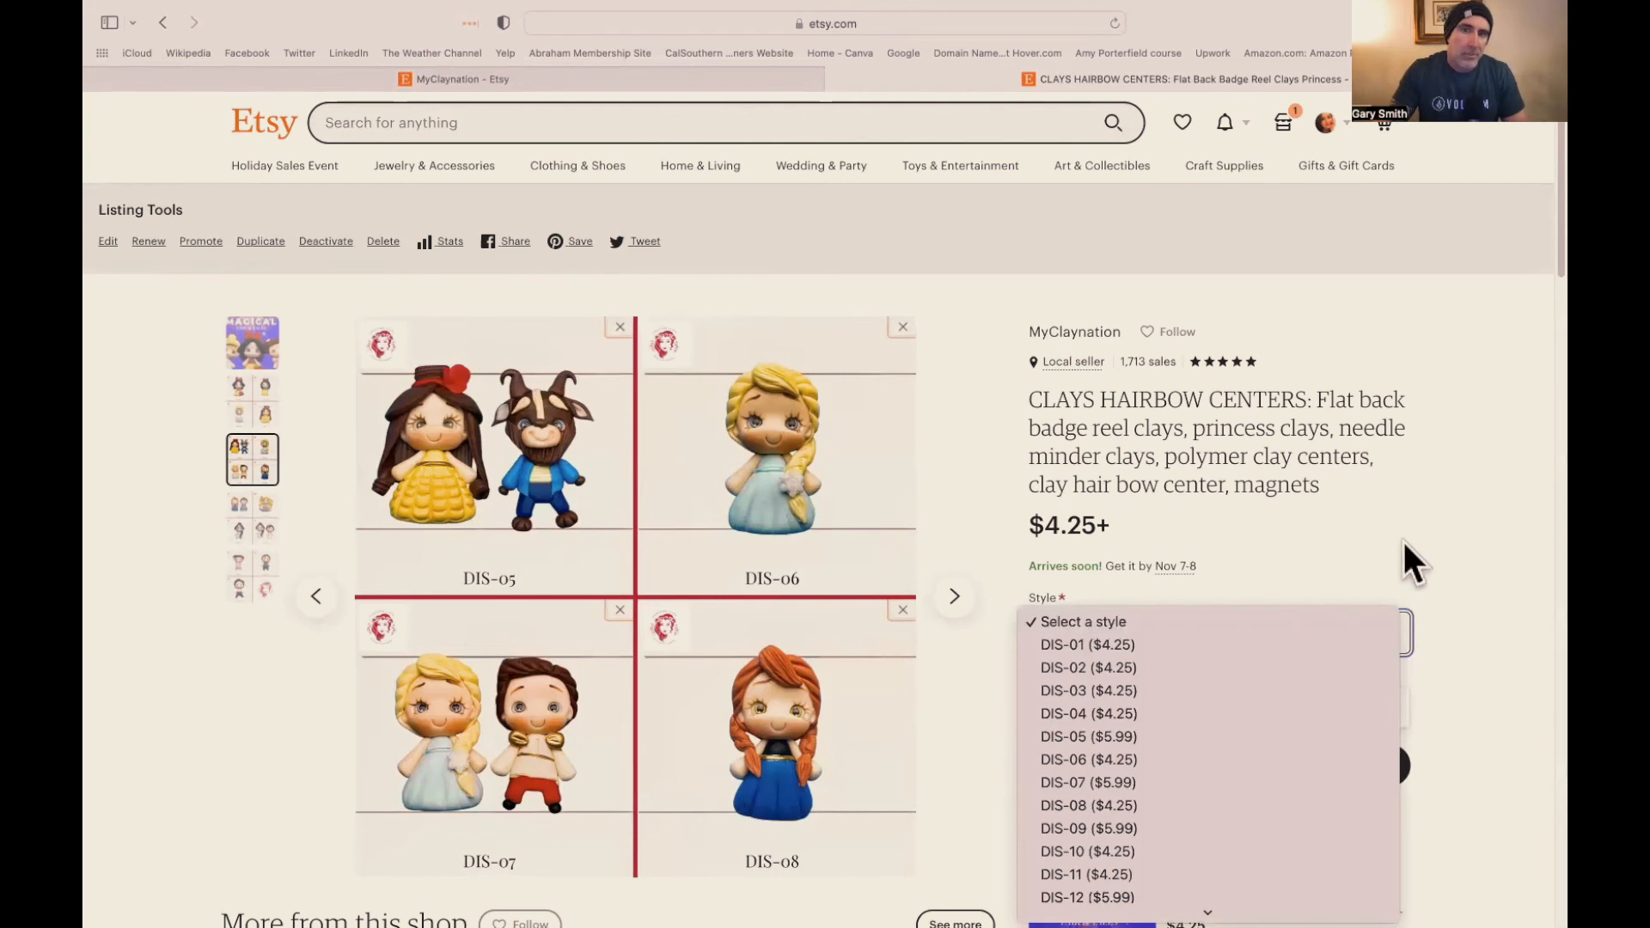
pyautogui.click(1132, 784)
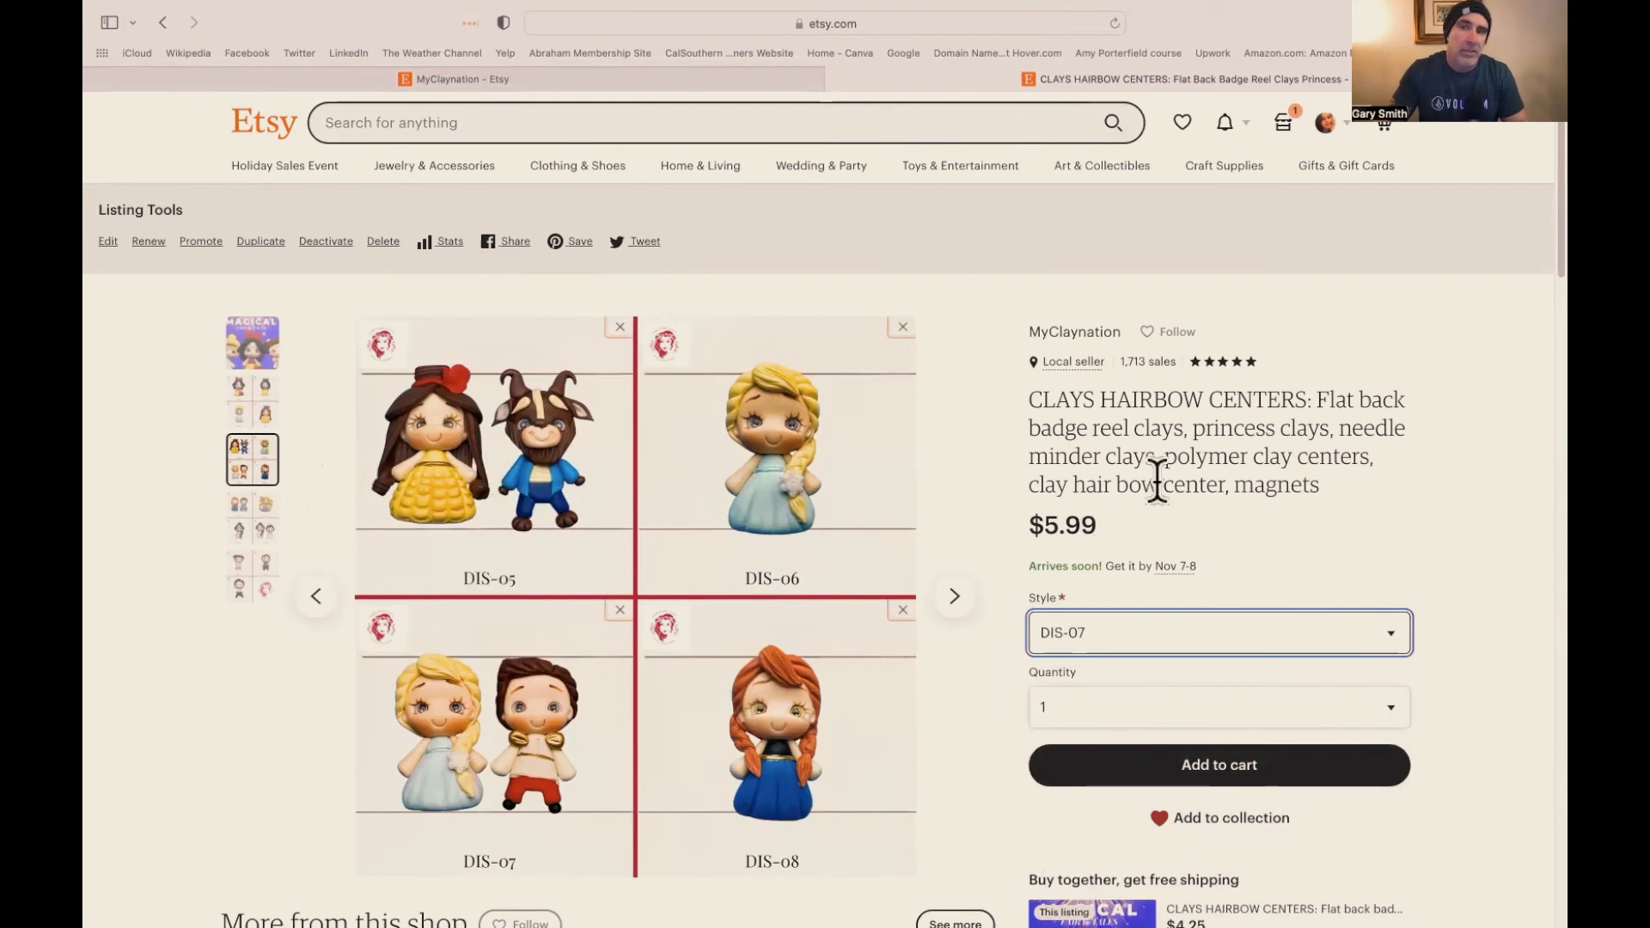
# - Read the listing's shop reviews, highlights and full expanded description, and return to the MyClaynation shop's banner
pyautogui.scroll(-3, 1390, 679)
pyautogui.scroll(-5, 1410, 685)
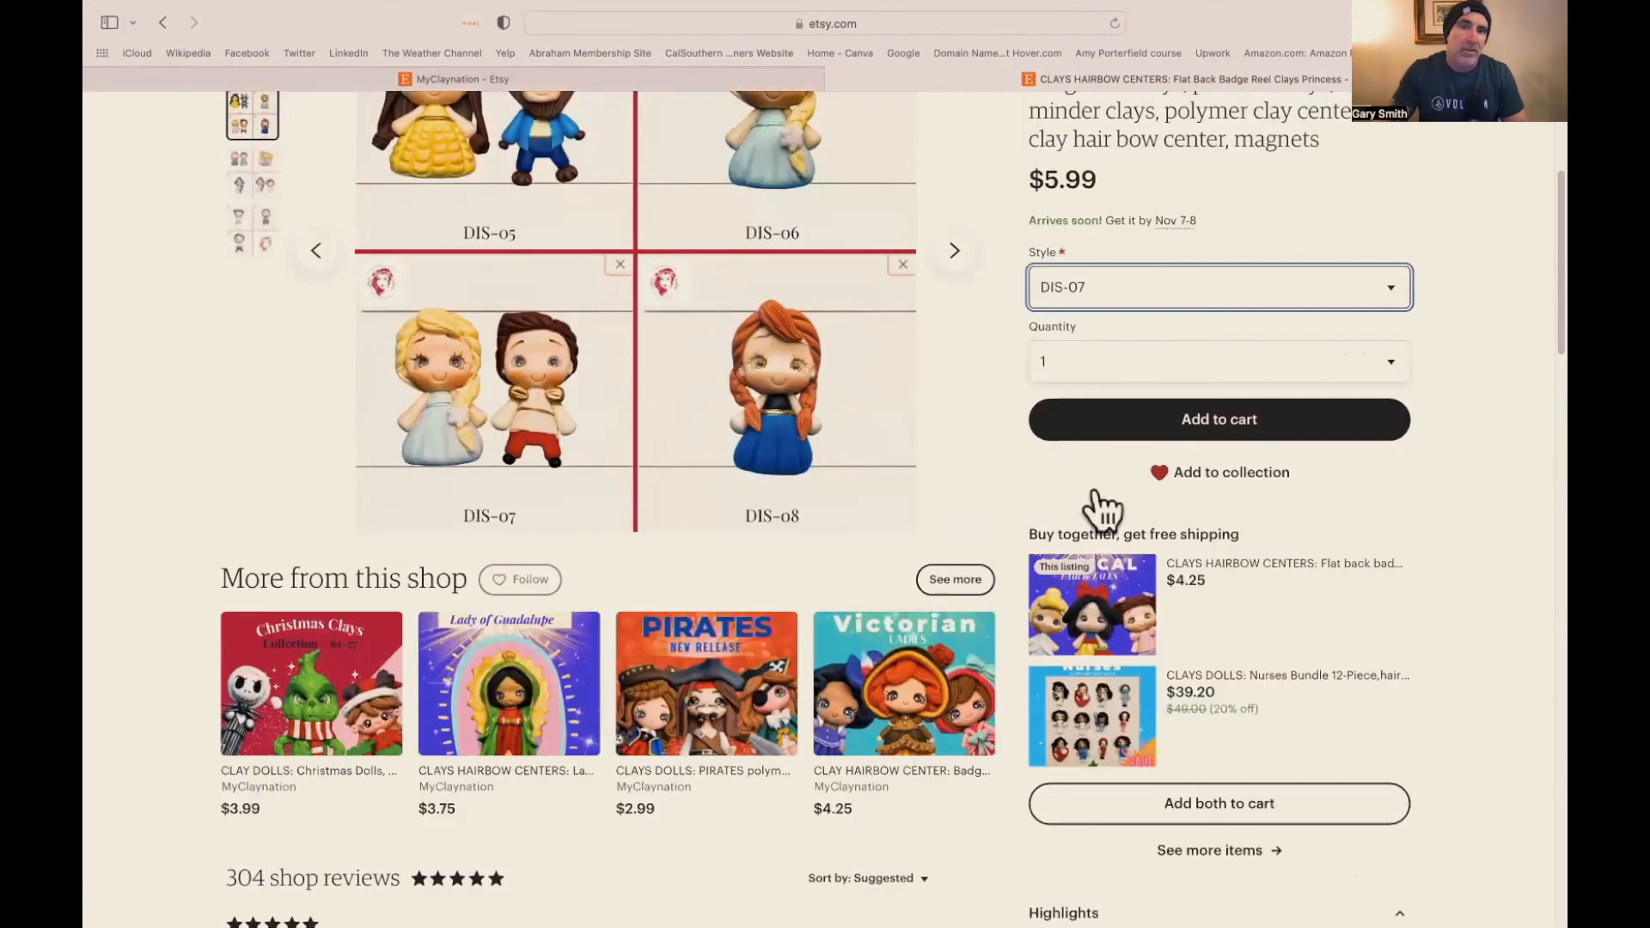
pyautogui.scroll(-5, 1508, 692)
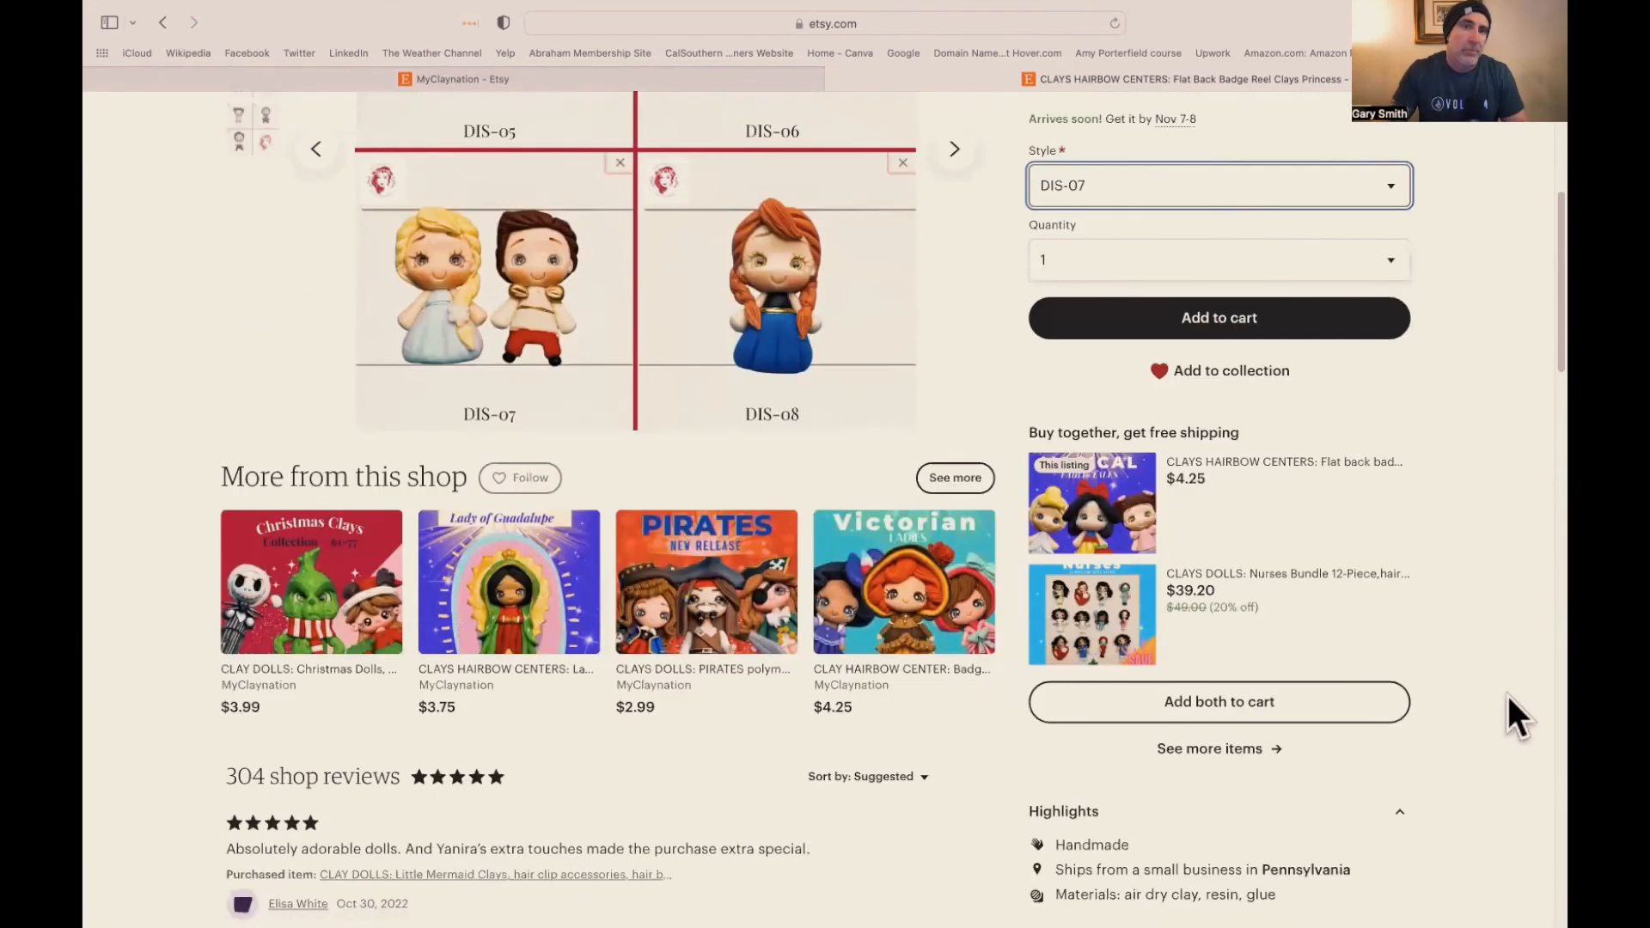
pyautogui.scroll(-3, 1507, 691)
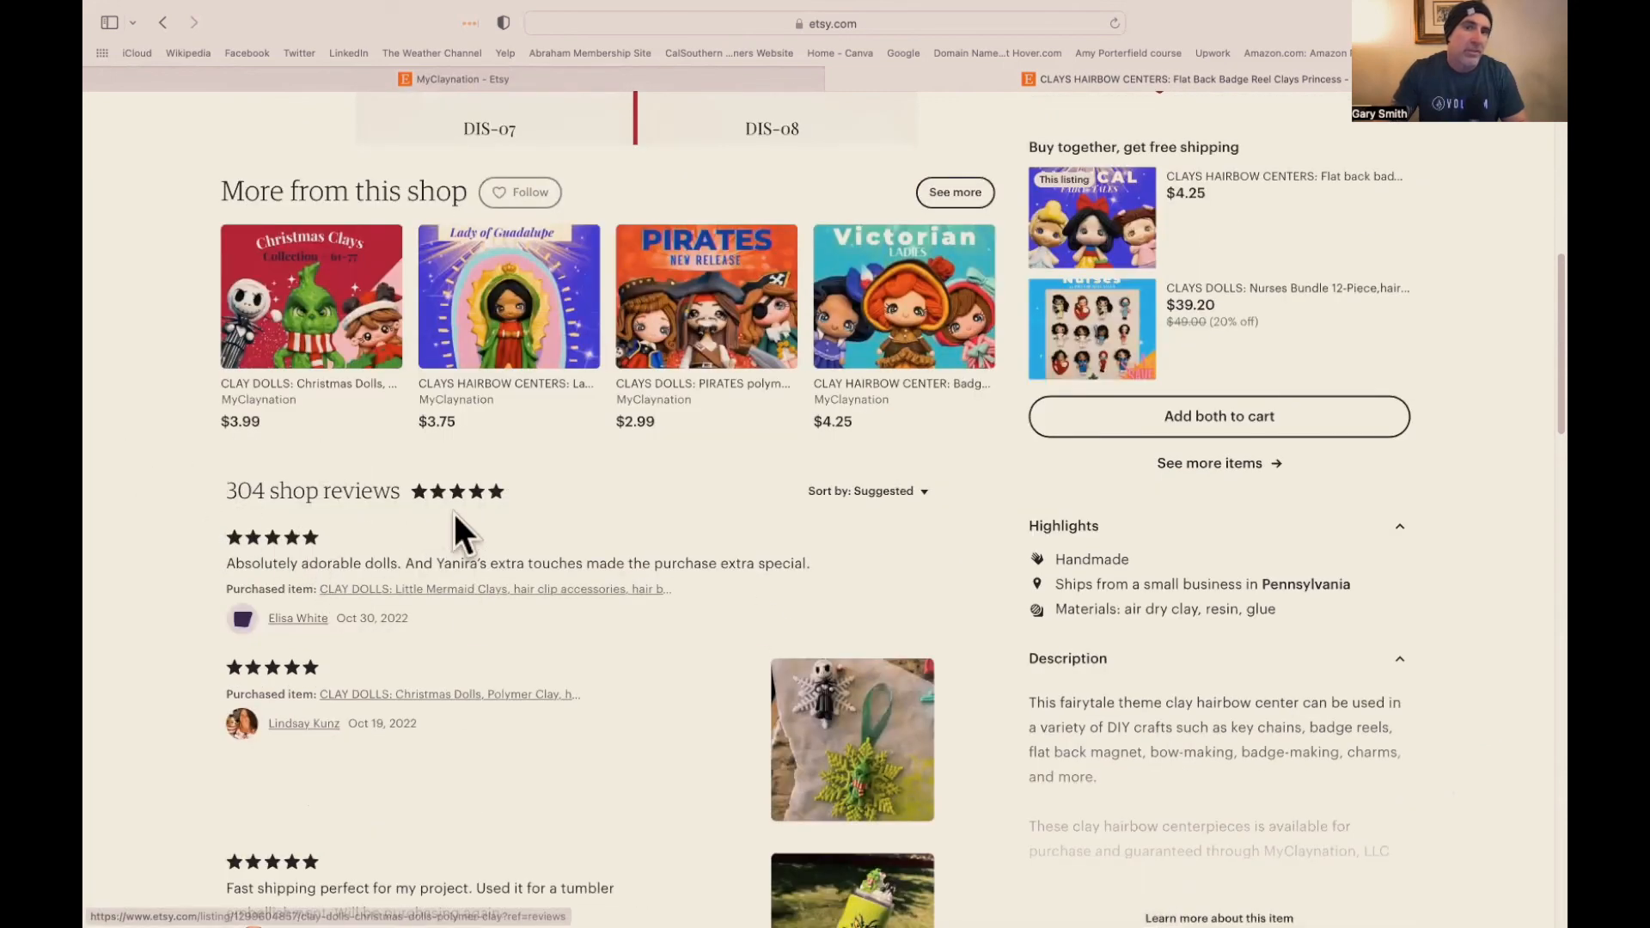
pyautogui.scroll(-2, 1291, 811)
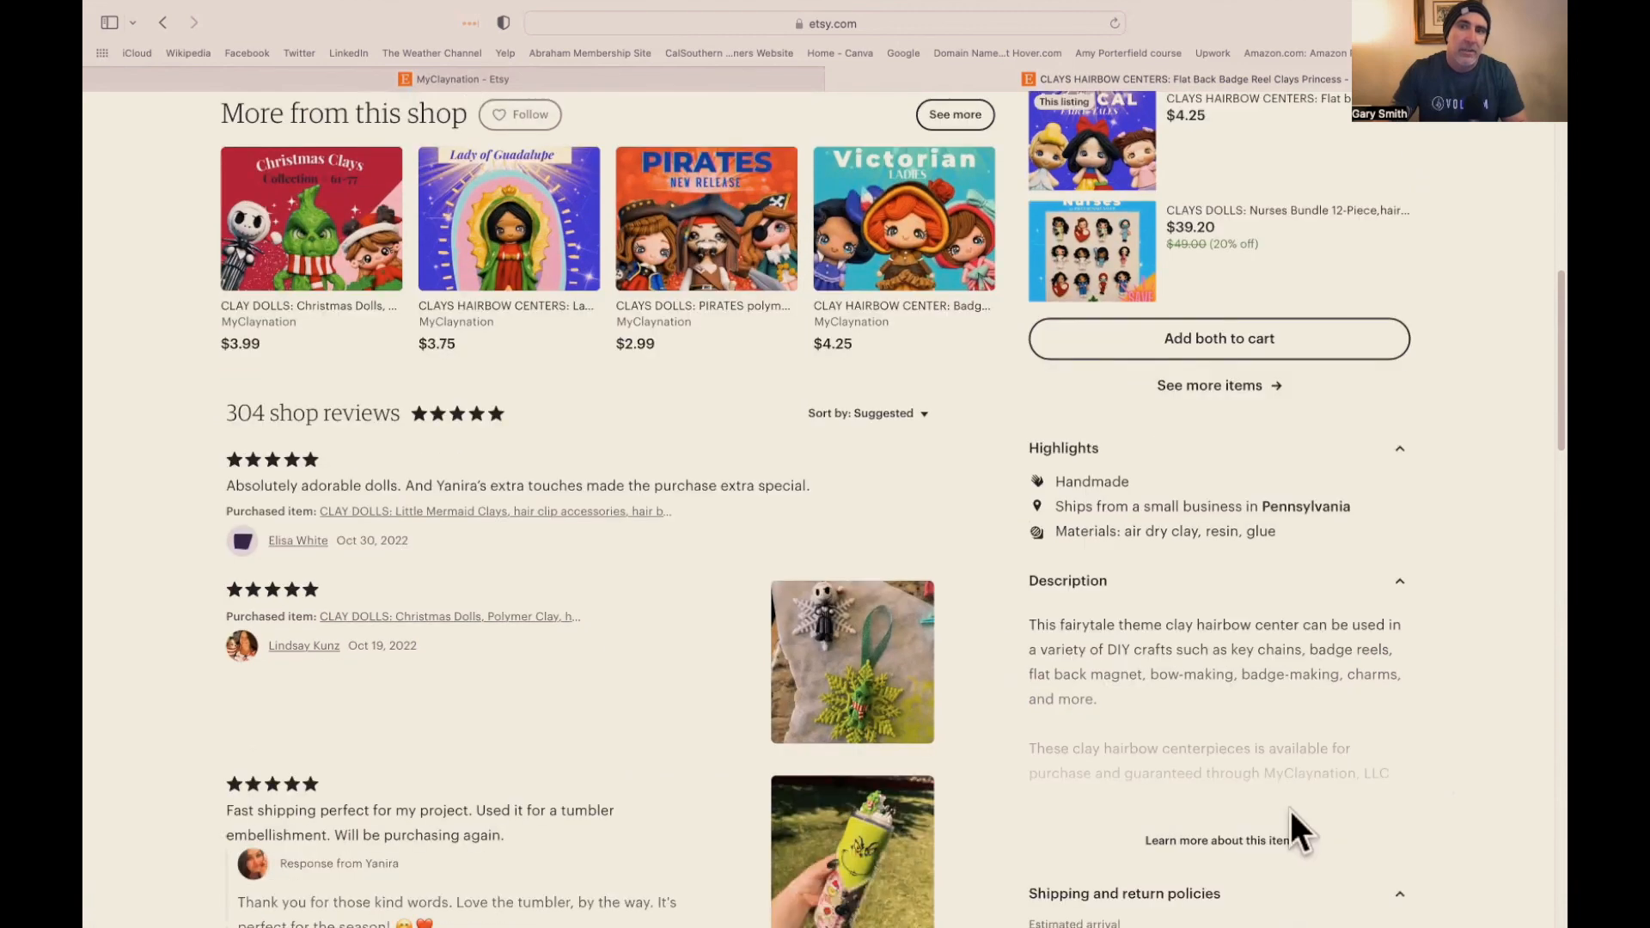
pyautogui.click(1241, 842)
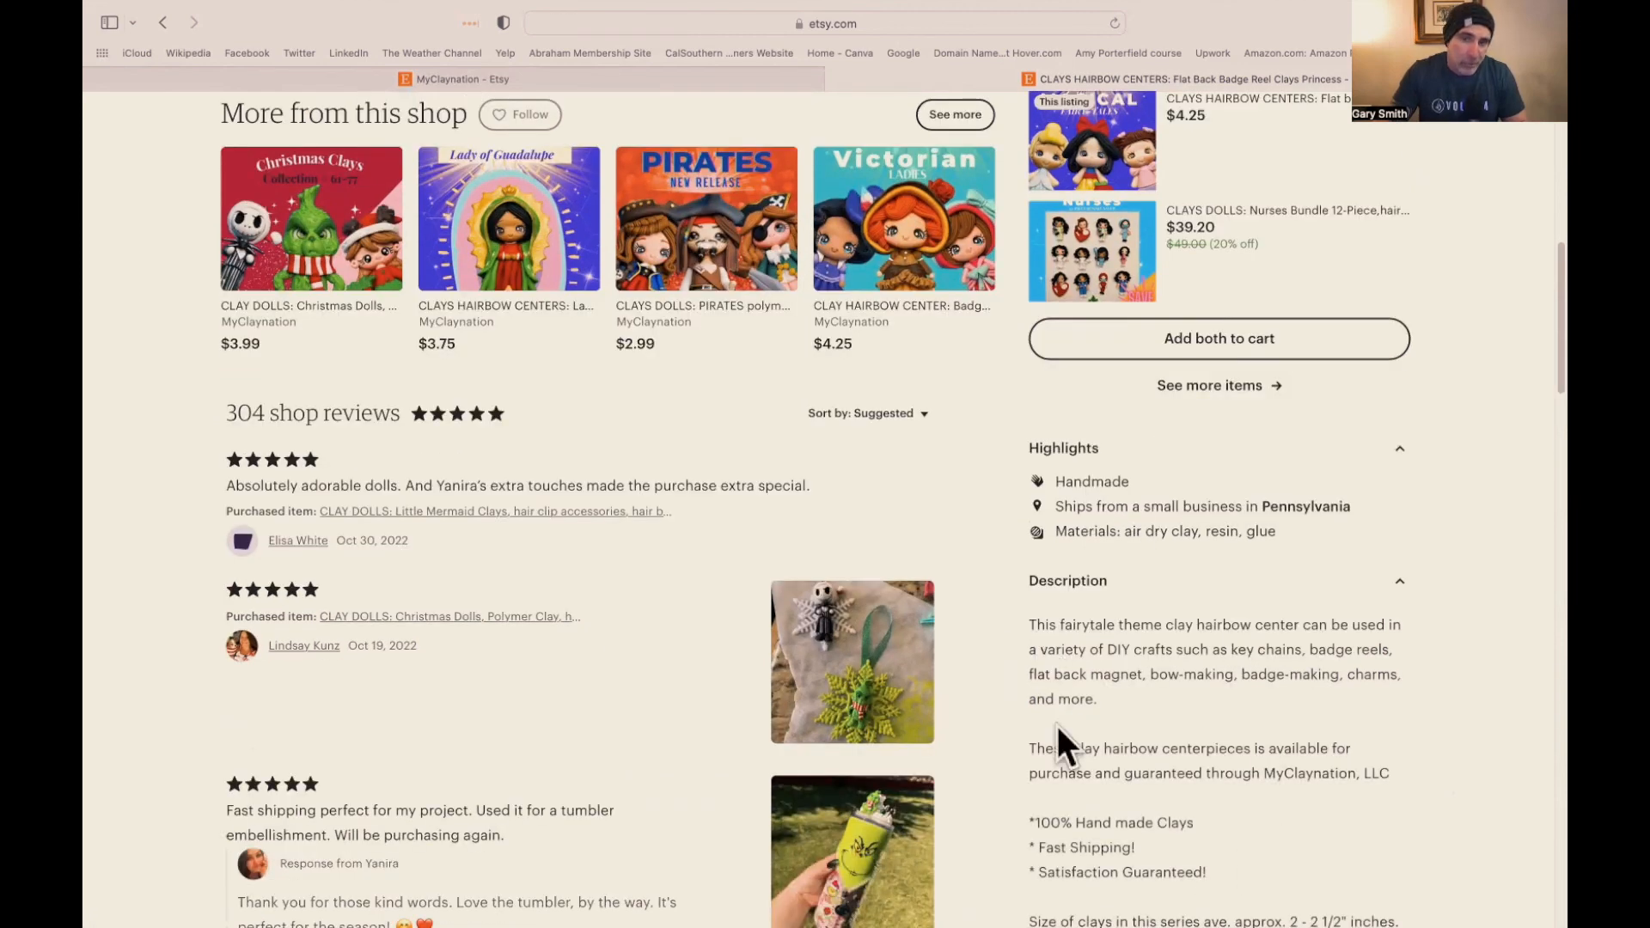
pyautogui.scroll(-4, 1181, 678)
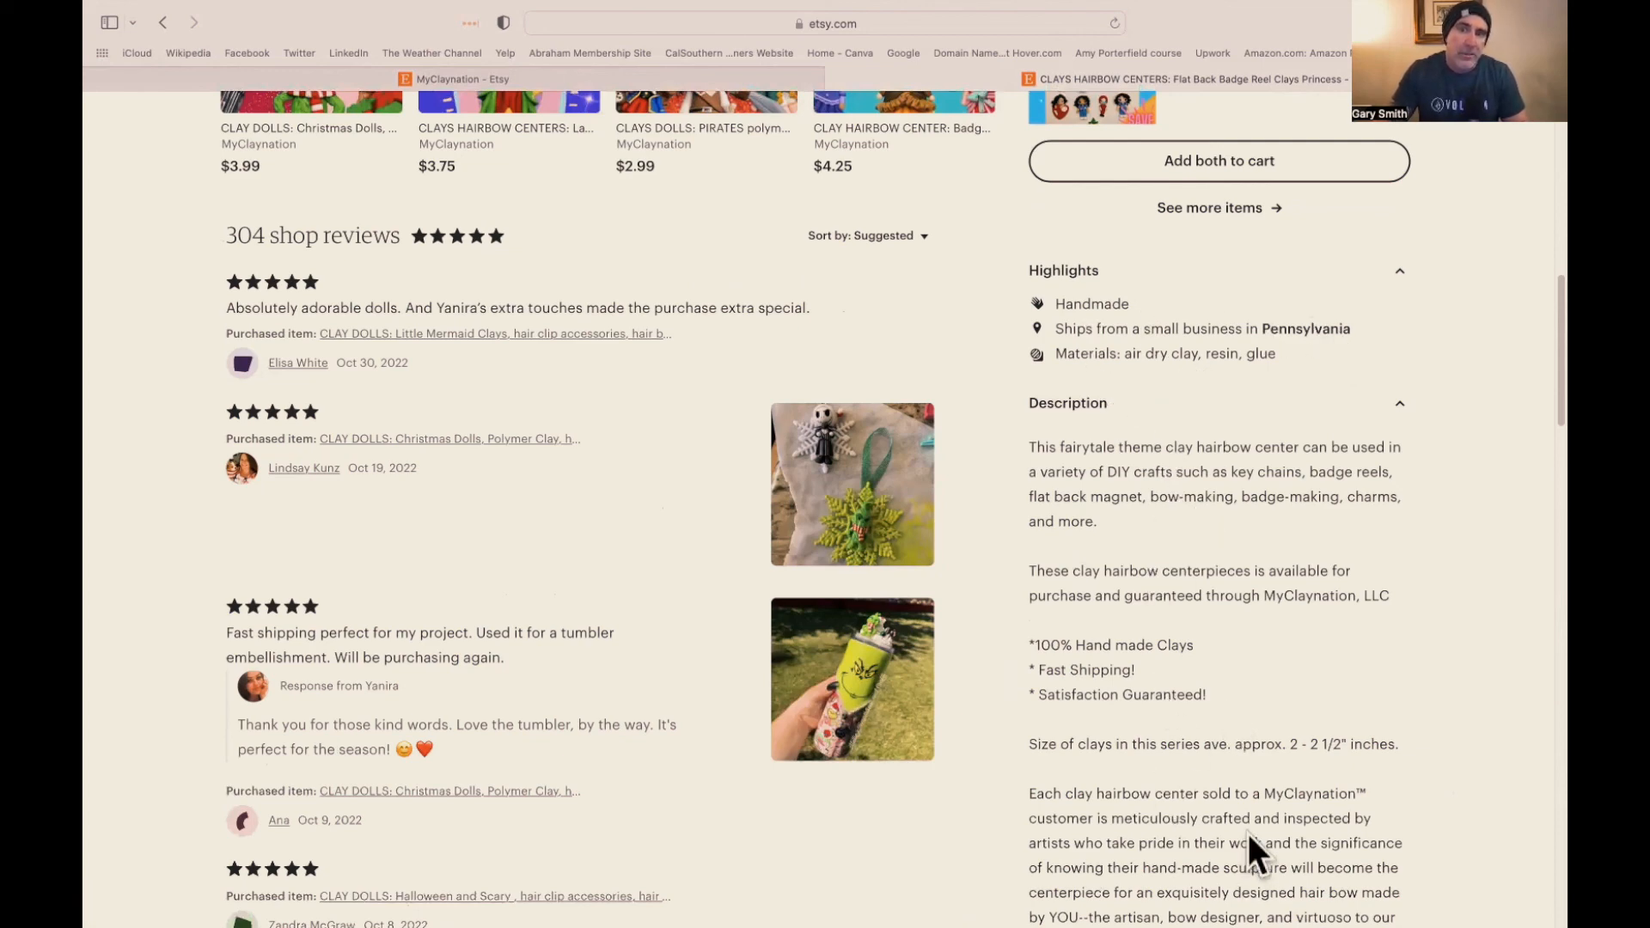
pyautogui.scroll(-2, 1251, 790)
pyautogui.scroll(10, 1186, 593)
pyautogui.scroll(3, 1189, 588)
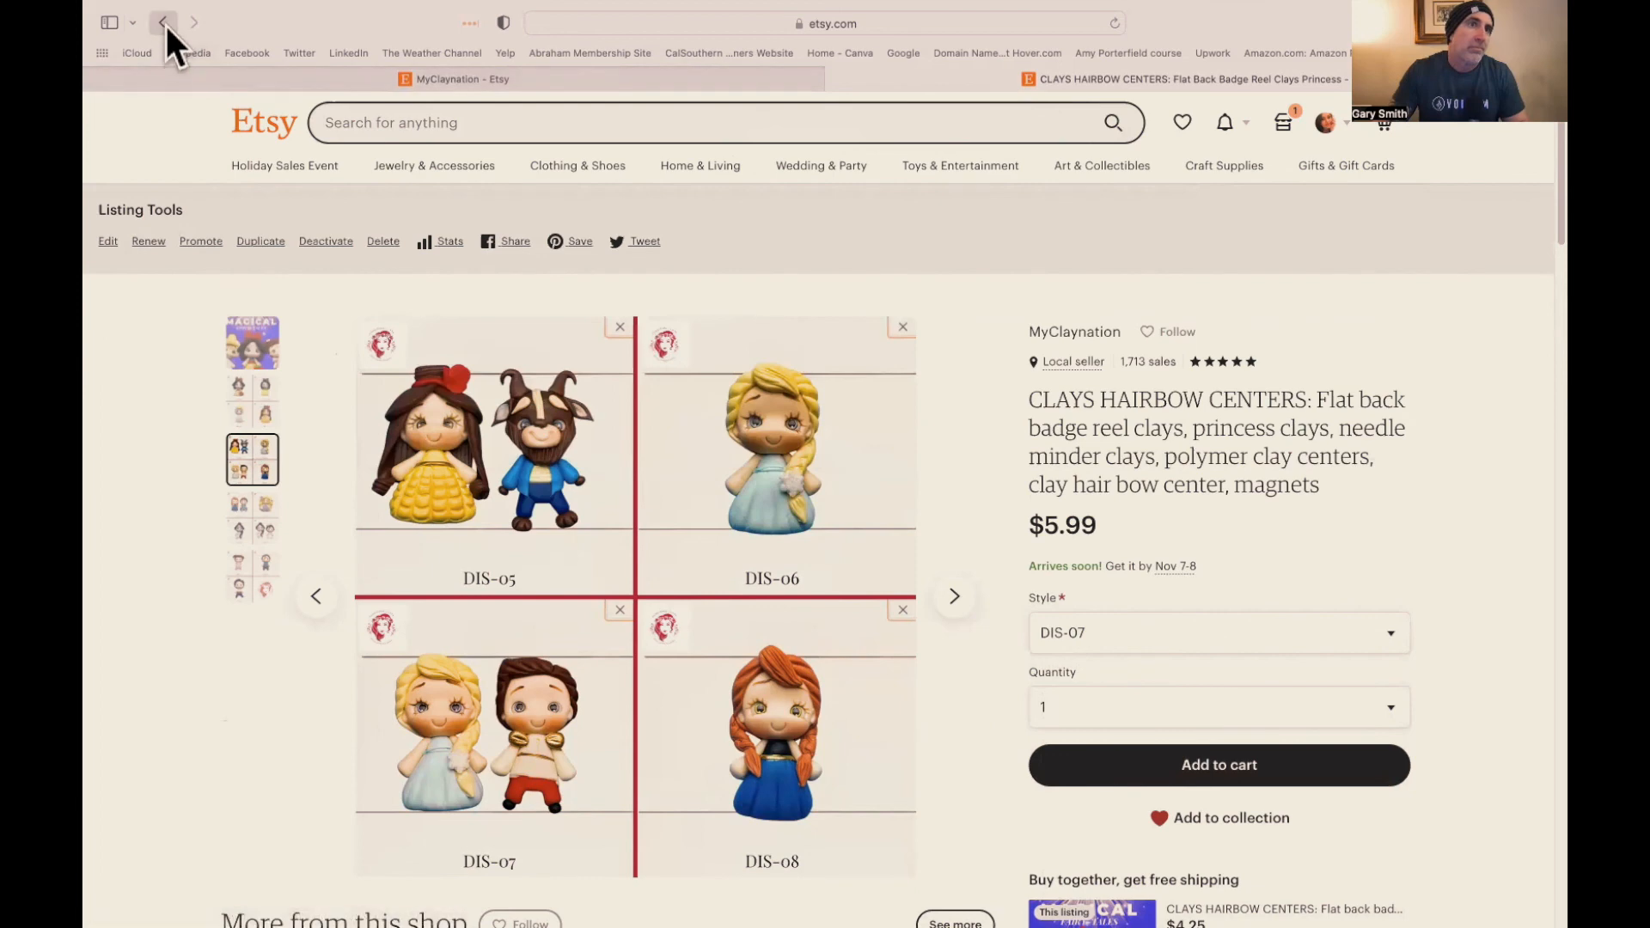
pyautogui.click(163, 22)
pyautogui.scroll(15, 993, 464)
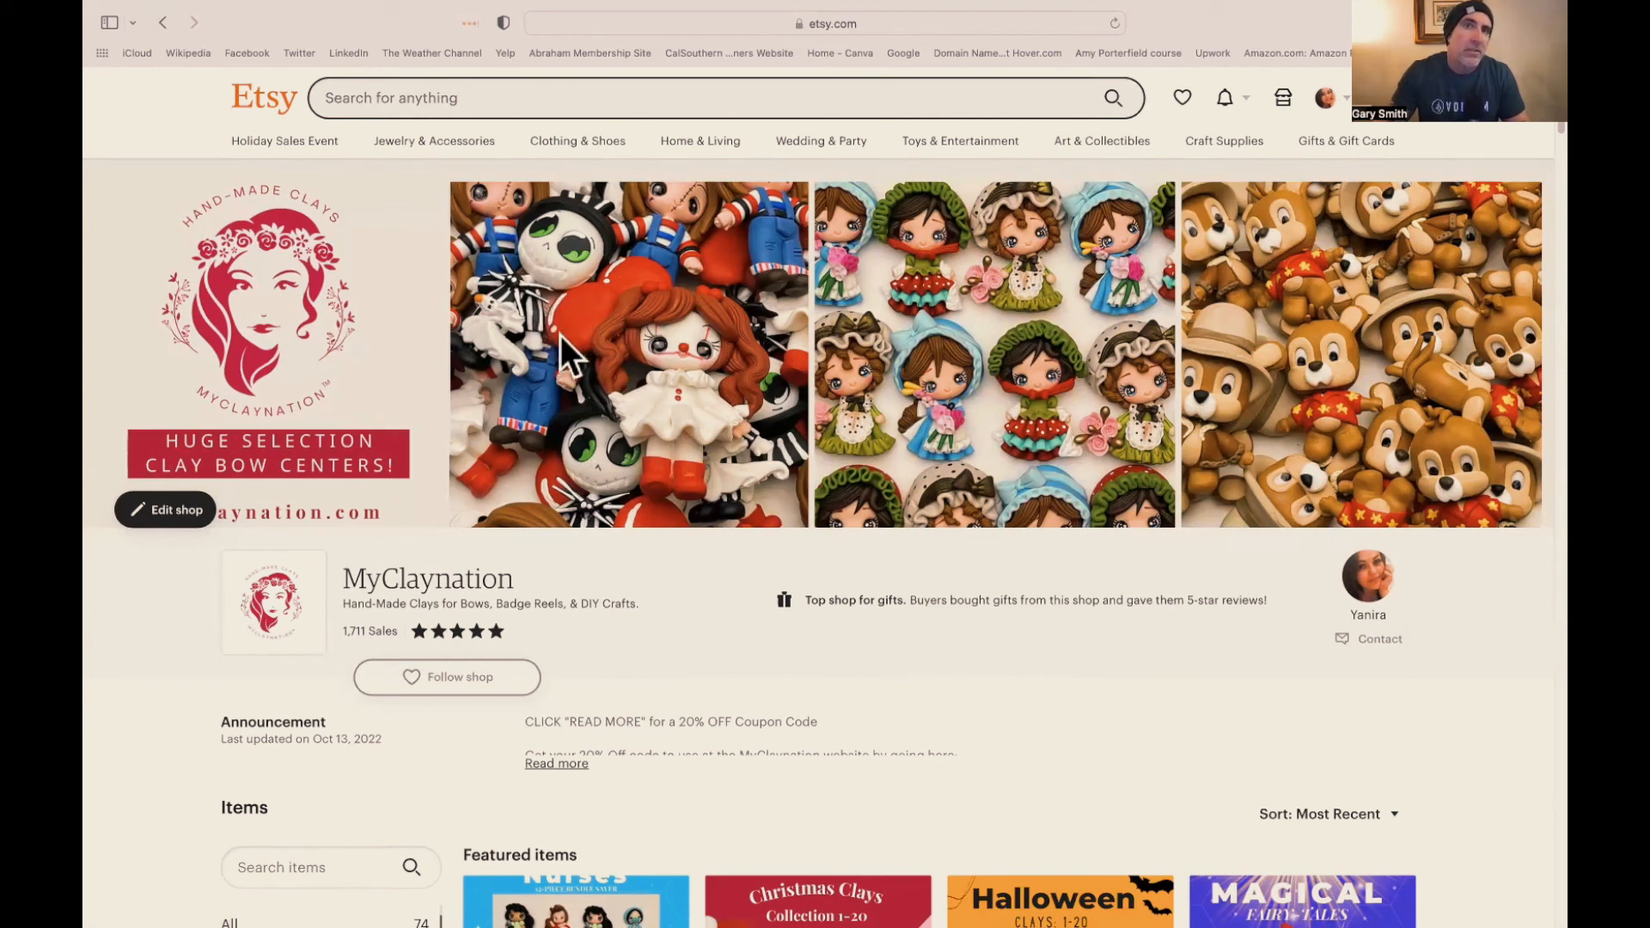
# - Switch to Canva and enlarge its window to show the home page from the beginning
pyautogui.click(949, 86)
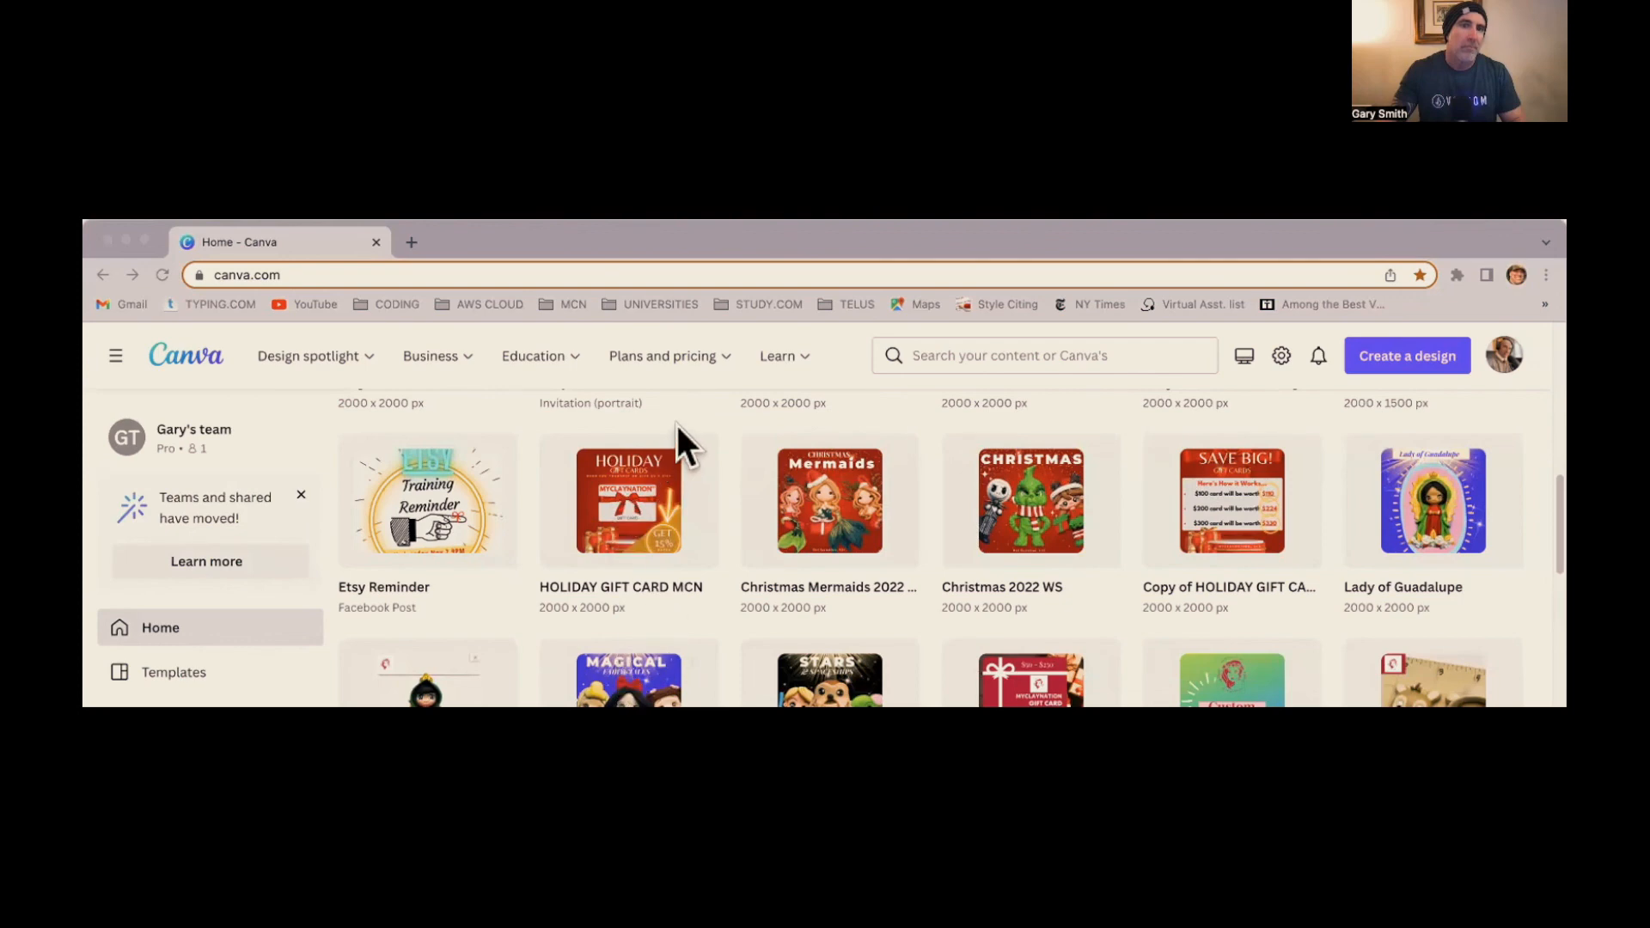
pyautogui.doubleClick(597, 236)
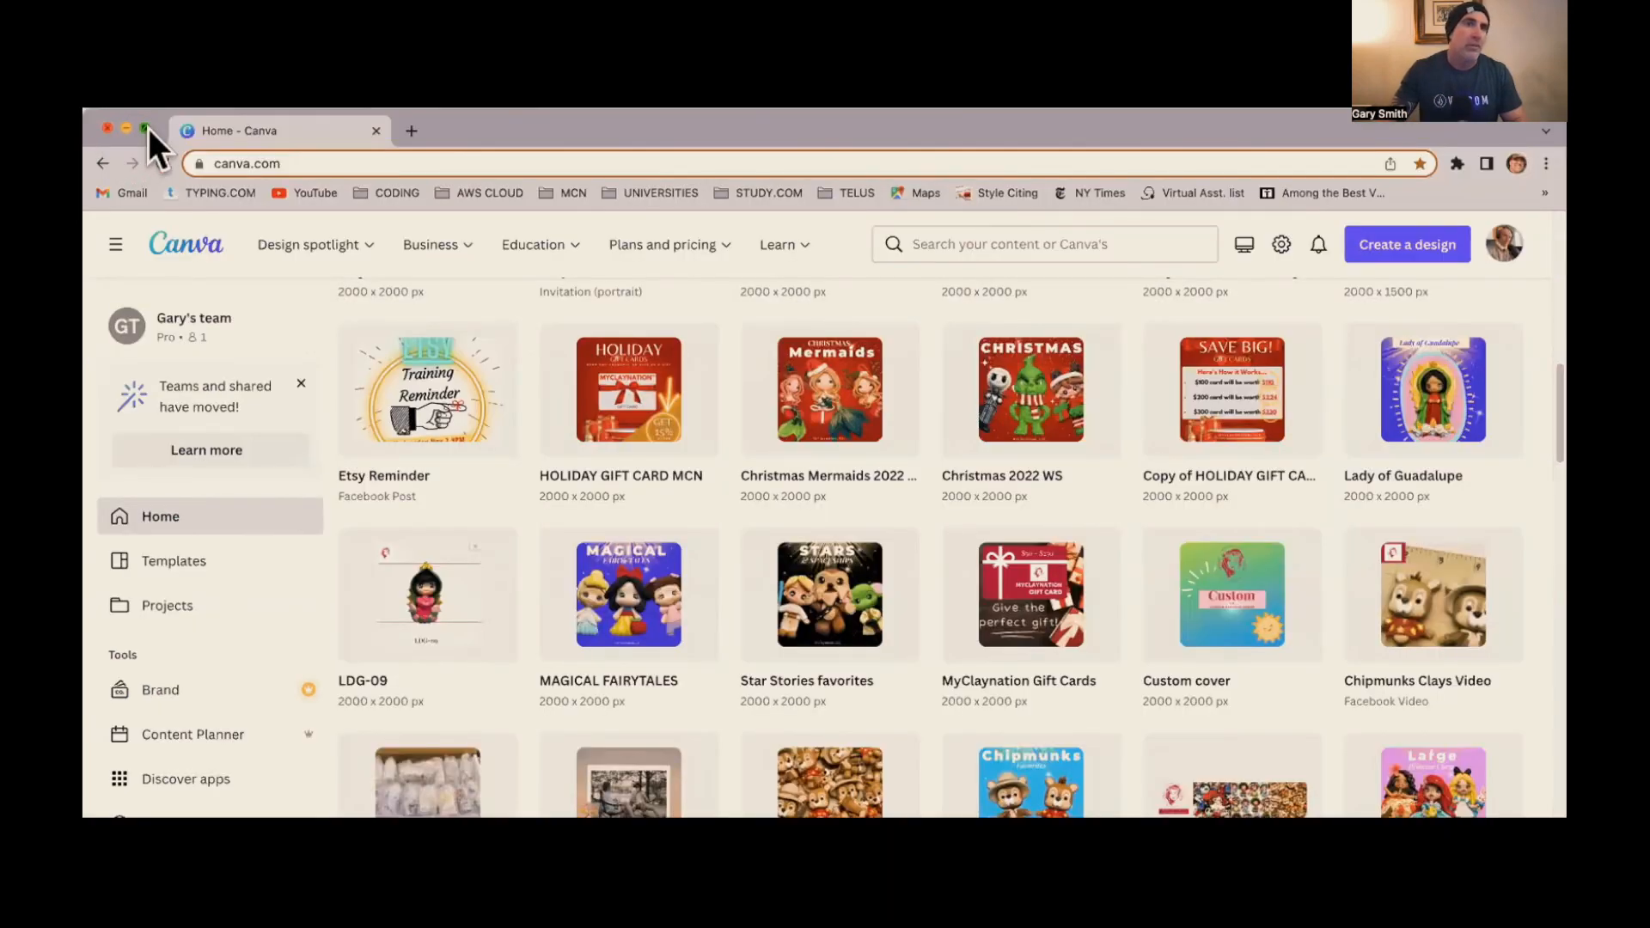
pyautogui.click(148, 128)
pyautogui.scroll(10, 471, 245)
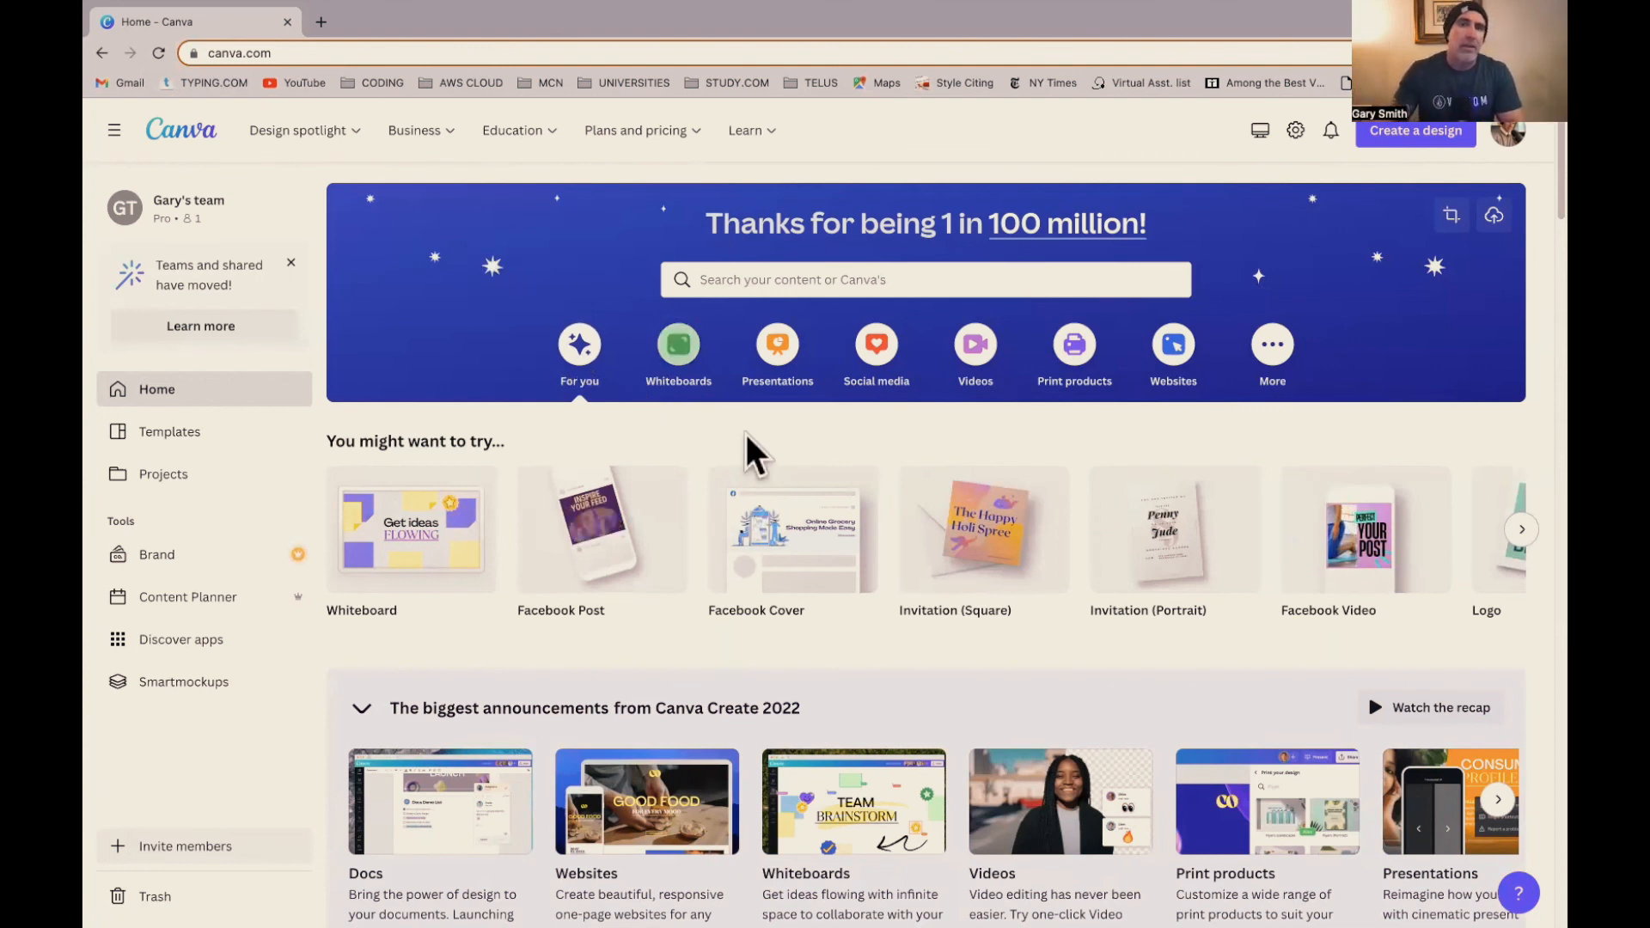
# - Look through Canva's recent clay cover designs and open the "ETSY Banner New" Etsy Cover Photo design
pyautogui.scroll(-4, 791, 555)
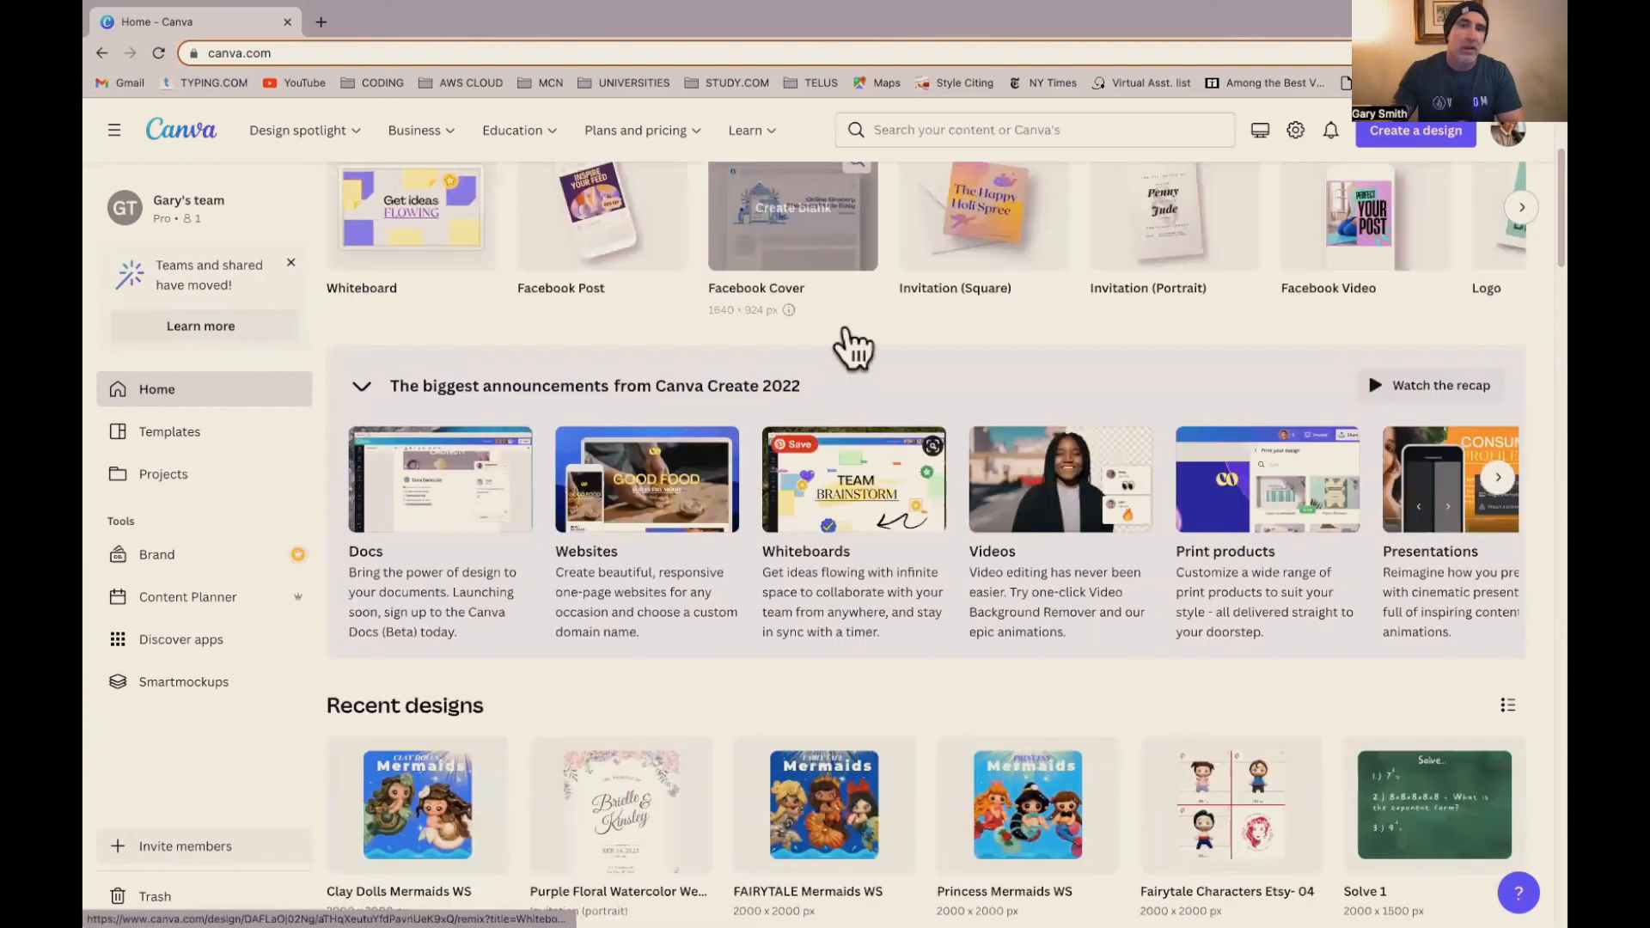
pyautogui.scroll(-3, 843, 358)
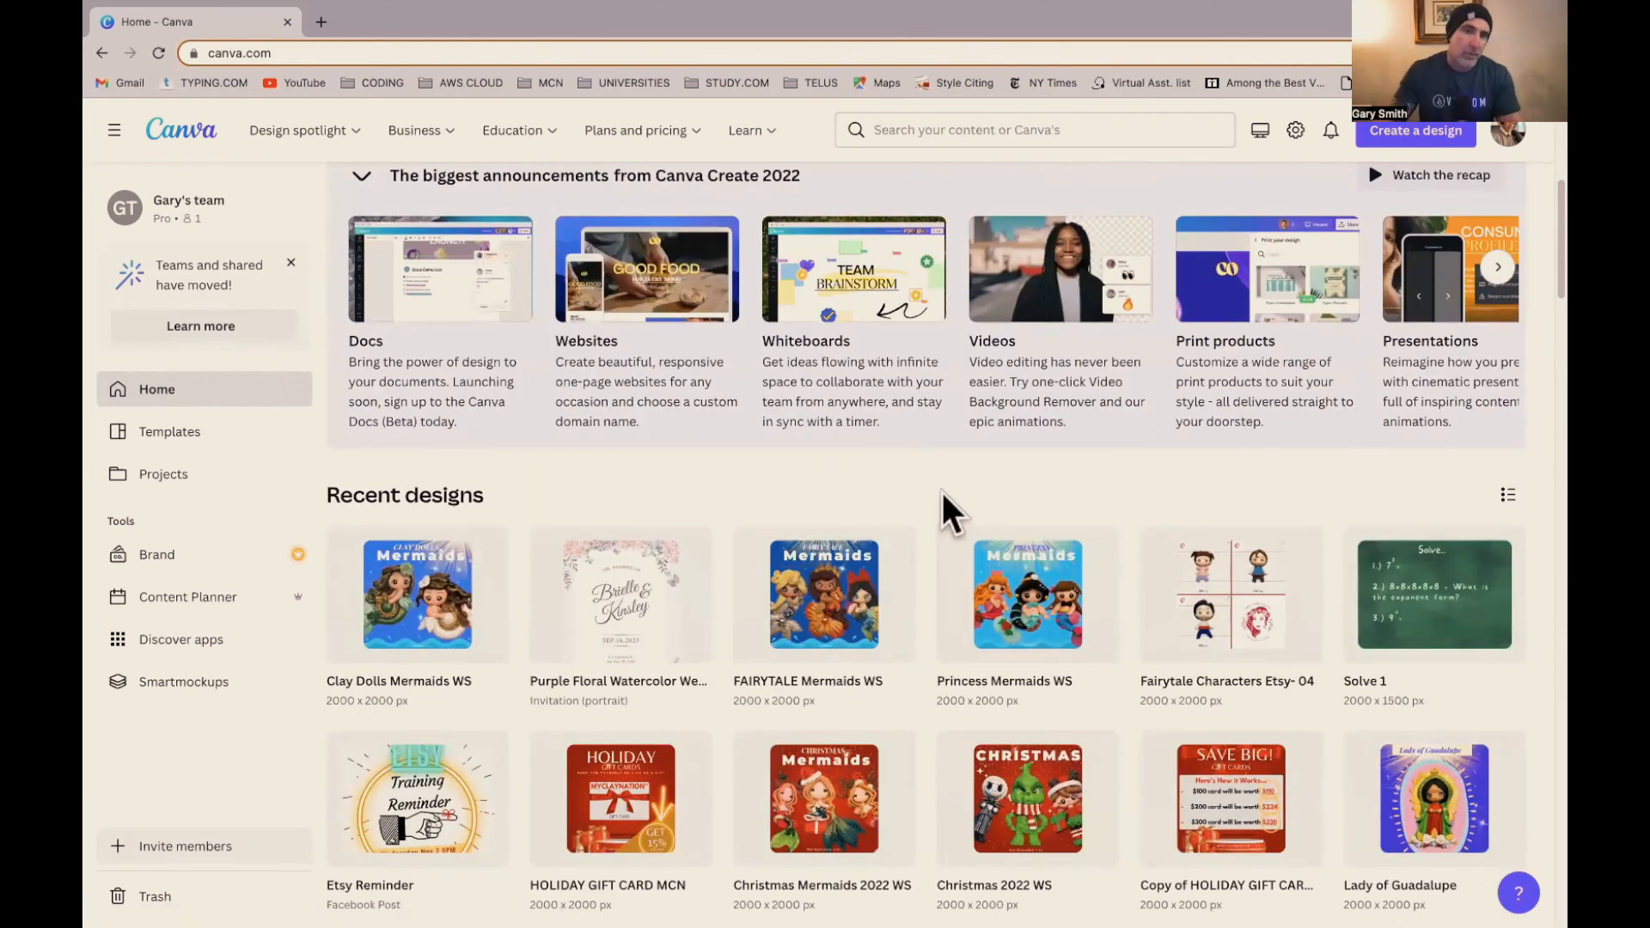
pyautogui.scroll(-3, 942, 493)
pyautogui.scroll(-3, 1085, 572)
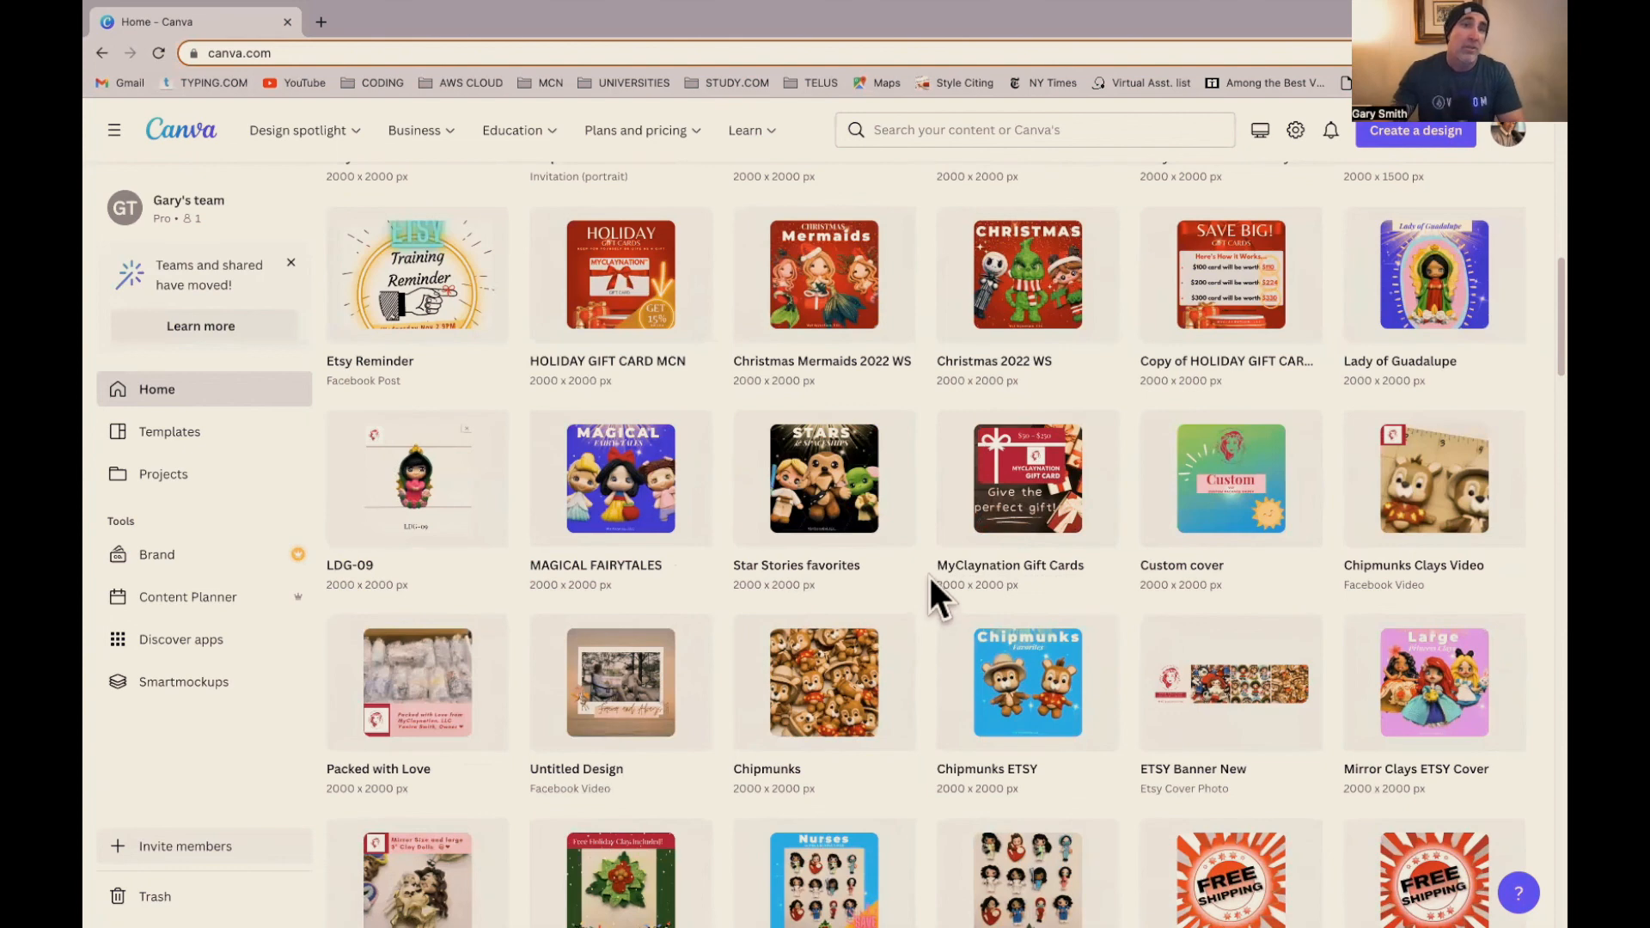
pyautogui.scroll(7, 931, 578)
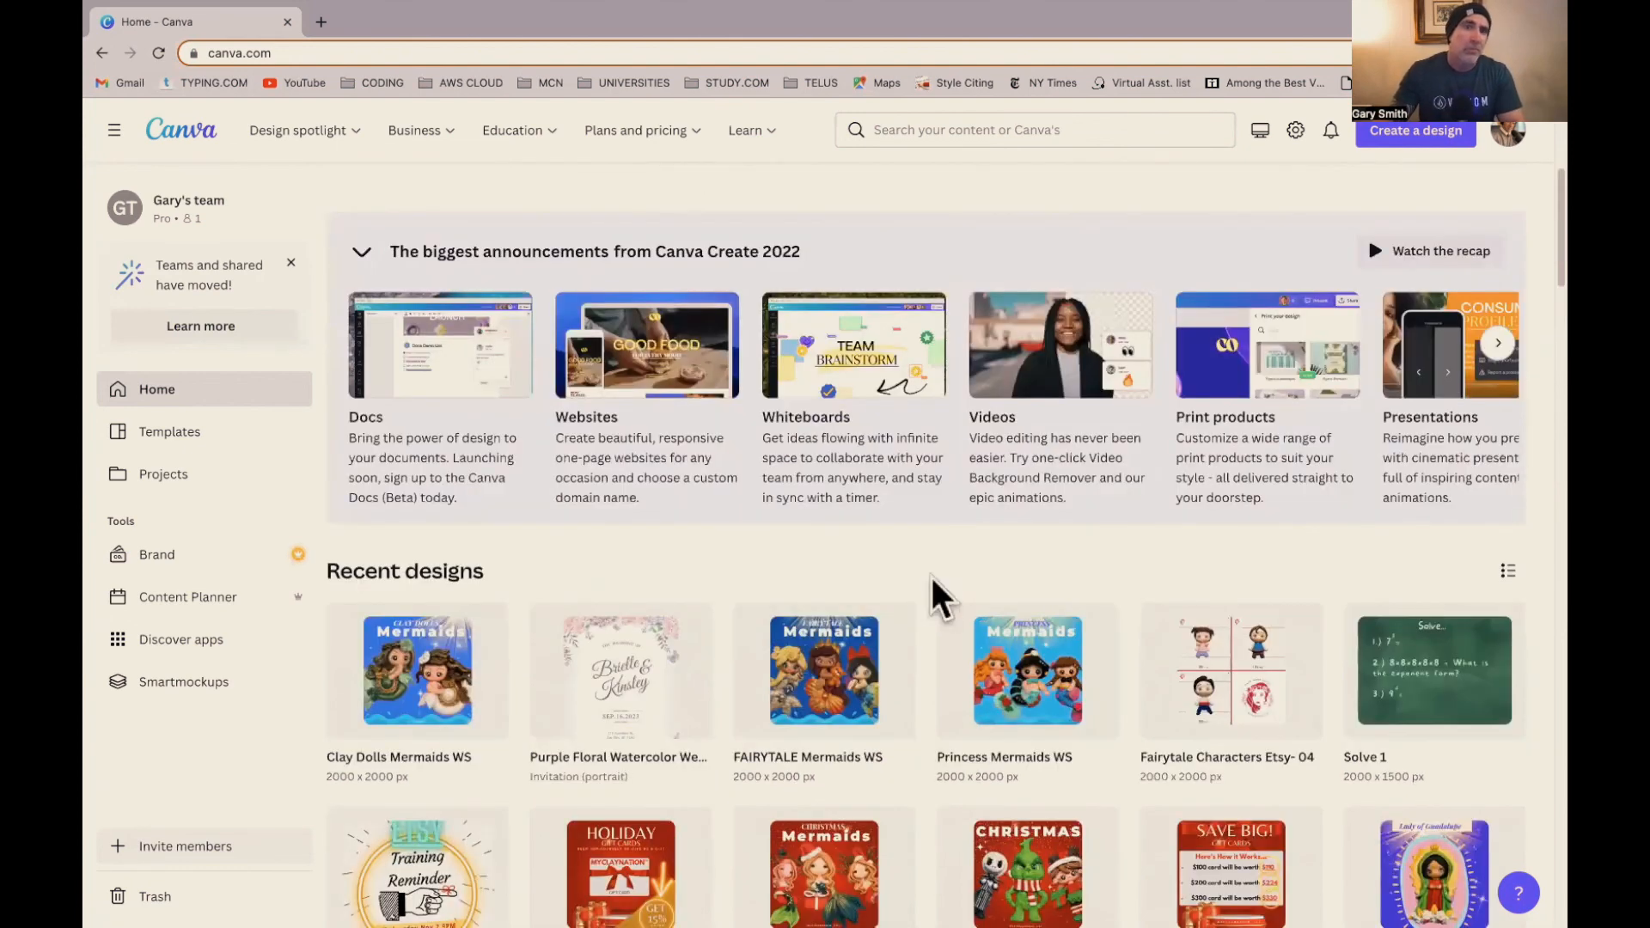
pyautogui.scroll(-1, 912, 628)
pyautogui.scroll(-4, 917, 740)
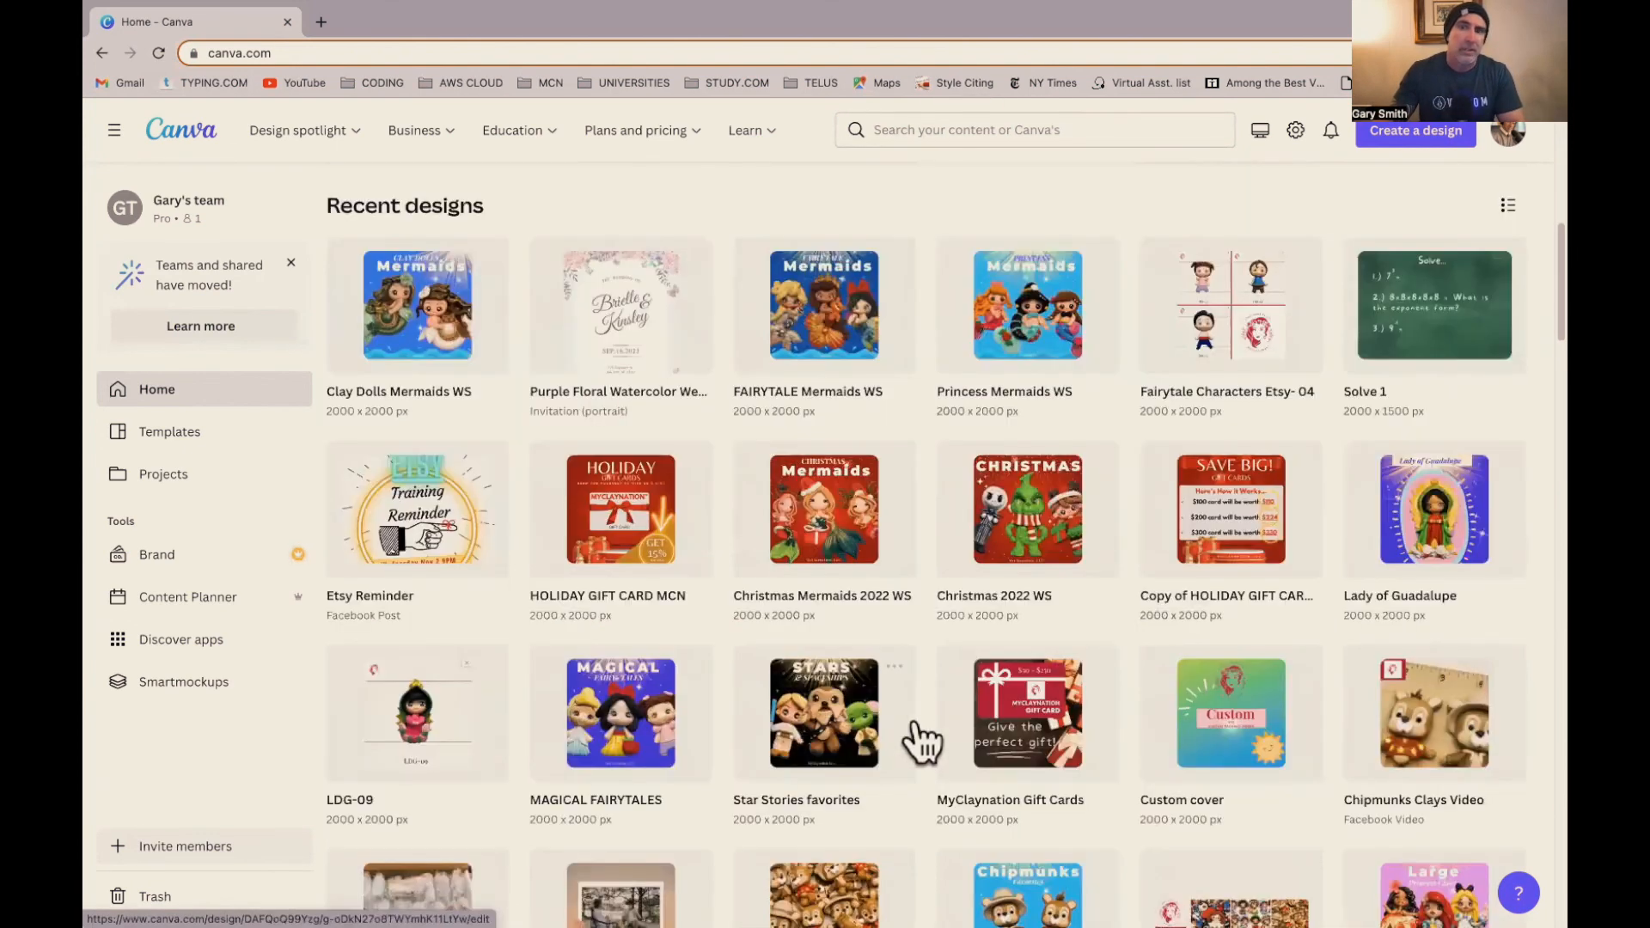
pyautogui.scroll(-7, 1083, 490)
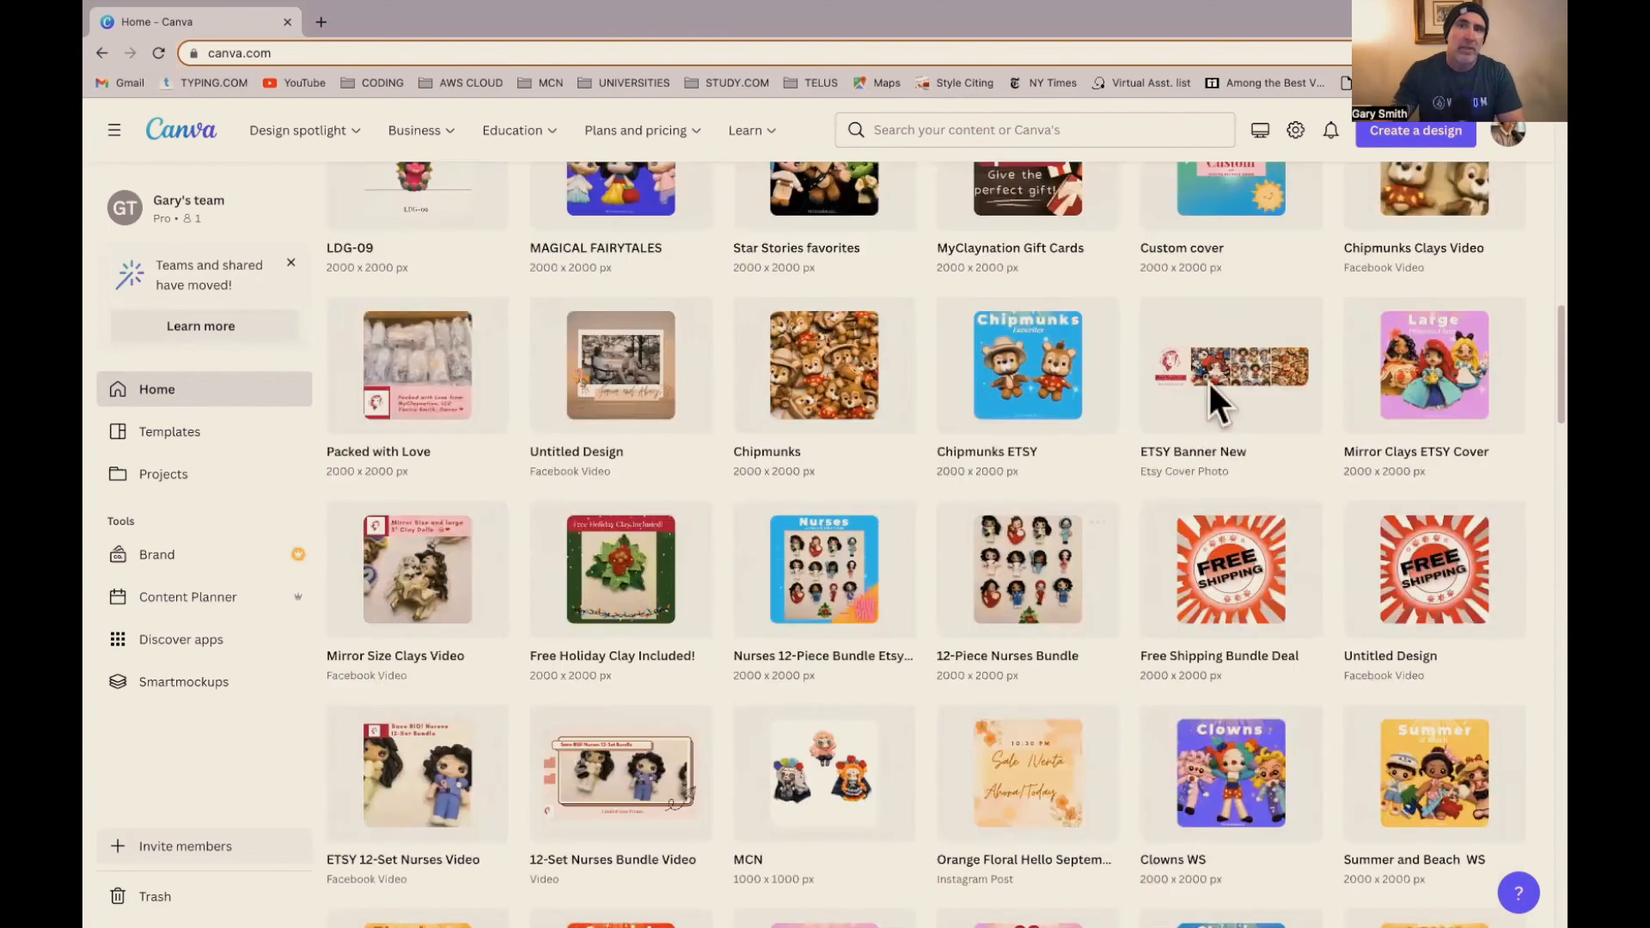
pyautogui.click(1210, 383)
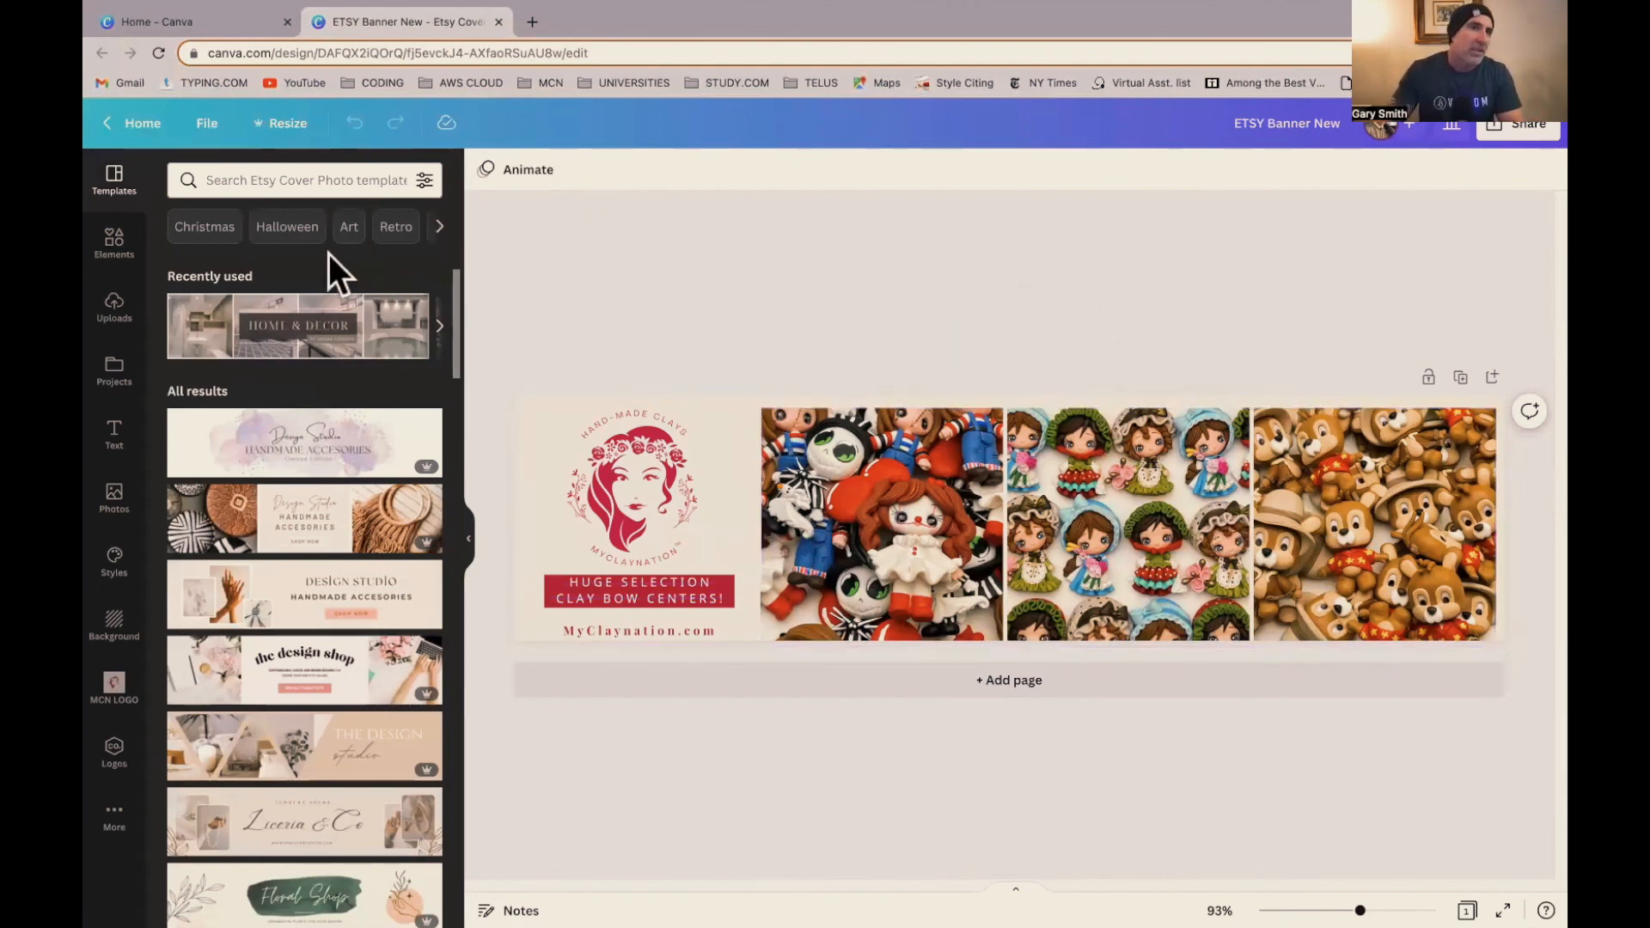
# - Add a second page to the banner design and apply the pink watercolor "Custom Handmade Gift" cover template
pyautogui.scroll(-3, 348, 514)
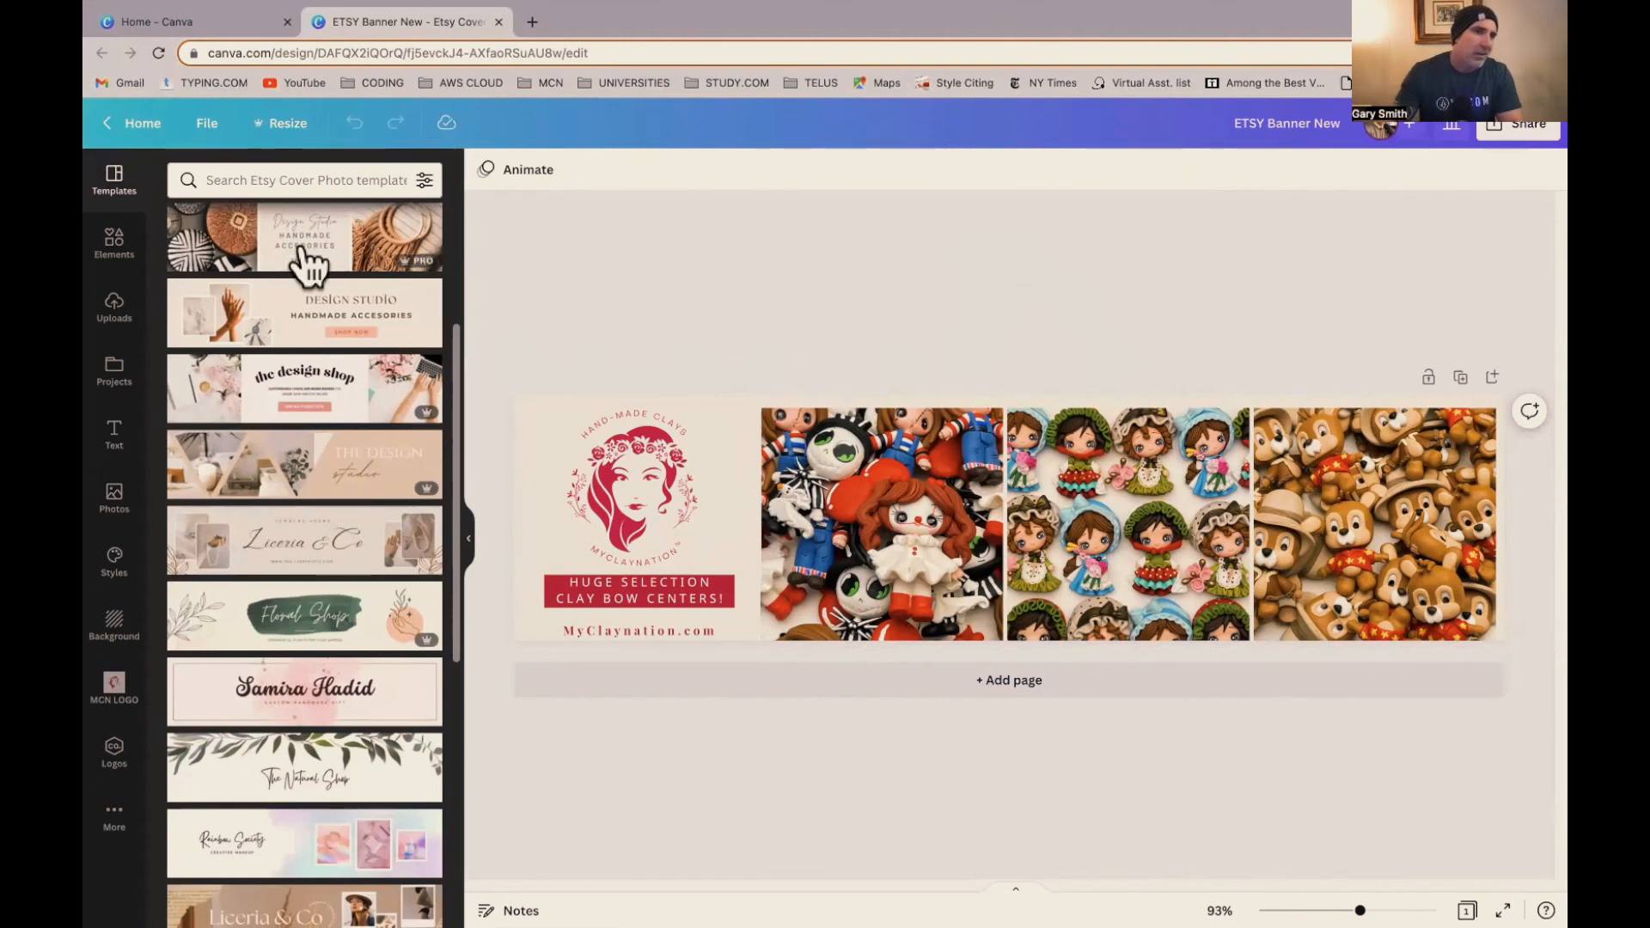
pyautogui.click(1022, 684)
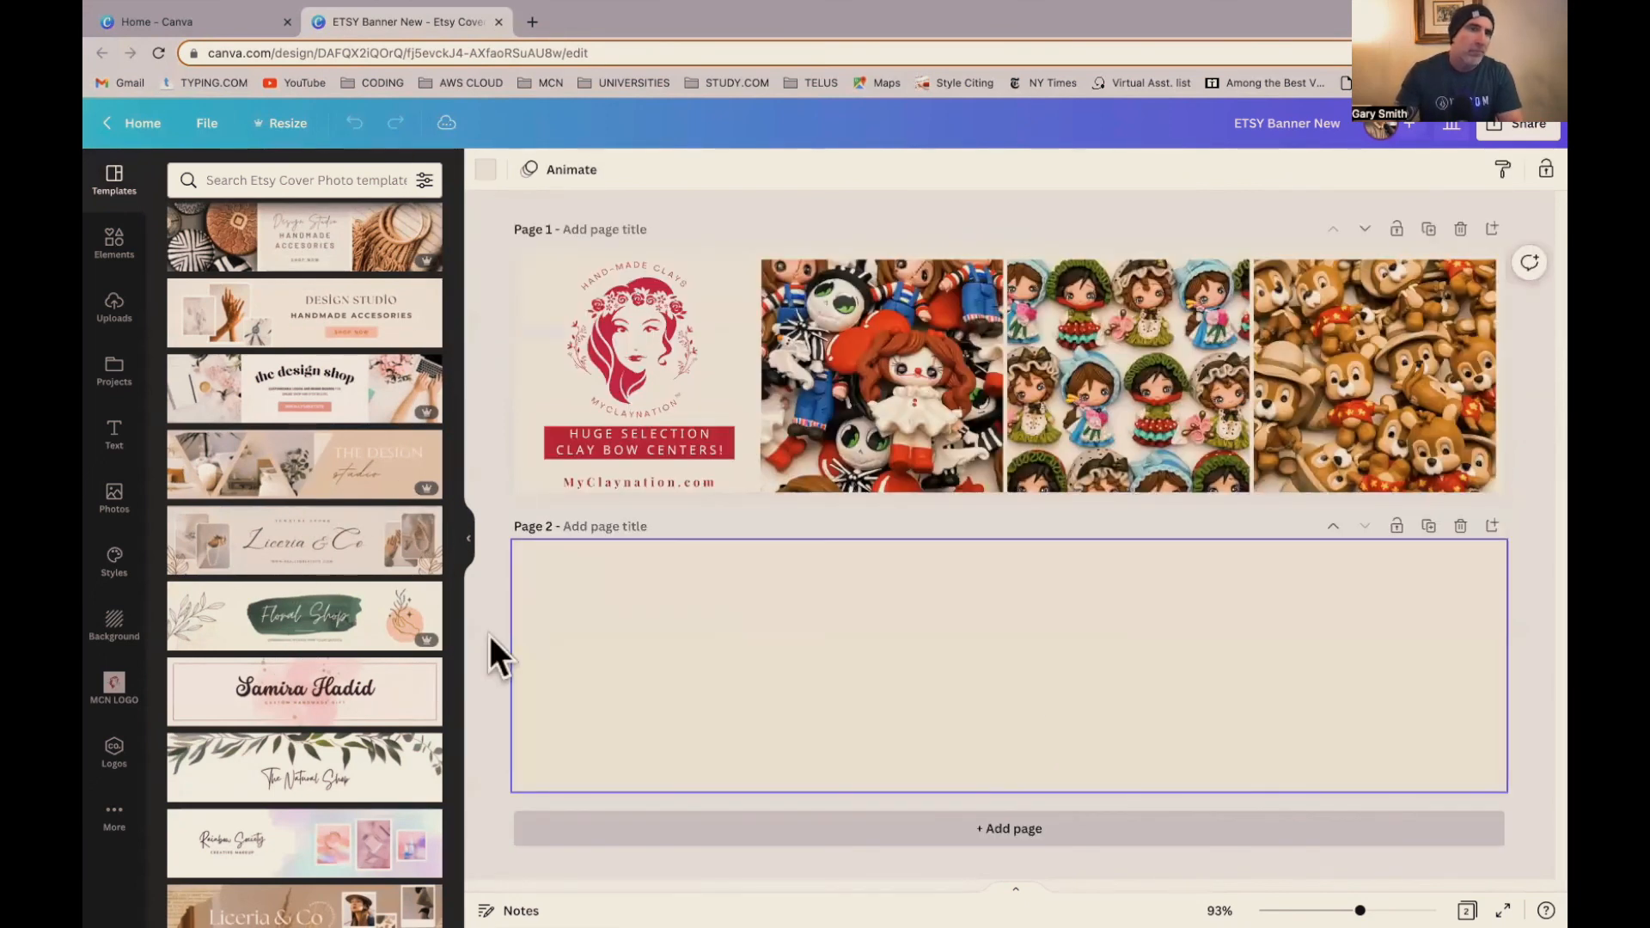
pyautogui.click(334, 683)
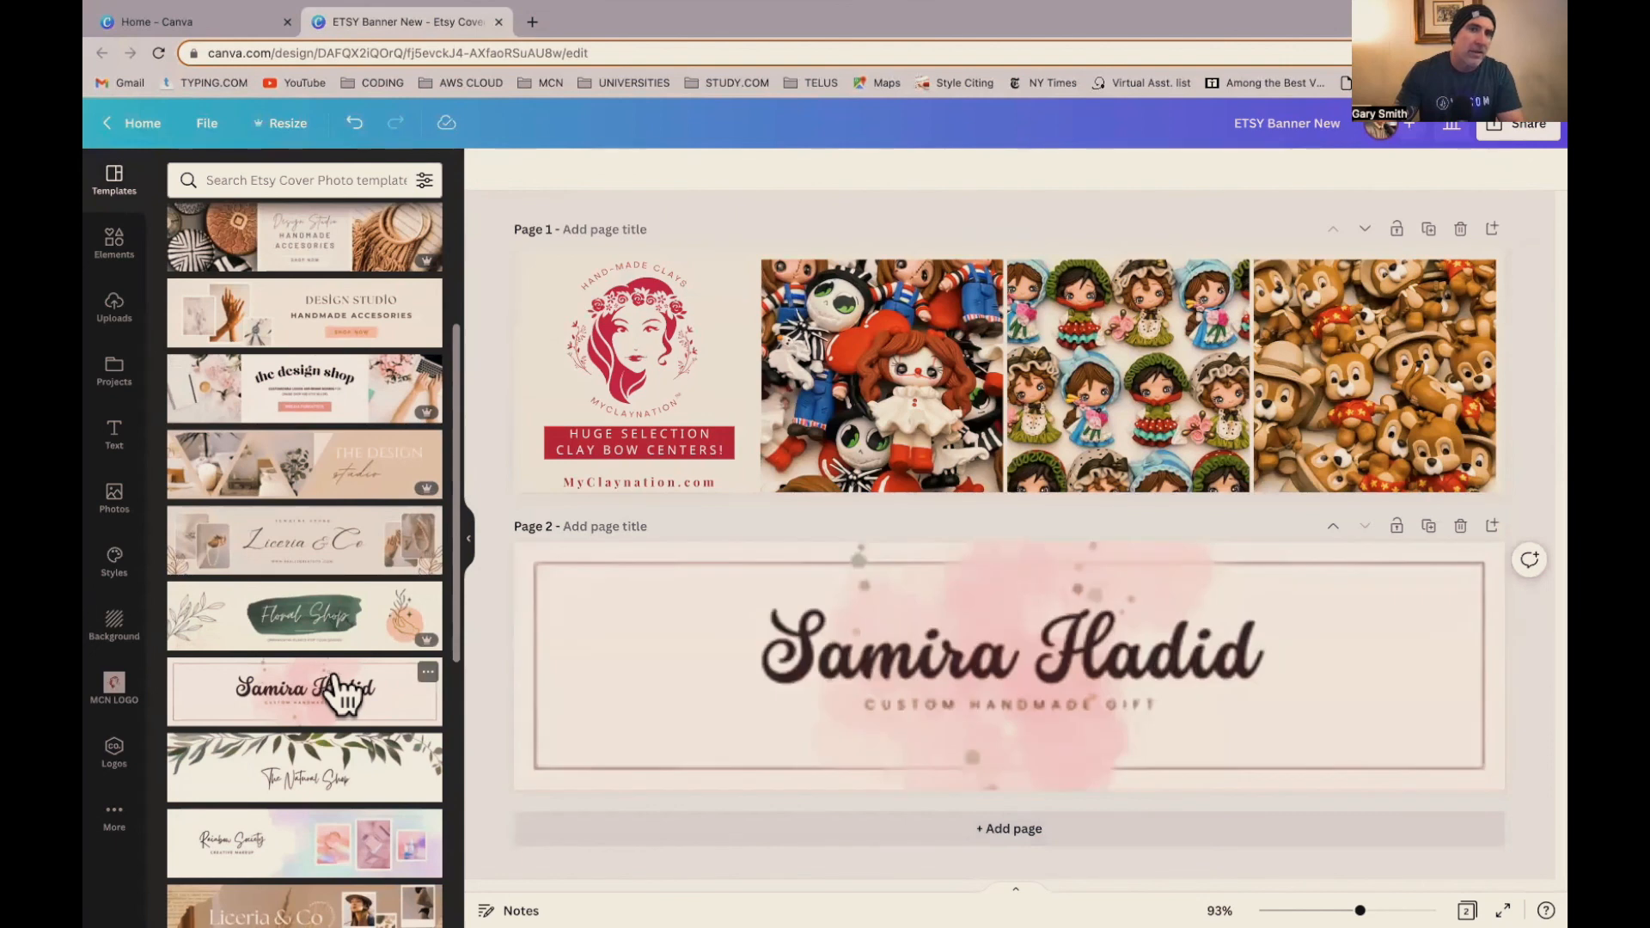
# - Replace the placeholder name on the page 2 banner with the owner's first name in possessive form followed by "Shop"
pyautogui.click(901, 652)
pyautogui.click(943, 657)
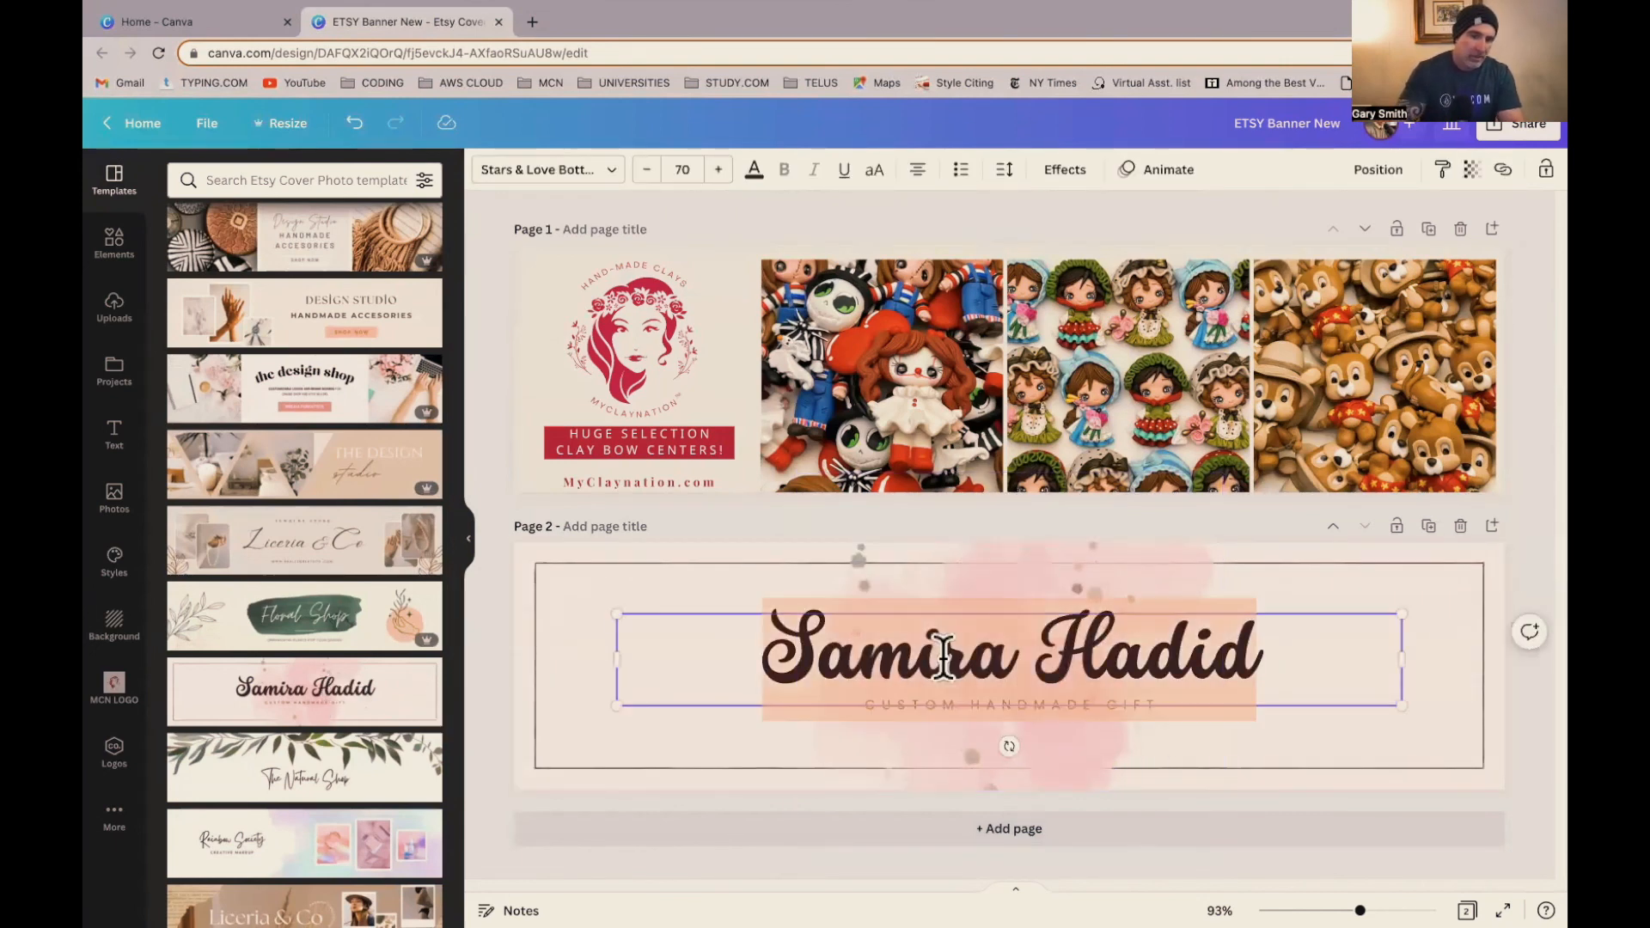
pyautogui.write('Gary')
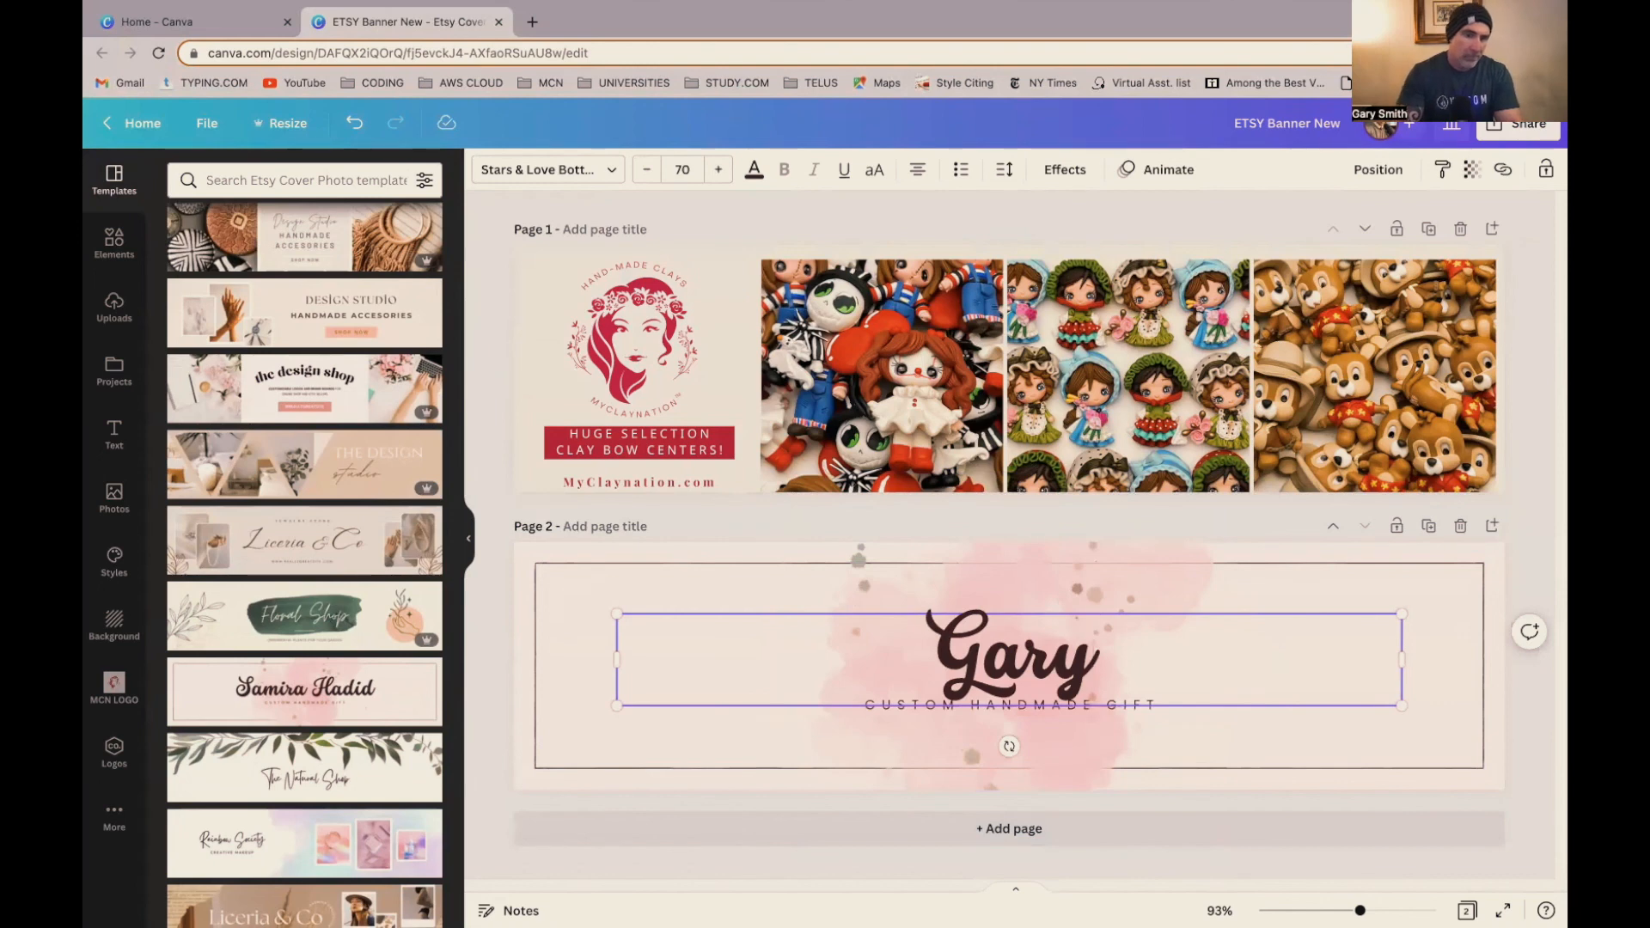
pyautogui.write('s Shop')
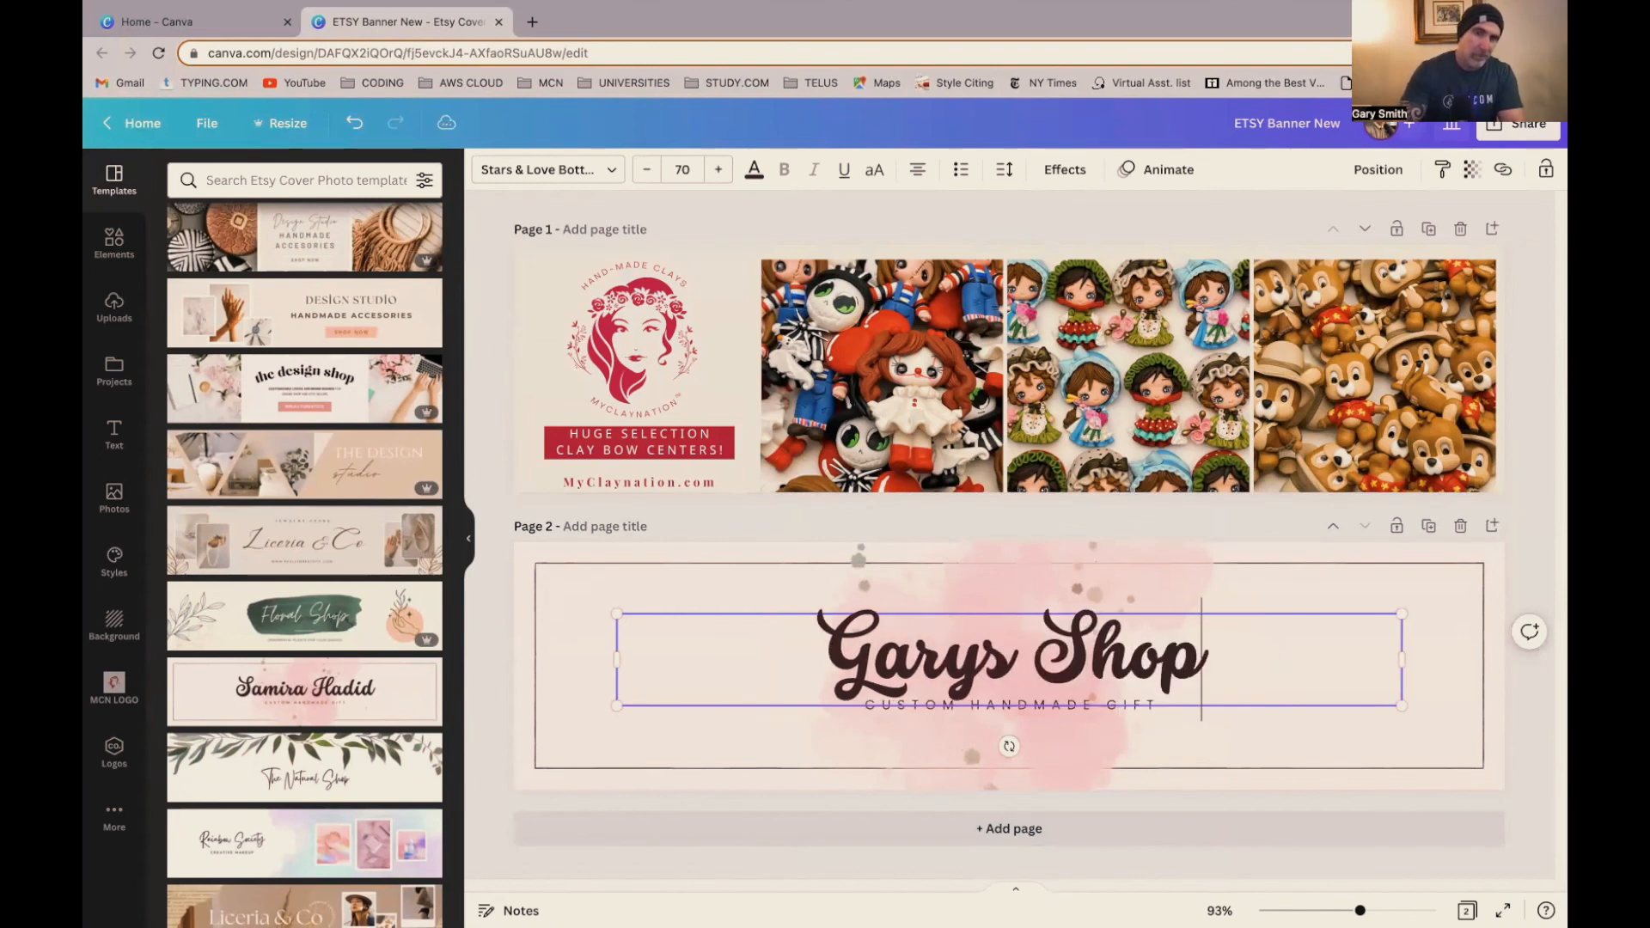
# - Clear the entire shop title text from the page 2 banner
pyautogui.press('BackSpace')
pyautogui.press('BackSpace')
pyautogui.press('BackSpace')
pyautogui.press('BackSpace')
pyautogui.press('BackSpace')
pyautogui.press('BackSpace')
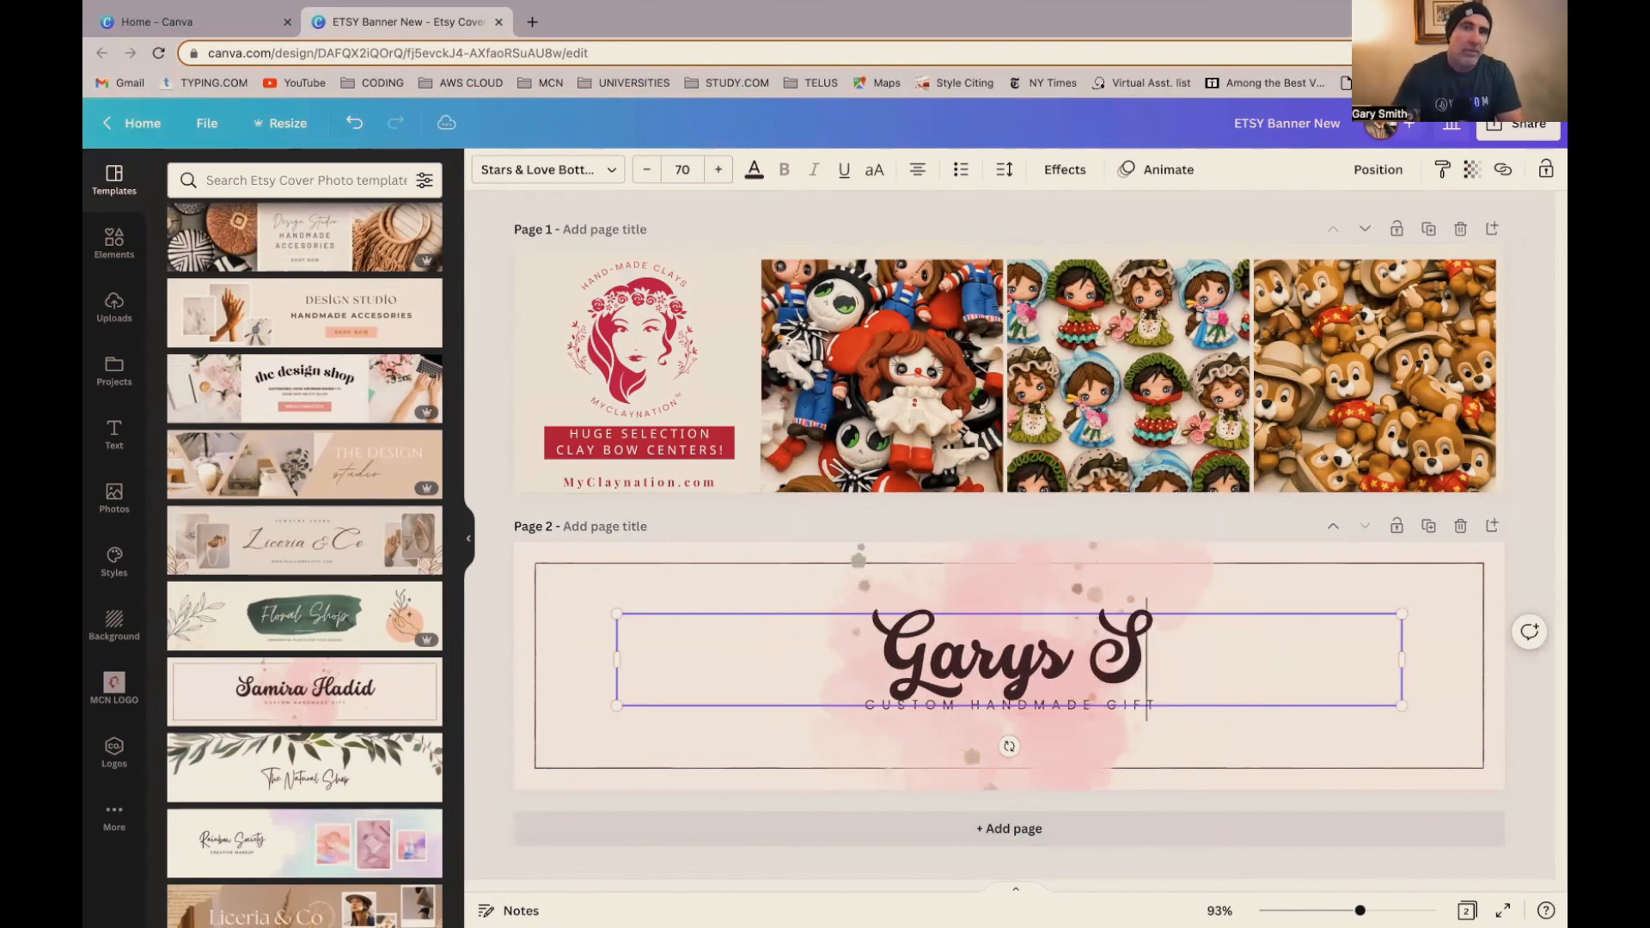
pyautogui.press('BackSpace')
pyautogui.press('BackSpace')
pyautogui.press('BackSpace')
pyautogui.press('BackSpace')
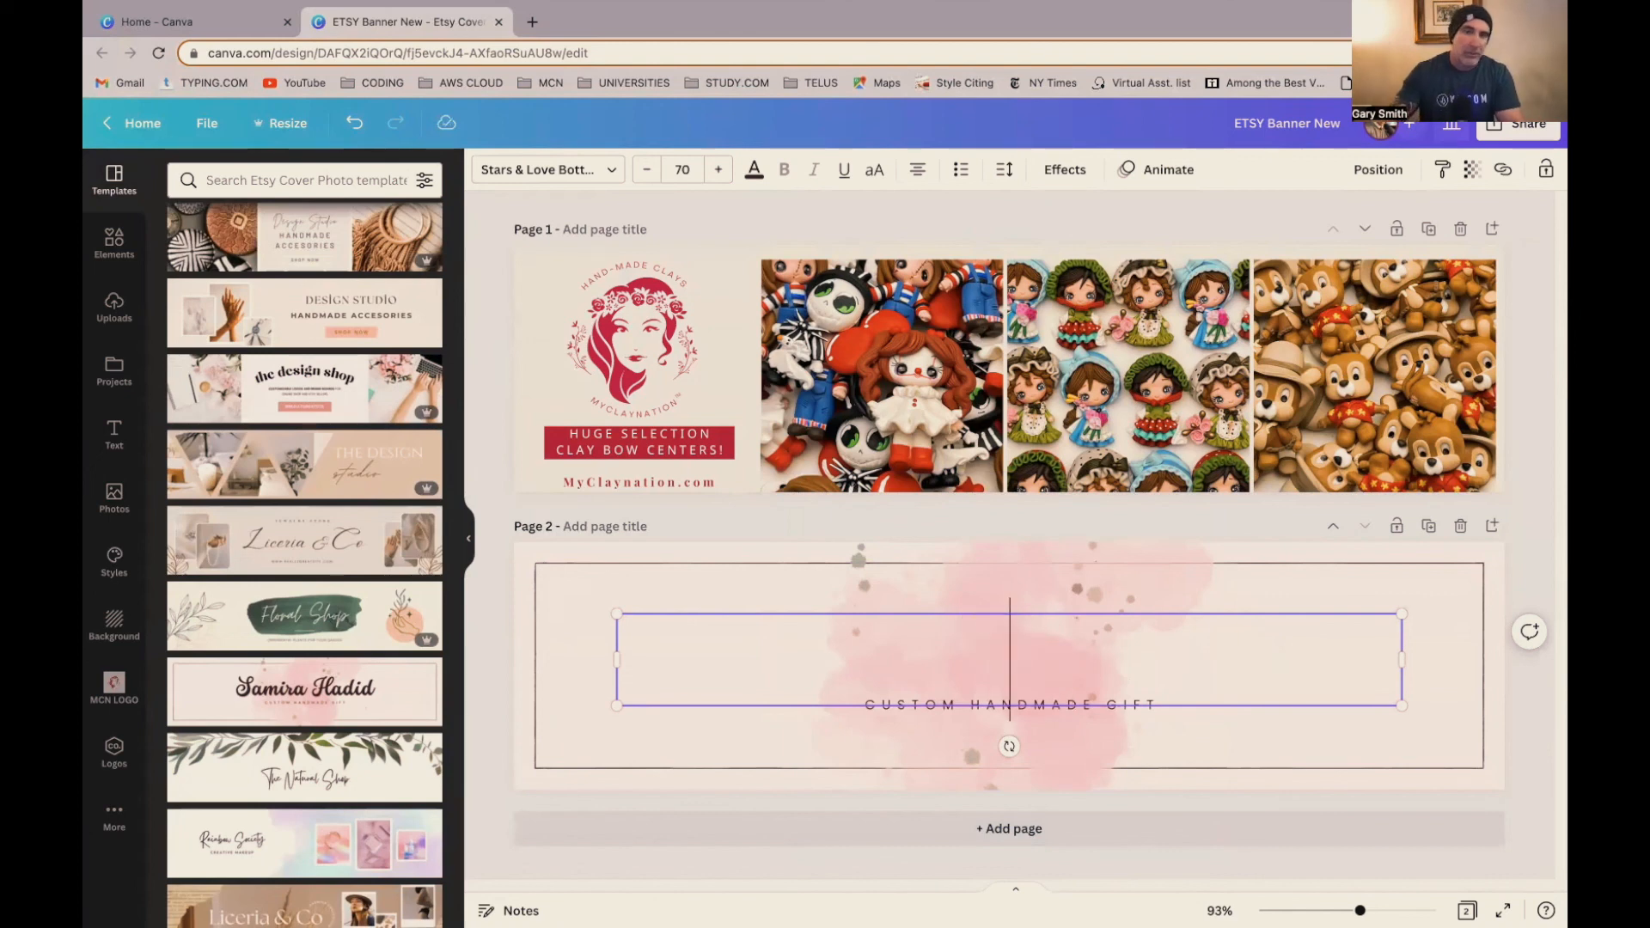
# - Delete page 2 from the banner design and reload the design page
pyautogui.click(1459, 529)
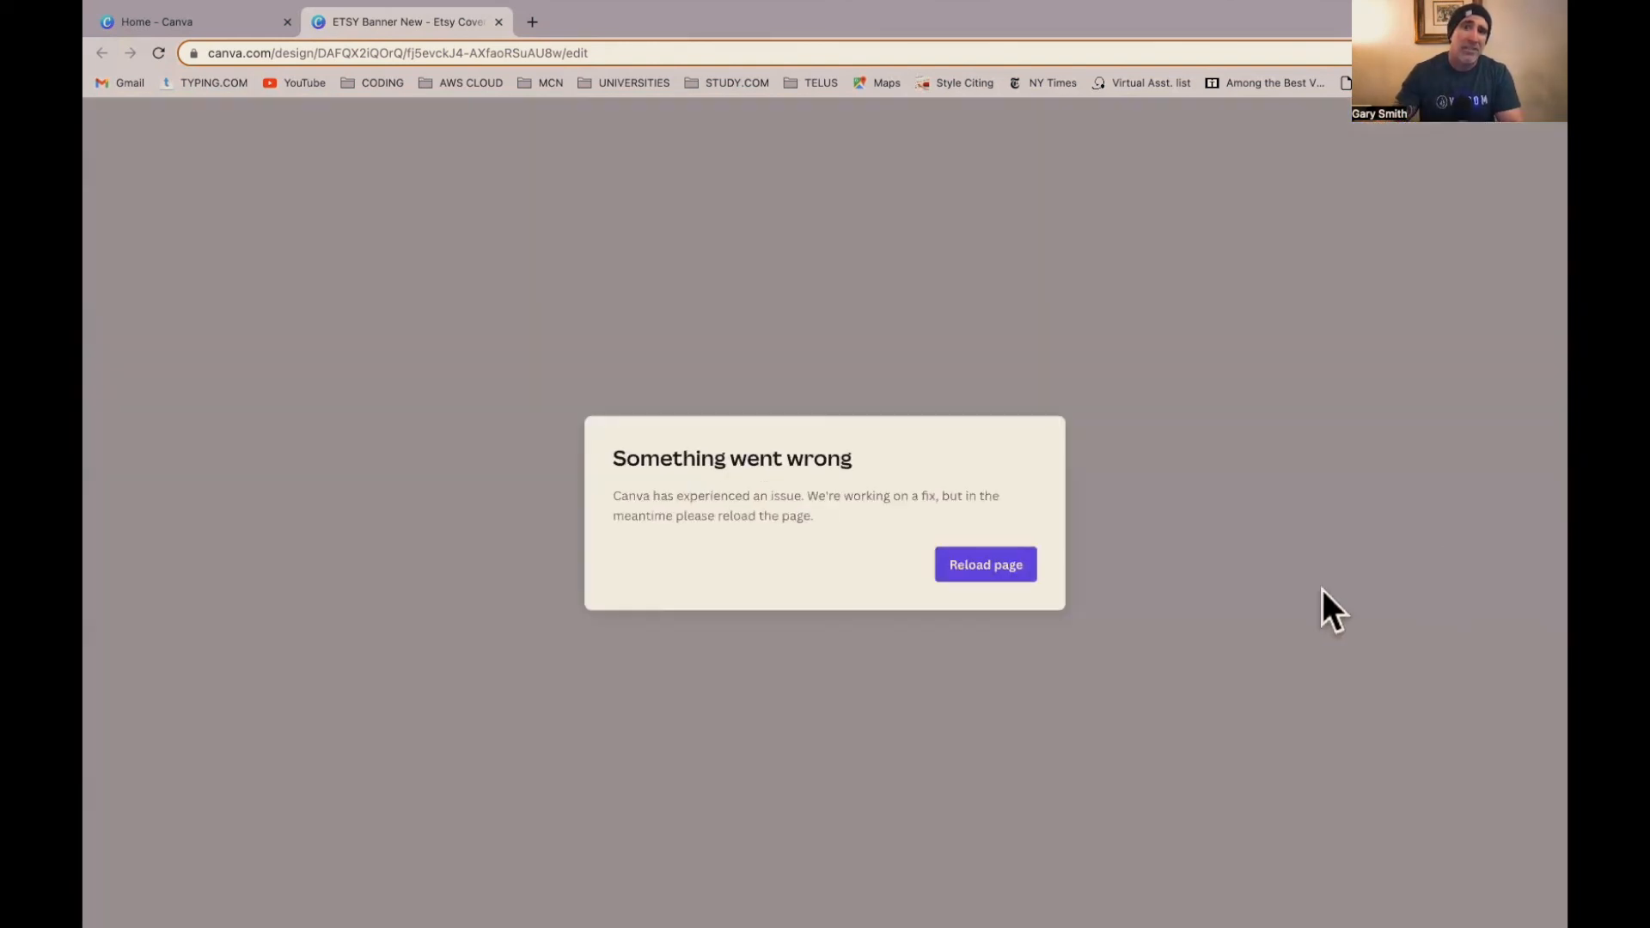
pyautogui.click(999, 569)
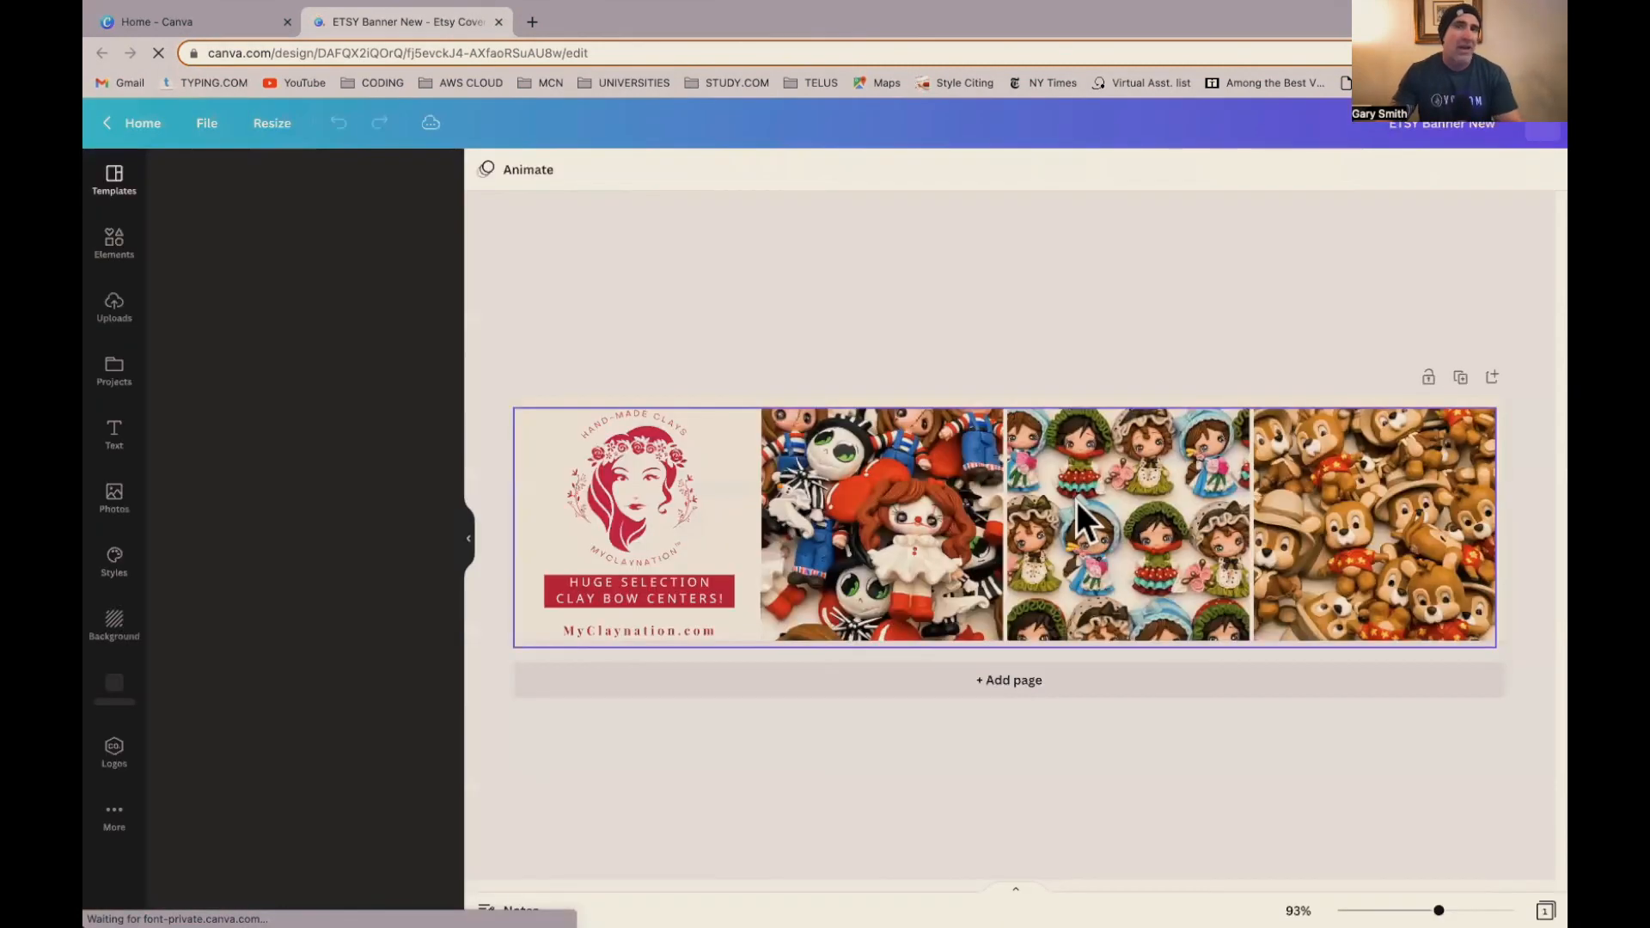